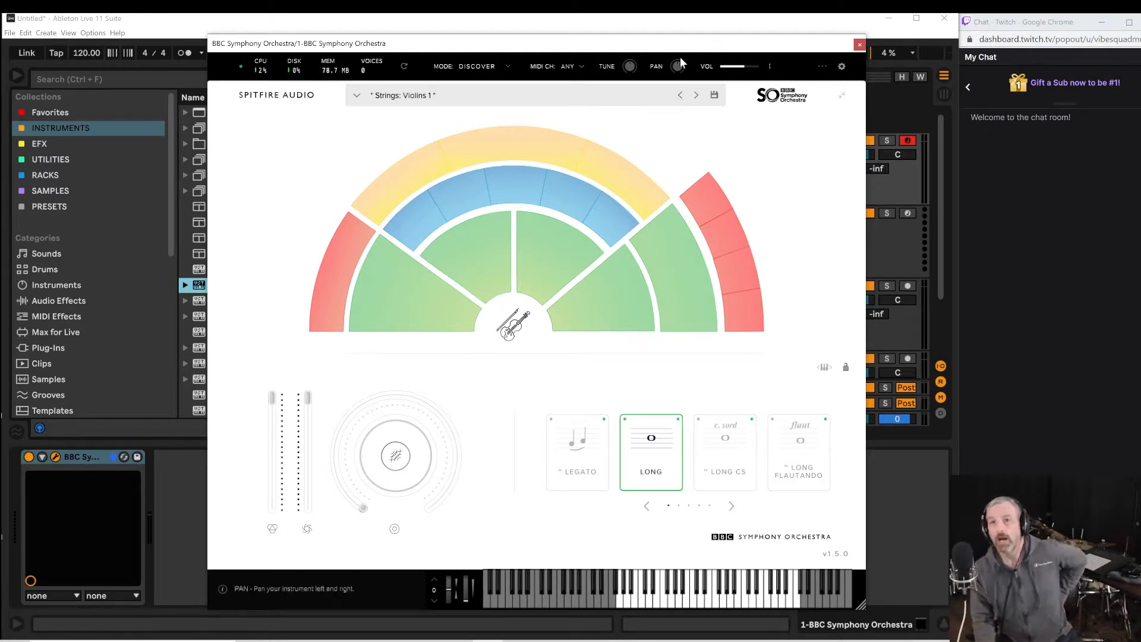
Reposition the plugin window and examine the descriptions of the orchestra sections, including Violins 1, Horns a4, Percussion and Celli.
left_click_drag(682, 50, 702, 63)
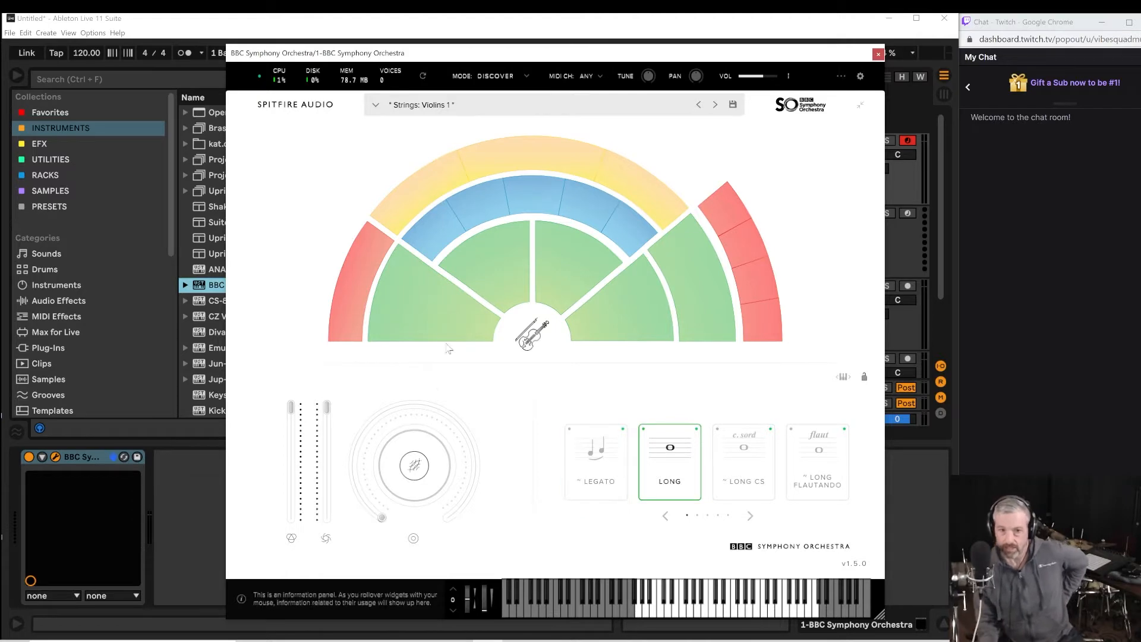
mouse_move(445, 312)
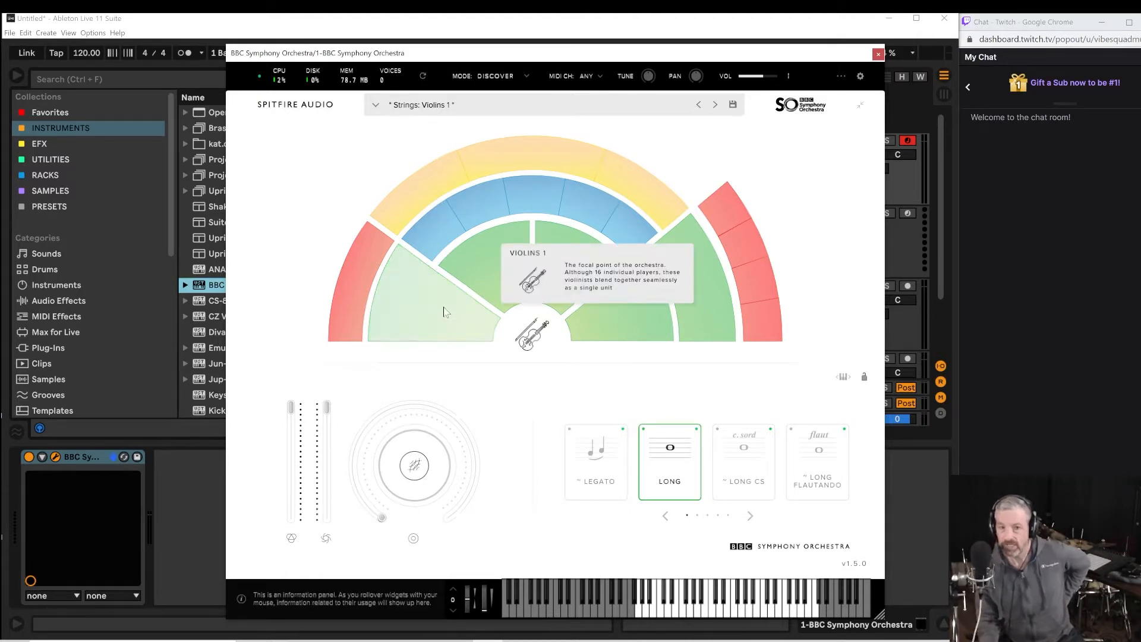
mouse_move(341, 291)
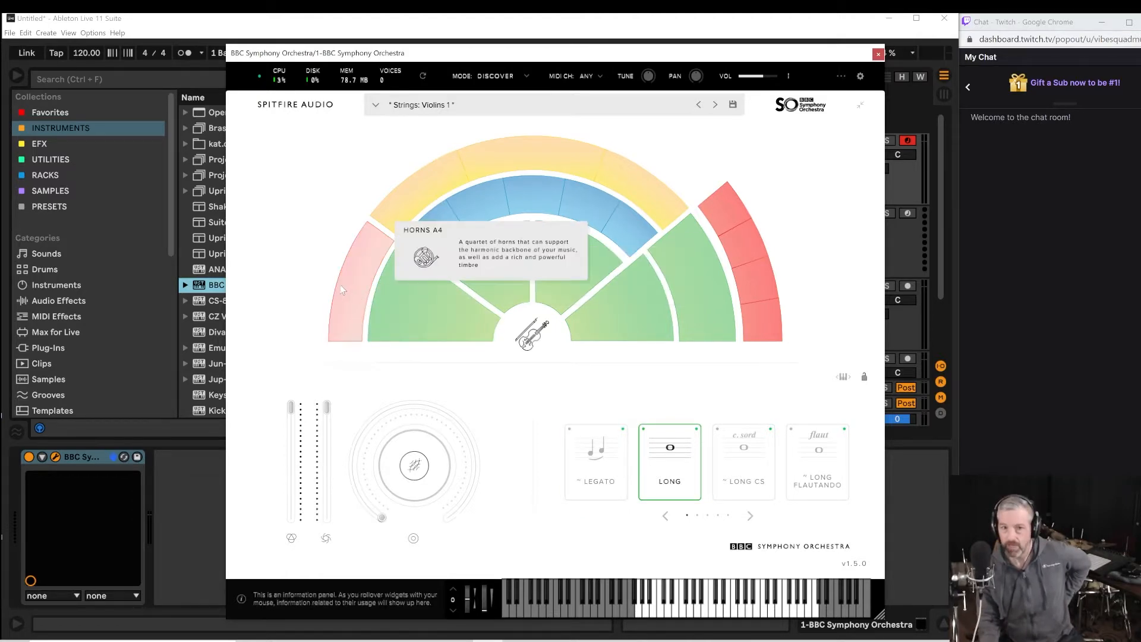
mouse_move(513, 160)
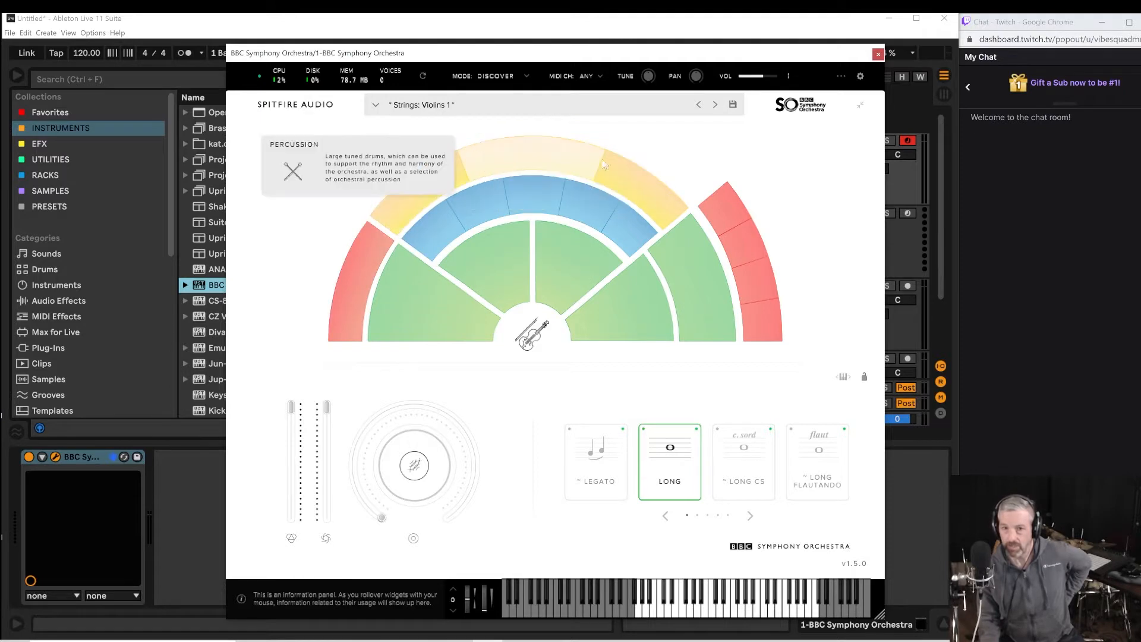
mouse_move(637, 308)
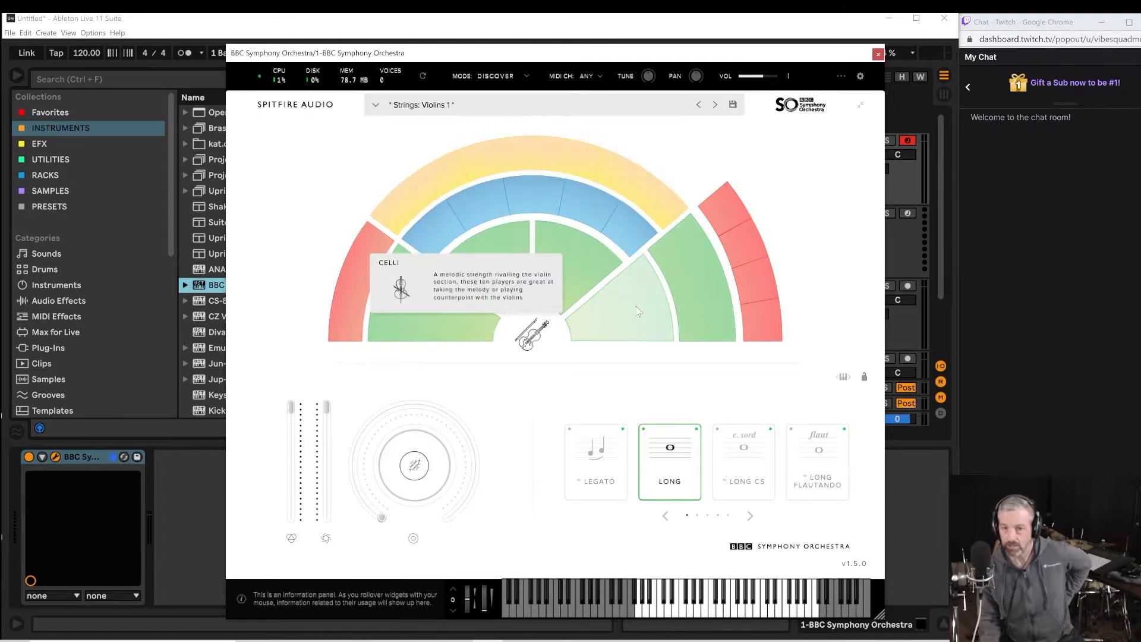
mouse_move(677, 256)
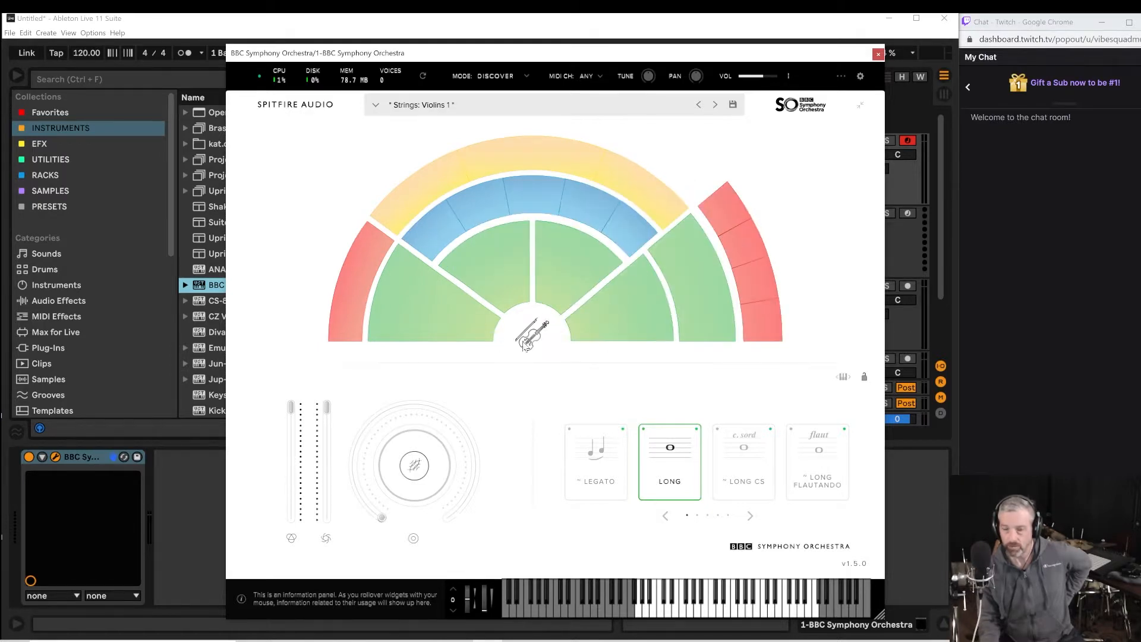
Audition the string sections one after another: Violins 1, Violas, Celli and Basses.
left_click(461, 329)
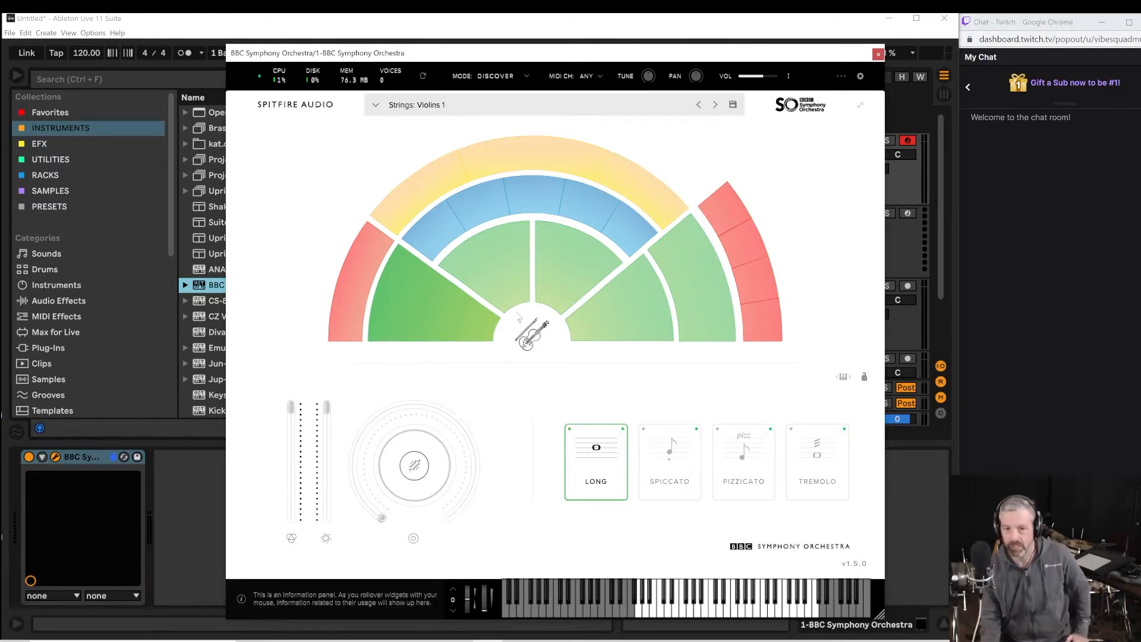
mouse_move(442, 299)
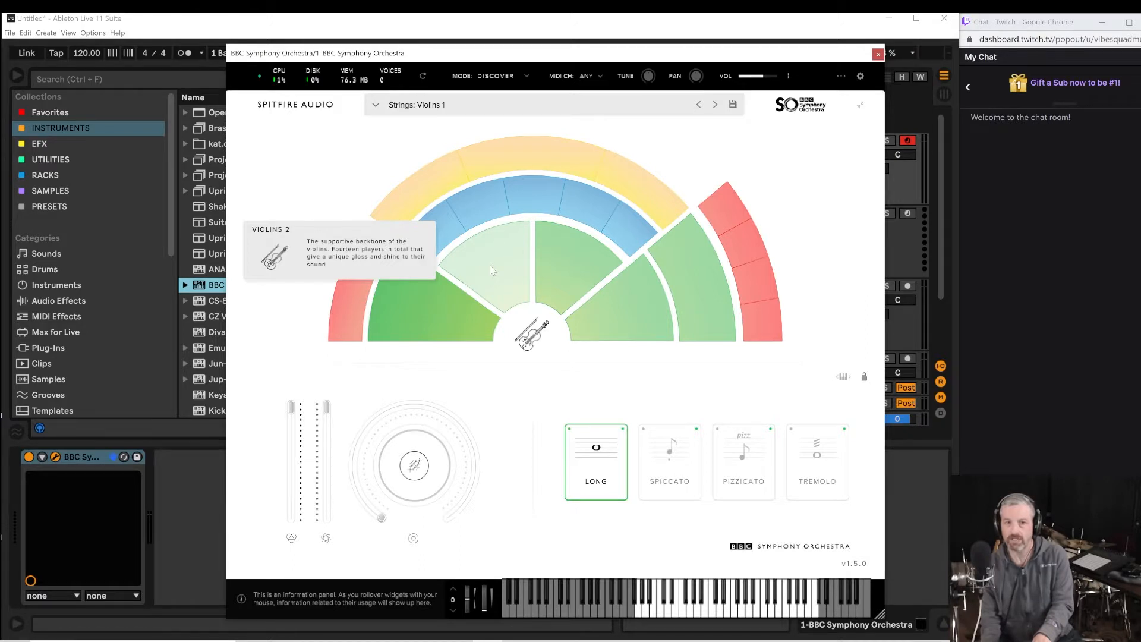
mouse_move(560, 268)
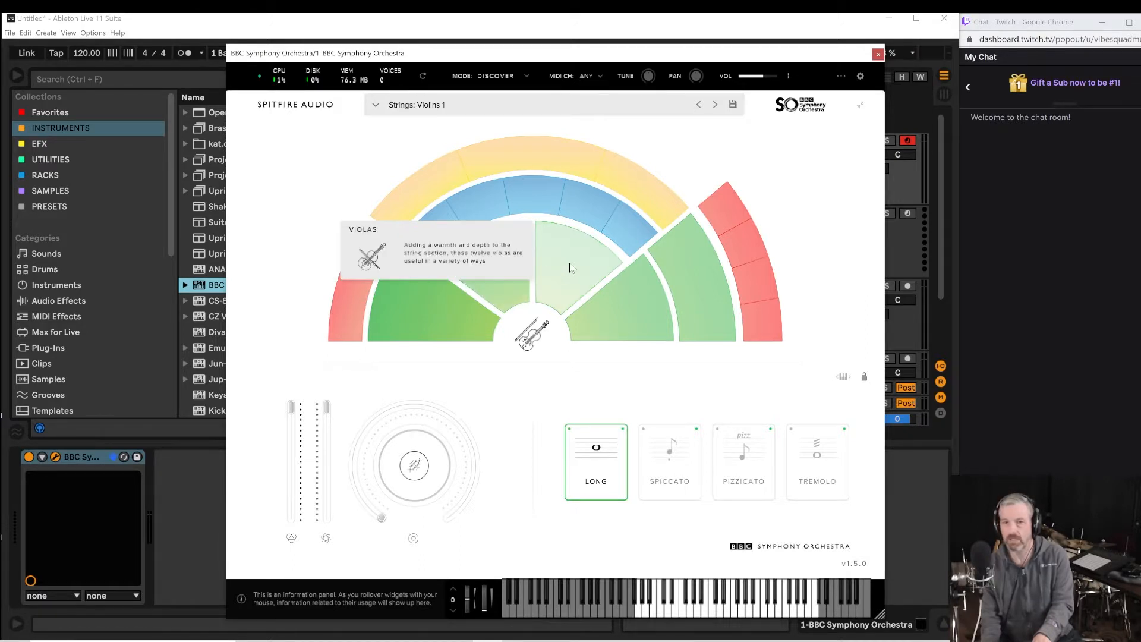
left_click(569, 268)
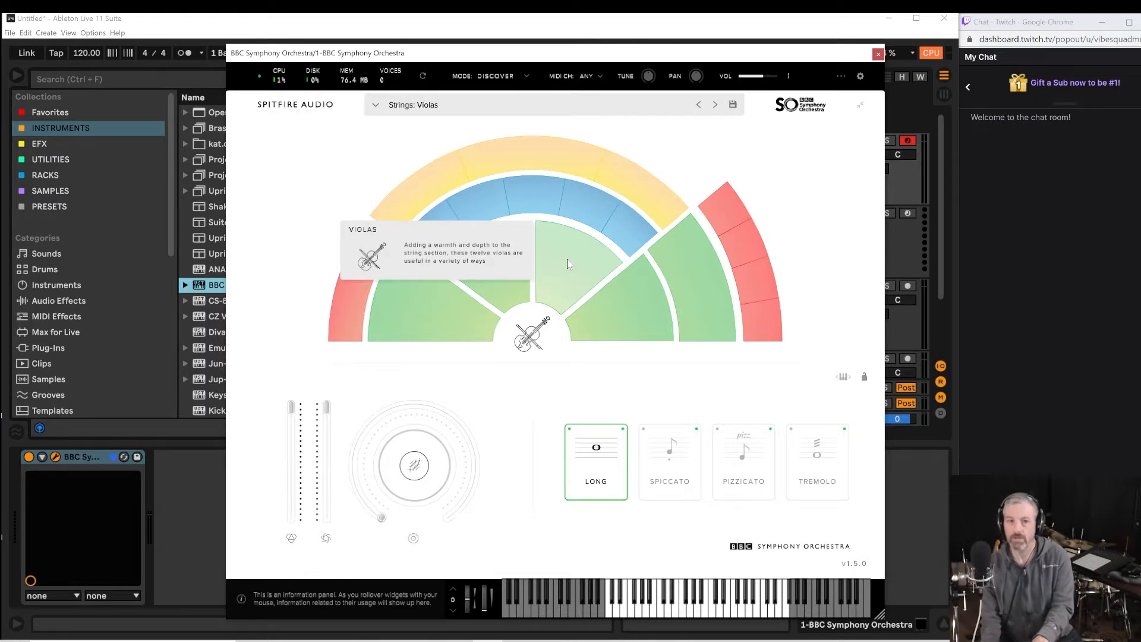
left_click(623, 313)
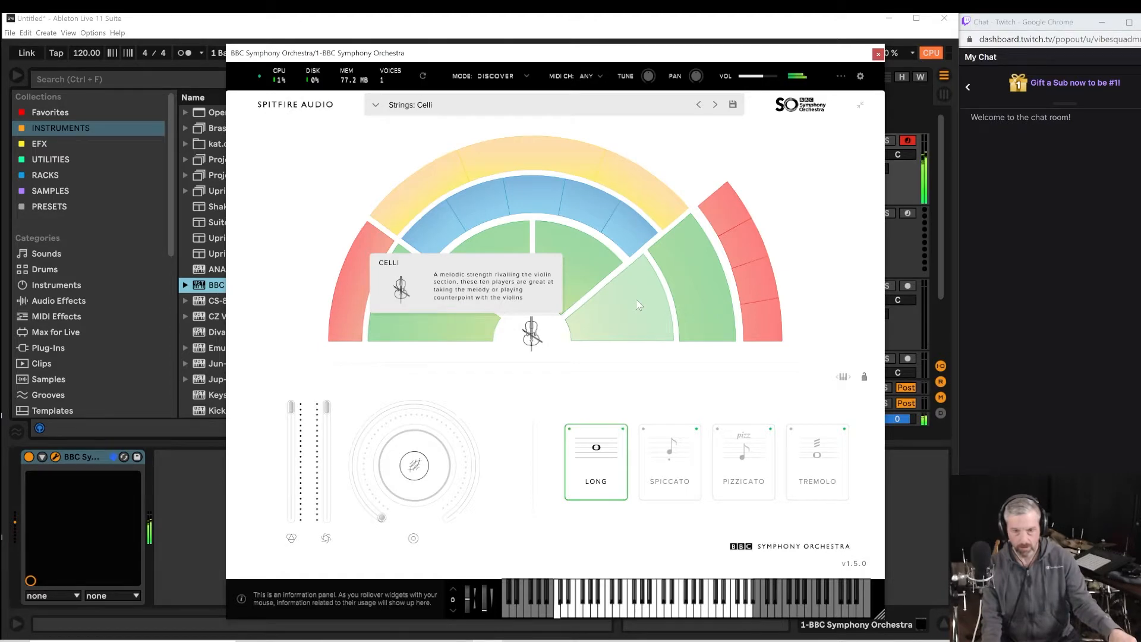
left_click(640, 304)
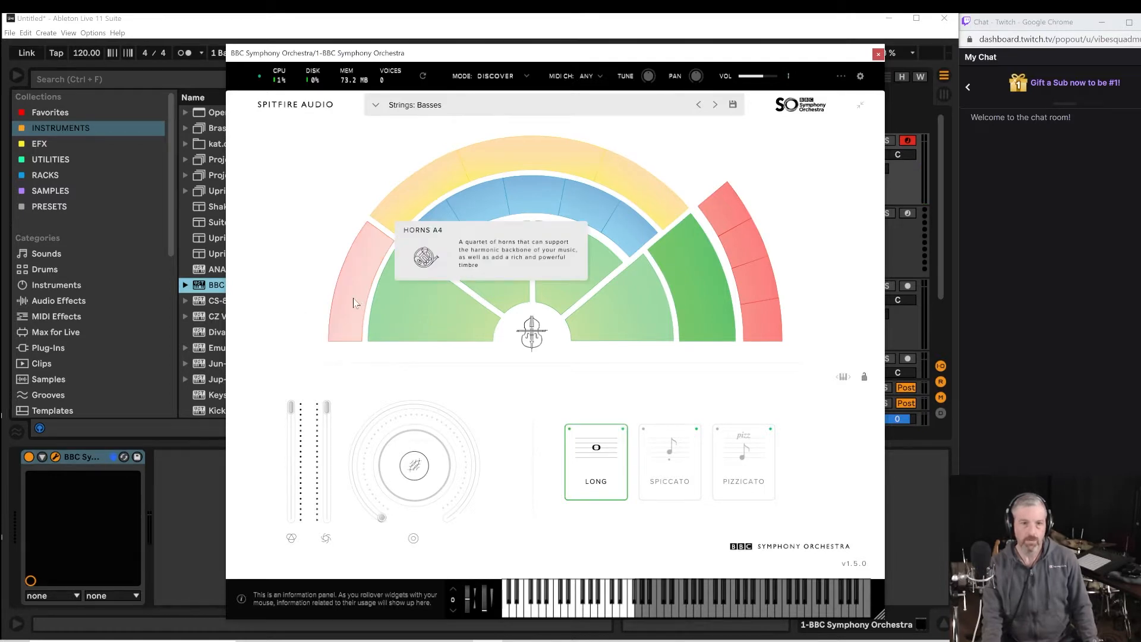
Audition Horns a4 and the woodwinds Piccolo, Flutes a3, Oboes a3 and Clarinets a3 in turn.
left_click(350, 315)
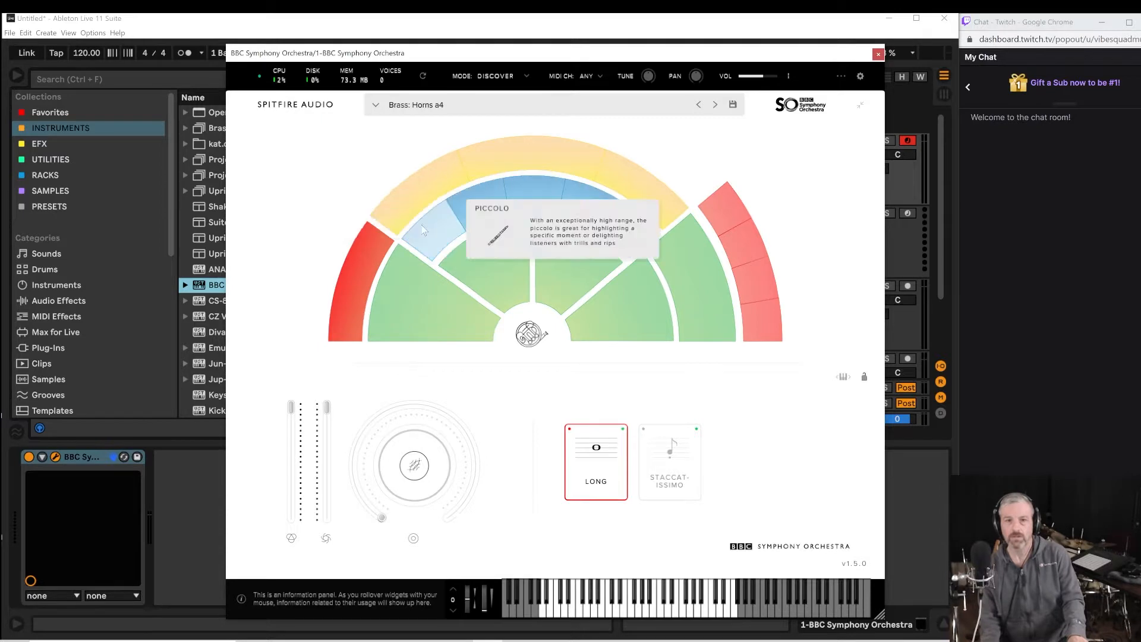
left_click(428, 237)
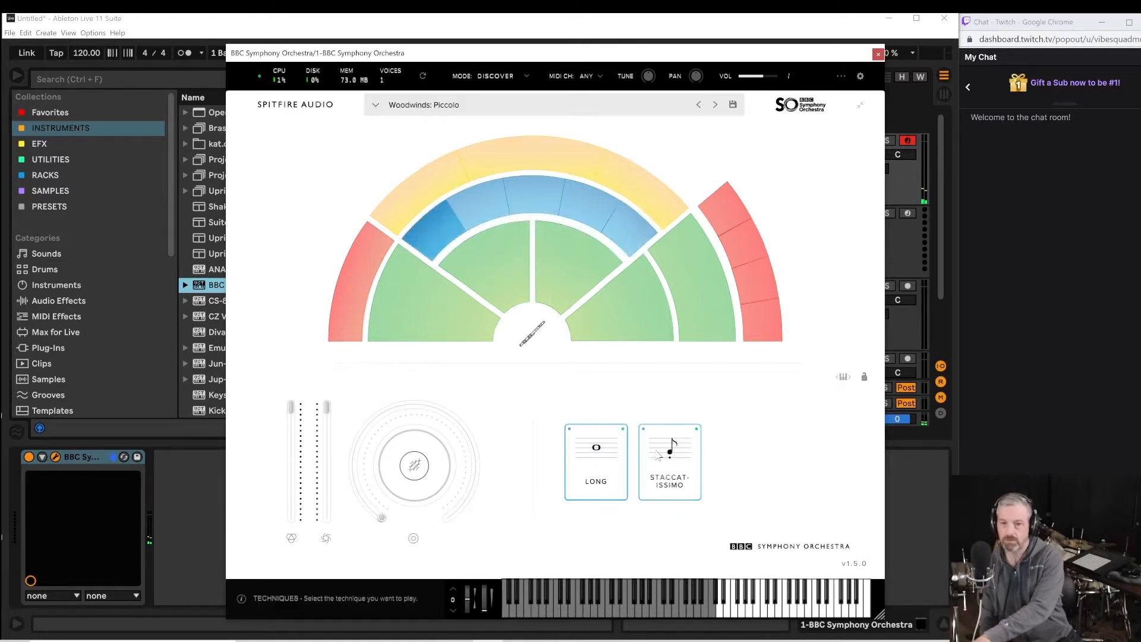
left_click(493, 207)
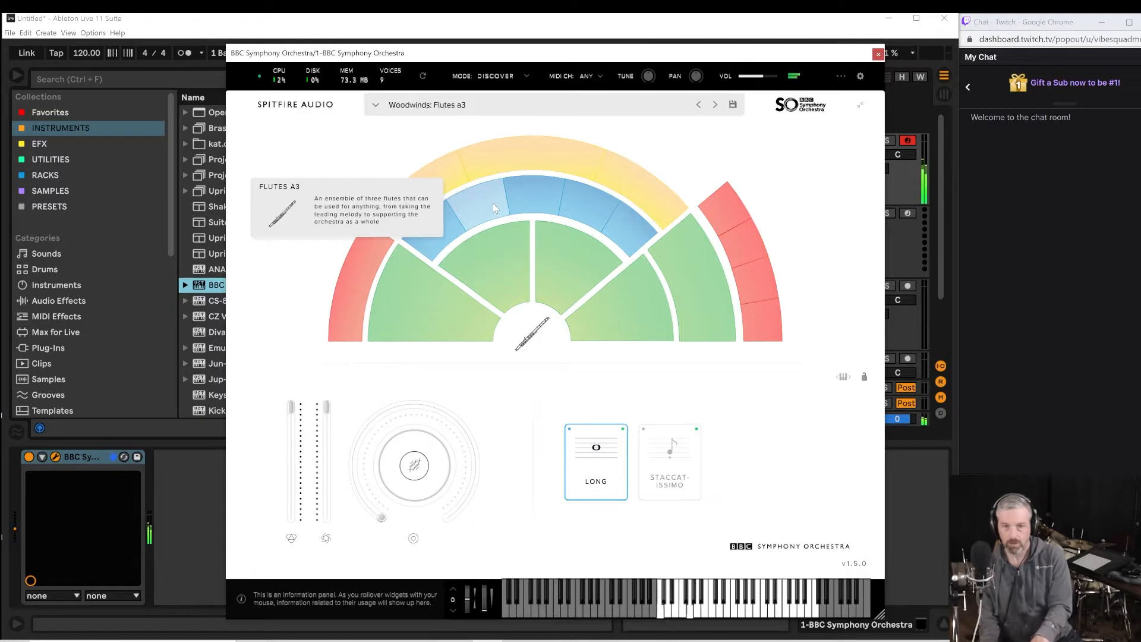
left_click(540, 203)
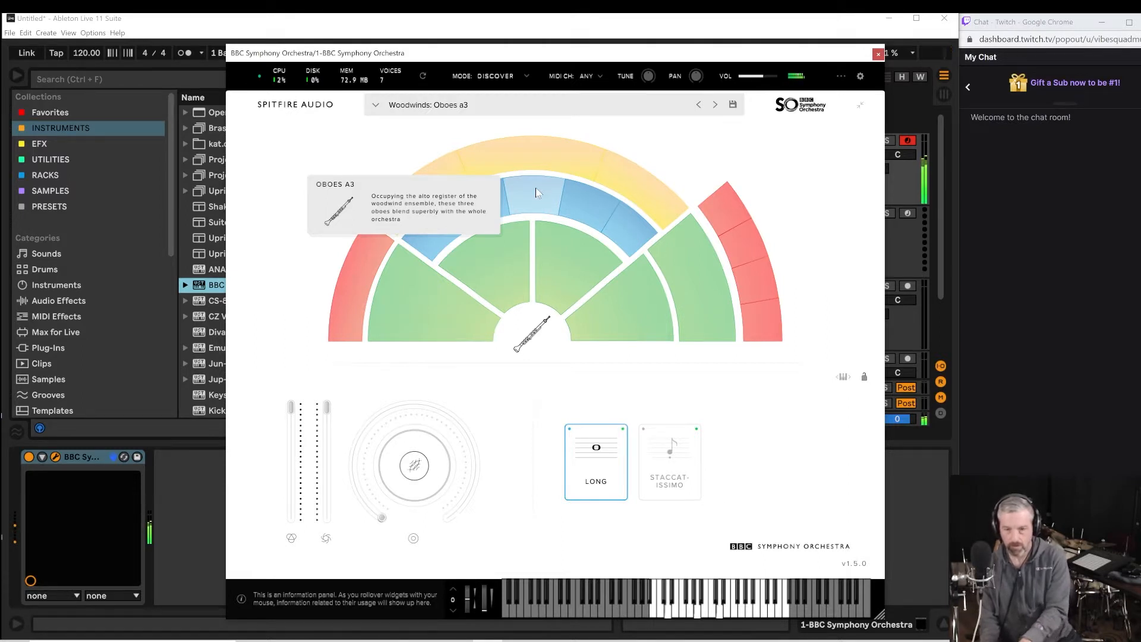
left_click(592, 196)
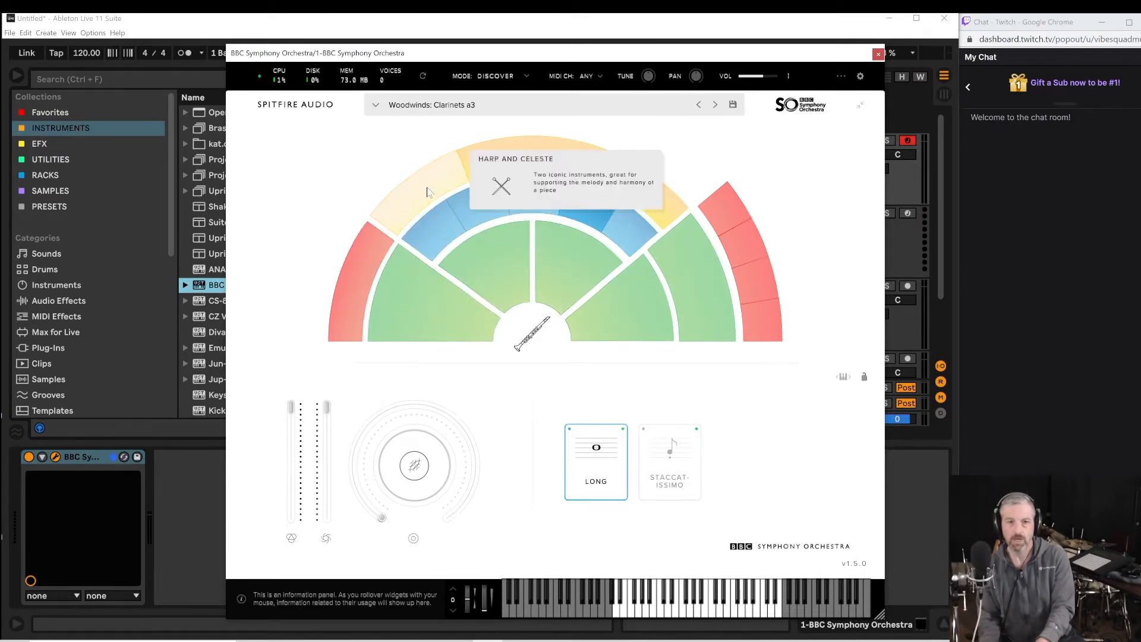
Audition Harp and Celeste with the Celeste technique, and Percussion with the Untuned Percussion technique.
left_click(428, 190)
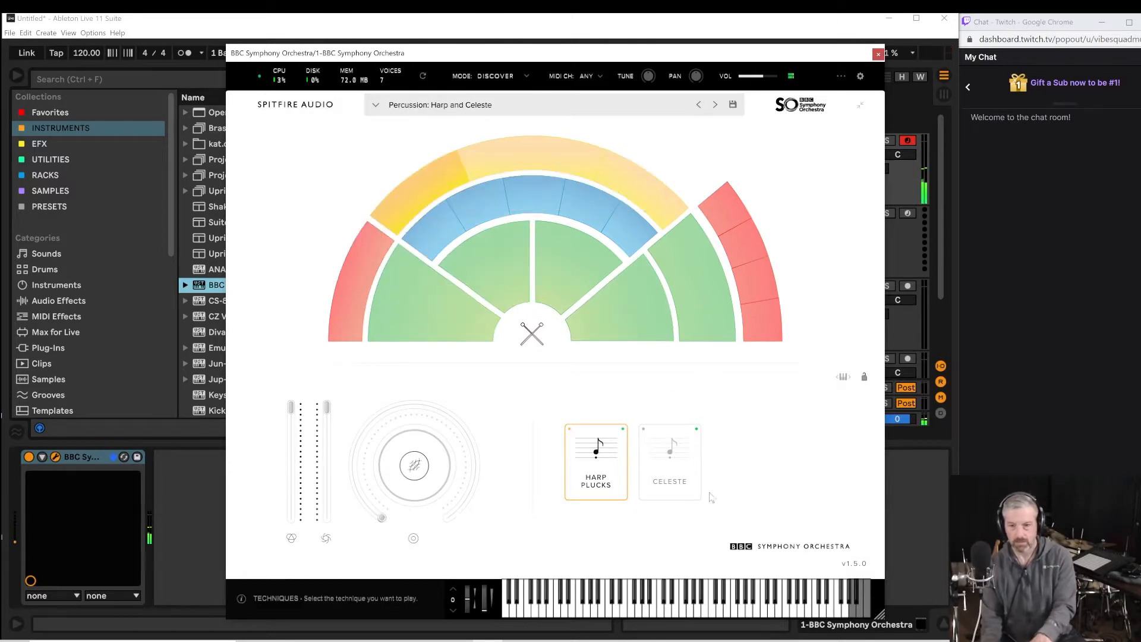
left_click(670, 478)
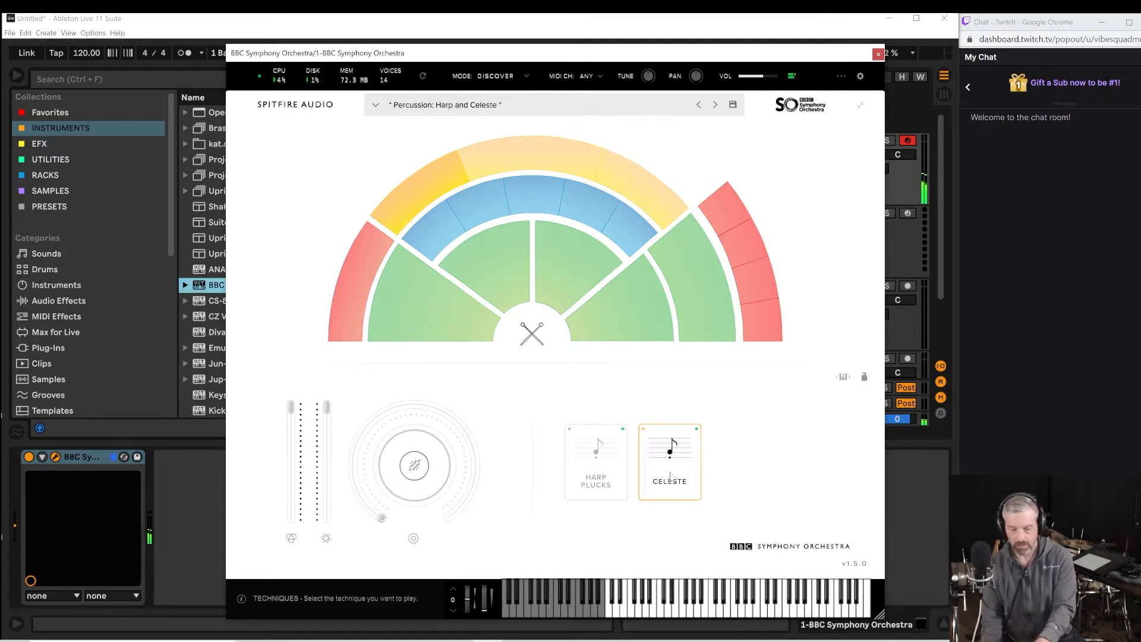
left_click(531, 157)
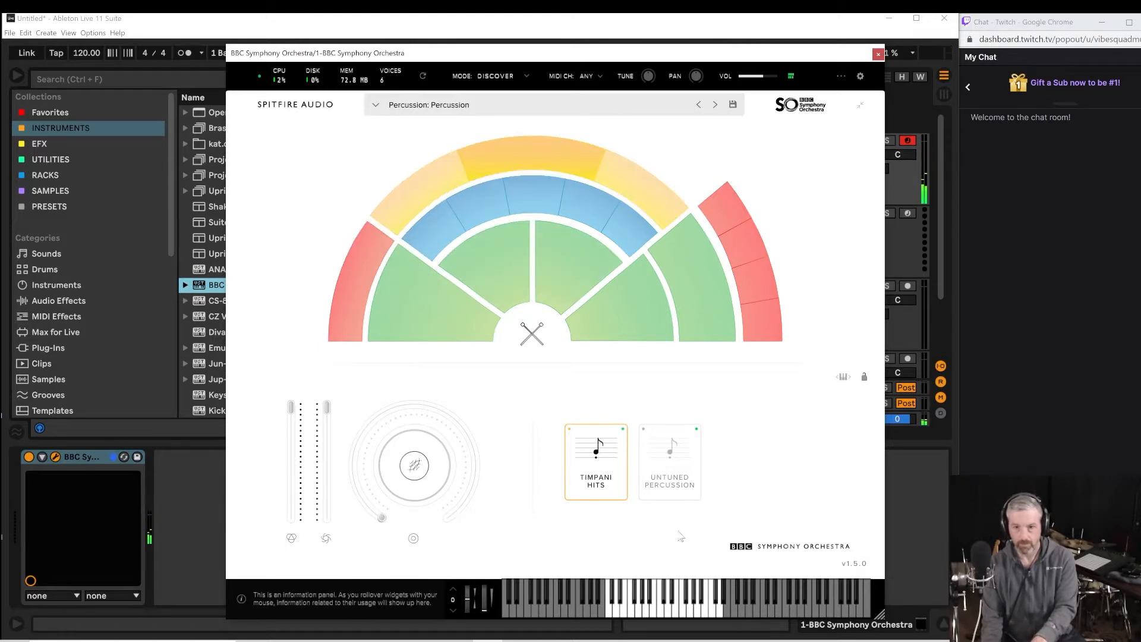
left_click(673, 461)
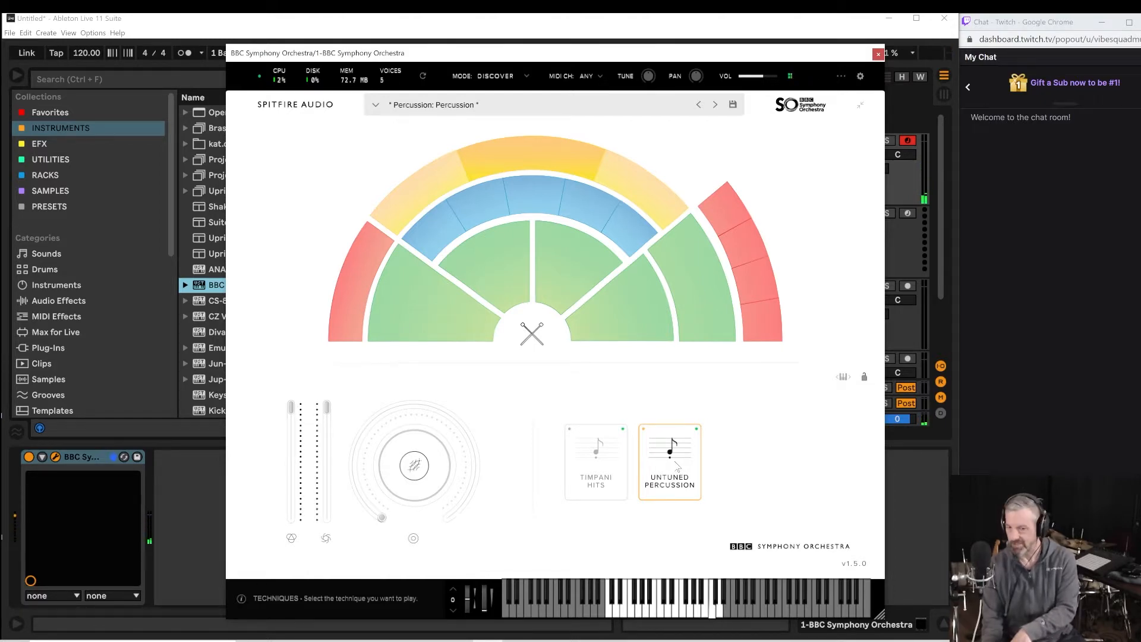
Audition Tuned Percussion with Marimba, Xylophone, both of these layered together, and Glockenspiel on its own.
left_click(640, 190)
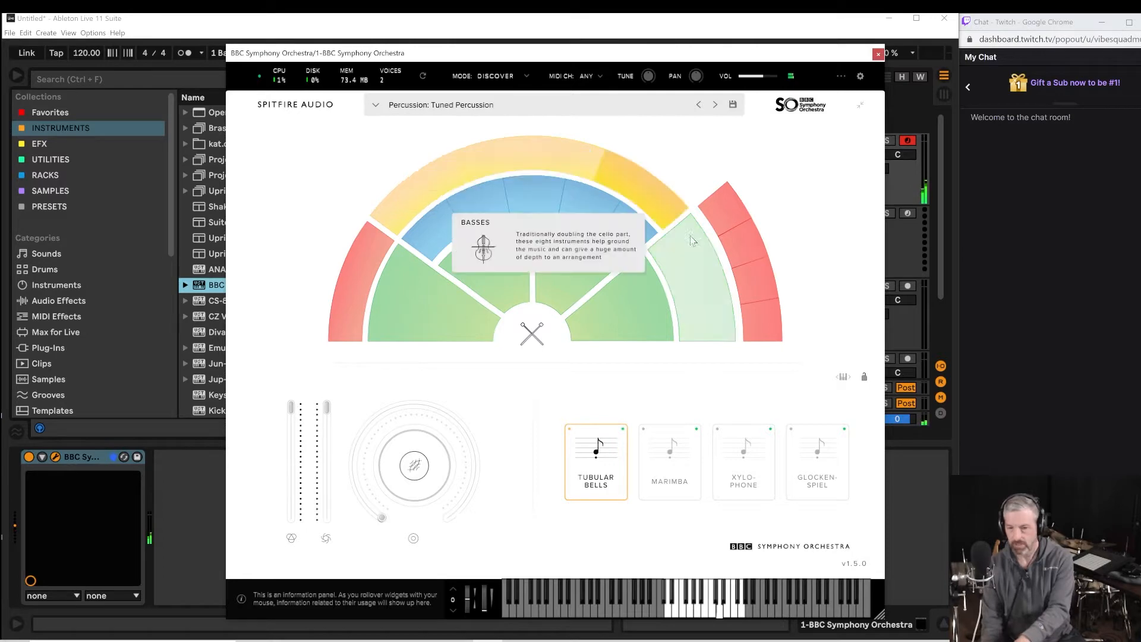
left_click(660, 473)
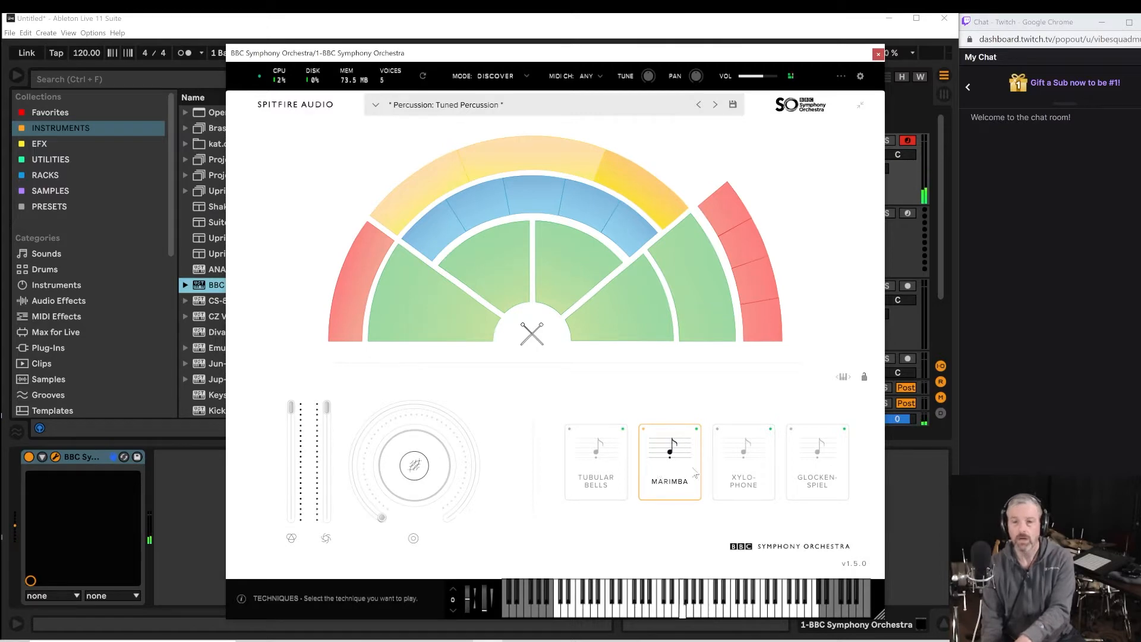
left_click(739, 475)
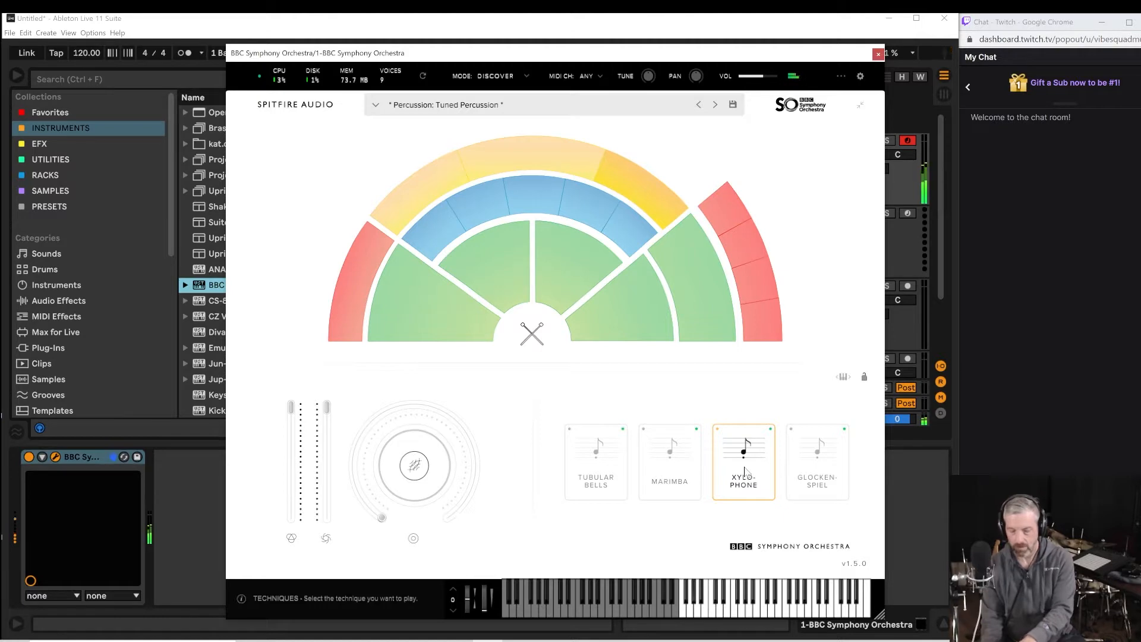
left_click(679, 456, "shift")
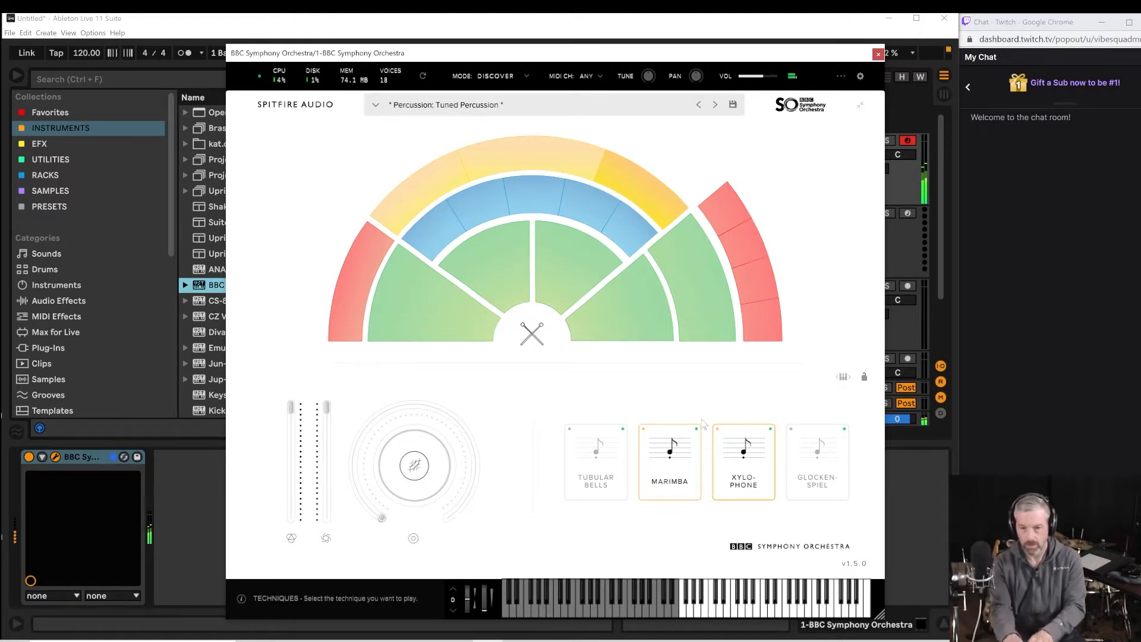
left_click(678, 455, "shift")
left_click(835, 457, "shift")
left_click(836, 458)
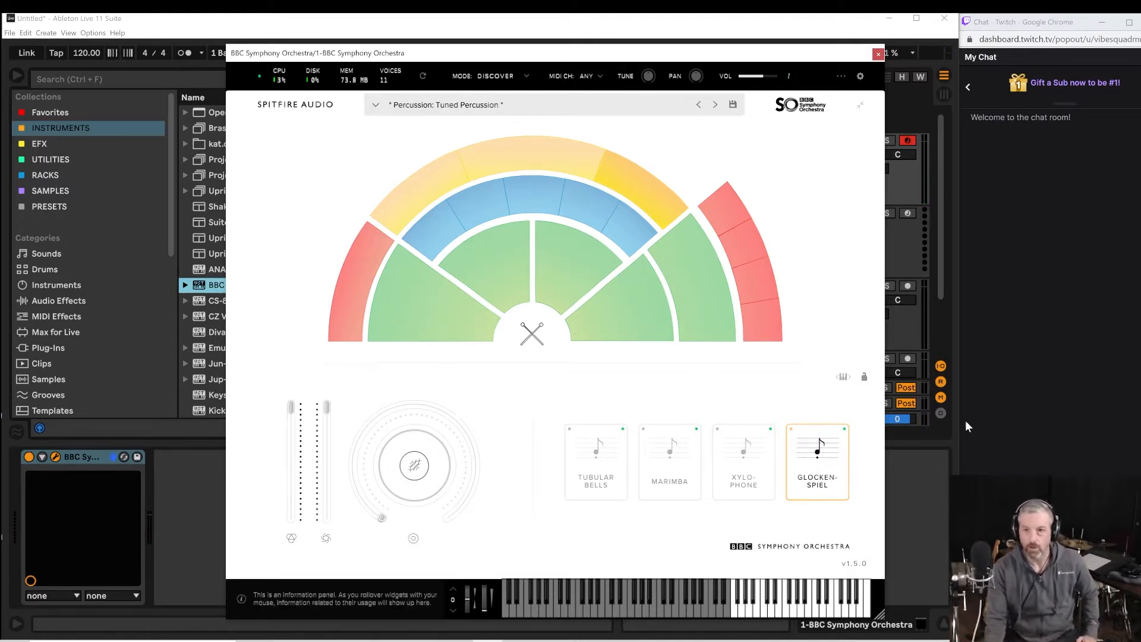
Audition the brass sections Trumpets a3, Tenor Trombones a3 and Bass Trombones a2, ending with Tuba loaded.
left_click(722, 217)
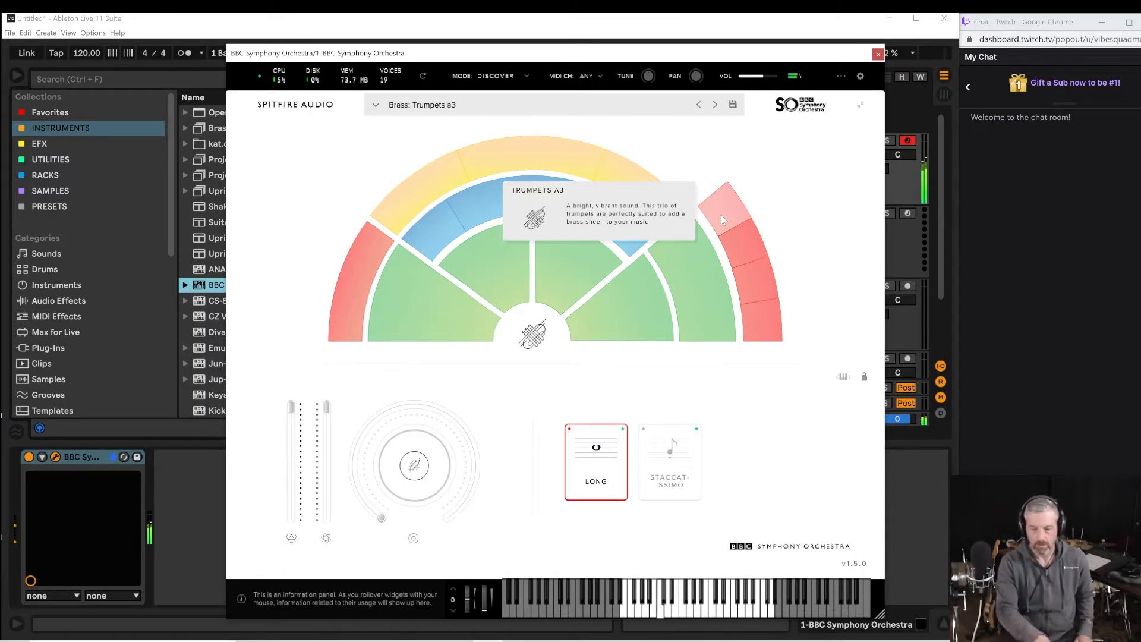
left_click(741, 243)
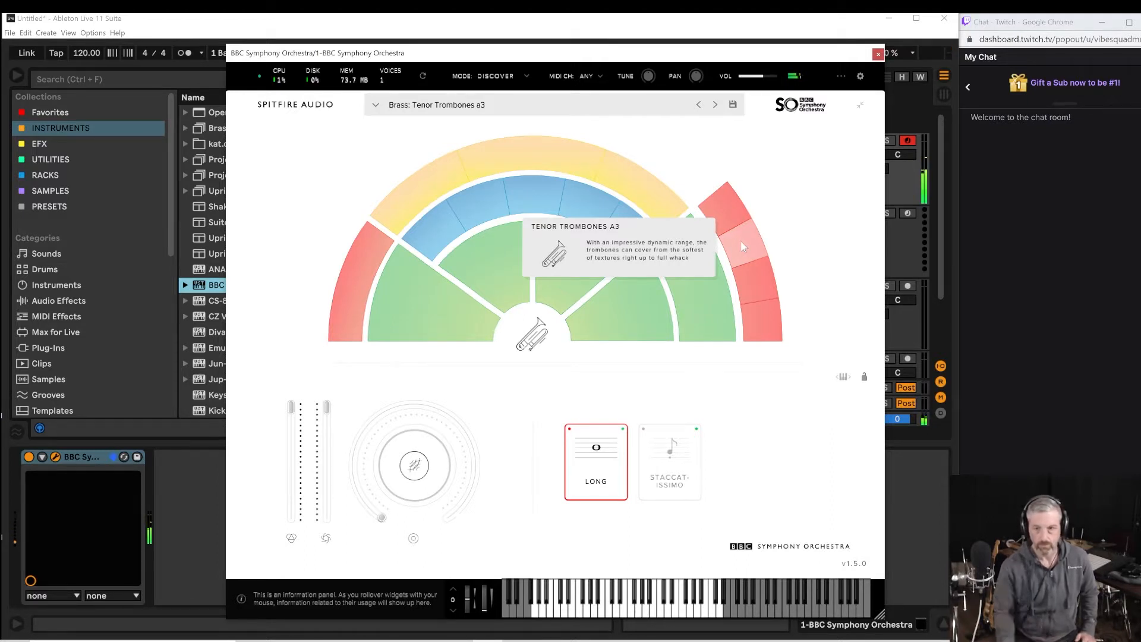
left_click(763, 285)
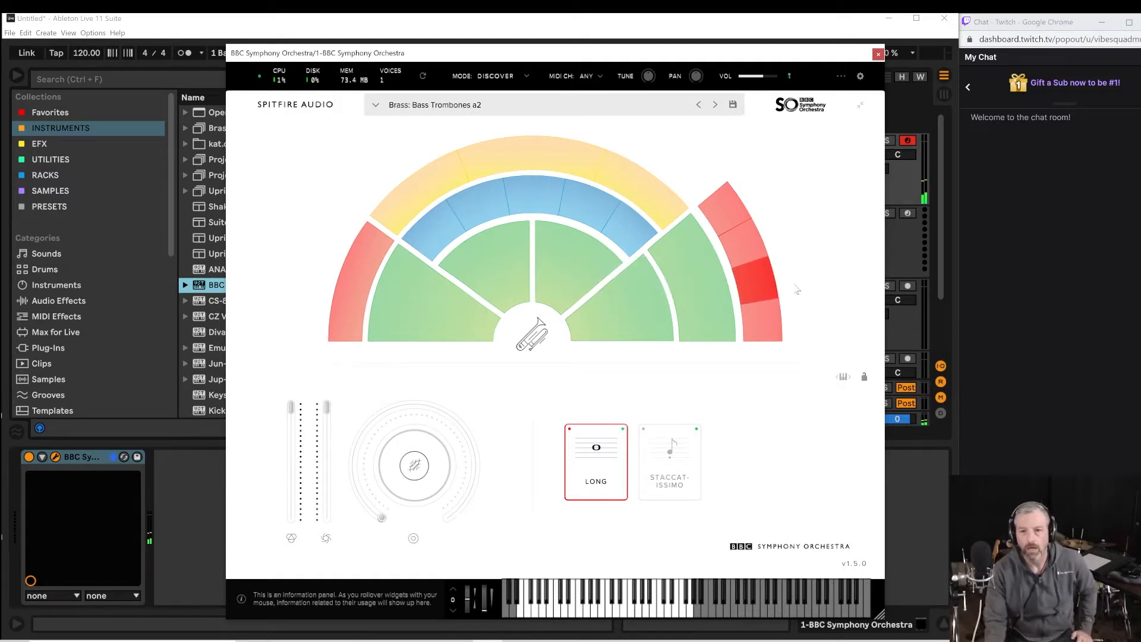
left_click(765, 319)
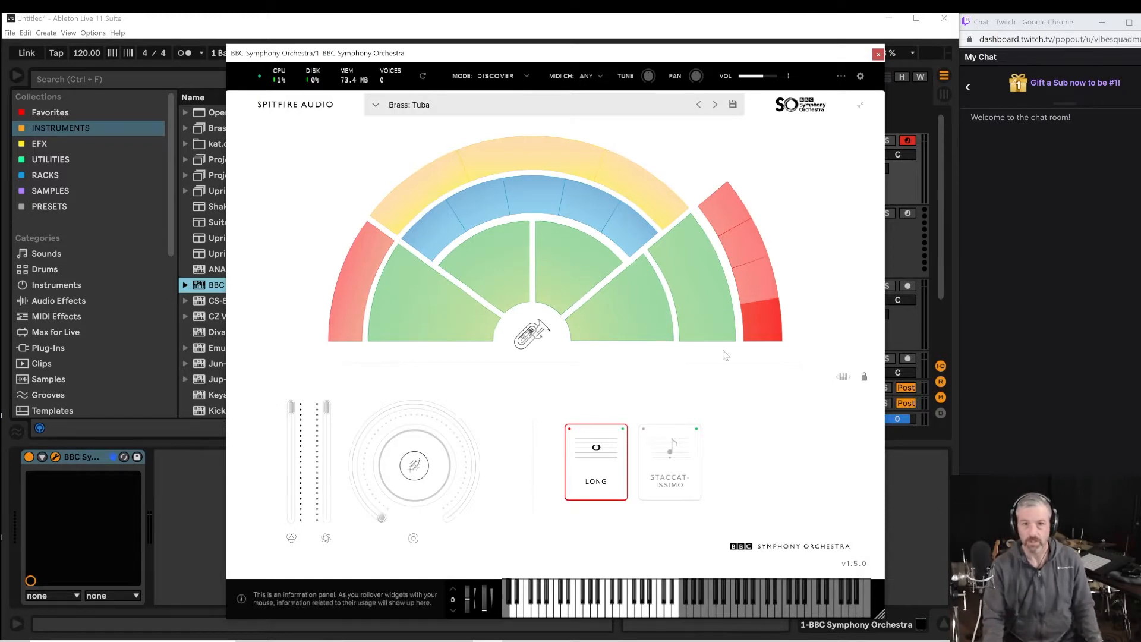
Reposition the plugin window and switch the orchestra's mode to Core.
mouse_move(601, 55)
left_mouse_down()
mouse_move(589, 57)
mouse_move(598, 53)
left_mouse_up()
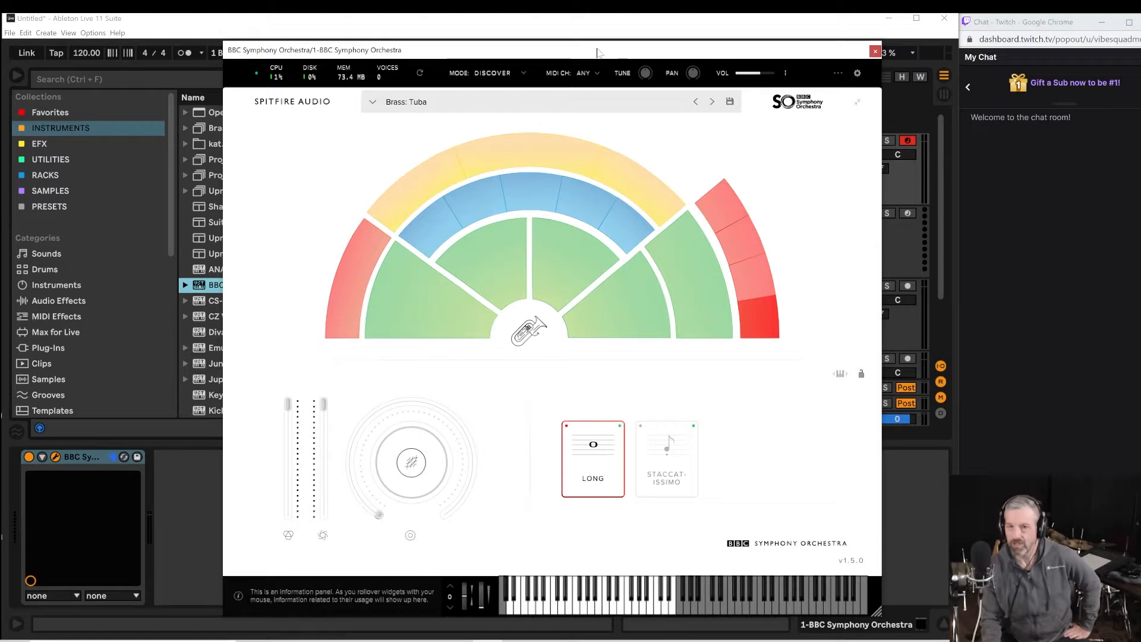
left_click_drag(598, 53, 574, 54)
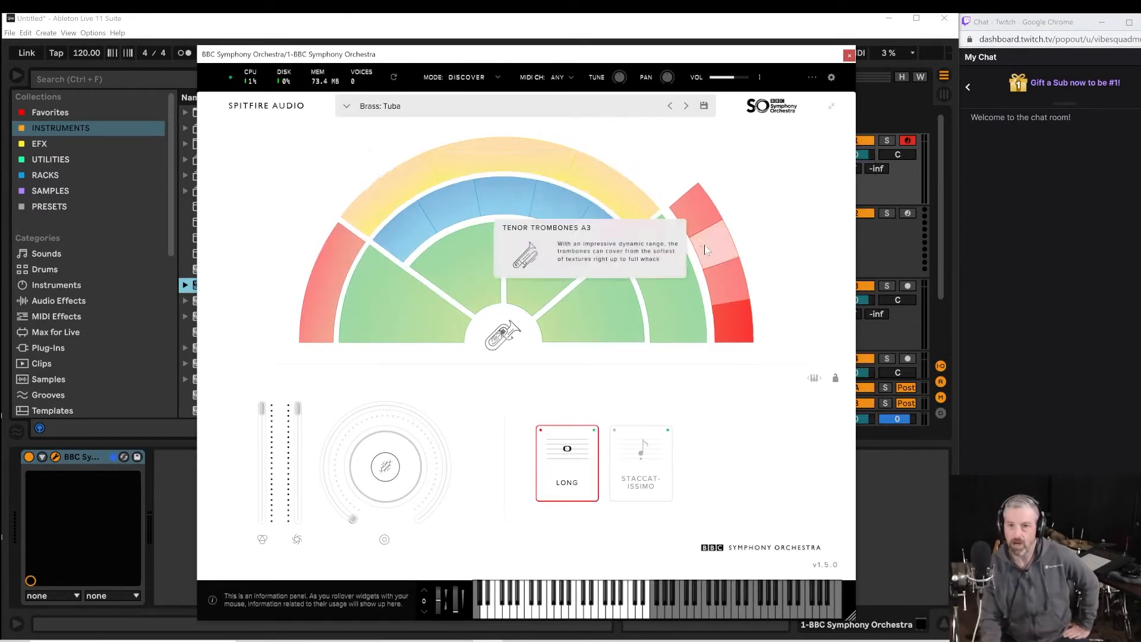
left_click(473, 78)
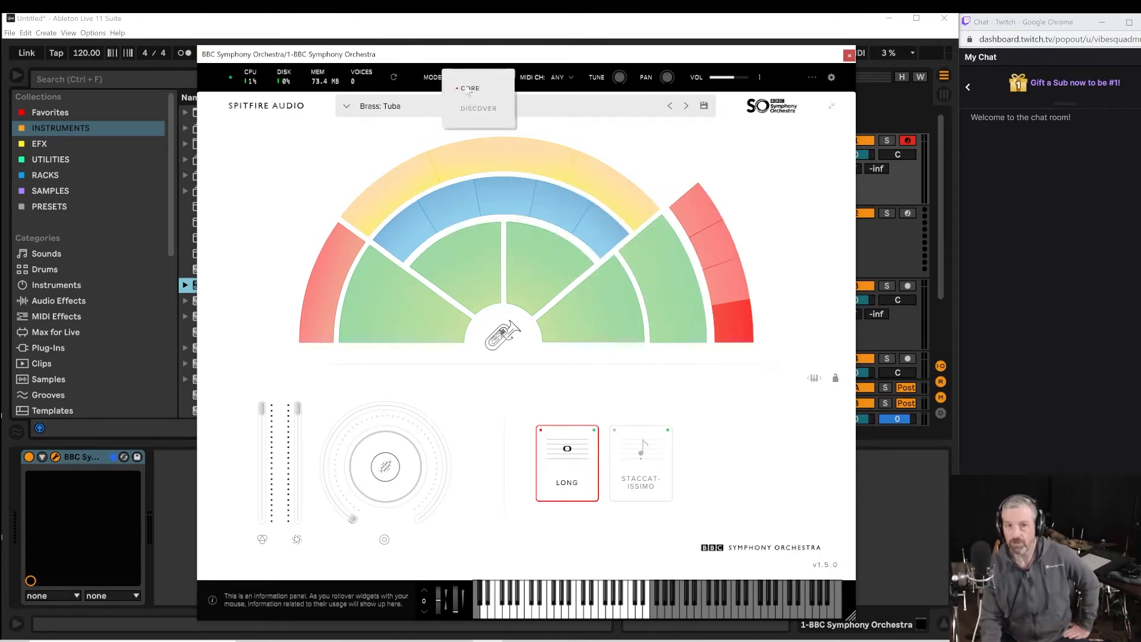
left_click(469, 89)
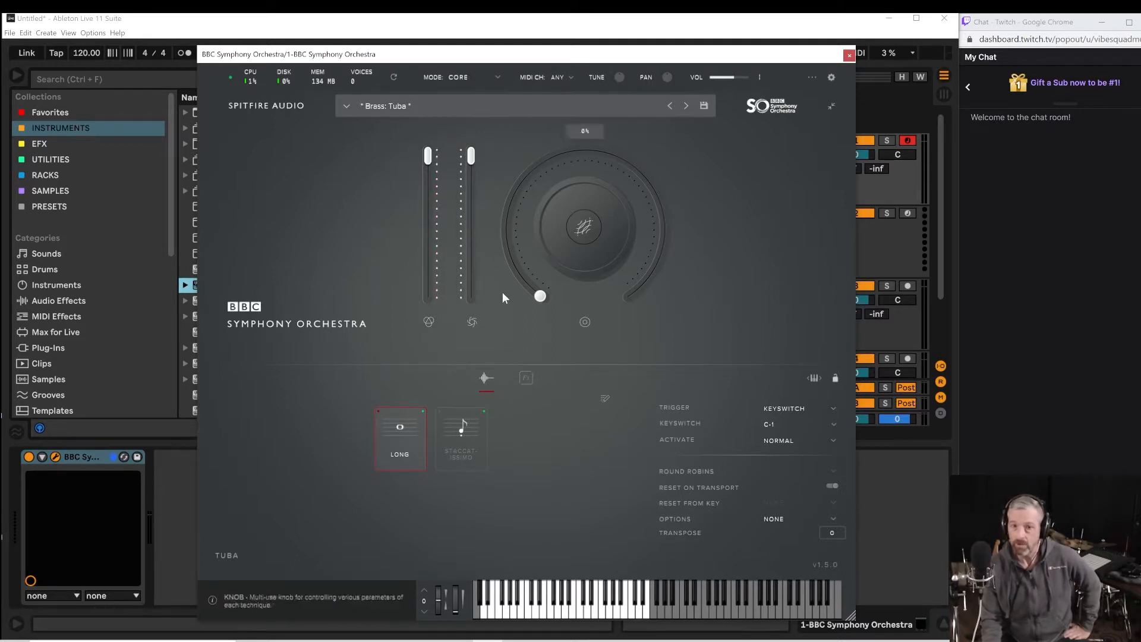
Switch the orchestra's mode to Discover and audition the Violins 1 and Basses string sections.
left_click(454, 77)
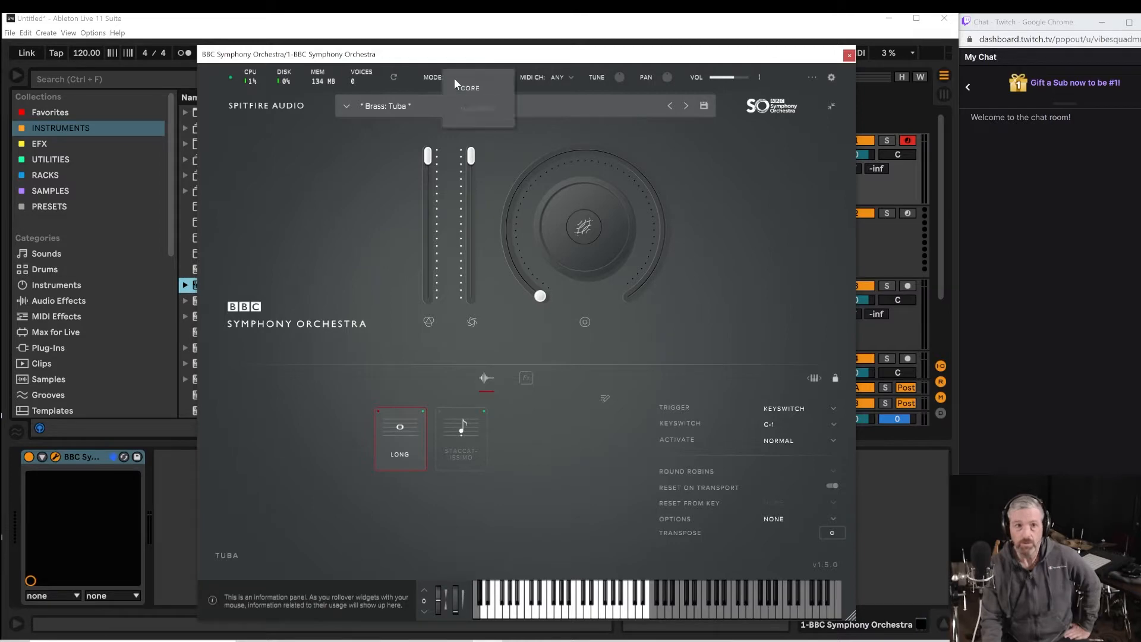
left_click(471, 112)
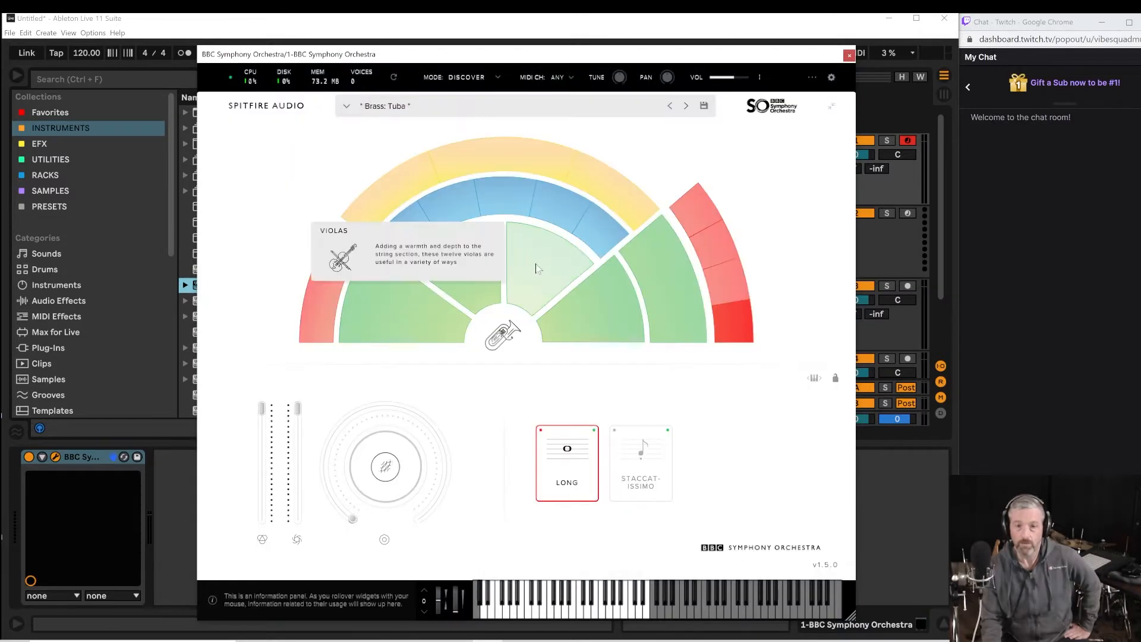
left_click_drag(607, 54, 595, 61)
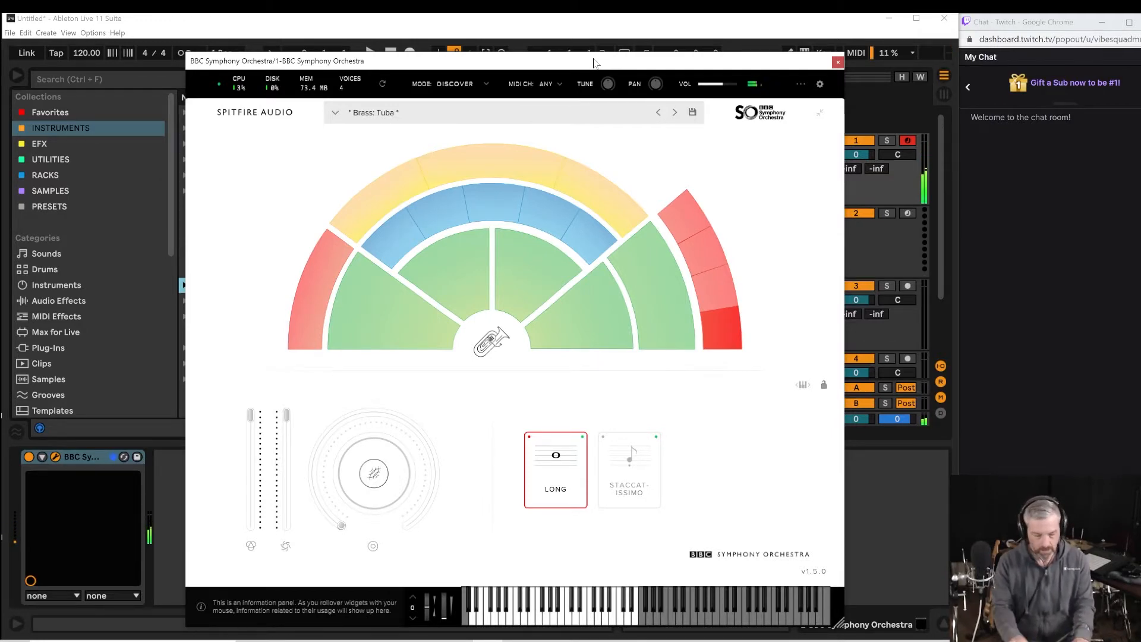
left_click(381, 340)
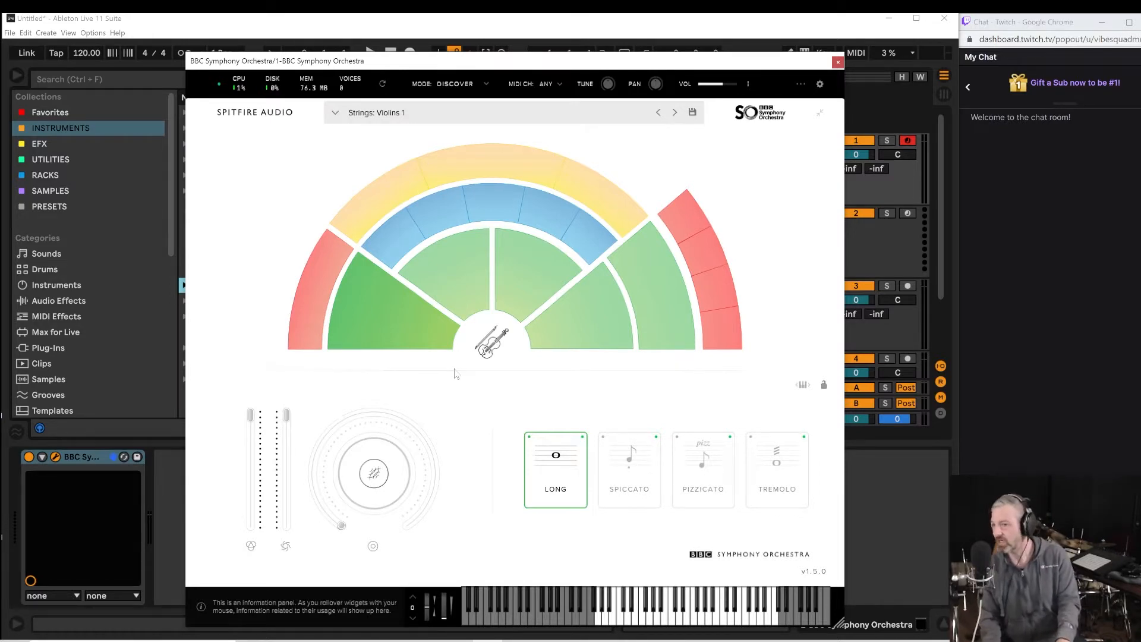
left_click(674, 291)
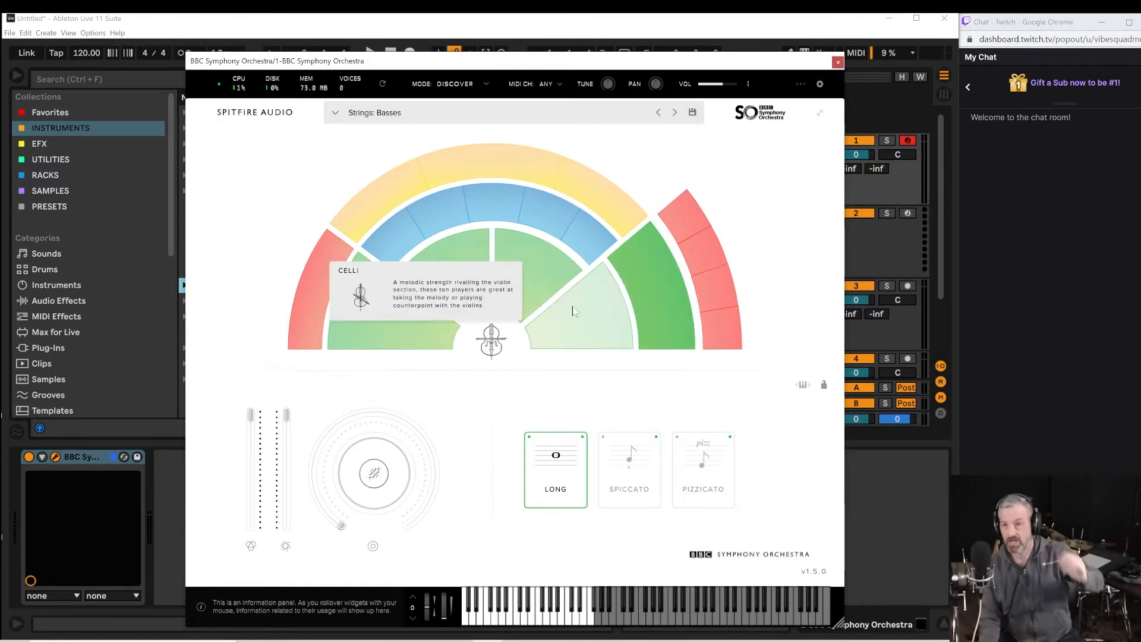
Move the plugin window around to see the session behind it, and close it.
left_click_drag(618, 69, 634, 65)
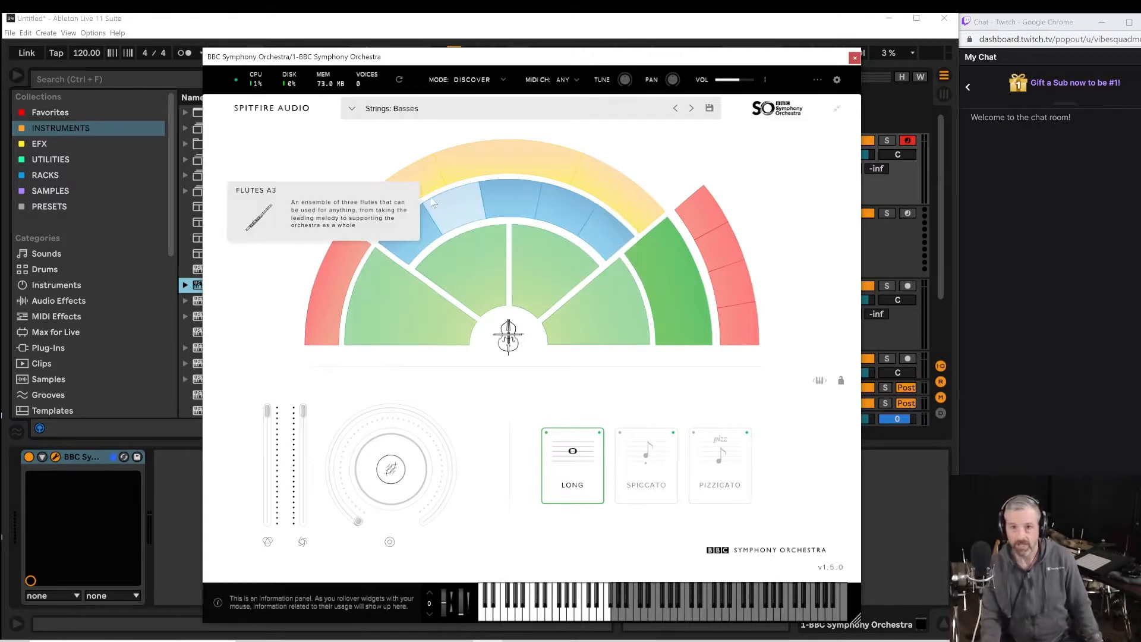
left_click_drag(559, 56, 555, 52)
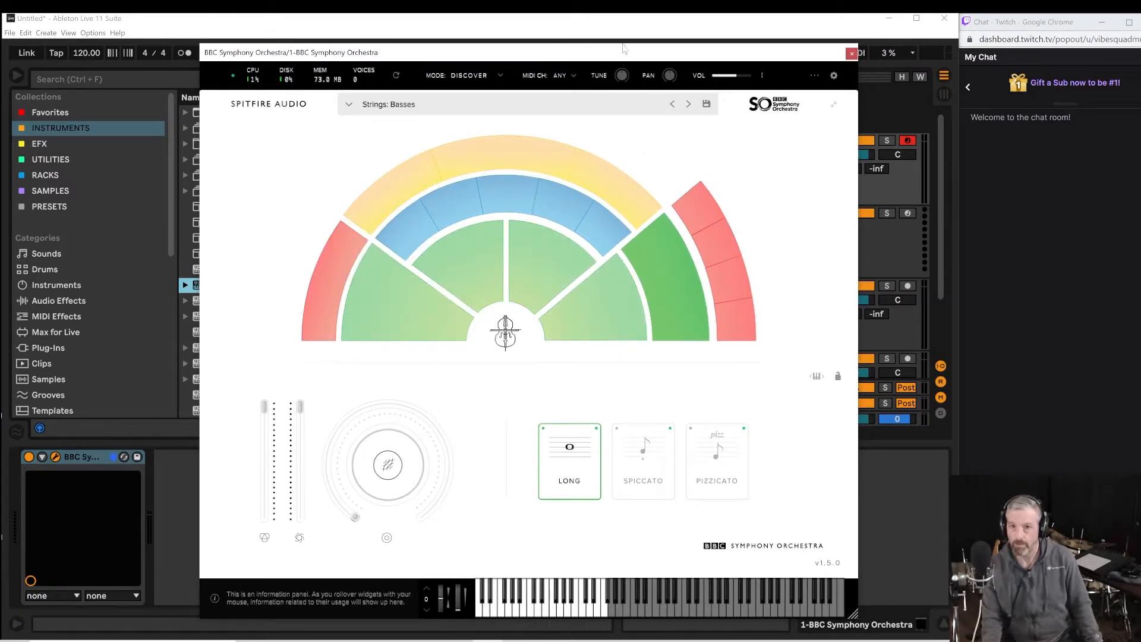
left_click_drag(623, 47, 854, 48)
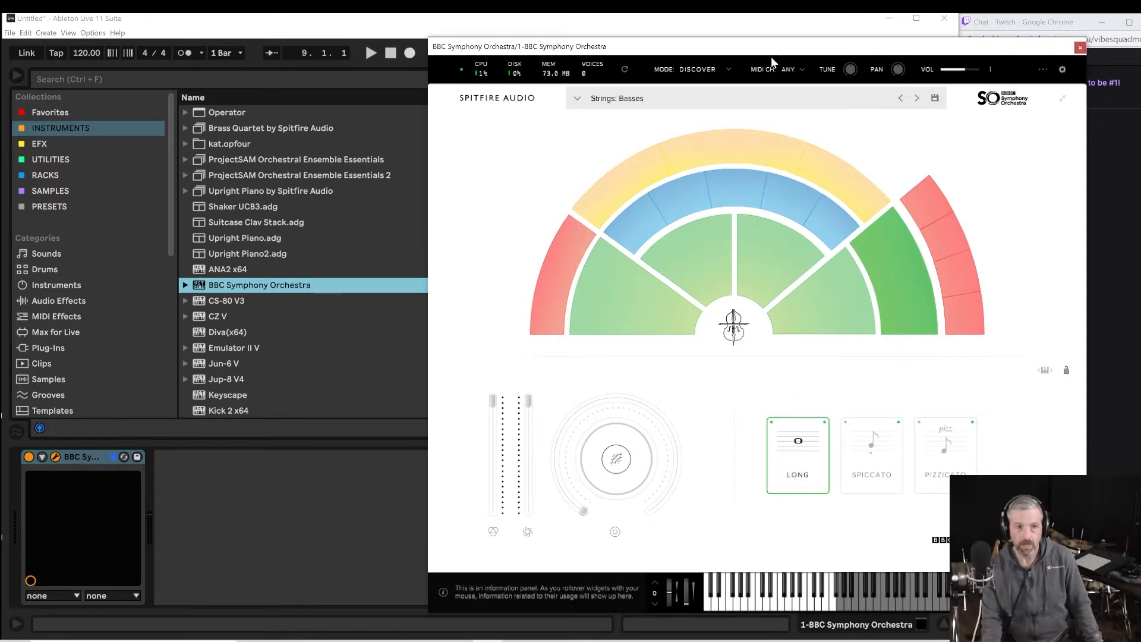
left_click_drag(756, 50, 471, 57)
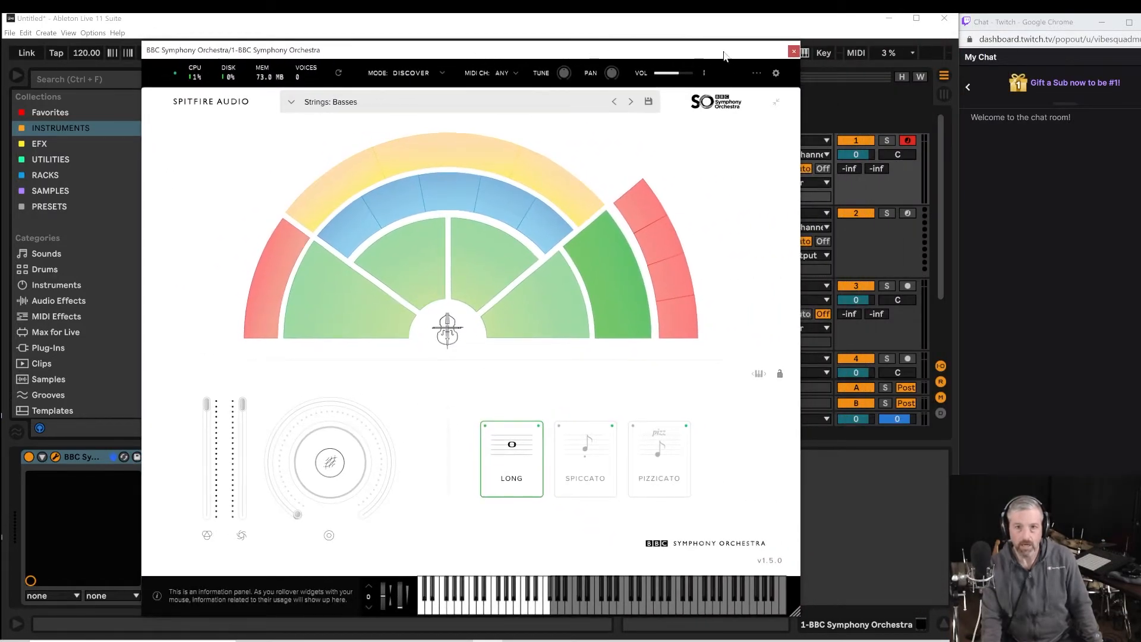
left_click(794, 51)
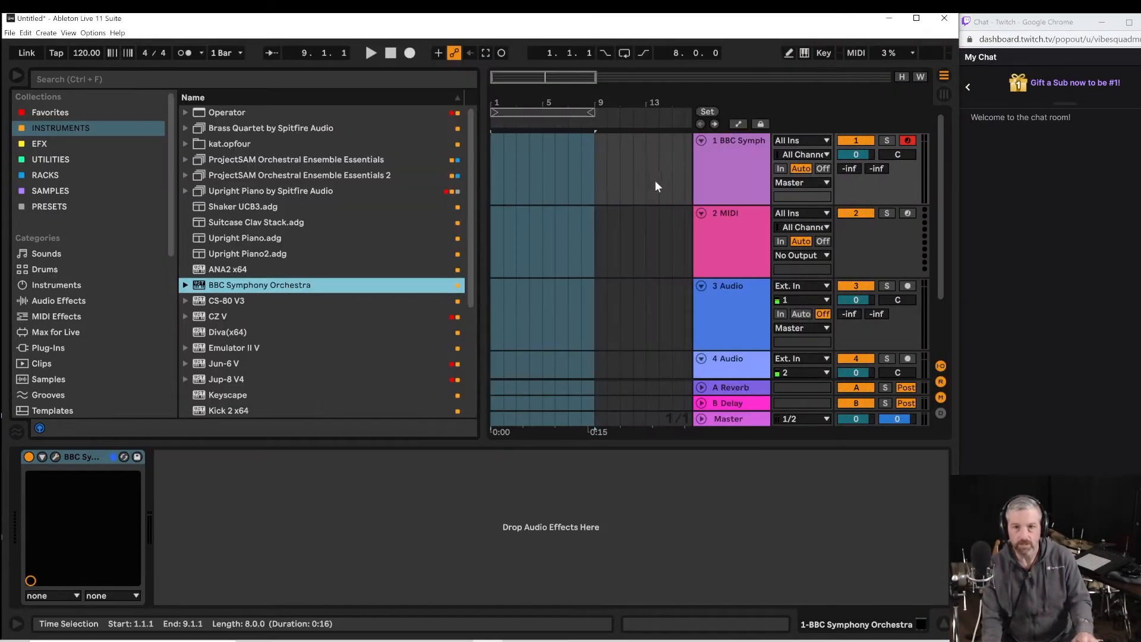
Narrow the browser and its sidebar to widen the arrangement, and select the BBC Symphony Orchestra track.
left_click_drag(479, 180, 331, 182)
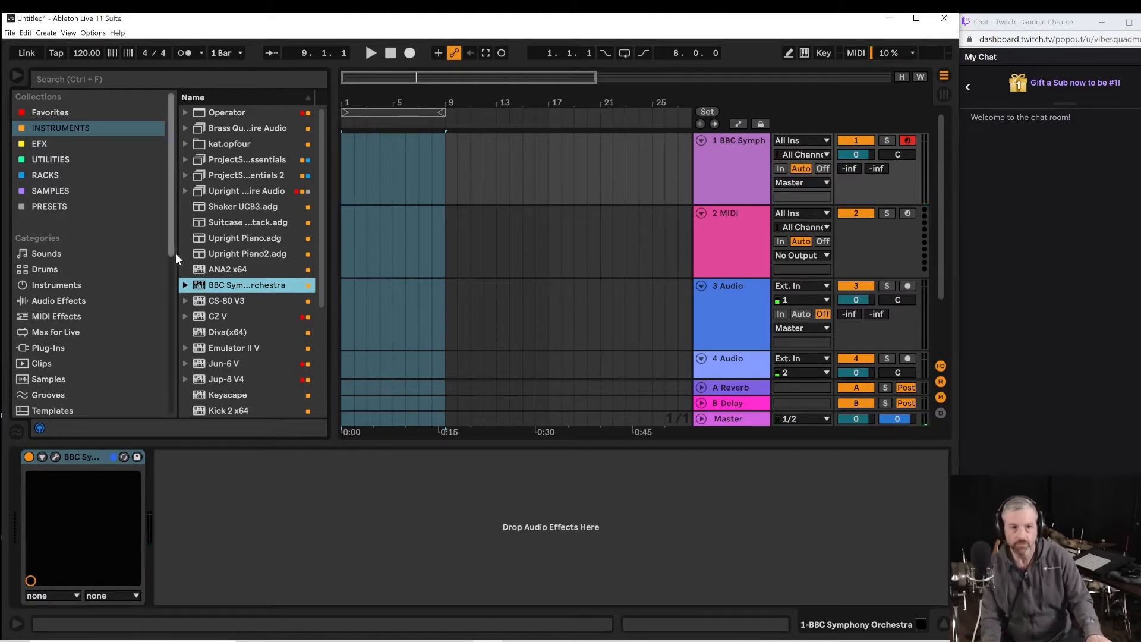
left_click_drag(172, 254, 110, 253)
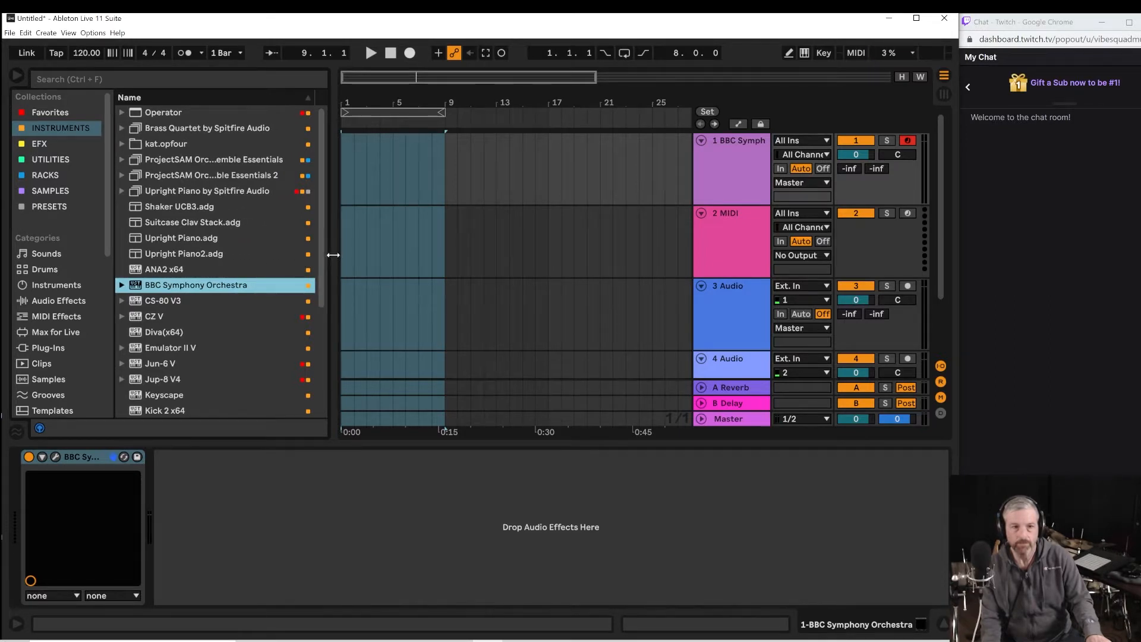
left_click_drag(330, 255, 236, 256)
left_click(715, 170)
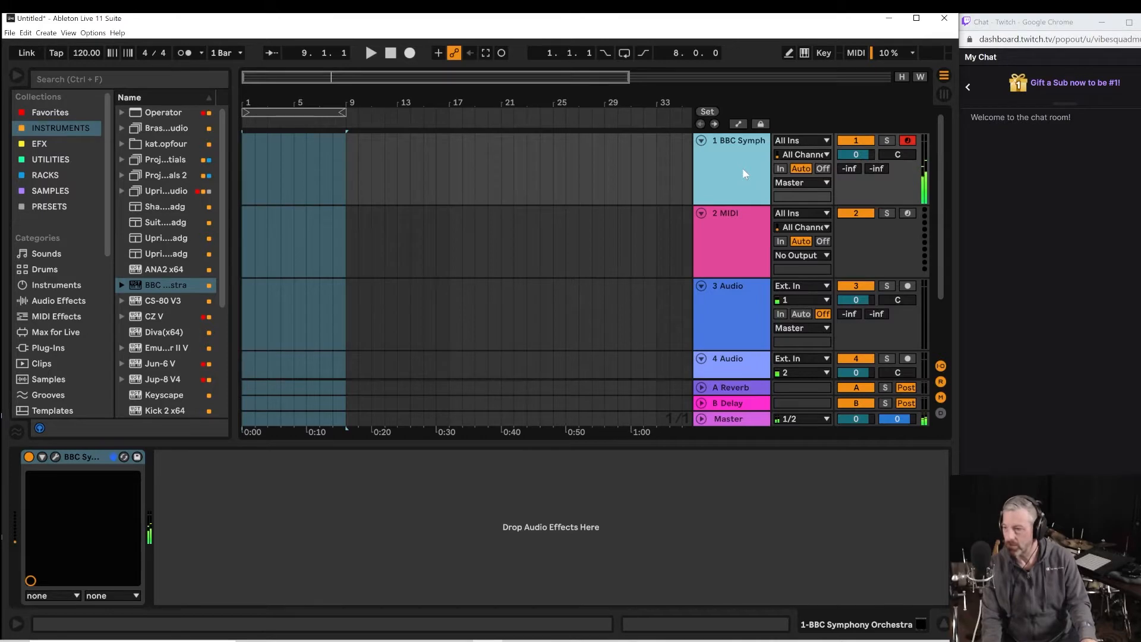
Reopen the orchestra plugin, try Spiccato on Violins 2 and Violins 1, load Violins 1 Pizzicato, and move the window off the arrangement.
left_click(55, 455)
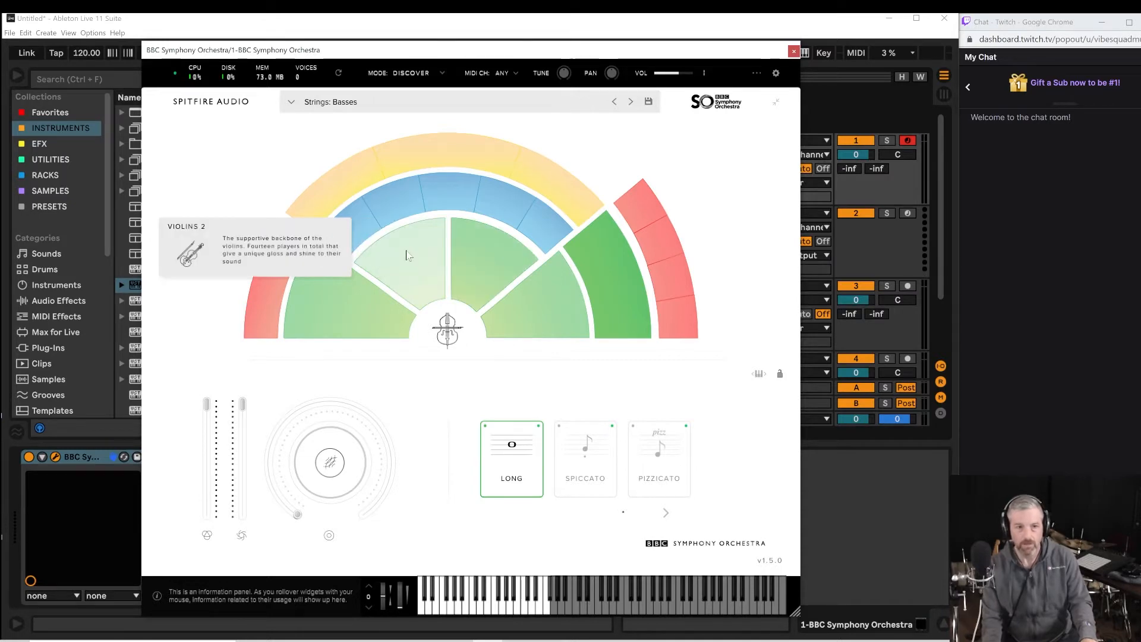
left_click(407, 255)
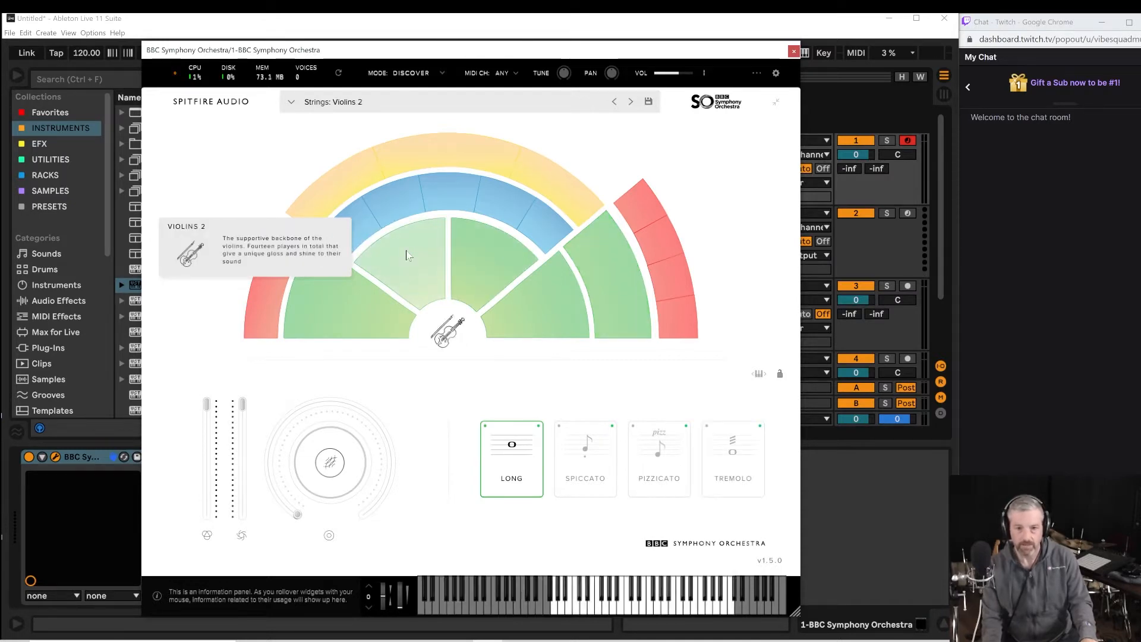
left_click(586, 458)
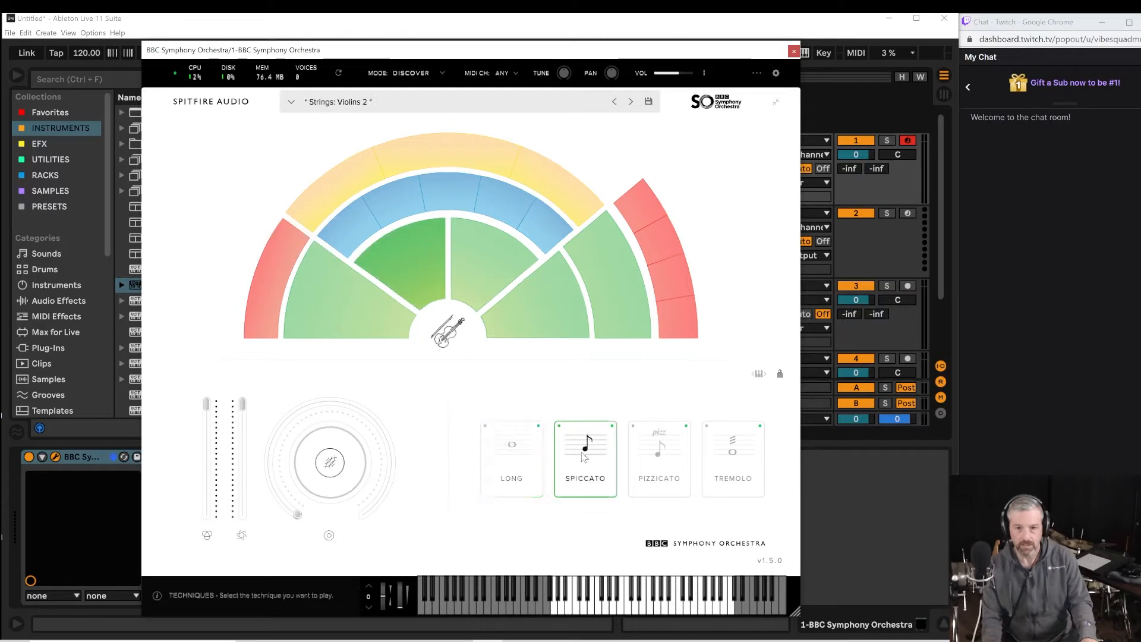
left_click(317, 304)
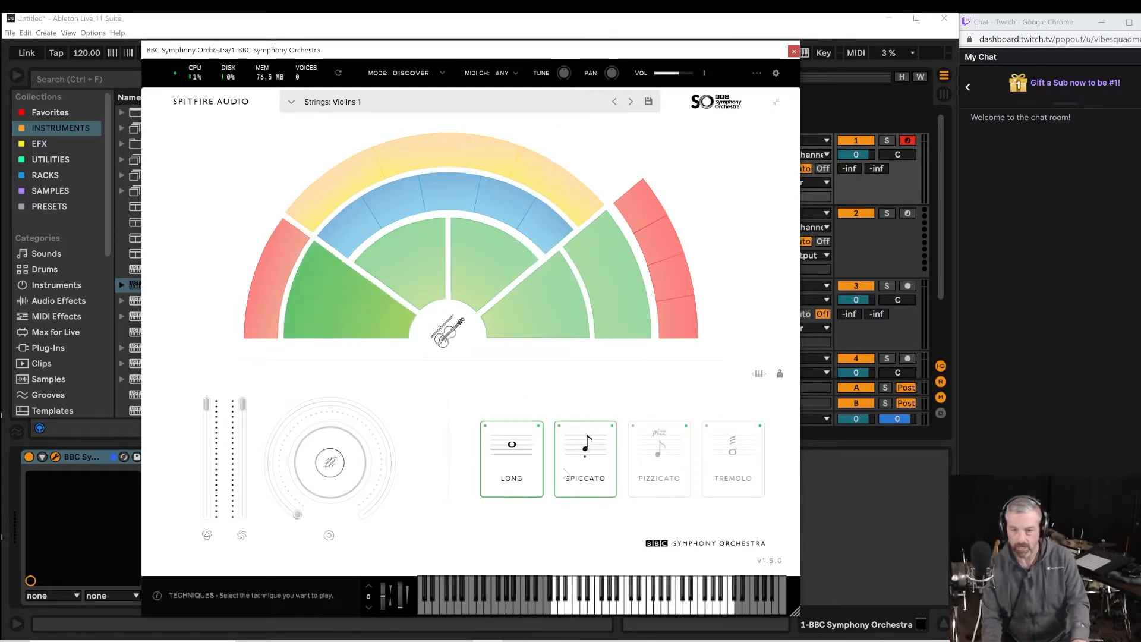
left_click(585, 474)
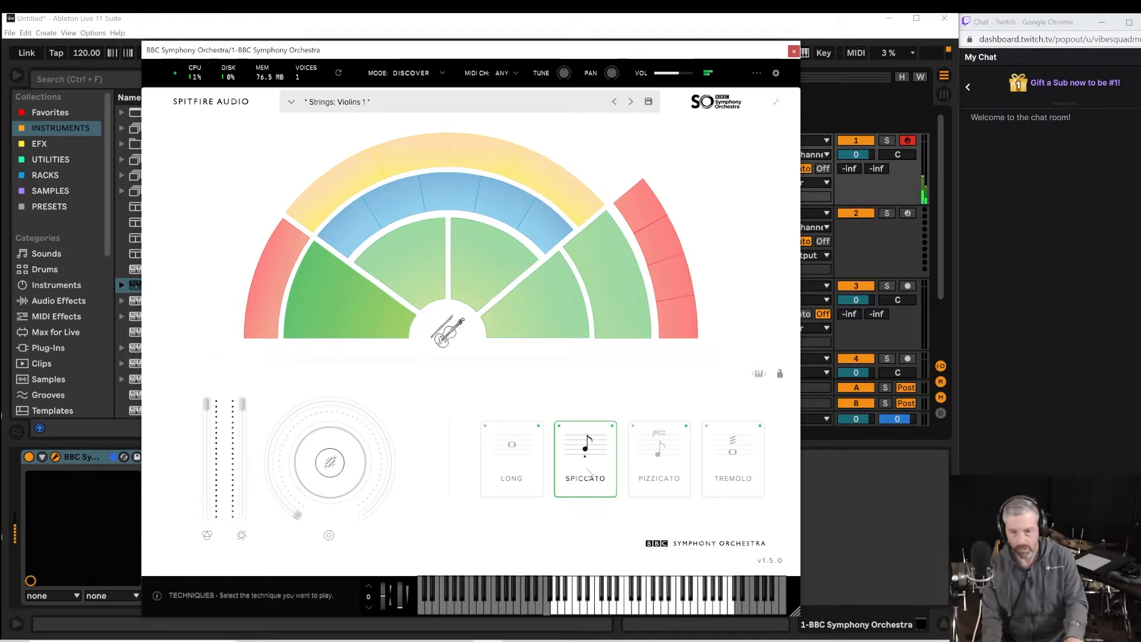
left_click(664, 488)
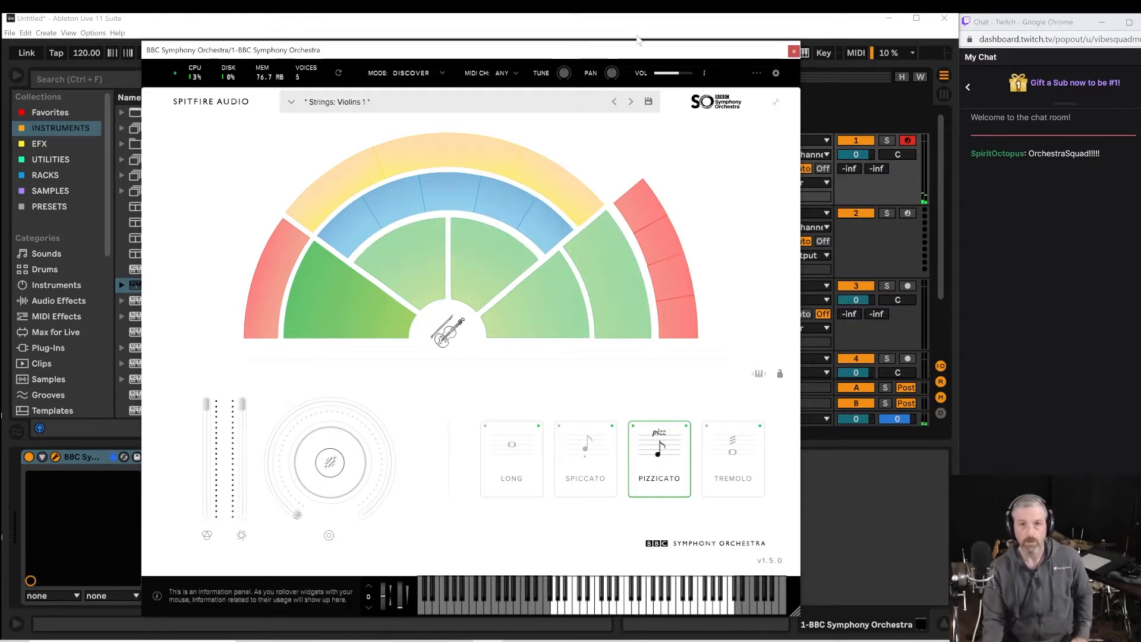
left_click_drag(637, 52, 639, 0)
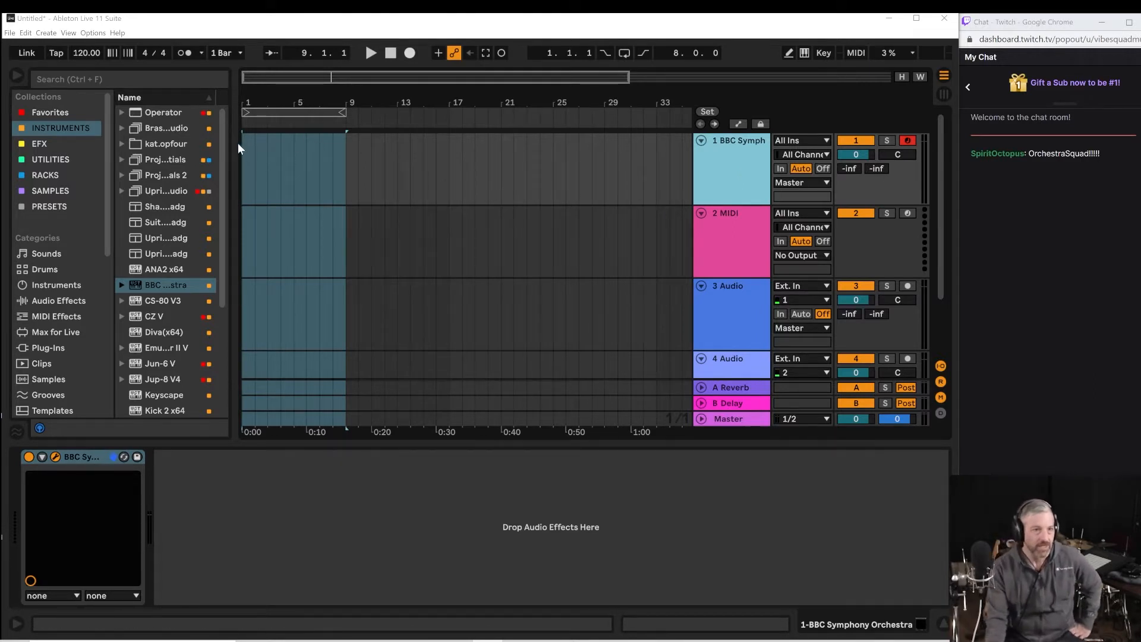
Expand the Max MIDI Effect folder under Max for Live and widen the browser to show the device names.
left_click_drag(237, 144, 243, 143)
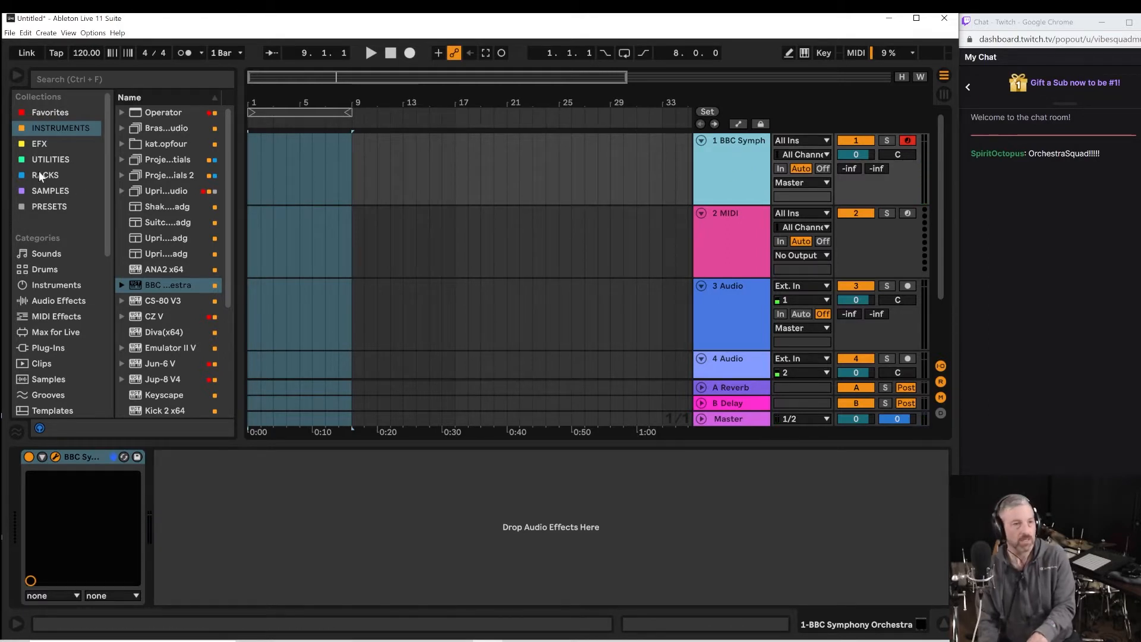
left_click(61, 349)
left_click(36, 332)
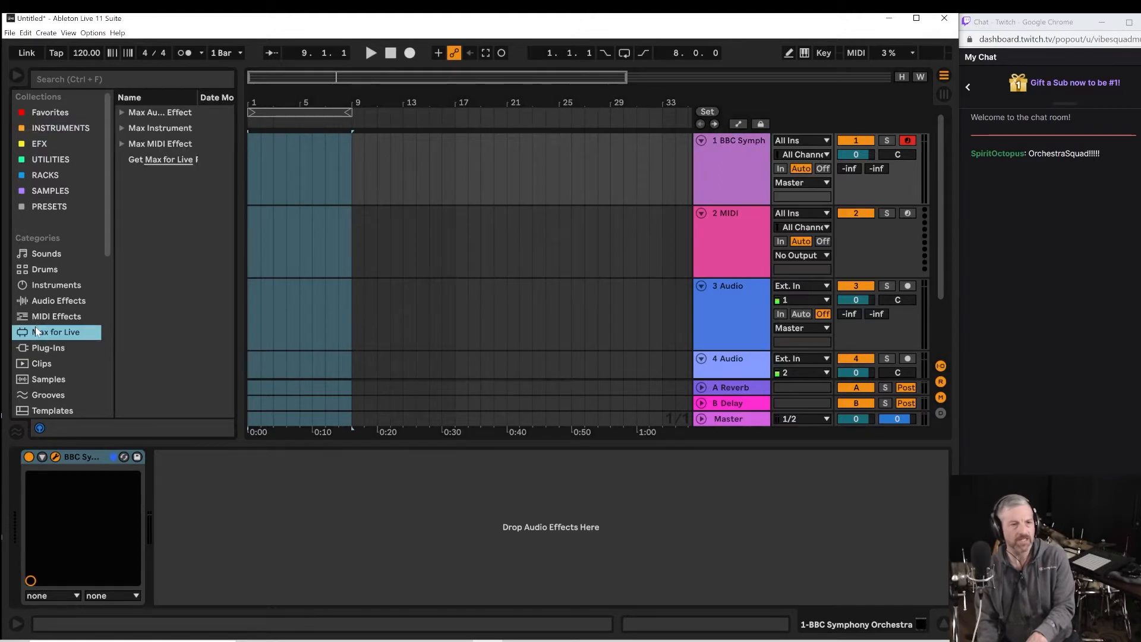
left_click(121, 144)
left_click_drag(241, 168, 362, 195)
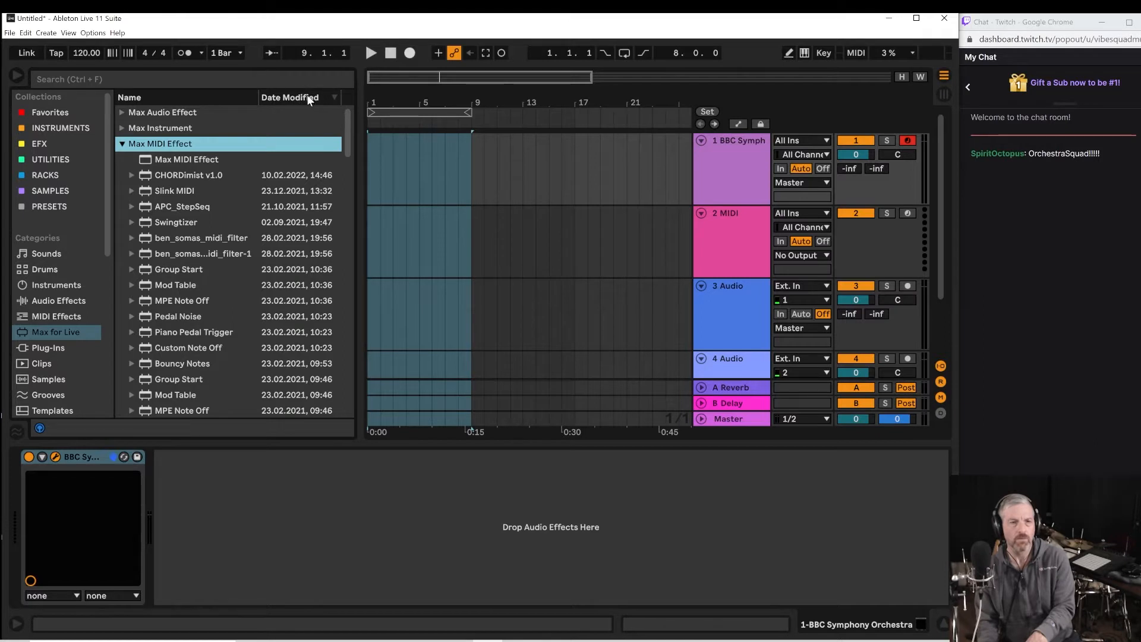
Sort the Max MIDI effects by Rank and insert BigKEYSmidi-monitor before the BBC Symphony Orchestra instrument.
left_click(331, 101)
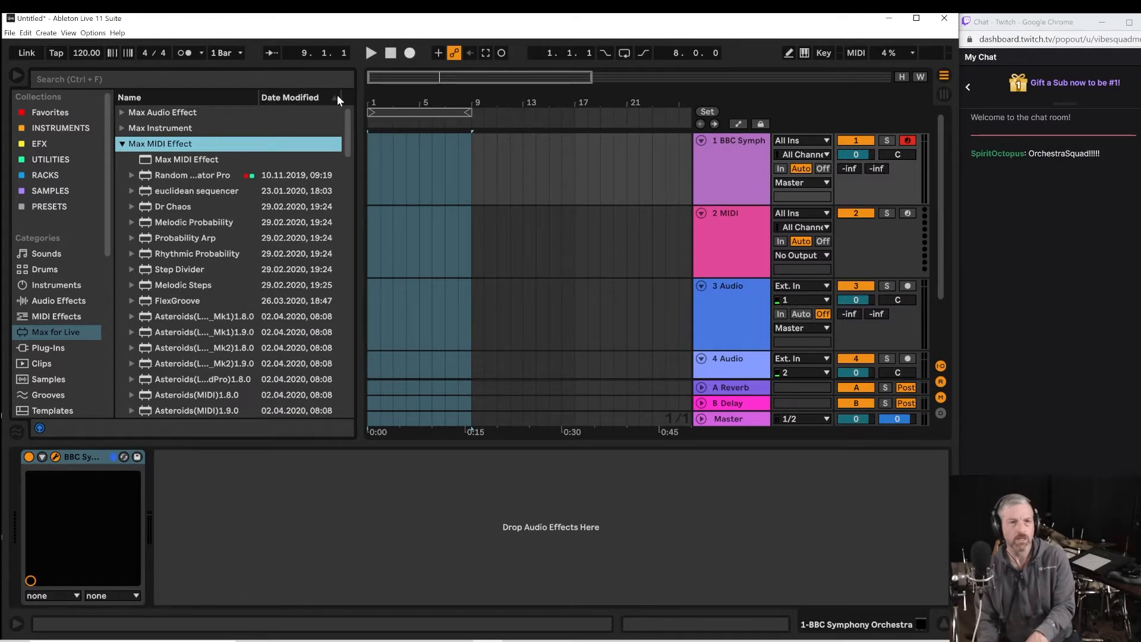
left_click(337, 96)
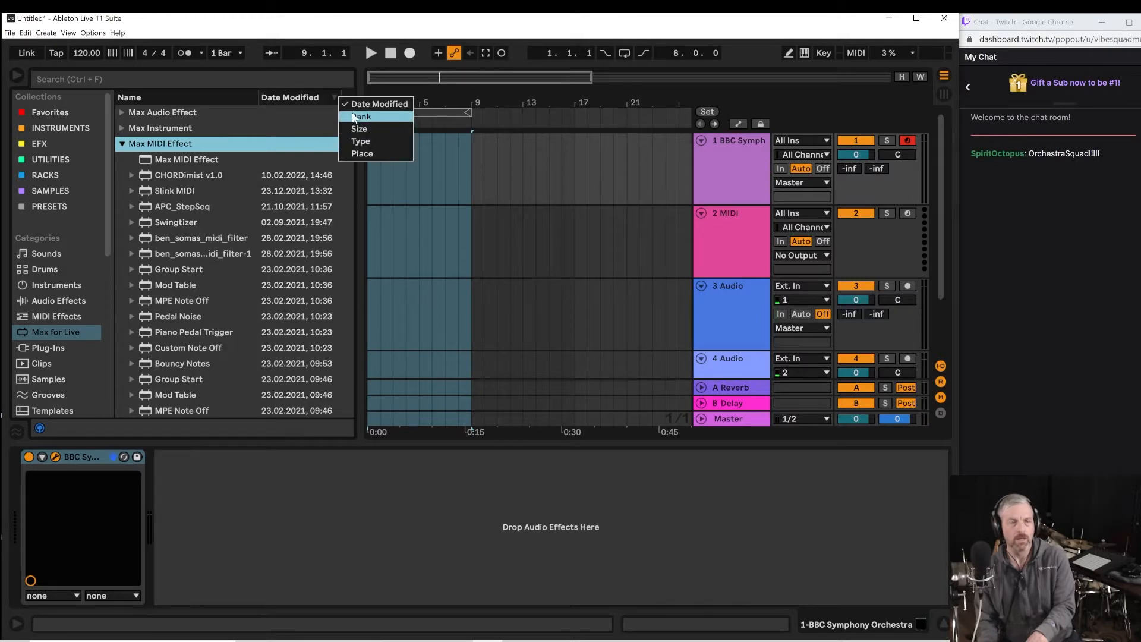
left_click(360, 117)
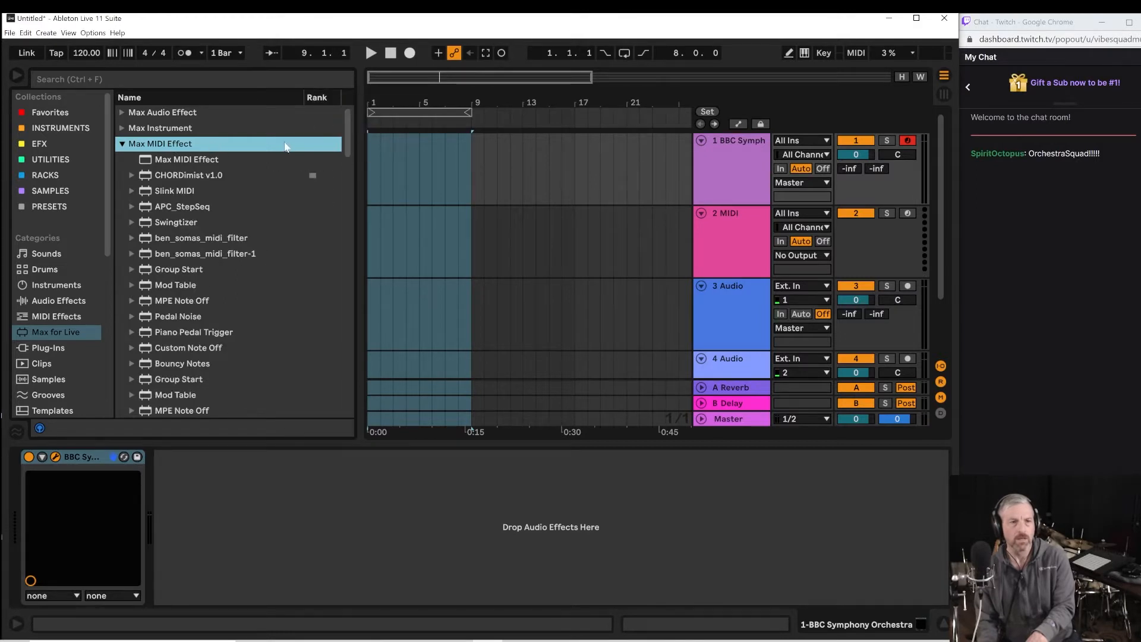
left_click(315, 97)
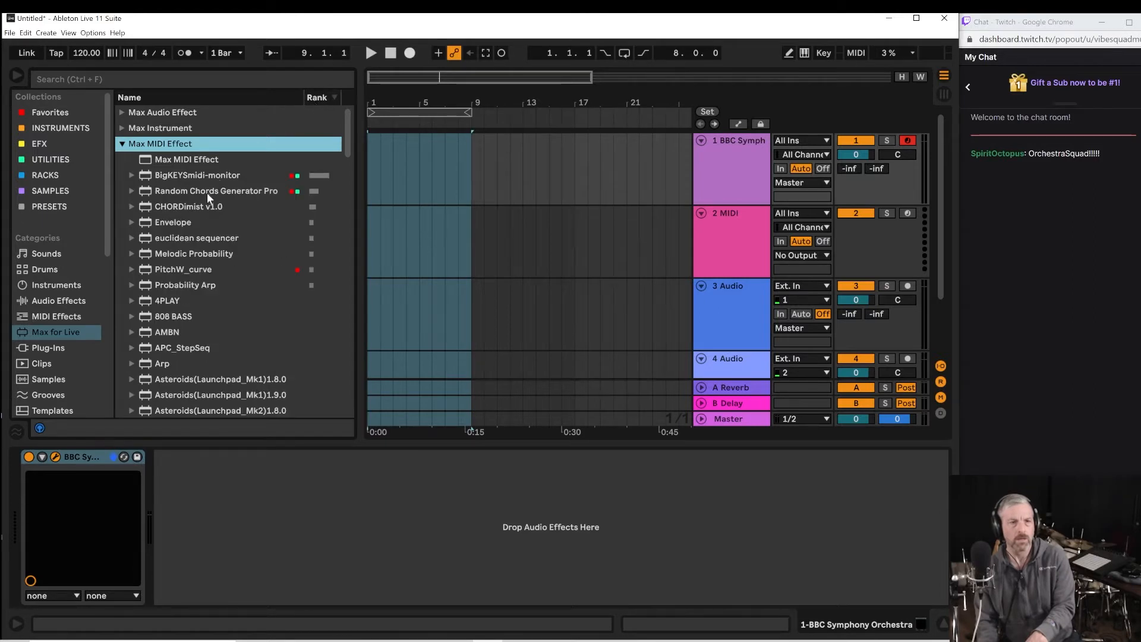
left_click_drag(198, 176, 34, 522)
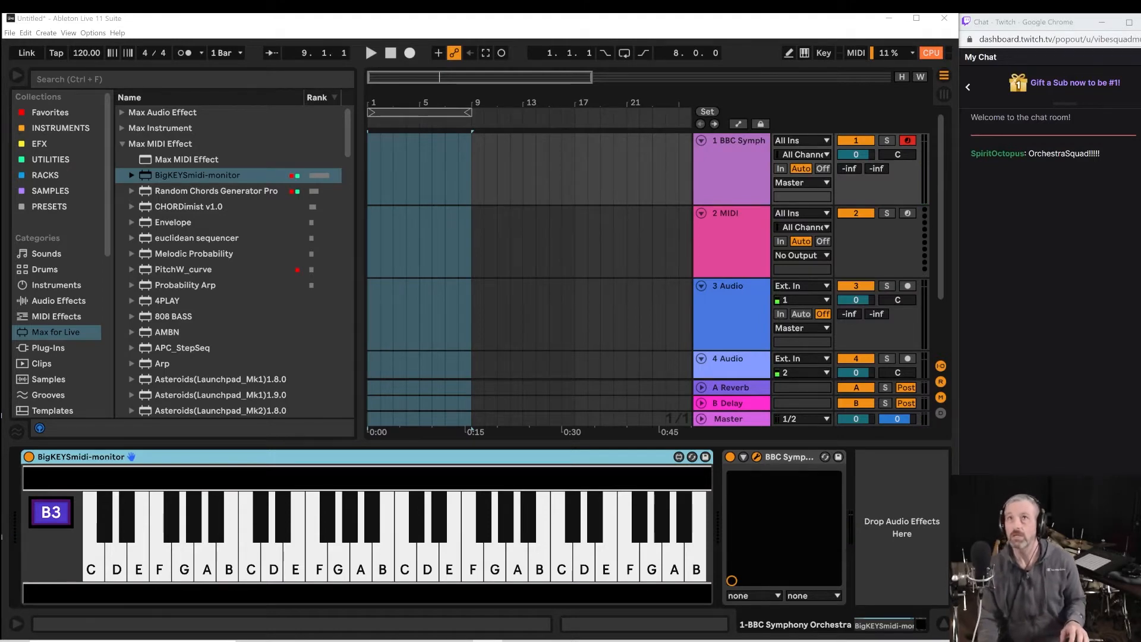
left_click_drag(735, 0, 580, 0)
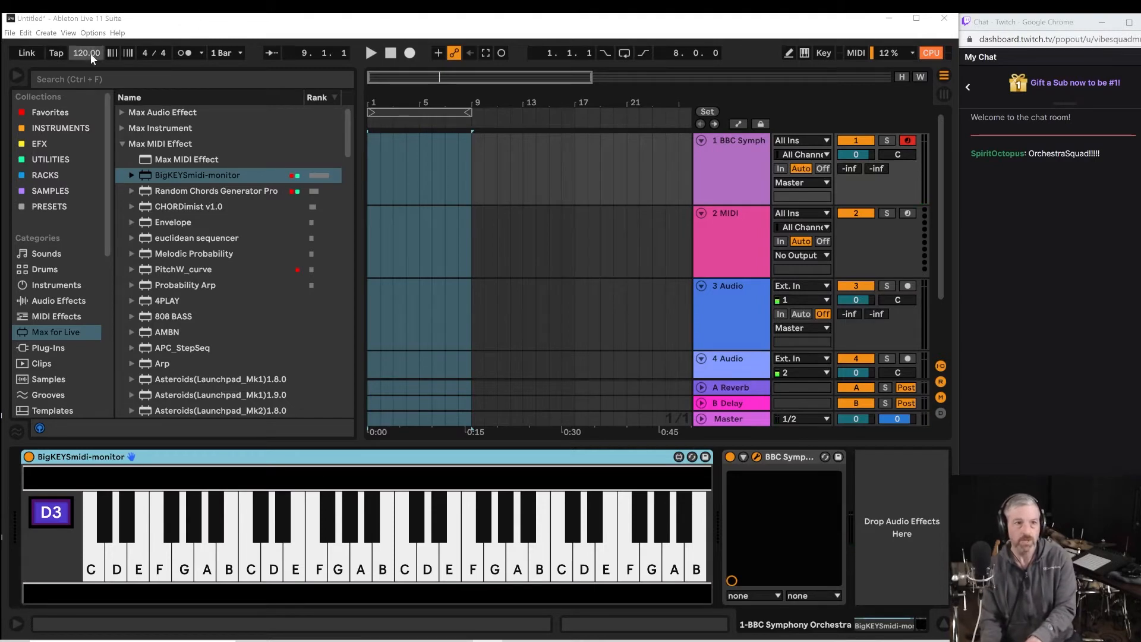
Set the tempo to 55 BPM and start playback with the metronome on.
left_click_drag(91, 54, 91, 92)
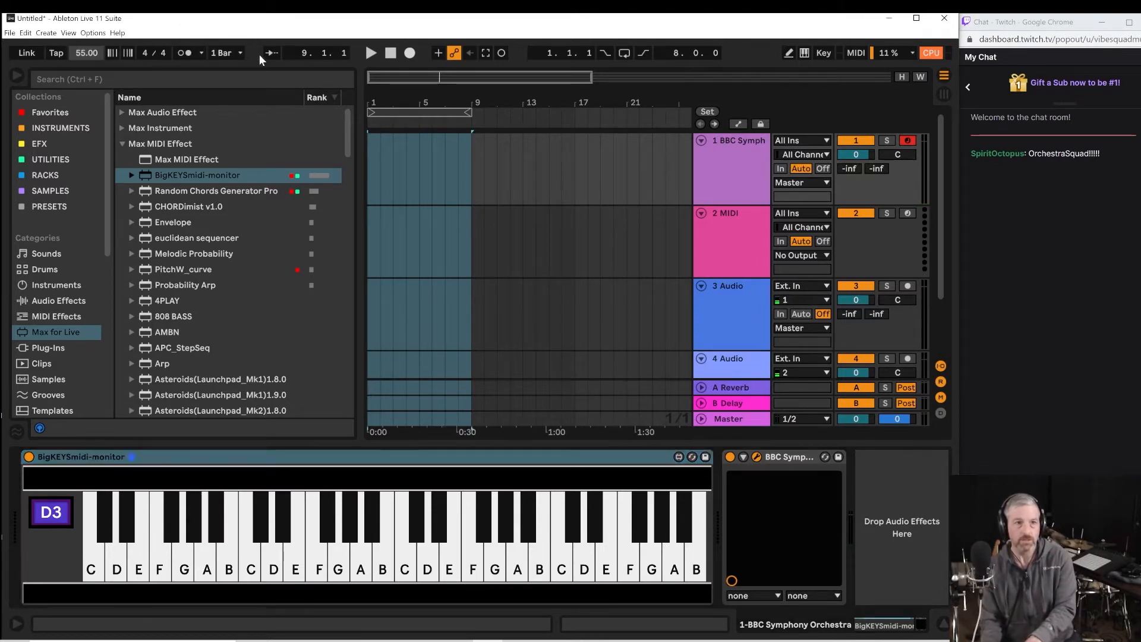
left_click(188, 51)
left_click(368, 53)
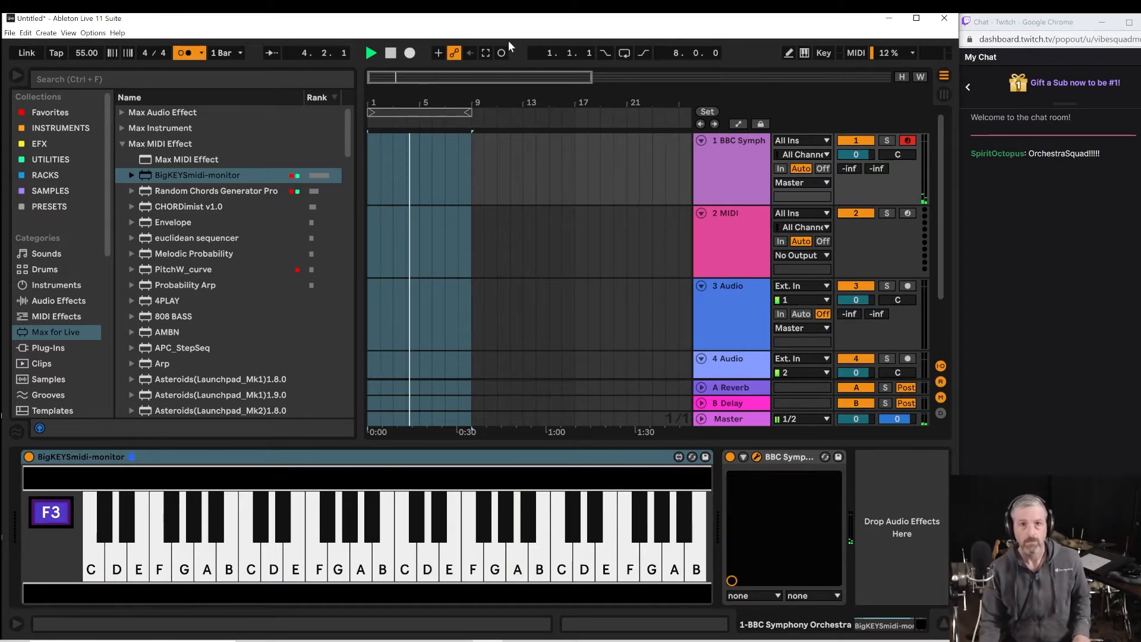
Capture the notes just played as a MIDI clip on the BBC Symphony Orchestra track and stop playback.
left_click(486, 52)
key("space")
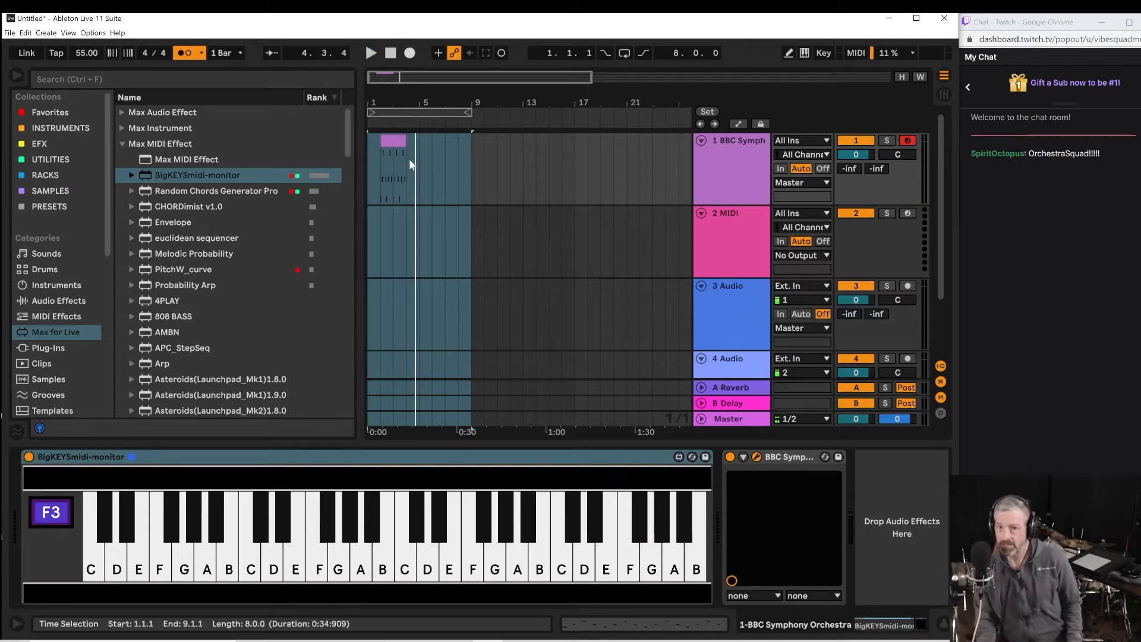
left_click_drag(383, 107, 457, 90)
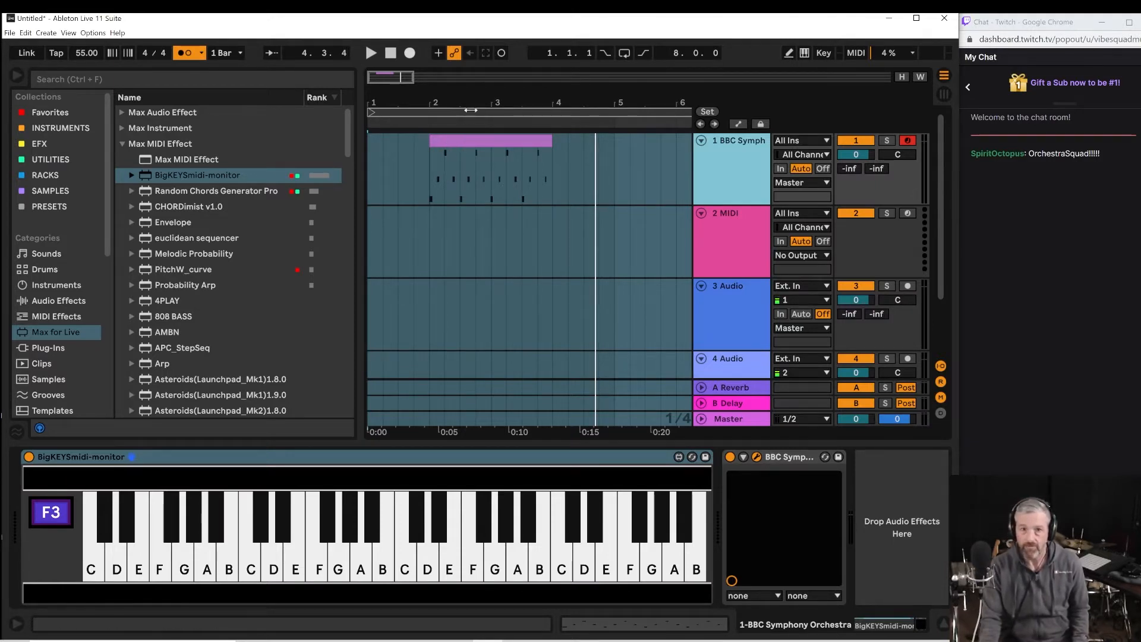
left_click_drag(474, 104, 487, 127)
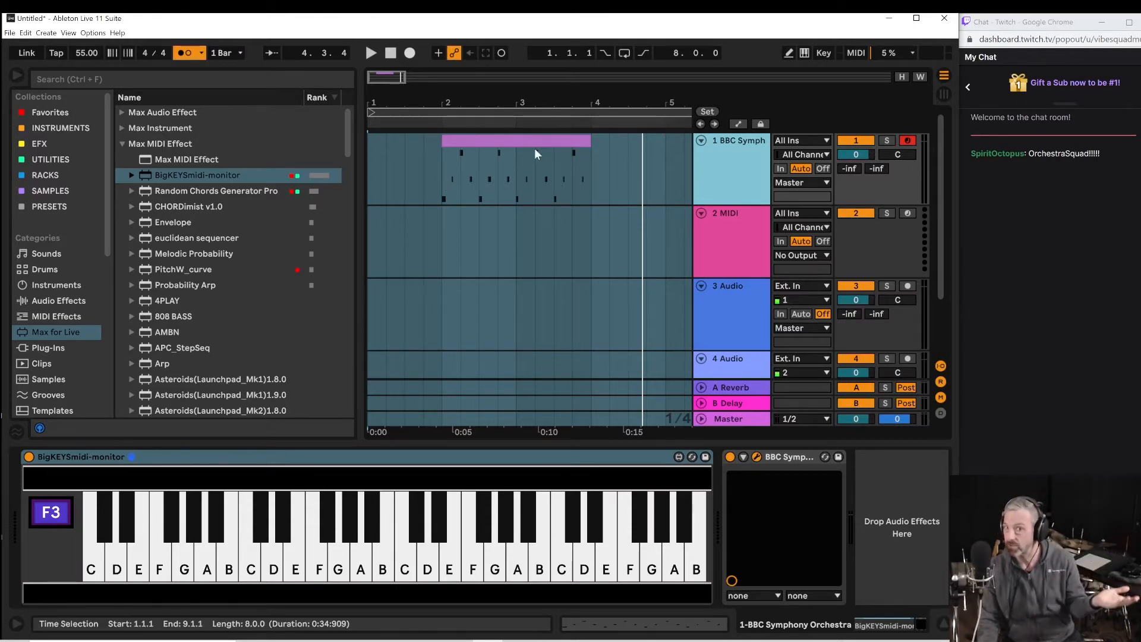
mouse_move(528, 106)
left_mouse_down()
mouse_move(527, 115)
mouse_move(528, 97)
left_mouse_up()
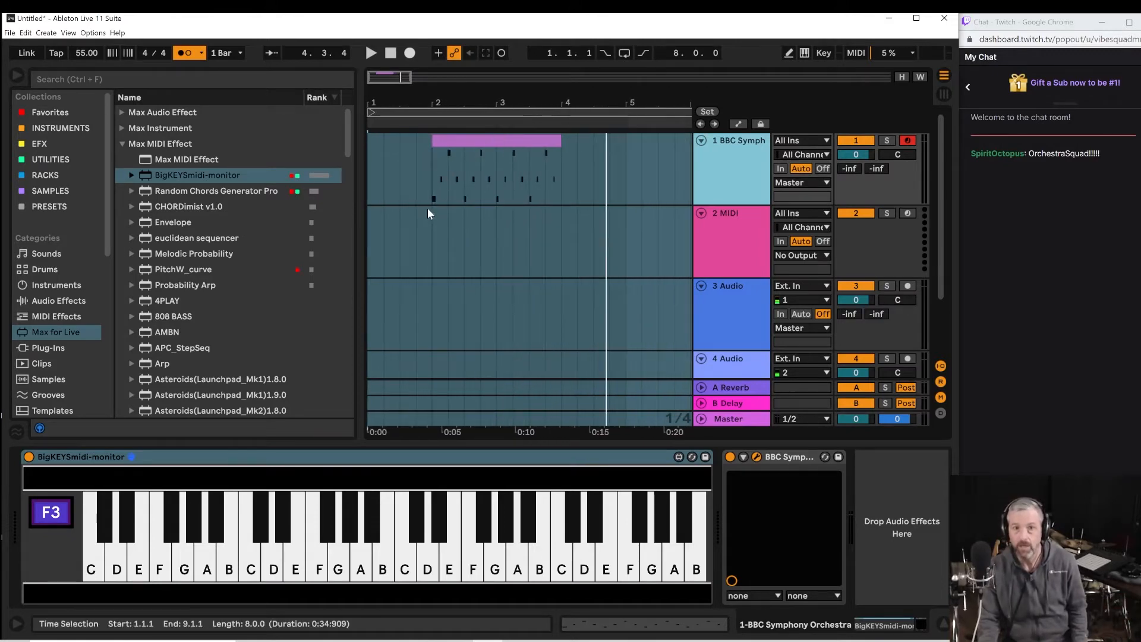
Move the captured clip to the start of bar 1, play it back, and open its notes for editing.
key("ctrl+a")
left_click_drag(487, 151, 434, 148)
key("space")
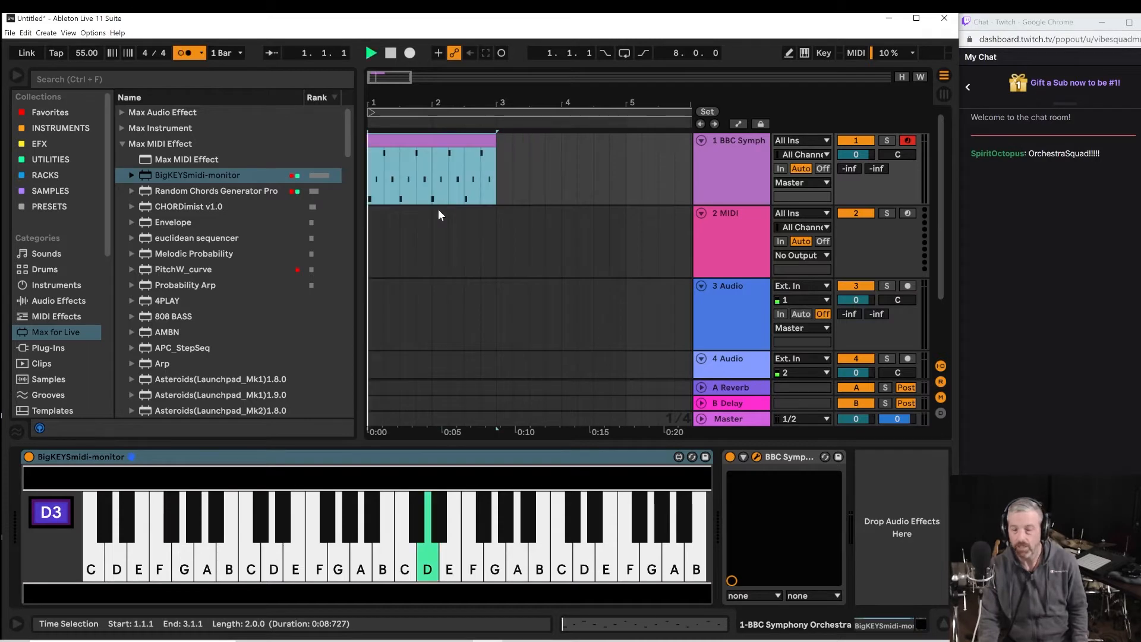
double_click(440, 141)
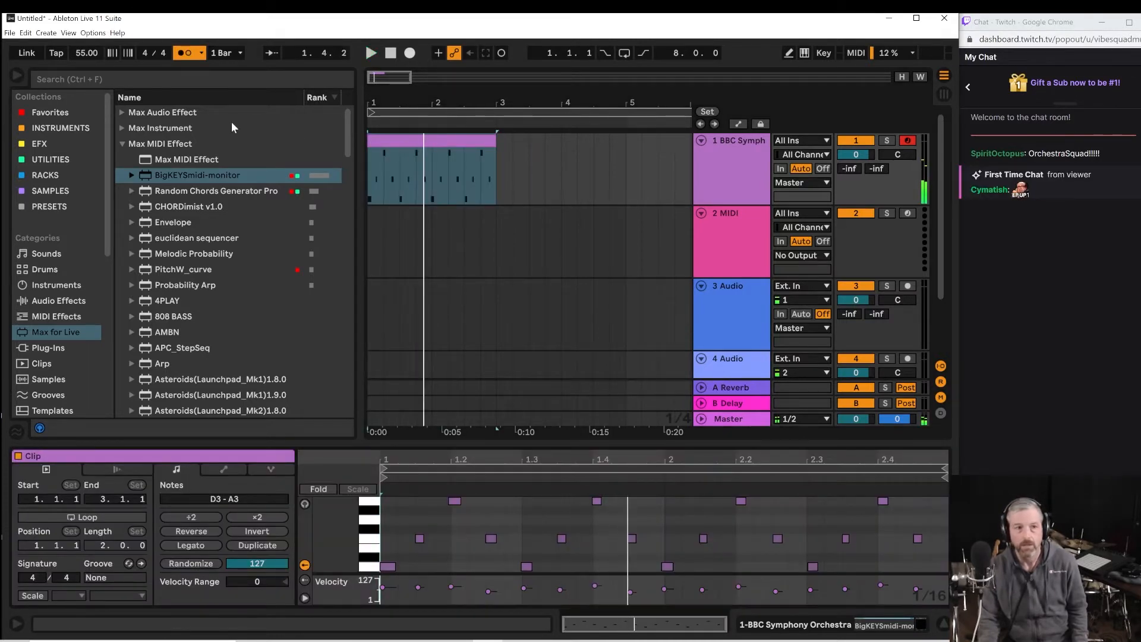
Set record quantization to eighth notes and play the clip from the beginning.
left_click(46, 33)
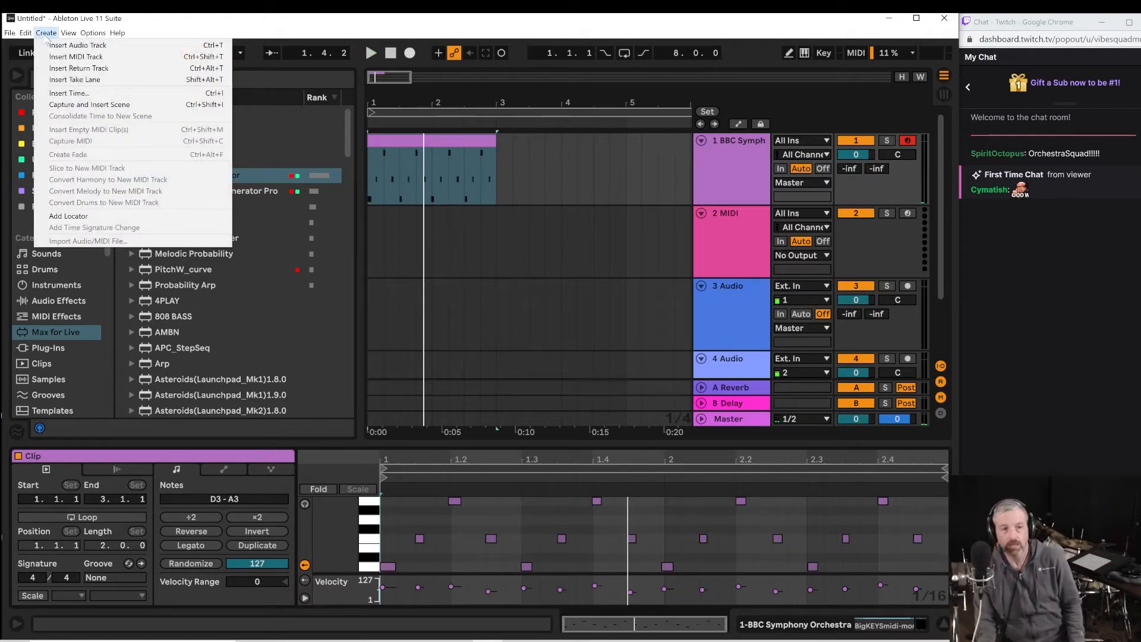
mouse_move(26, 34)
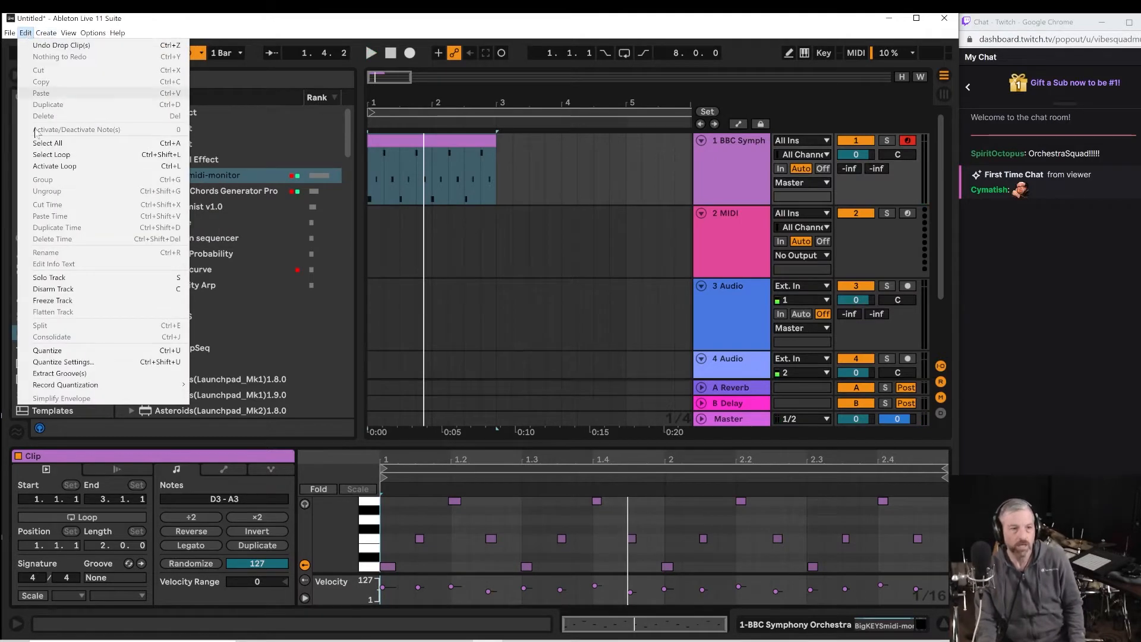
mouse_move(87, 387)
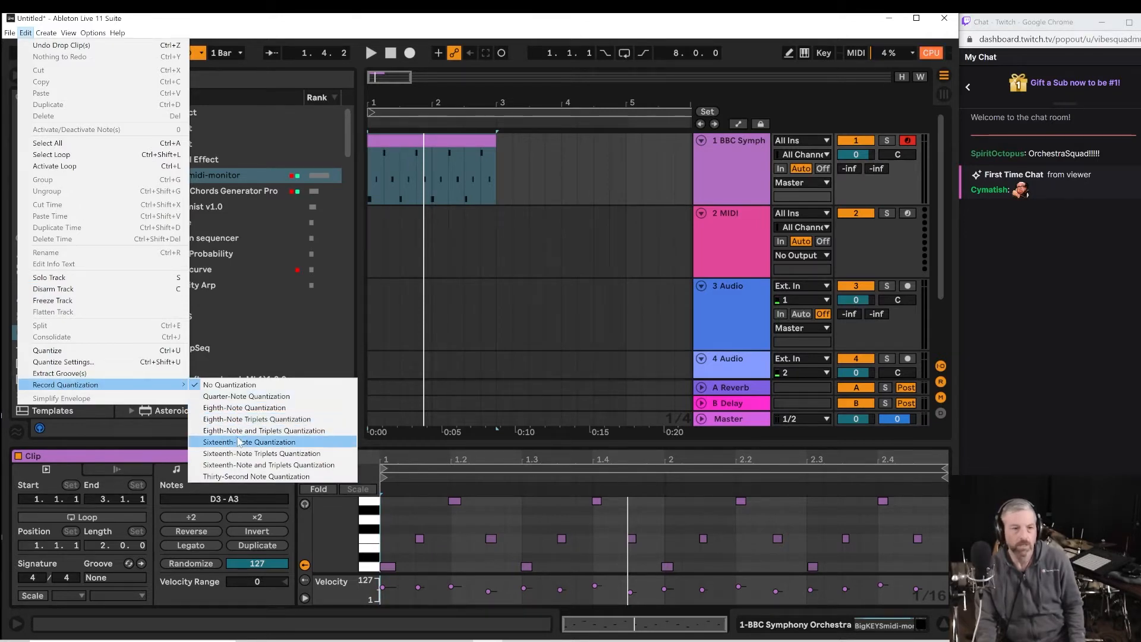
left_click(236, 407)
key("space")
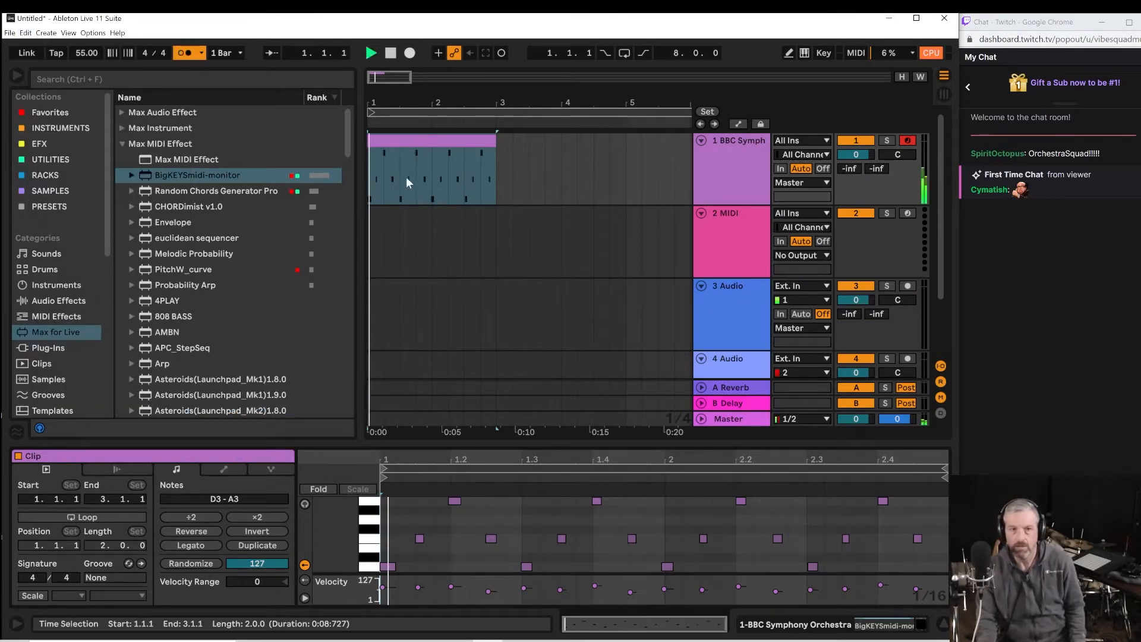
Enlarge the note editor for the clip, stop playback, and select all of its notes.
left_click(404, 145)
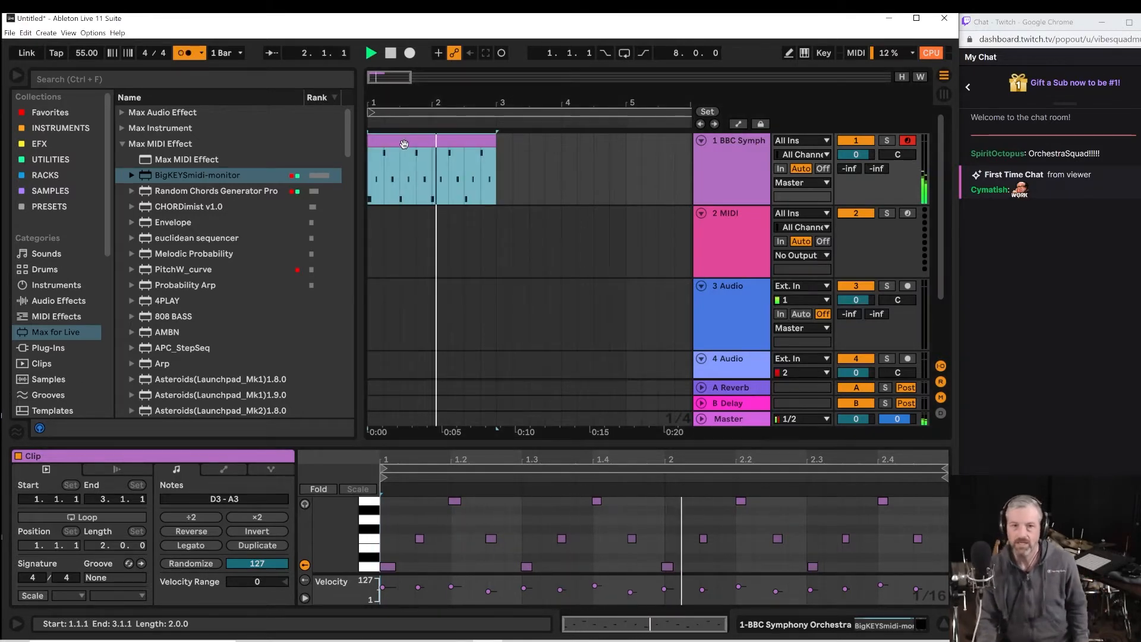
left_click_drag(553, 443, 563, 274)
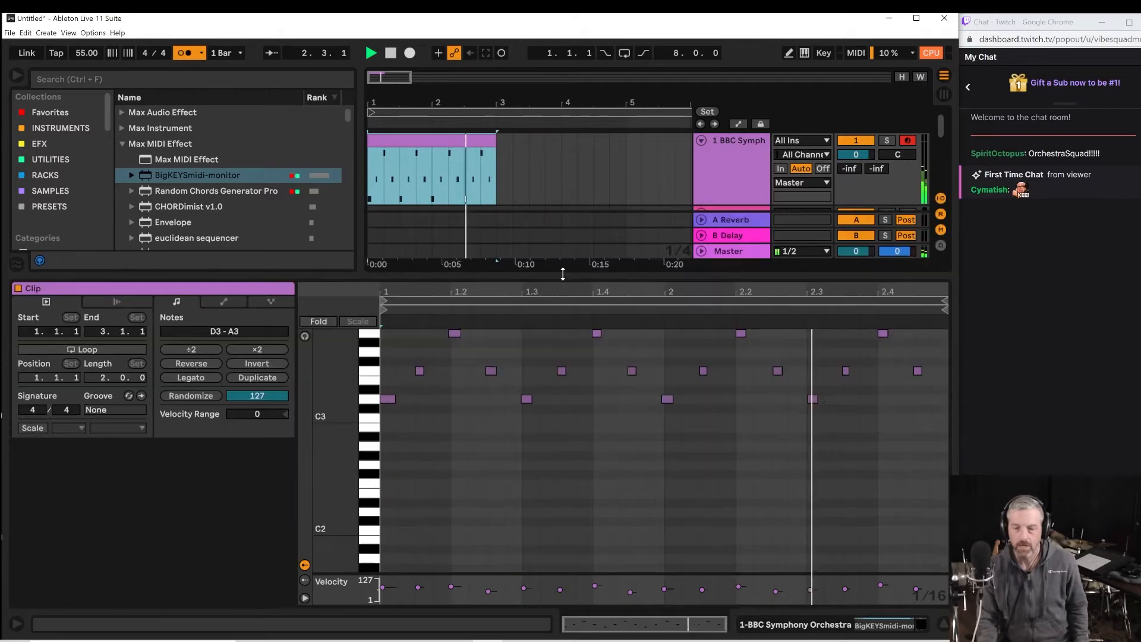
key("space")
mouse_move(936, 433)
left_mouse_down()
mouse_move(769, 328)
mouse_move(382, 329)
left_mouse_up()
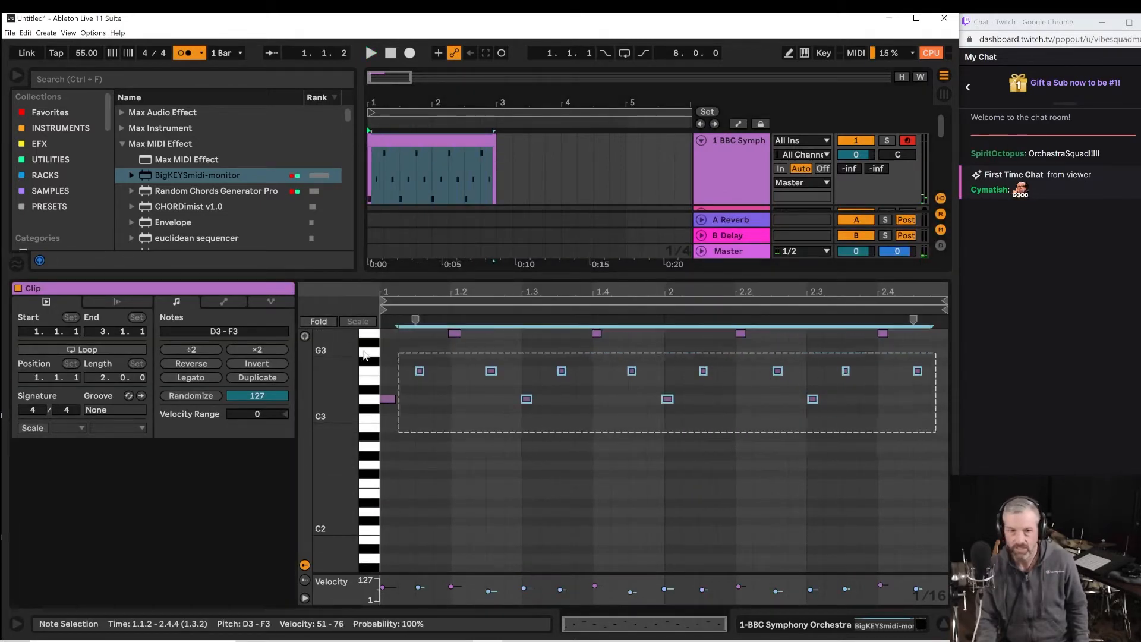
Quantize the selected notes' starts to 1/8 at an amount of 100% and play back the result.
right_click(385, 399)
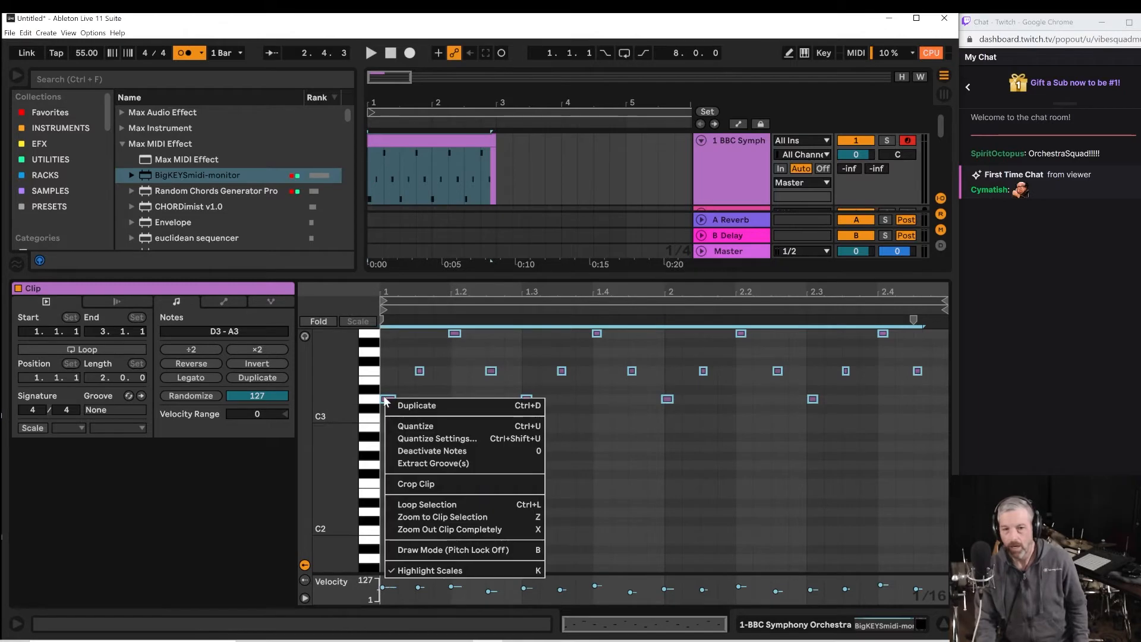
left_click(402, 427)
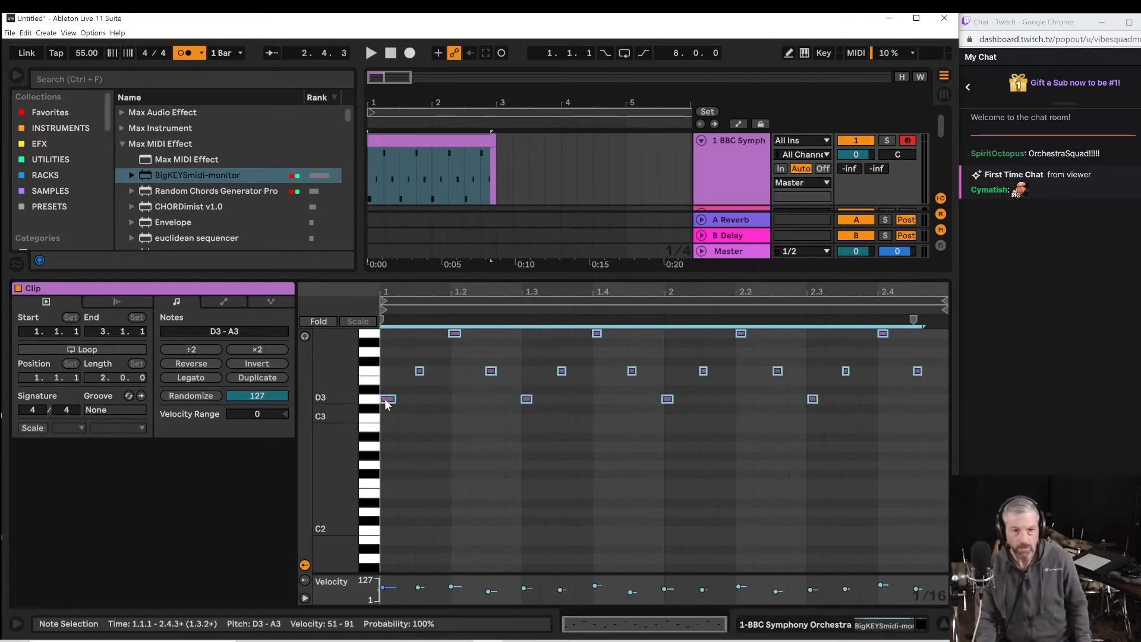
right_click(385, 399)
left_click(433, 441)
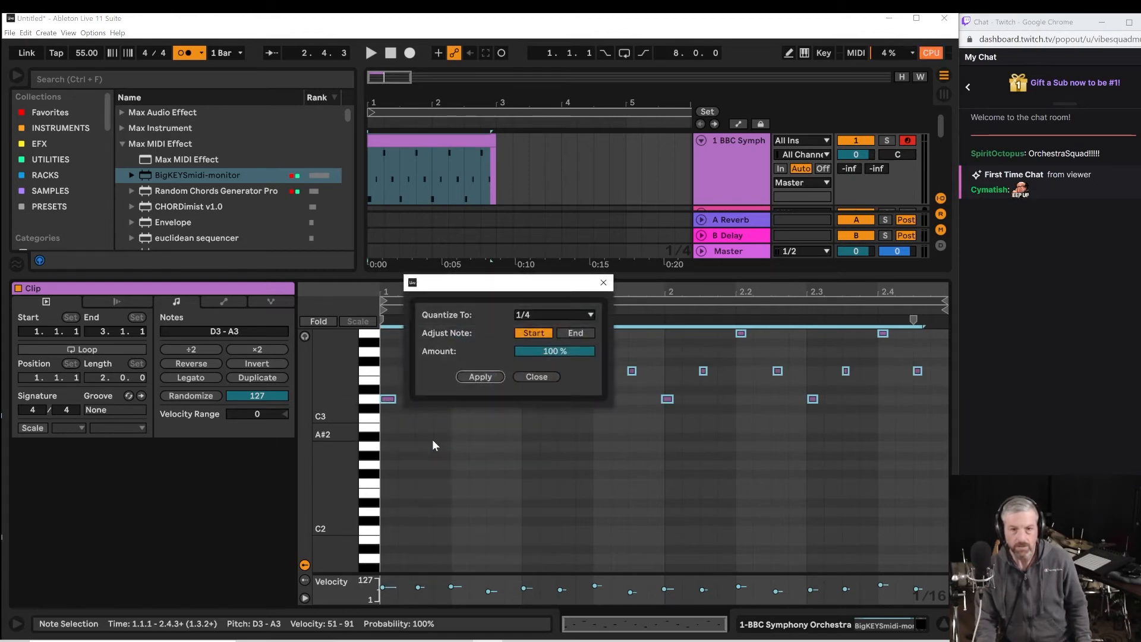
left_click(523, 316)
left_click(523, 354)
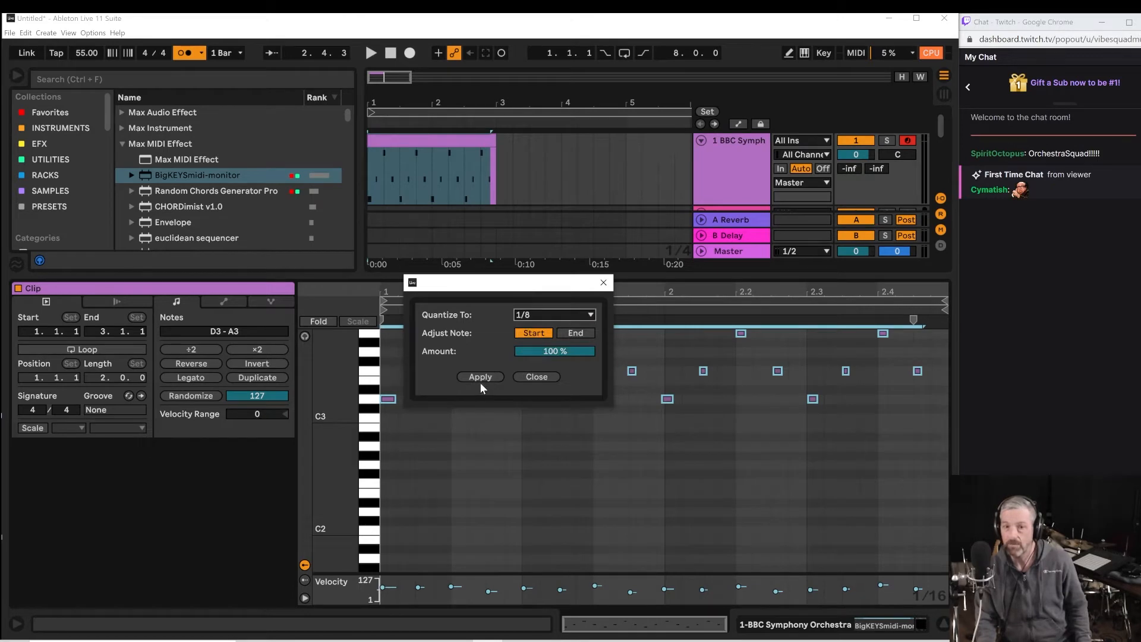
left_click(480, 379)
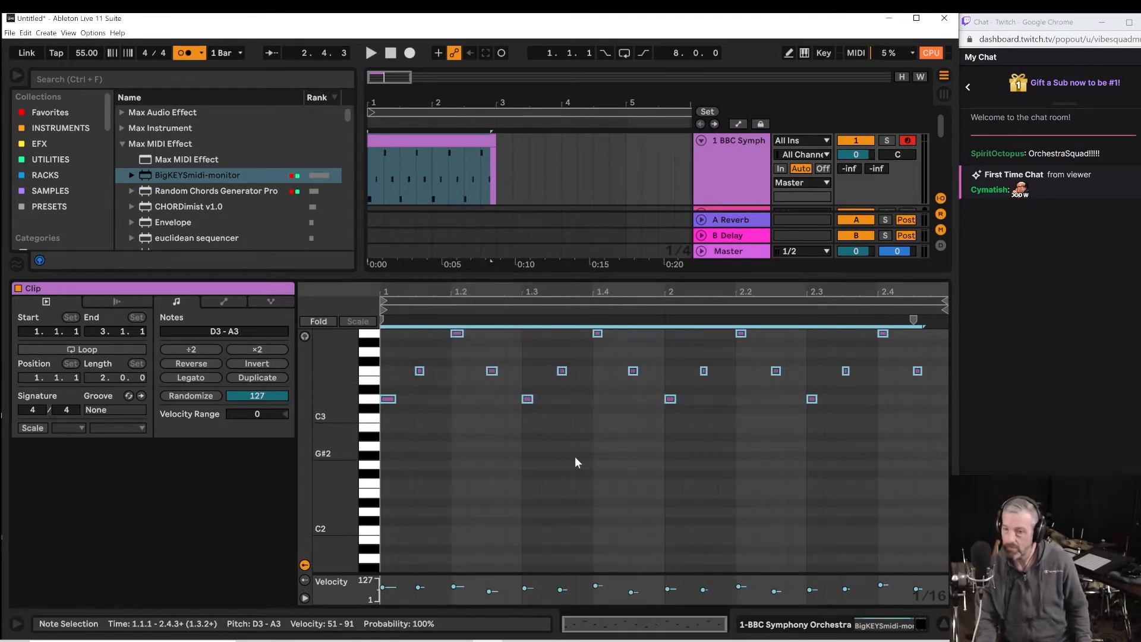
key("space")
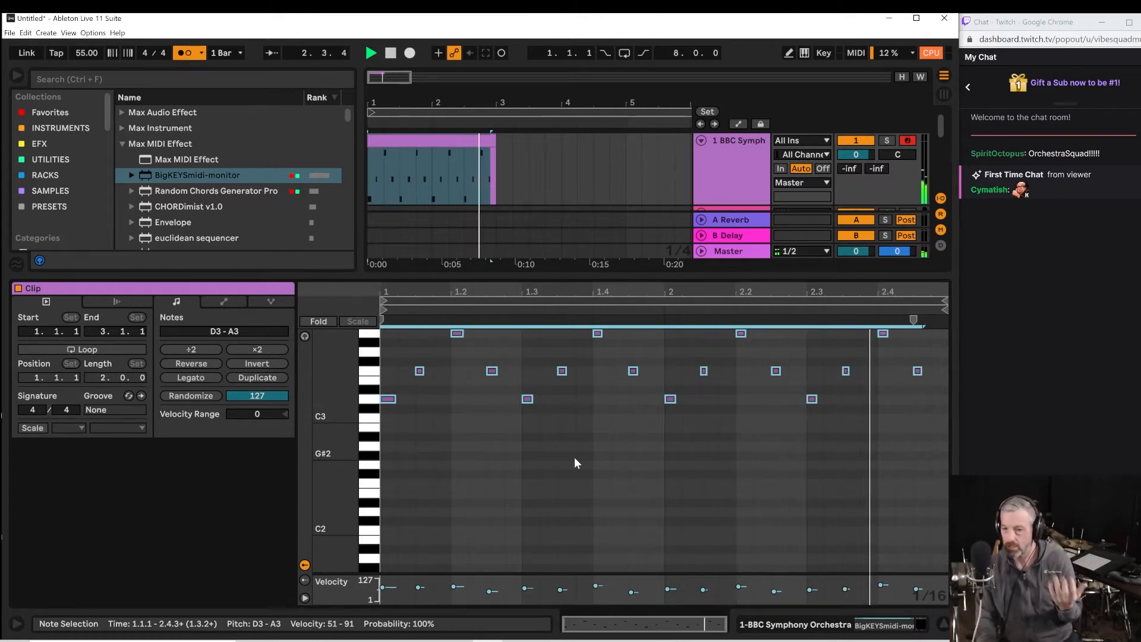
key("space")
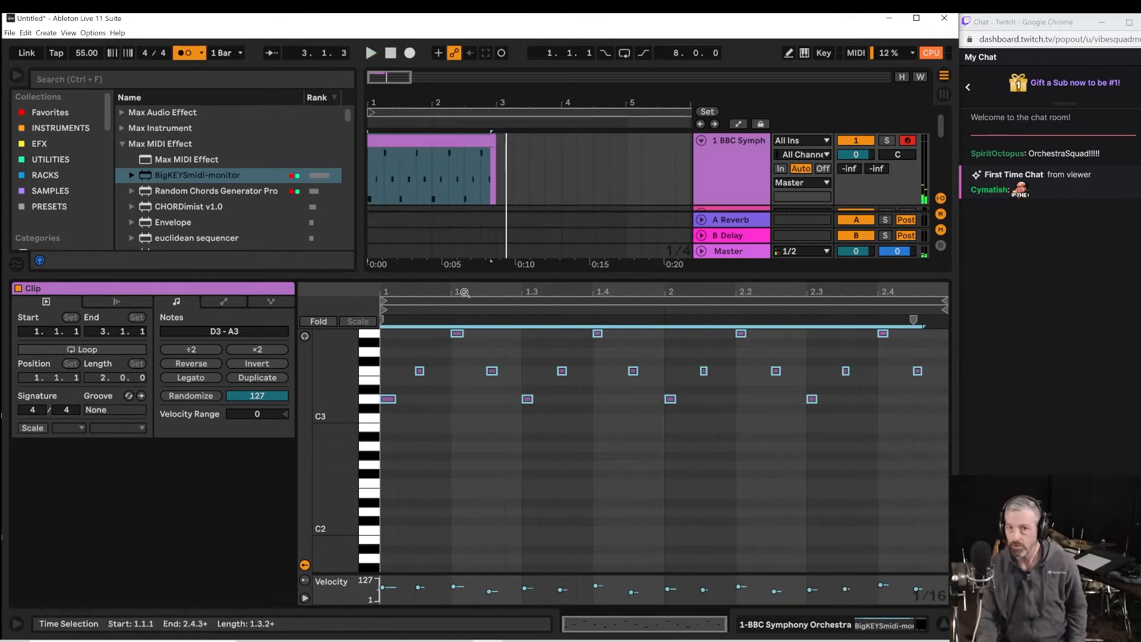
Narrow the browser and reduce the note editor's height to give the arrangement more room.
left_click(473, 138)
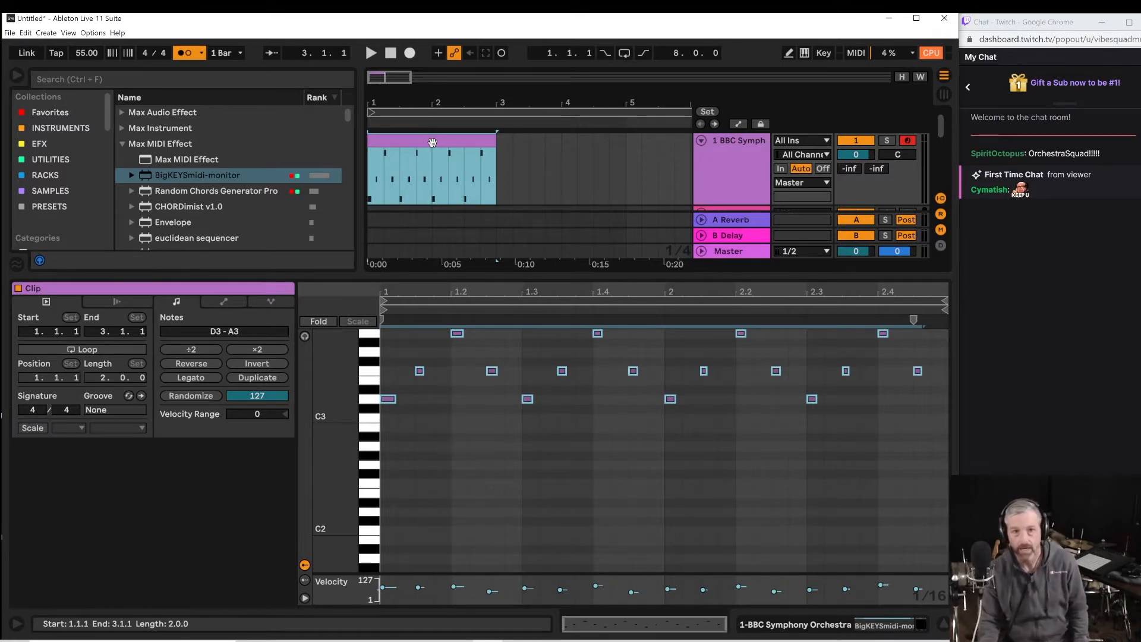
left_click_drag(432, 99, 429, 97)
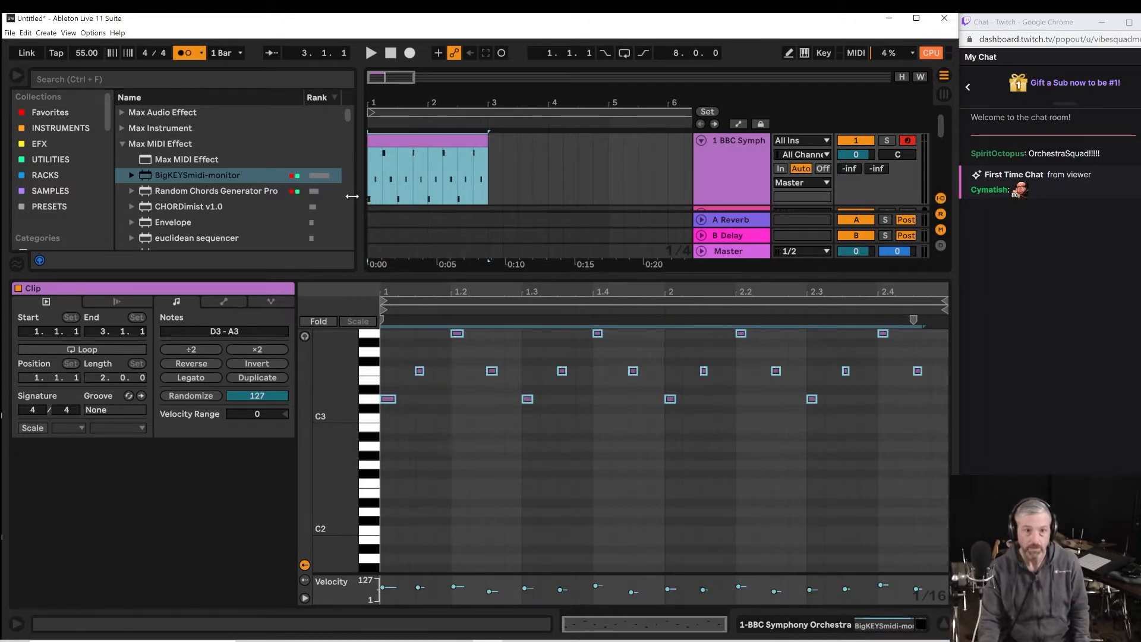
left_click_drag(363, 196, 326, 196)
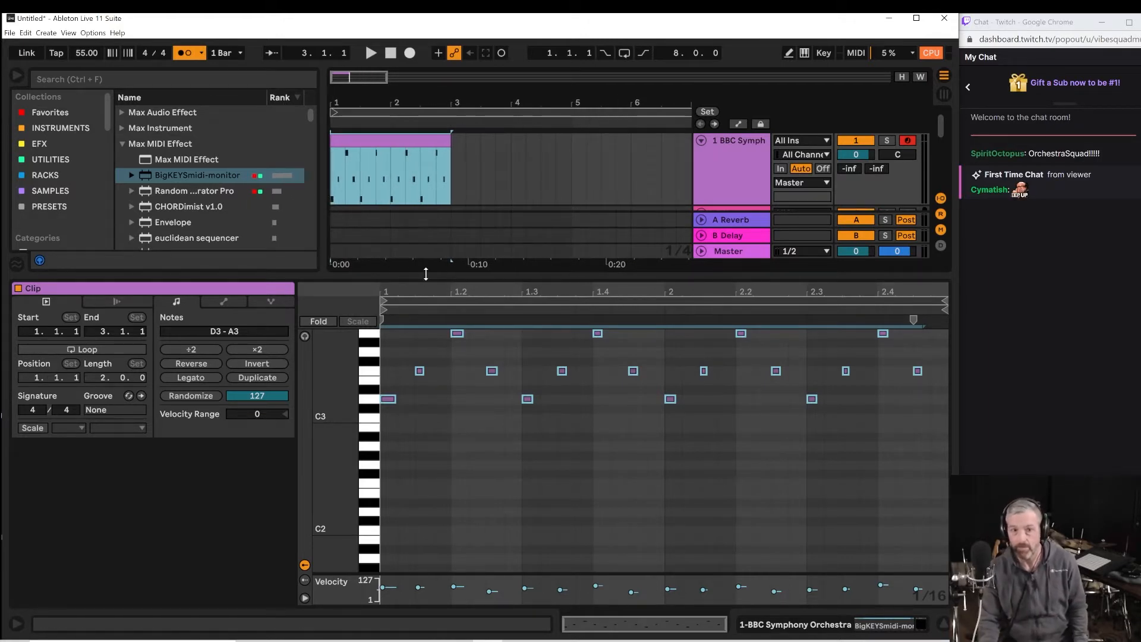
left_click_drag(425, 274, 434, 435)
key("ctrl+t")
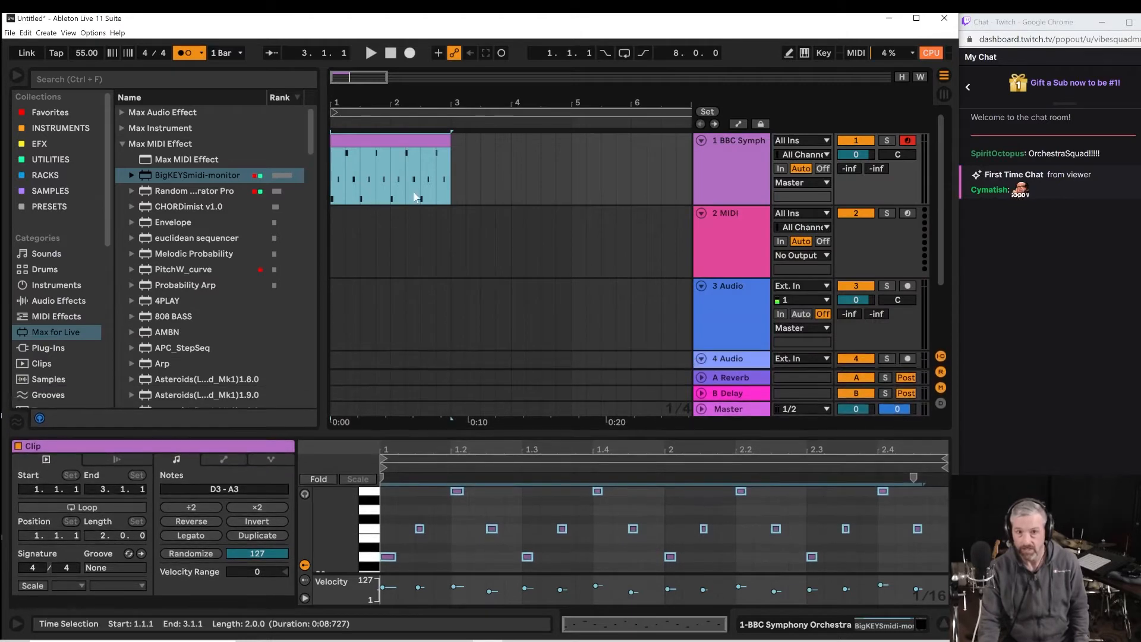
Start playback and duplicate the two-bar clip directly after itself on the BBC Symphony Orchestra track.
left_click_drag(406, 105, 403, 105)
key("space")
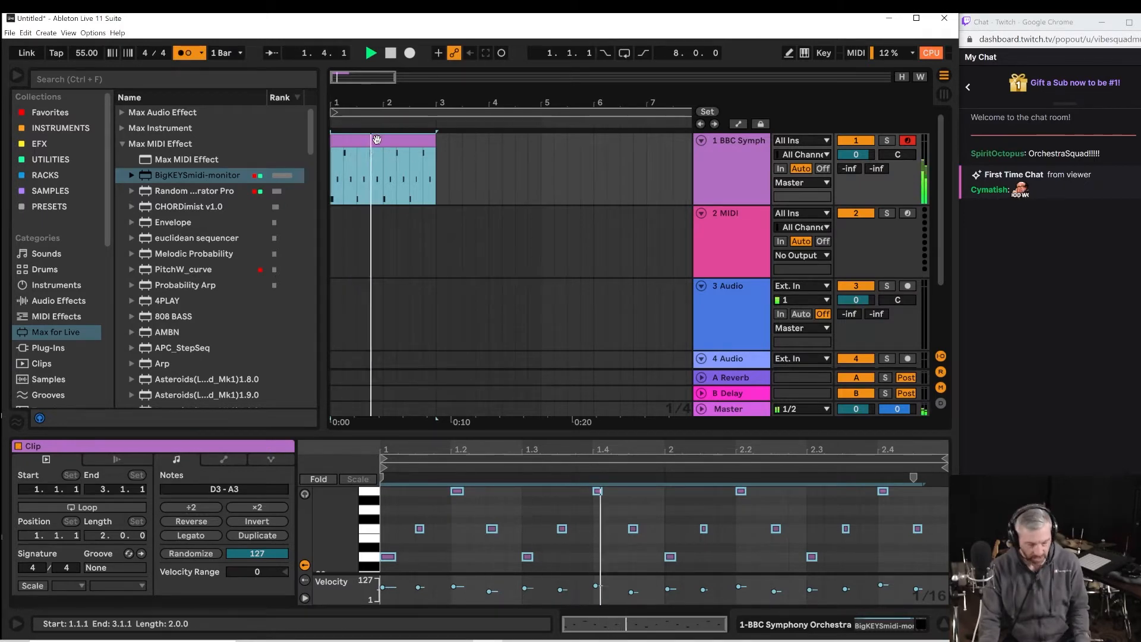
key("ctrl+d")
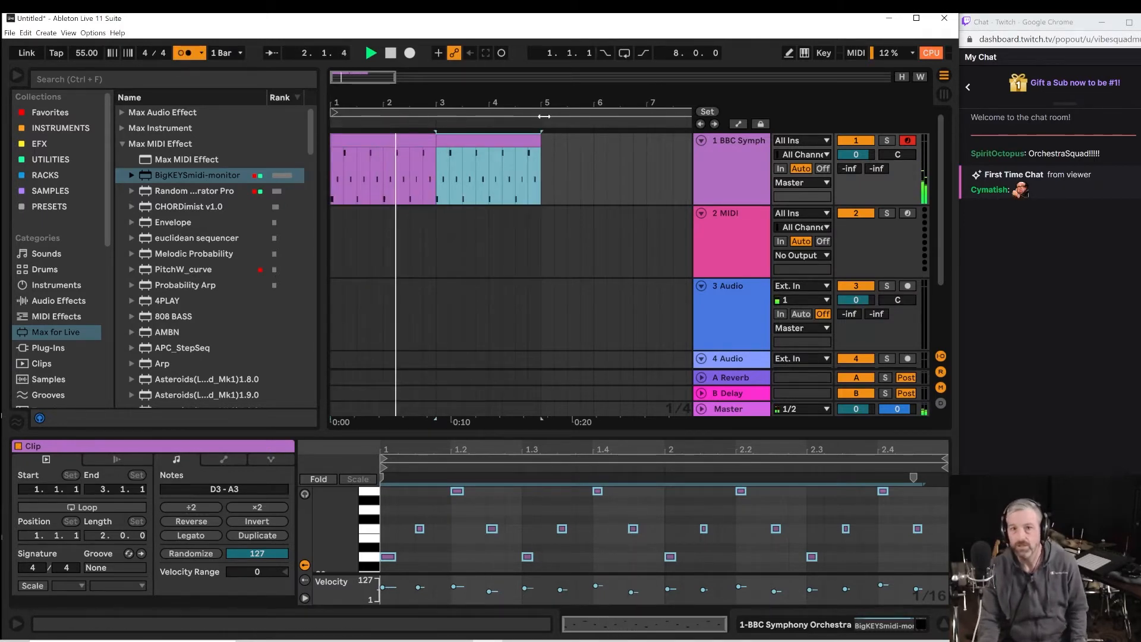
Loop the arrangement over the two clips from bar 1 to bar 5 and stop playback.
left_click(543, 115)
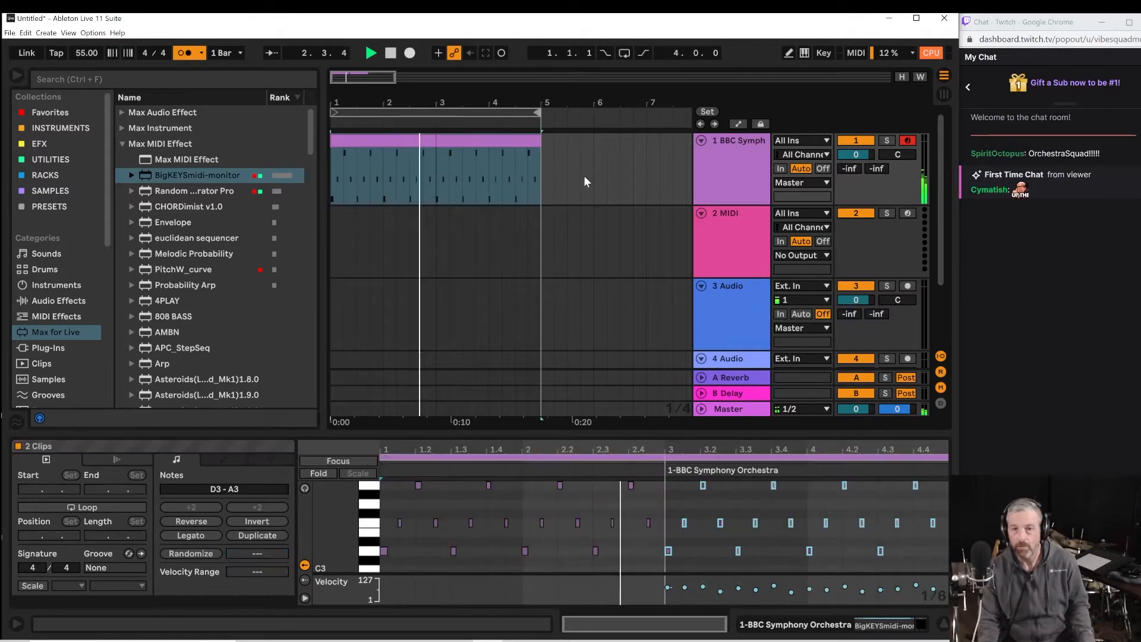
left_click(382, 112)
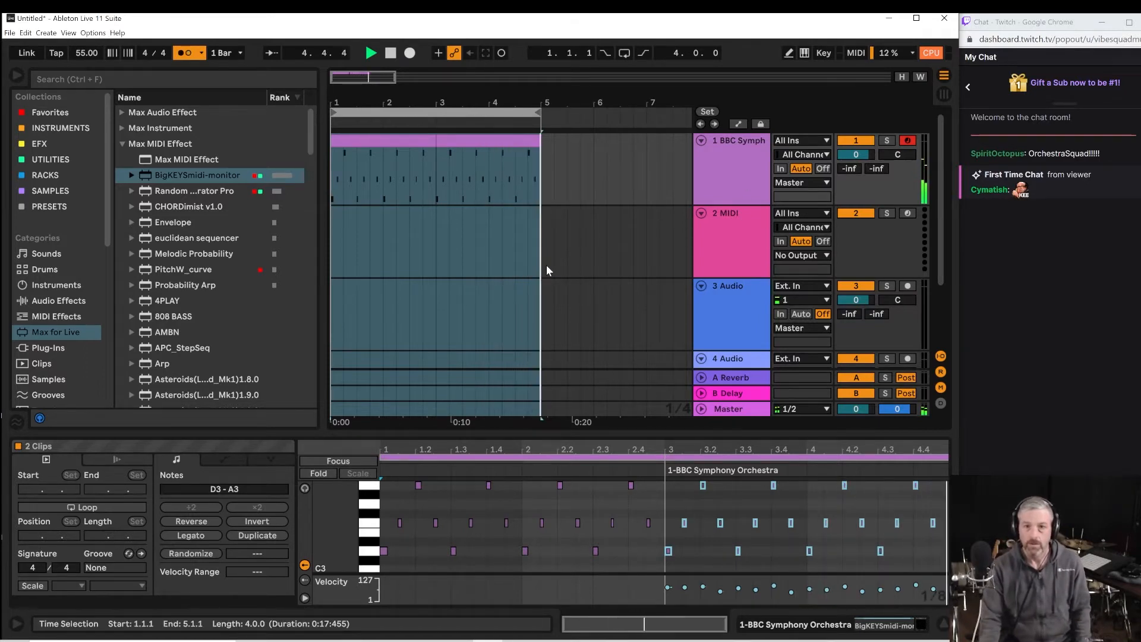
key("space")
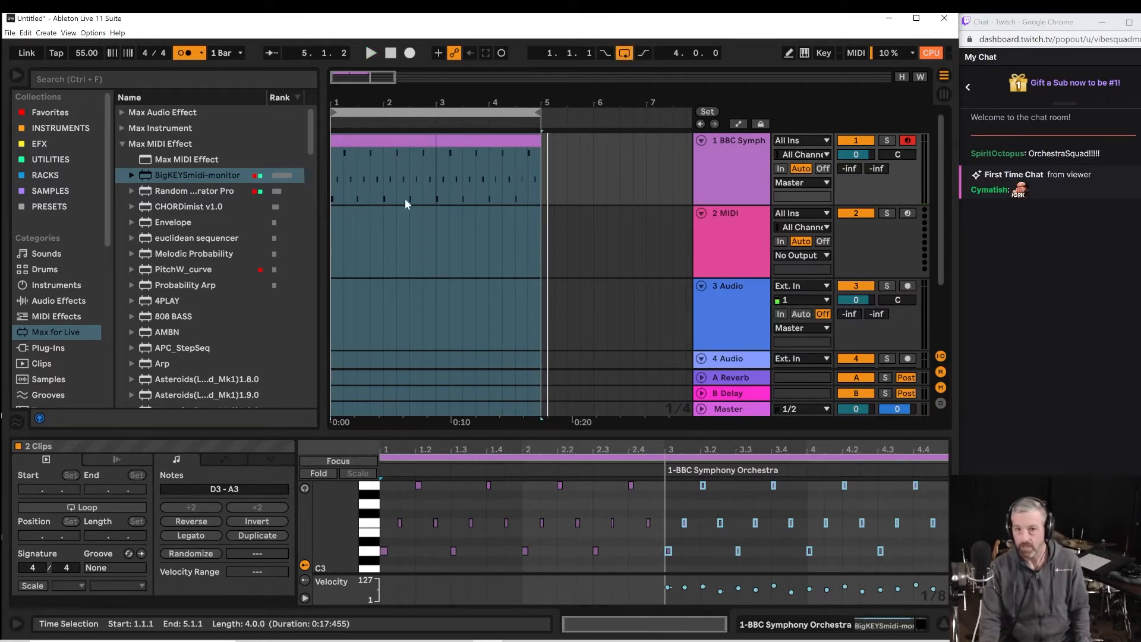
Select the looped four-bar section across the tracks and briefly play it from bar 1.
left_click(747, 241)
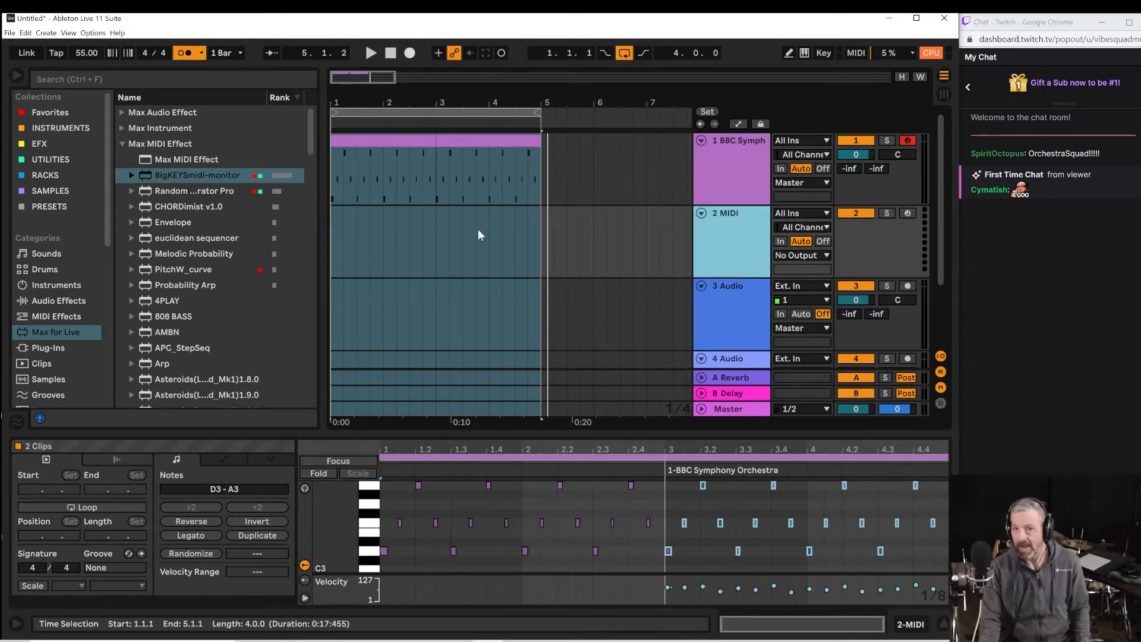
left_click_drag(466, 102, 466, 116)
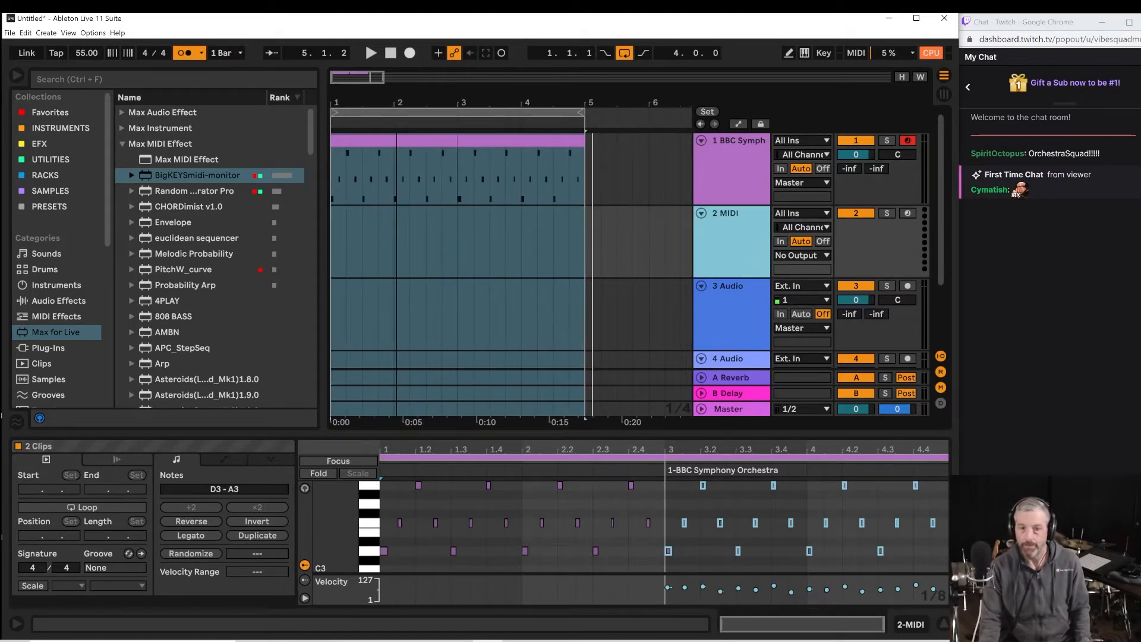
left_click(330, 237)
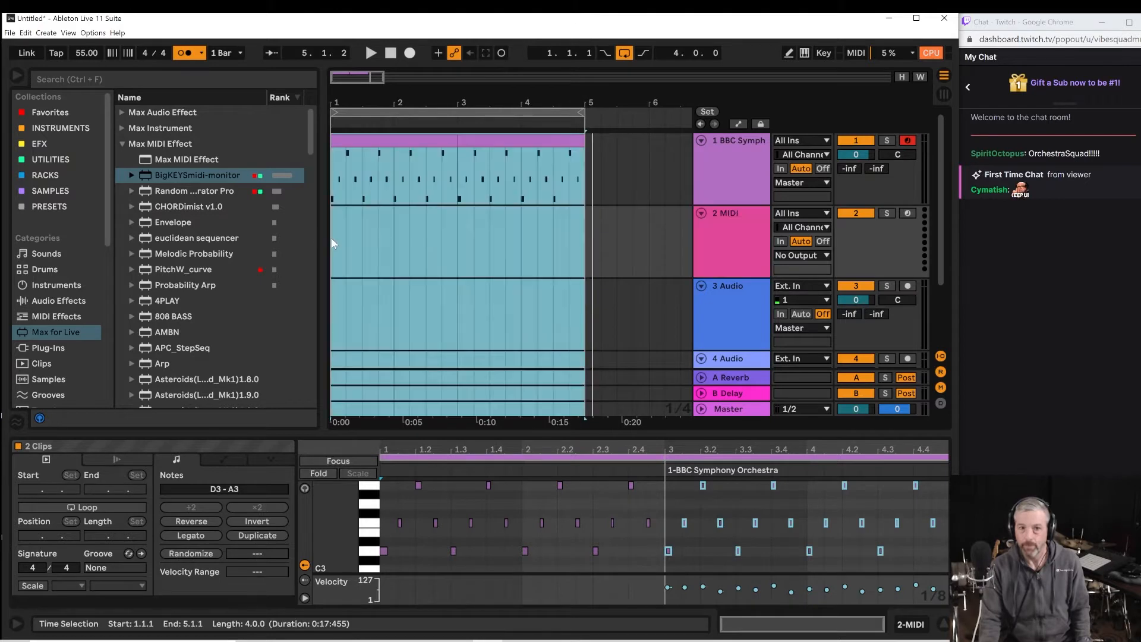
key("space")
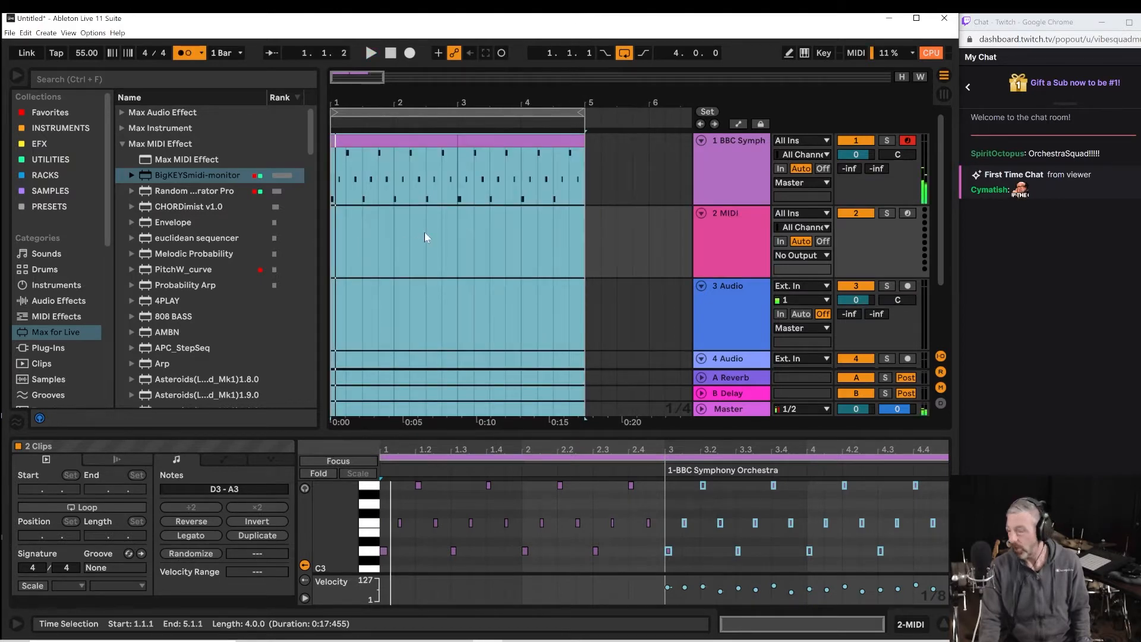
Load a second BBC Symphony Orchestra from the INSTRUMENTS collection onto the 2 MIDI track.
left_click(718, 249)
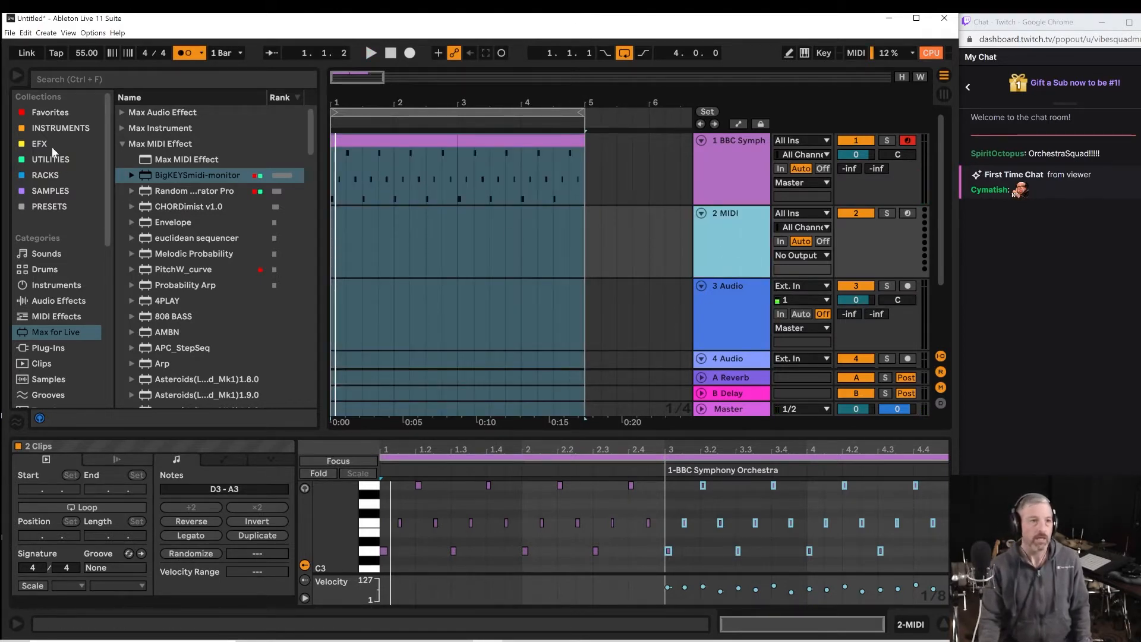
left_click(49, 129)
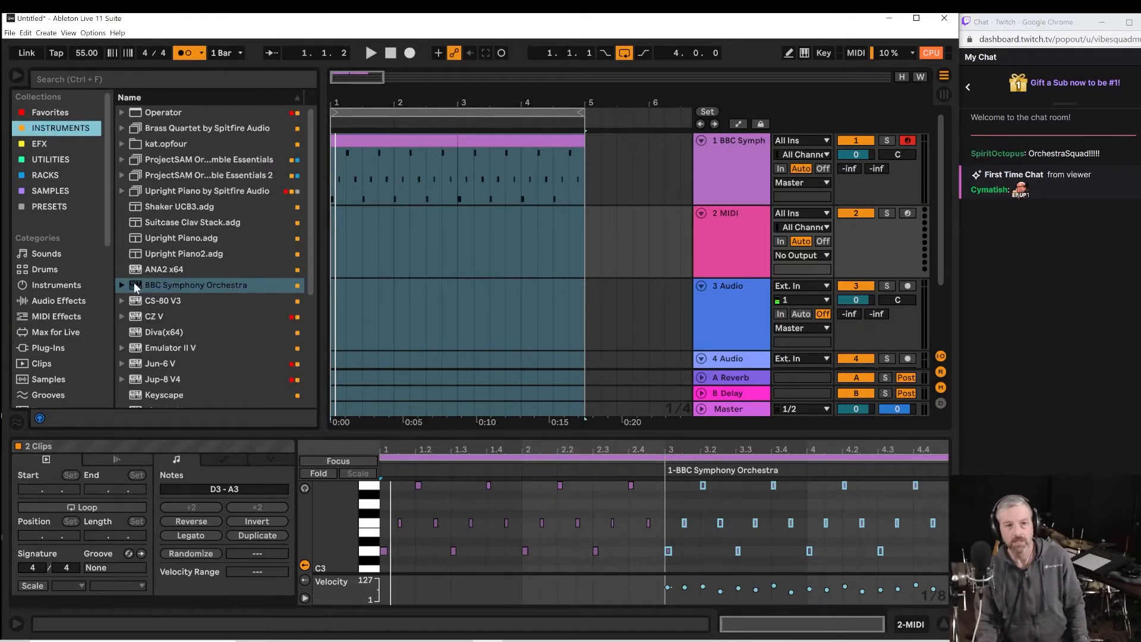
left_click_drag(137, 286, 441, 281)
left_click_drag(545, 241, 546, 241)
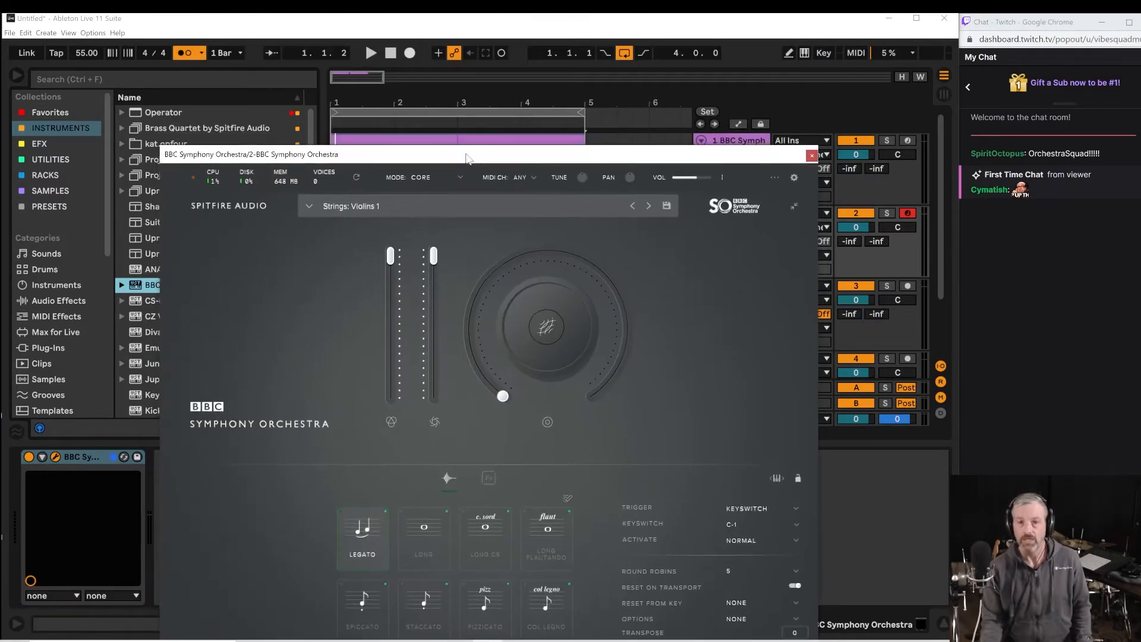
Reposition the new BBC Symphony Orchestra window to show it fully and switch its mode to Discover.
left_click_drag(496, 63, 501, 54)
left_click(452, 72)
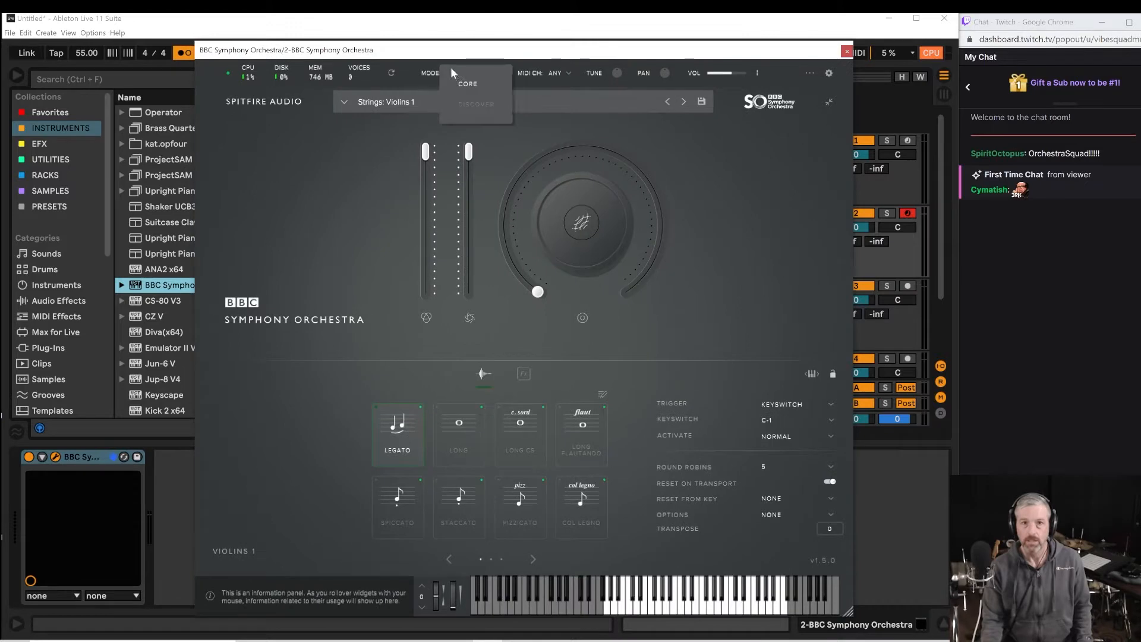
left_click(466, 104)
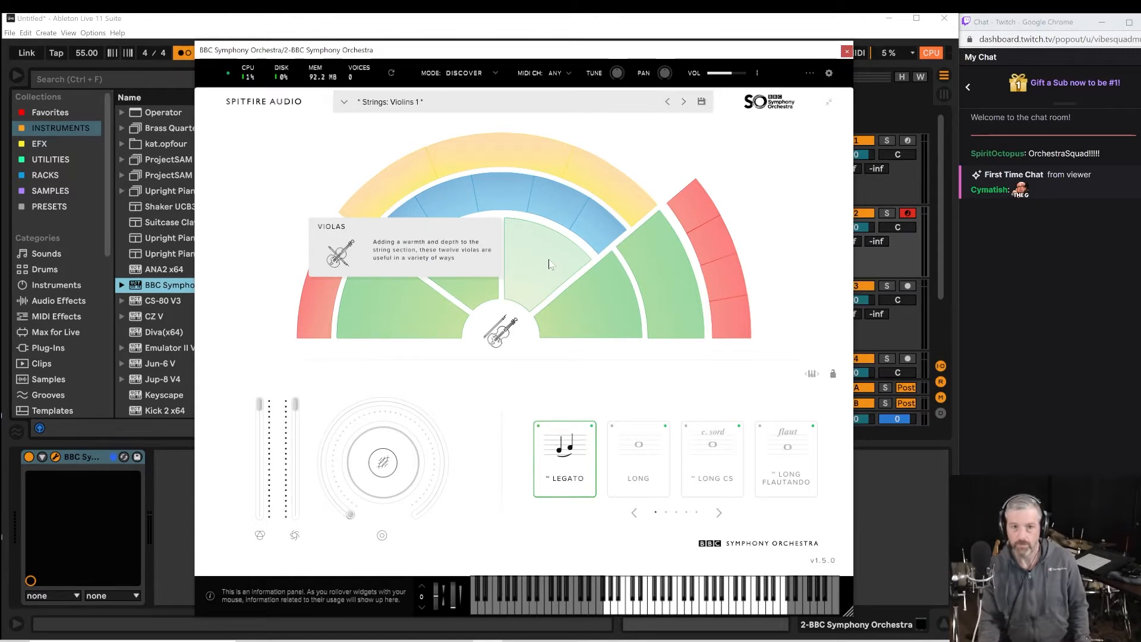
mouse_move(408, 226)
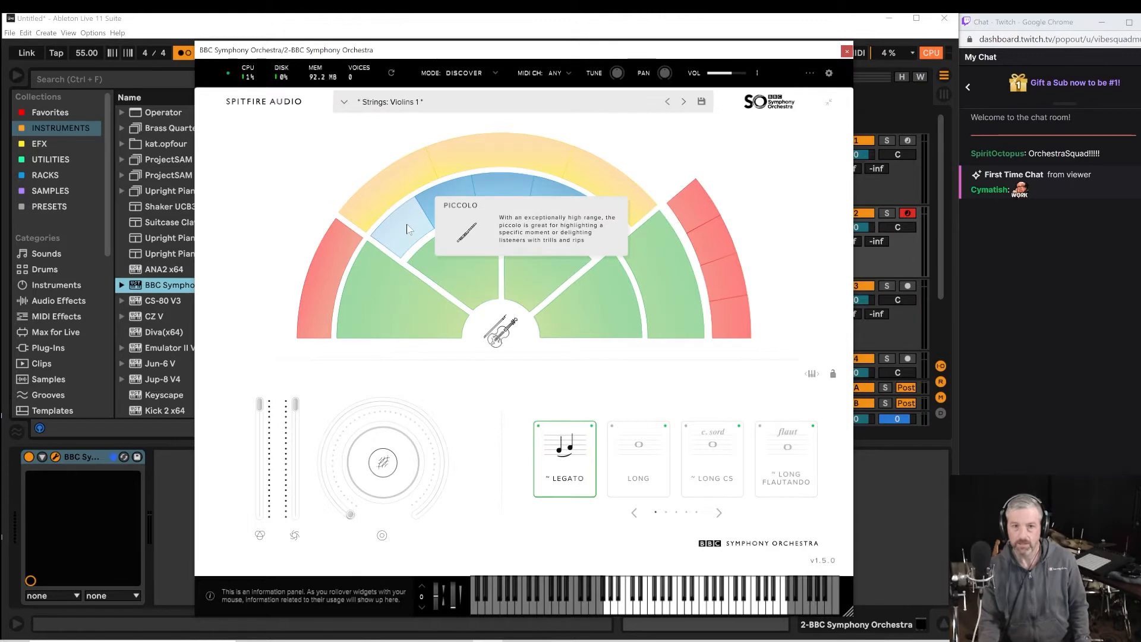
Choose Violins 2 with the Pizzicato technique and capture the played part into a MIDI clip on the second track.
left_click(469, 278)
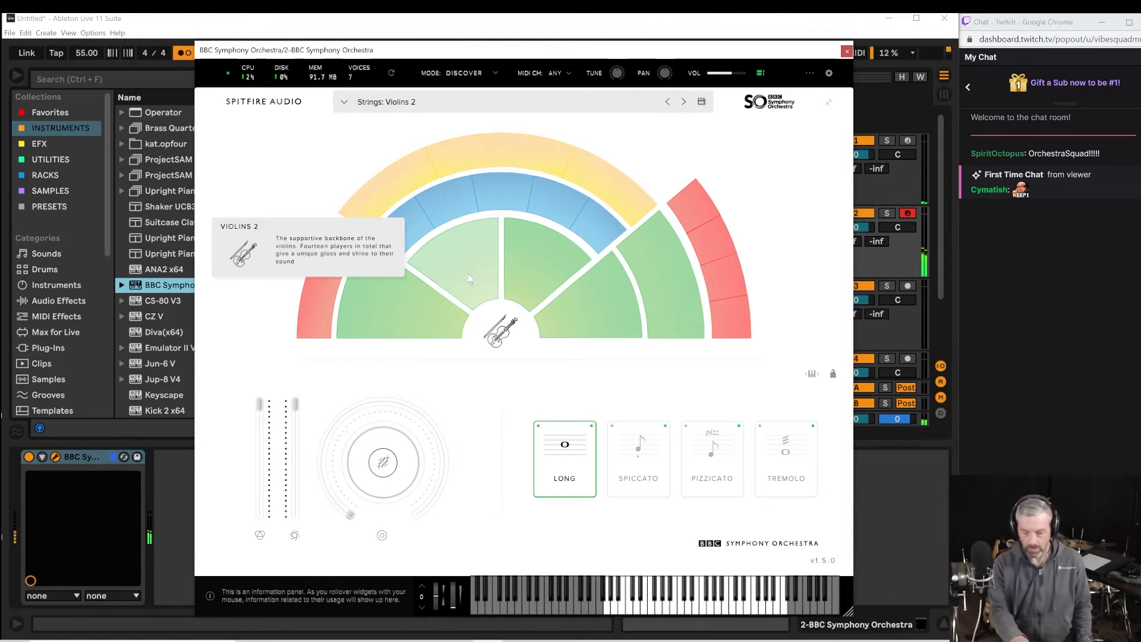
left_click(709, 484)
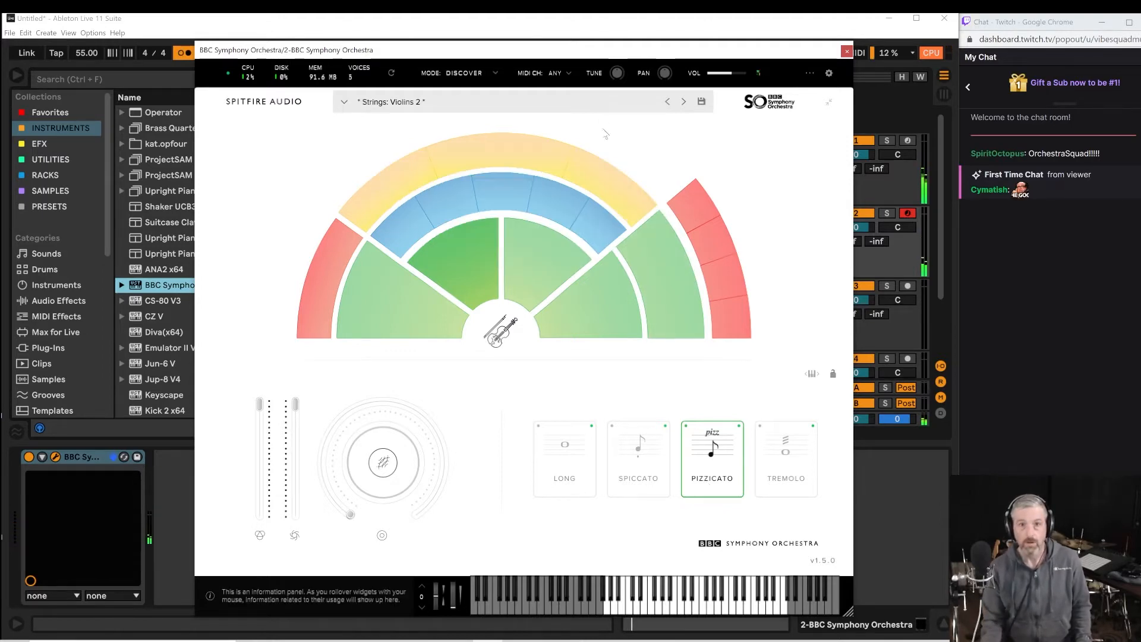
left_click_drag(603, 52, 616, 123)
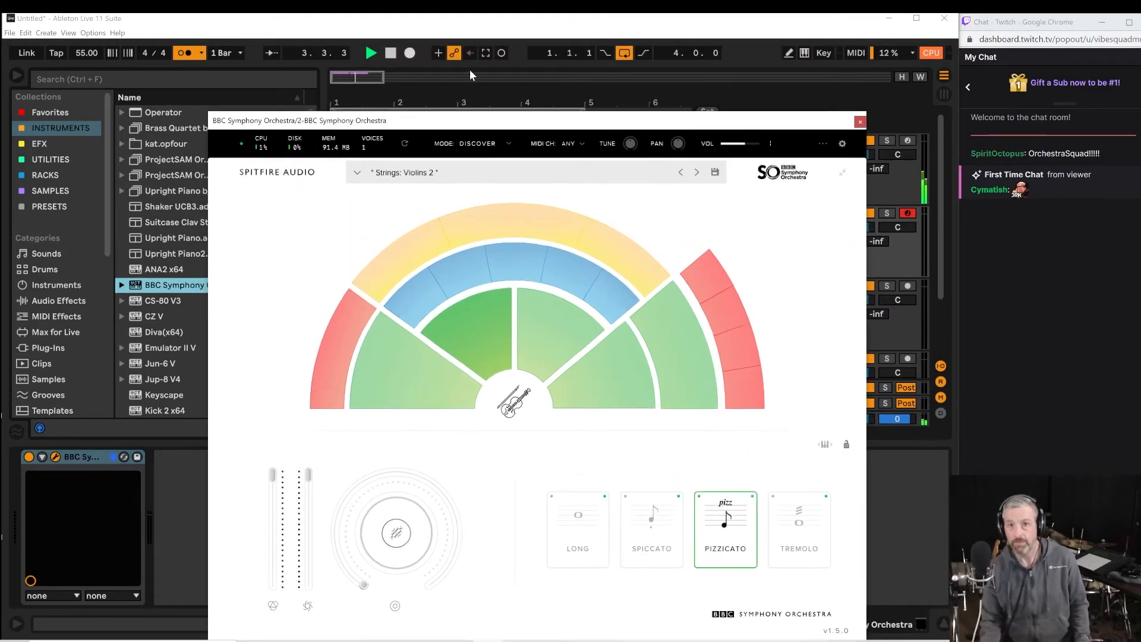
left_click(486, 54)
Clear the BBC Symphony Orchestra window from the arrangement and stop playback.
left_click_drag(510, 119, 797, 50)
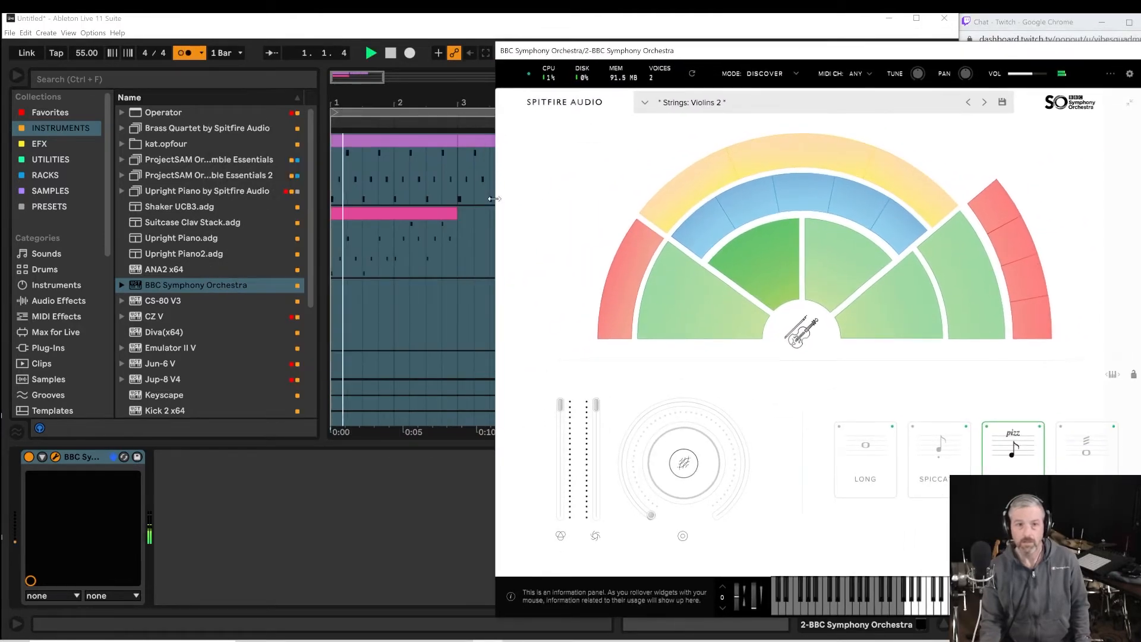
left_click_drag(553, 51, 309, 55)
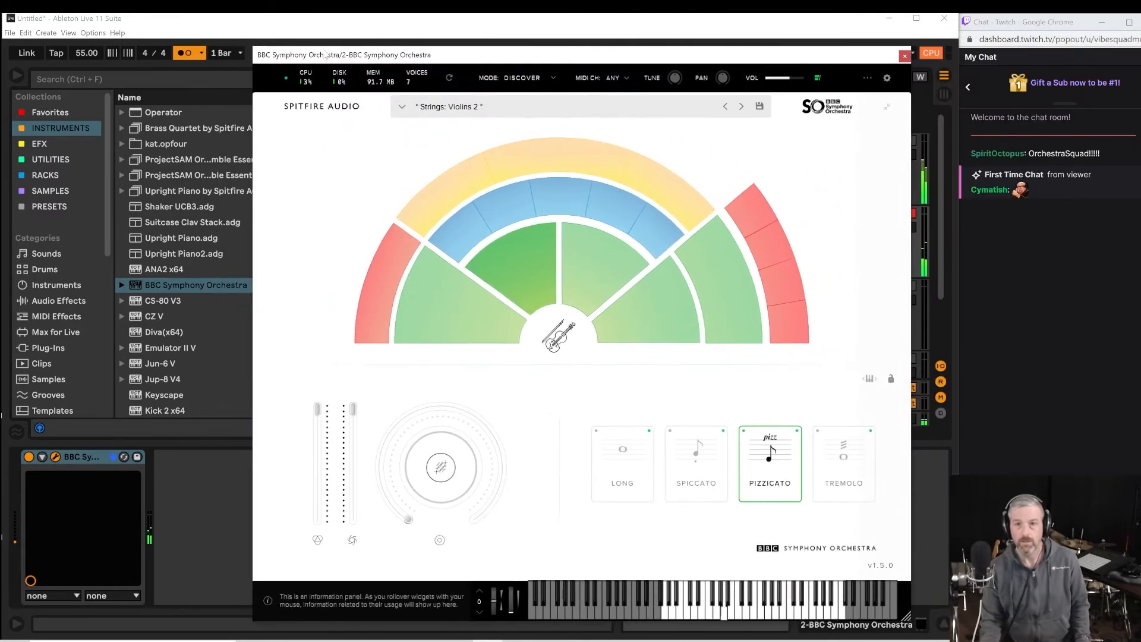
left_click(905, 56)
key("space")
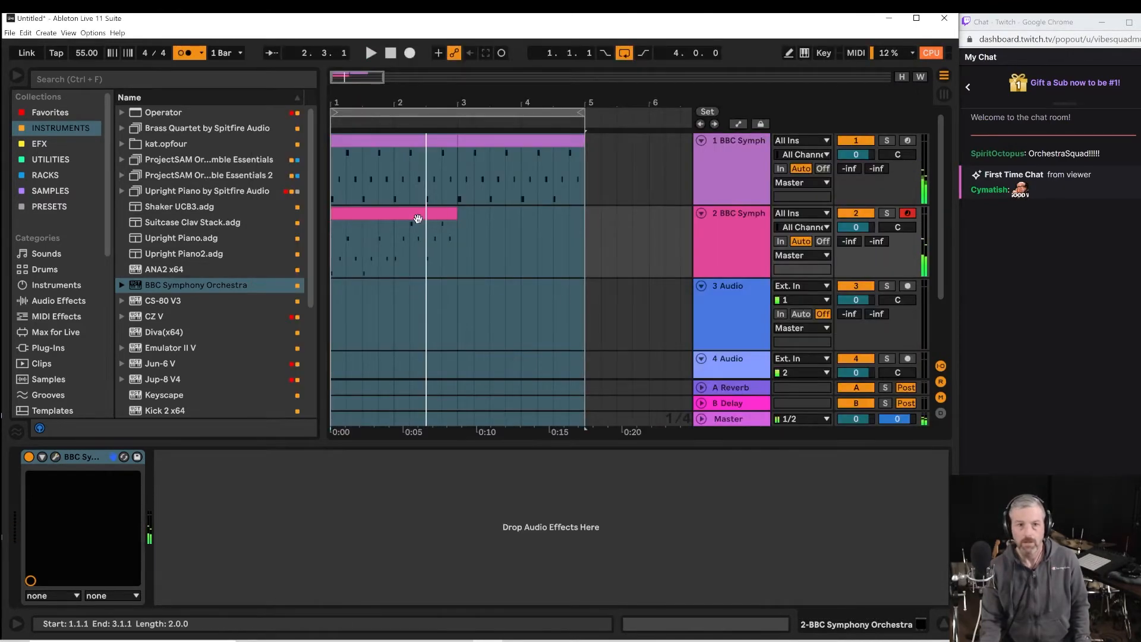
Quantize all notes in the second track's clip and duplicate the clip so the part fills bars 1 to 5.
double_click(418, 215)
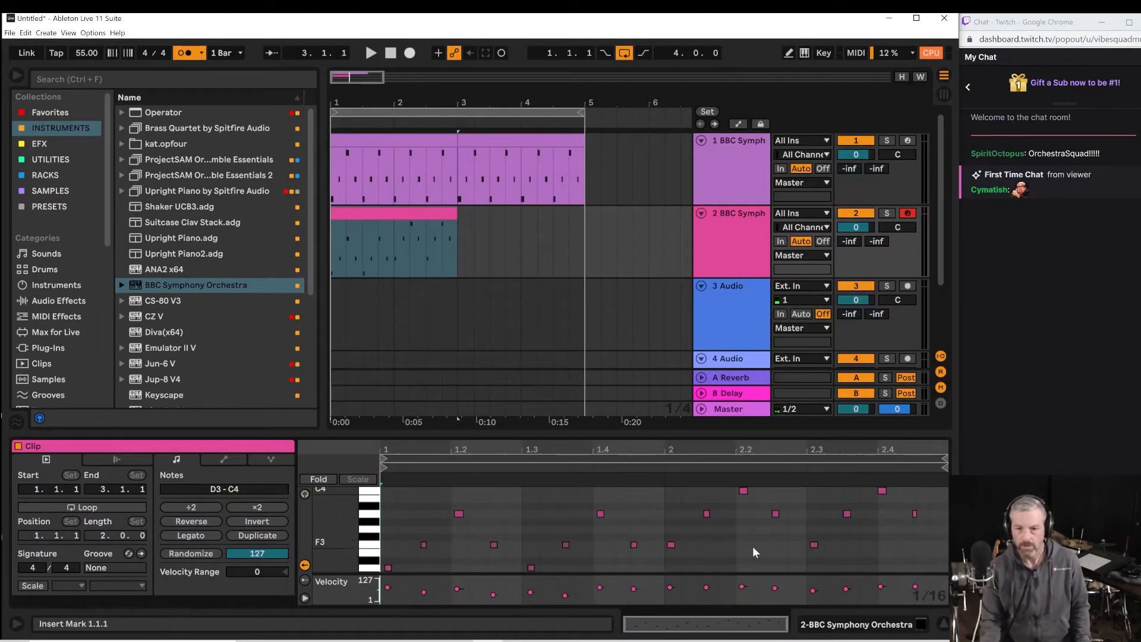
key("ctrl+a")
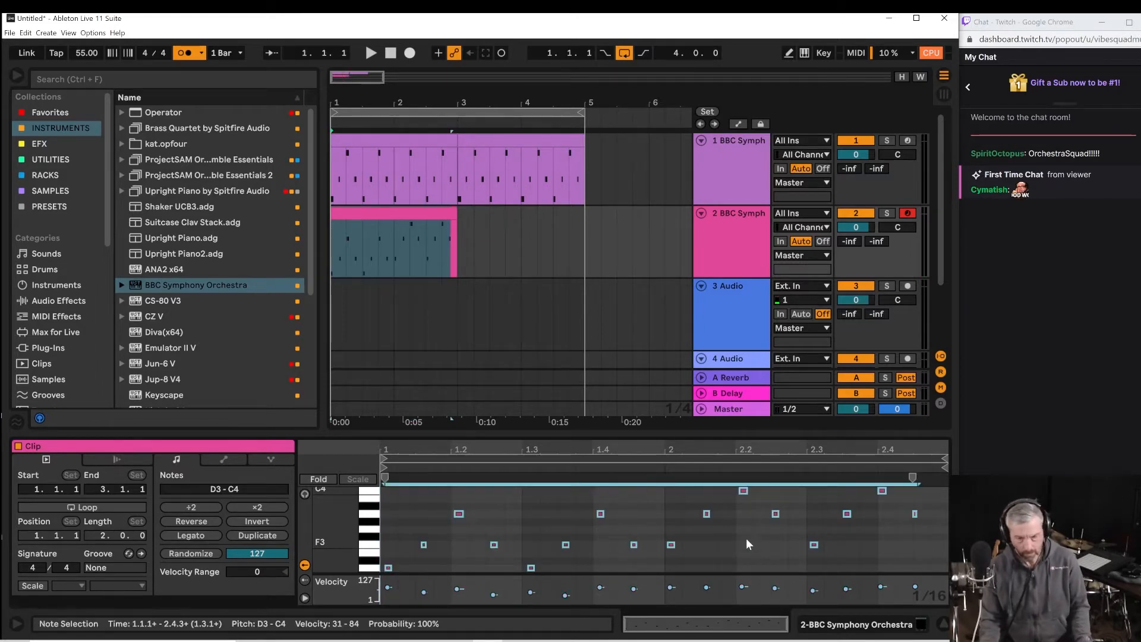
key("ctrl+u")
key("space")
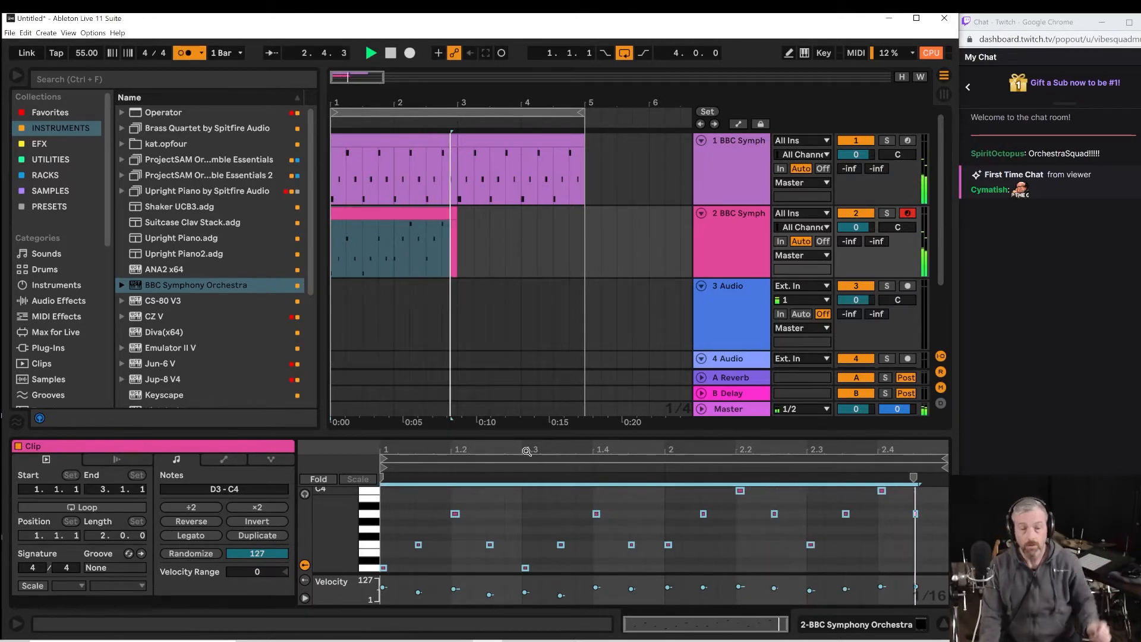
left_click(400, 215)
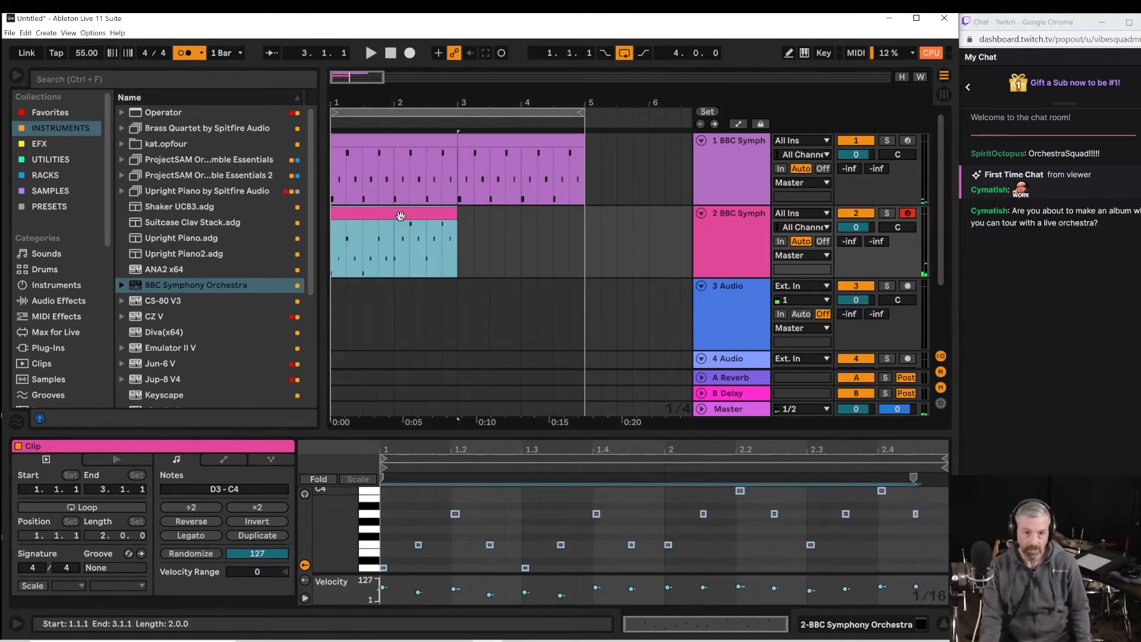
key("ctrl+d")
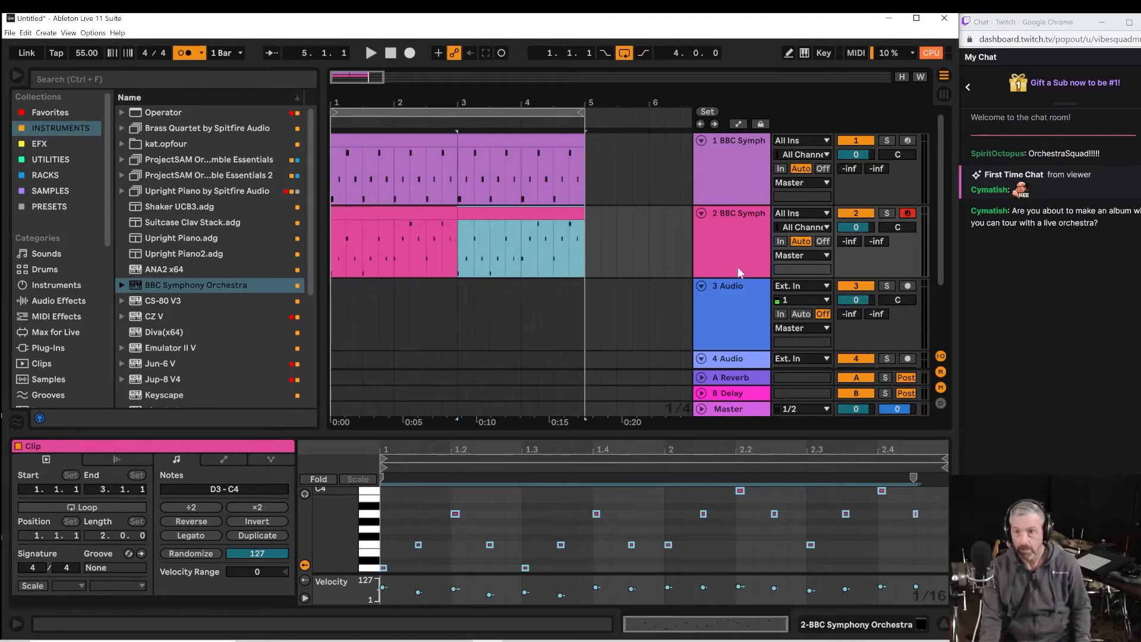
Rename the first BBC Symphony Orchestra track as "violins 1".
right_click(736, 137)
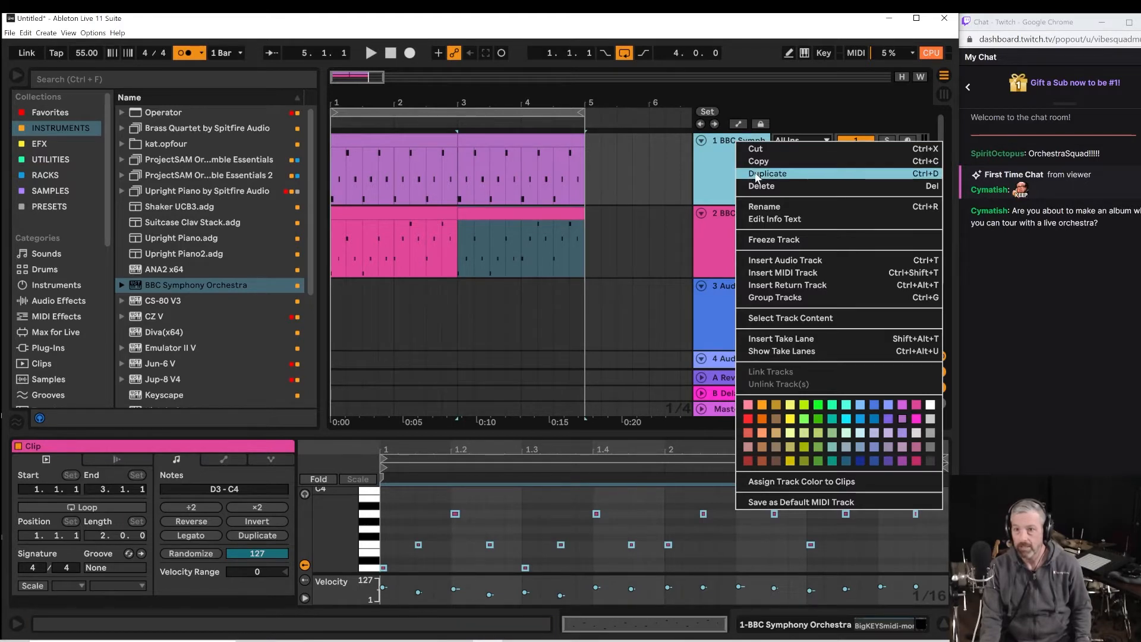
left_click(764, 207)
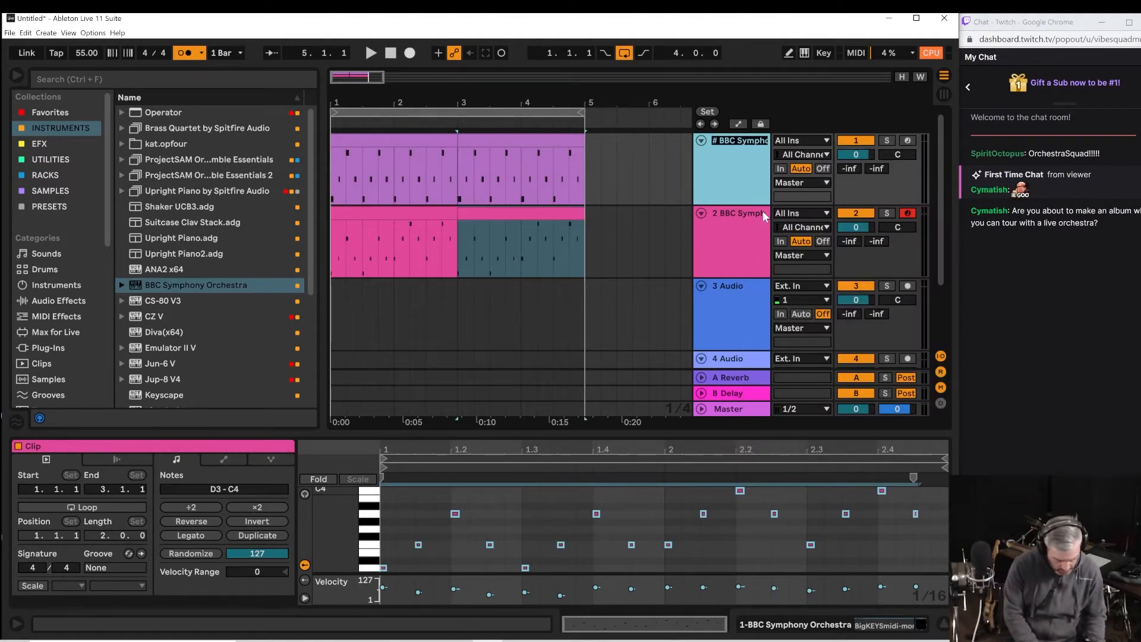
type("violins 1")
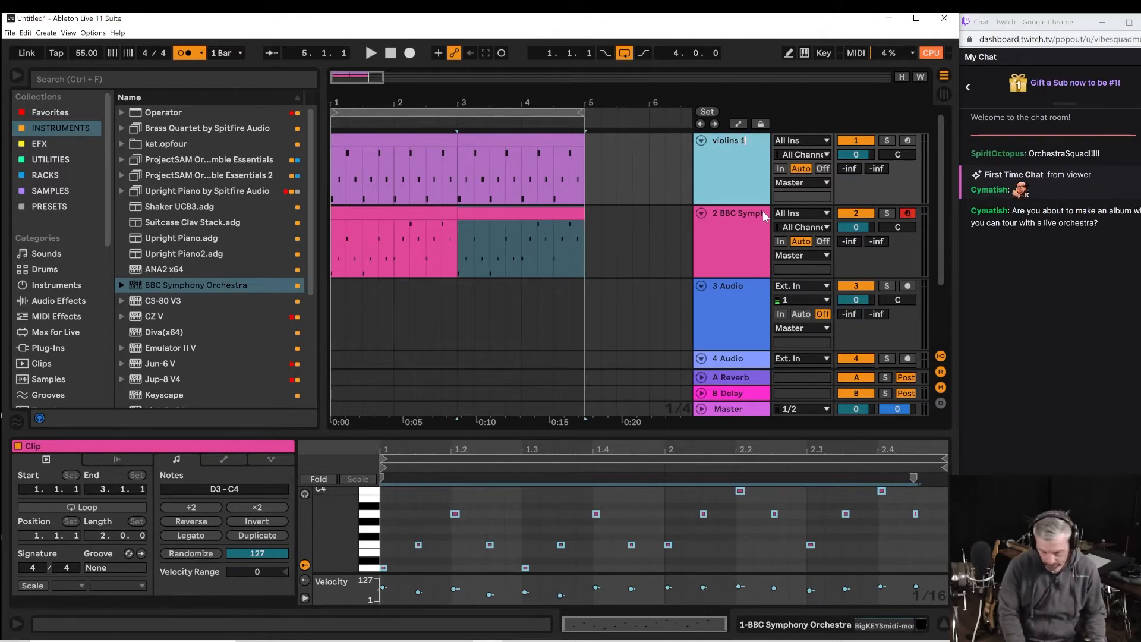
key("Return")
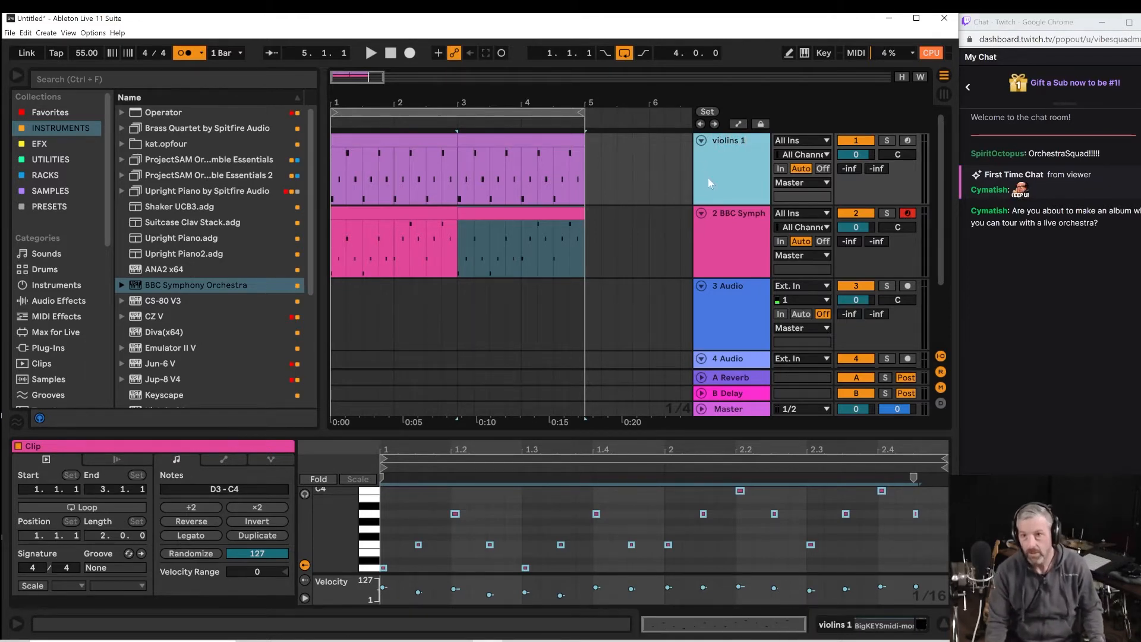
Rename the second BBC Symphony Orchestra track as "violins 2".
right_click(733, 212)
left_click(759, 278)
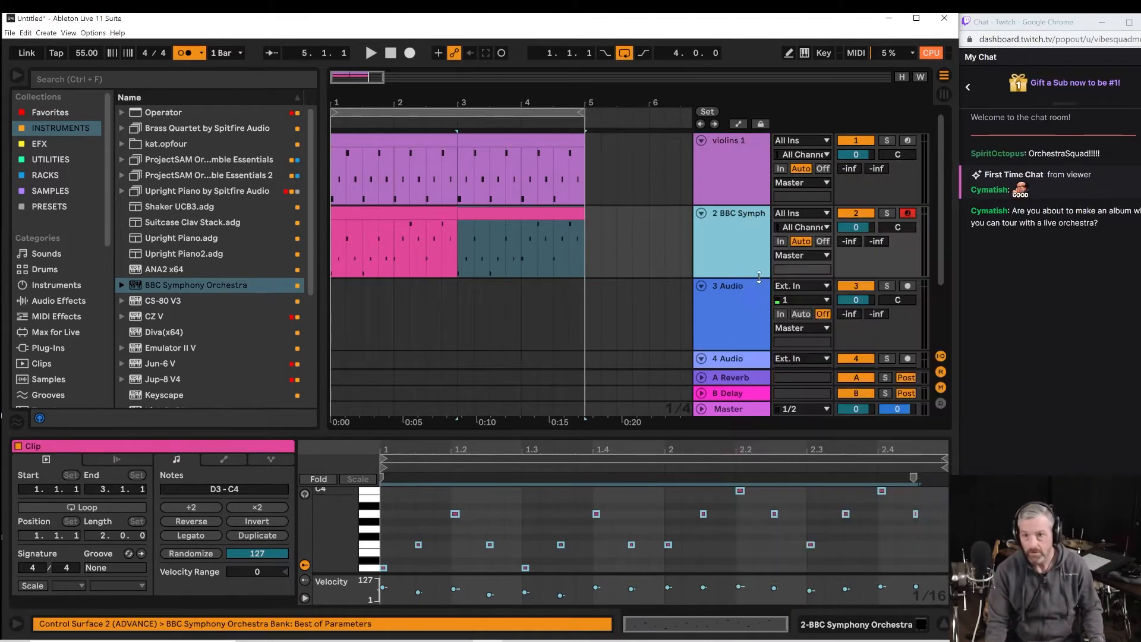
type("violins")
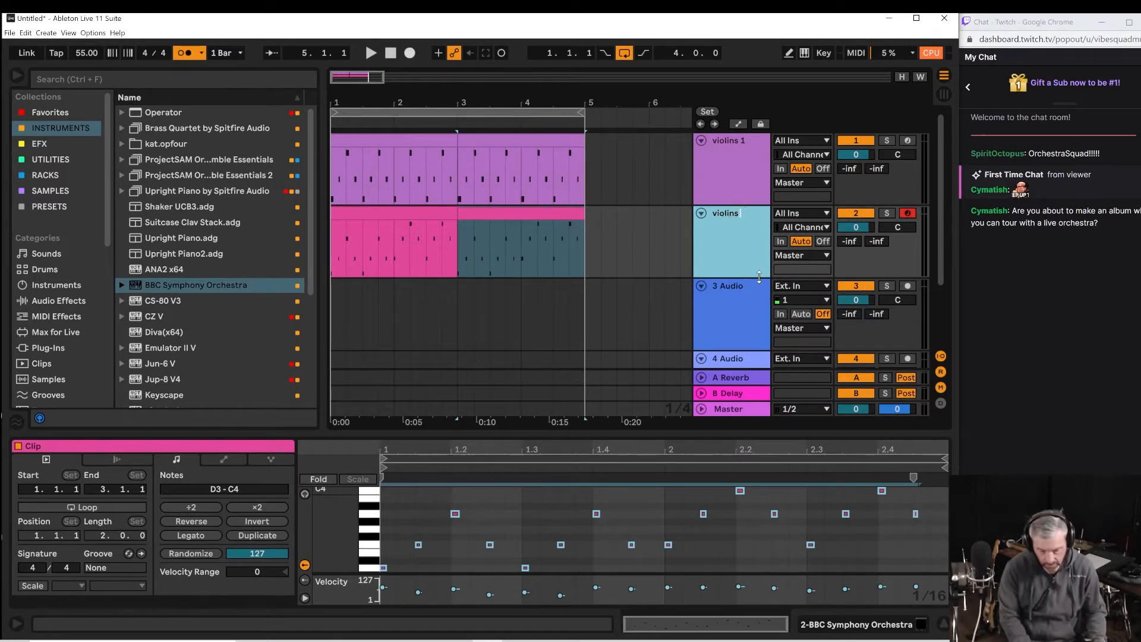
type(" 2")
key("Return")
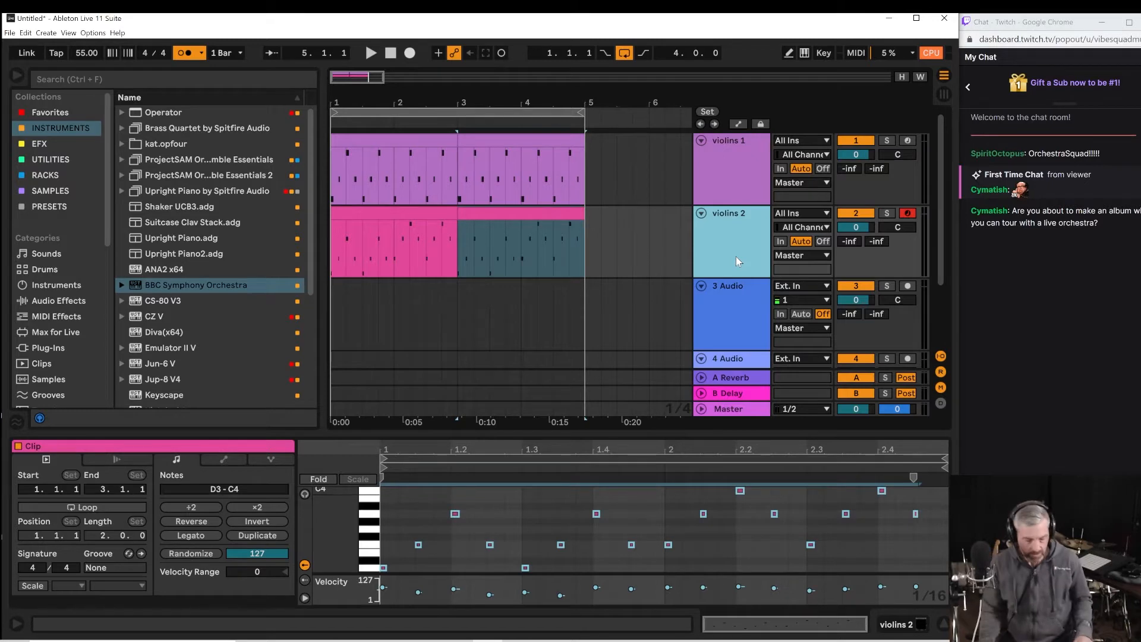
Briefly play the looped violin parts and delete both empty audio tracks below violins 2.
key("space")
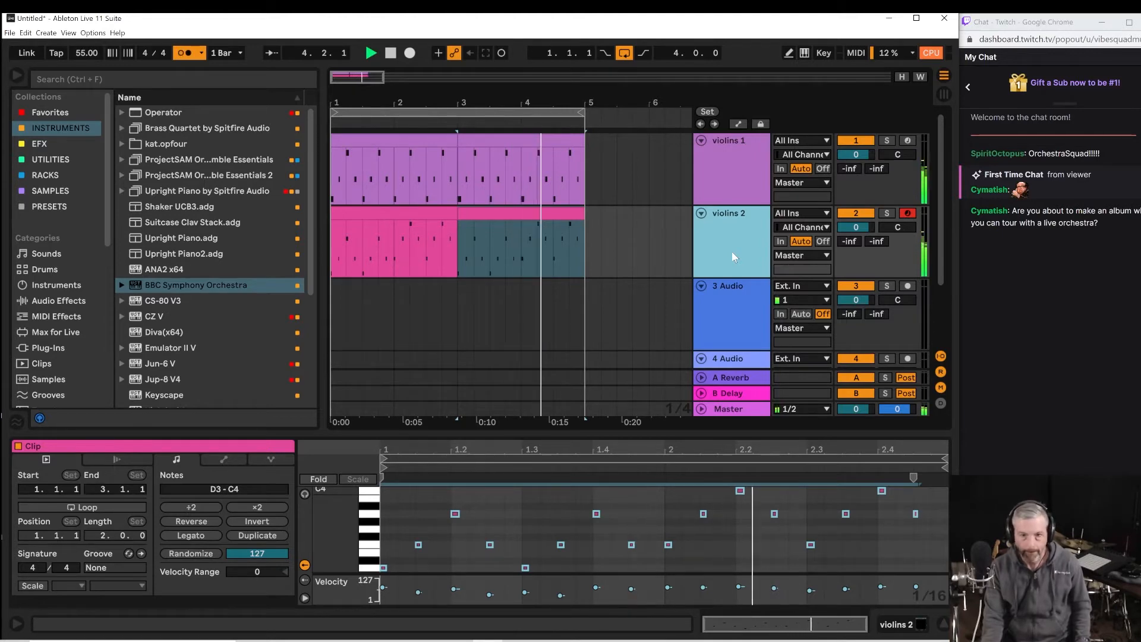
left_click(732, 303)
scroll(733, 305, "down", 1)
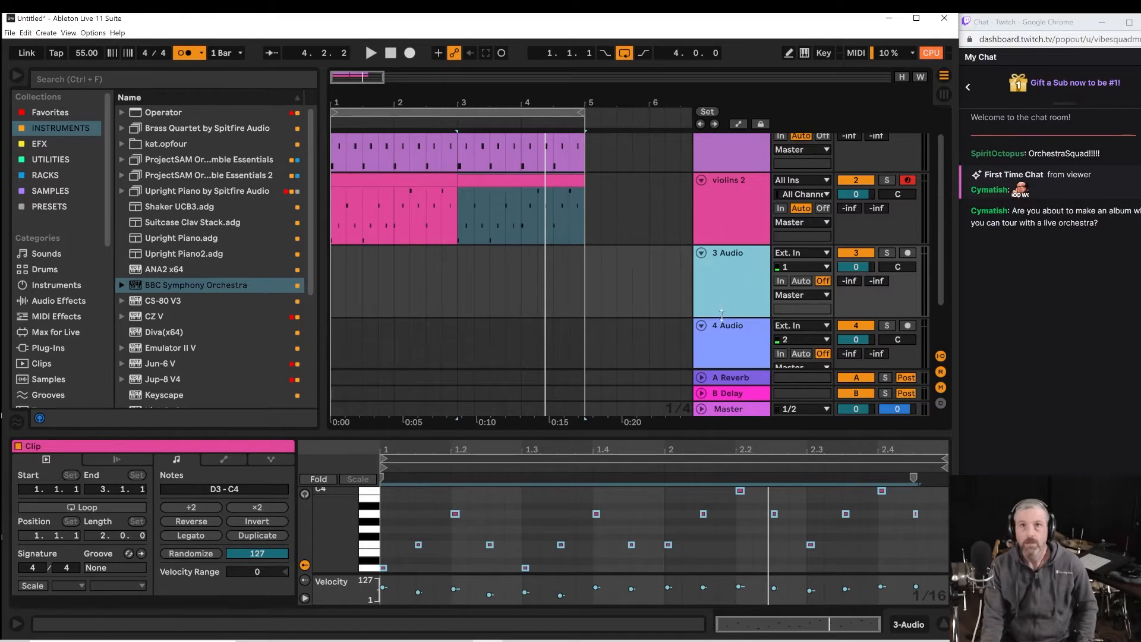
left_click(134, 287)
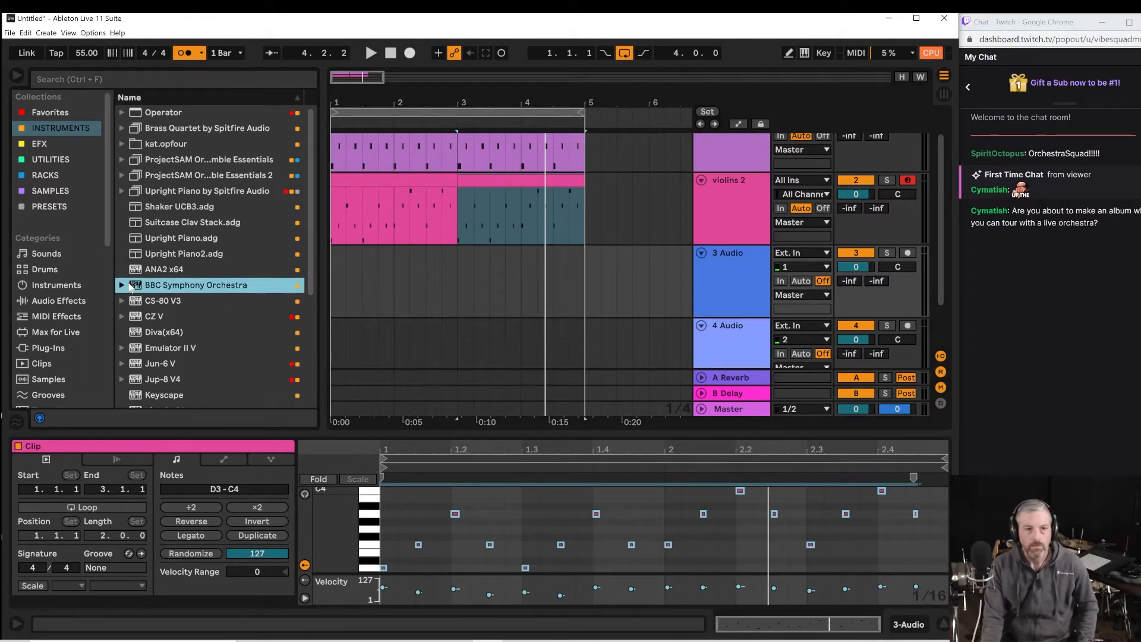
left_click(725, 292)
key("Delete")
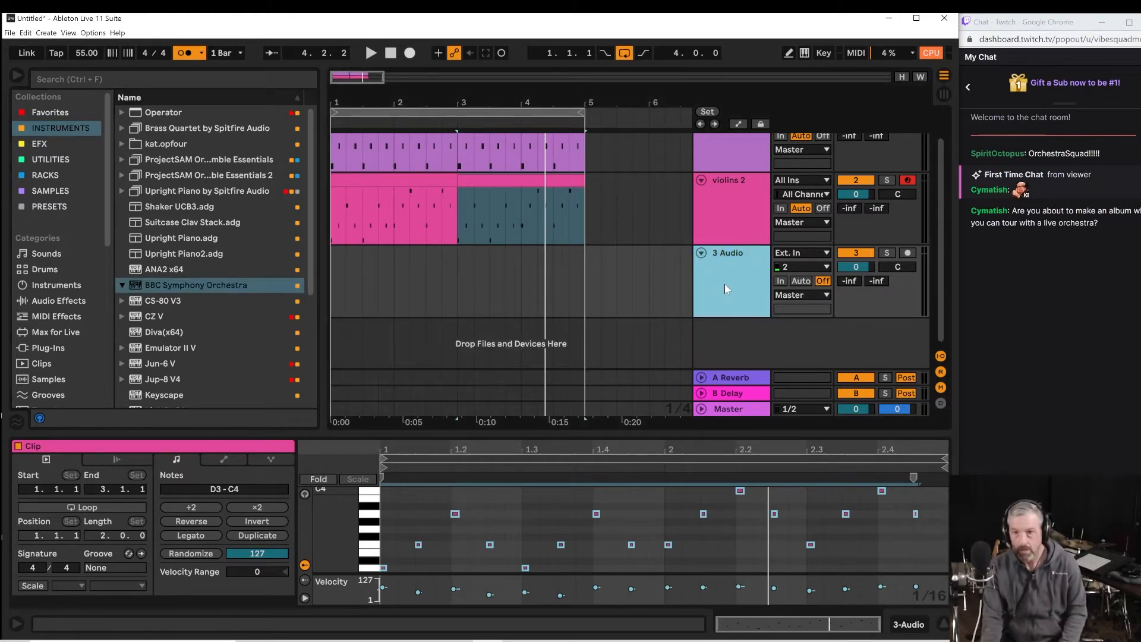
key("Delete")
Load a third BBC Symphony Orchestra onto a new track below violins 2 and switch its mode to Discover.
left_click_drag(132, 285, 375, 319)
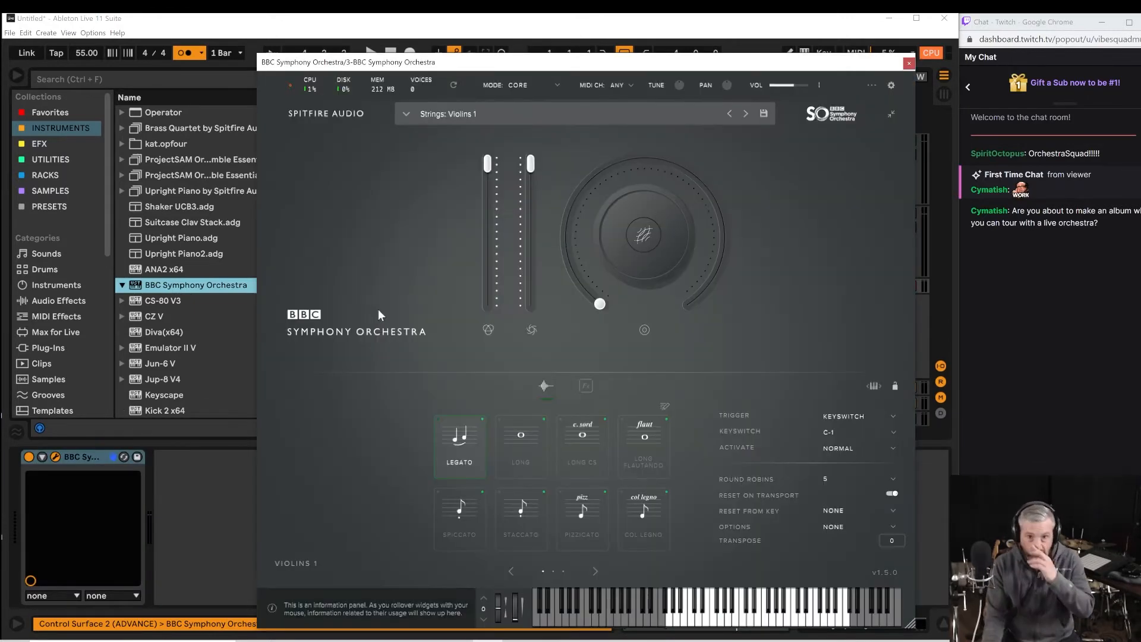
left_click(523, 88)
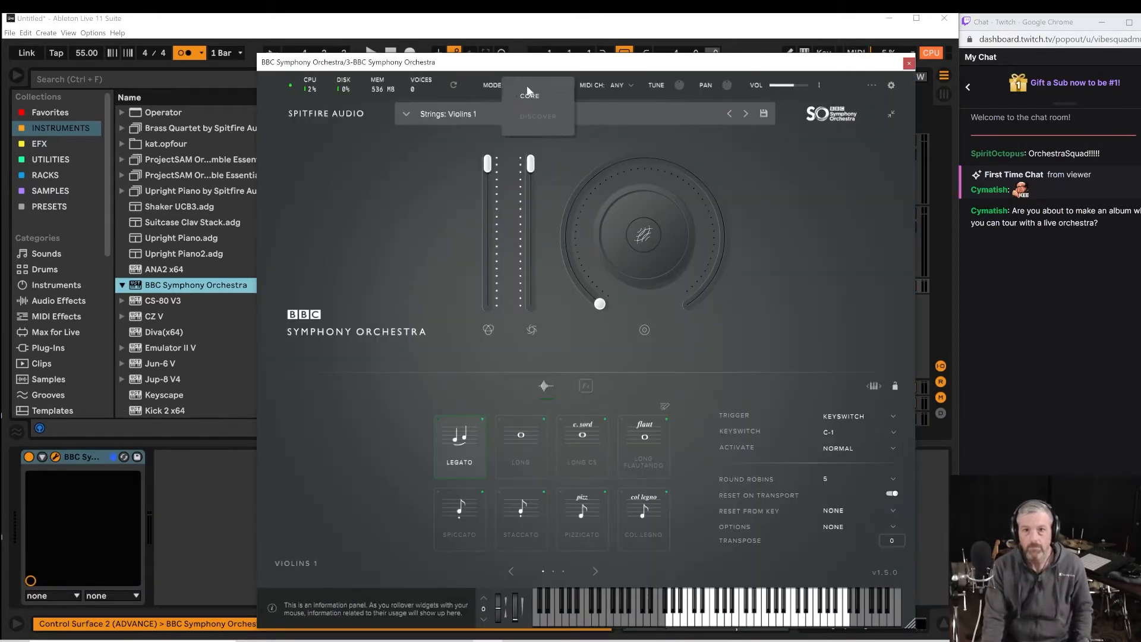
left_click(530, 123)
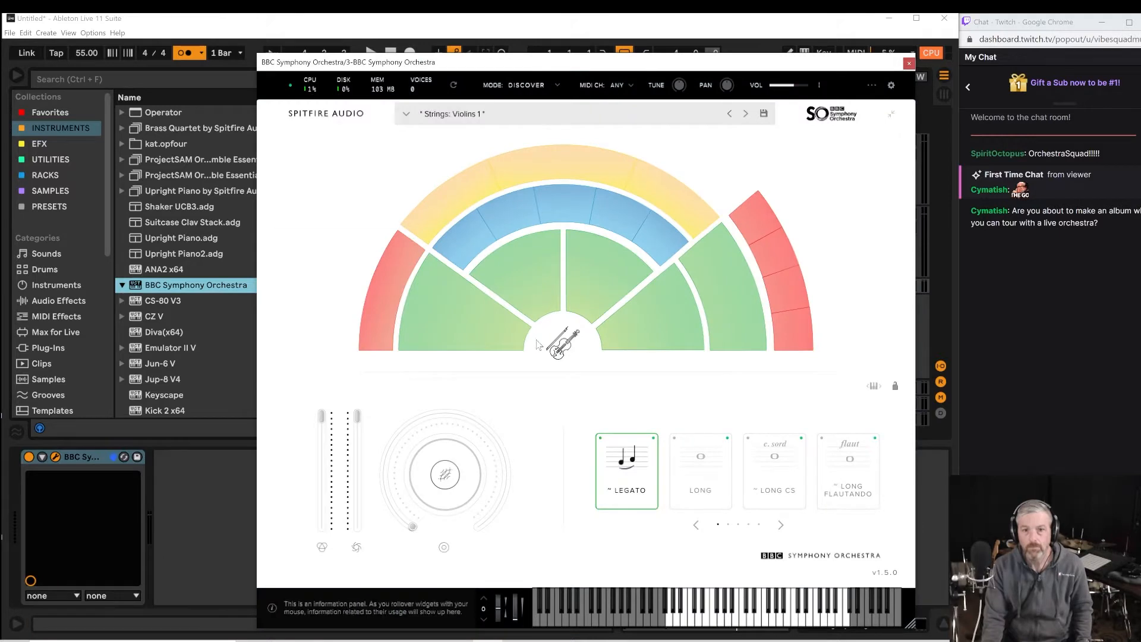
Select Celli with the Pizzicato technique and capture a part played over the loop into a clip on the third track.
left_click(633, 328)
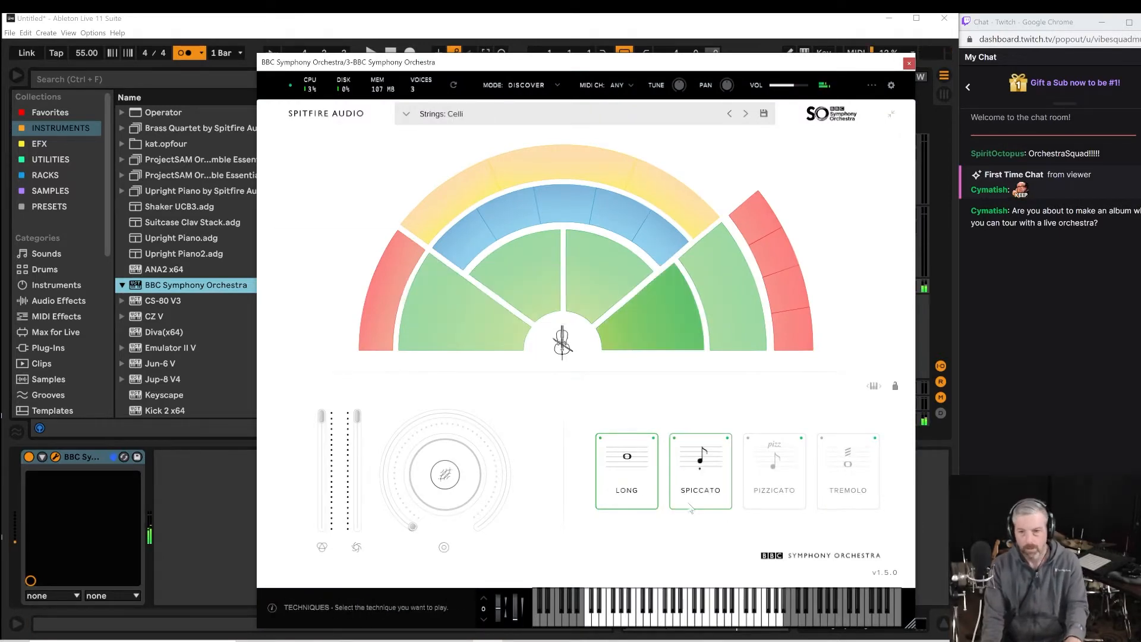
left_click(781, 498)
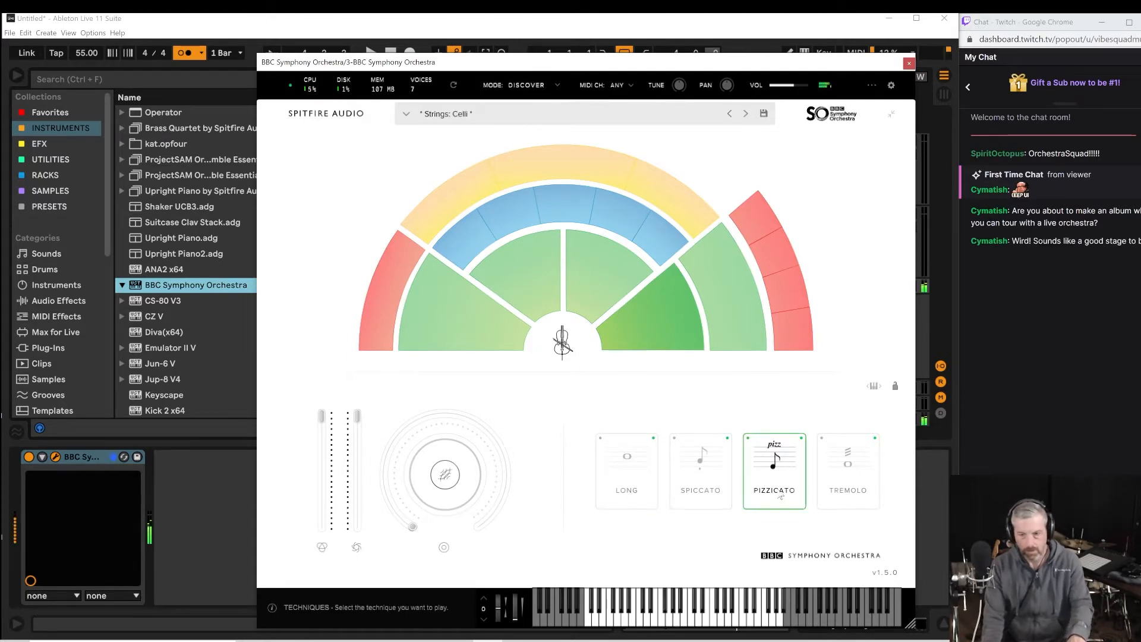
key("space")
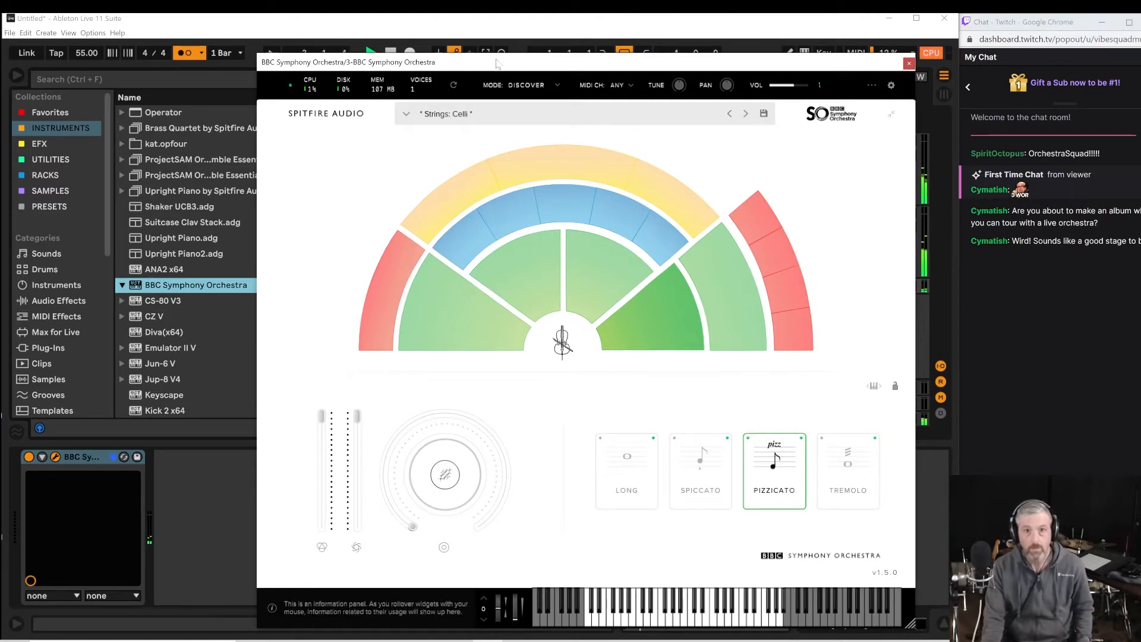
left_click_drag(497, 64, 519, 0)
key("space")
key("space")
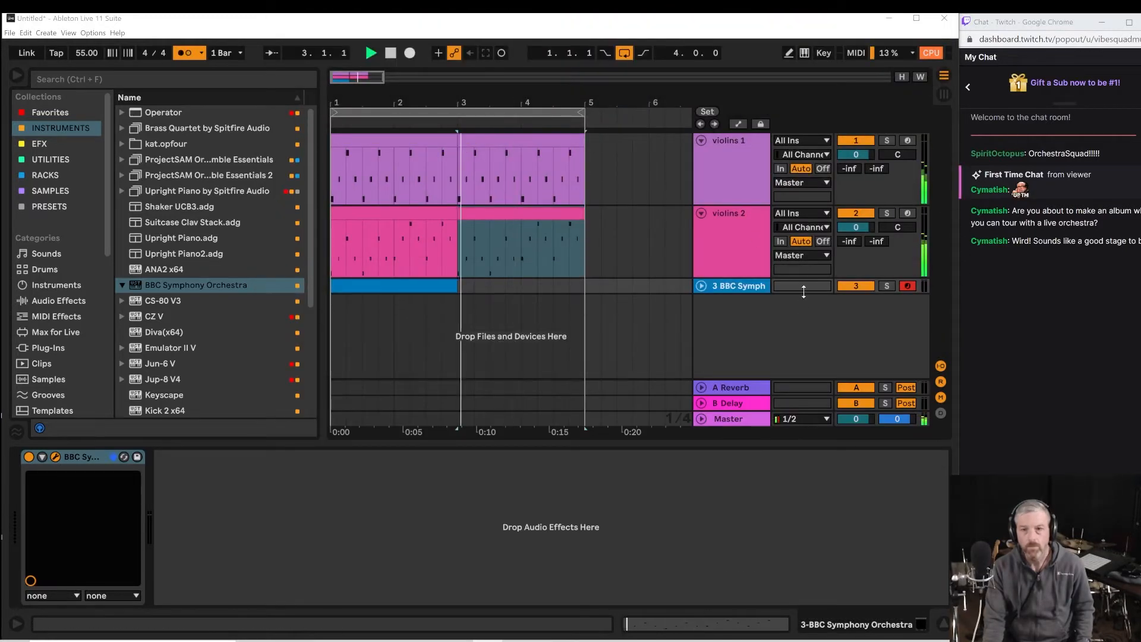
Unfold the third BBC Symphony Orchestra track and play the arrangement from bar 1.
left_click(701, 286)
left_click(389, 54)
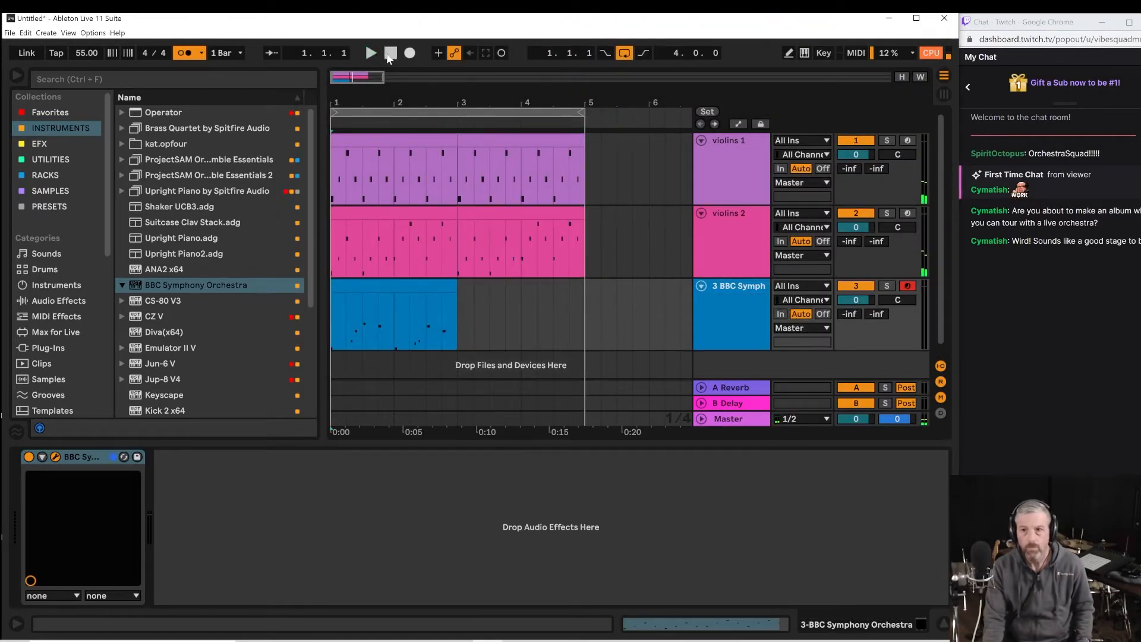
key("space")
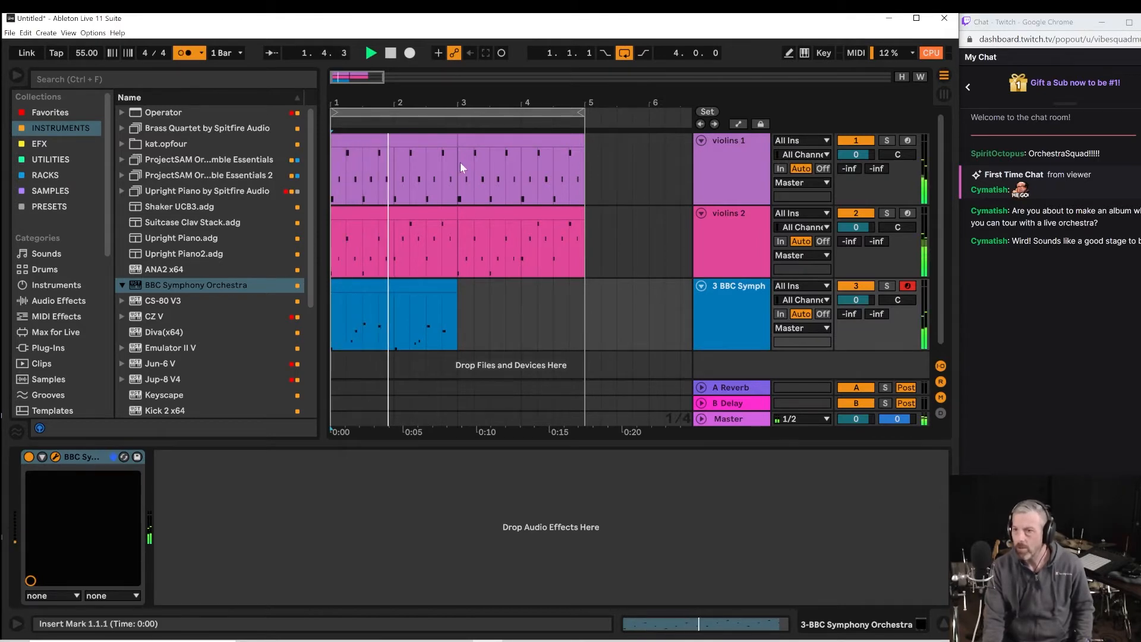
Quantize all notes of the celli clip on the third track to 1/16.
double_click(395, 289)
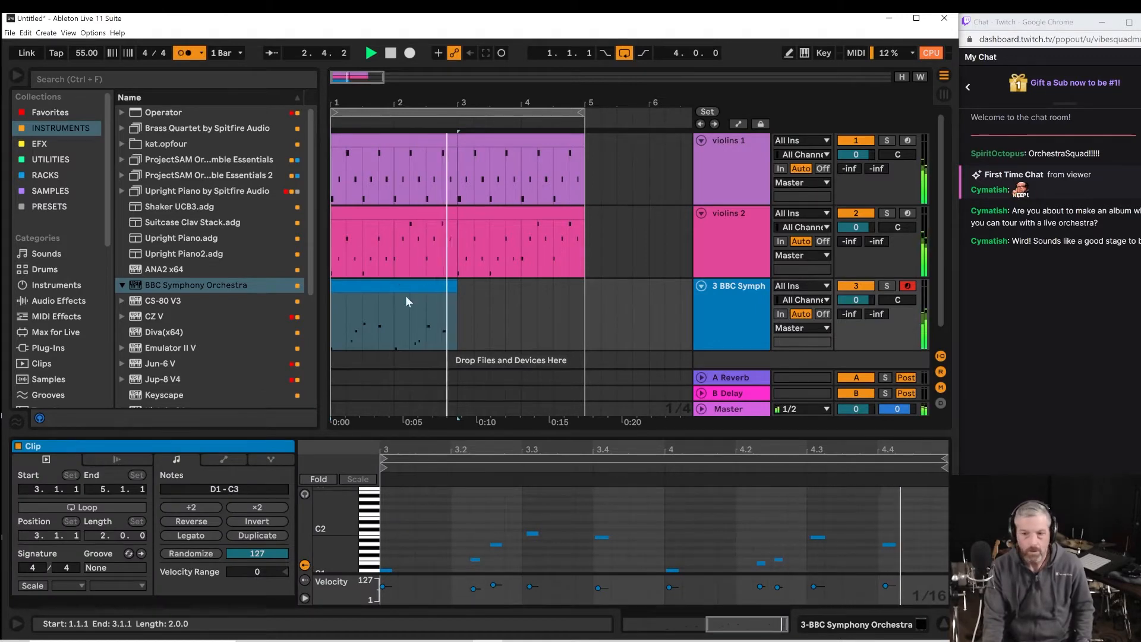
key("space")
scroll(920, 526, "down", 3)
left_click_drag(912, 552, 747, 474)
key("ctrl+a")
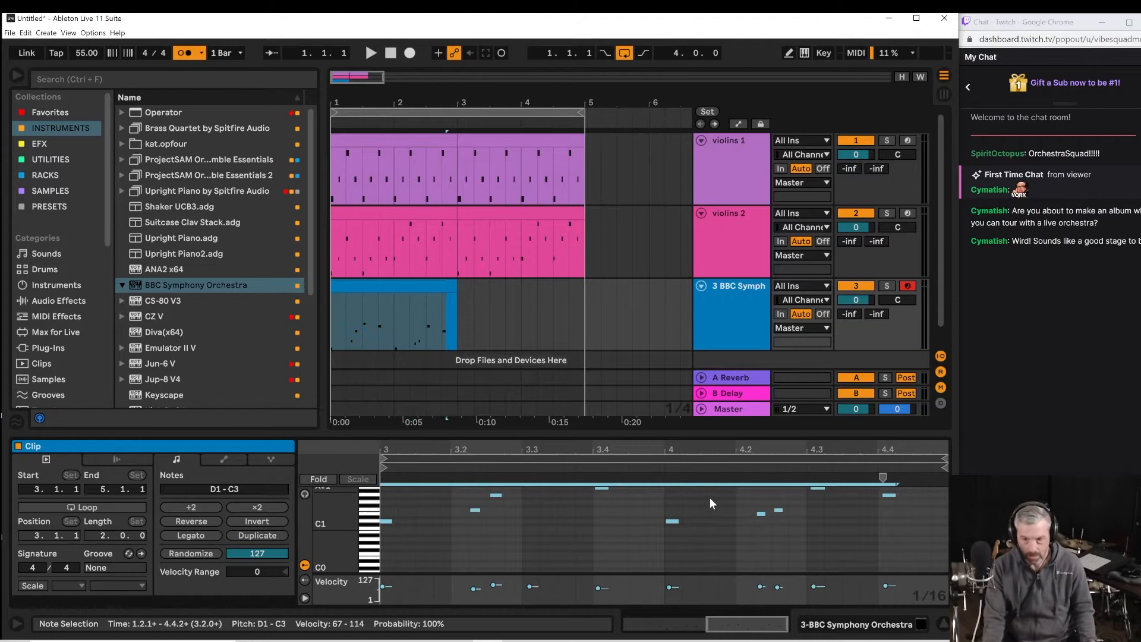
right_click(672, 523)
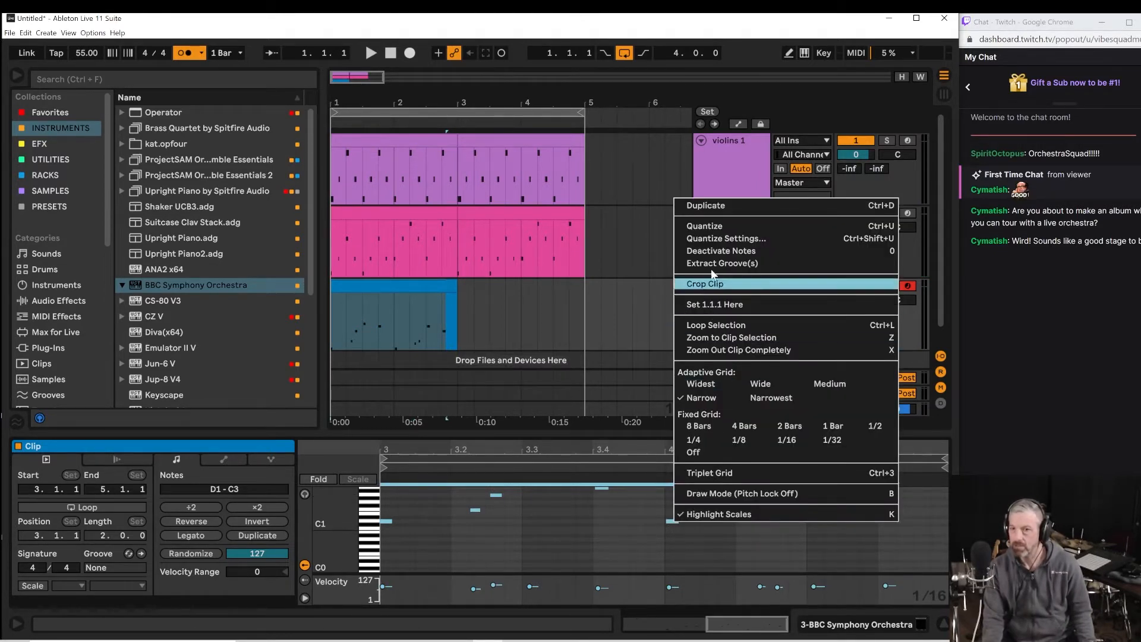
left_click(706, 242)
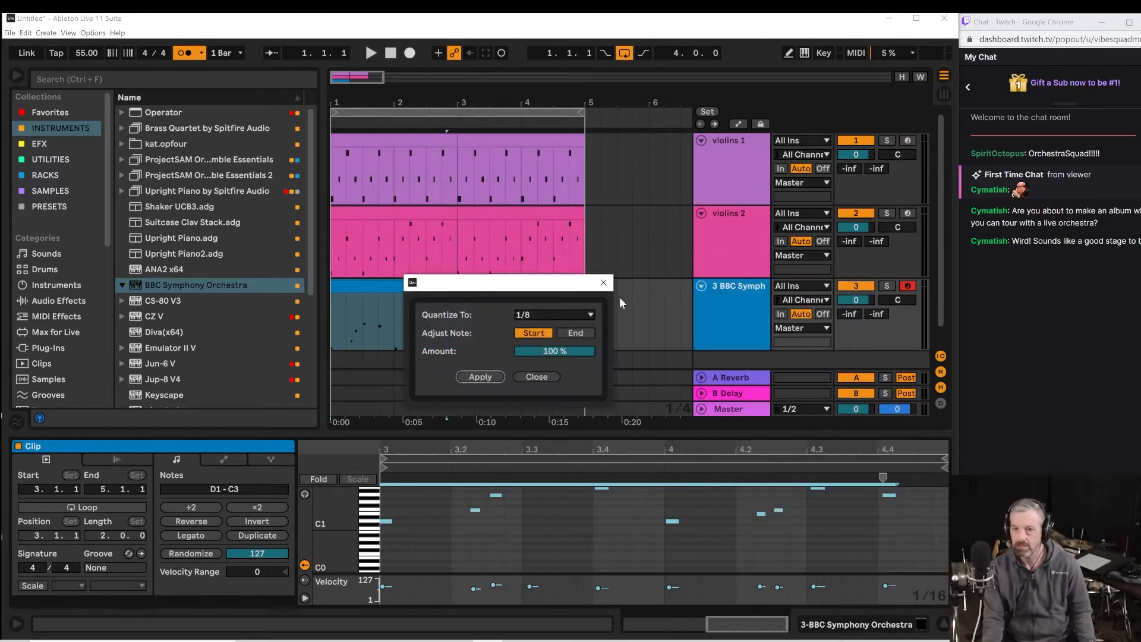
left_click(554, 314)
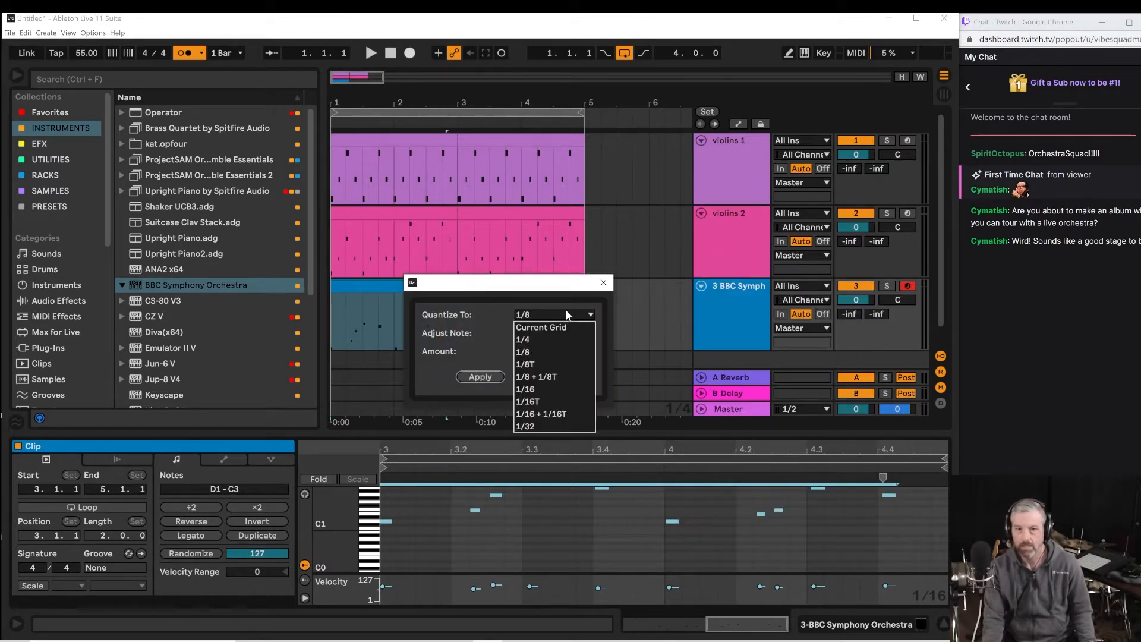
left_click(544, 390)
left_click(479, 378)
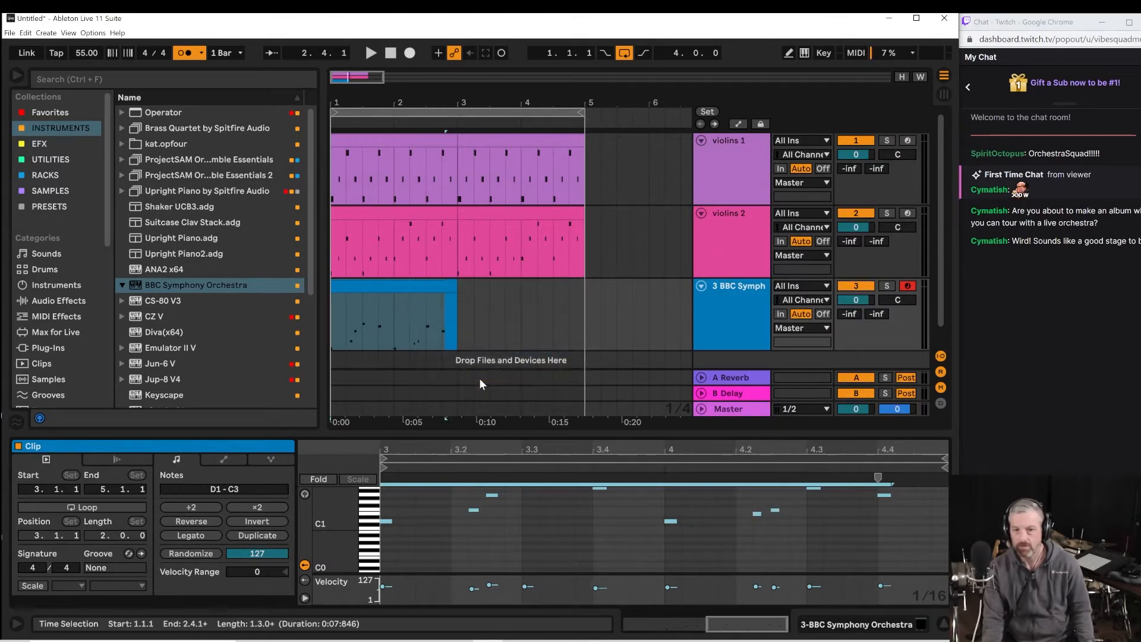
Play back the quantized celli clip and move it along its track to start at bar 3.
key("space")
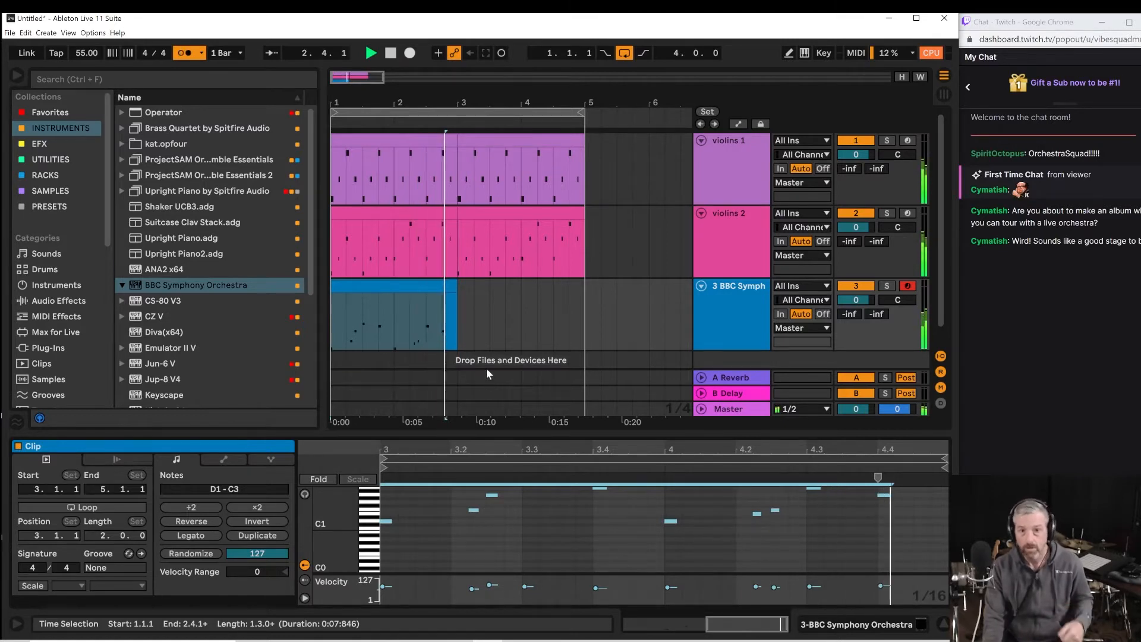
left_click(339, 291)
key("space")
left_click_drag(353, 289, 488, 290)
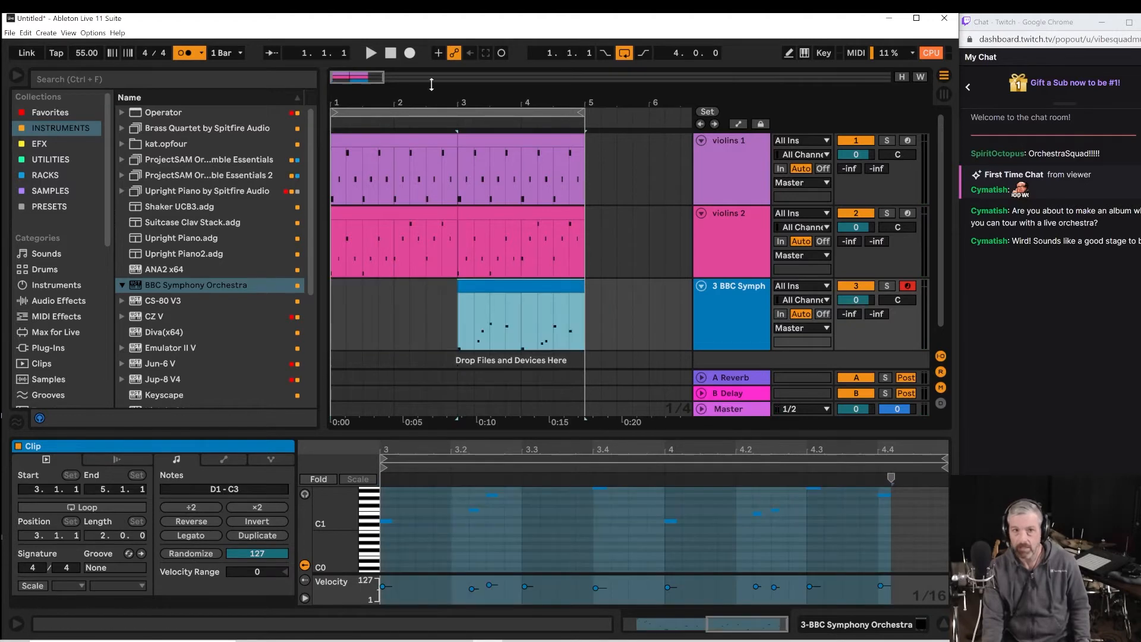
left_click(390, 54)
key("space")
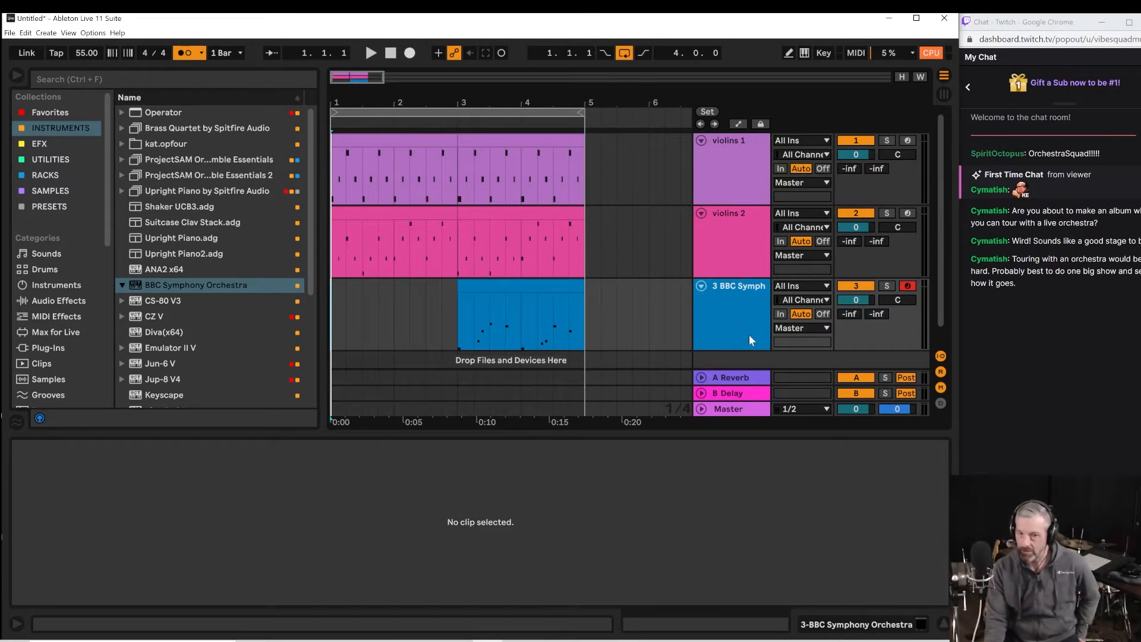
Play the arrangement from bar 1 and again from bar 3 to check how the celli part enters under the violins.
scroll(747, 320, "down", 1)
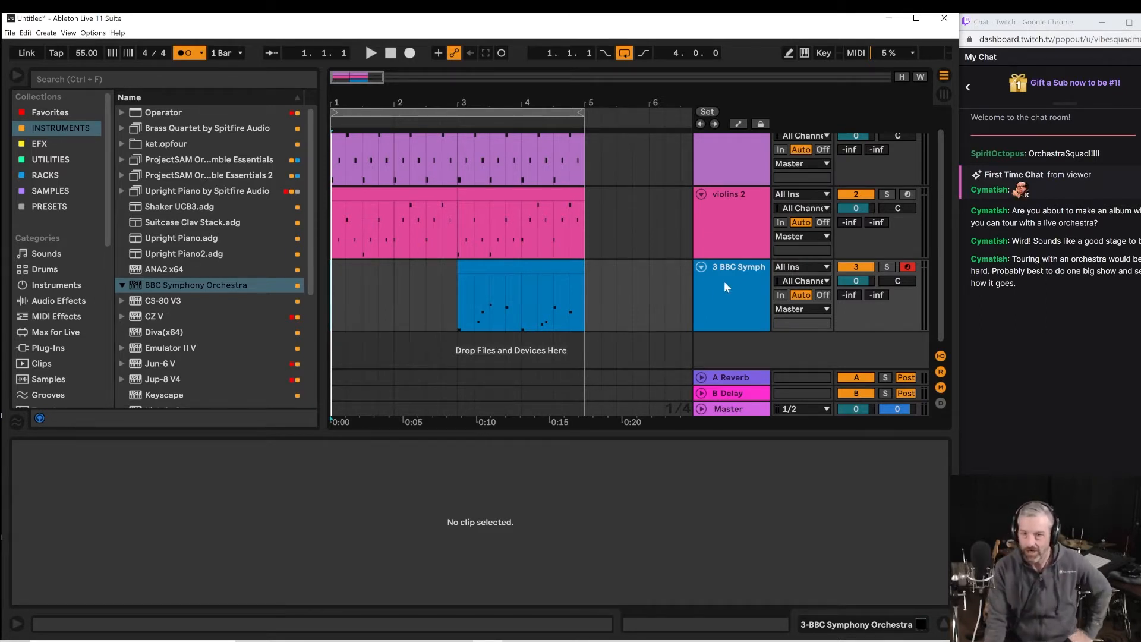
scroll(722, 260, "up", 1)
scroll(729, 279, "down", 1)
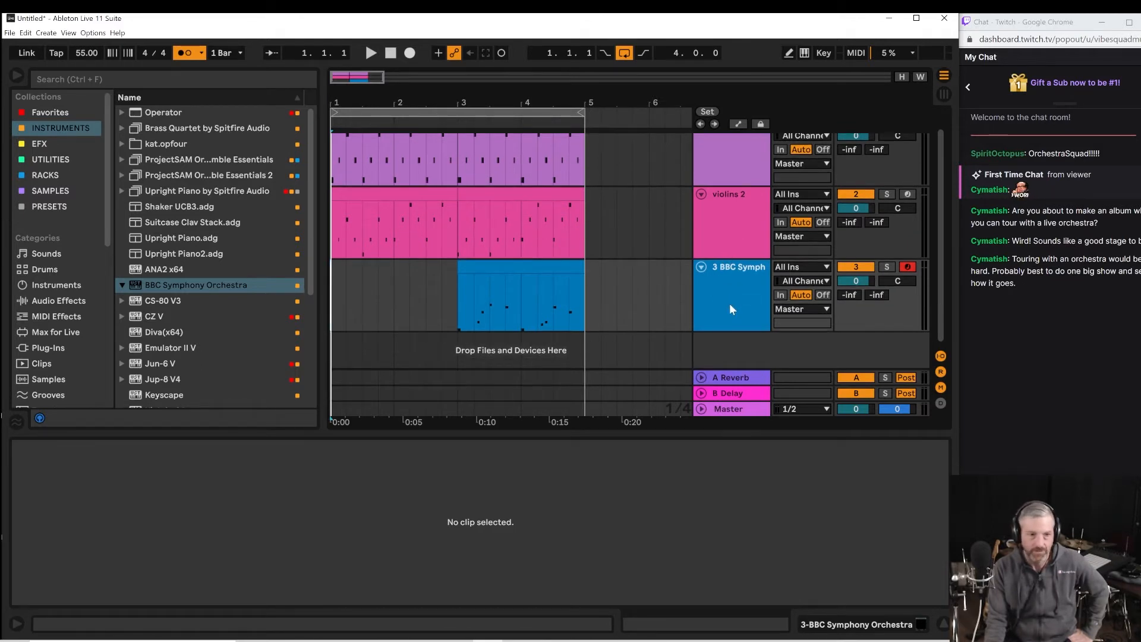
key("space")
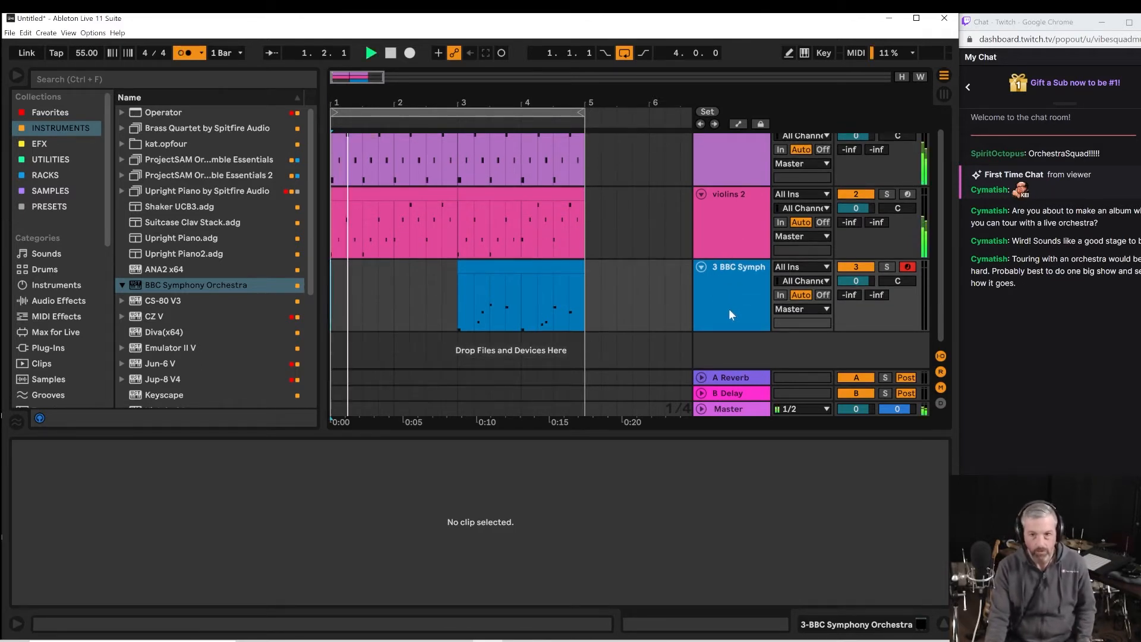
key("space")
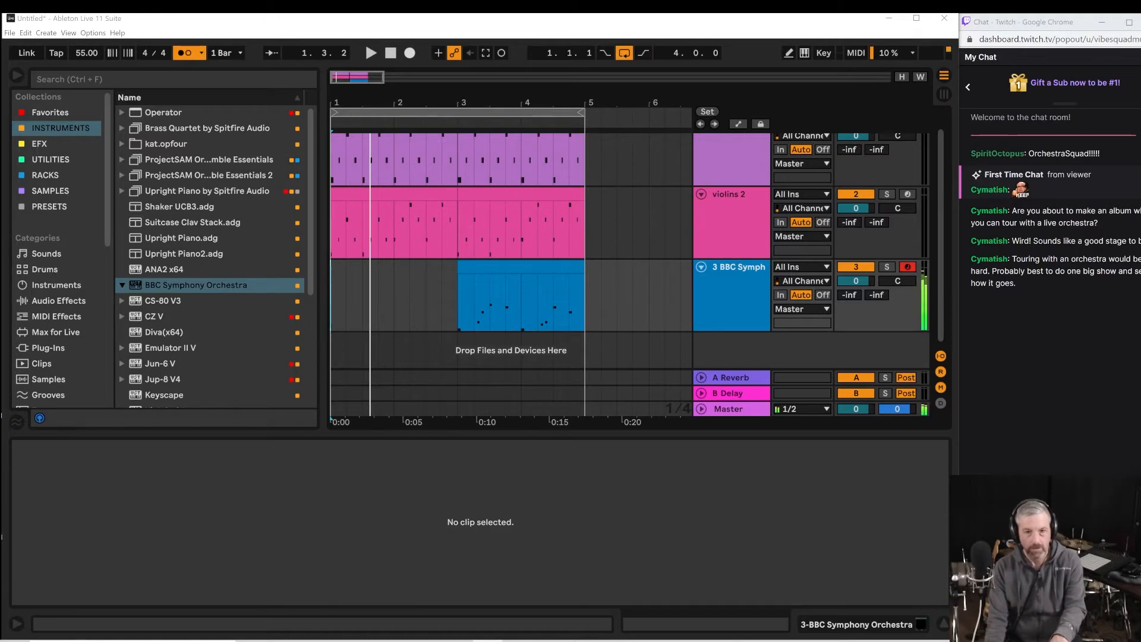
key("space")
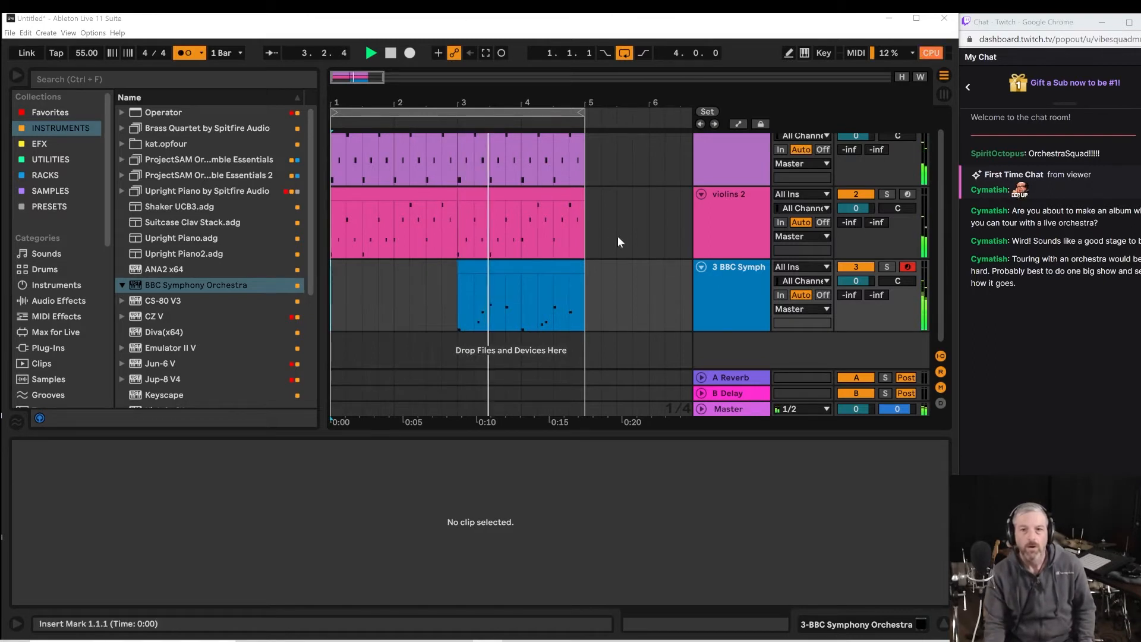
left_click(733, 308)
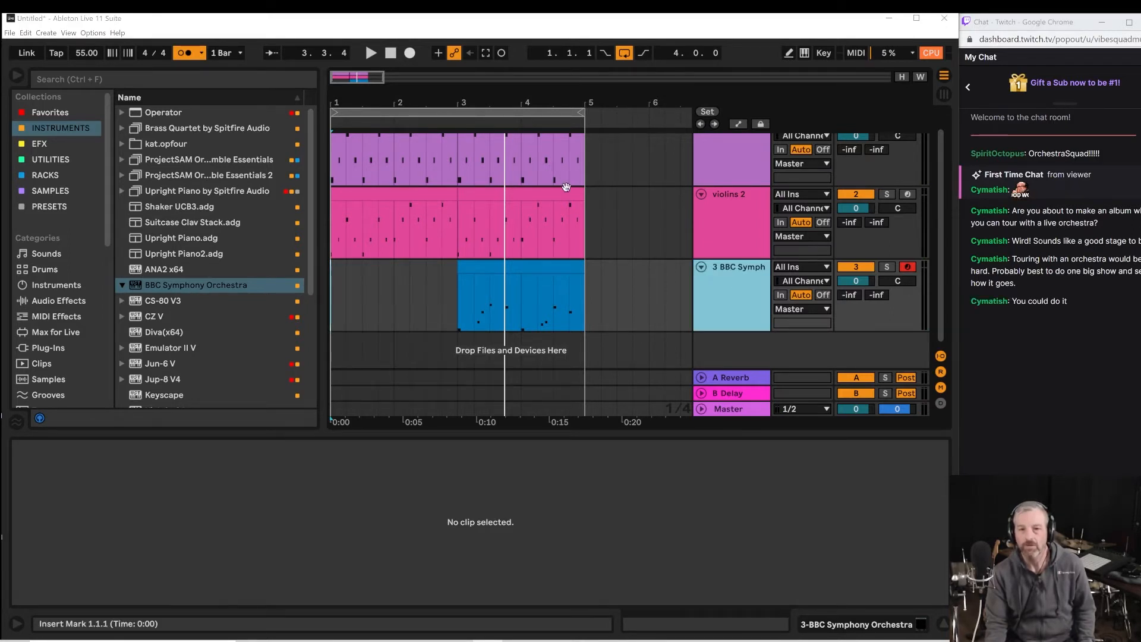
key("space")
key("space")
left_click(451, 321)
key("space")
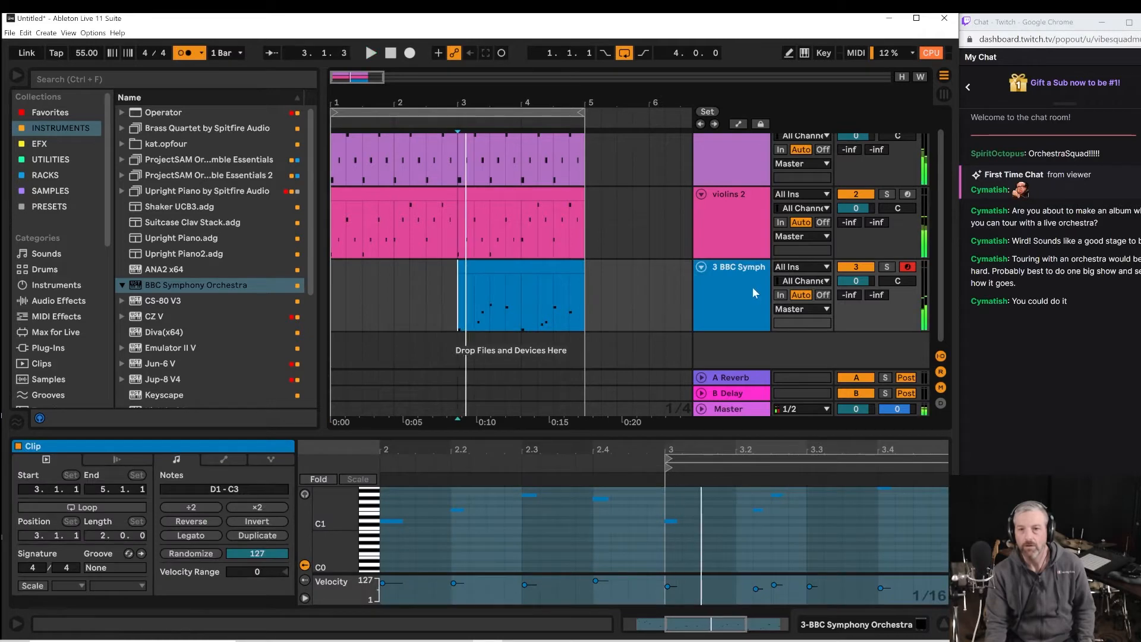
Load a fourth BBC Symphony Orchestra onto a new track below the celli and unfold that track.
left_click(749, 293)
left_click_drag(143, 285, 408, 354)
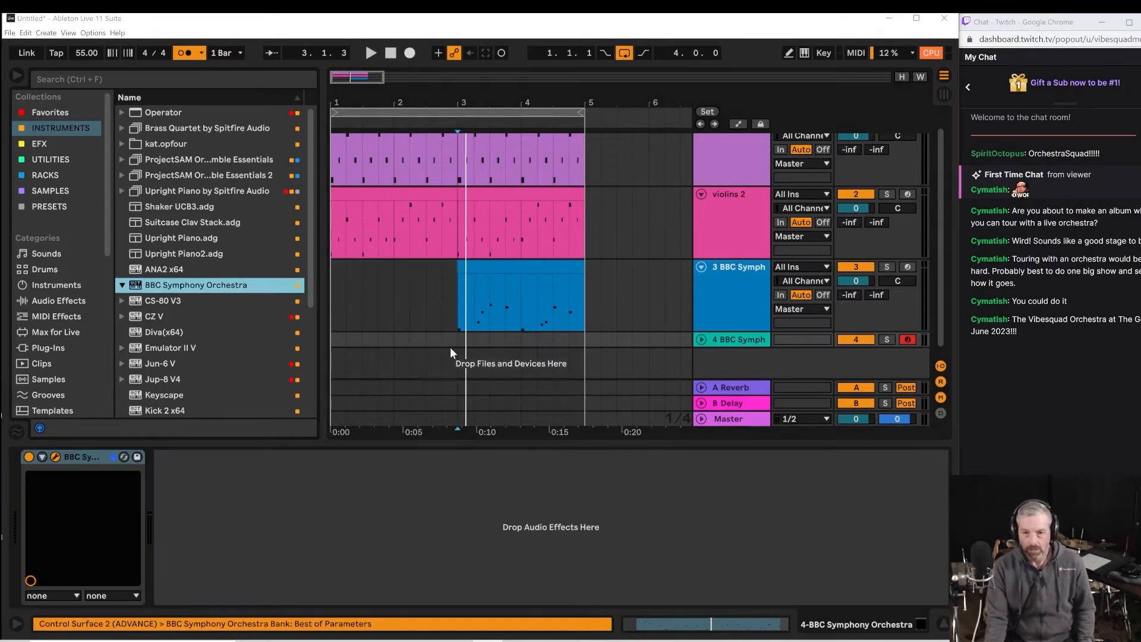
left_click(702, 339)
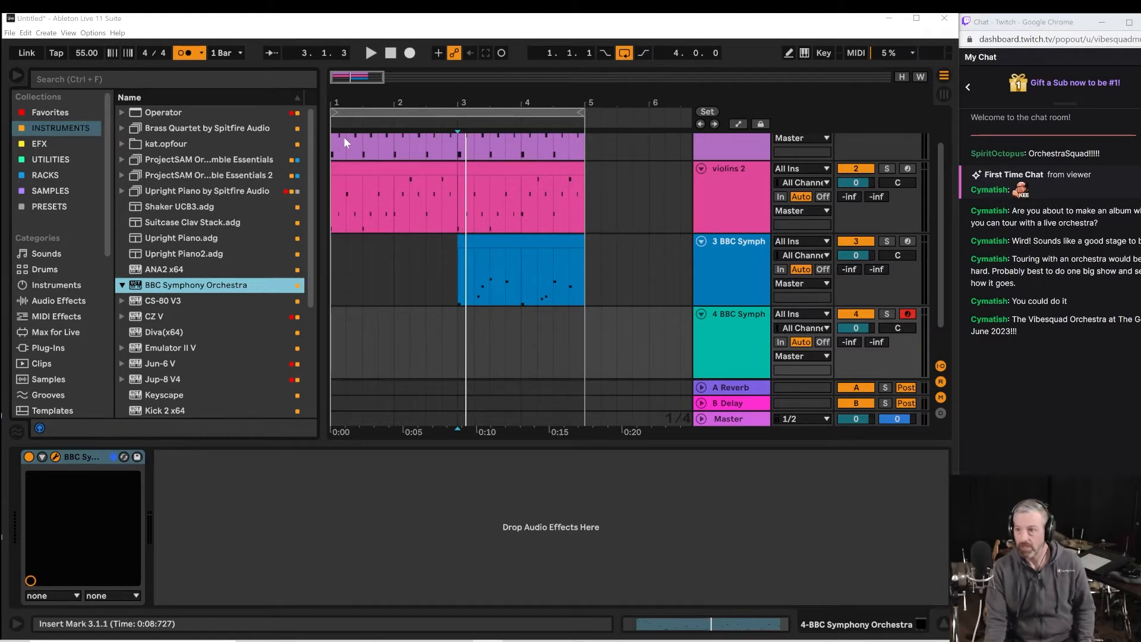
Save the Live set as OO-3.28.2020-01 in the 2022-OVERDUB-ORCHESTRA folder on the NewProjects (L:) drive.
left_click(10, 33)
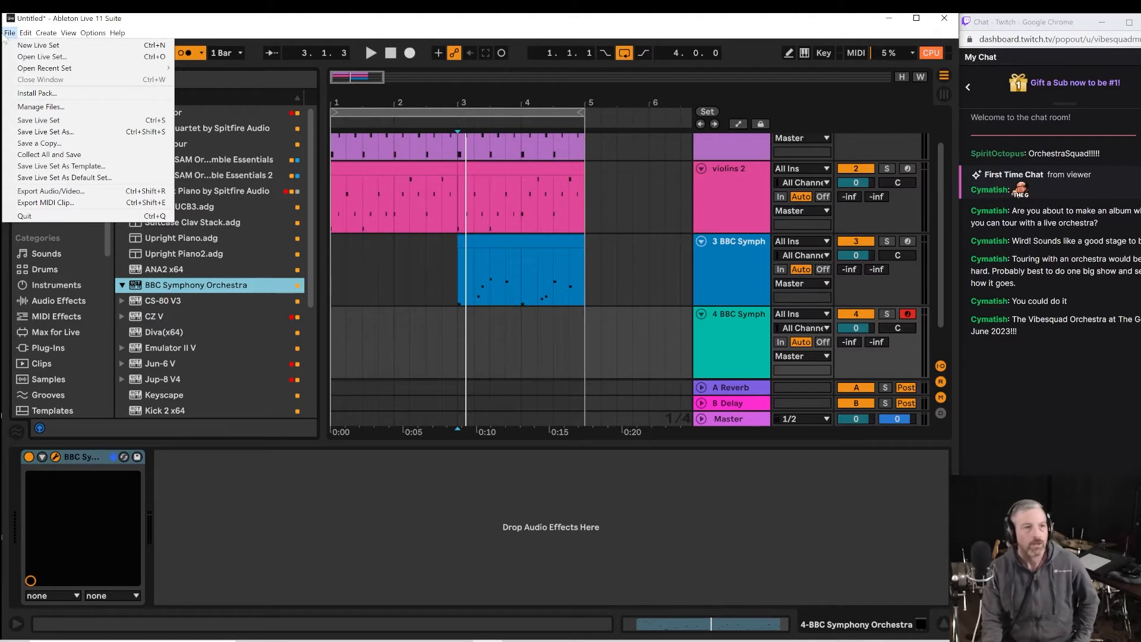
left_click(34, 121)
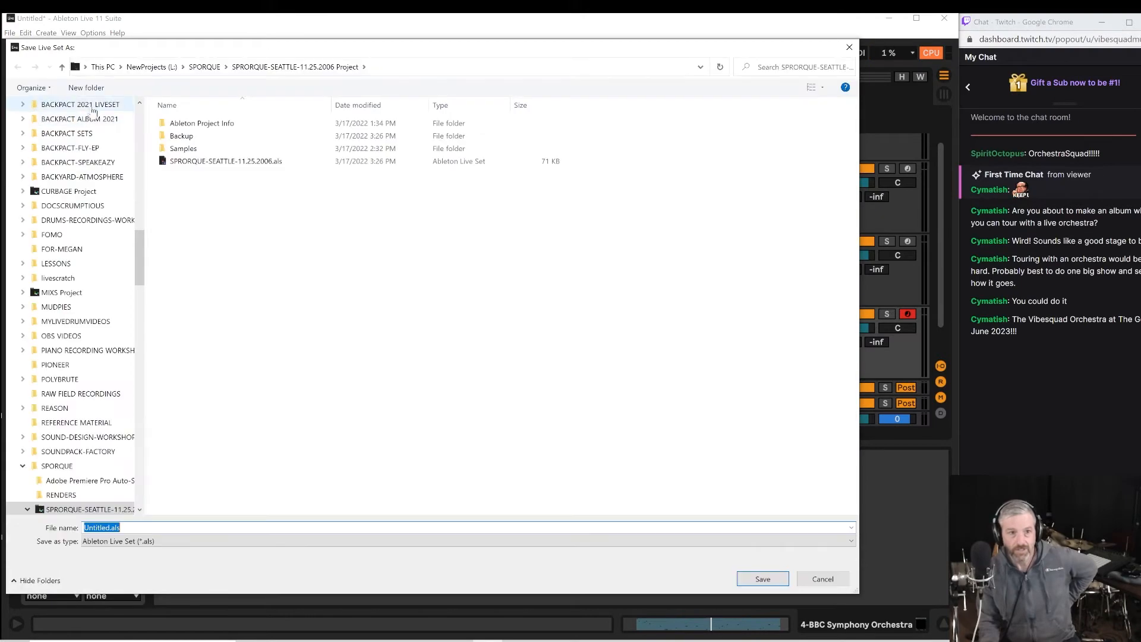
left_click(152, 67)
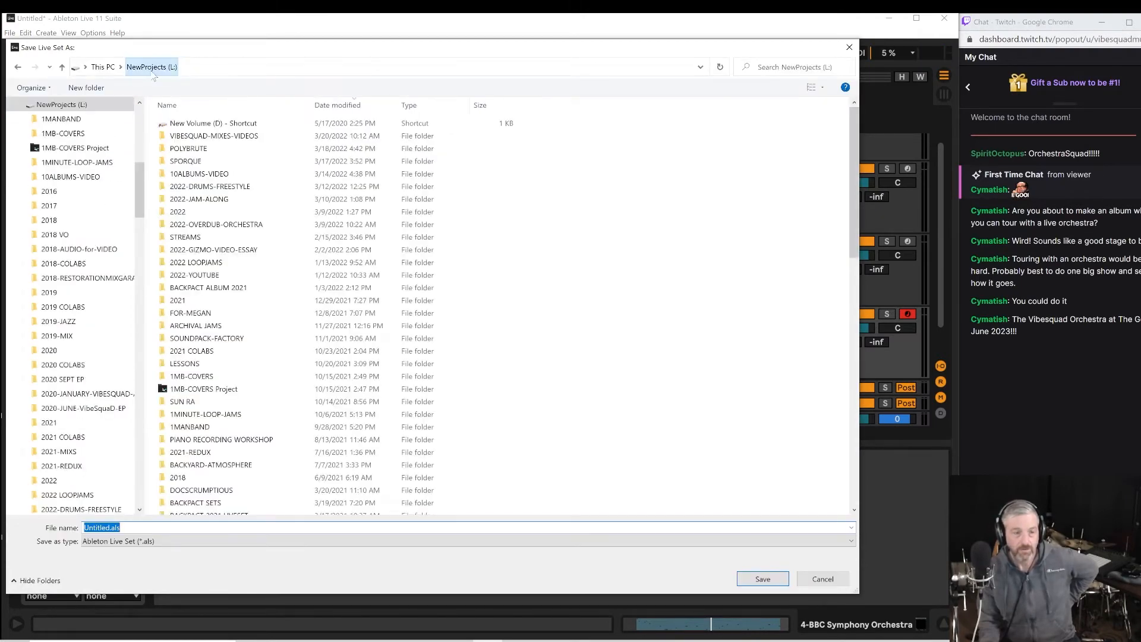
scroll(190, 327, "down", 6)
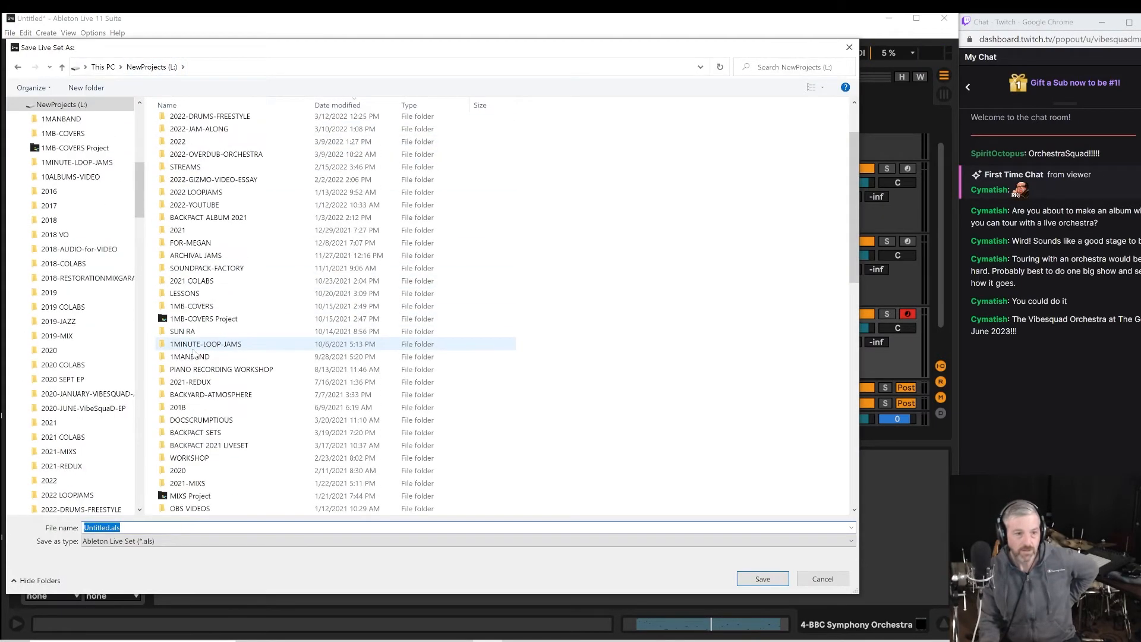
scroll(205, 452, "up", 6)
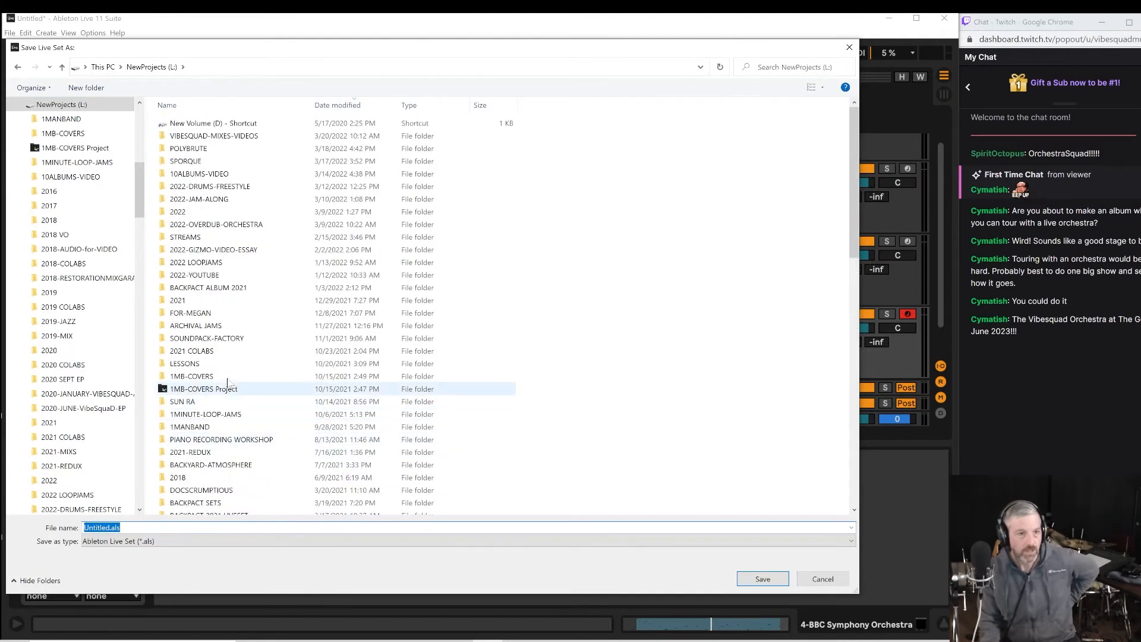
left_click(229, 225)
double_click(229, 225)
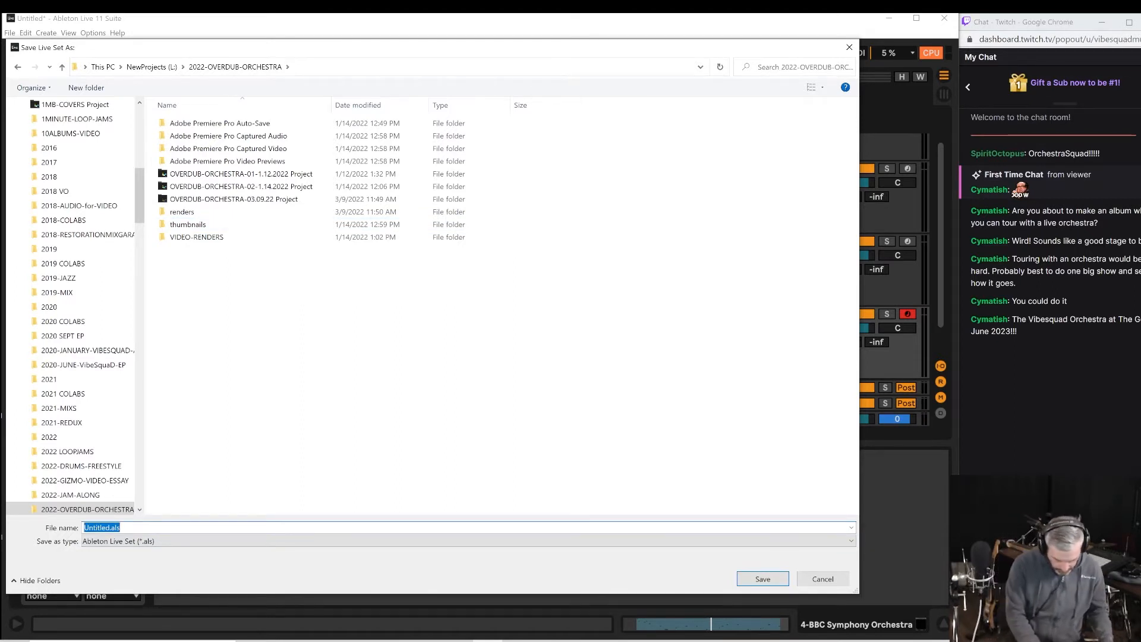
type("OO-3")
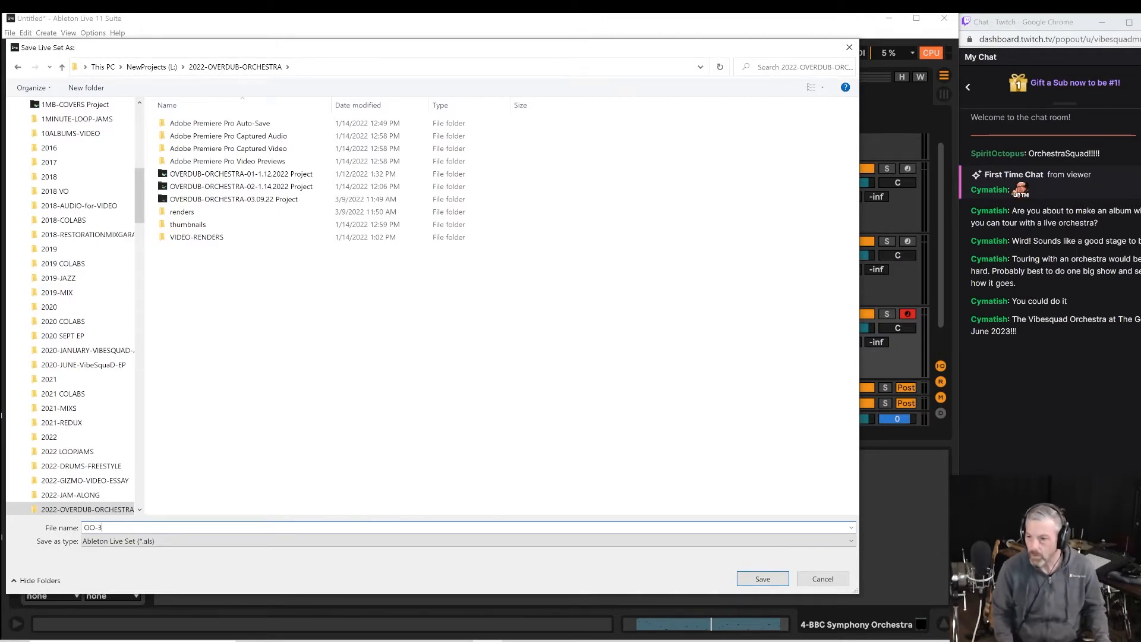
type(".28.2")
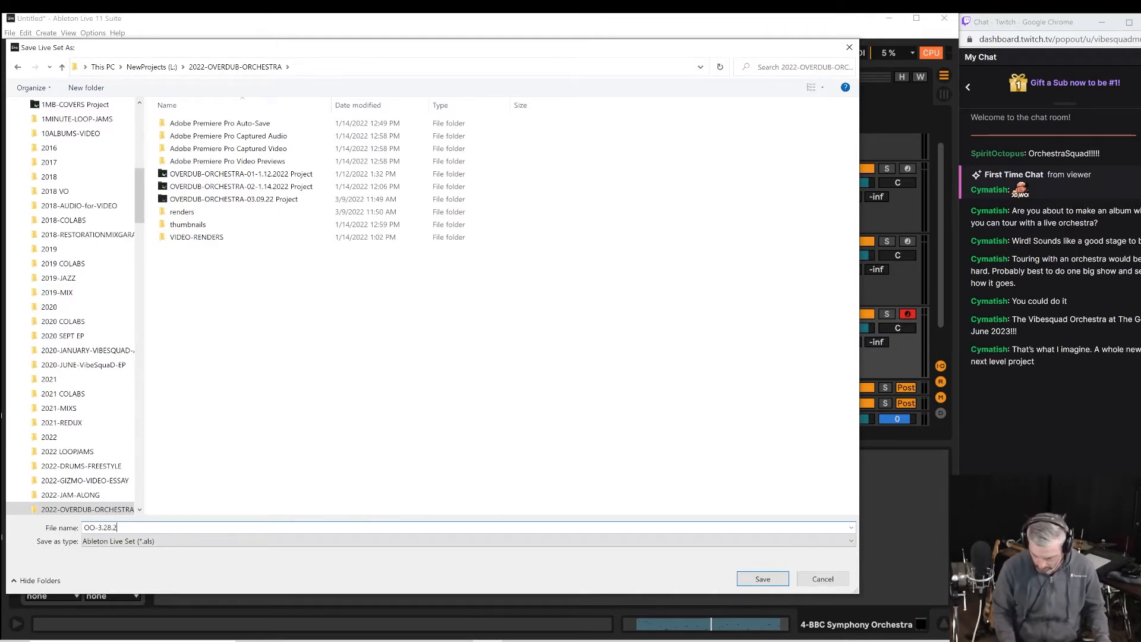
type("020-")
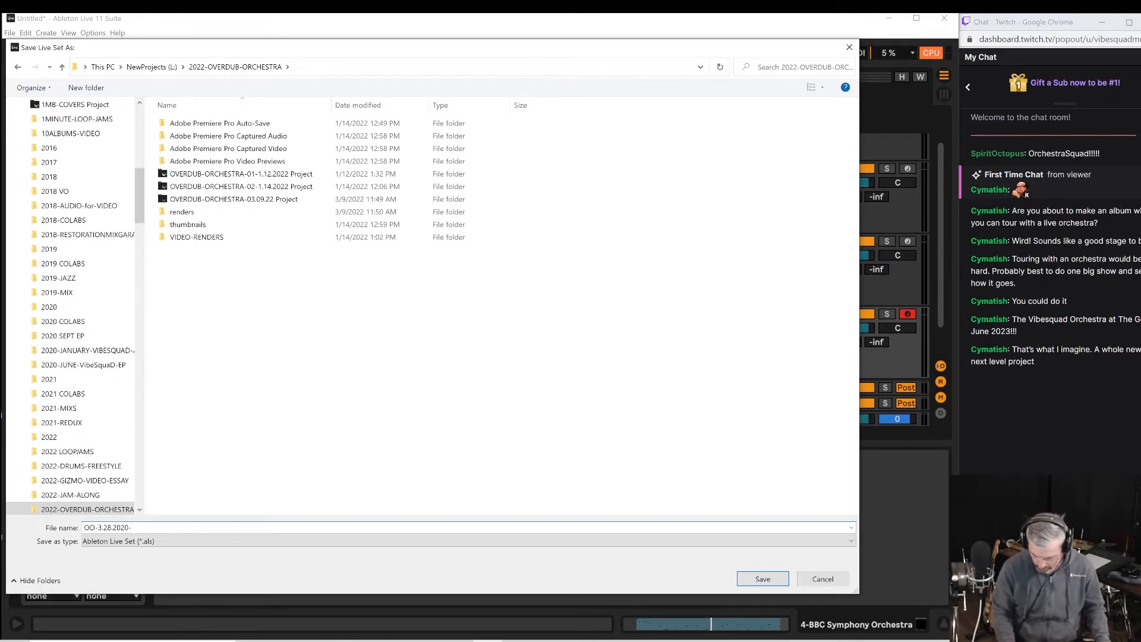
type("01")
key("Return")
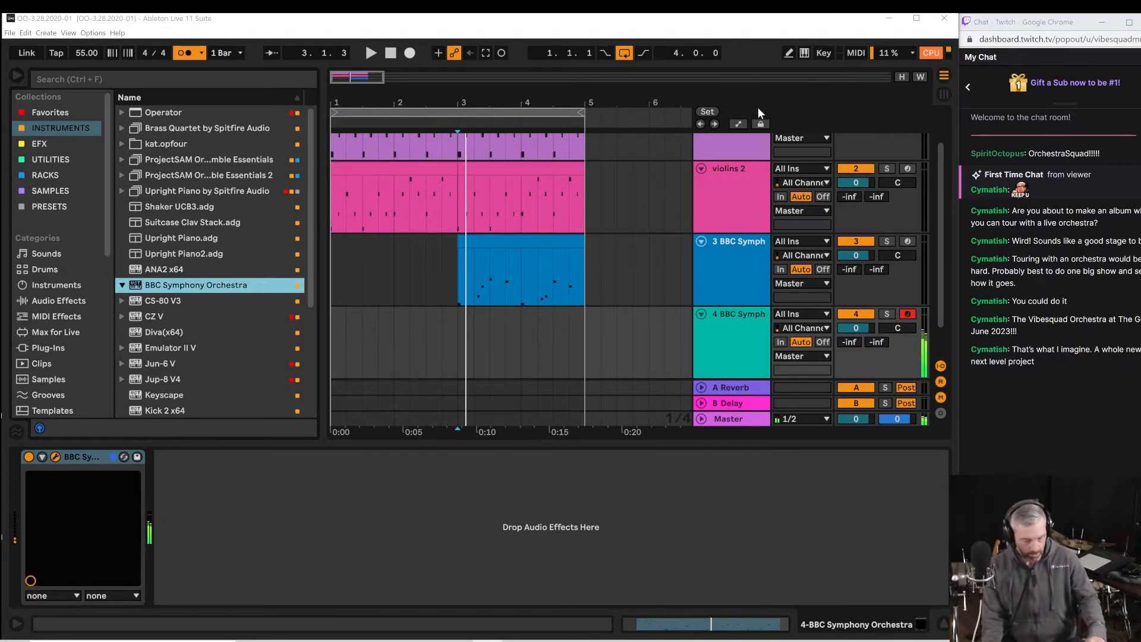
Rehearse a part over the loop on the fourth BBC Symphony Orchestra track and capture it into a clip at bar 1.
key("space")
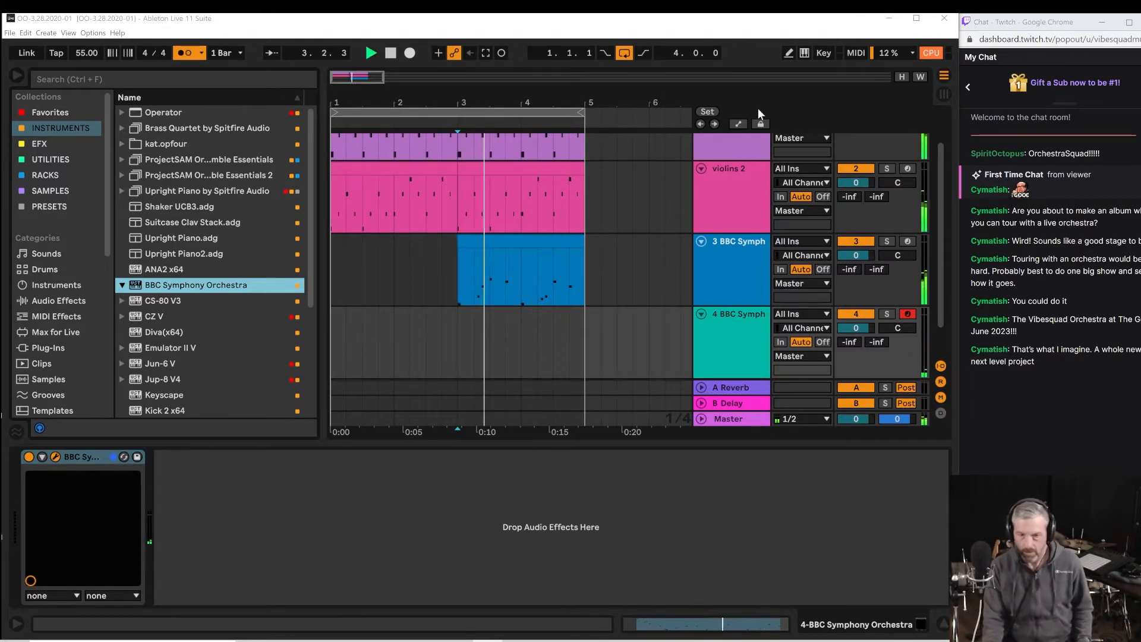
left_click(372, 54)
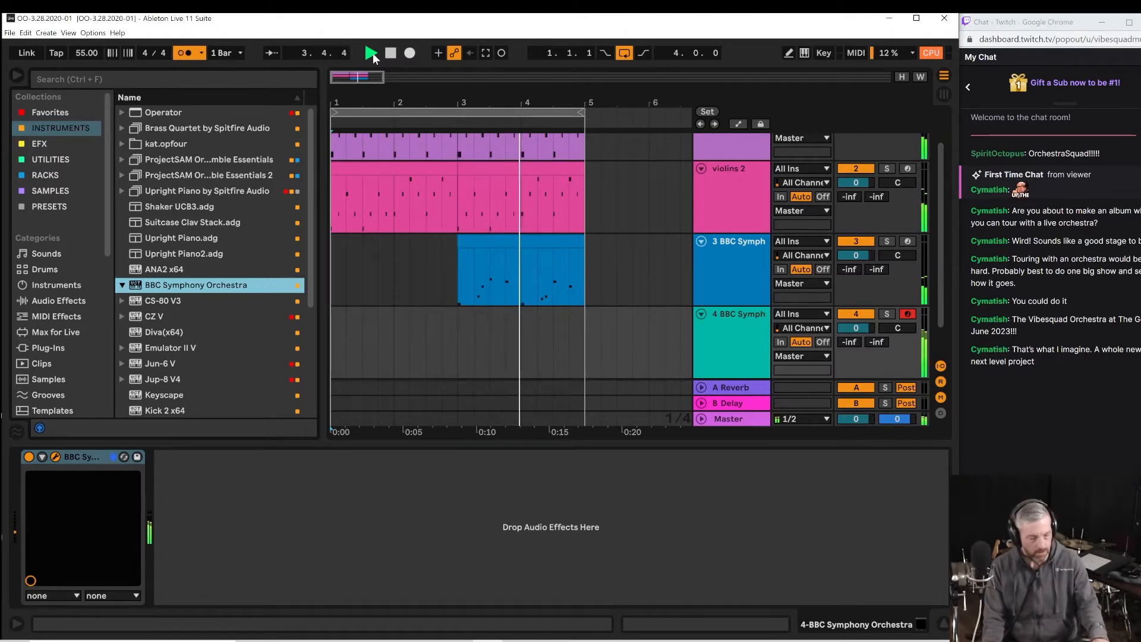
key("space")
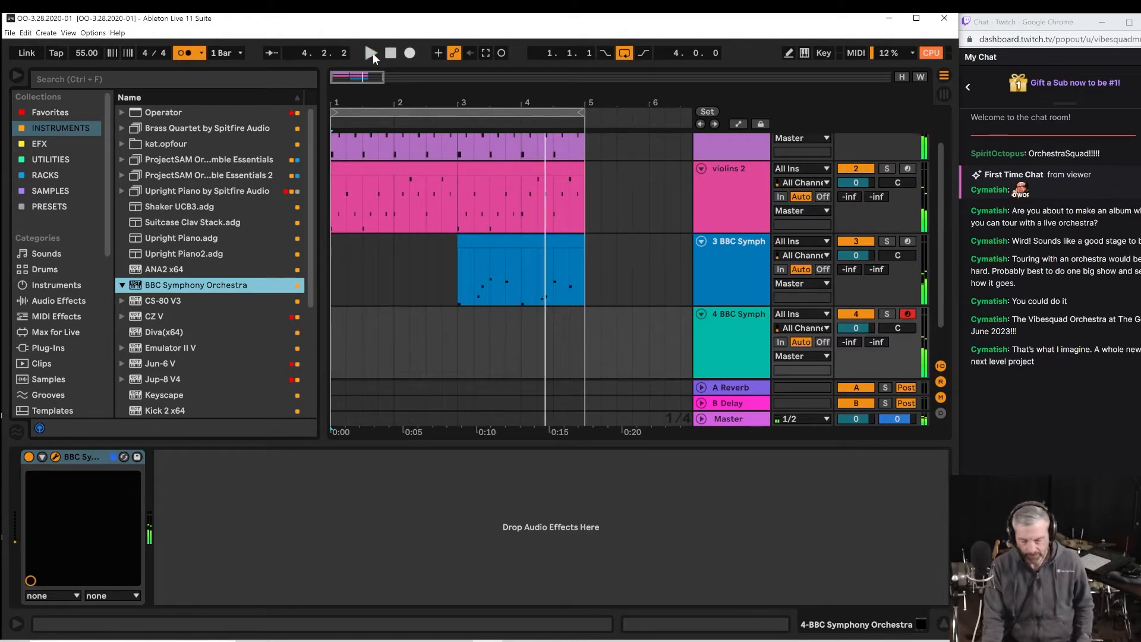
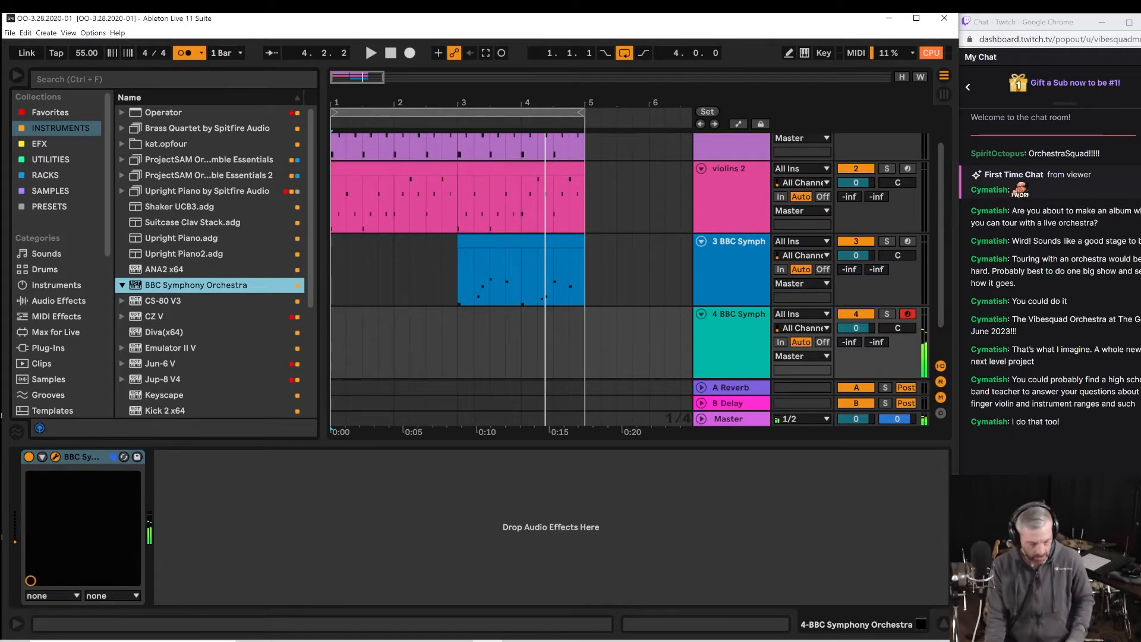
key("space")
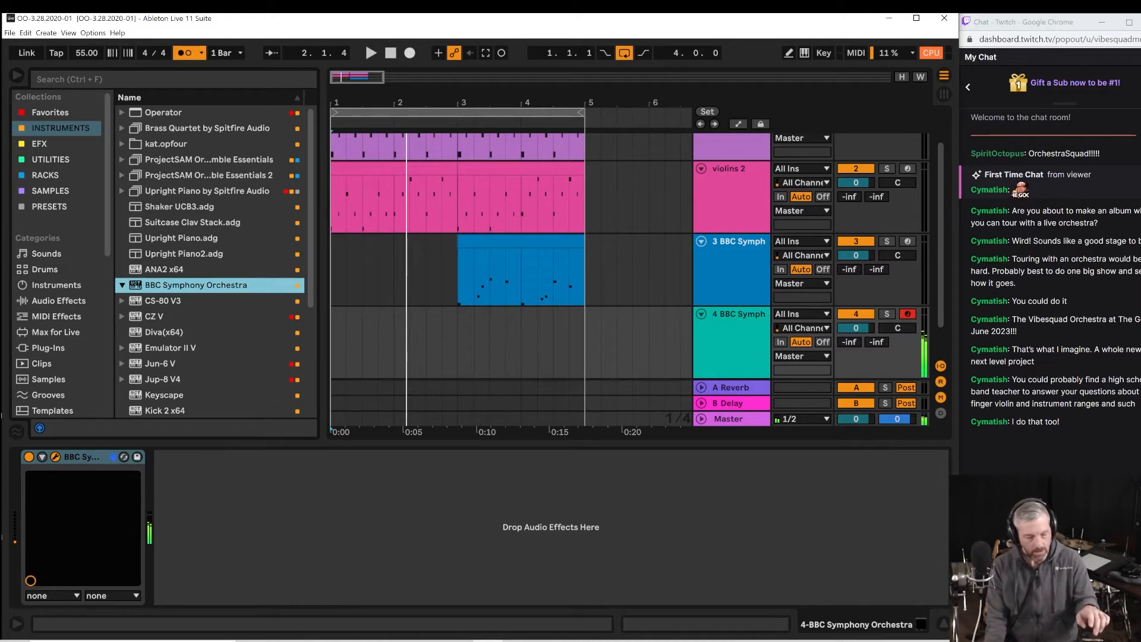
key("space")
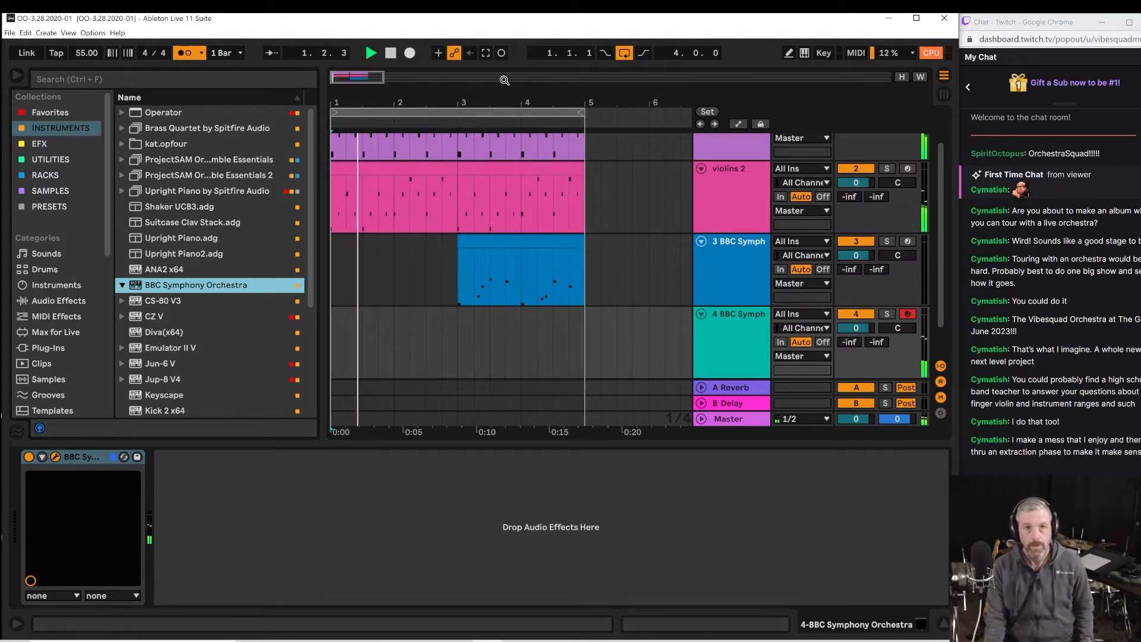
left_click(485, 53)
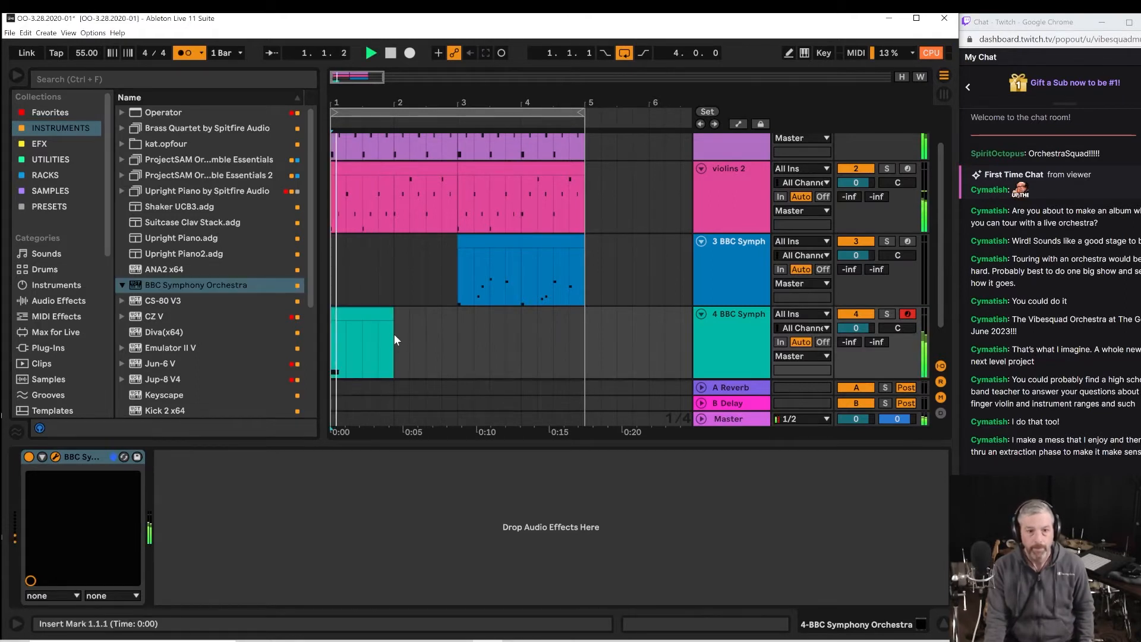
Extend the captured clip on the fourth track back to bar 1 and trim its end to 5.1.1.
left_click_drag(373, 314, 331, 317)
key("space")
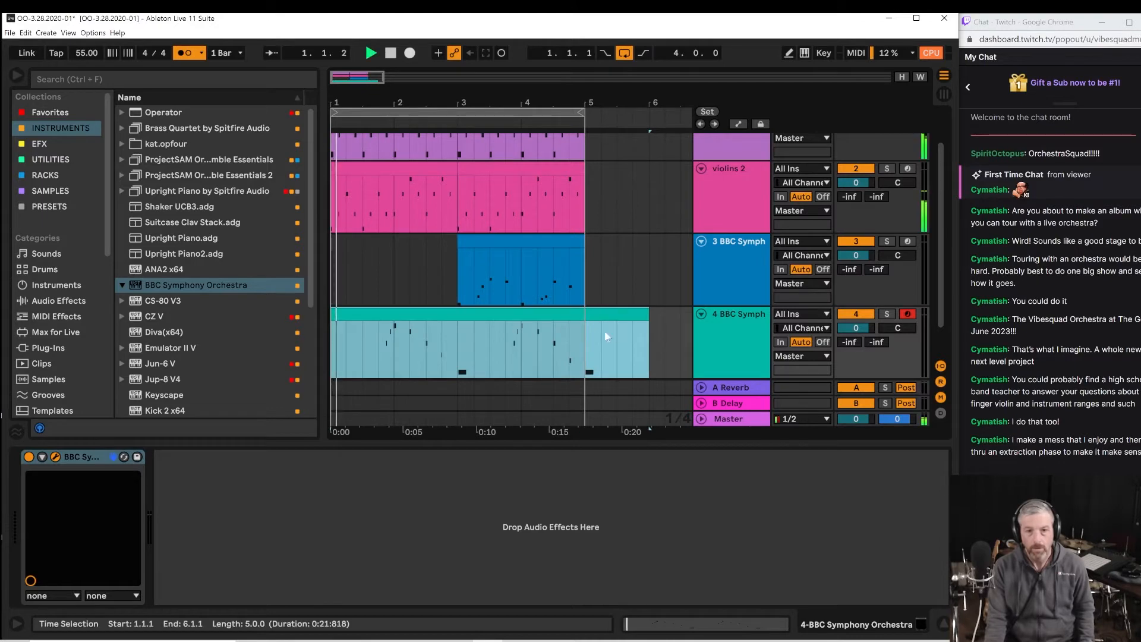
left_click_drag(646, 314, 585, 313)
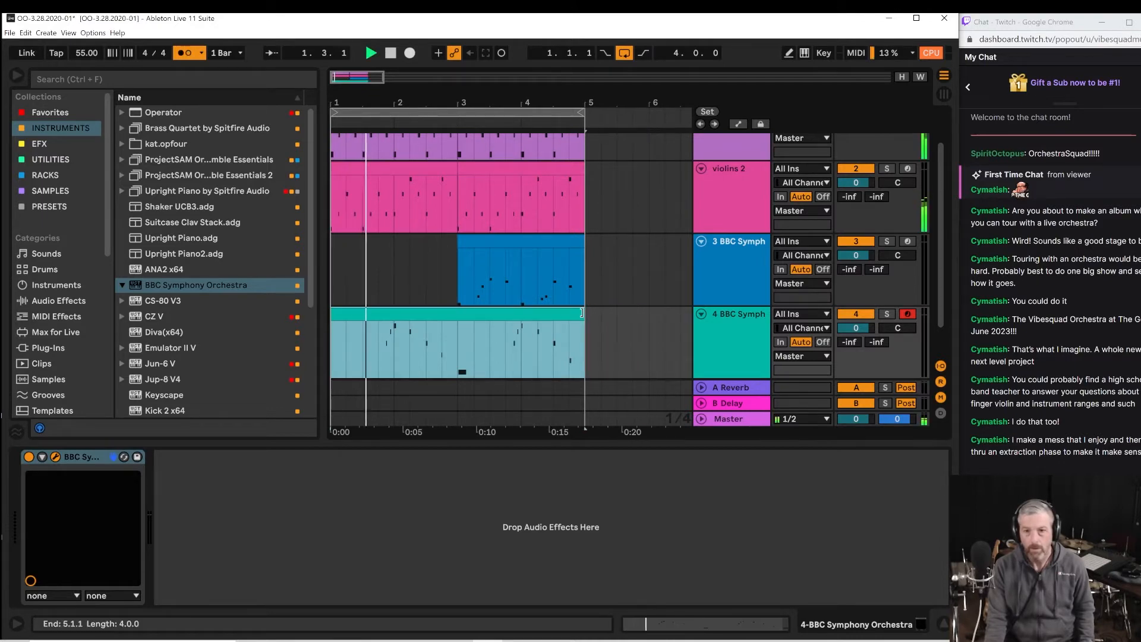
Open the fourth track's clip in an enlarged note editor and quantize all its notes.
left_click(551, 369)
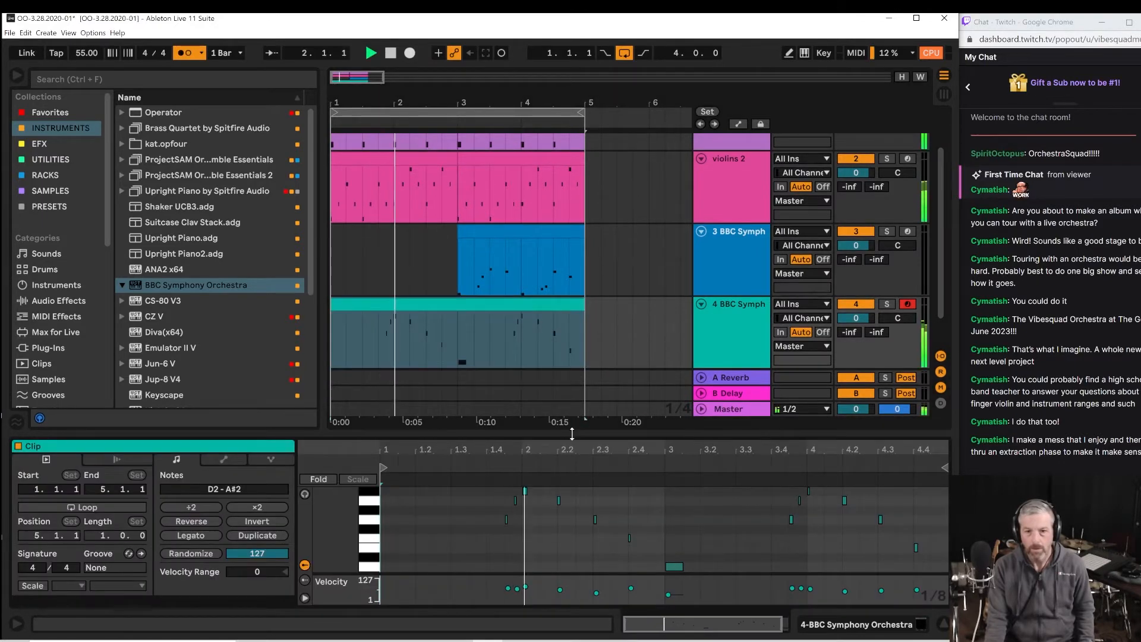
left_click_drag(571, 434, 572, 326)
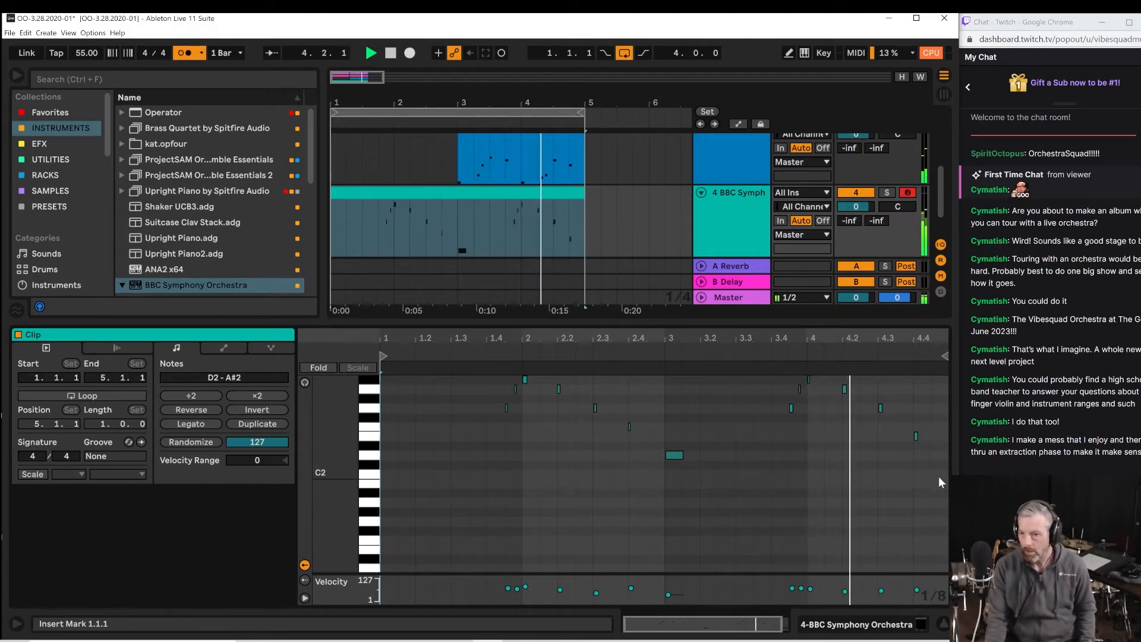
key("space")
left_click_drag(940, 479, 467, 355)
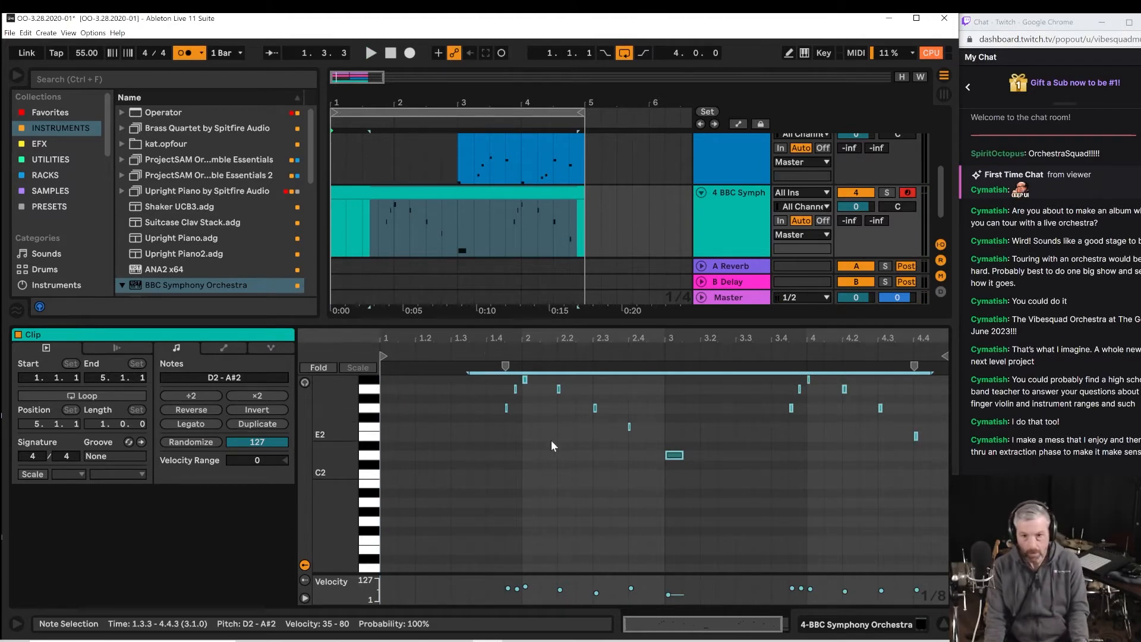
key("ctrl+u")
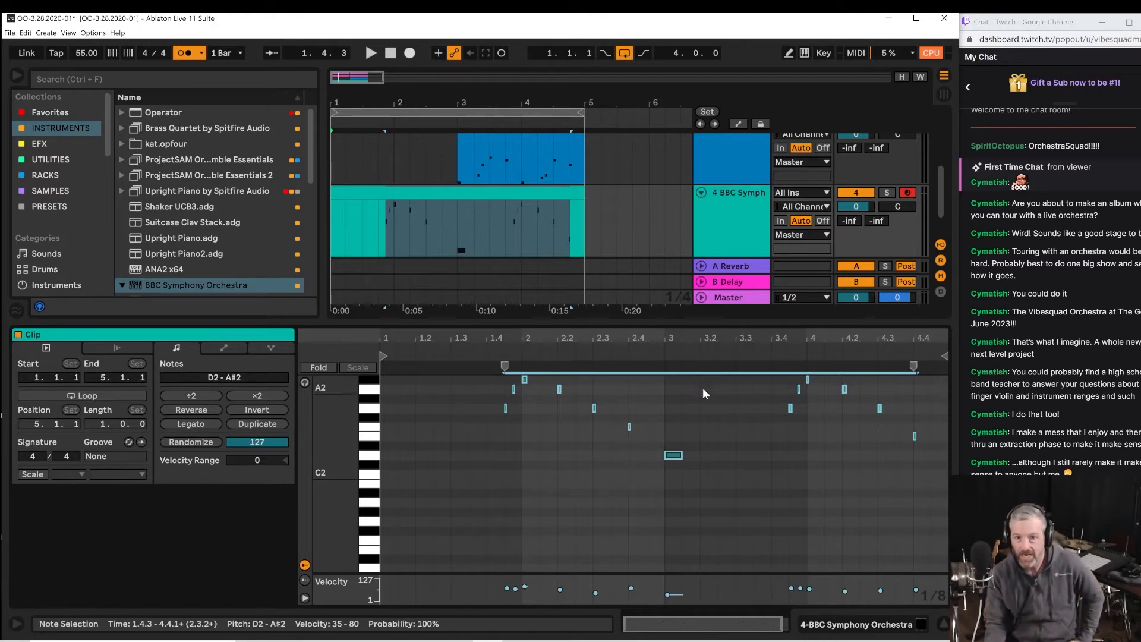
Rename the third BBC Symphony Orchestra track as cello.
left_click_drag(693, 322, 709, 459)
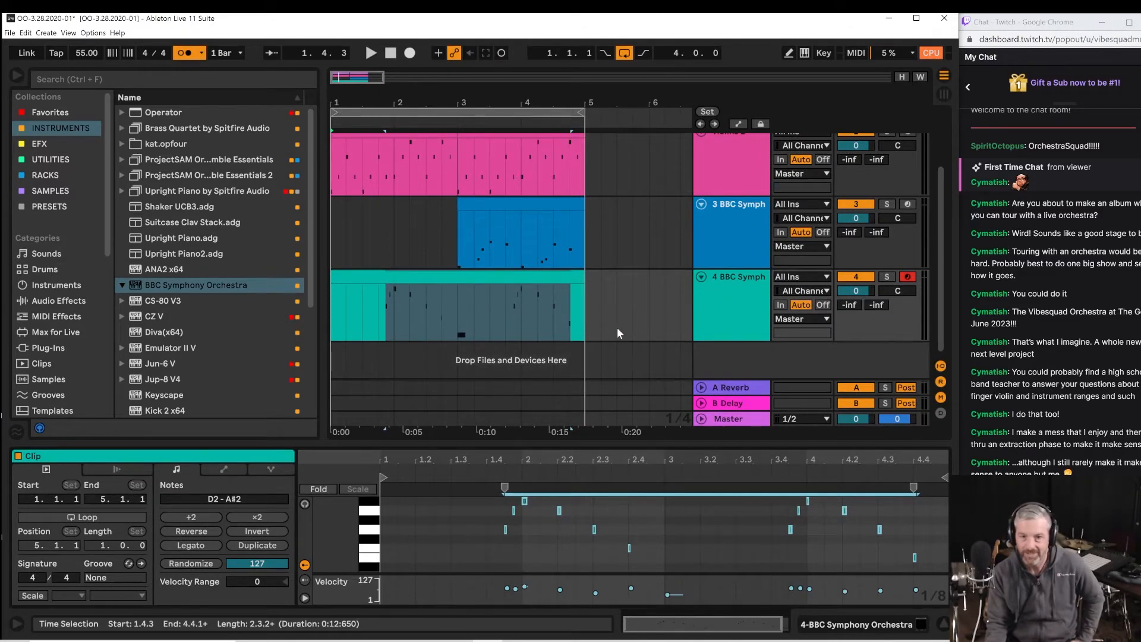
left_click(570, 312)
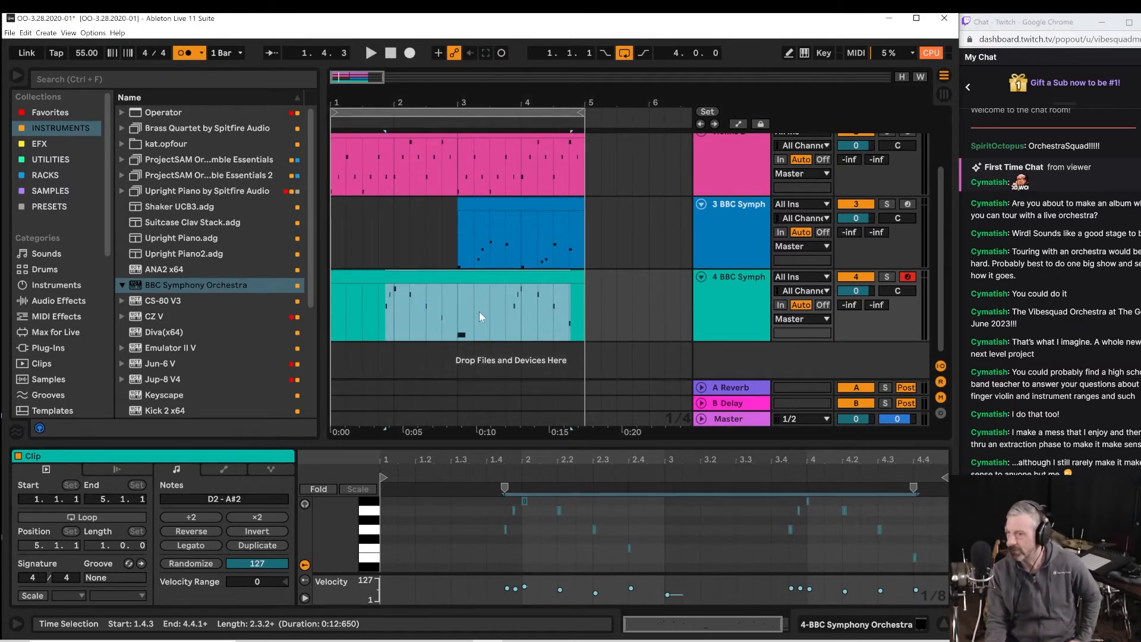
left_click(380, 318)
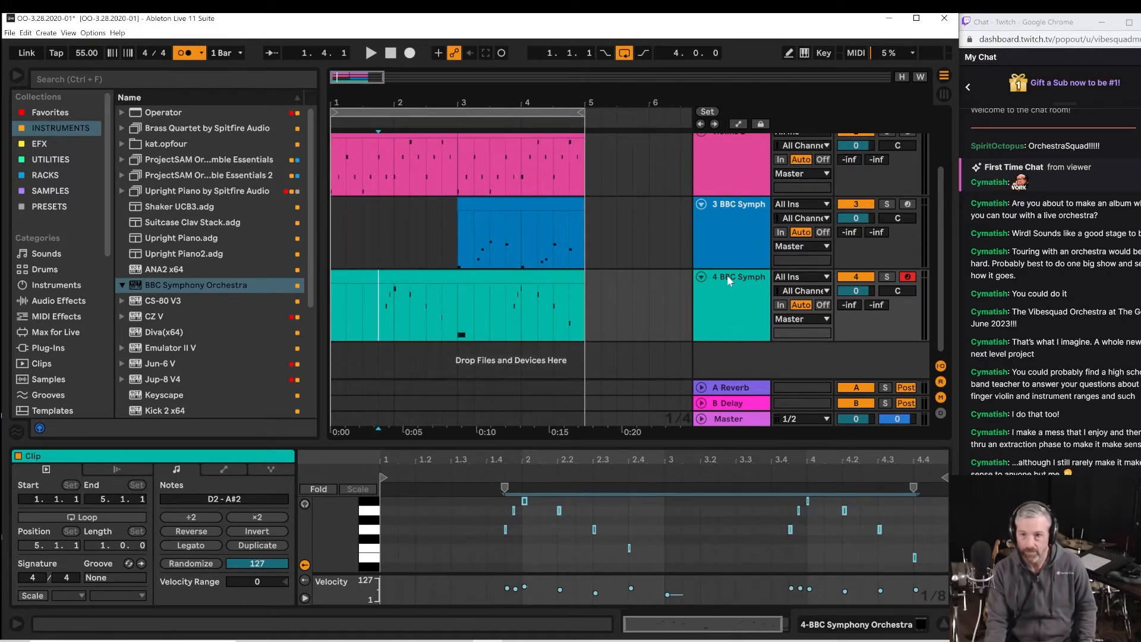
scroll(672, 220, "up", 4)
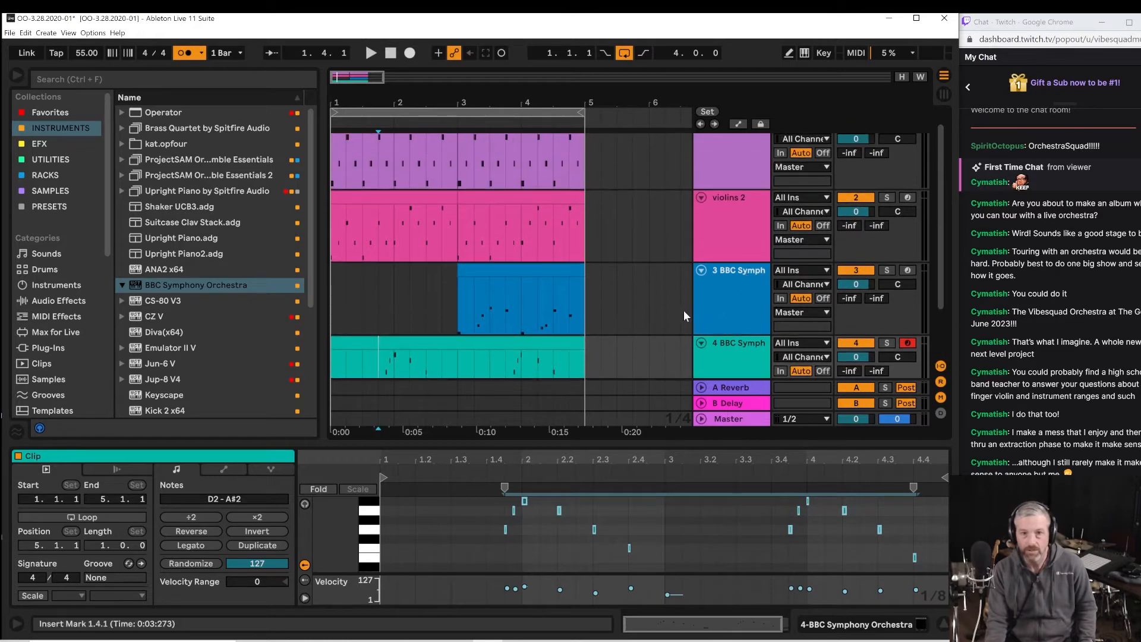
left_click(733, 298)
right_click(734, 298)
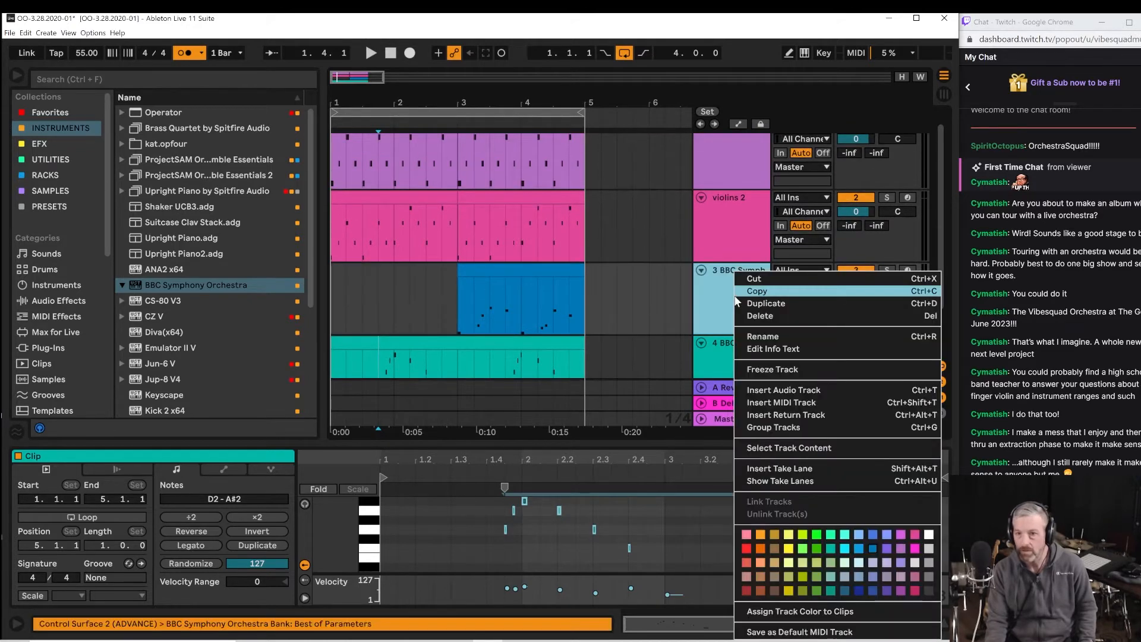
key("Escape")
right_click(755, 333)
left_click(747, 333)
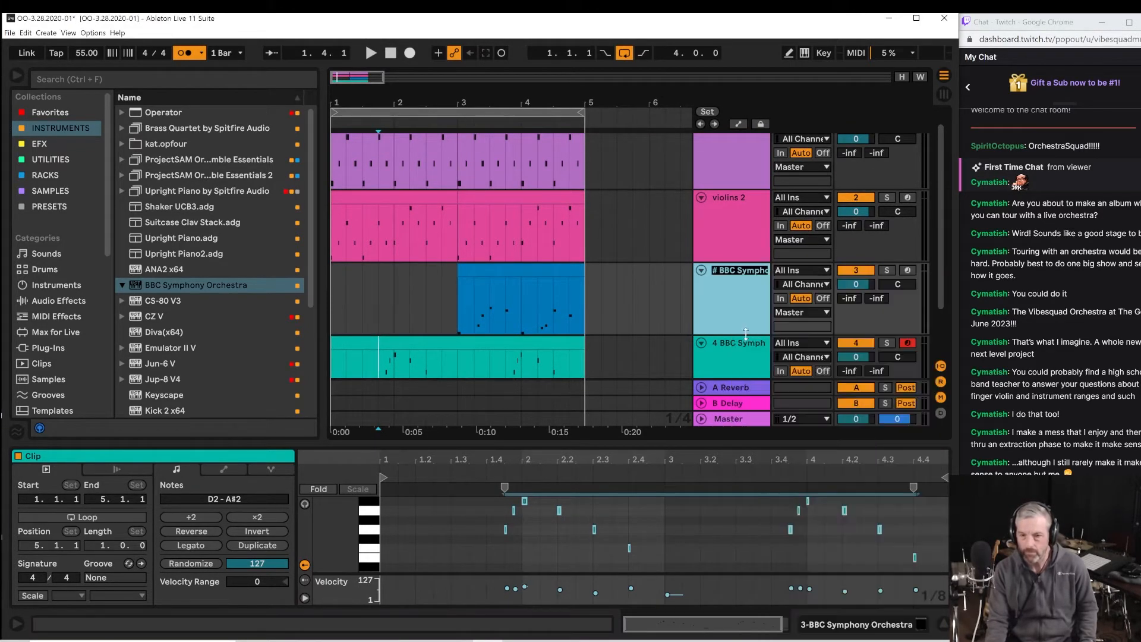
type("cello")
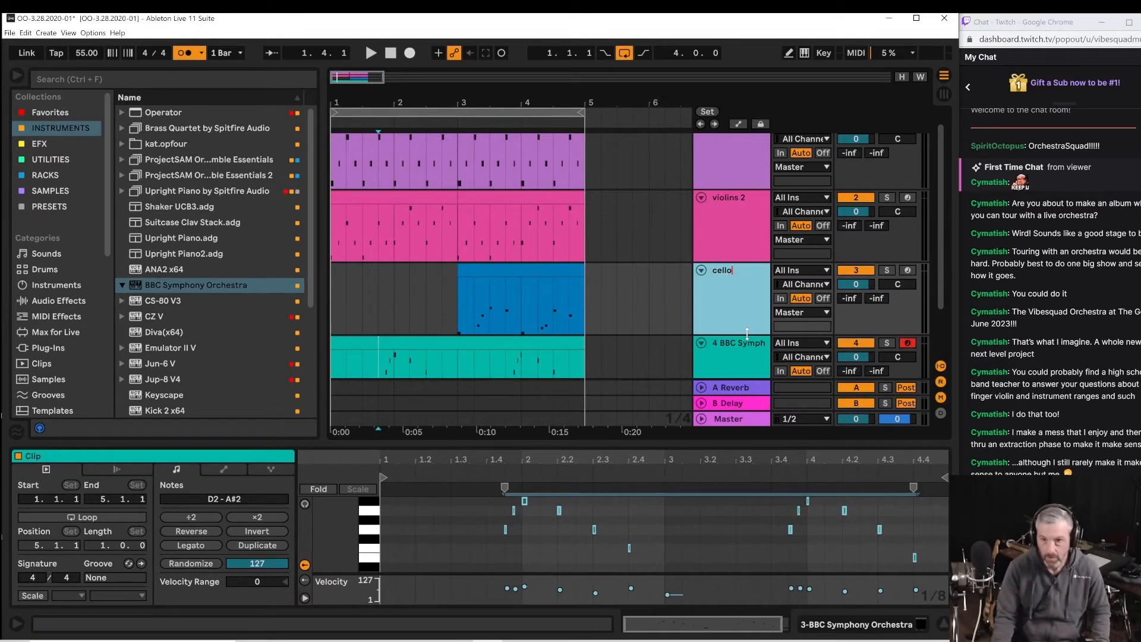
Rename the fourth BBC Symphony Orchestra track as horns.
left_click(743, 348)
right_click(744, 345)
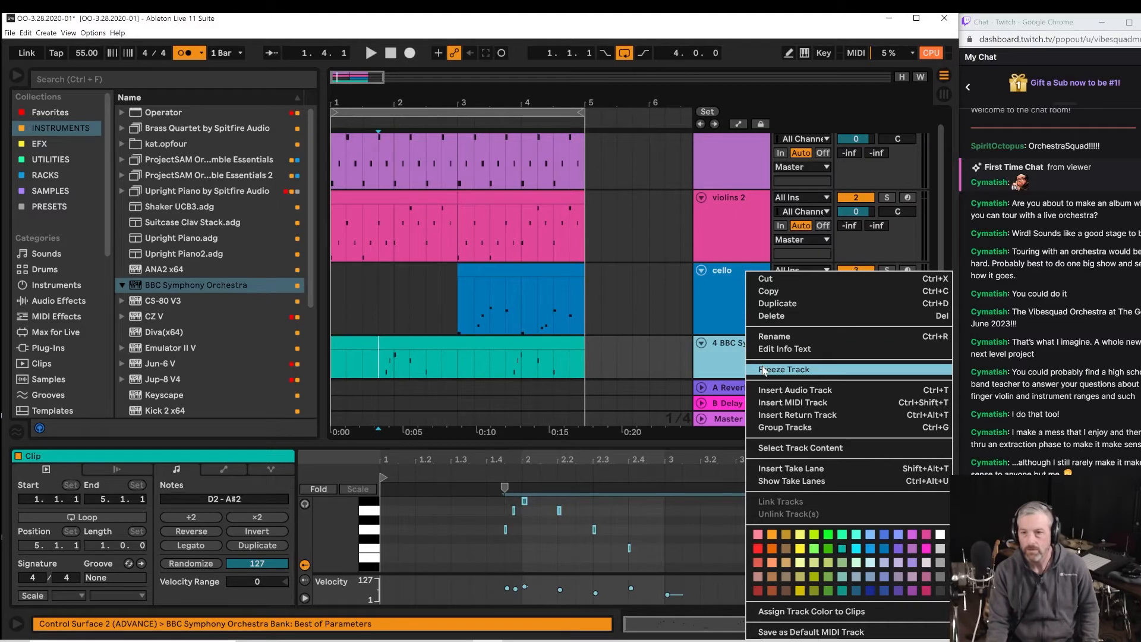
left_click(765, 337)
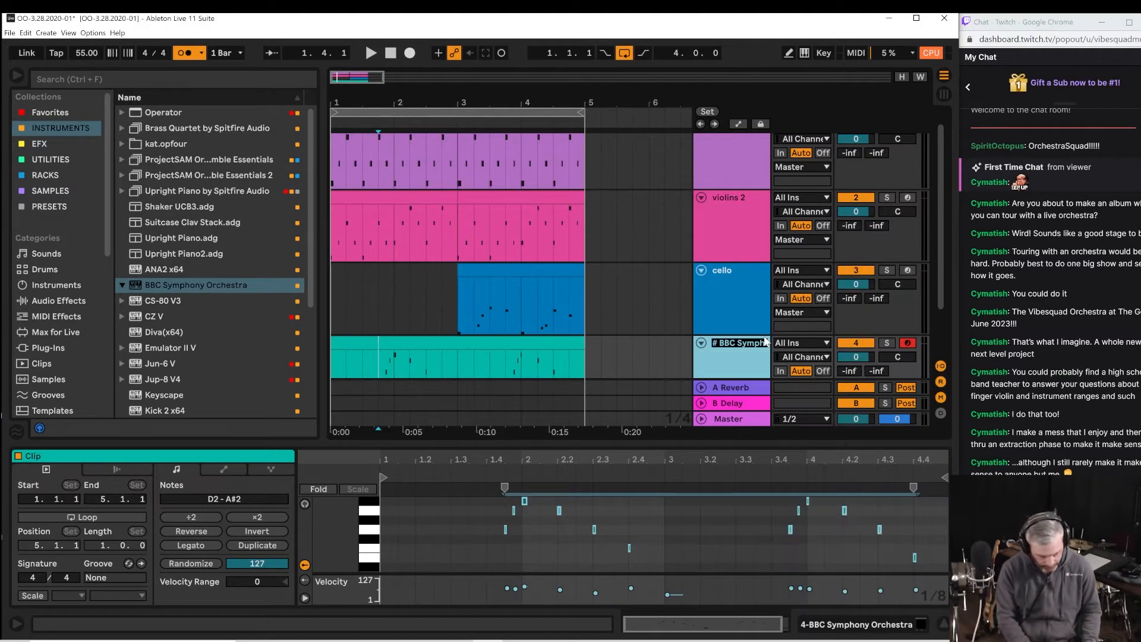
type("horns")
key("Return")
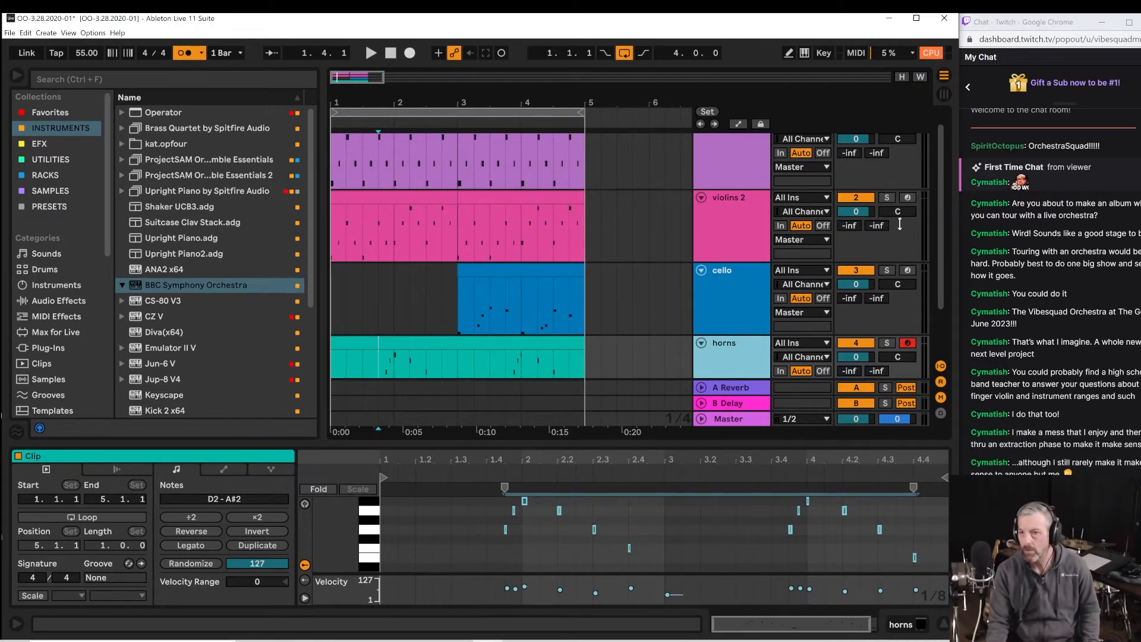
Play the arrangement from 1.4.1 and again from bar 1 to check the quantized horns against the strings.
left_click_drag(938, 219, 945, 278)
key("space")
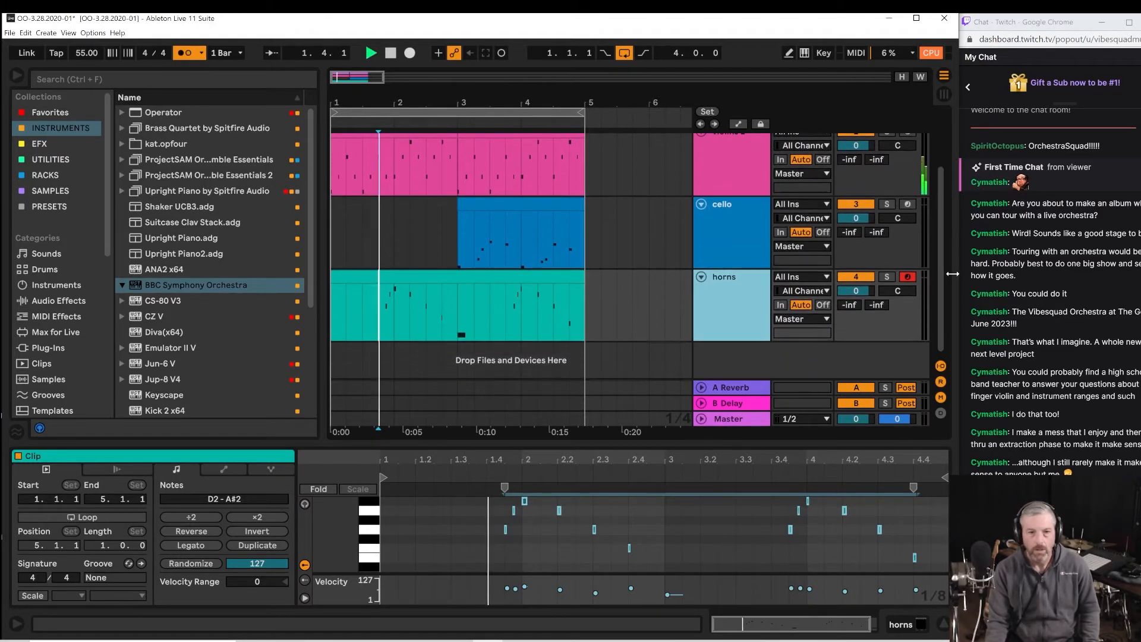
key("space")
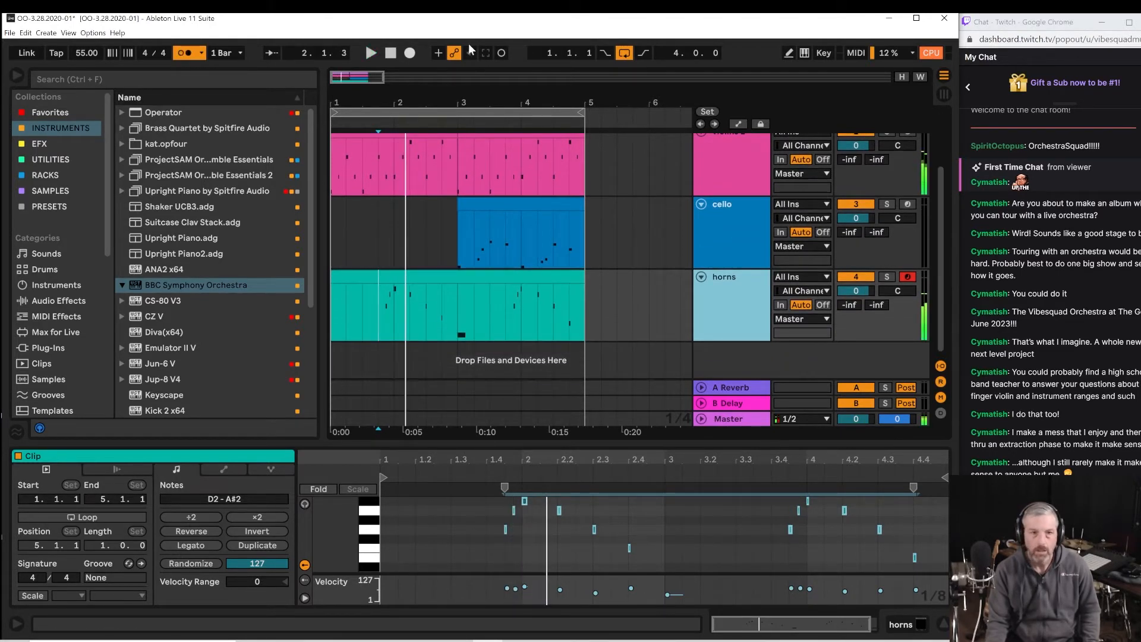
key("space")
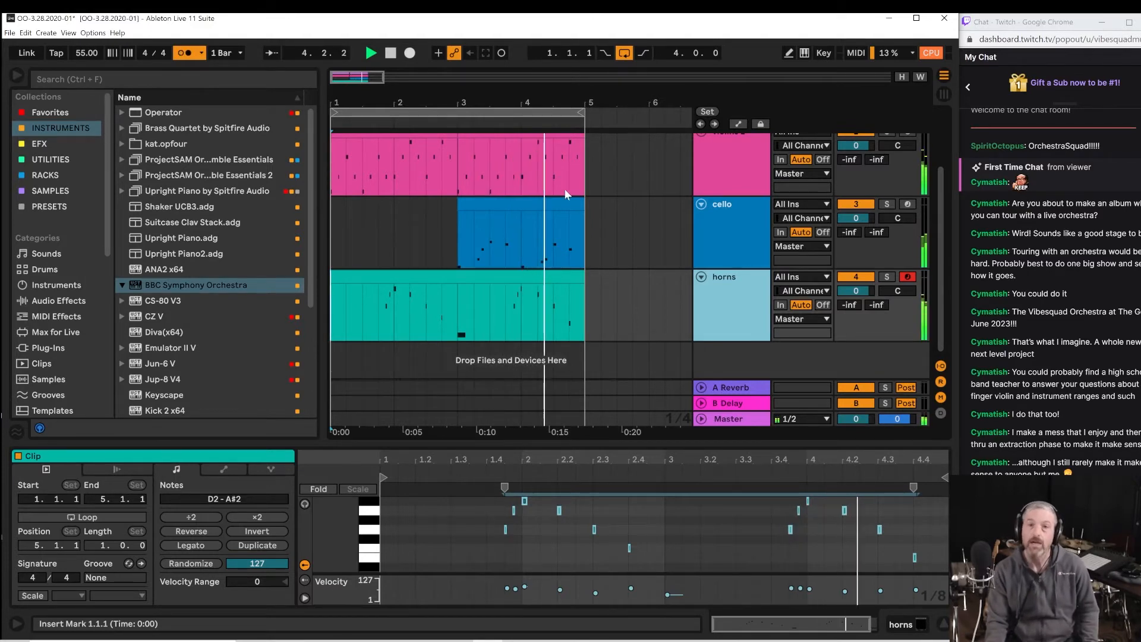
left_click_drag(590, 95, 609, 256)
key("space")
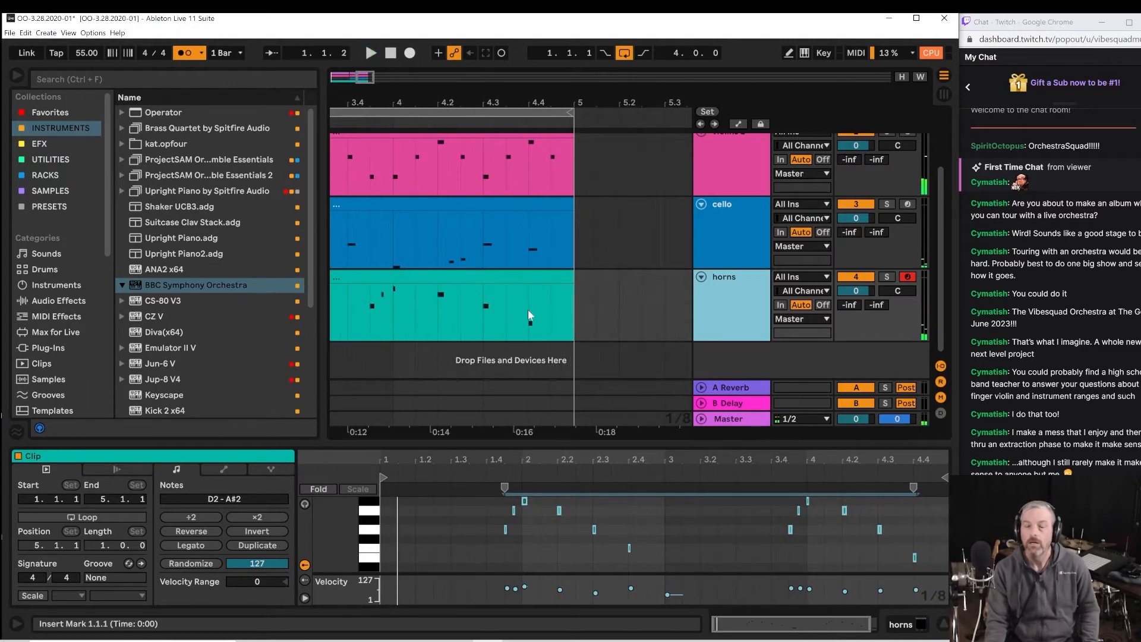
Move the four-bar arrangement loop so it starts at bar 5.
left_click(528, 310)
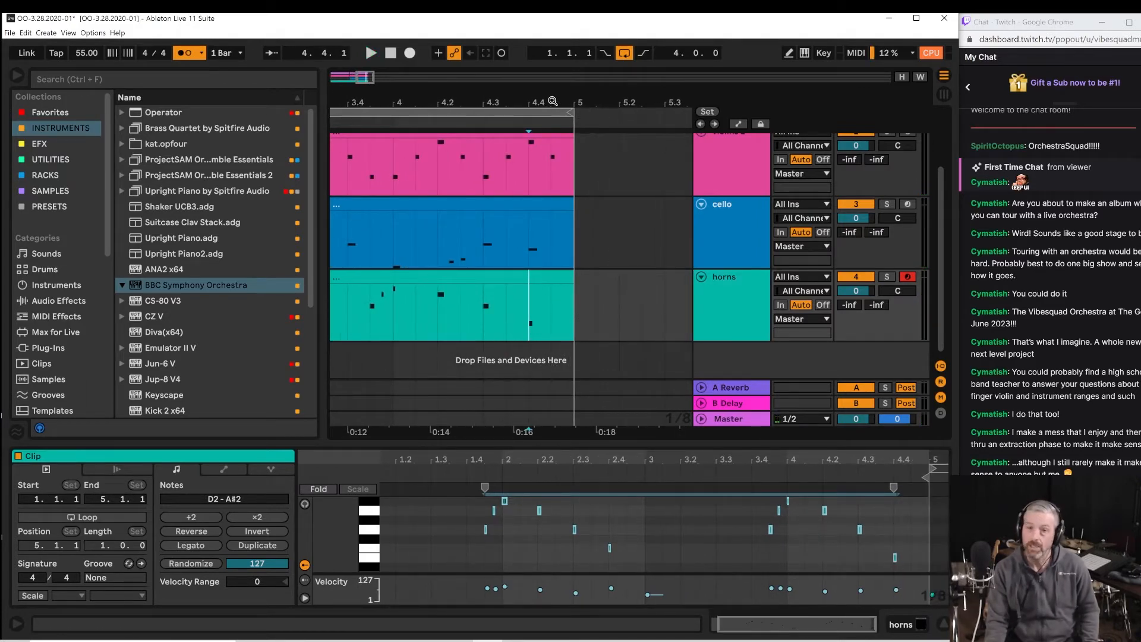
left_click_drag(553, 101, 553, 22)
left_click_drag(367, 111, 489, 95)
Insert empty one-bar MIDI clips at bar 5 on the violins 1, violins 2, cello and horns tracks.
scroll(584, 323, "up", 2)
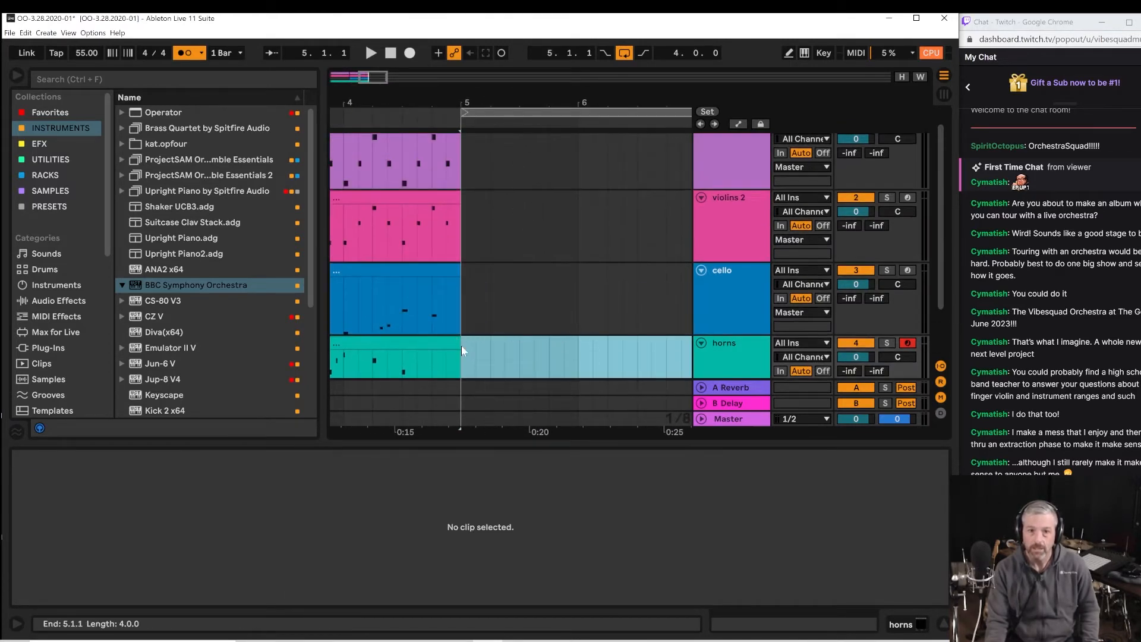
left_click_drag(457, 345, 577, 134)
right_click(548, 159)
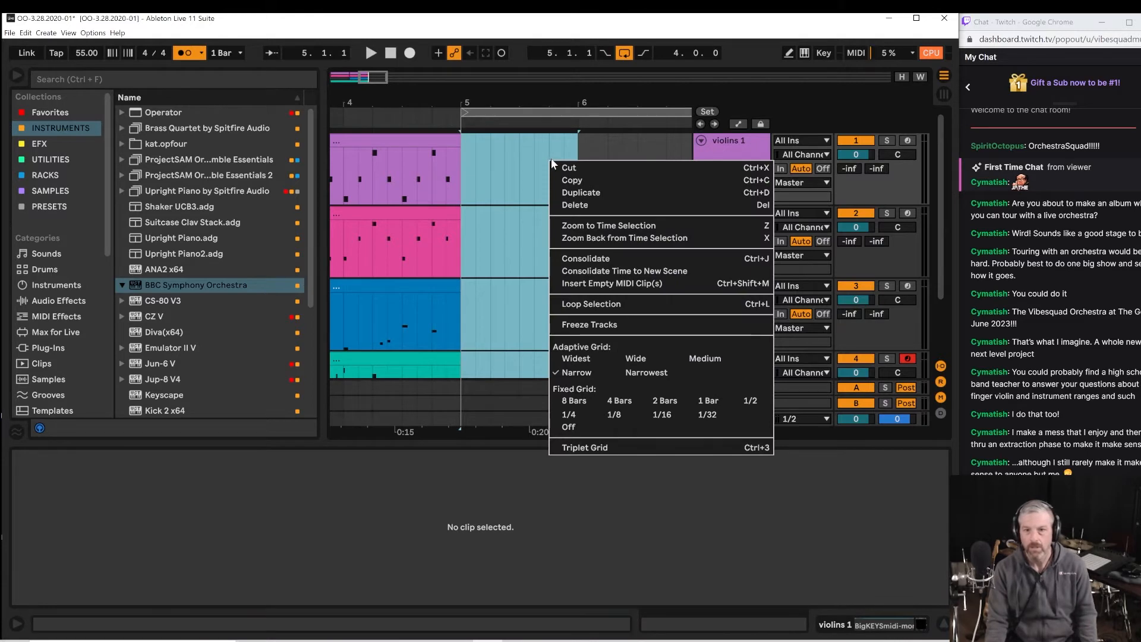
left_click(551, 106)
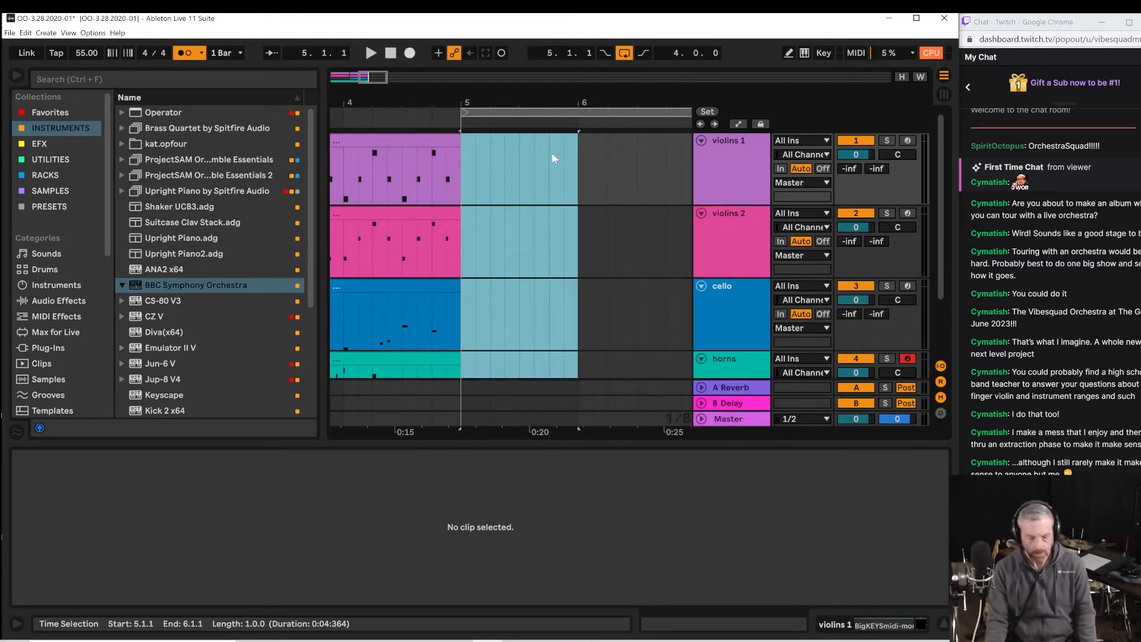
key("ctrl+shift+m")
Play the arrangement from bar 3 to hear how it leads into the new clips at bar 5.
key("space")
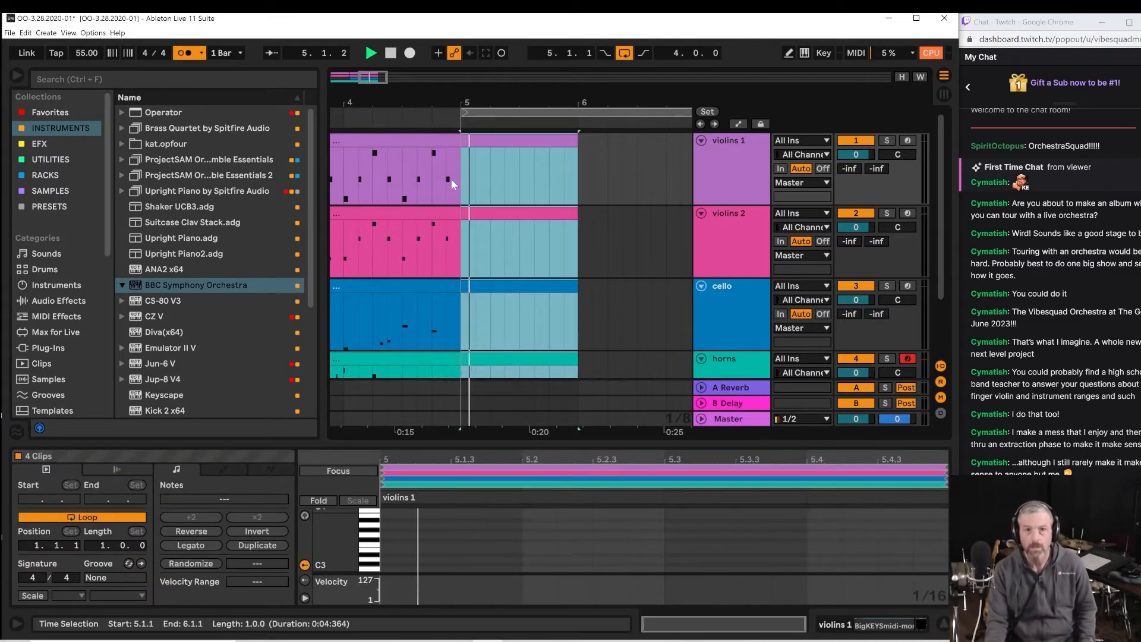
left_click(396, 198)
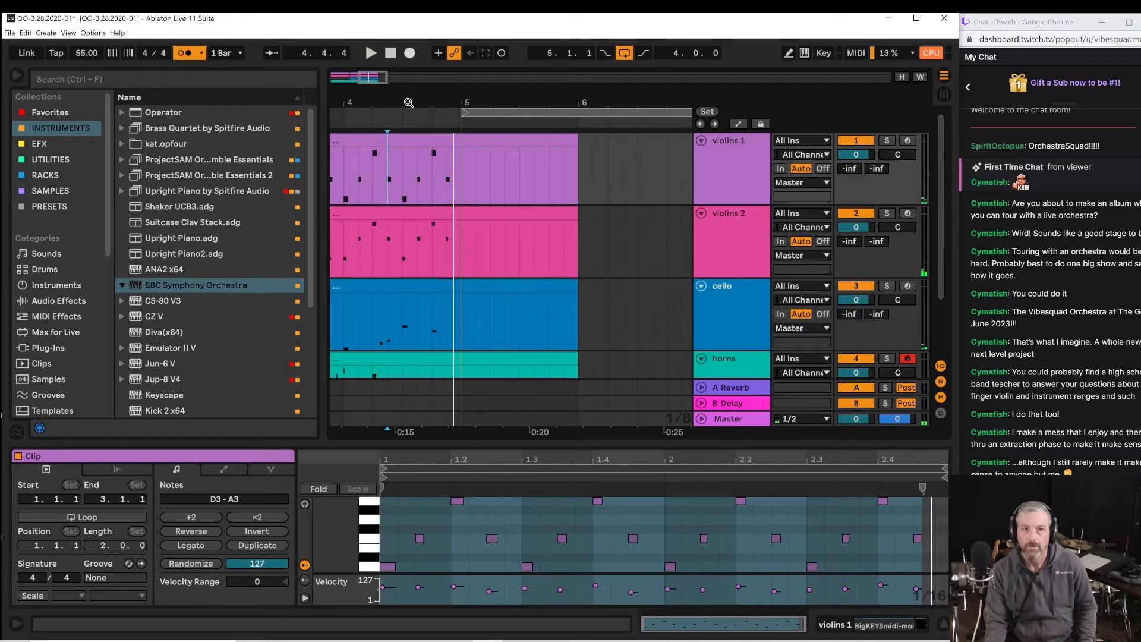
left_click_drag(409, 102, 424, 60)
left_click(398, 183)
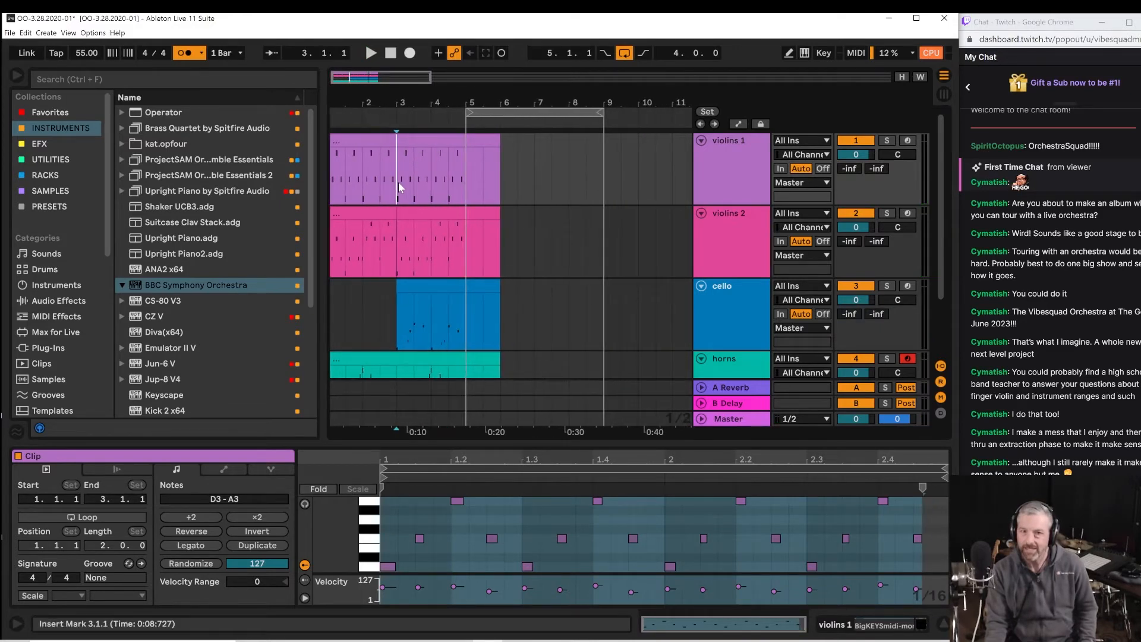
key("space")
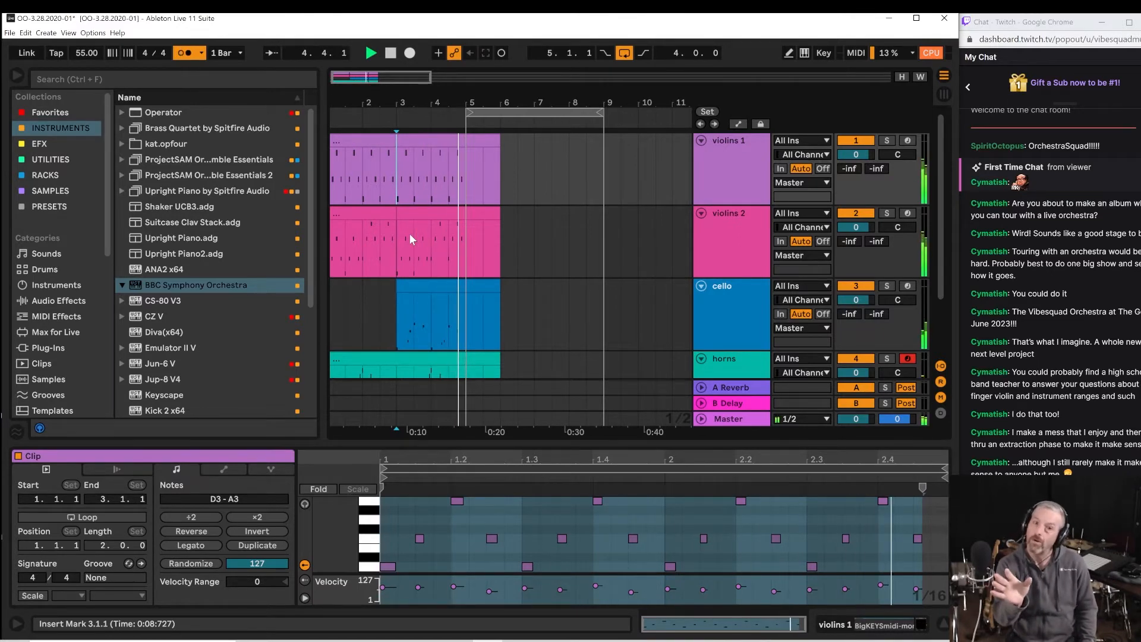
key("space")
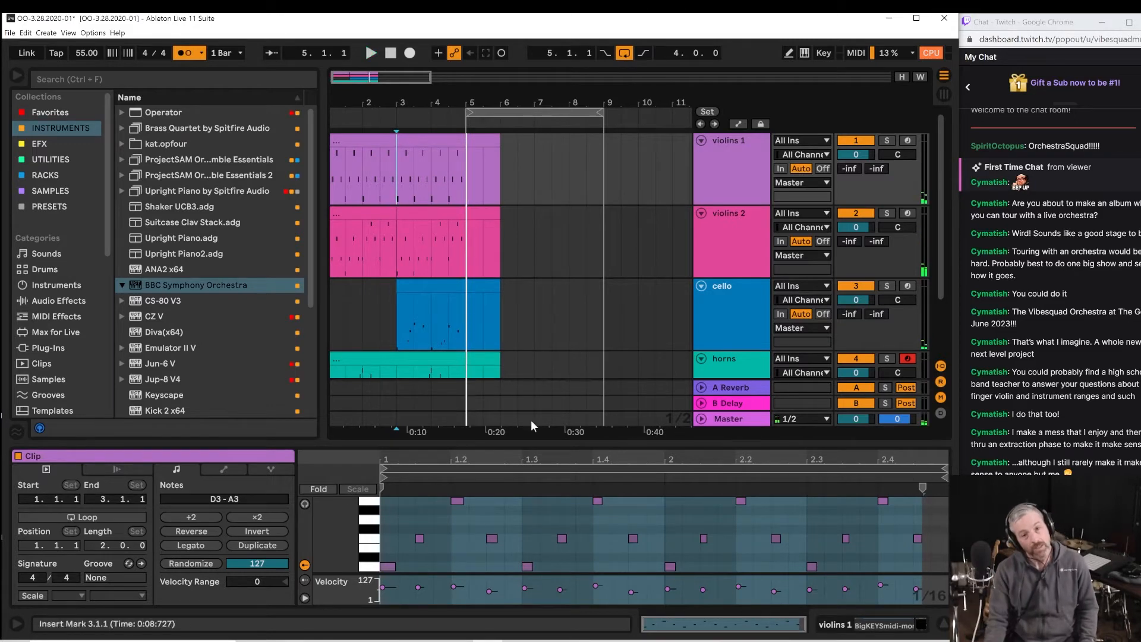
Open the empty horns clip at bar 5 and enlarge its note editor.
scroll(493, 334, "down", 2)
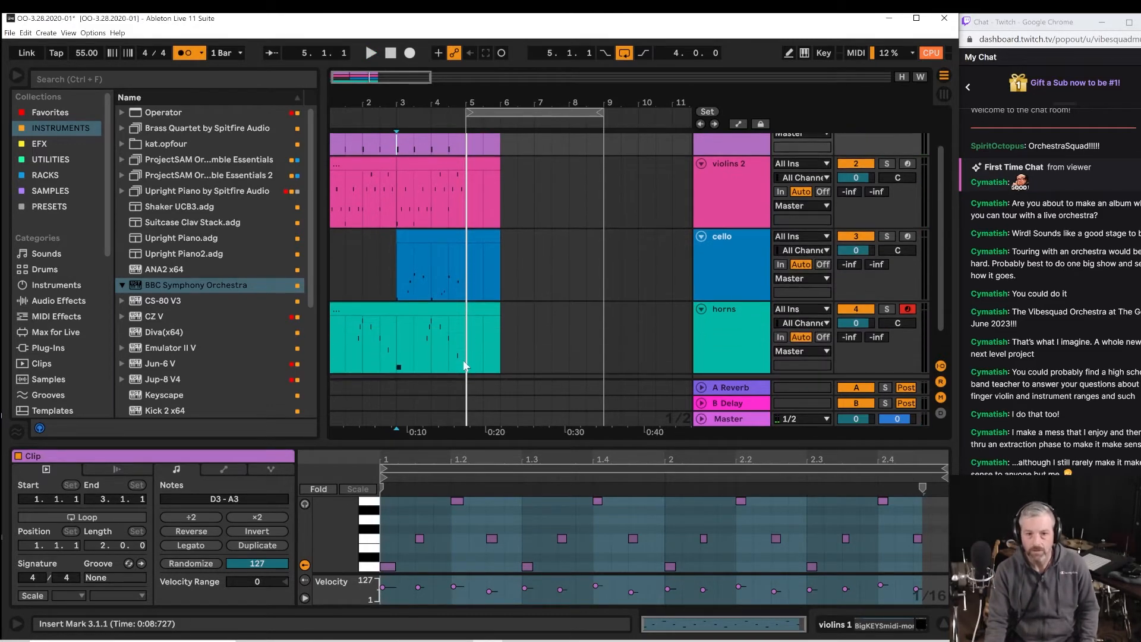
left_click(466, 364)
left_click(474, 319)
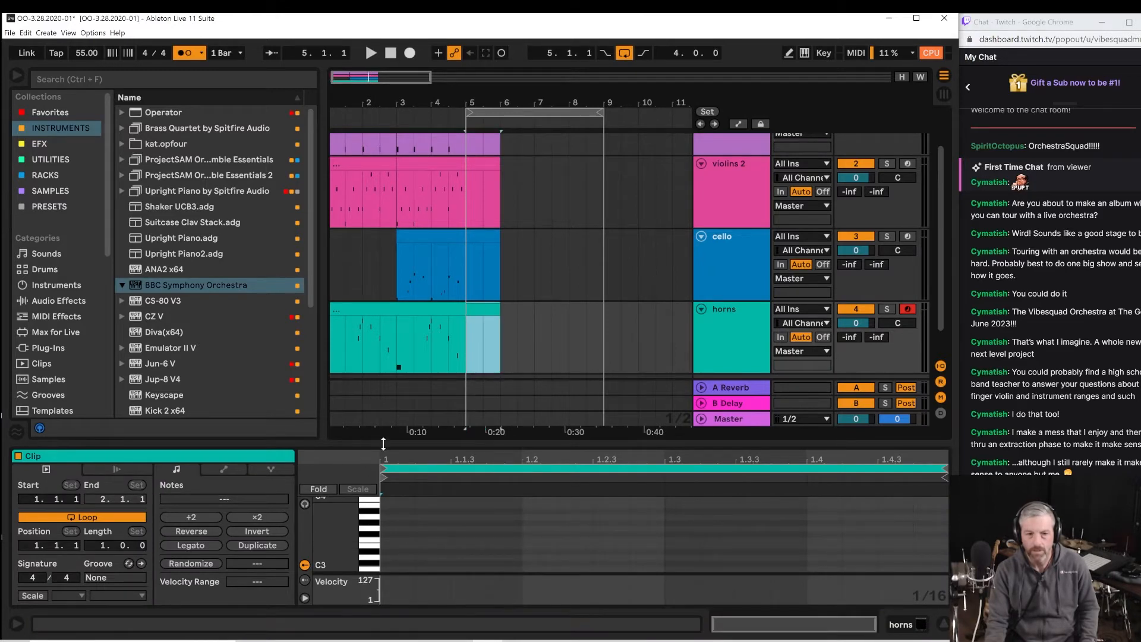
left_click_drag(383, 443, 385, 344)
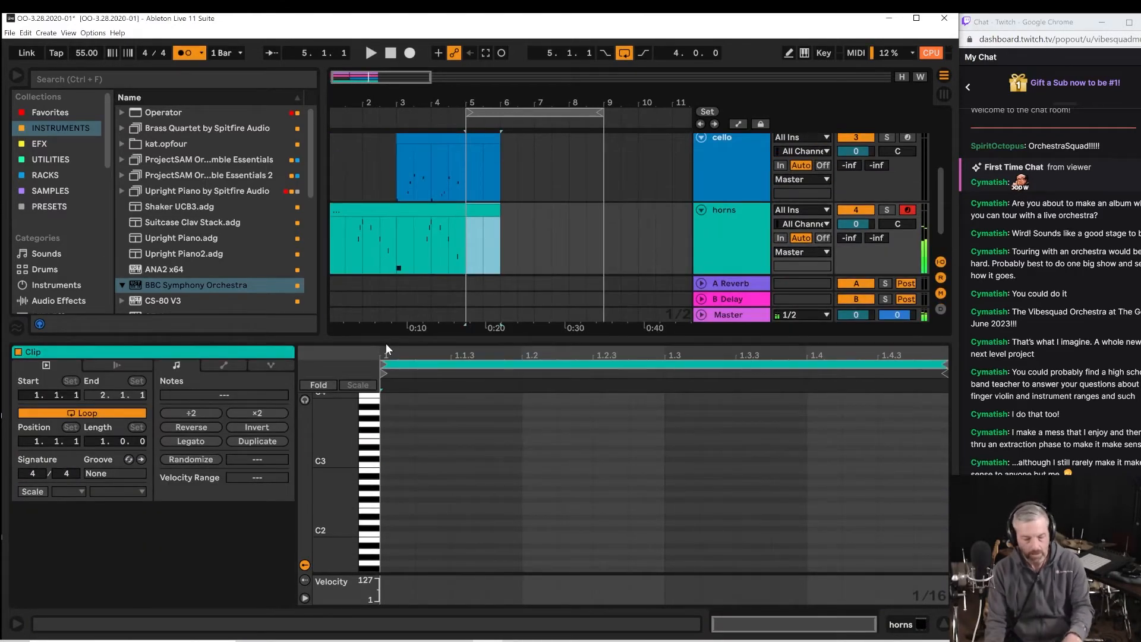
Turn on note preview and step-enter a one-beat F2 note at the start of the horns clip at bar 5.
left_click(400, 526)
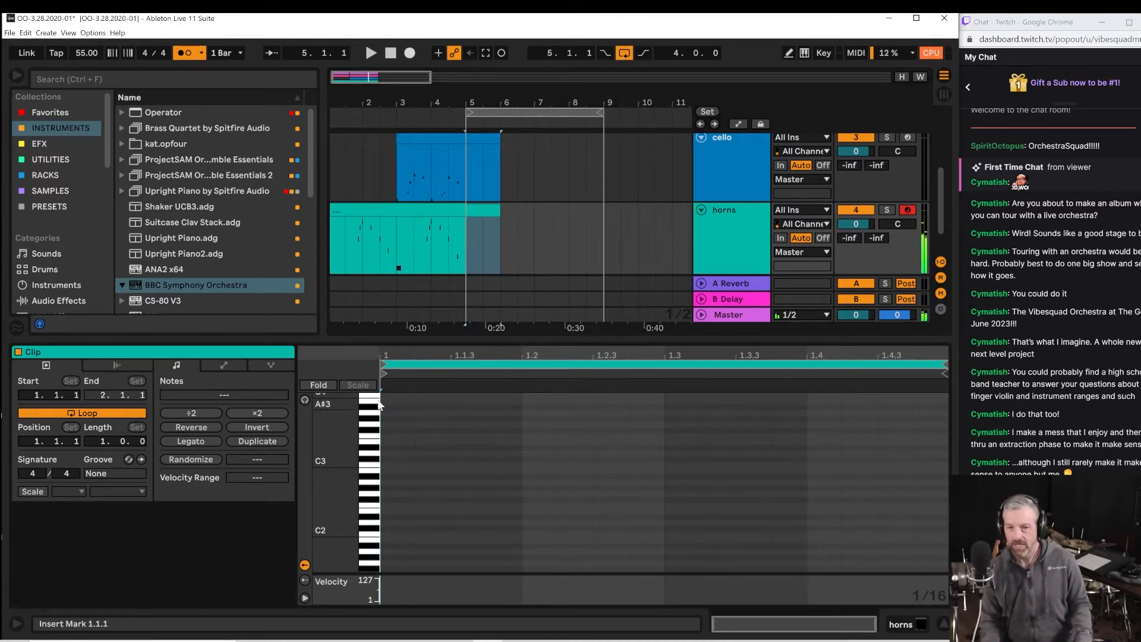
left_click(304, 399)
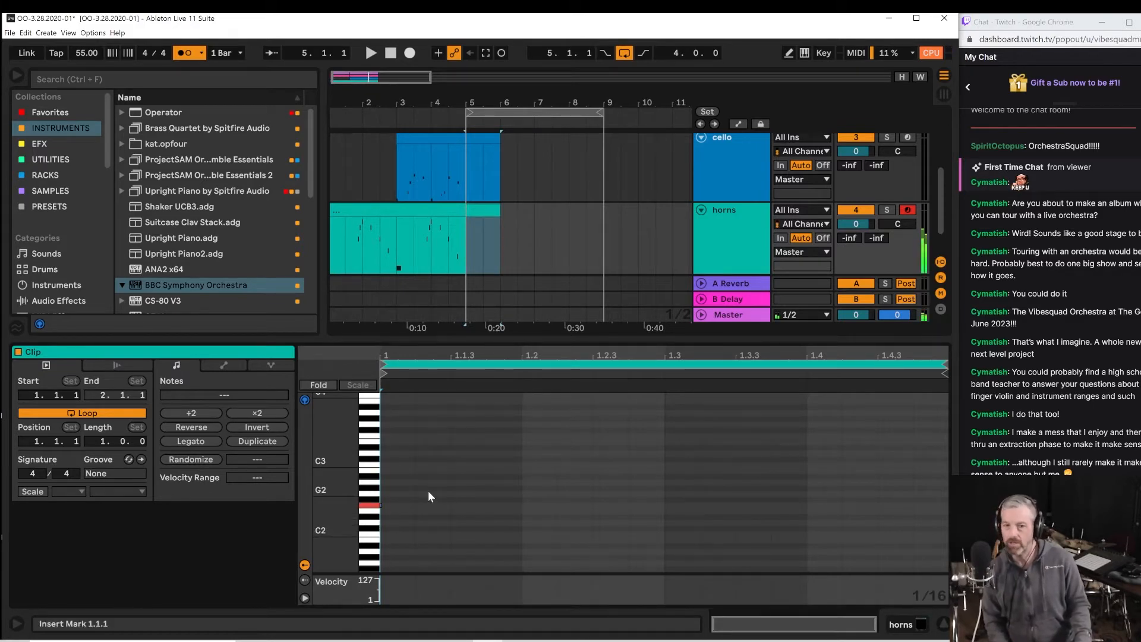
key("Right")
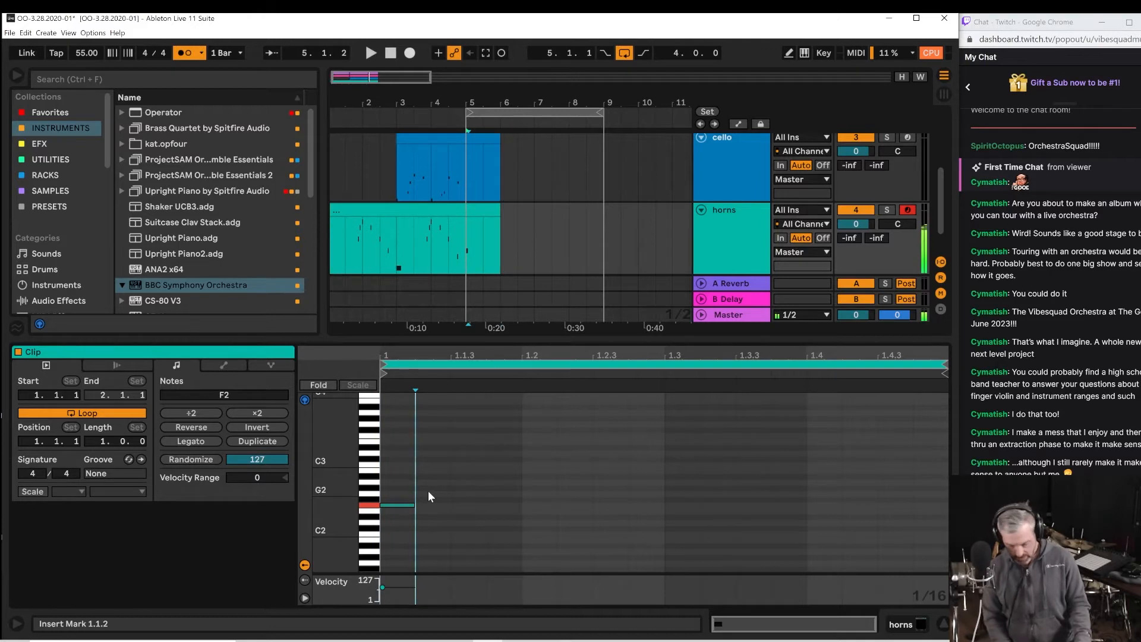
key("Right")
key("Right")
key("Right")
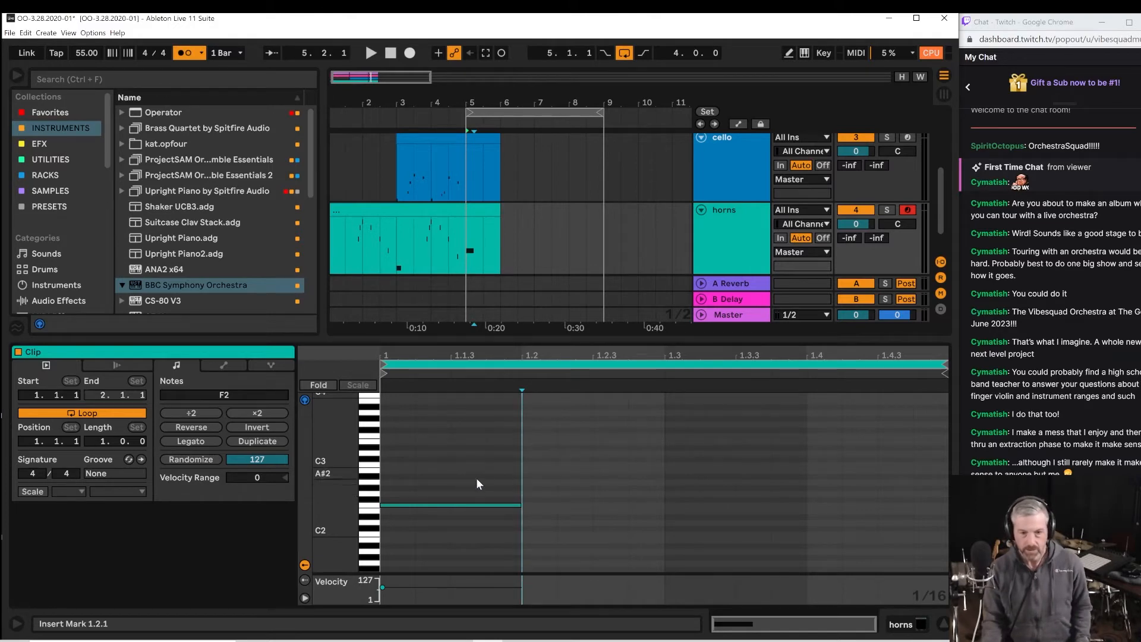
Play the arrangement from bar 4 to hear how it leads into the horn note at bar 5.
left_click(428, 242)
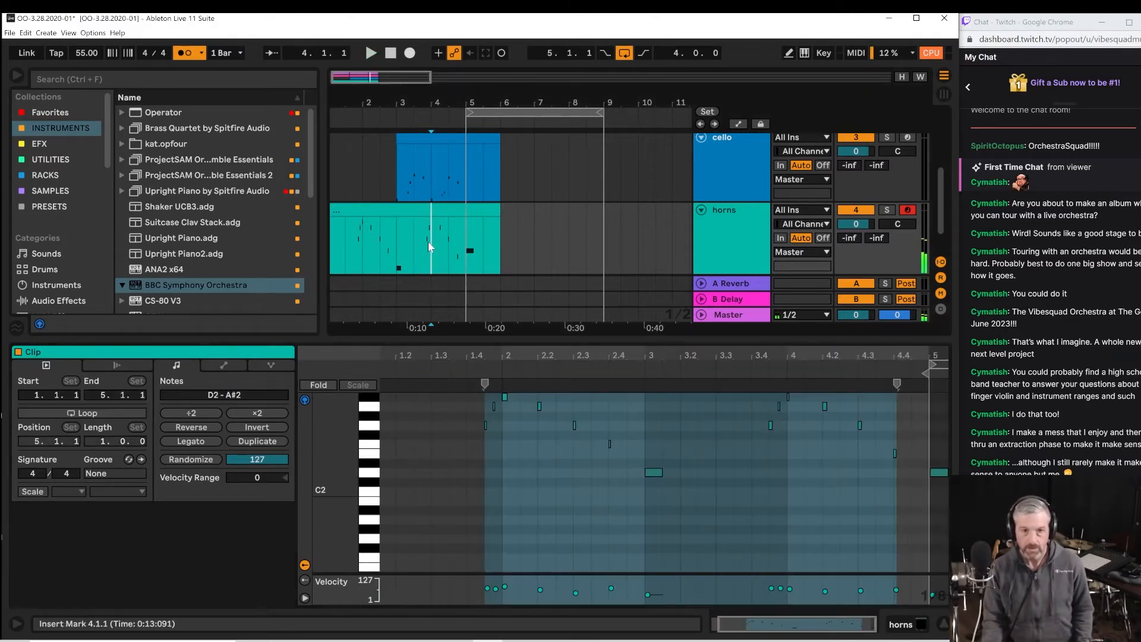
key("space")
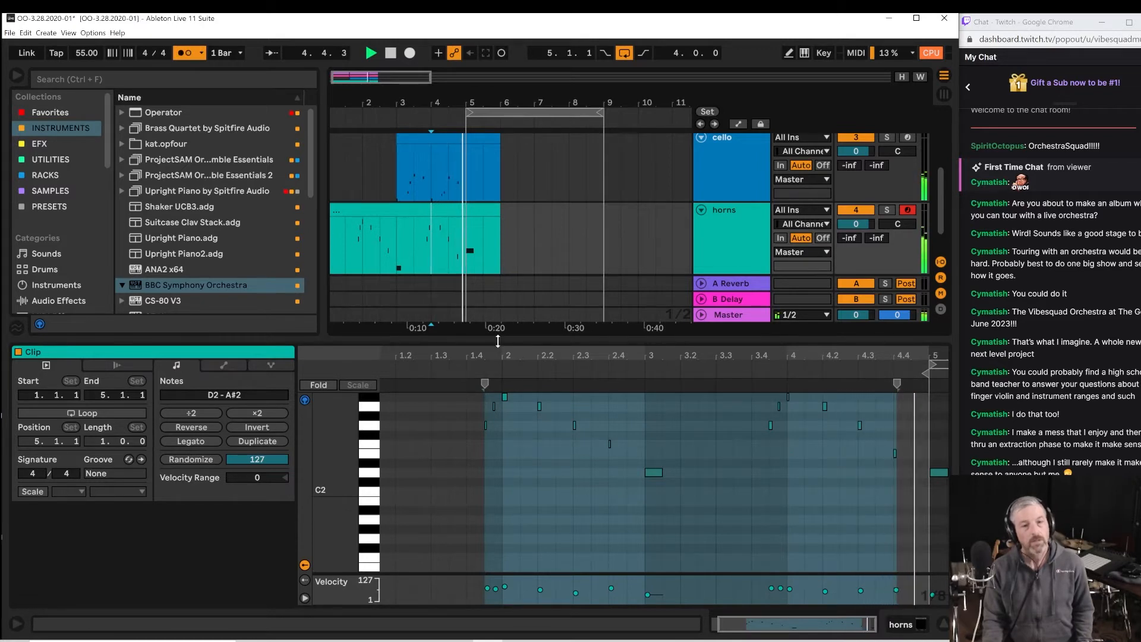
key("space")
Add a BBC Symphony Orchestra instrument on a new track below the horns and unfold that track.
scroll(475, 218, "up", 2)
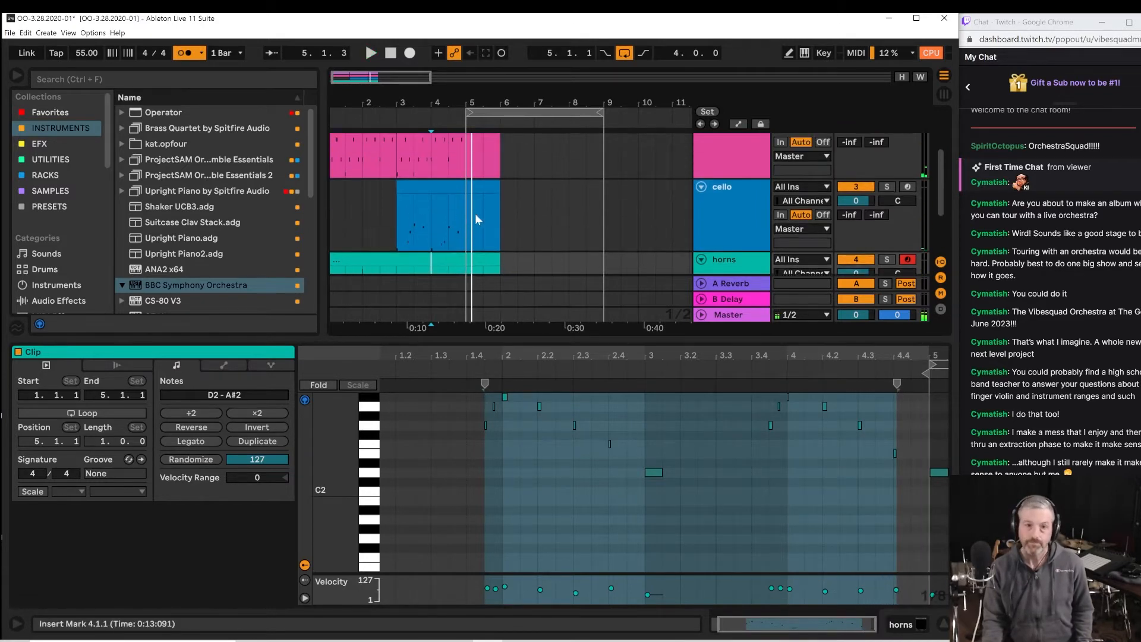
scroll(475, 219, "up", 2)
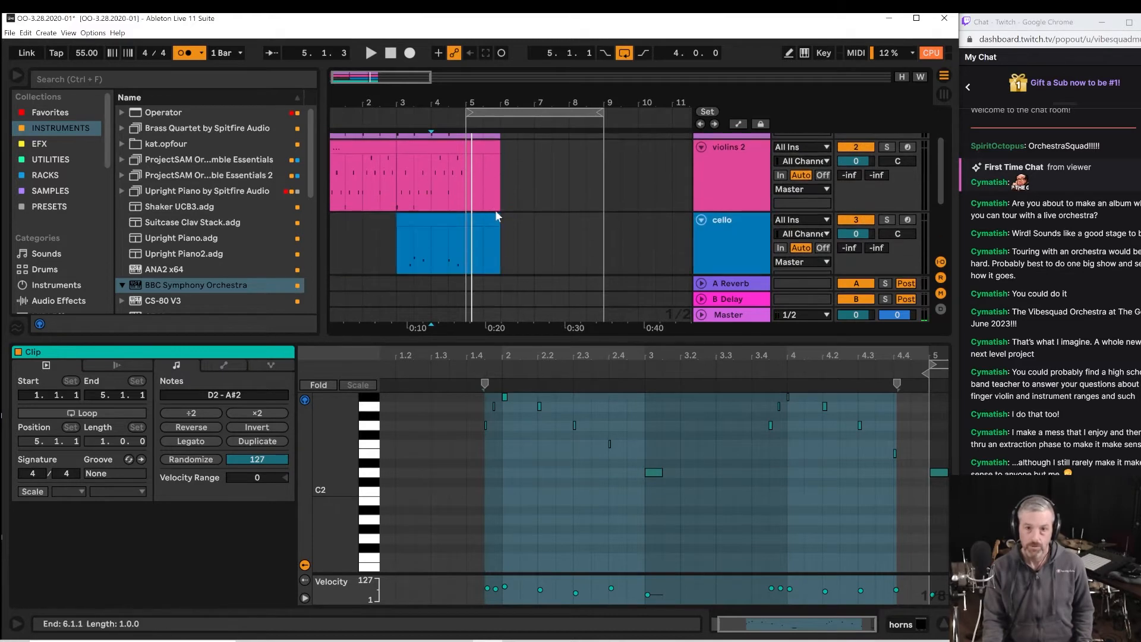
scroll(493, 207, "up", 2)
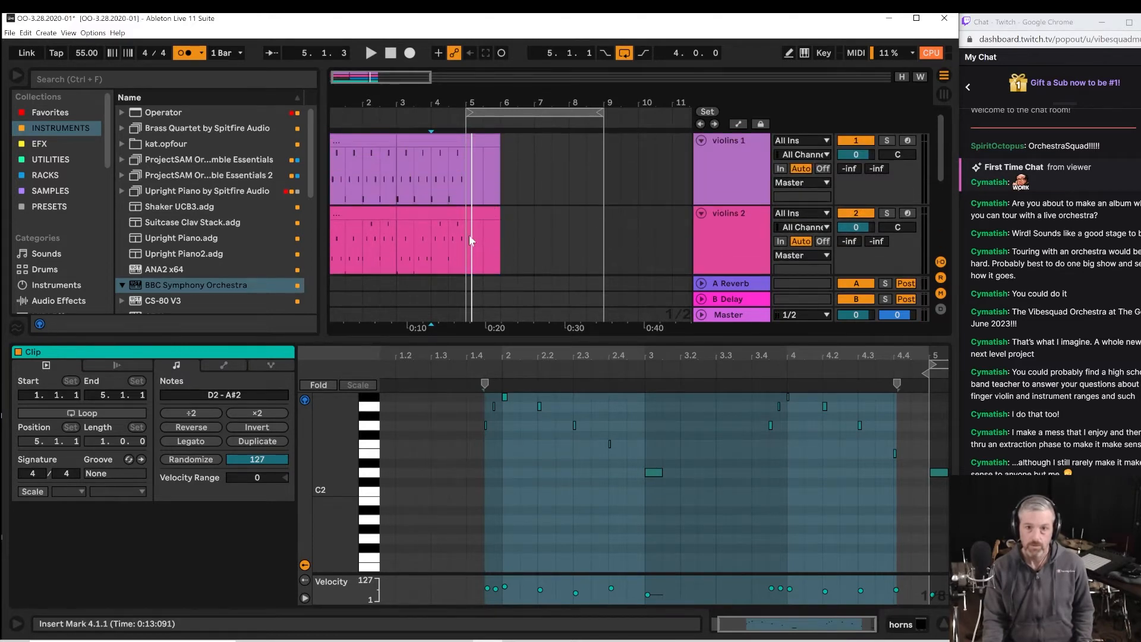
scroll(469, 235, "down", 5)
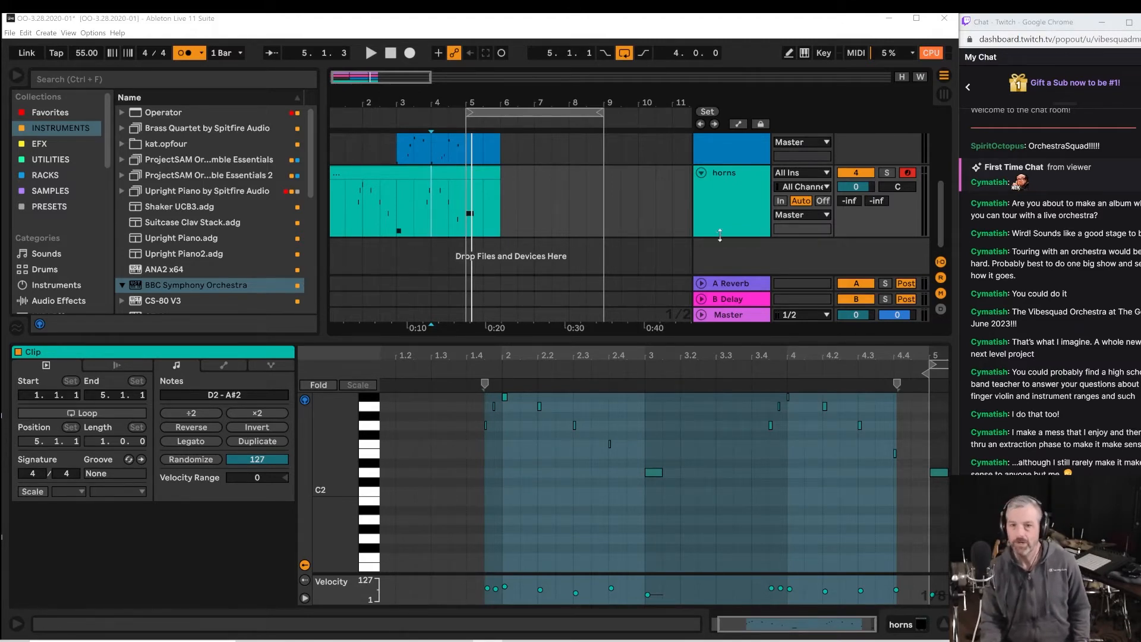
left_click(740, 261)
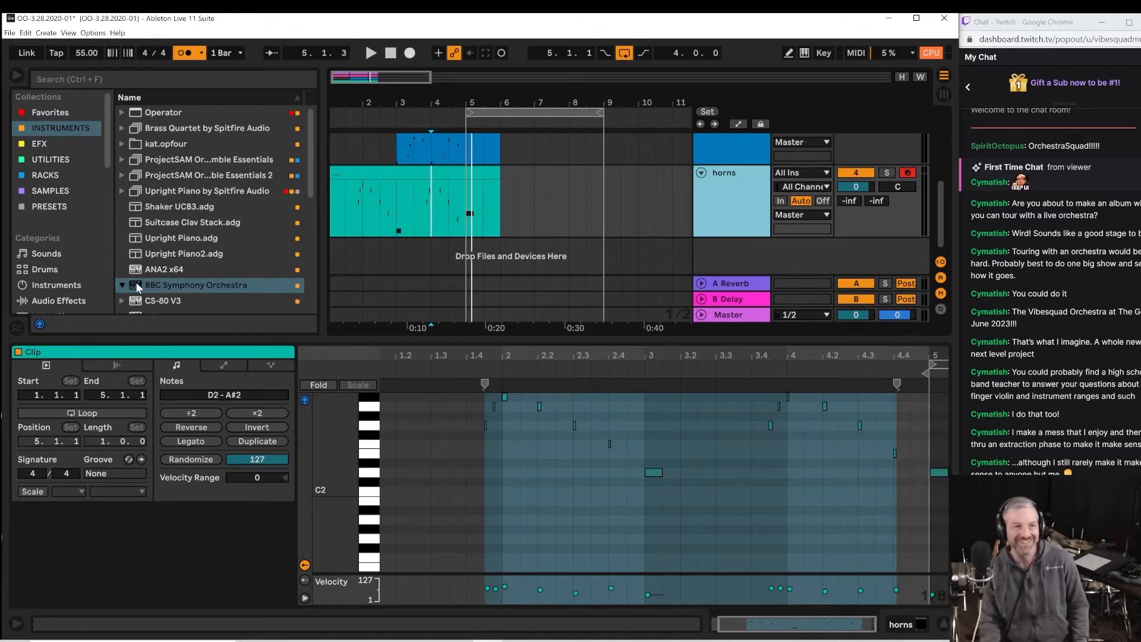
left_click_drag(138, 288, 493, 254)
left_click_drag(612, 252, 612, 252)
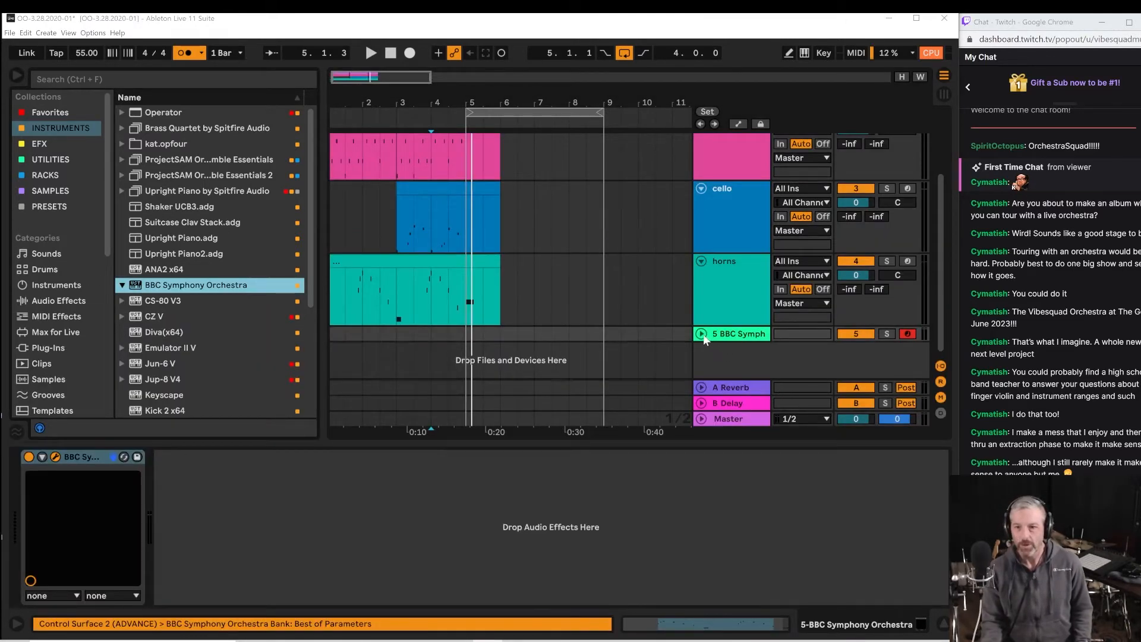
left_click(702, 335)
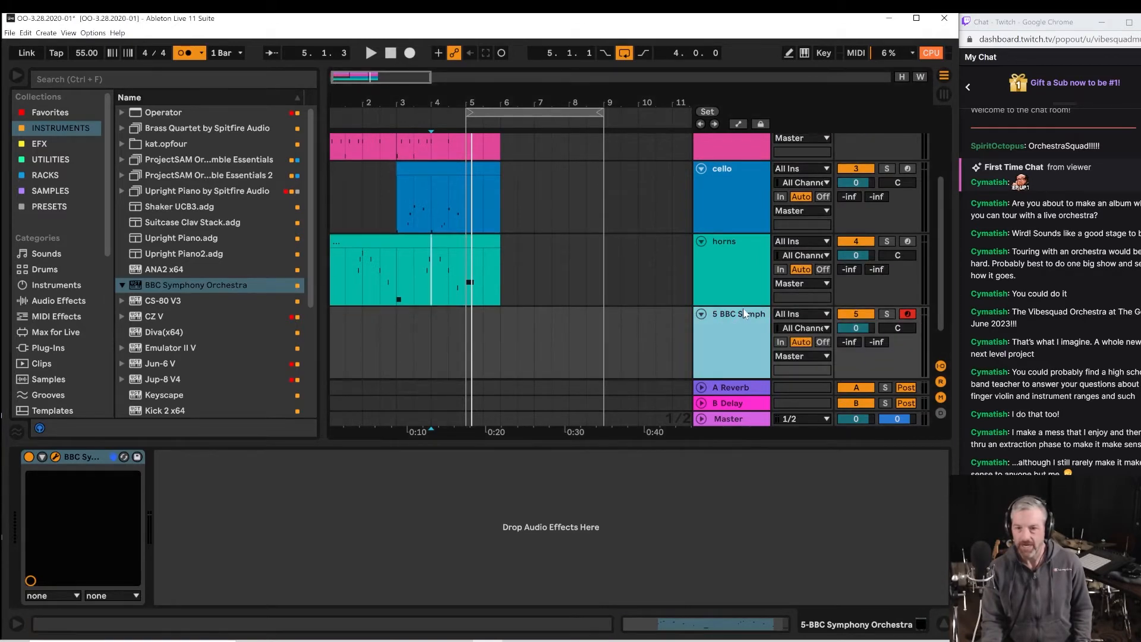
Rename the new track bass and set its BBC Symphony Orchestra instrument to Strings: Basses.
right_click(744, 309)
right_click(726, 315)
left_click(725, 315)
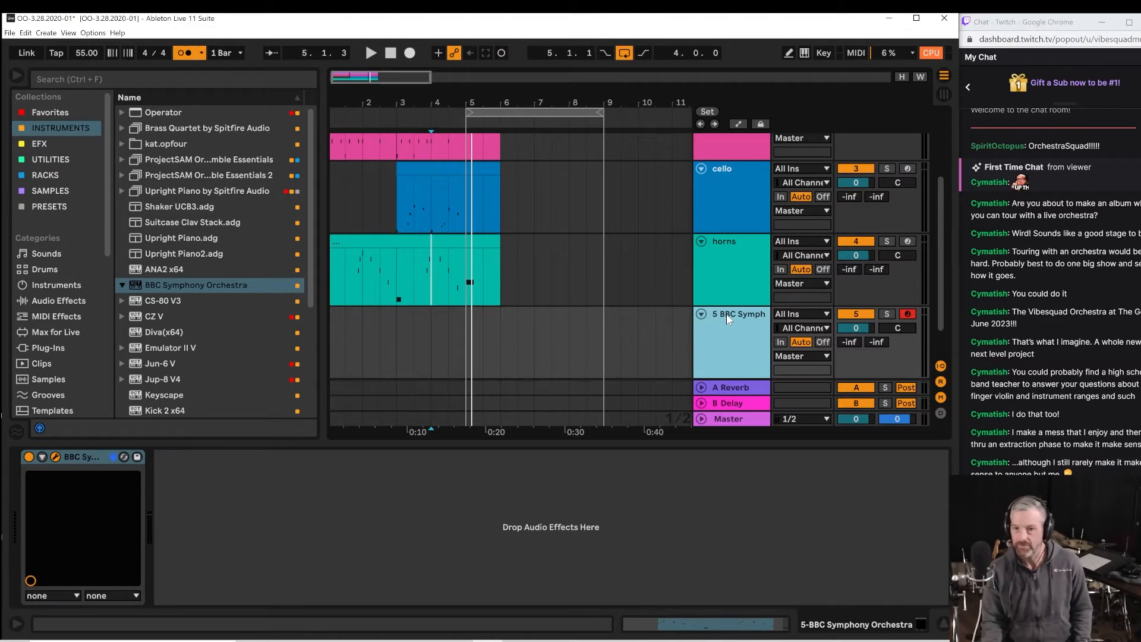
right_click(727, 318)
left_click(754, 336)
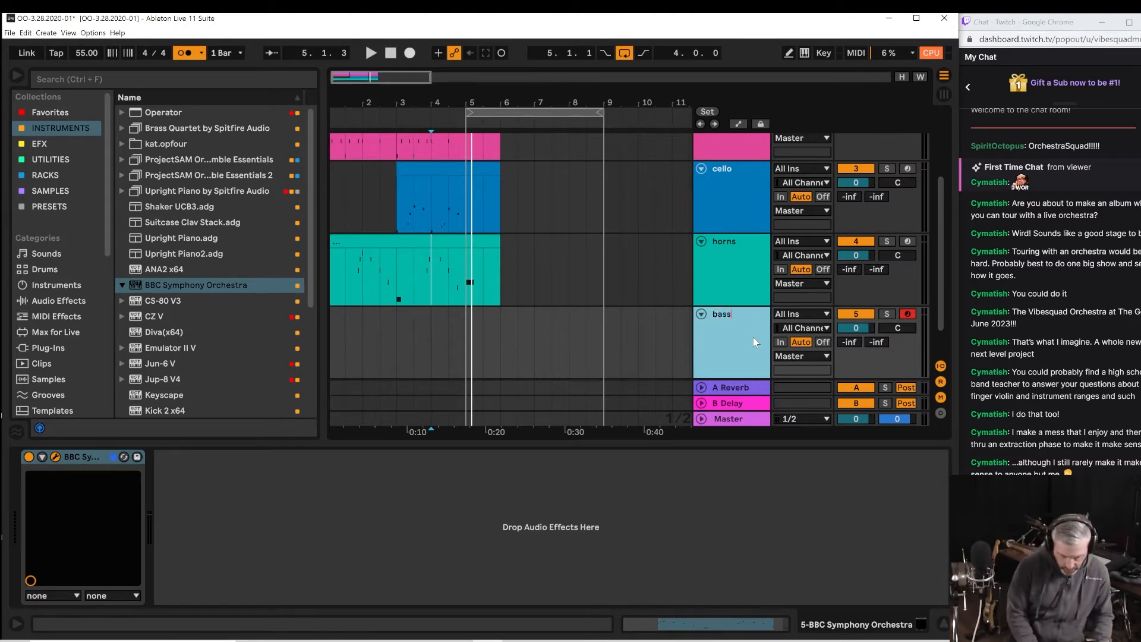
type("bass")
key("Return")
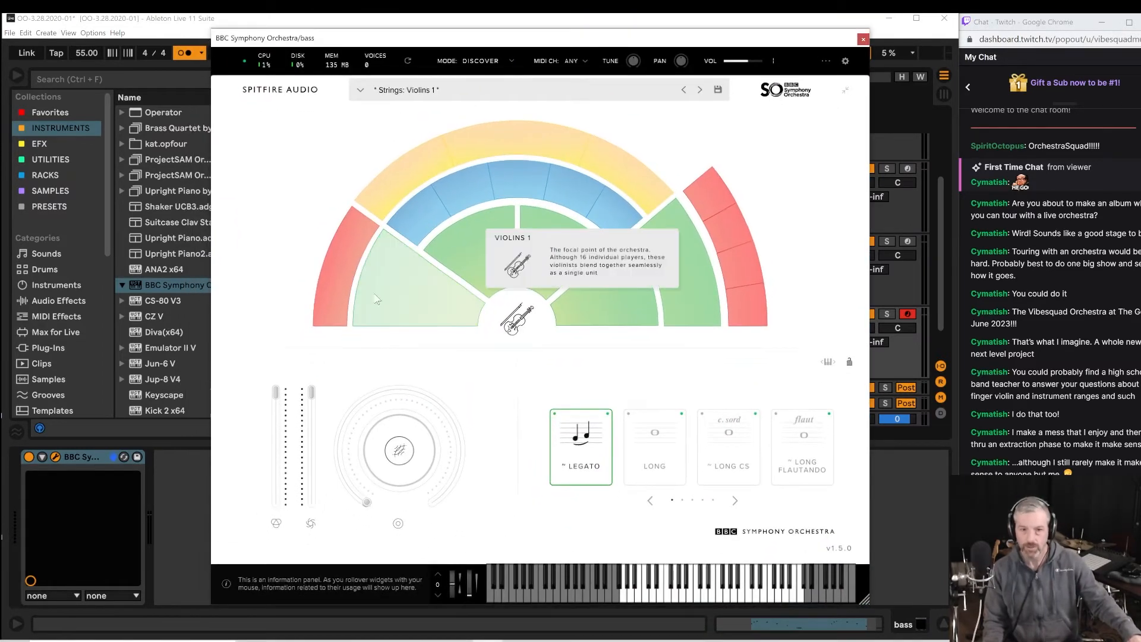
left_click(705, 268)
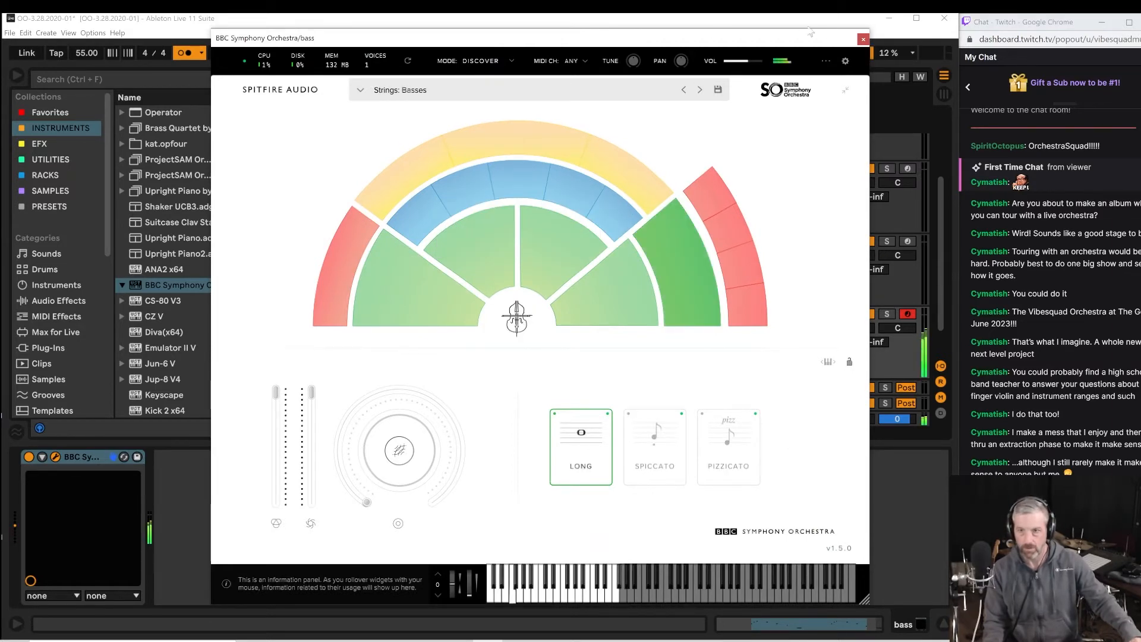
left_click(863, 40)
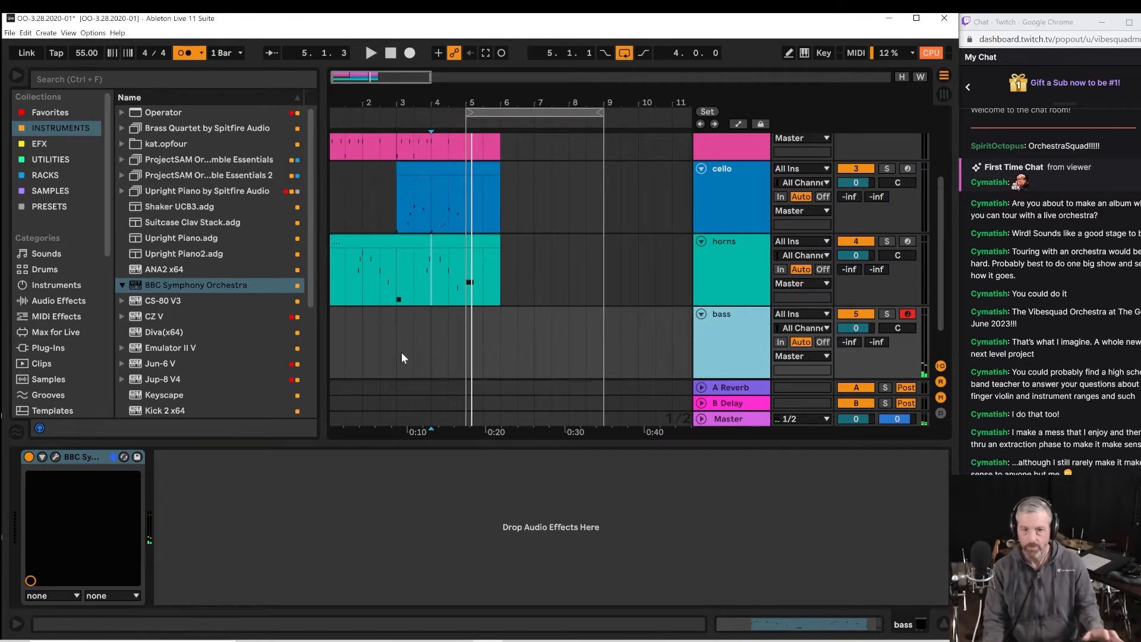
Play a bass note along with the arrangement from the middle of bar 3 and capture it as a MIDI clip at bar 5.
left_click(467, 356)
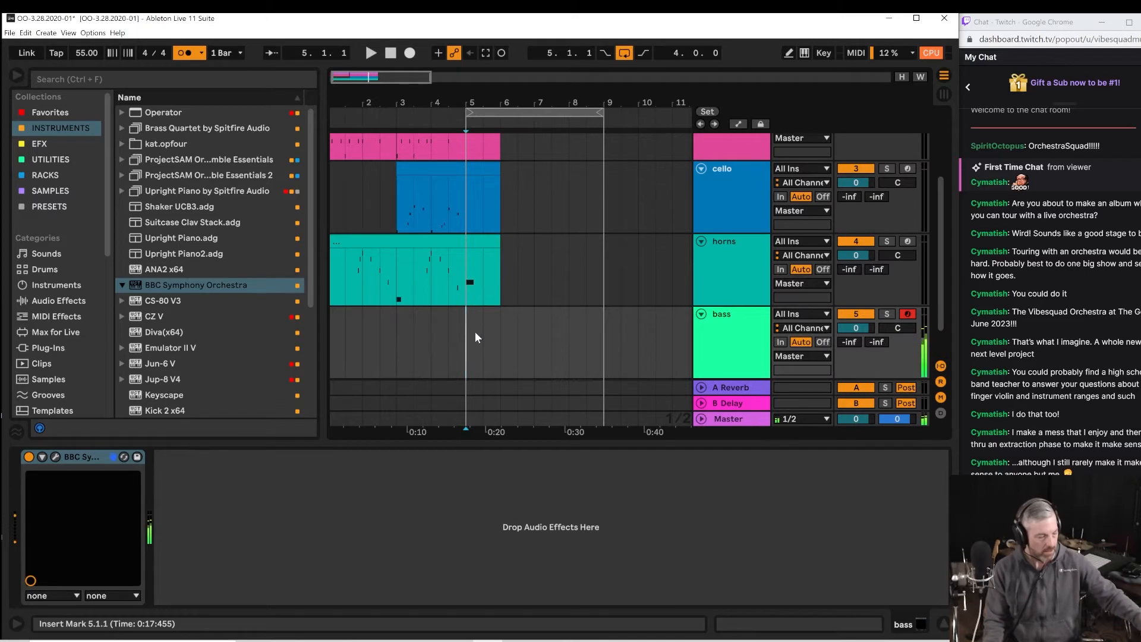
key("space")
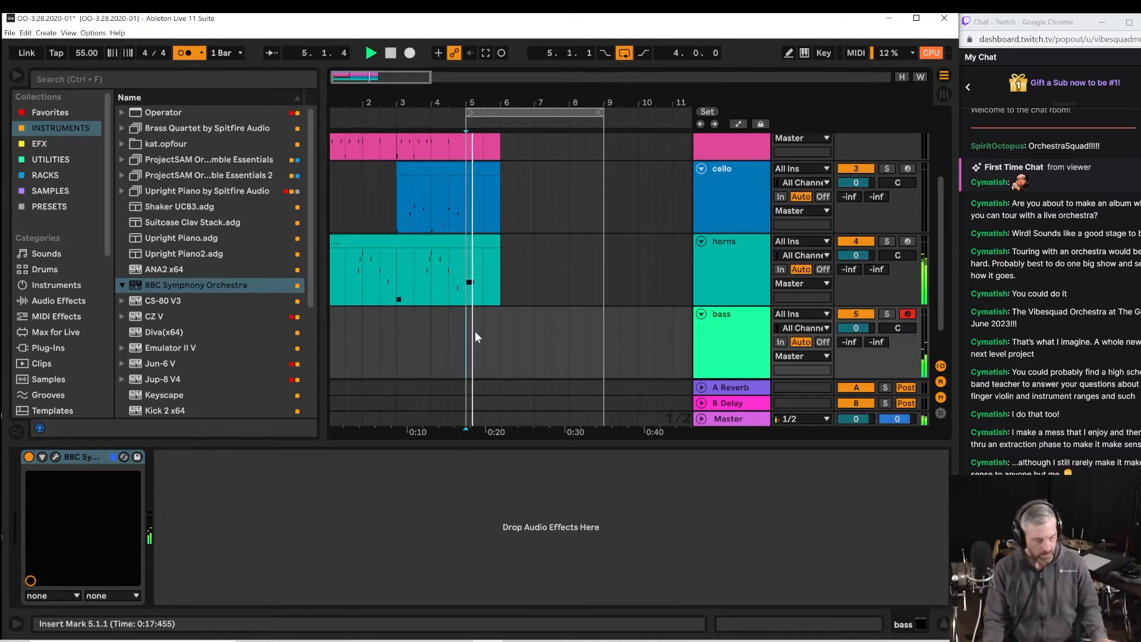
left_click(419, 341)
key("space")
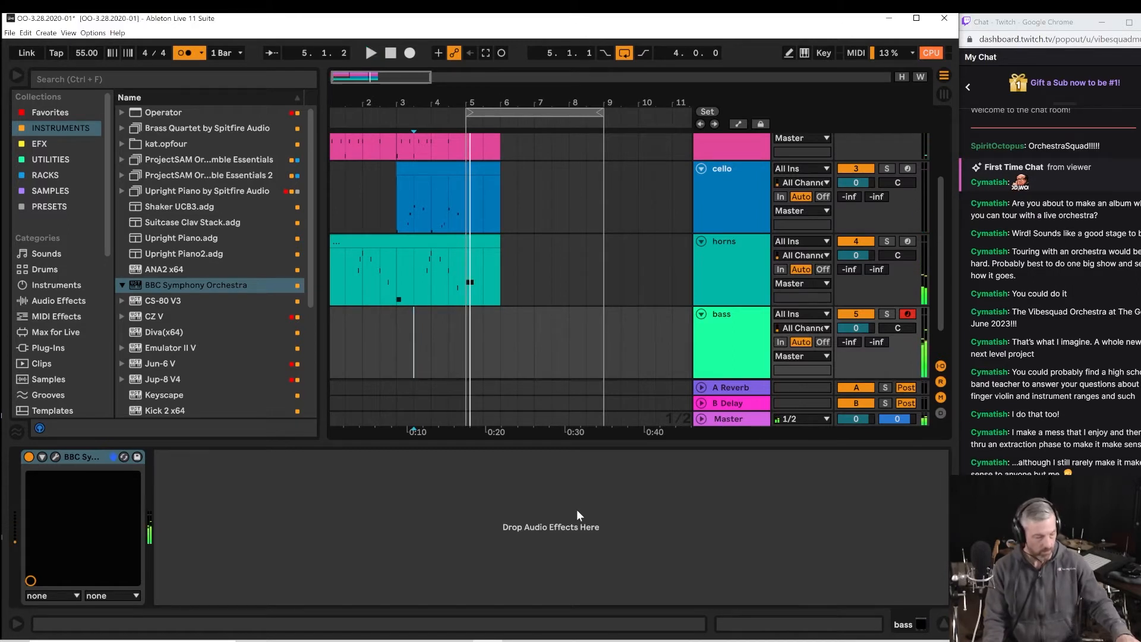
key("space")
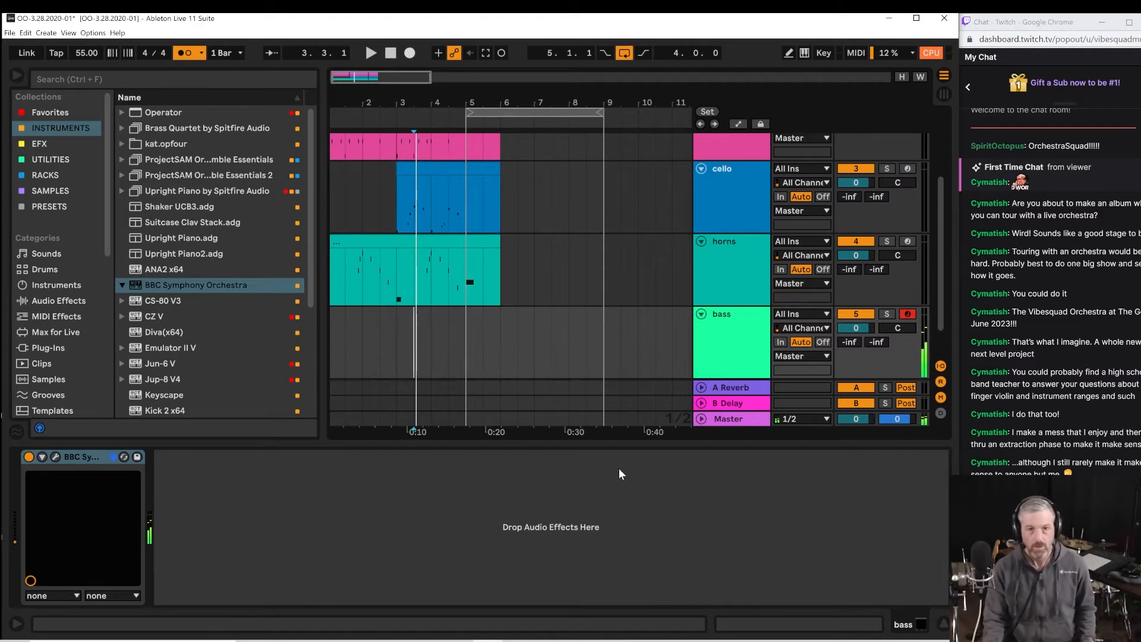
key("space")
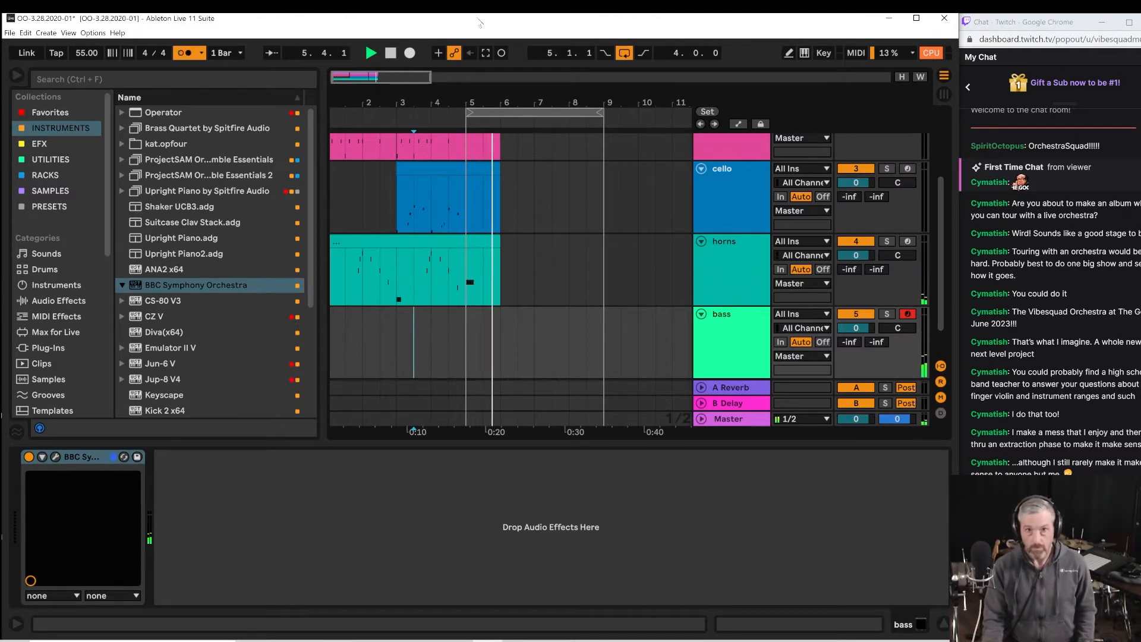
left_click(485, 51)
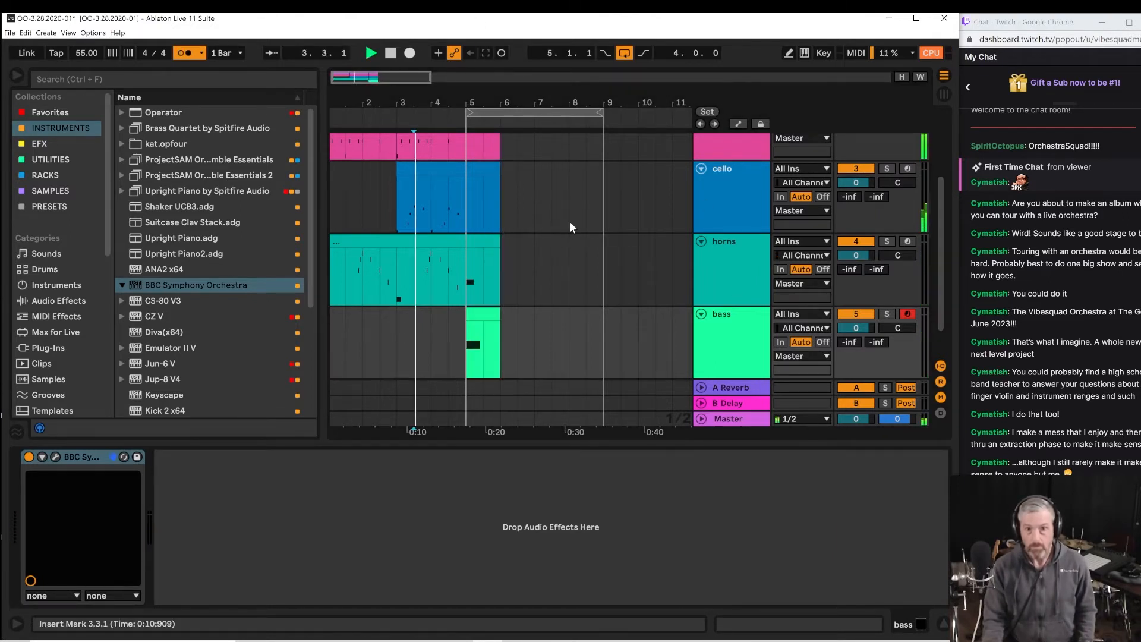
Arm the cello track, play a sustained note along from bar 5 and capture it into the cello clip.
scroll(576, 229, "up", 2)
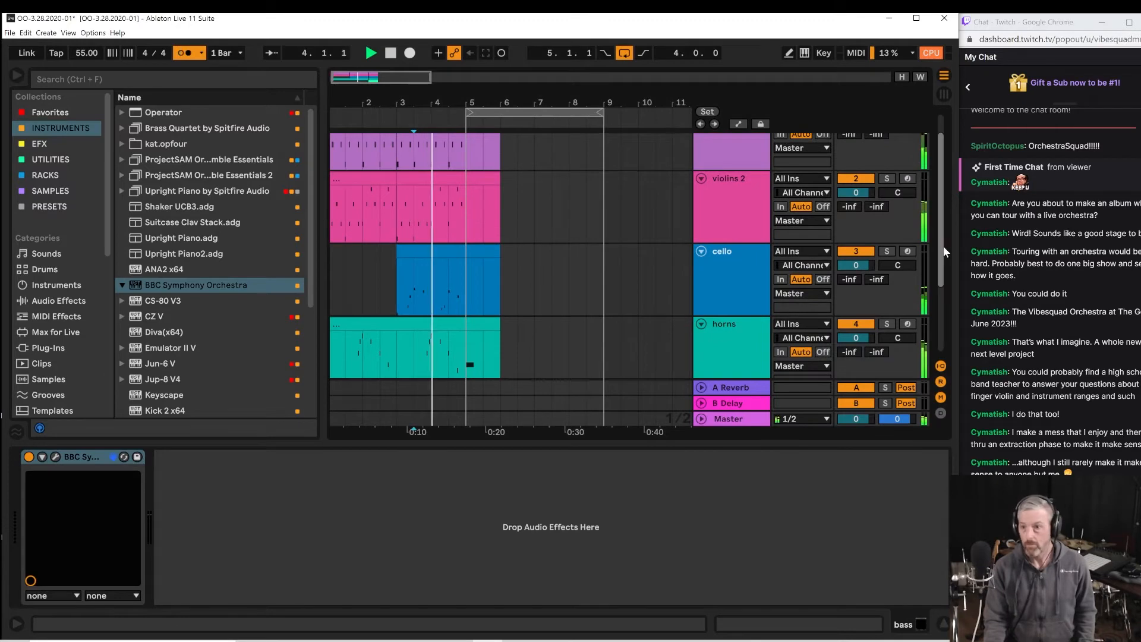
left_click(720, 294)
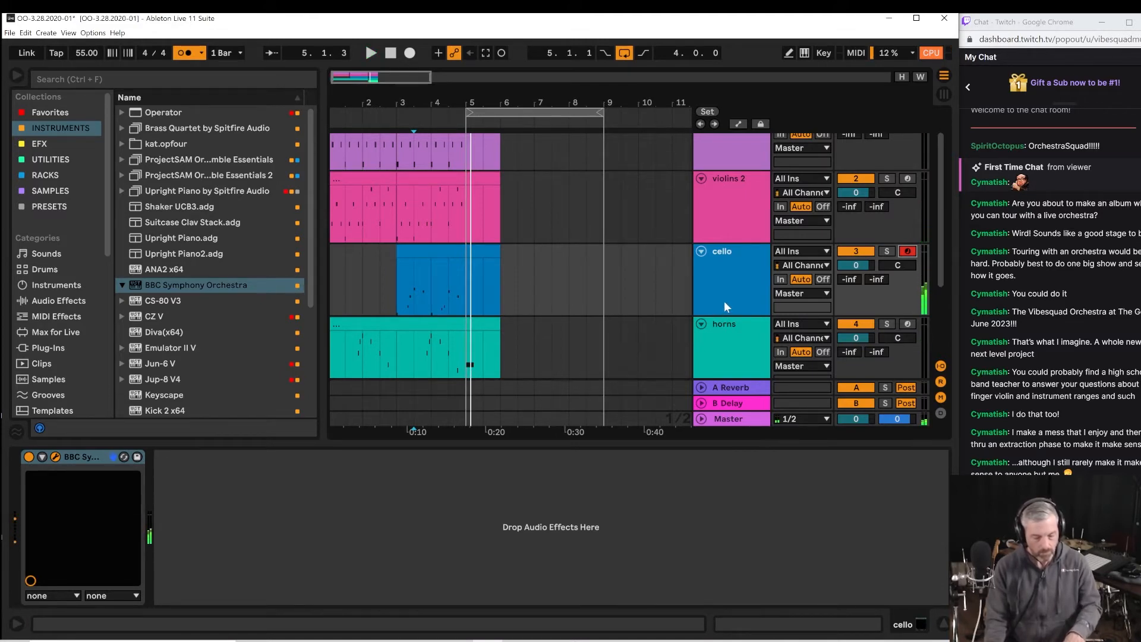
key("space")
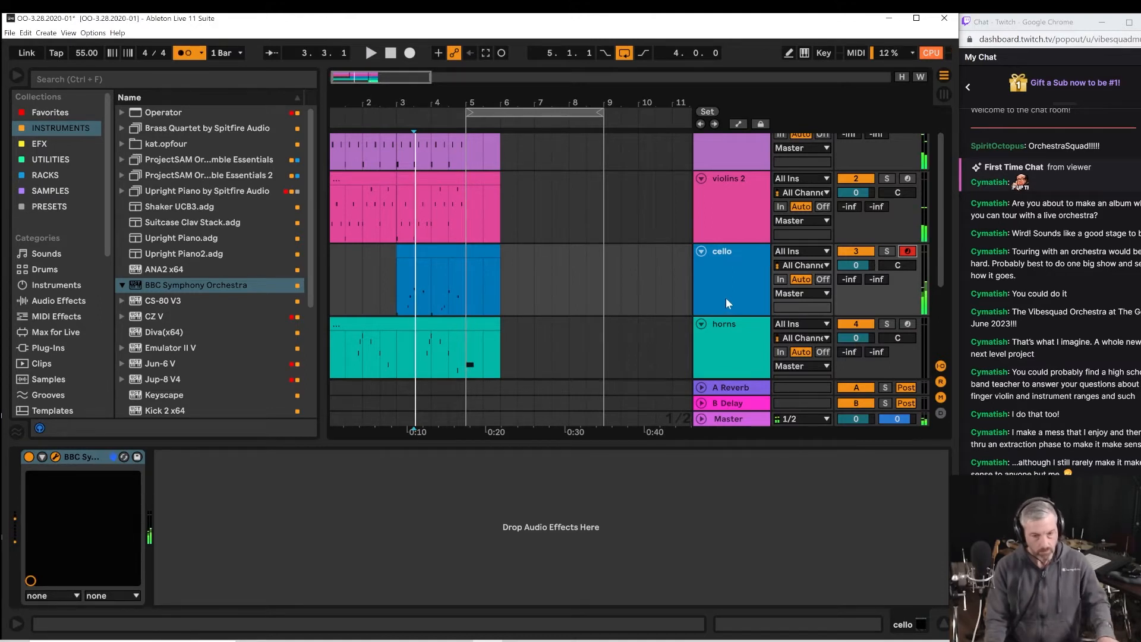
left_click(471, 359)
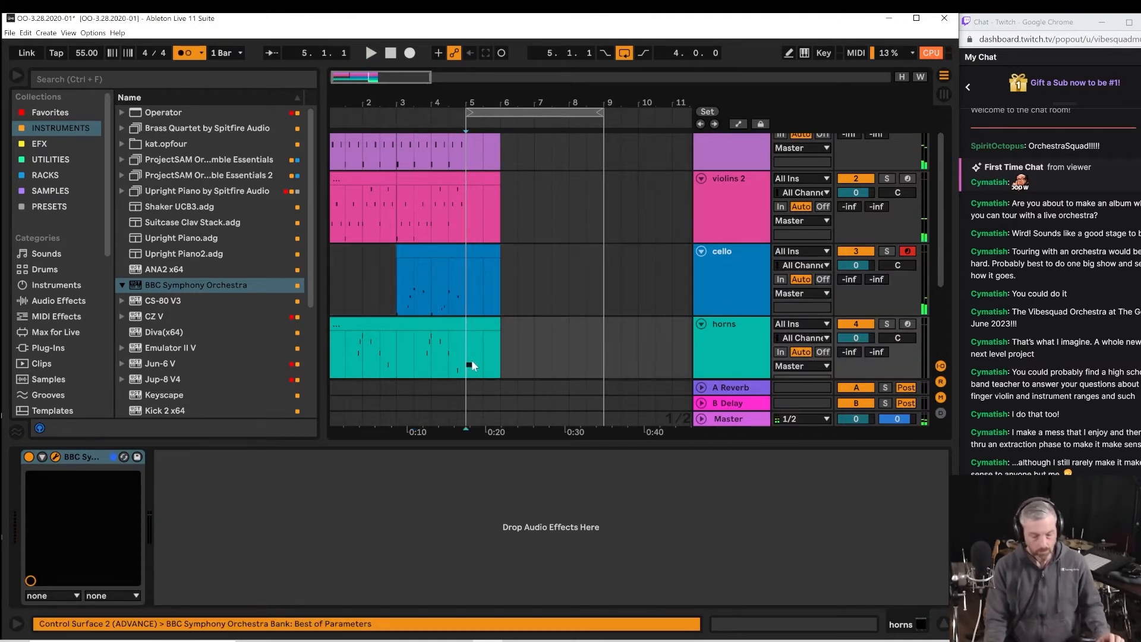
key("space")
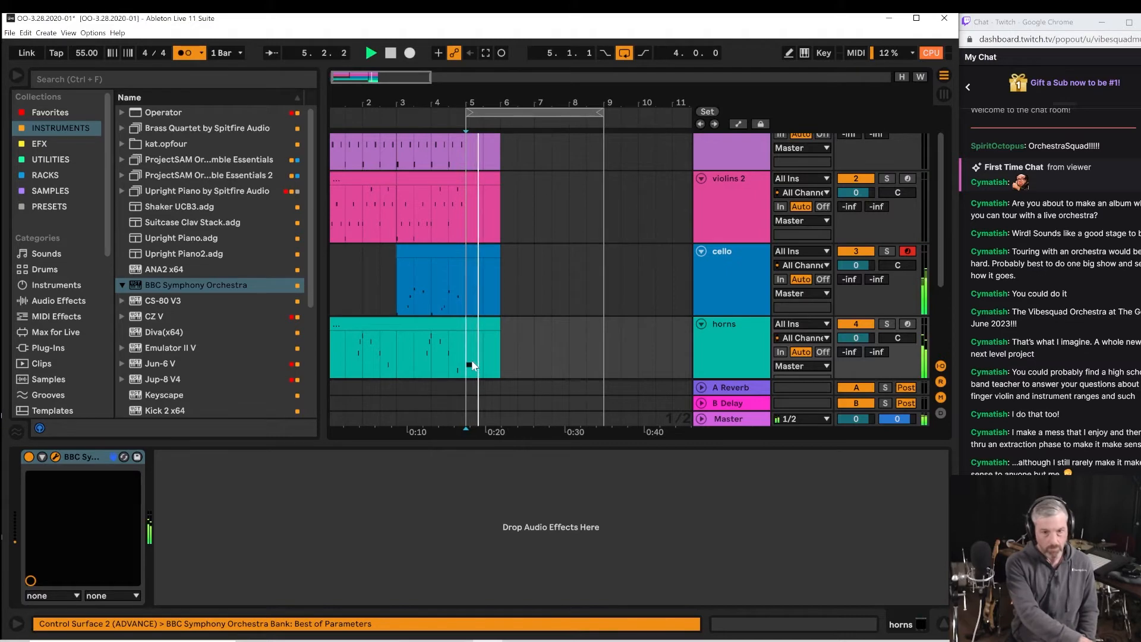
left_click(486, 54)
Replay bar 5 to hear the captured cello note together with the horns and bass.
key("space")
key("space")
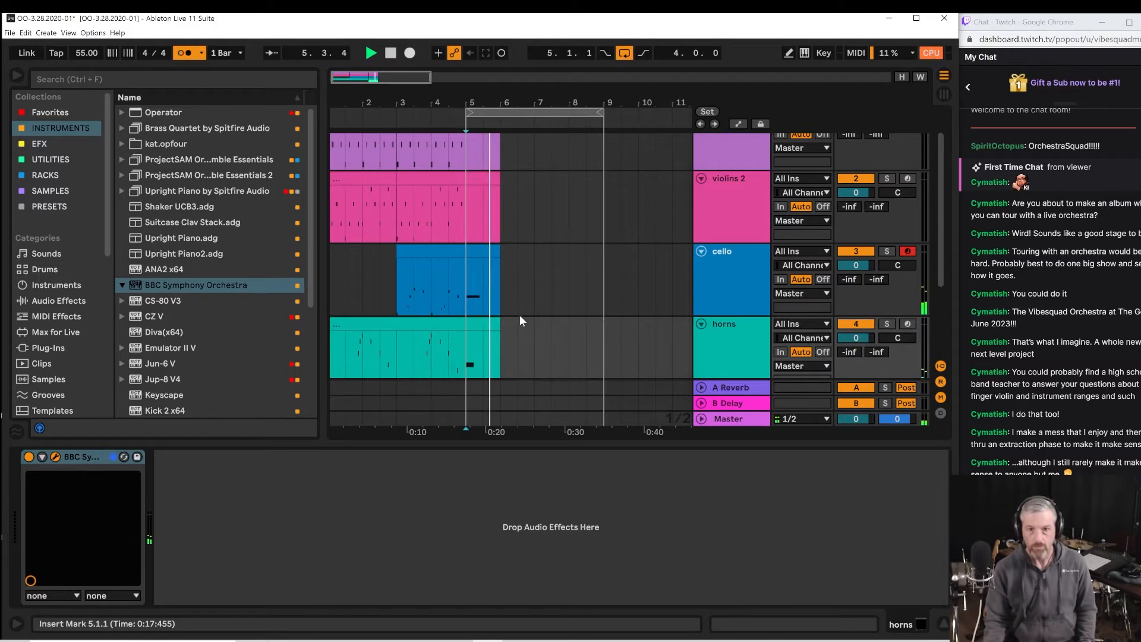
scroll(713, 220, "up", 1)
key("space")
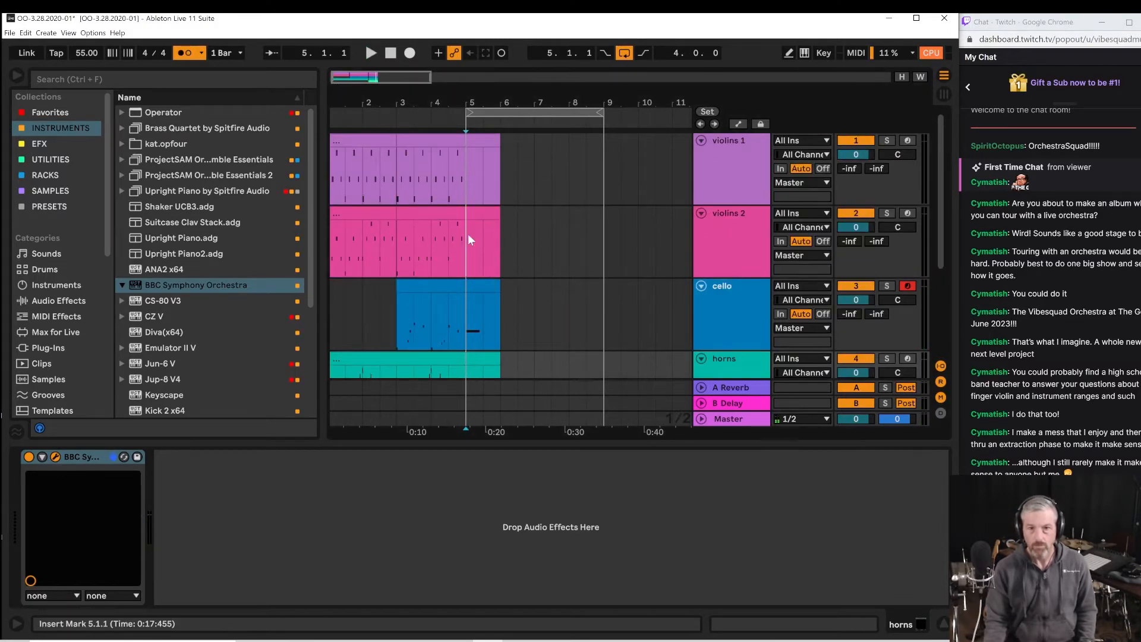
Arm the violins 2 track, play notes along from bar 5 and capture them into the violins 2 clip.
left_click(469, 238)
key("space")
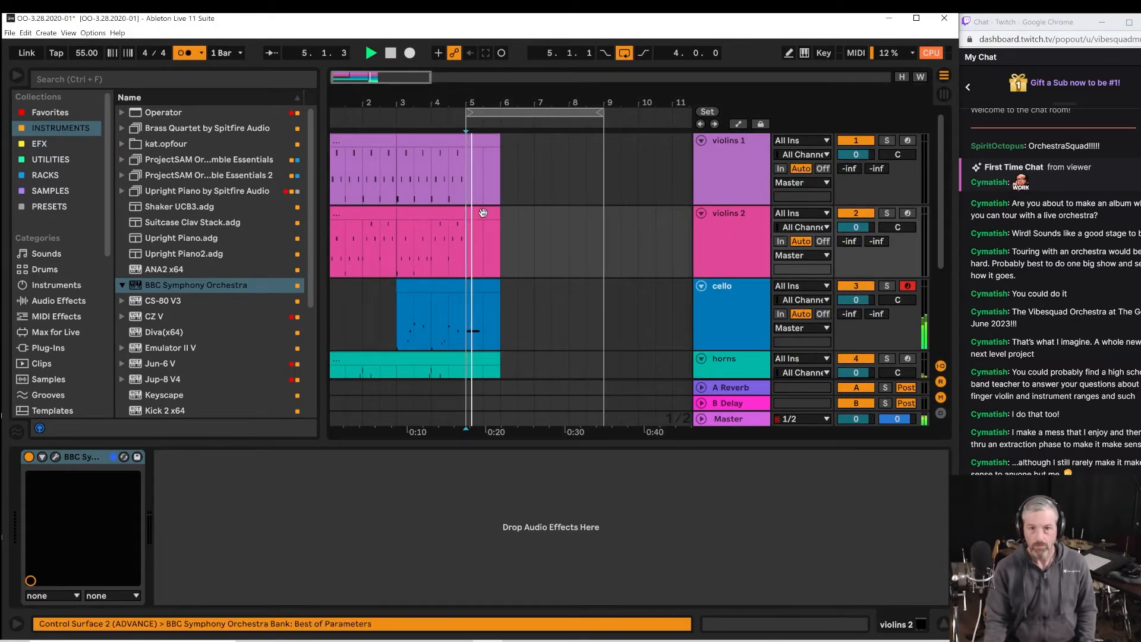
left_click(909, 213)
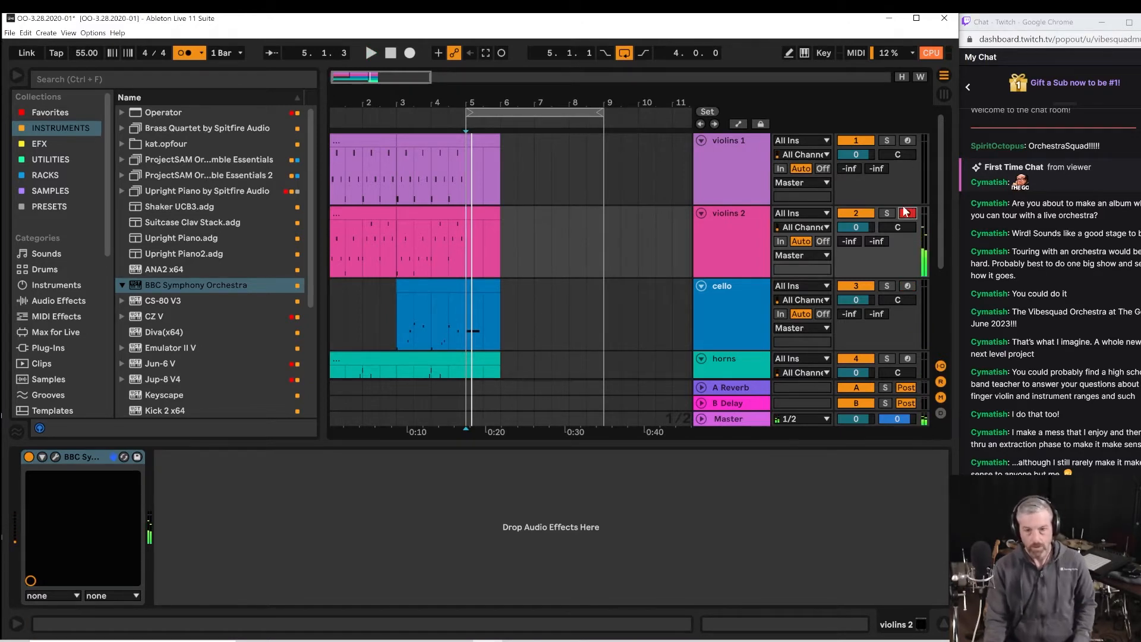
key("space")
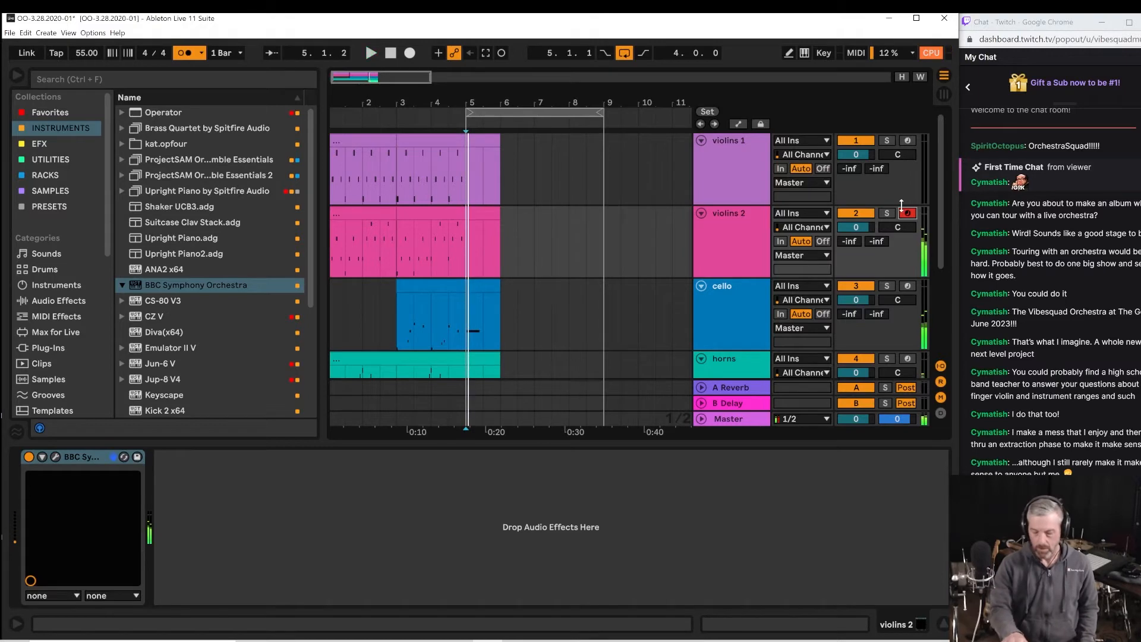
key("space")
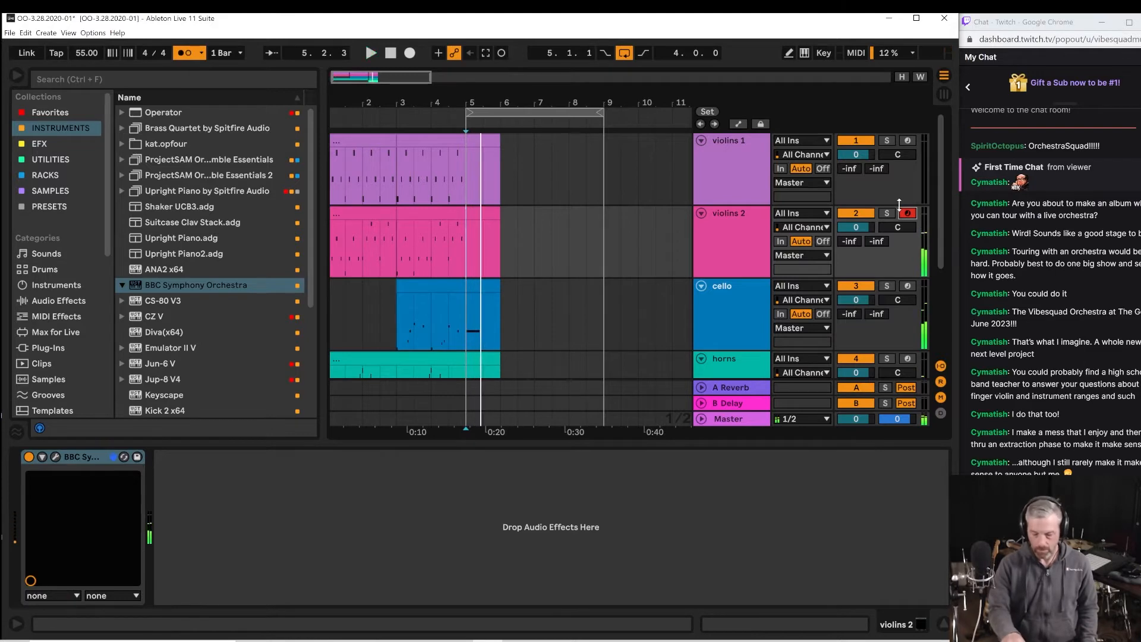
key("space")
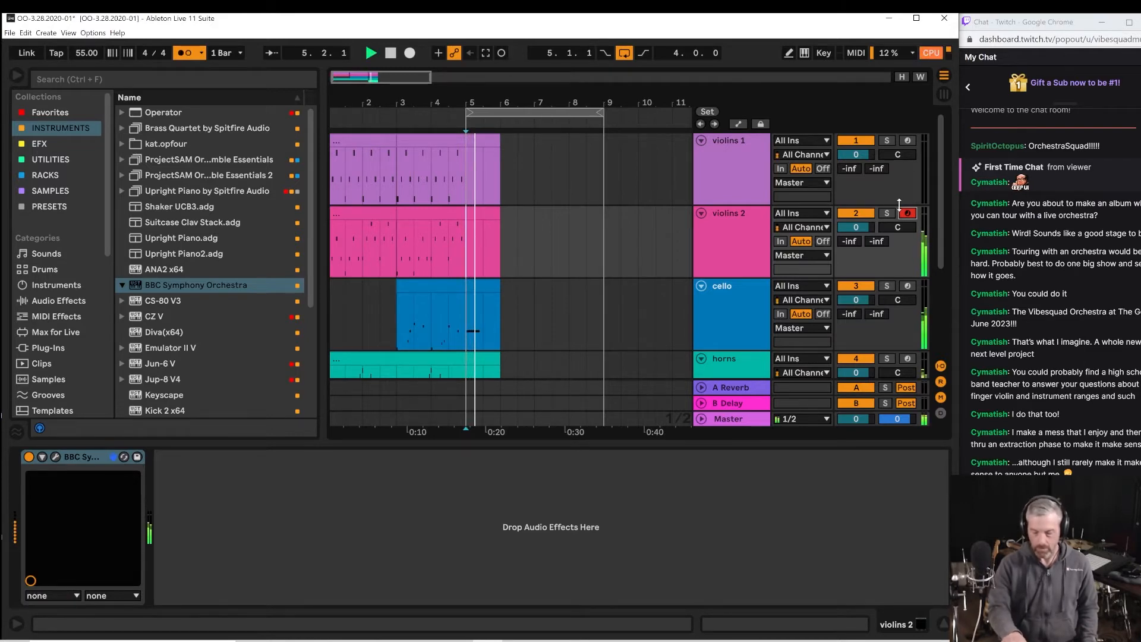
key("space")
key("space")
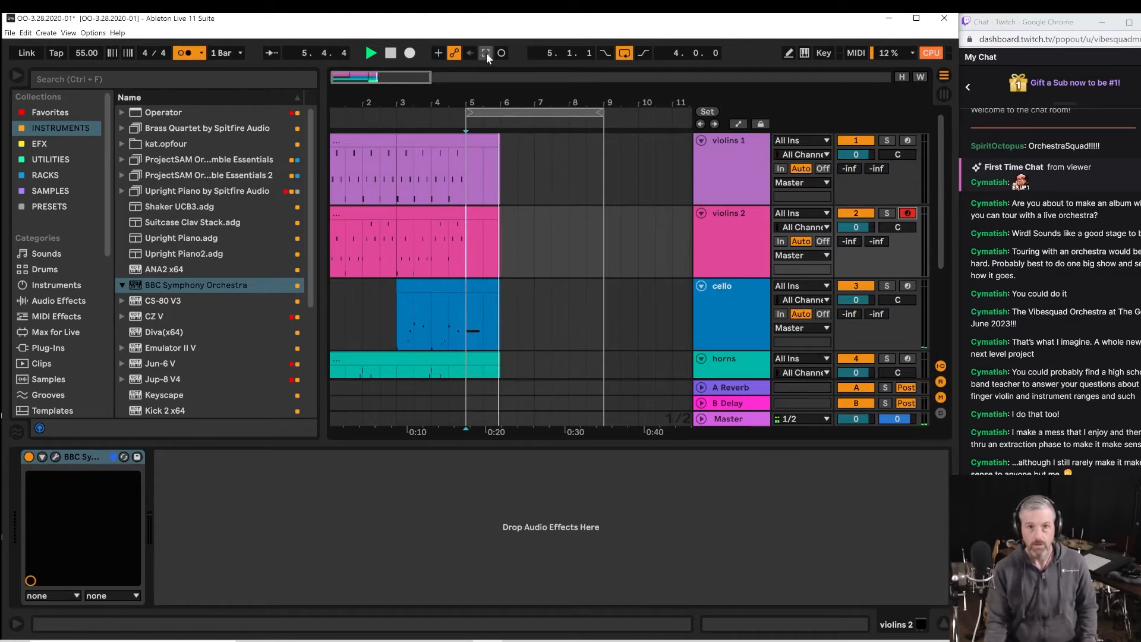
key("space")
key("space")
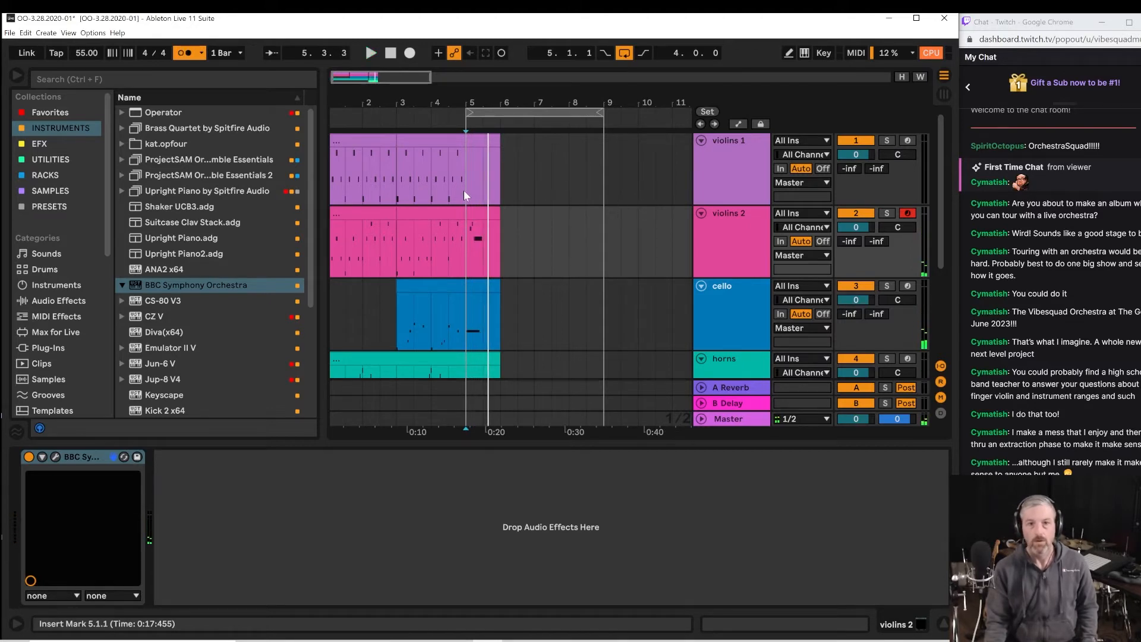
Replay the arrangement from the middle of bar 3 to hear the captured violins 2 notes in context.
left_click(414, 190)
key("space")
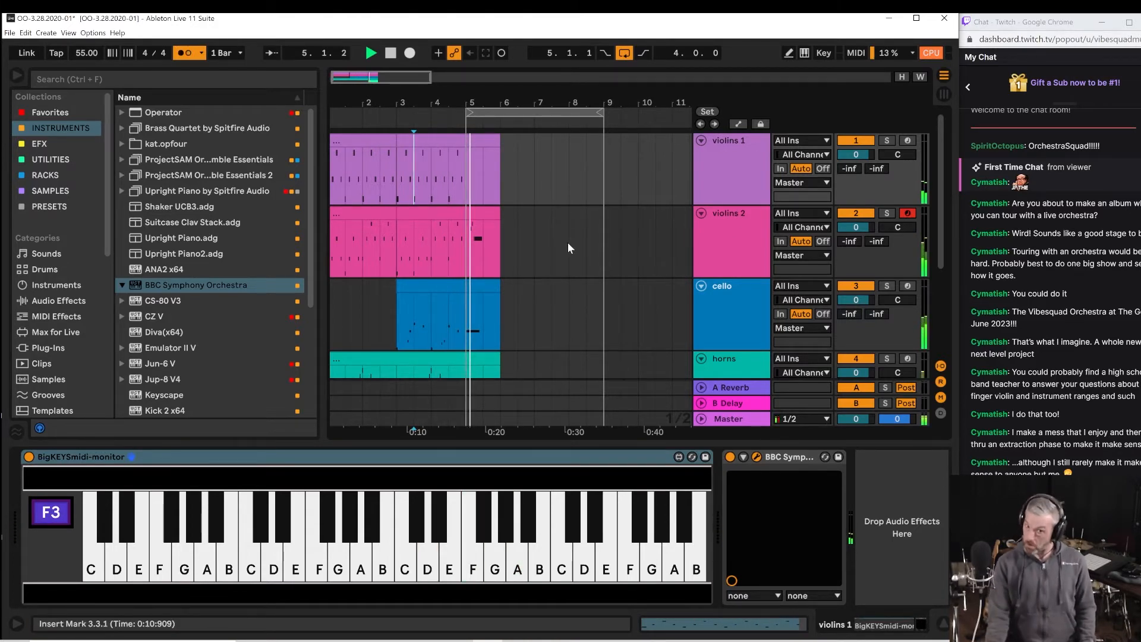
key("space")
Arm the violins 1 track and try out notes along with playback from the middle of bar 5.
left_click(485, 162)
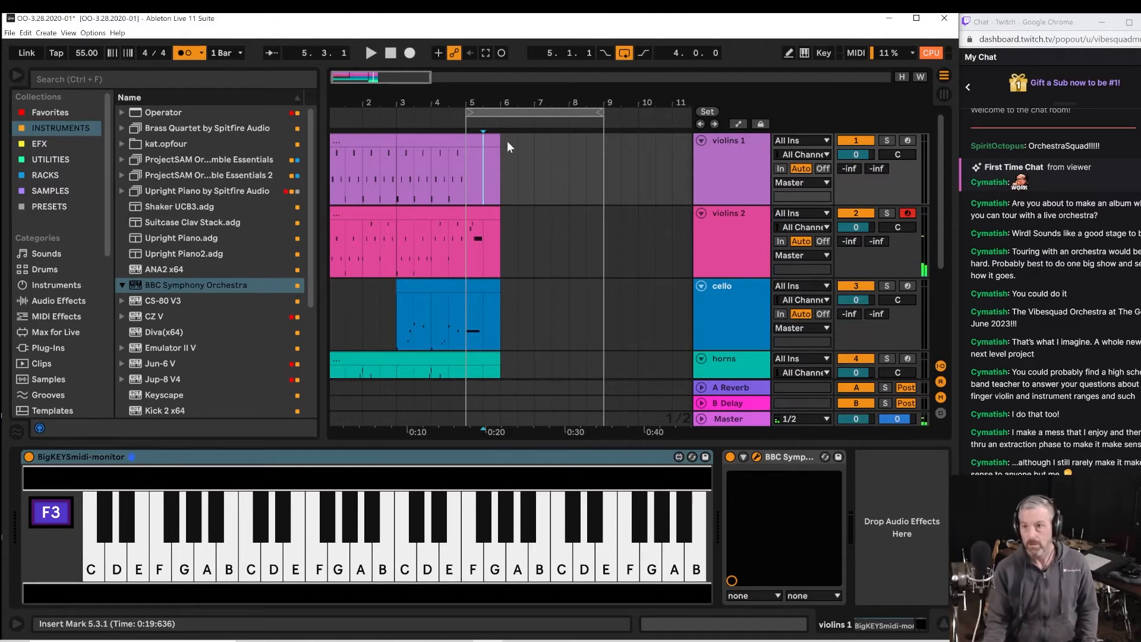
key("space")
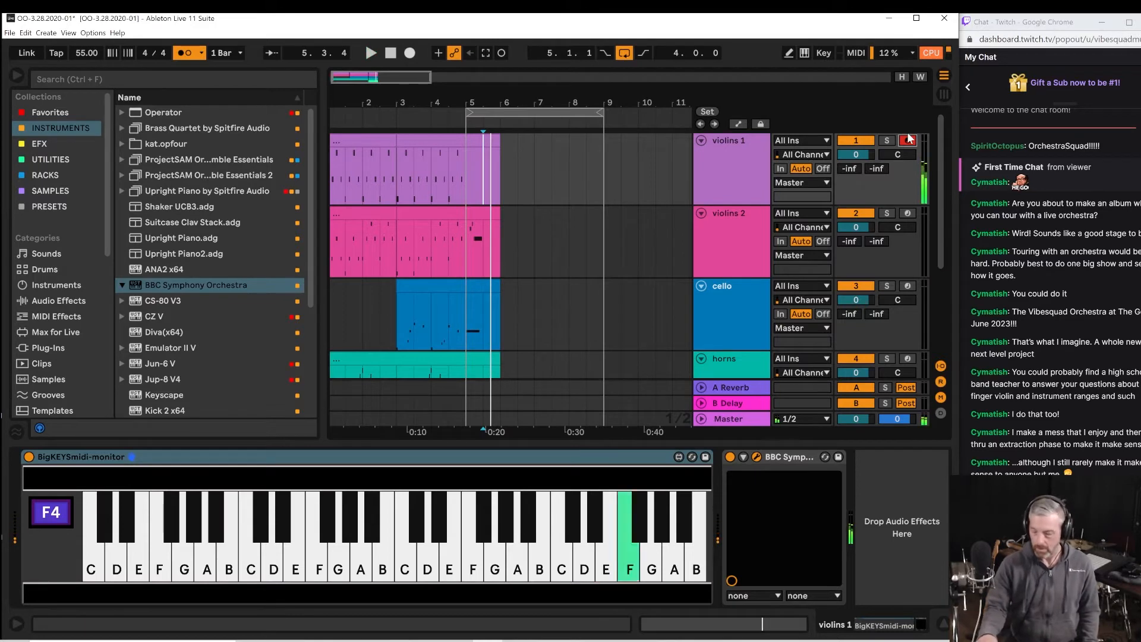
key("space")
key("space")
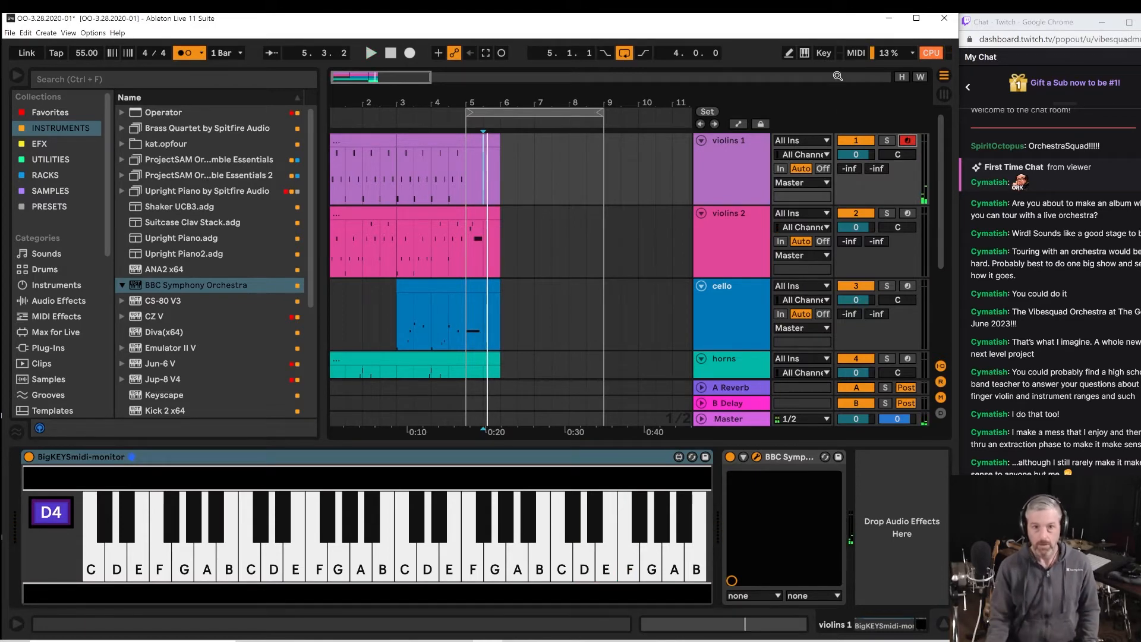
Play a violins 1 line along from bar 5 and capture it into the violins 1 clip.
left_click(466, 186)
key("space")
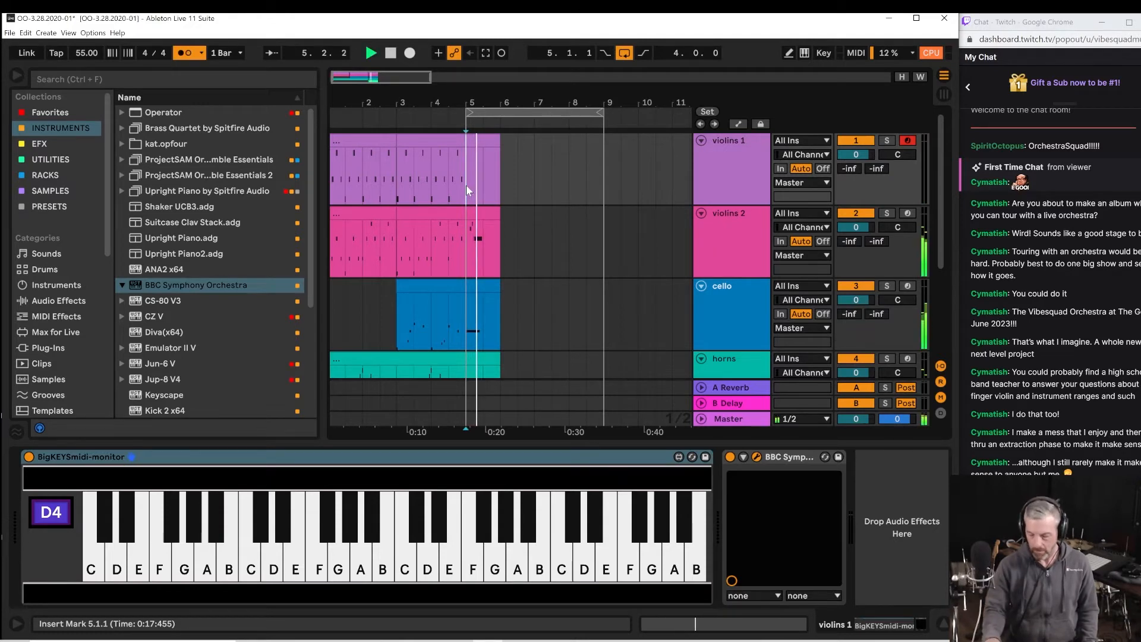
key("space")
key("space")
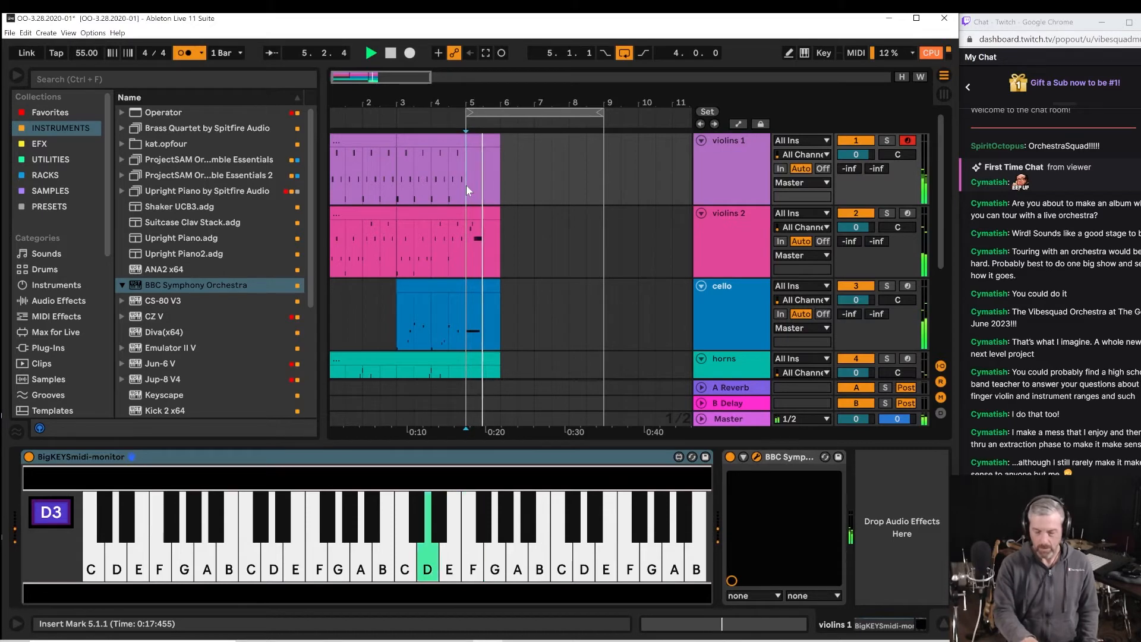
key("space")
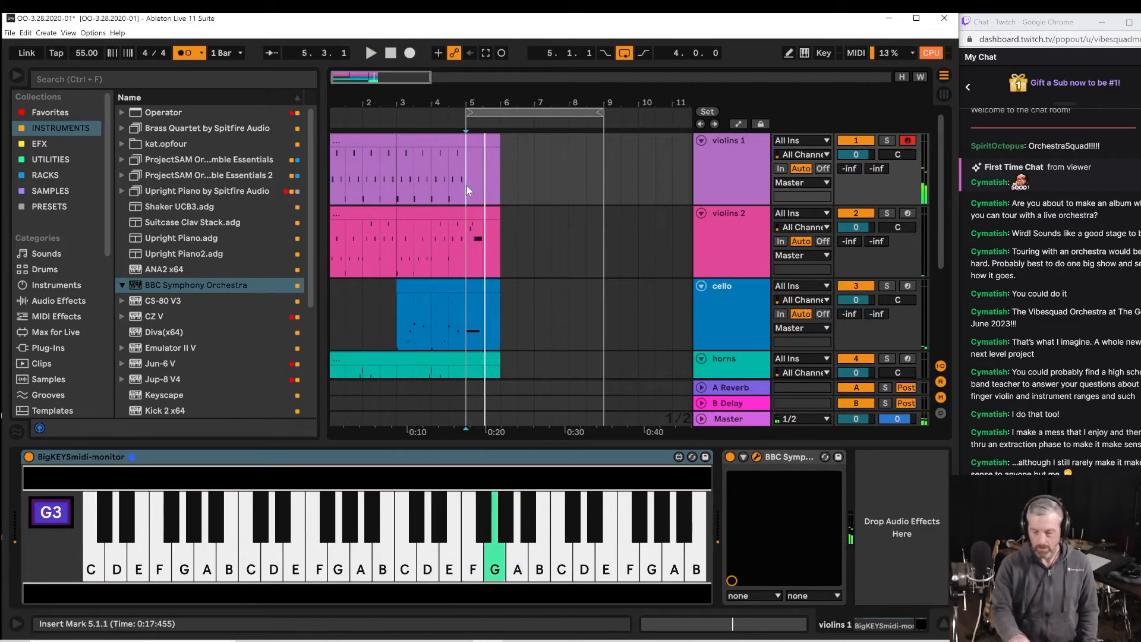
key("space")
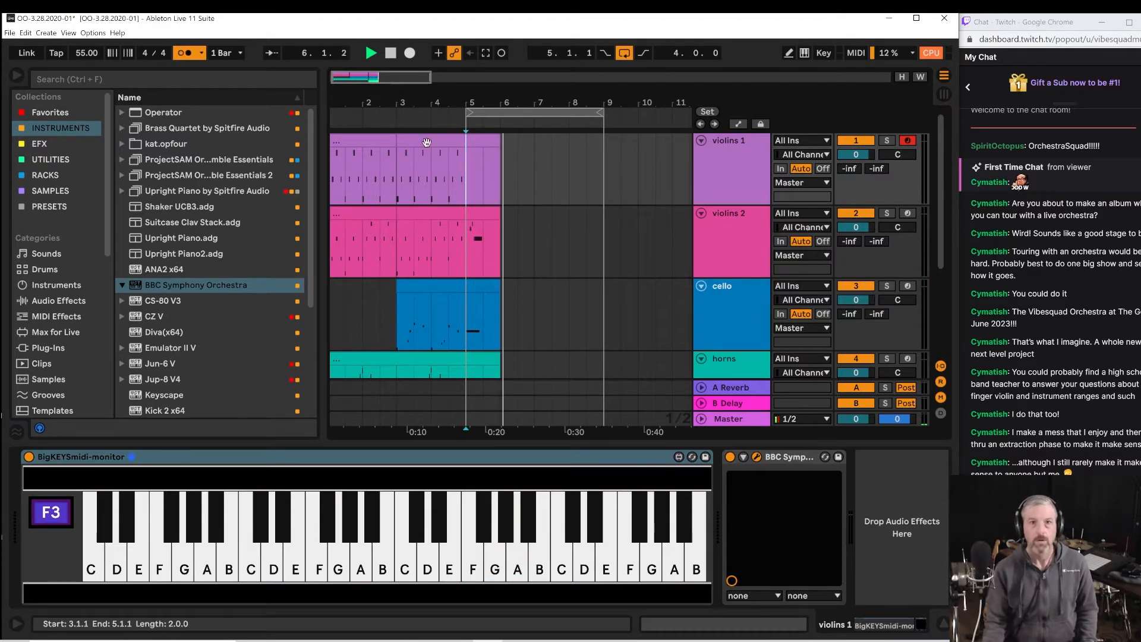
key("space")
Replay bar 5 to hear the captured violins 1 notes together with the other parts.
key("space")
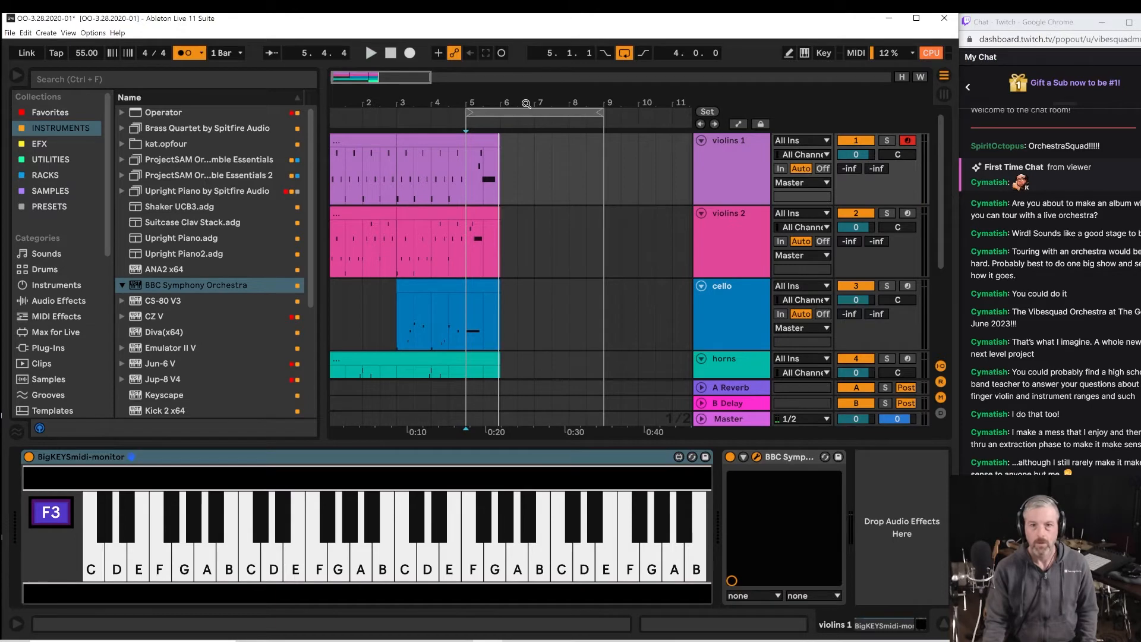
left_click_drag(526, 104, 558, 126)
key("space")
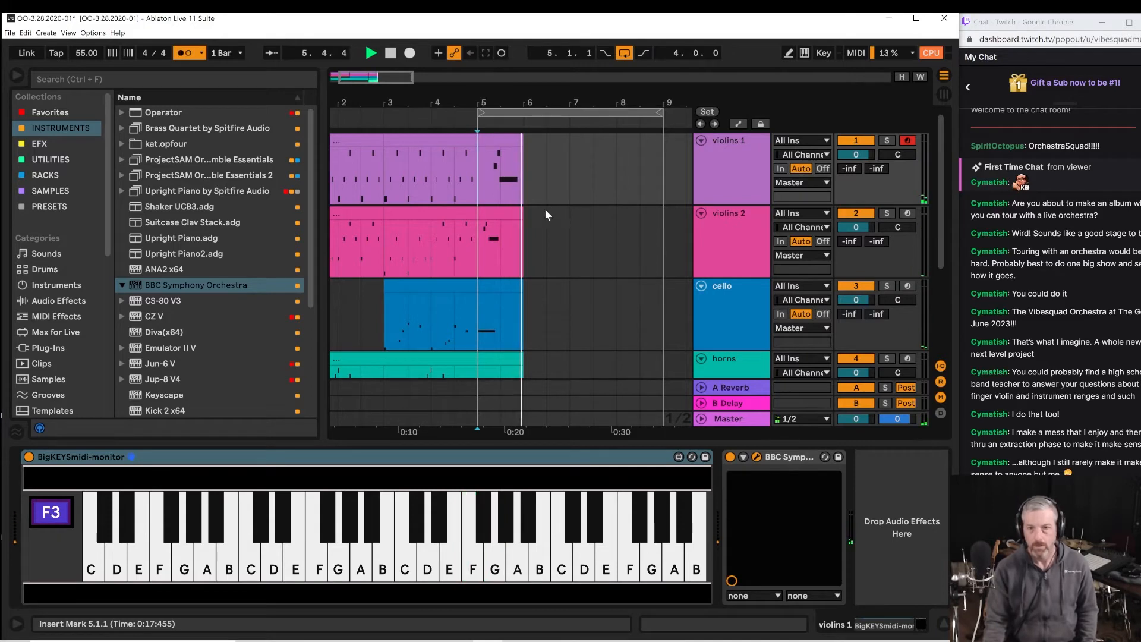
key("space")
Create empty one-bar MIDI clips in bar 6 on all five tracks and reduce the clip editor's height.
left_click_drag(526, 169, 569, 315)
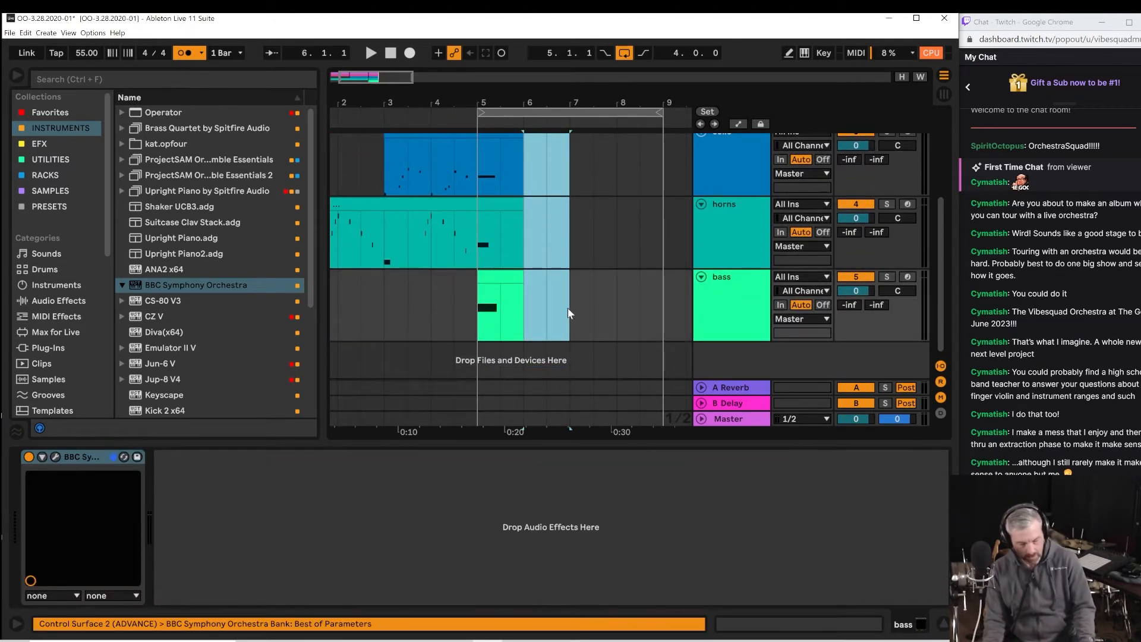
key("shift+Tab")
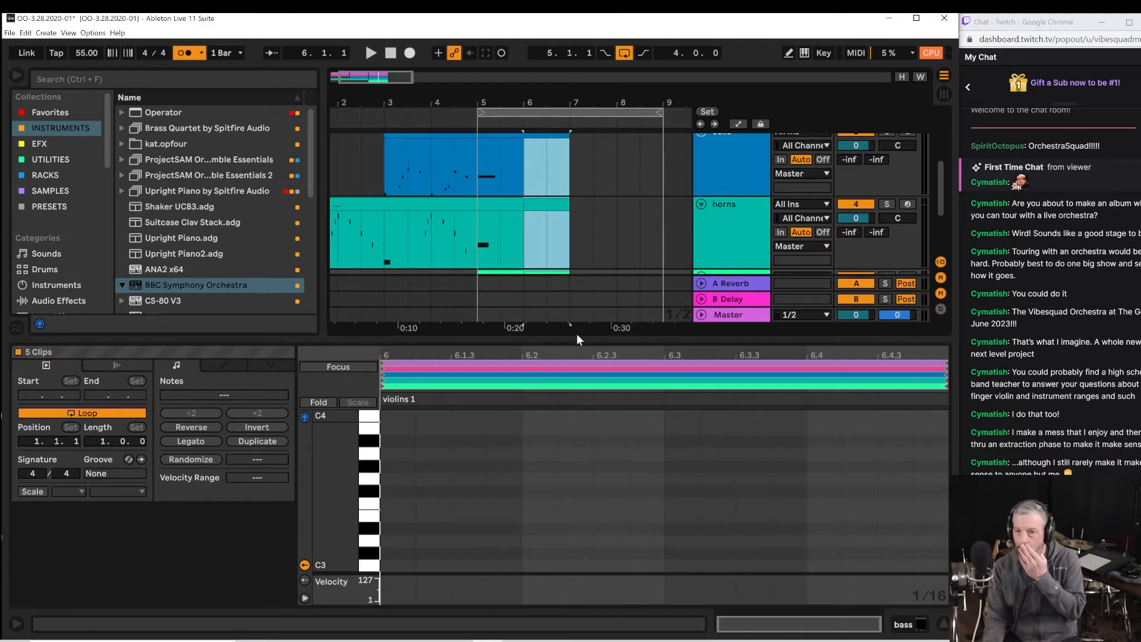
left_click_drag(575, 340, 572, 444)
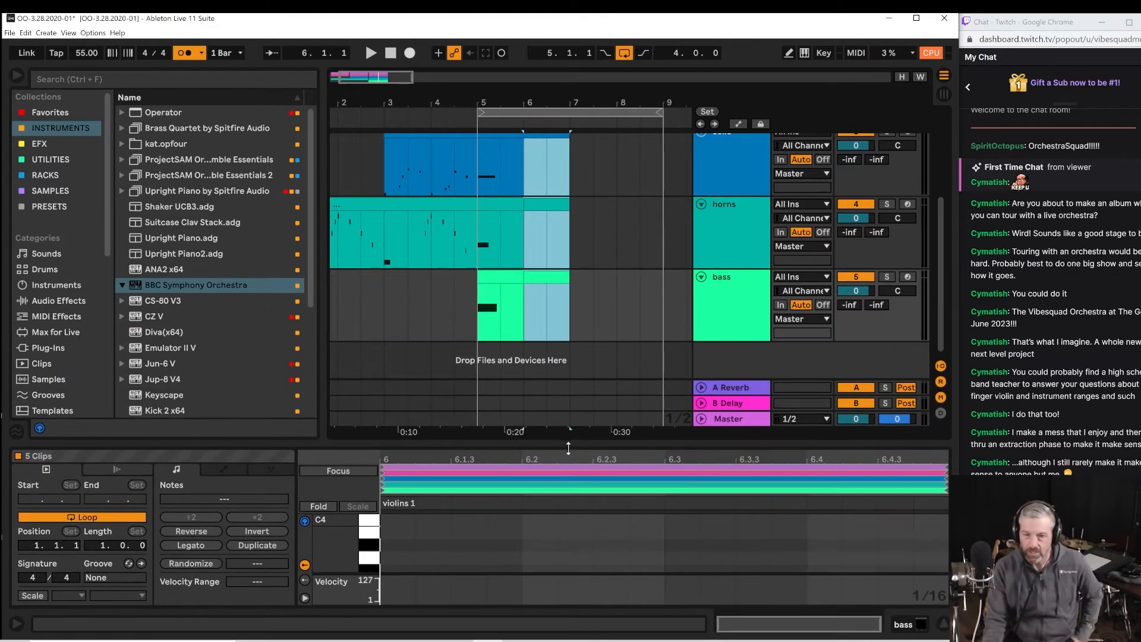
scroll(619, 273, "up", 4)
scroll(504, 161, "up", 1)
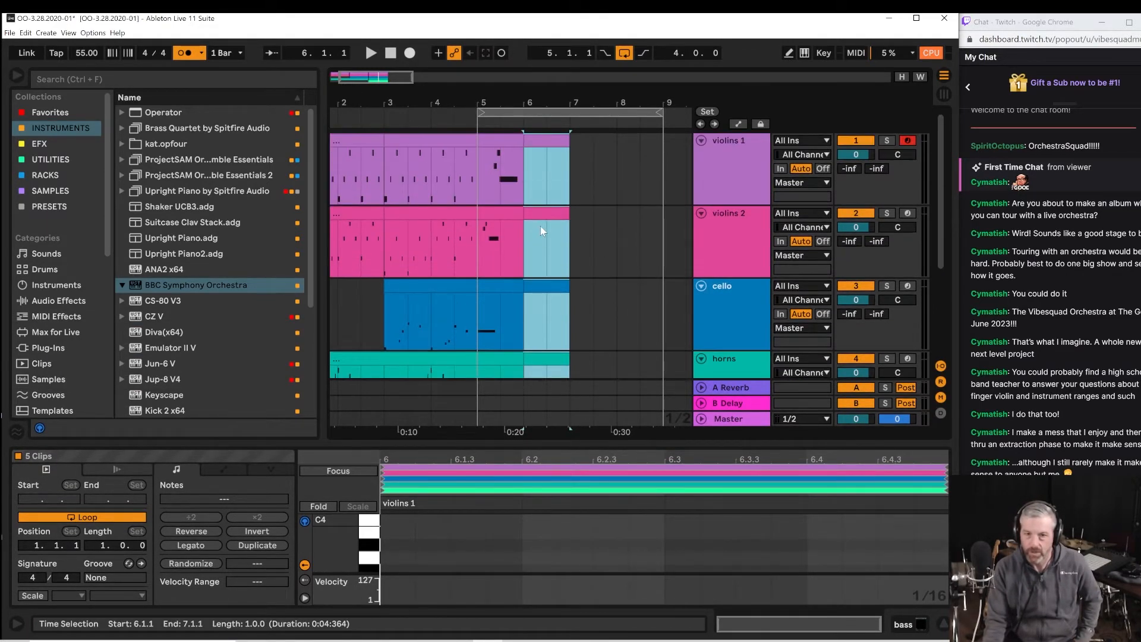
left_click_drag(537, 95, 550, 96)
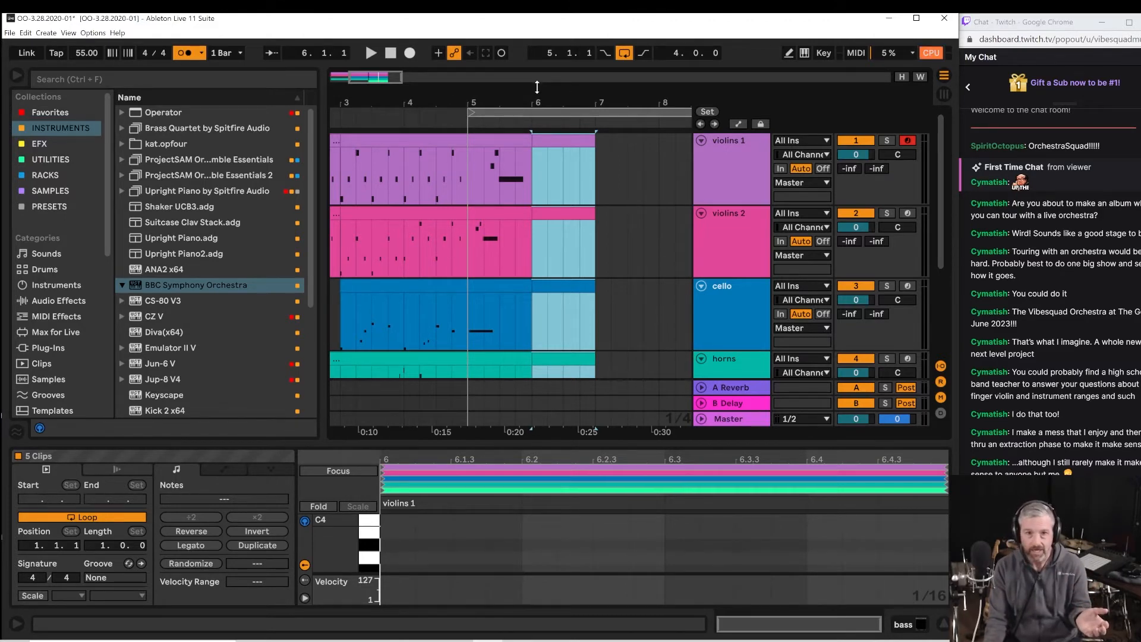
scroll(542, 93, "up", 3)
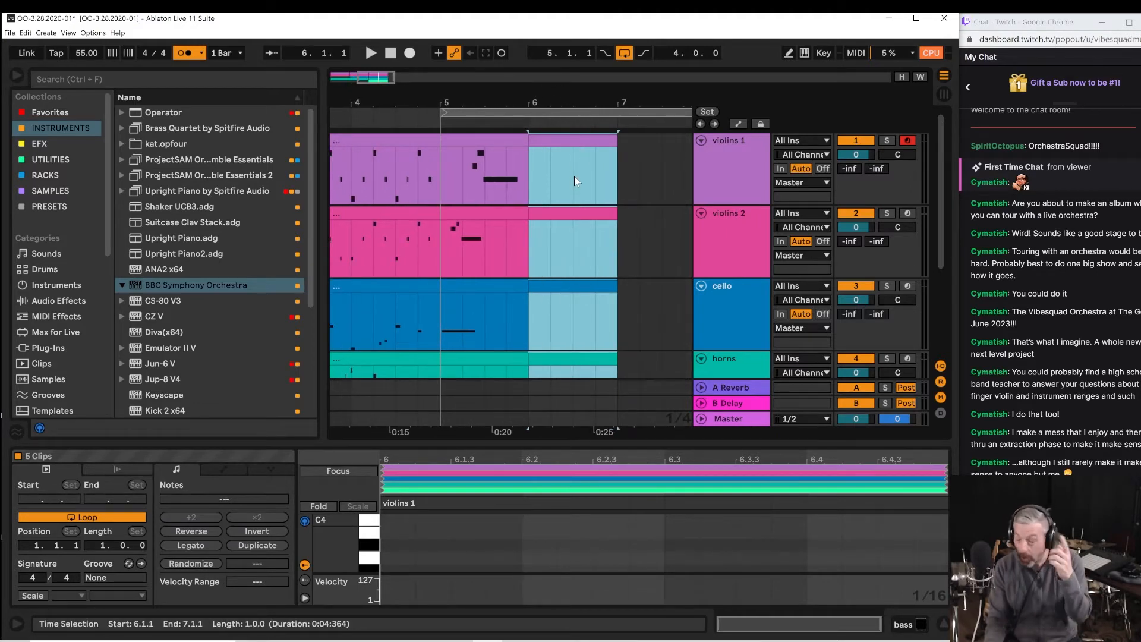
scroll(621, 224, "down", 5)
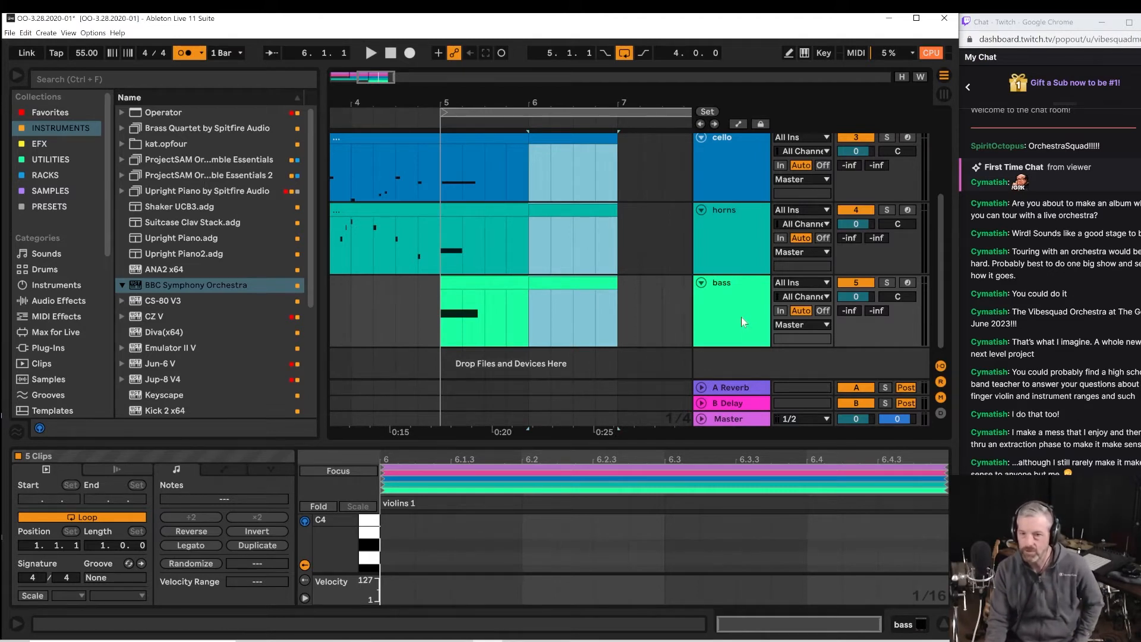
left_click_drag(574, 102, 563, 123)
scroll(563, 271, "up", 3)
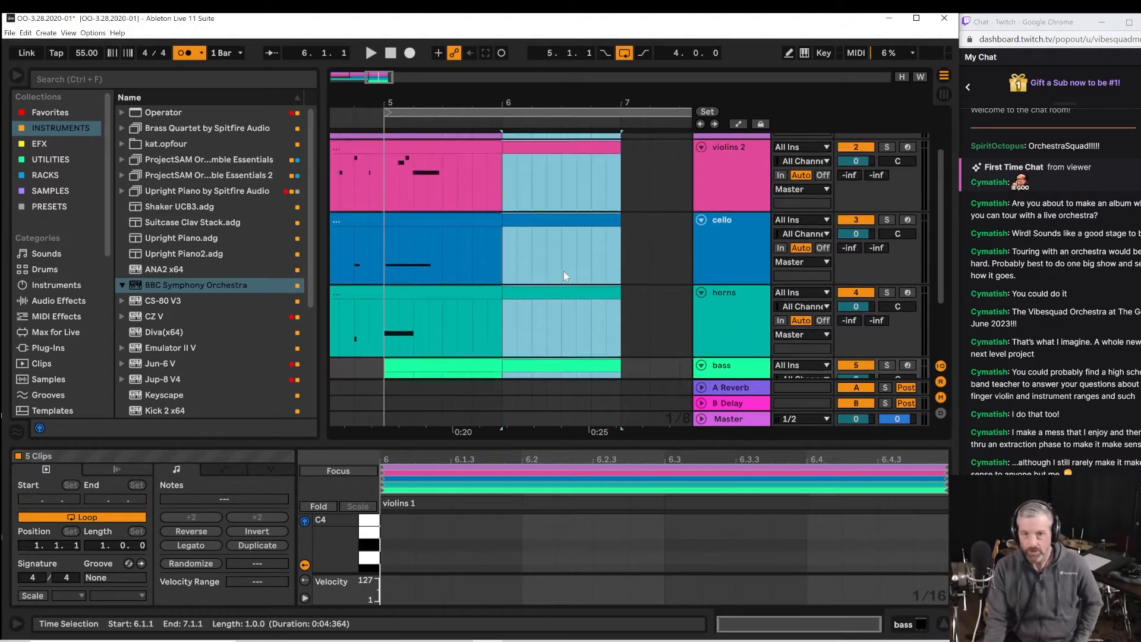
scroll(565, 269, "down", 4)
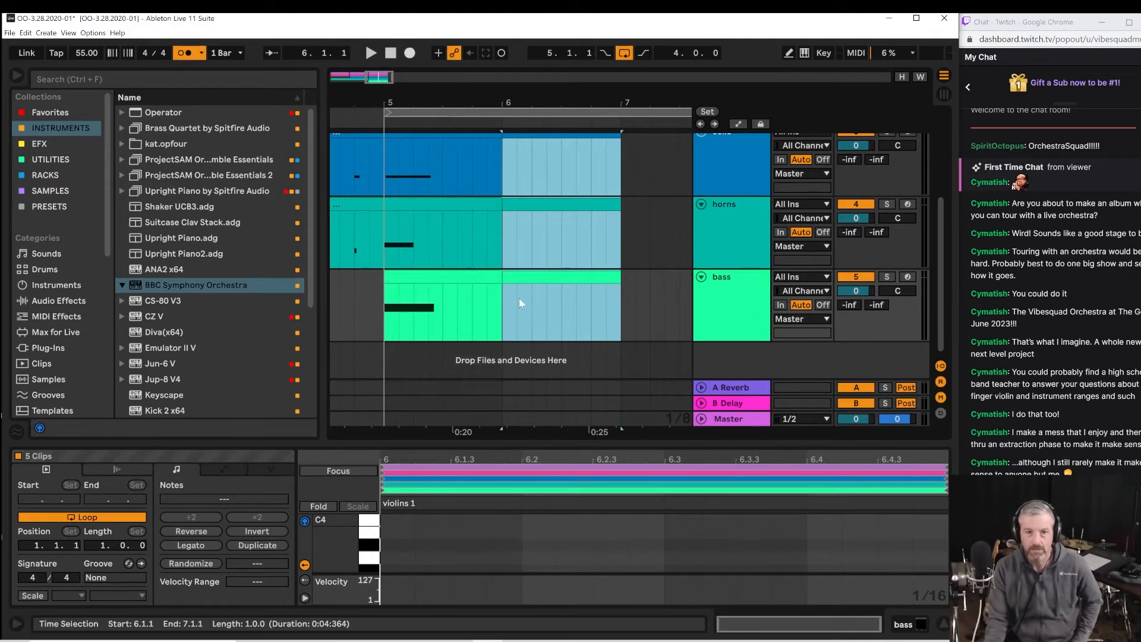
Play from bar 6 and replay bar 5 to hear the bass note with the full arrangement.
key("space")
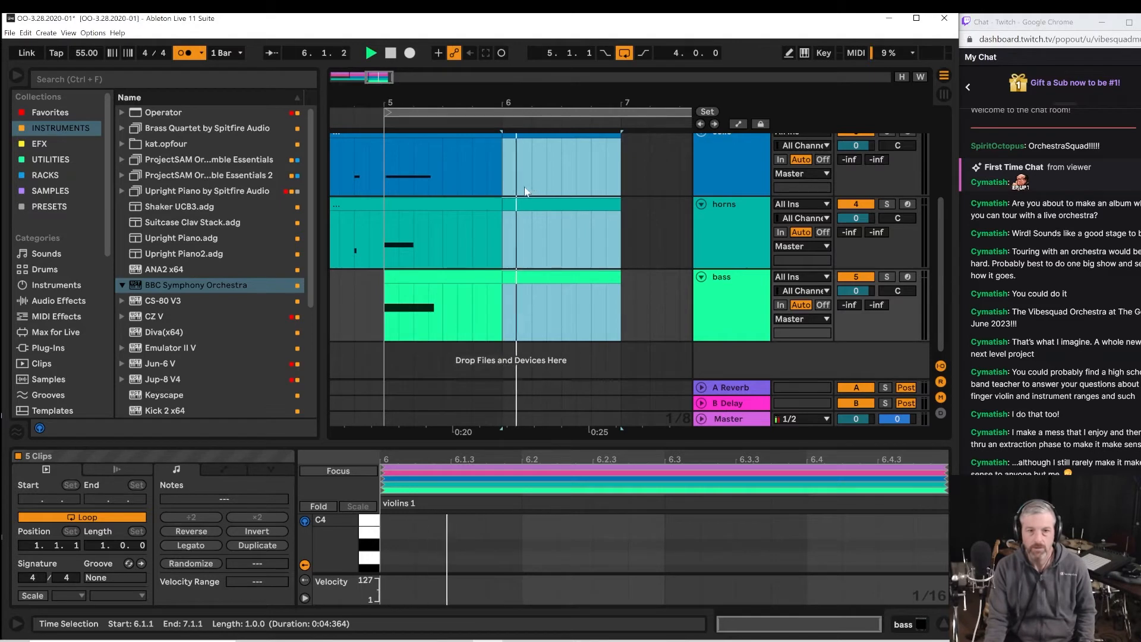
left_click(383, 166)
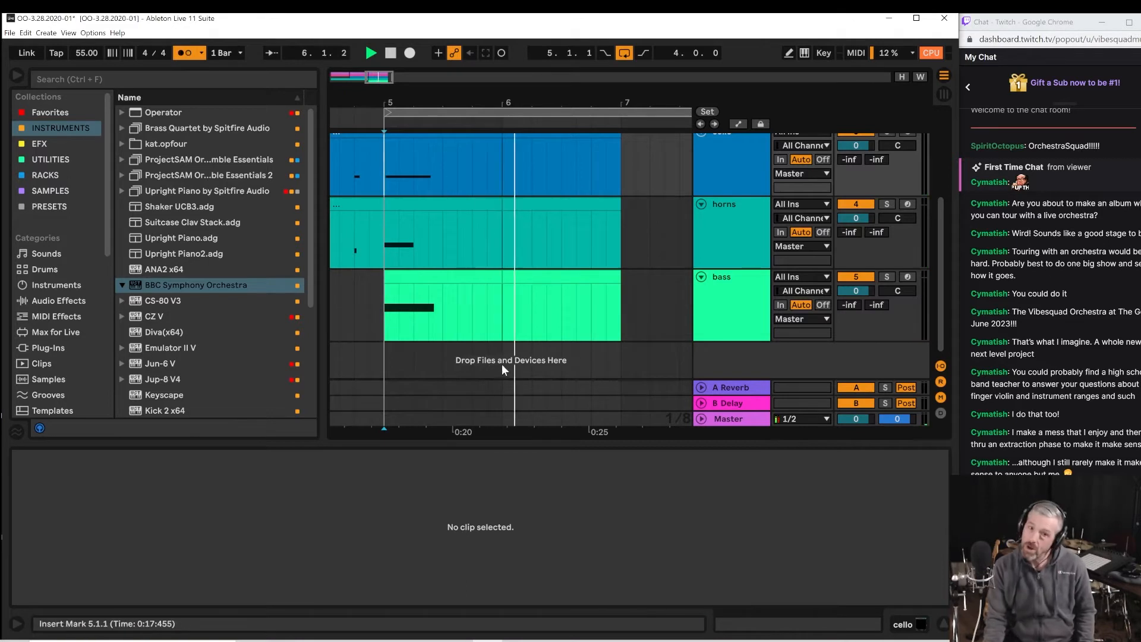
left_click(397, 322)
left_click(388, 322)
key("space")
key("space")
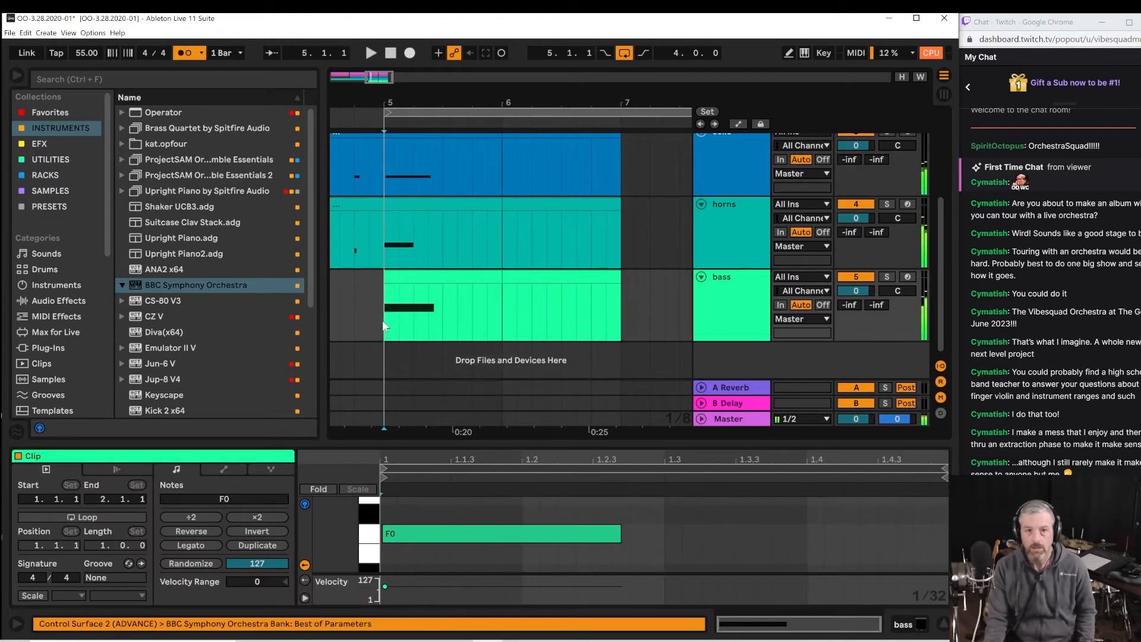
key("space")
Open the empty bass clip in bar 6 and audition low pitches around G1 on its piano roll keyboard.
left_click(532, 281)
key("space")
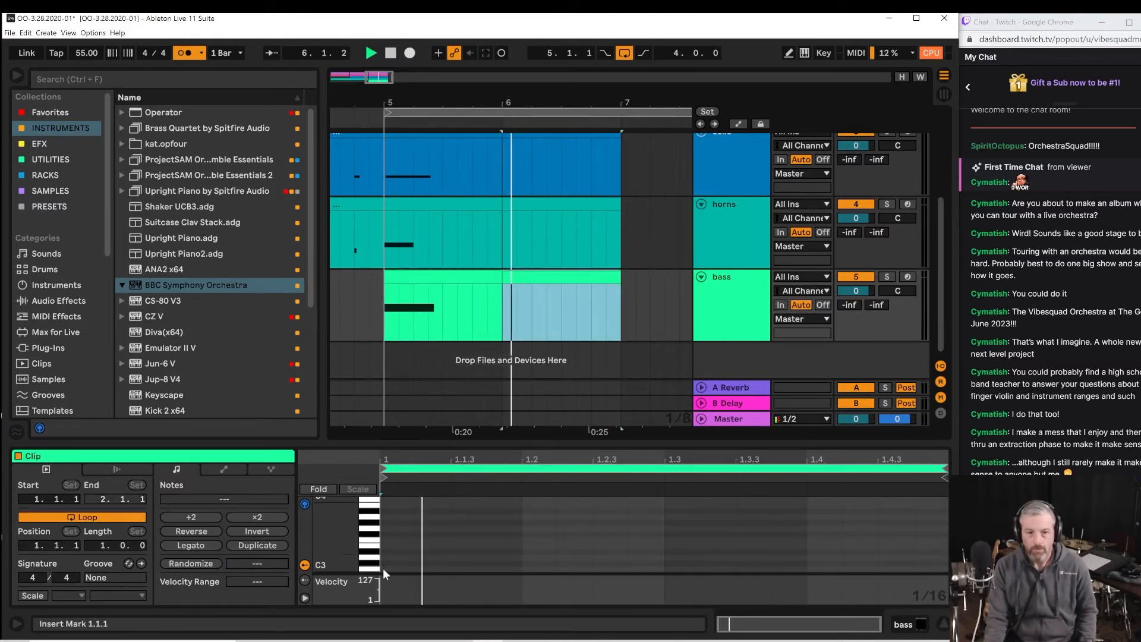
left_click(369, 562)
scroll(365, 563, "down", 5)
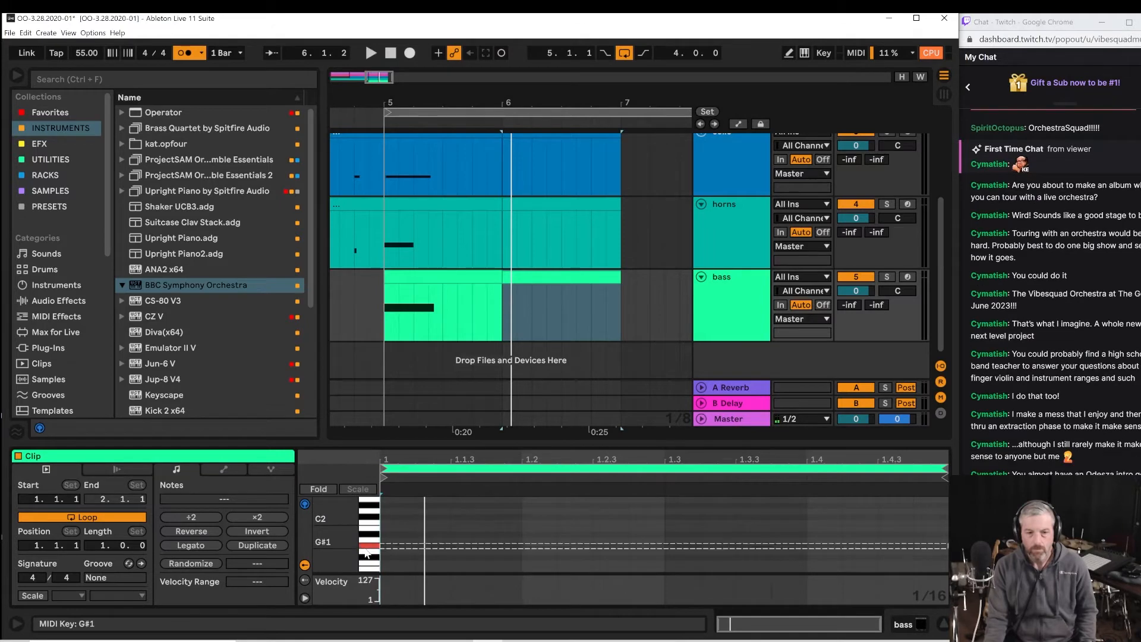
left_click(371, 558)
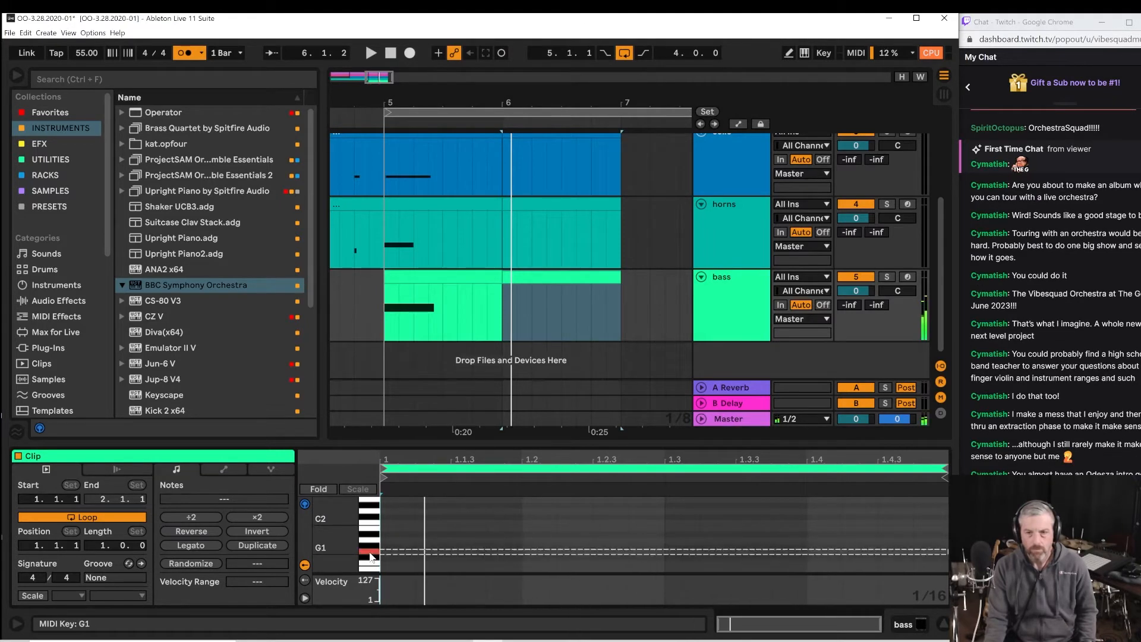
Arm the bass track for recording and play the start of bar 5 as a pitch reference.
left_click(907, 277)
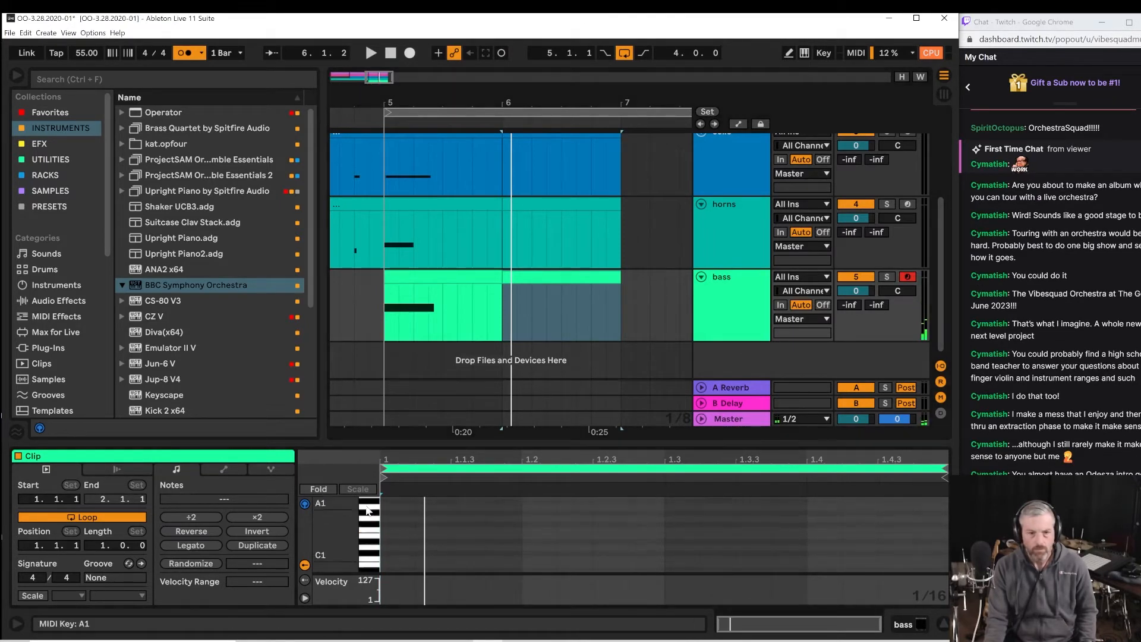
left_click(380, 334)
key("space")
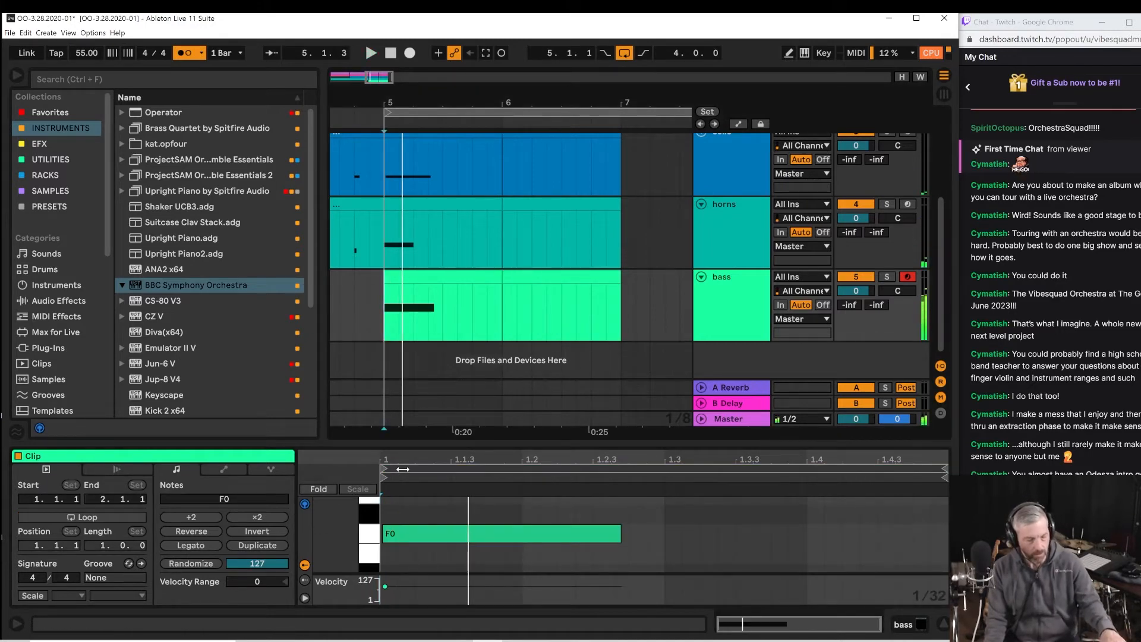
Step-enter a one-beat G1 note at the start of the empty bass clip in bar 6.
left_click(492, 305)
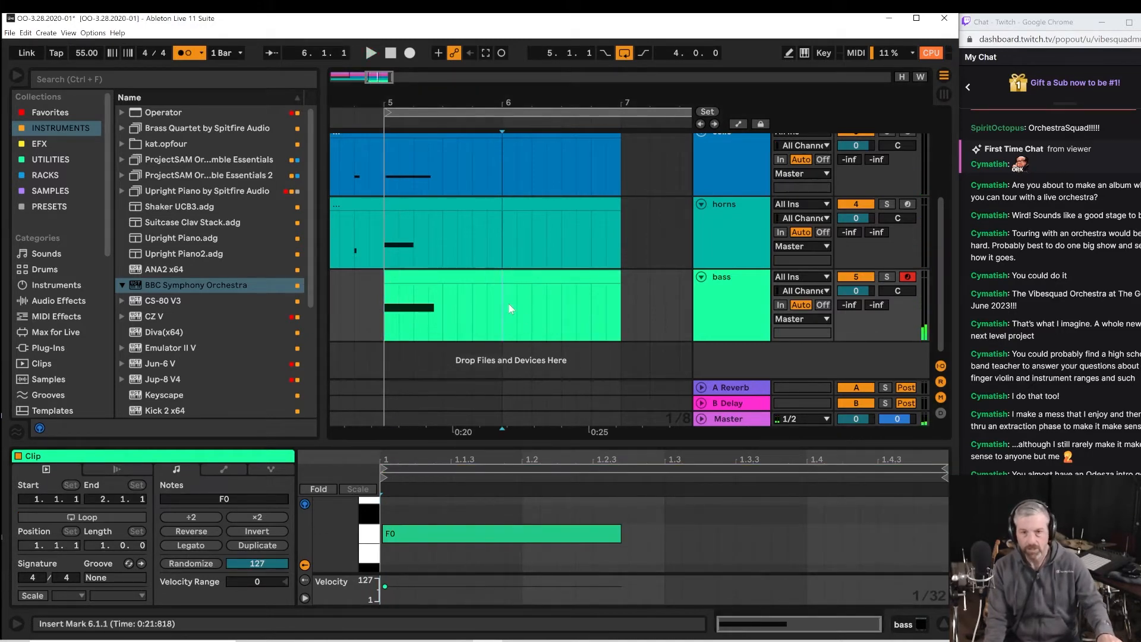
left_click(509, 305)
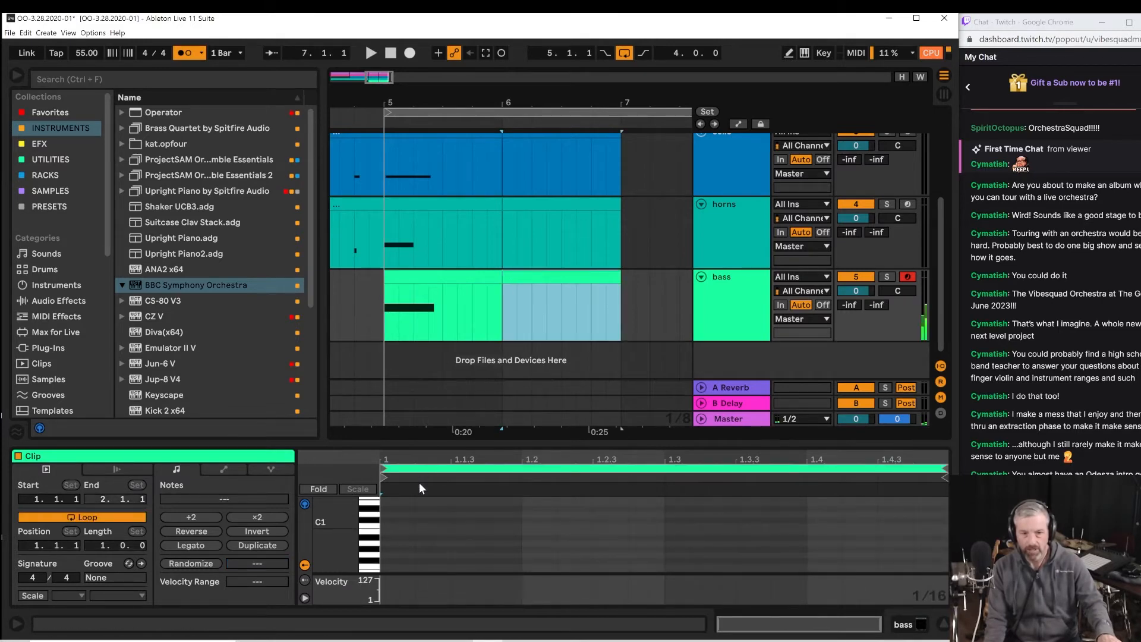
left_click(417, 506)
scroll(415, 502, "down", 5)
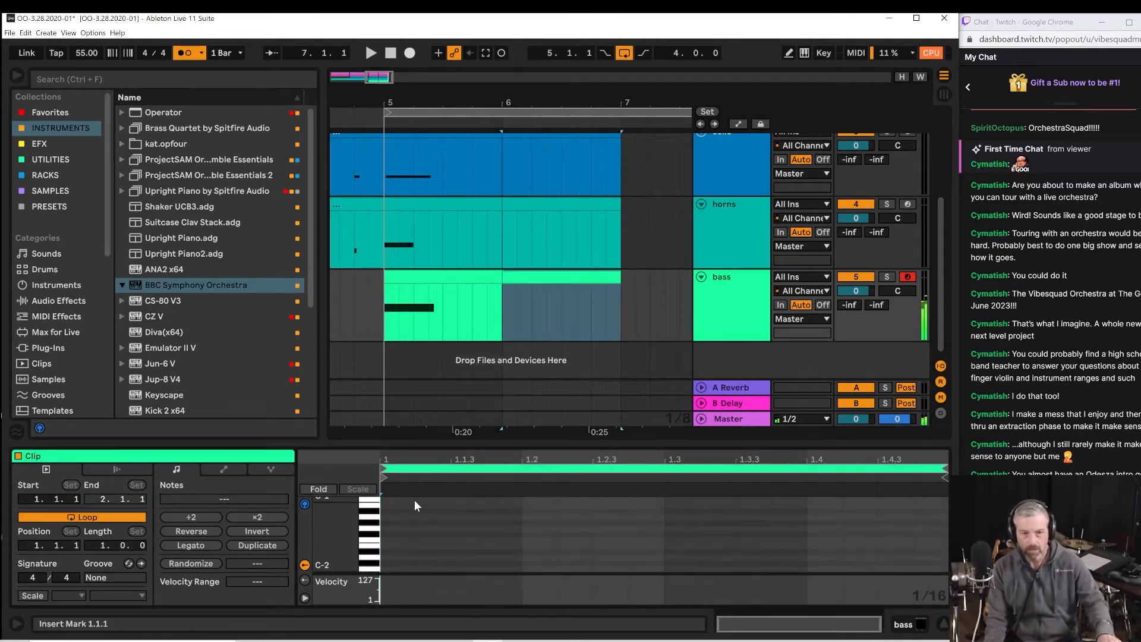
scroll(415, 499, "up", 5)
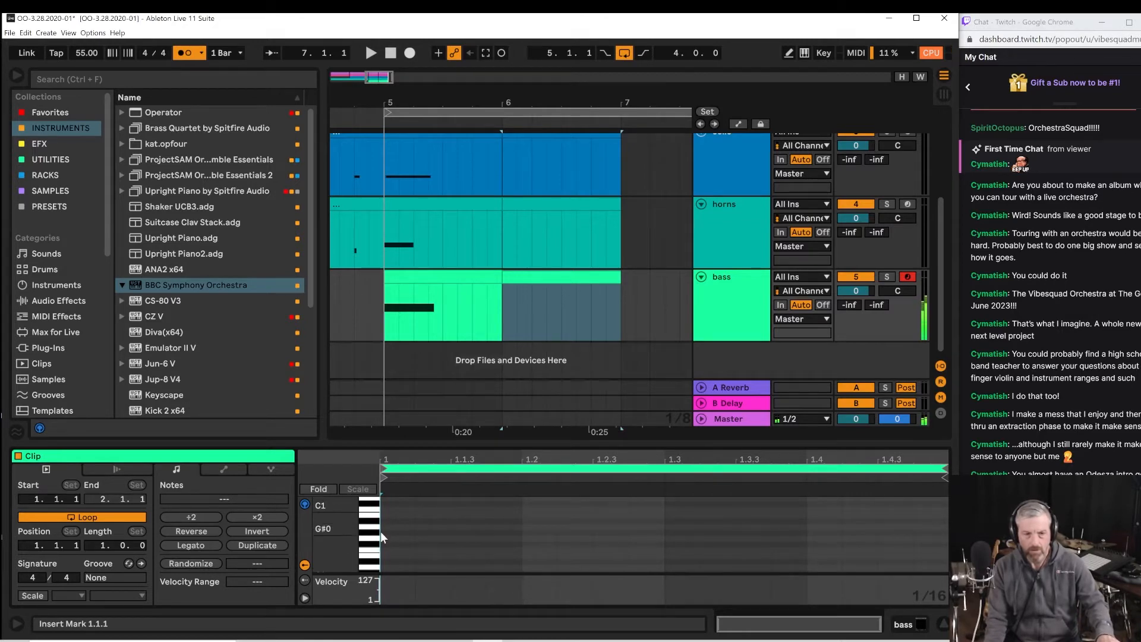
key("Right")
key("Right")
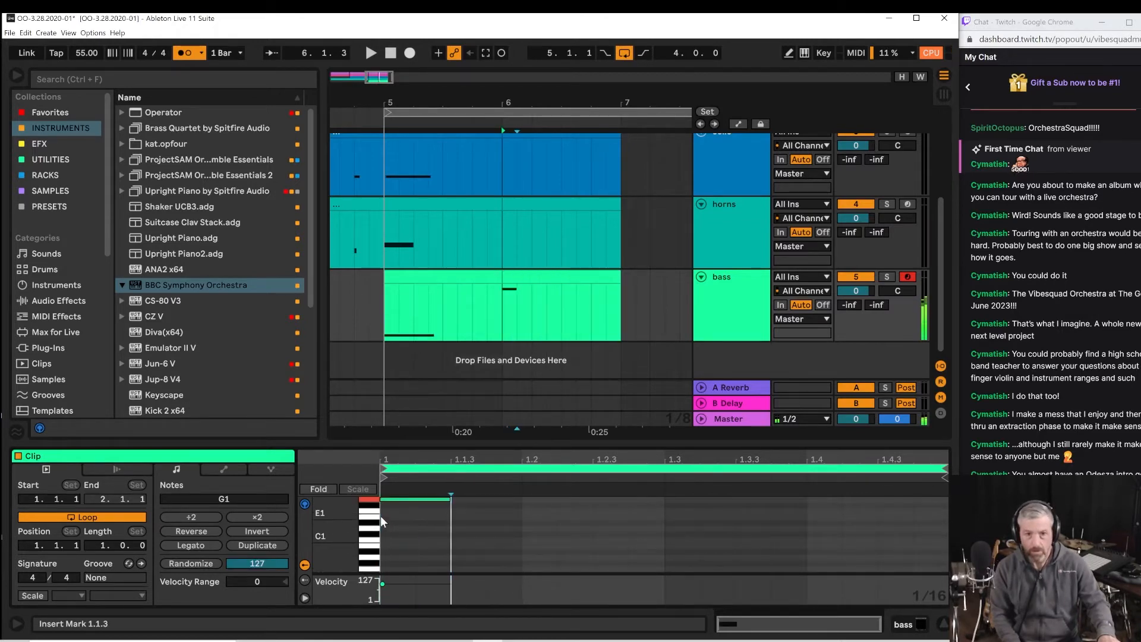
key("Right")
key("Right")
Play the new bass note in bar 6 and replay the arrangement from bar 5 through it.
key("space")
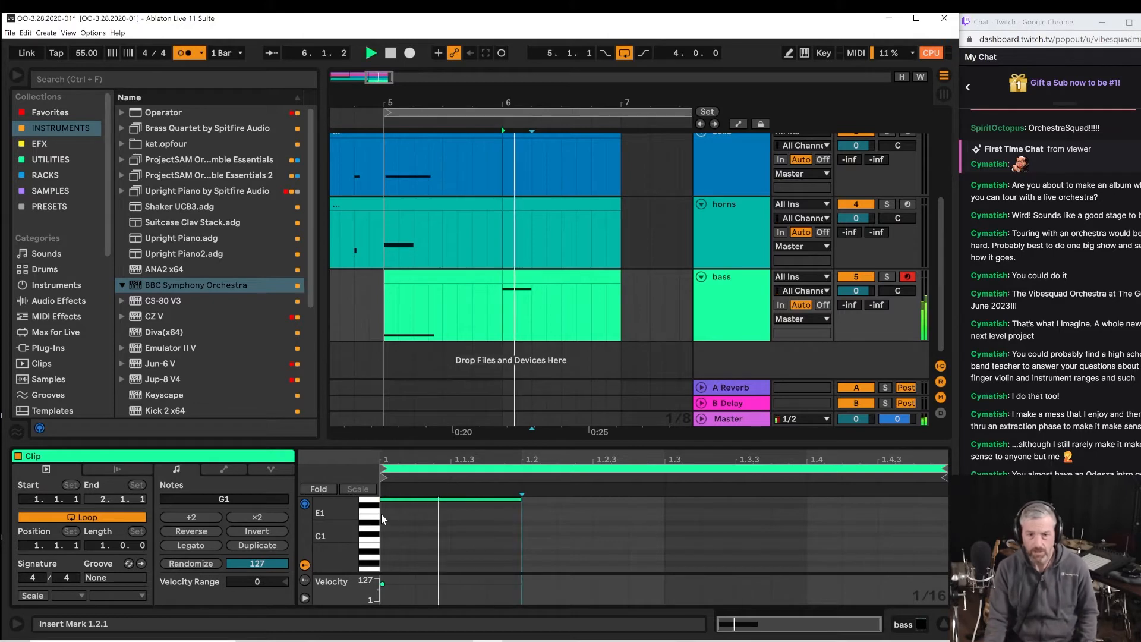
left_click(391, 320)
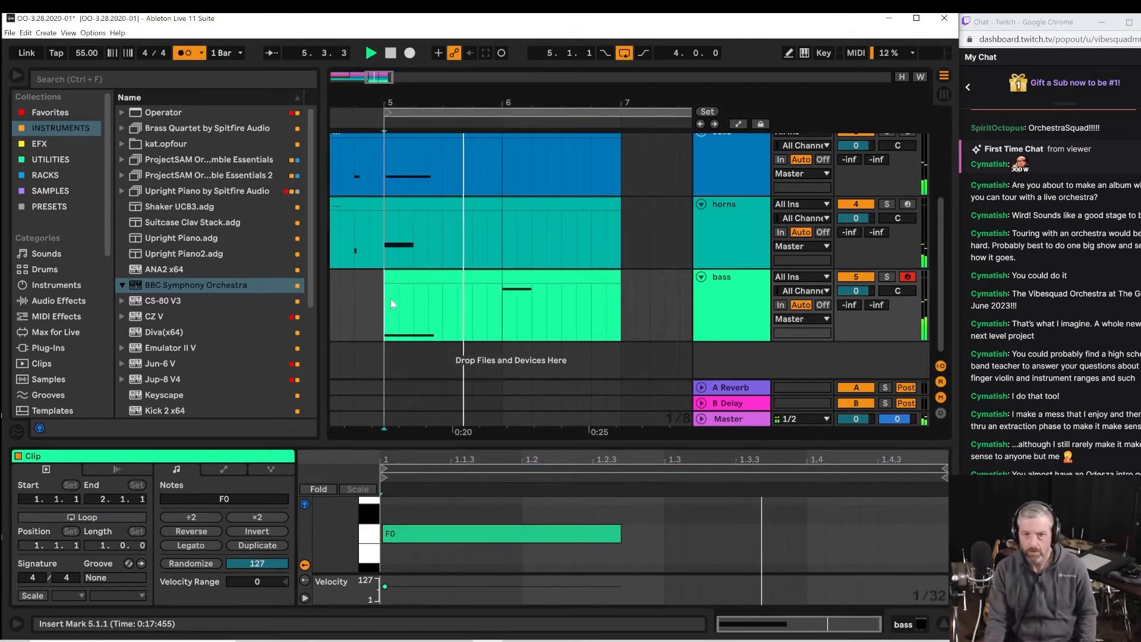
scroll(391, 298, "up", 1)
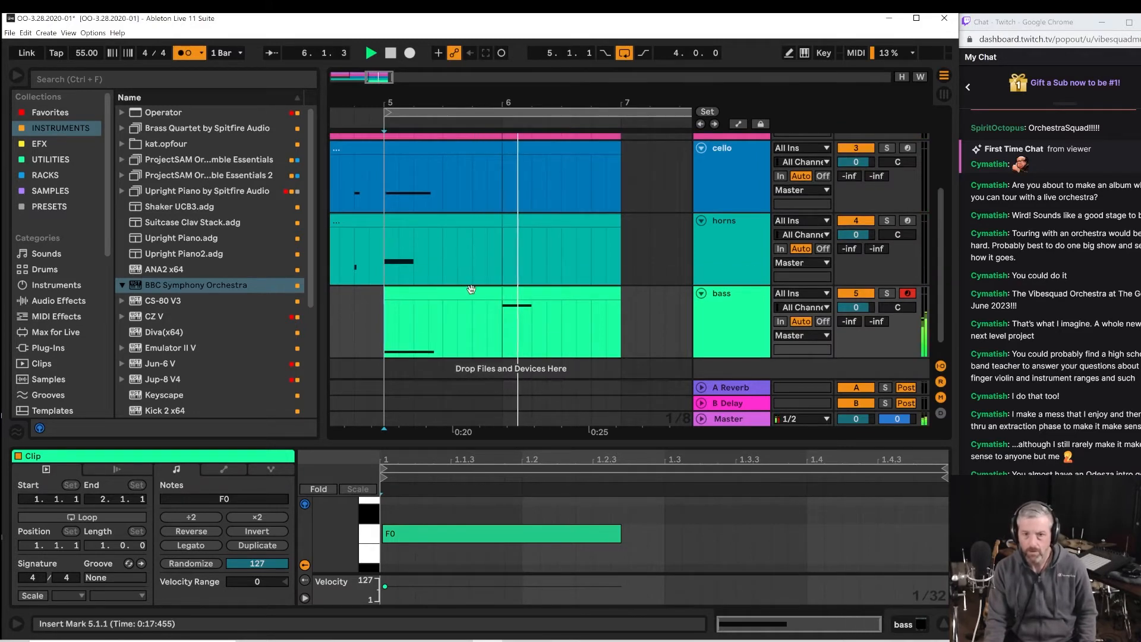
key("space")
Transpose the bass note in the bar 6 clip down one octave to G0.
left_click(520, 294)
left_click(534, 533)
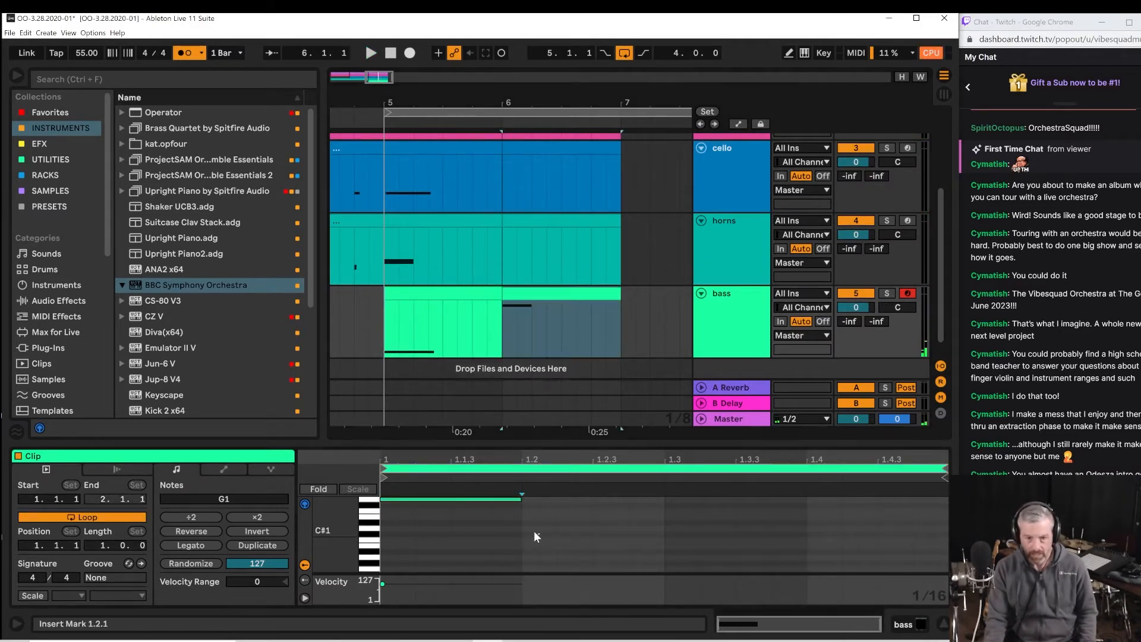
key("ctrl+a")
key("shift+Down")
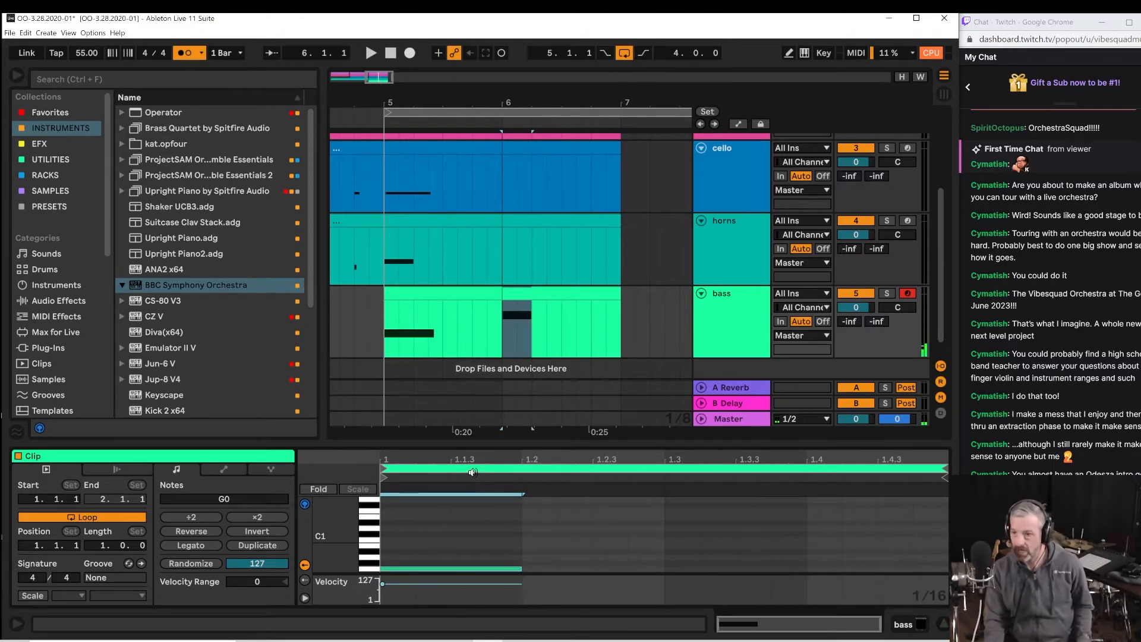
Listen to the G0 bass note in bar 6 alone and in context from bar 5.
key("space")
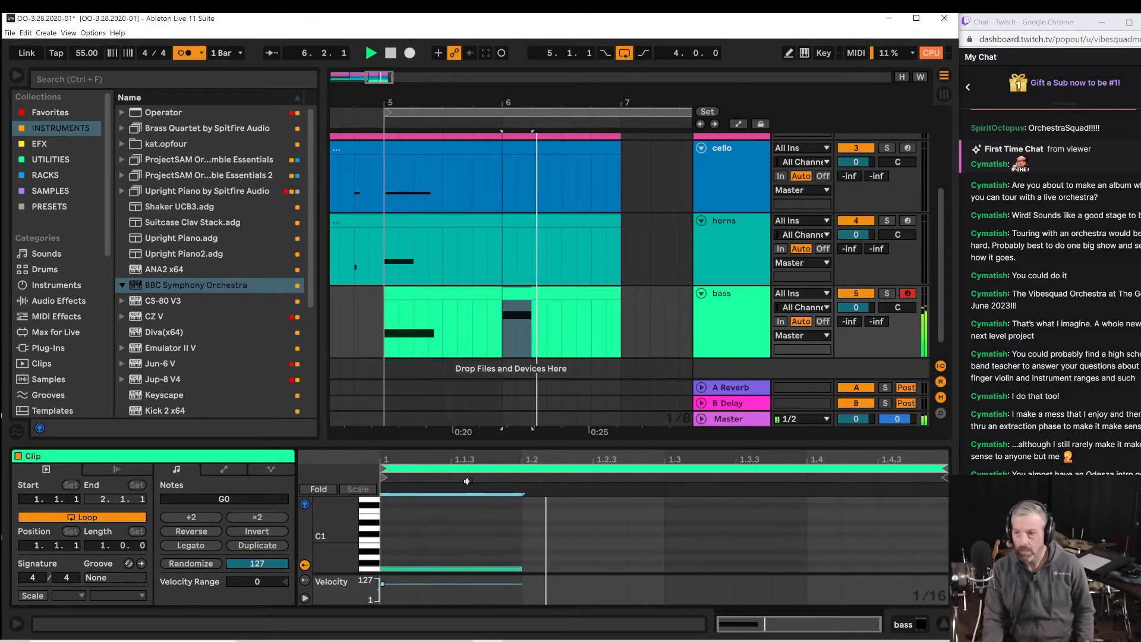
key("space")
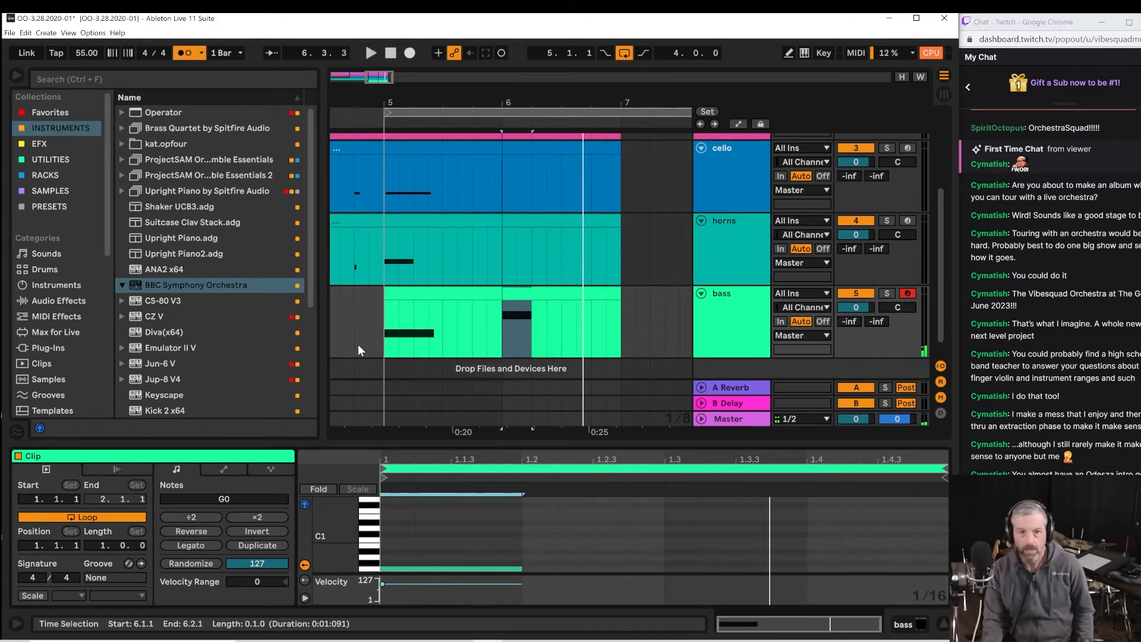
left_click(379, 349)
key("space")
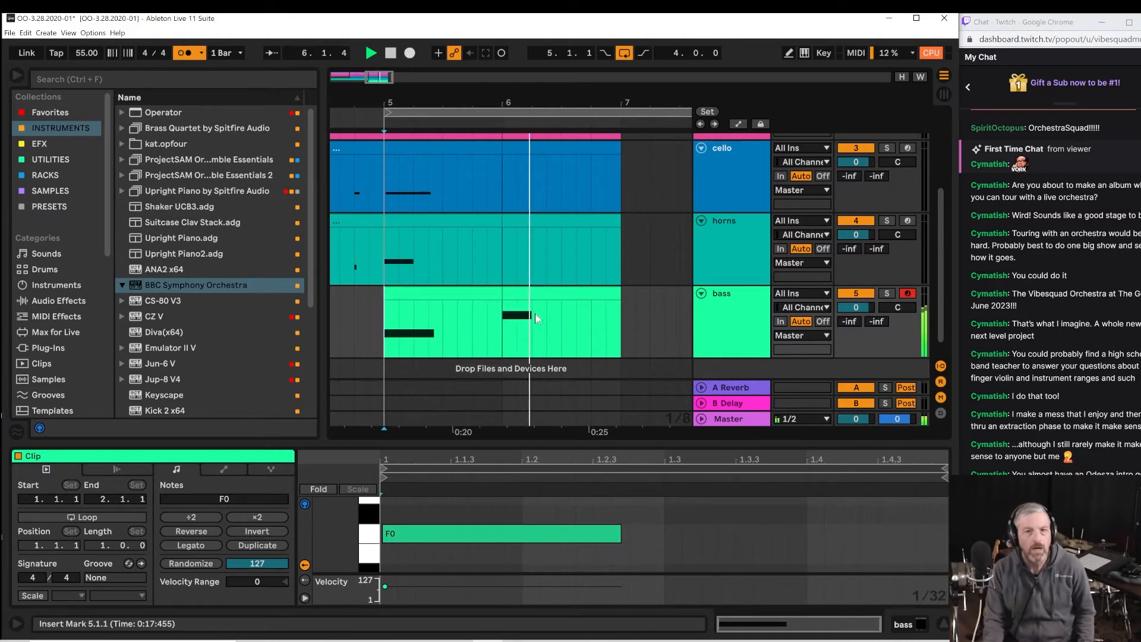
left_click(533, 294)
key("space")
key("space")
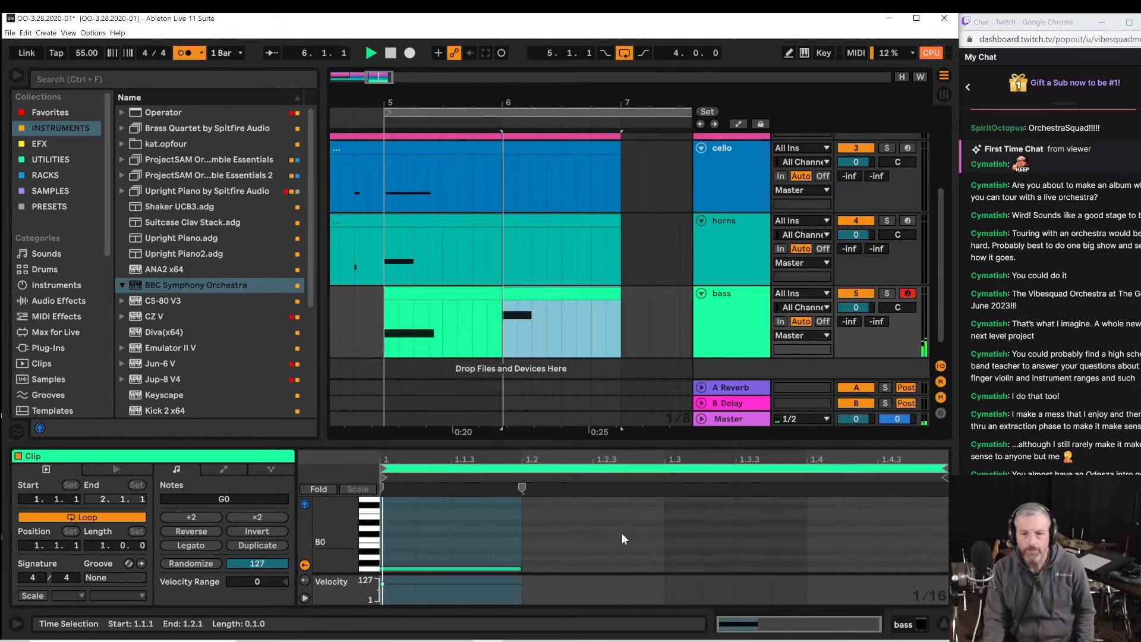
Lengthen the G0 note in the bar 6 bass clip to two beats, ending at 1.3.1.
left_click(485, 504)
left_click(519, 568)
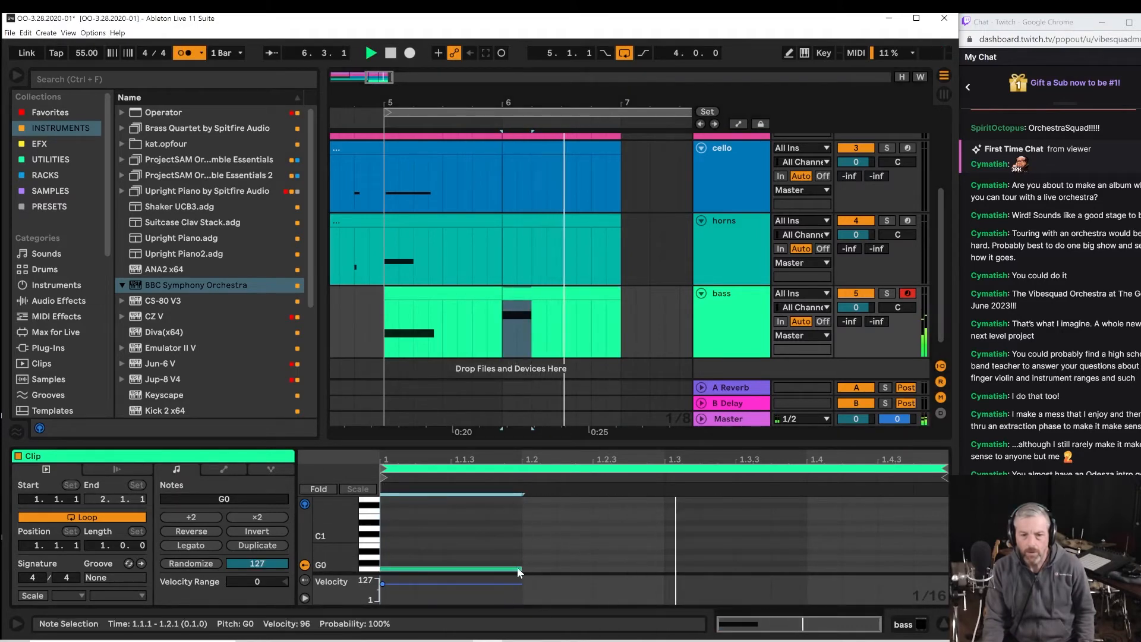
left_click_drag(520, 568, 639, 559)
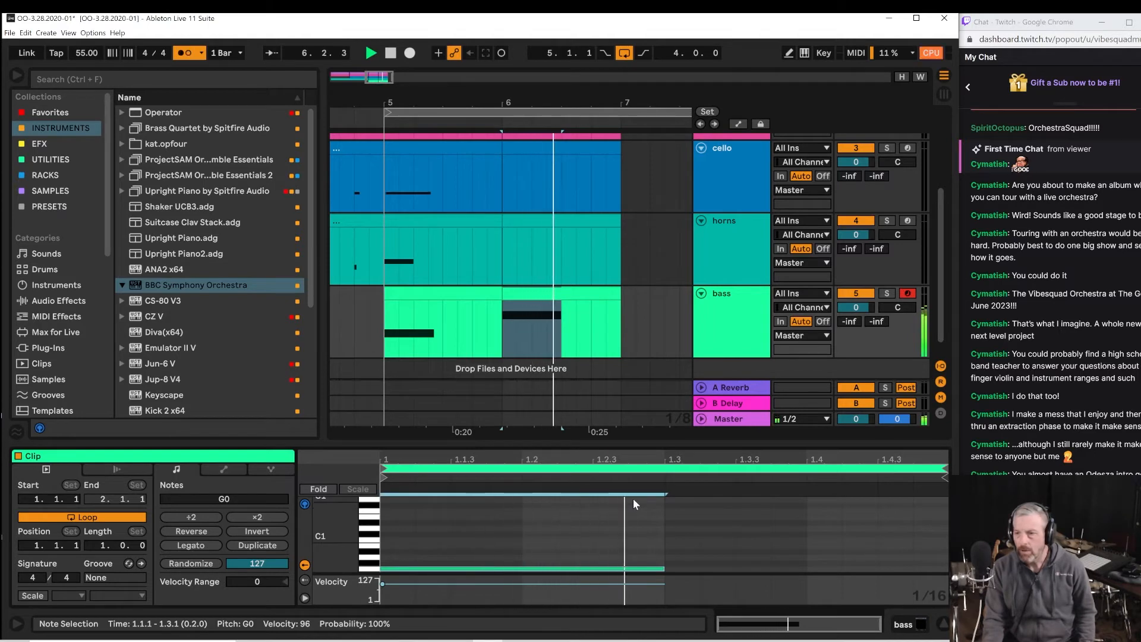
Play from bar 5 to hear the lengthened bass note following the violin parts.
left_click(384, 229)
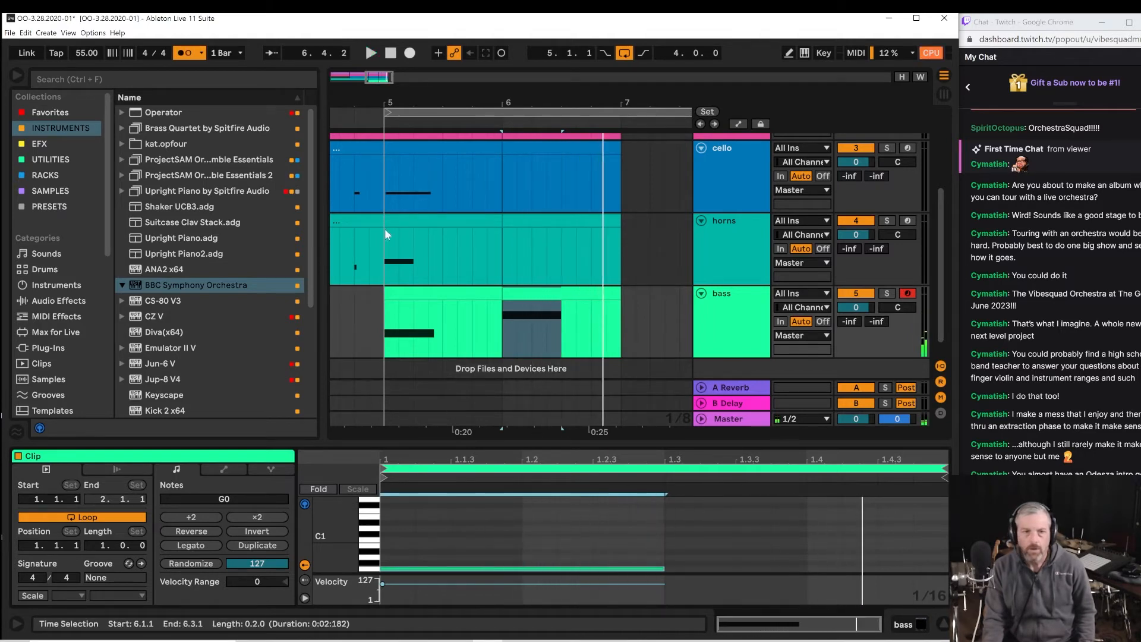
key("space")
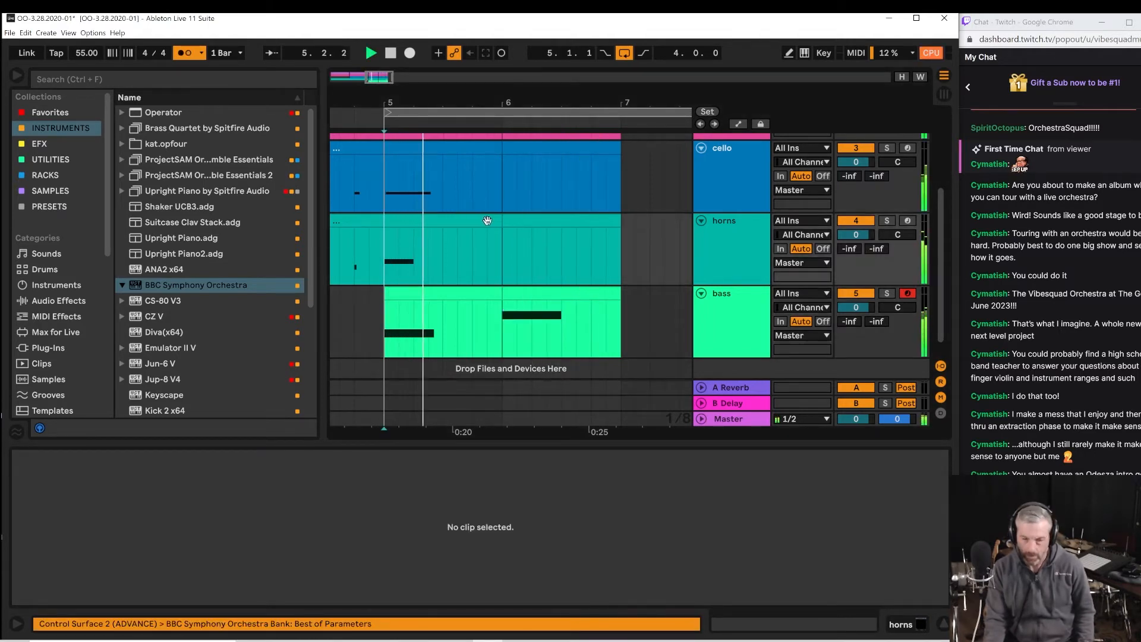
scroll(488, 220, "up", 1)
scroll(491, 222, "up", 2)
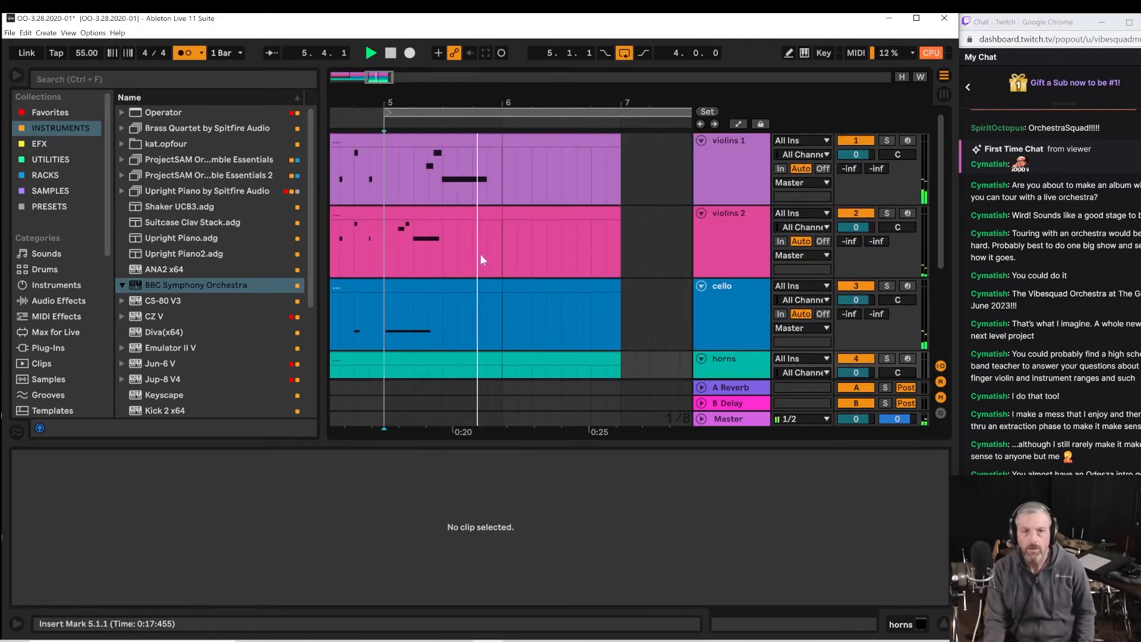
Open the violins 1 clip in bar 5, enlarge the clip editor and play its notes.
left_click(474, 143)
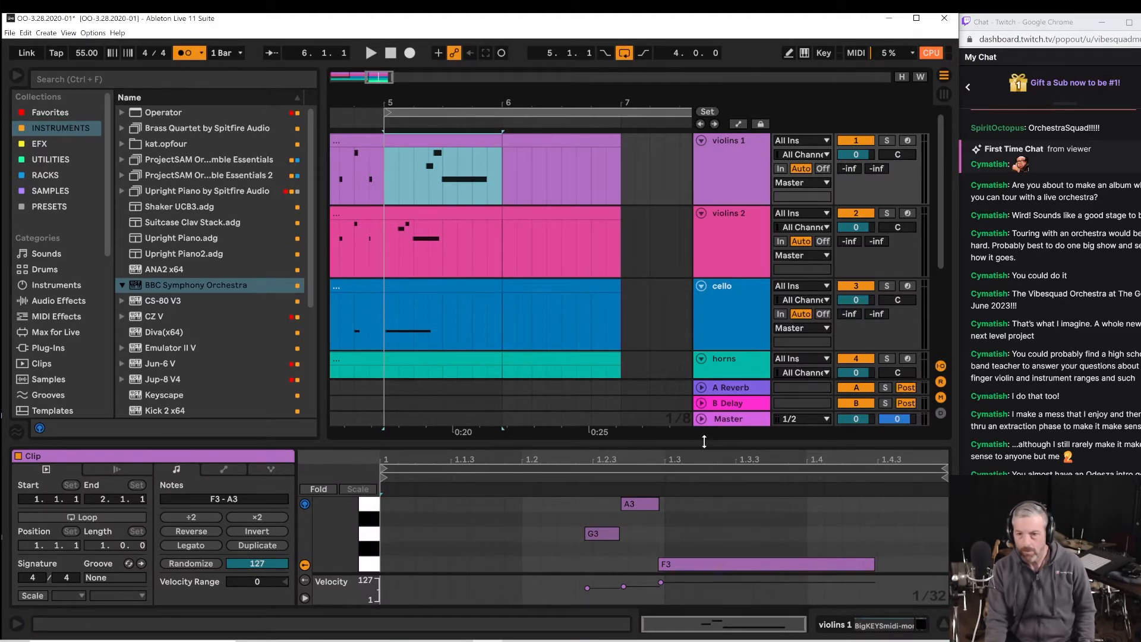
left_click_drag(704, 441, 704, 196)
left_click(637, 344)
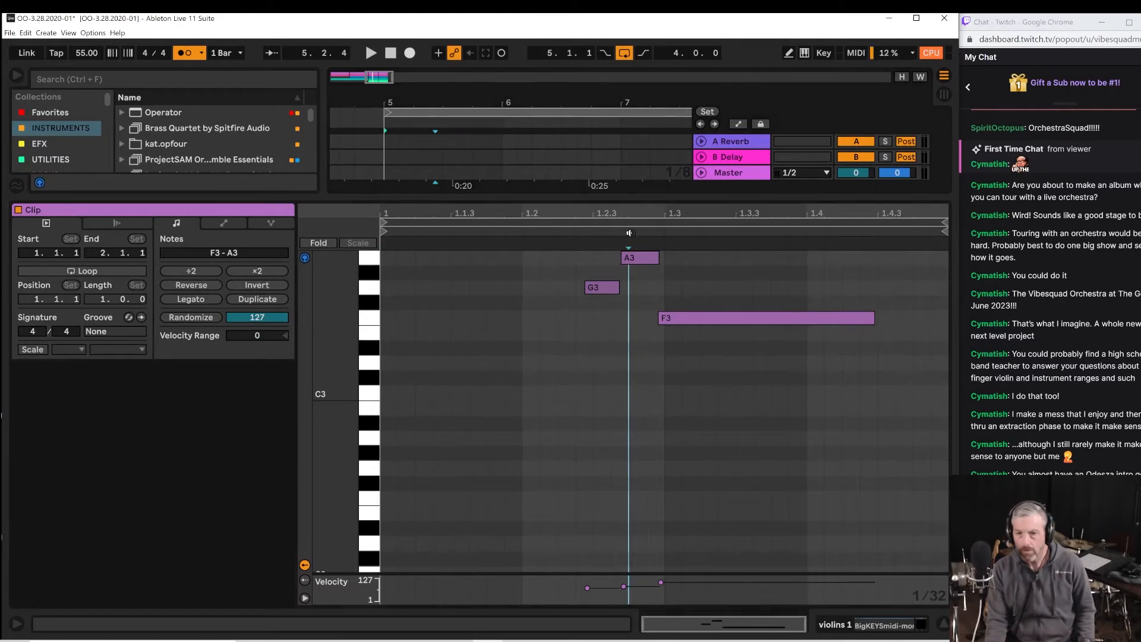
key("space")
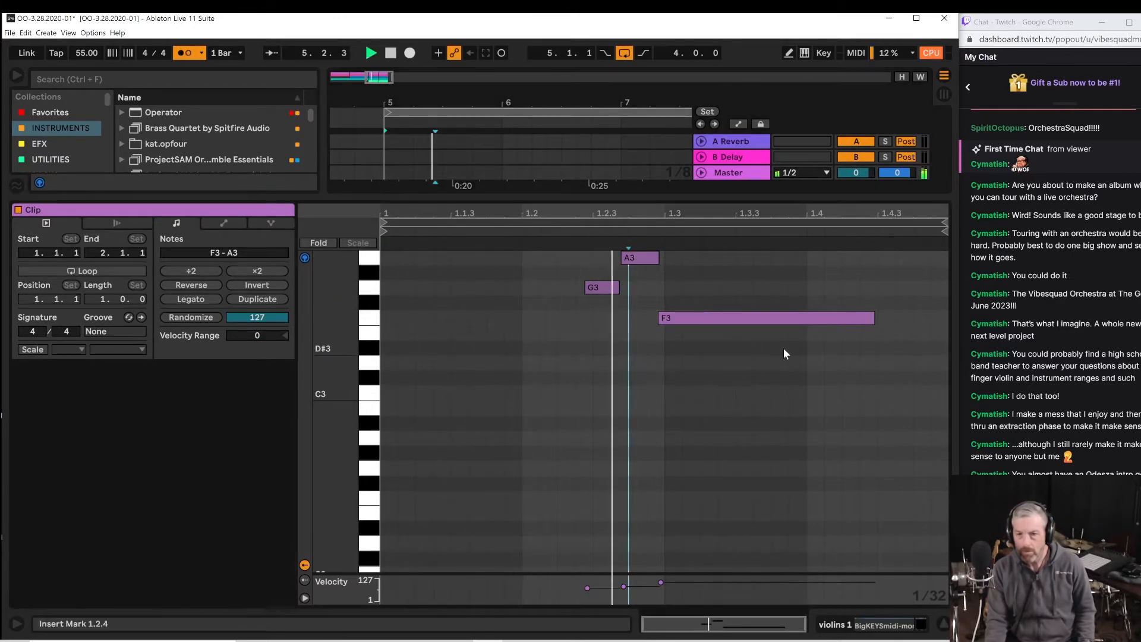
key("space")
Add a C3 note at 1.4.1, about a dotted sixteenth long, to the violins 1 clip and play it.
double_click(817, 364)
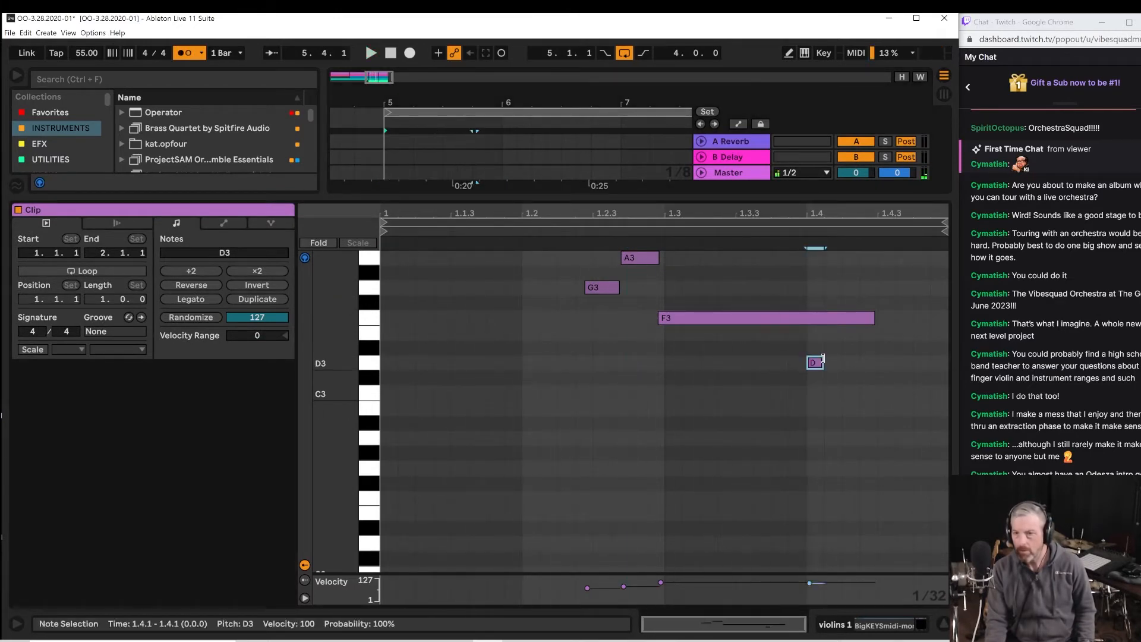
left_click_drag(812, 364, 860, 394)
key("space")
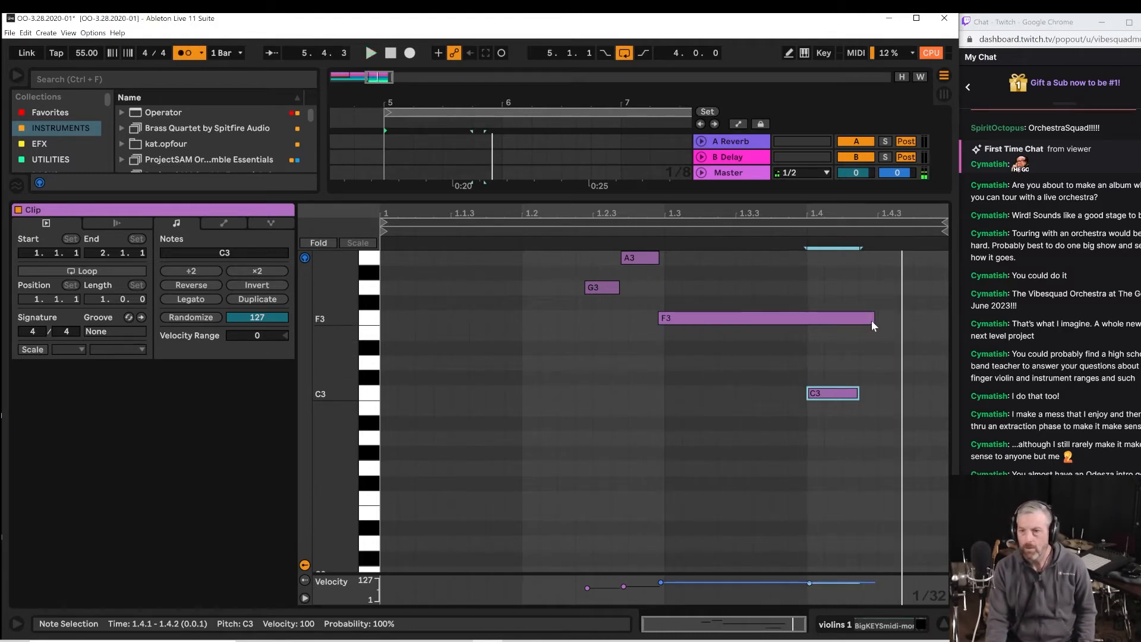
Shorten the F3 note in the violins 1 clip to end just after 1.3.2 and replay the bar.
left_click_drag(871, 320, 694, 324)
key("space")
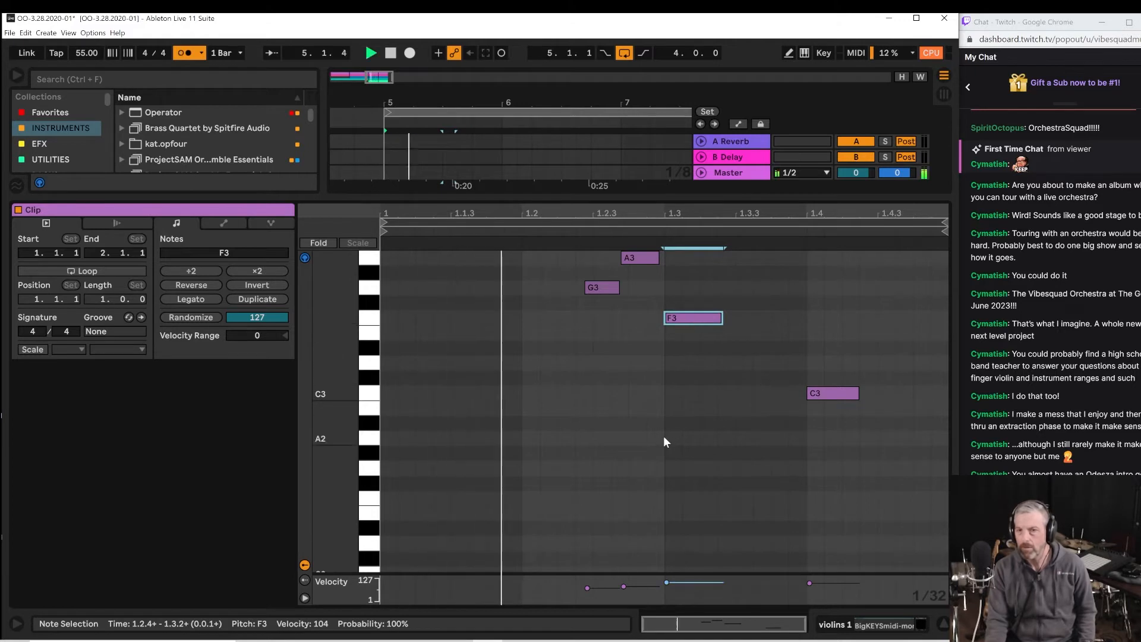
key("space")
Try quantizing the G3, A3 and F3 notes in the violins 1 clip, listen, and undo the quantization.
left_click_drag(705, 357, 505, 220)
key("ctrl+u")
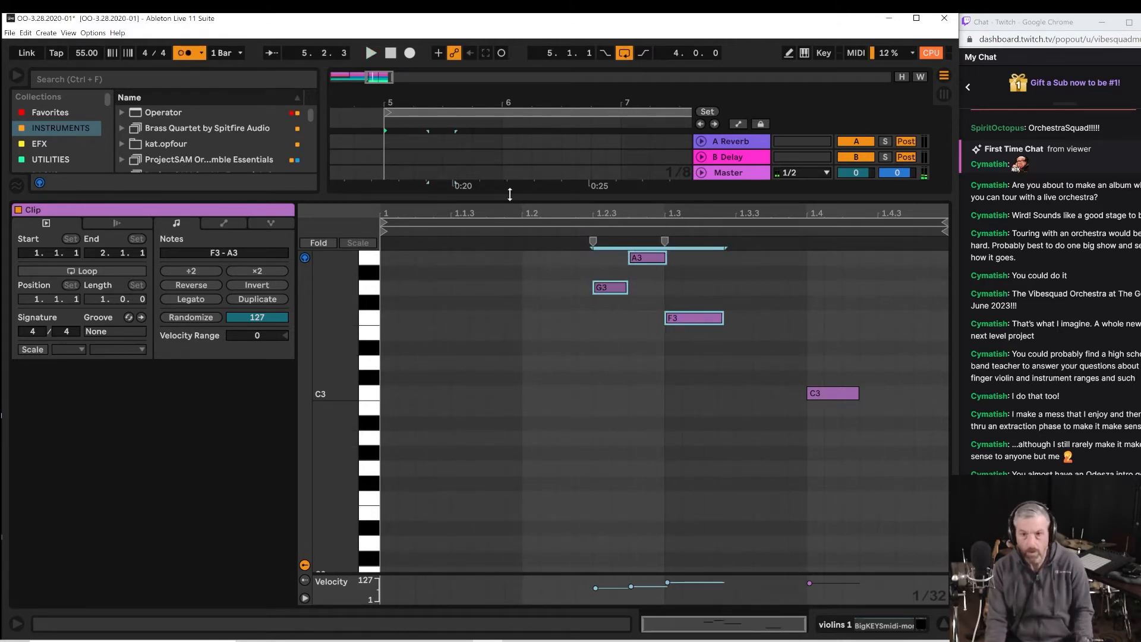
key("space")
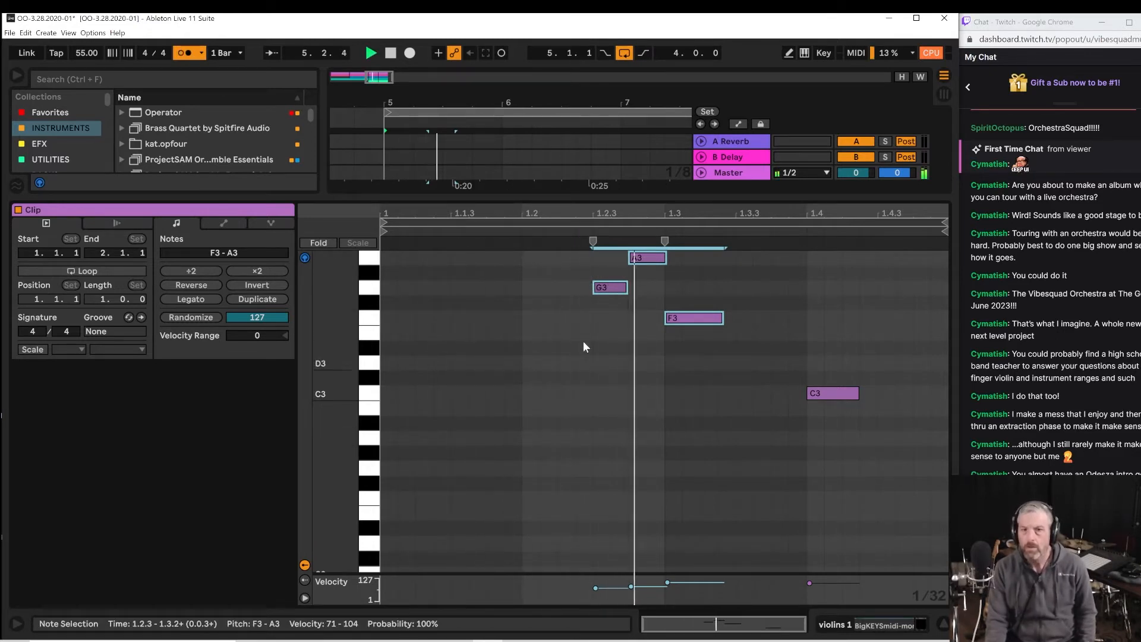
key("space")
key("ctrl+z")
Reduce the clip editor's height and replay bar 5 into bar 6 while reviewing all the tracks.
key("space")
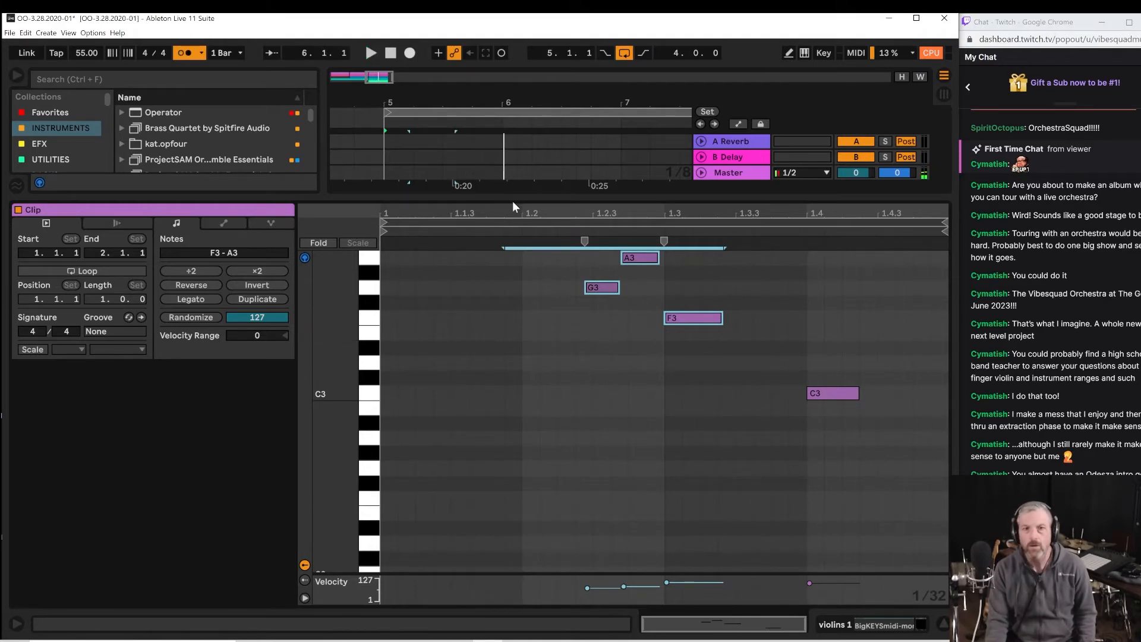
left_click_drag(510, 203, 526, 417)
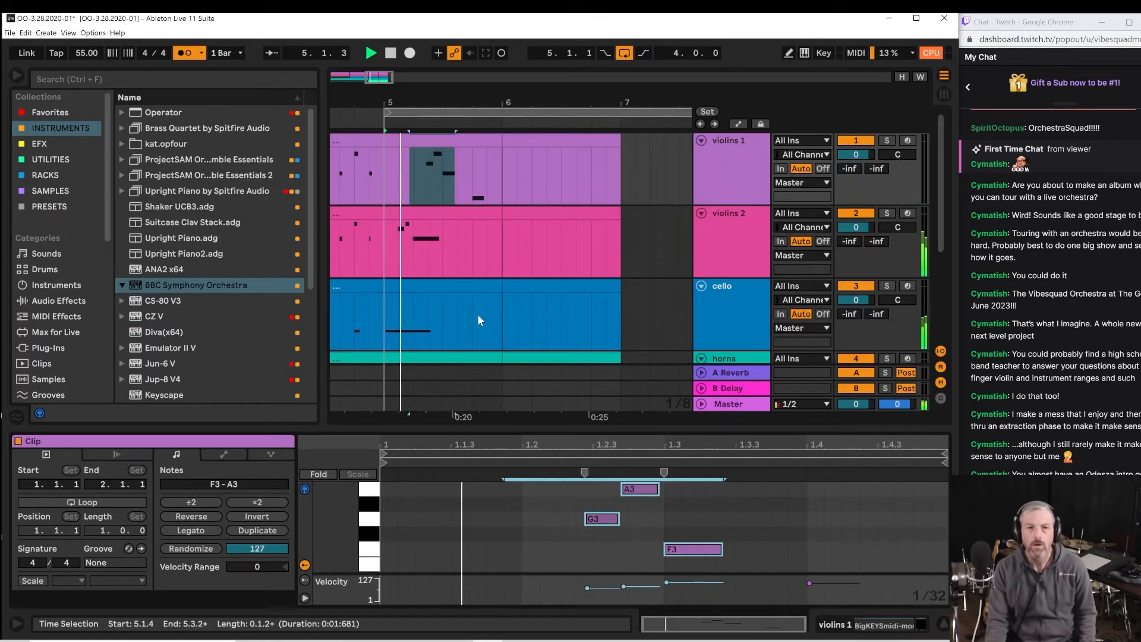
scroll(486, 315, "down", 3)
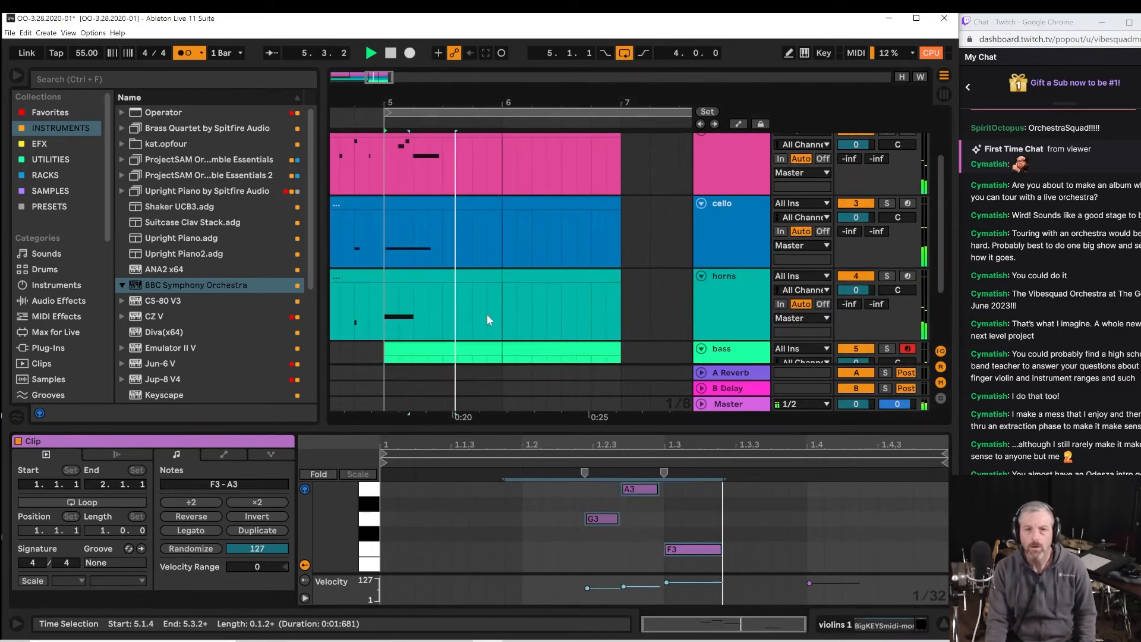
scroll(487, 315, "up", 3)
scroll(487, 315, "down", 3)
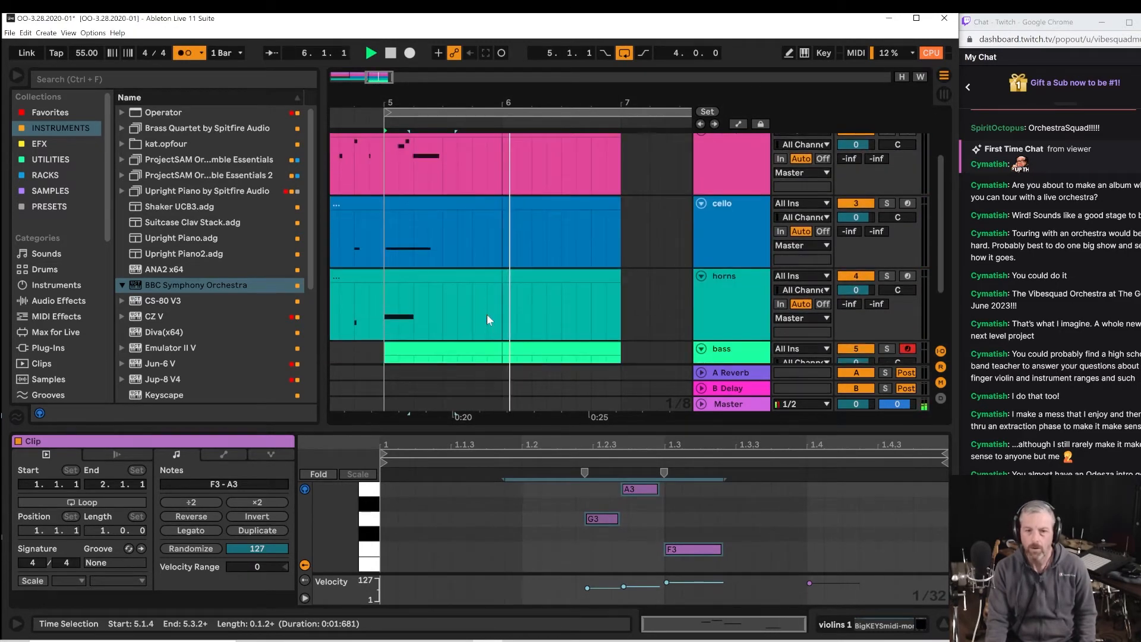
scroll(487, 315, "down", 3)
key("space")
Open the empty horns clip in bar 6 and arm the horns track for recording.
left_click(506, 213)
key("ctrl+shift+m")
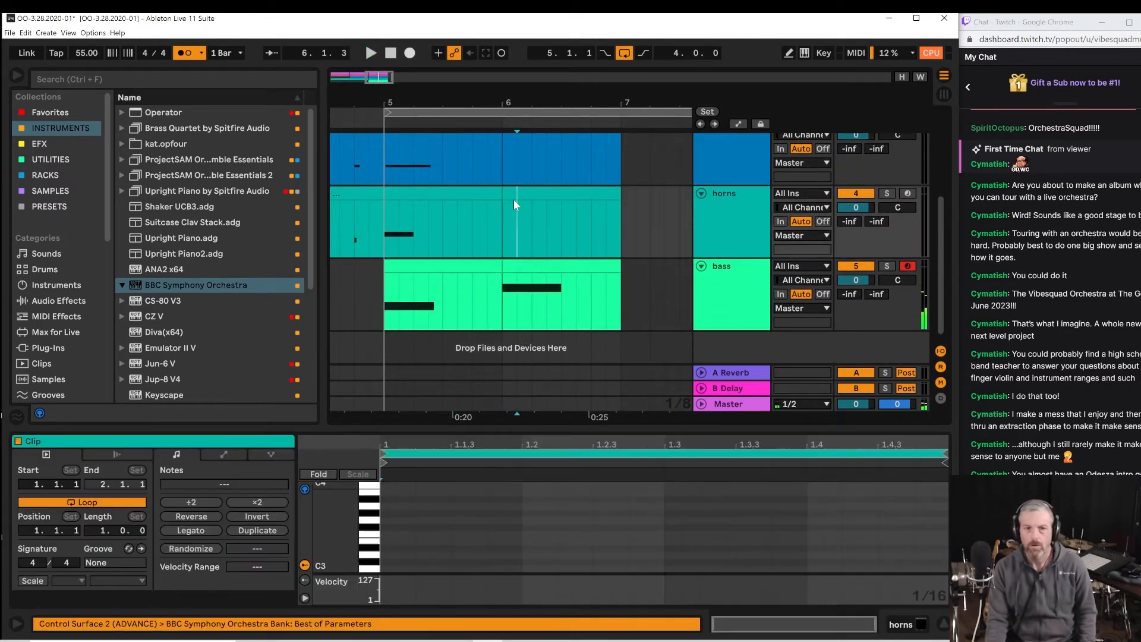
left_click(904, 193)
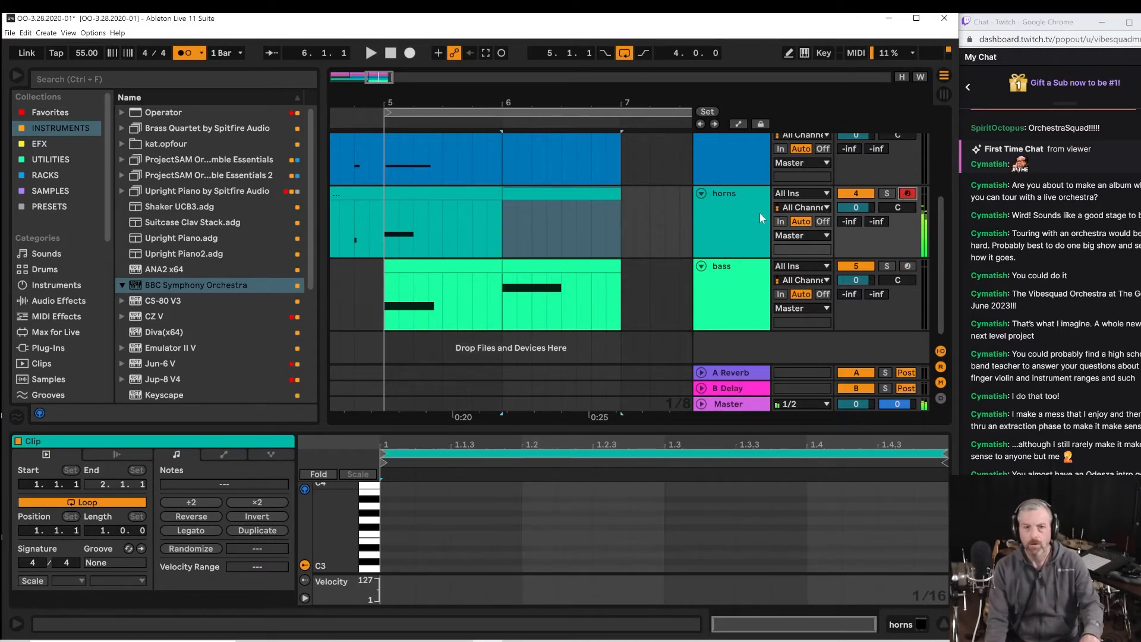
Replay bar 5 into bar 6 with the horns armed and reopen the empty horns clip in bar 6.
left_click(359, 238)
left_click(383, 241)
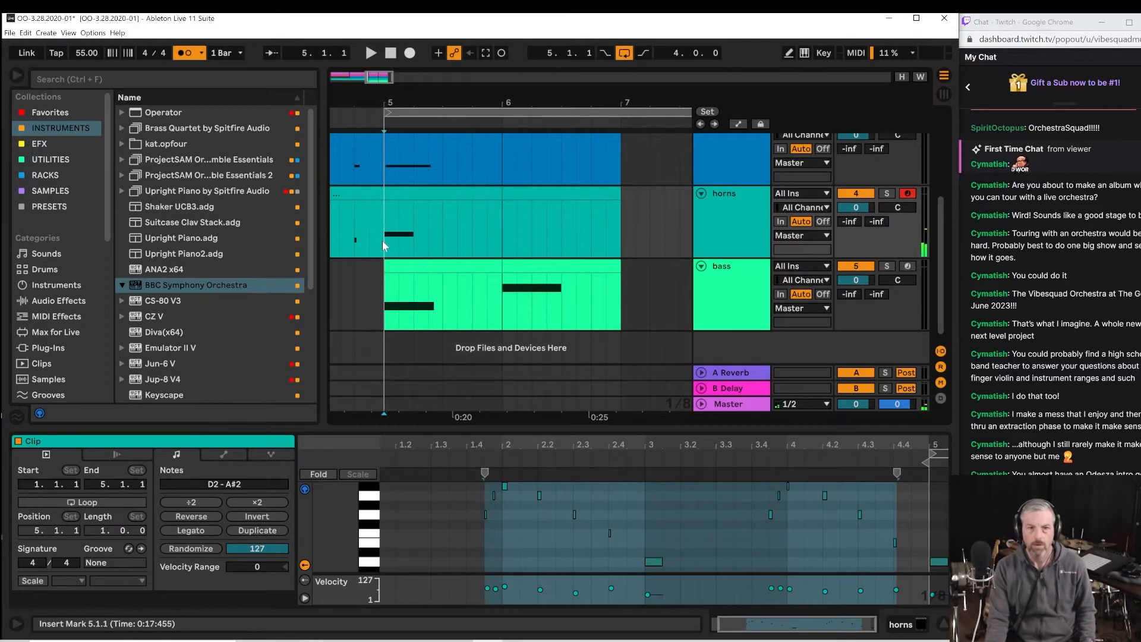
key("space")
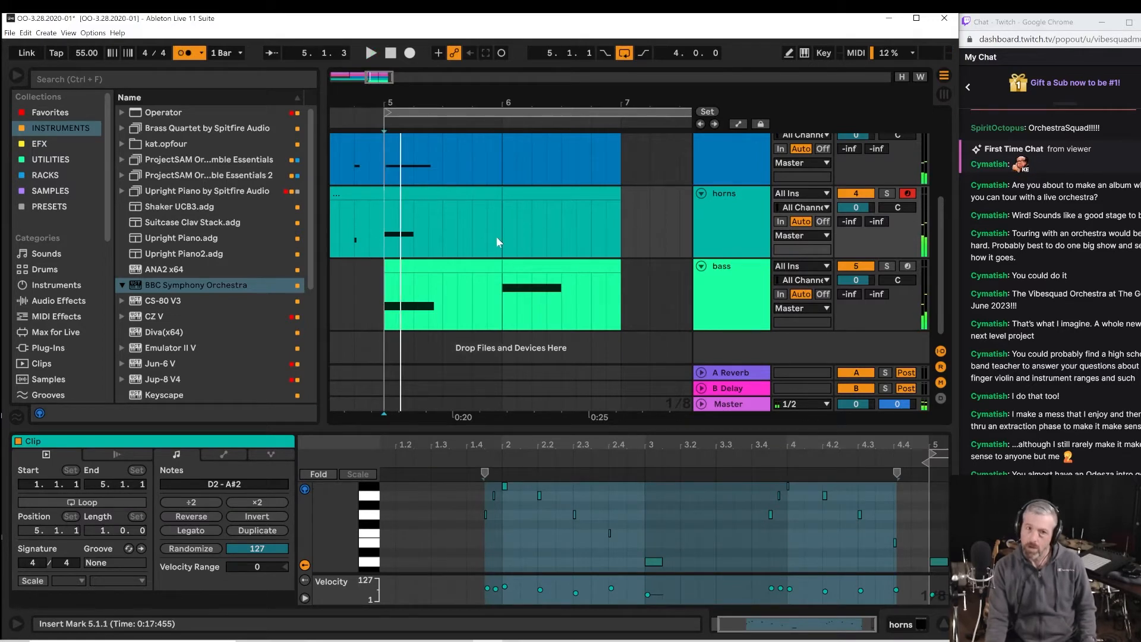
left_click(500, 236)
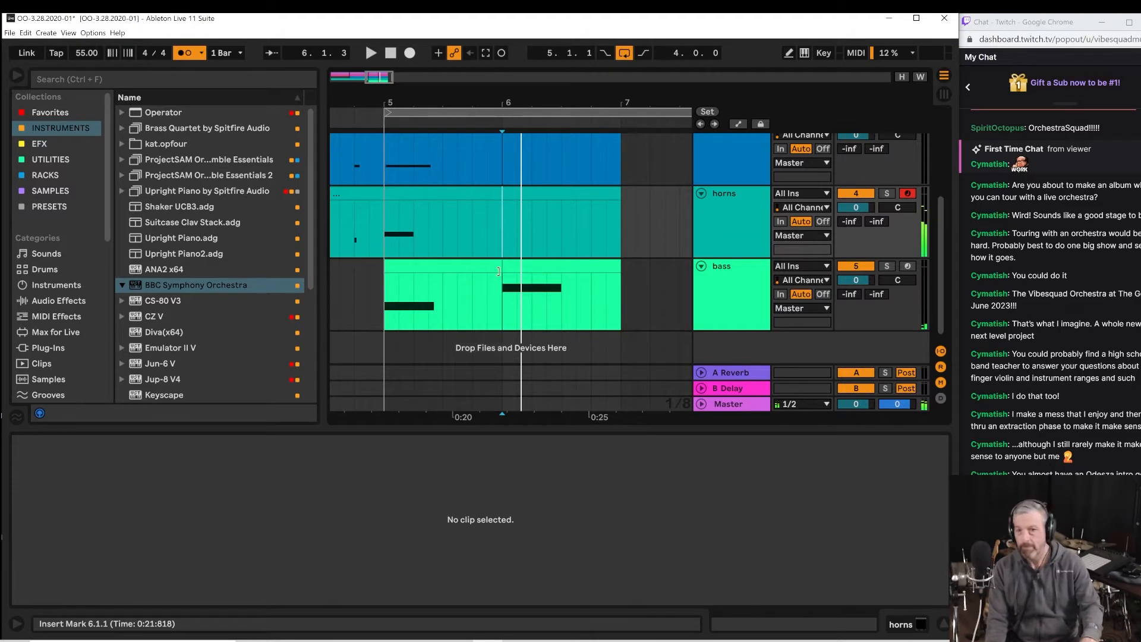
left_click(525, 197)
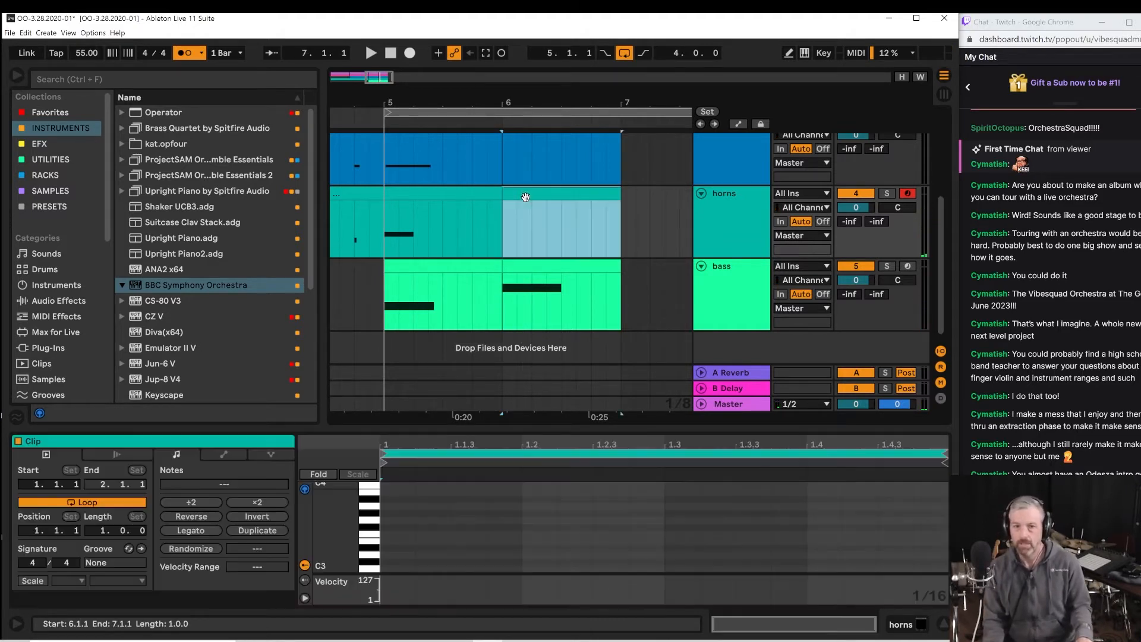
mouse_move(514, 430)
left_mouse_down()
mouse_move(516, 353)
mouse_move(530, 433)
left_mouse_up()
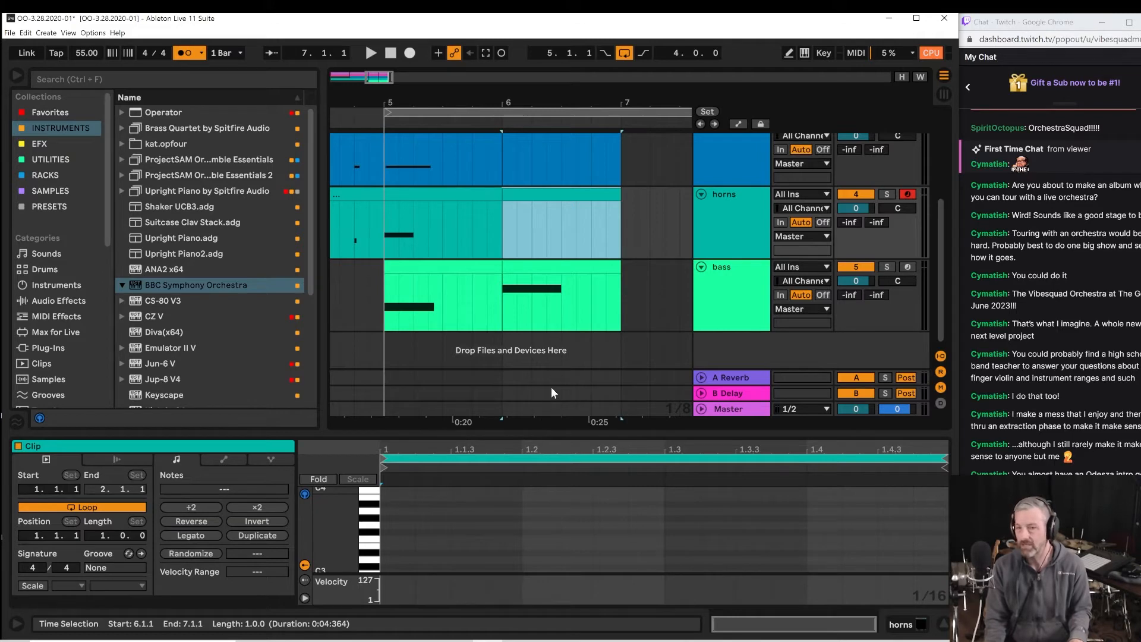
Play the arrangement from 5.1.1 into bar 6 and reselect the empty horns clip there.
left_click(385, 261)
key("space")
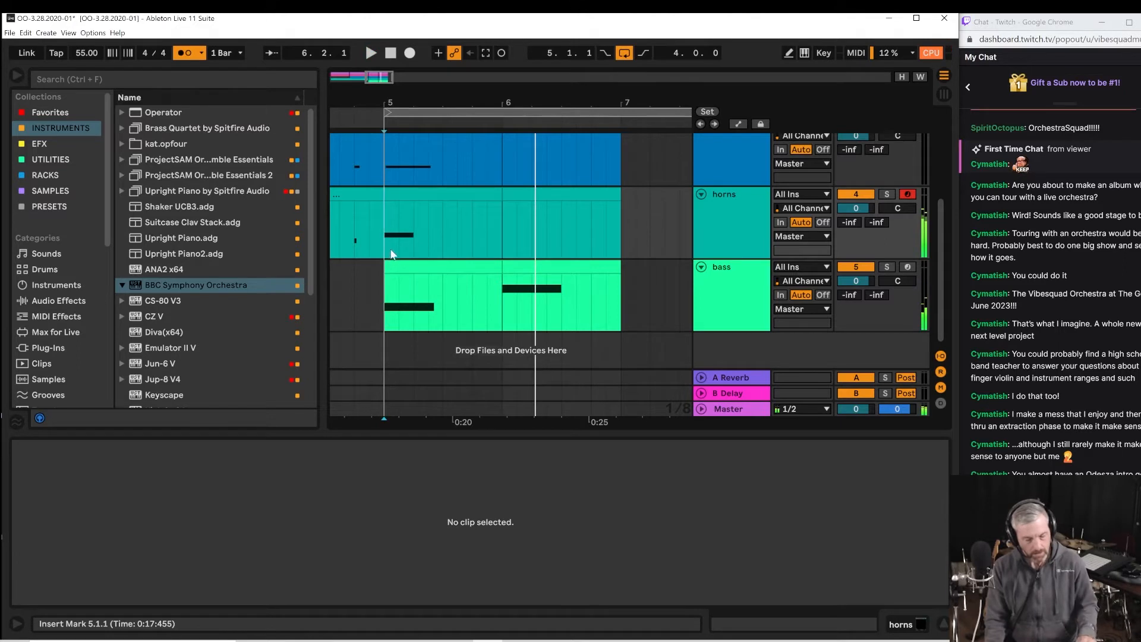
key("space")
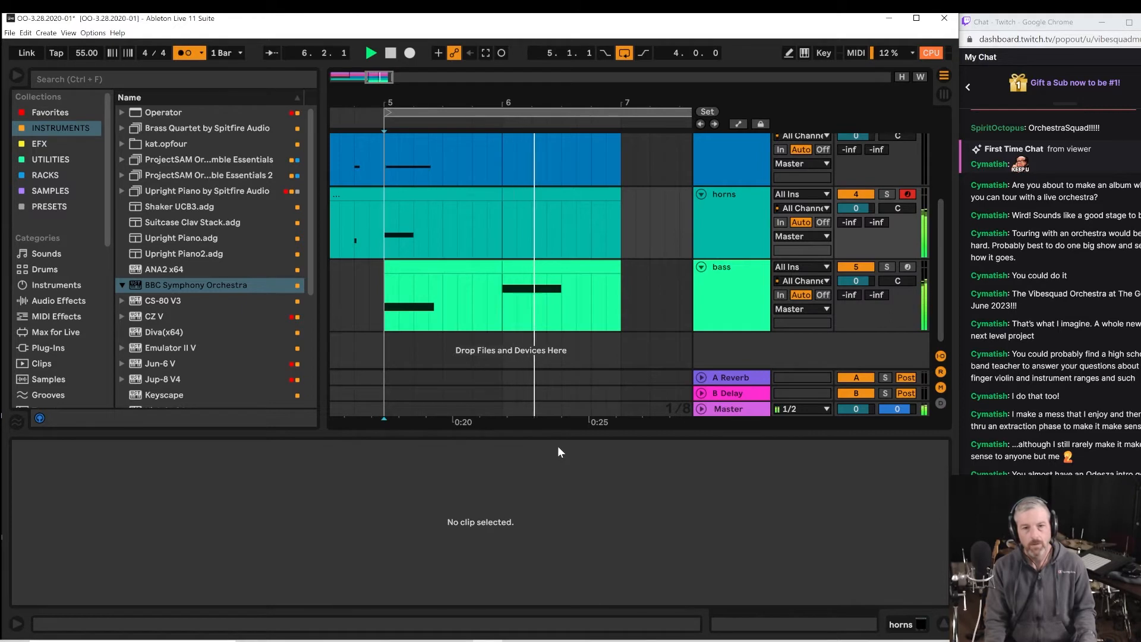
key("space")
left_click(504, 228)
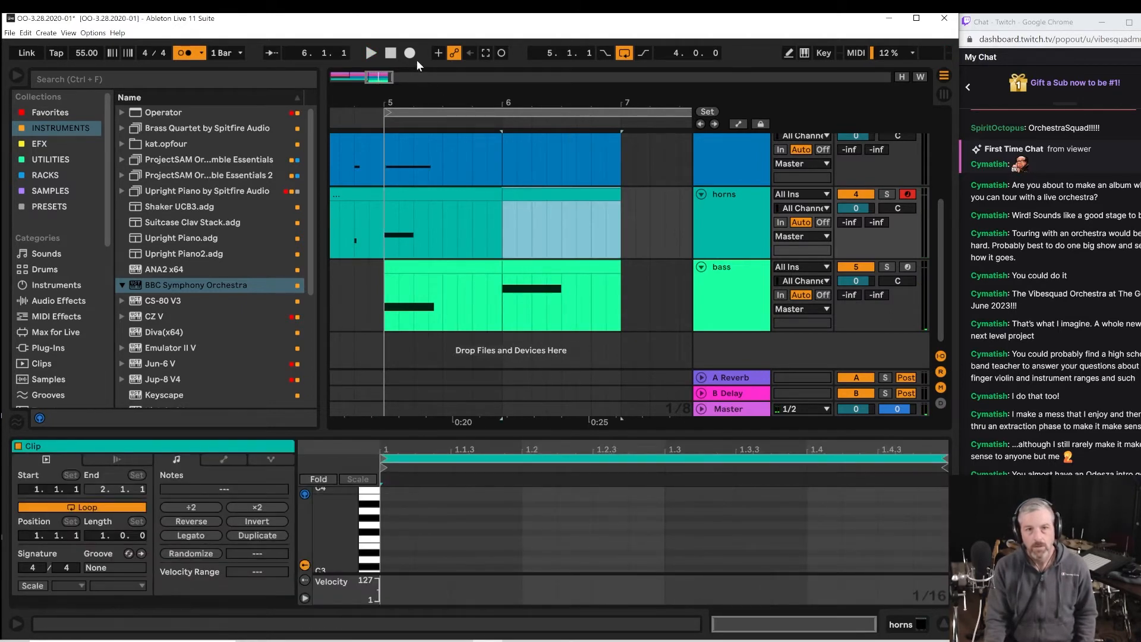
left_click(485, 51)
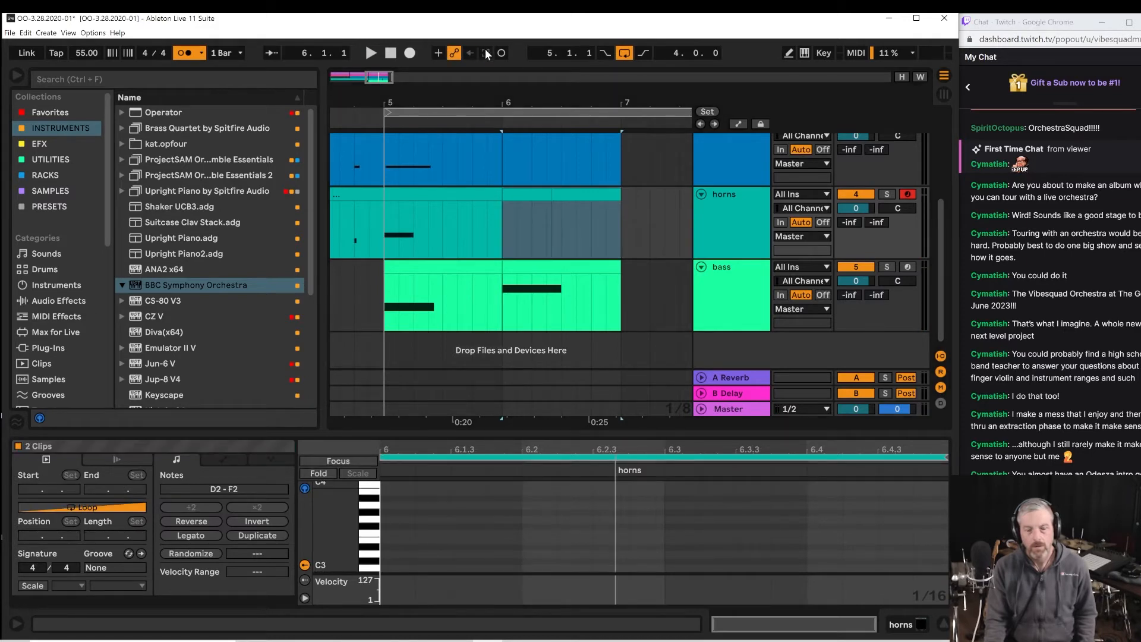
key("space")
key("space")
left_click(545, 196)
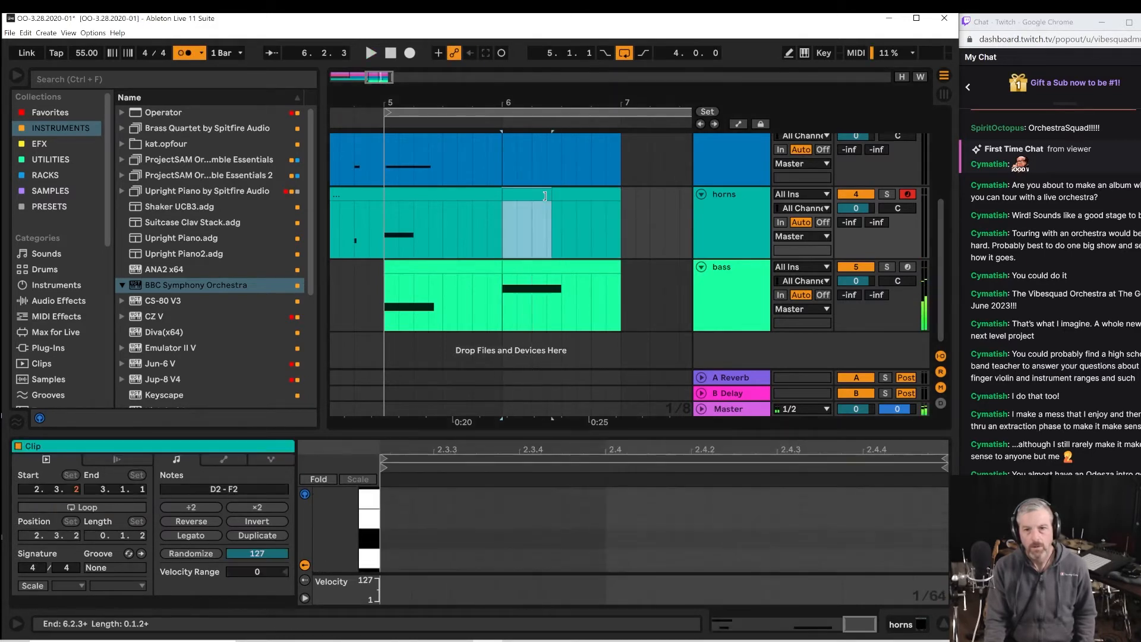
key("ctrl+z")
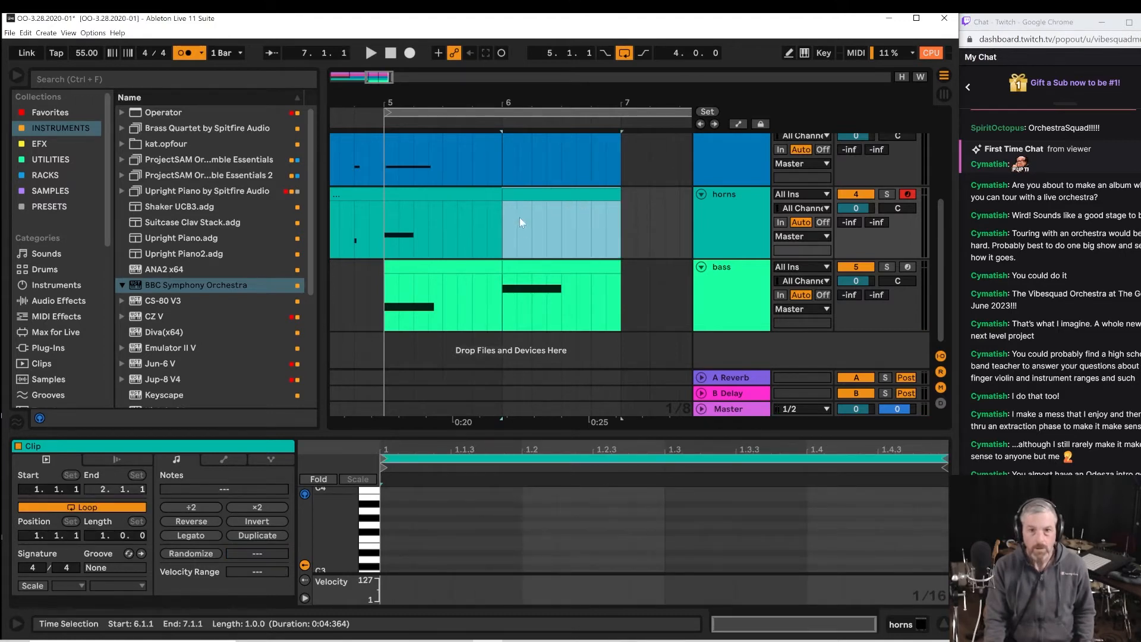
Enlarge the clip editor for the bar 6 horns clip and audition low horn pitches while repeatedly playing from 1.1.1.
left_click(517, 199)
left_click_drag(493, 432, 493, 285)
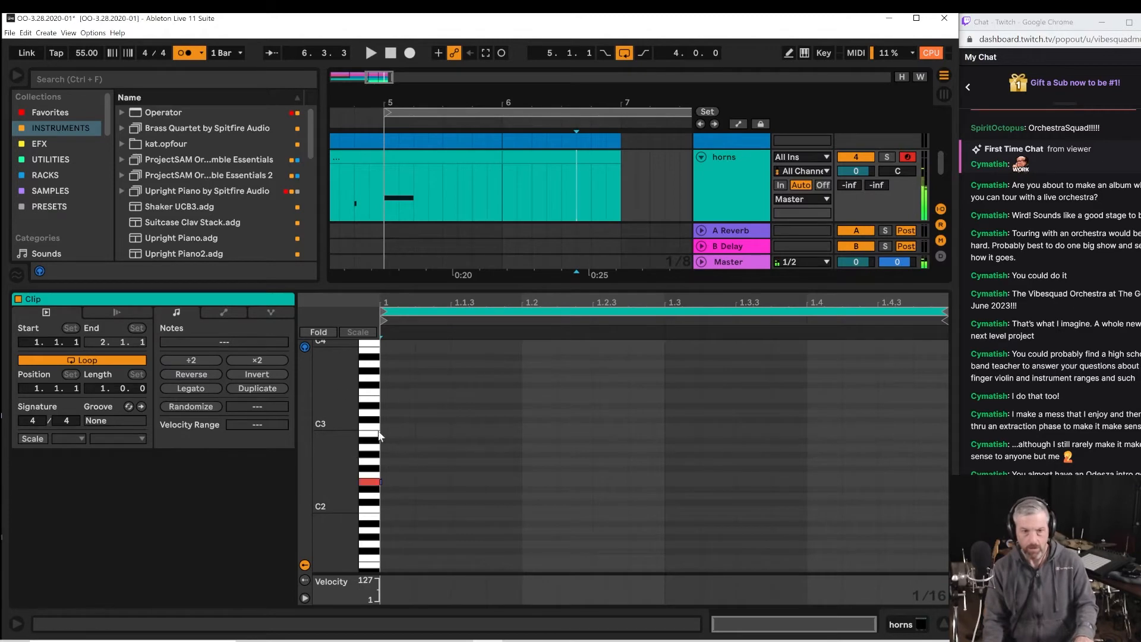
left_click(388, 462)
key("space")
key("space")
key("space")
key("space")
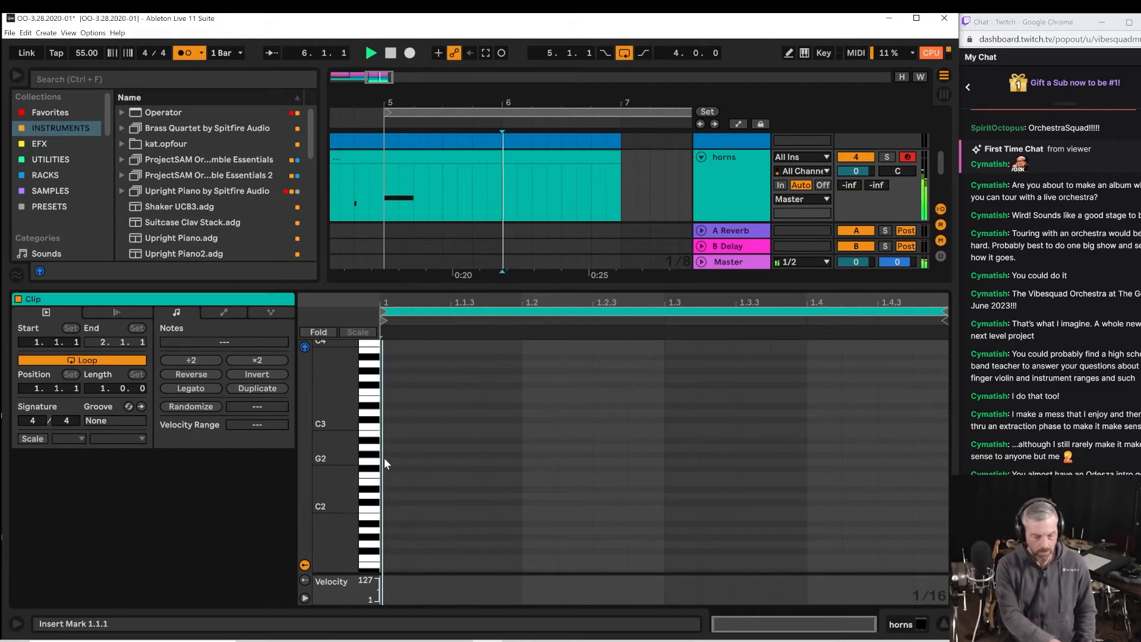
key("space")
key("space")
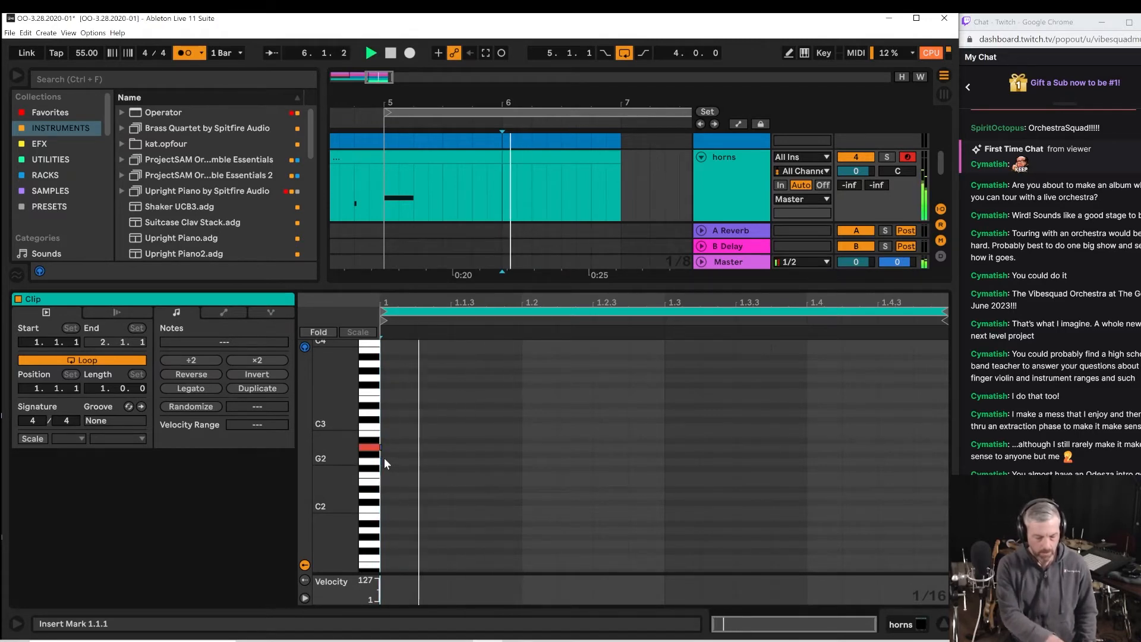
key("space")
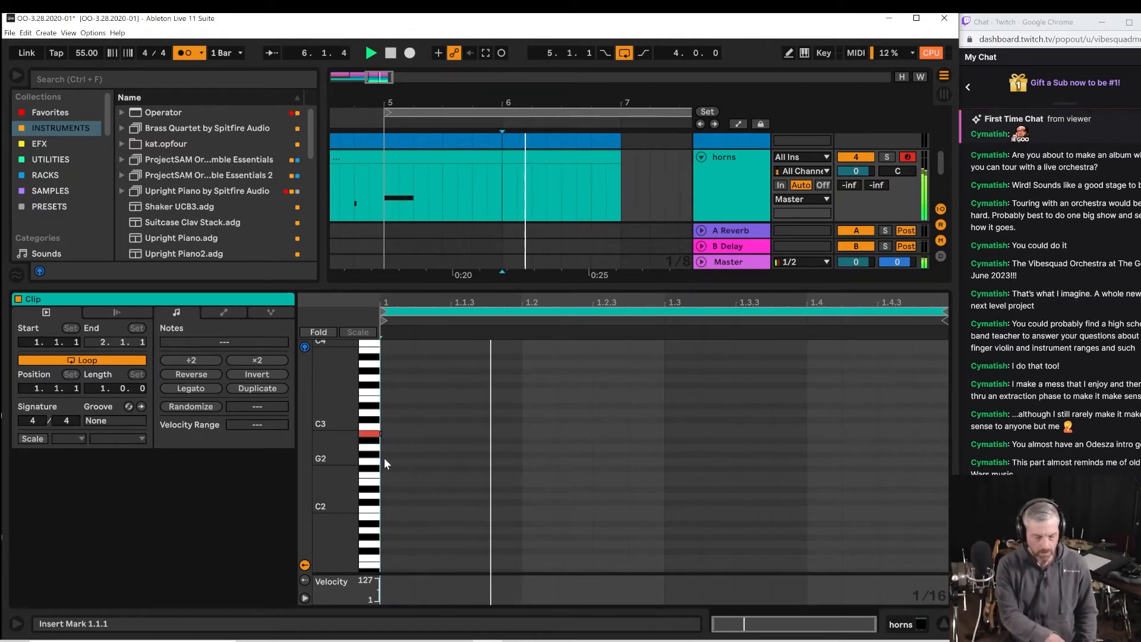
key("space")
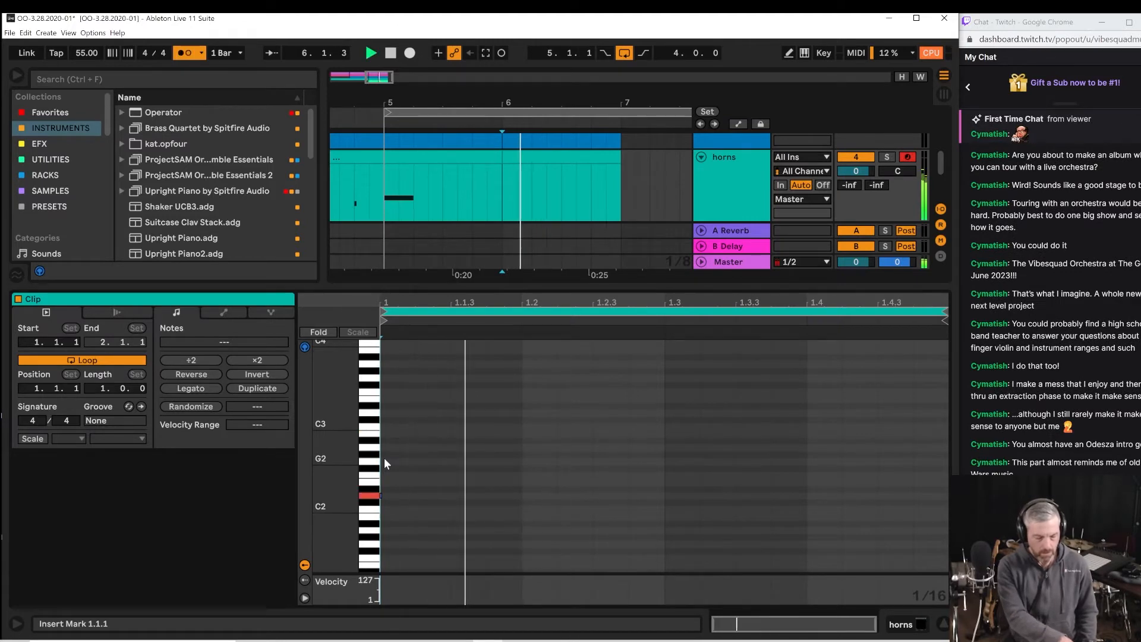
key("space")
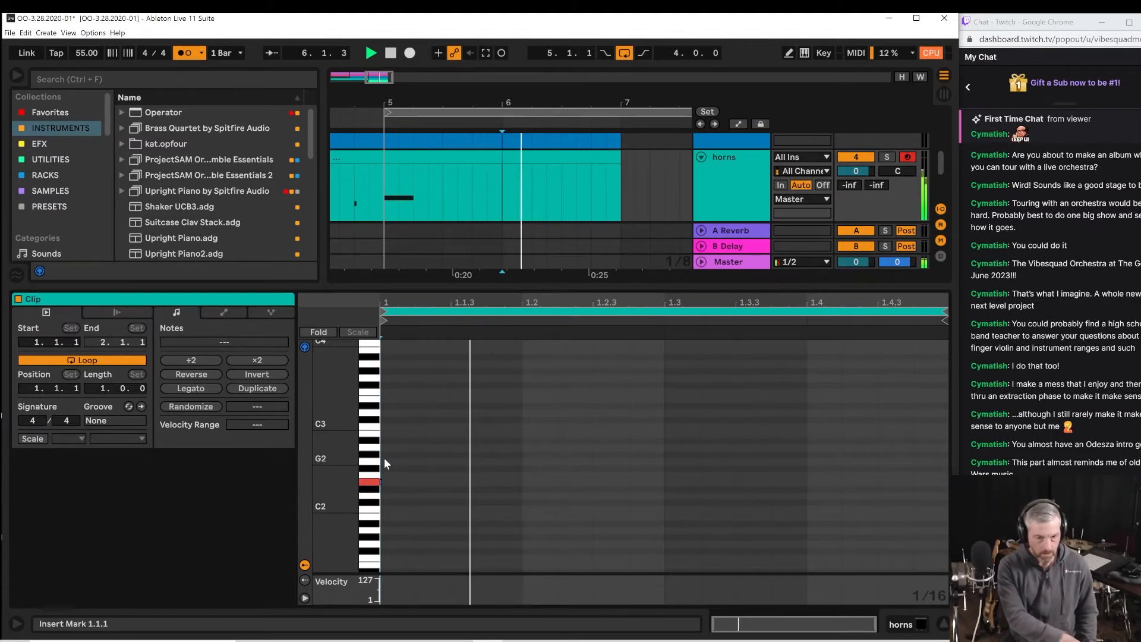
key("space")
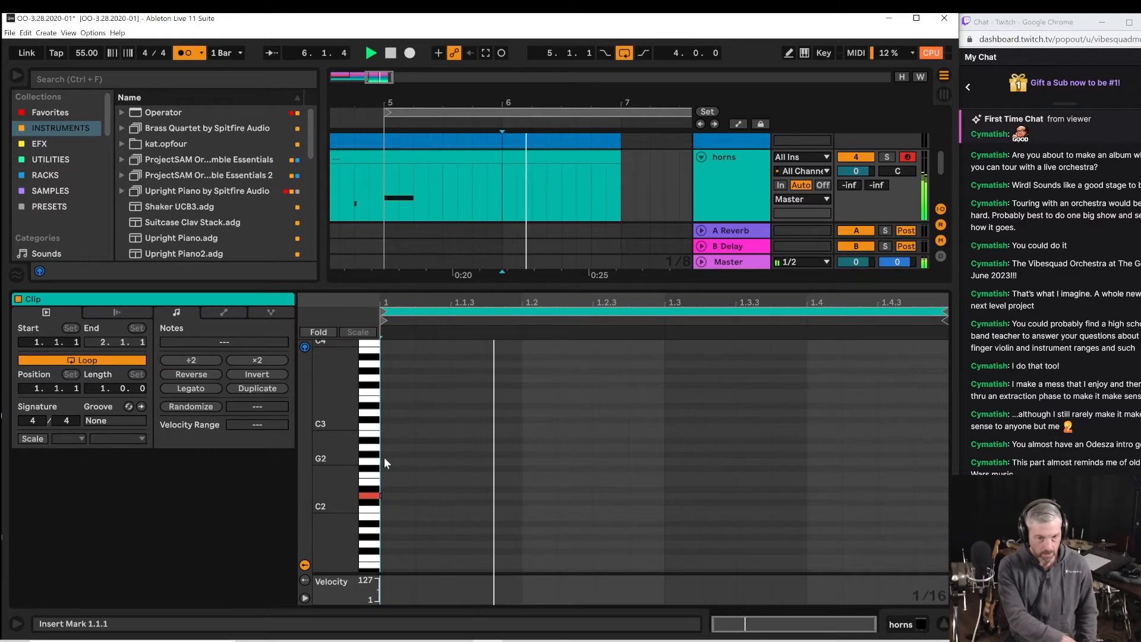
Step-record a D2 note at 1.1.1 in the bar 6 horns clip and lengthen it to end at 1.3.1.
key("Right")
key("Right")
key("Right")
key("Right")
key("Right")
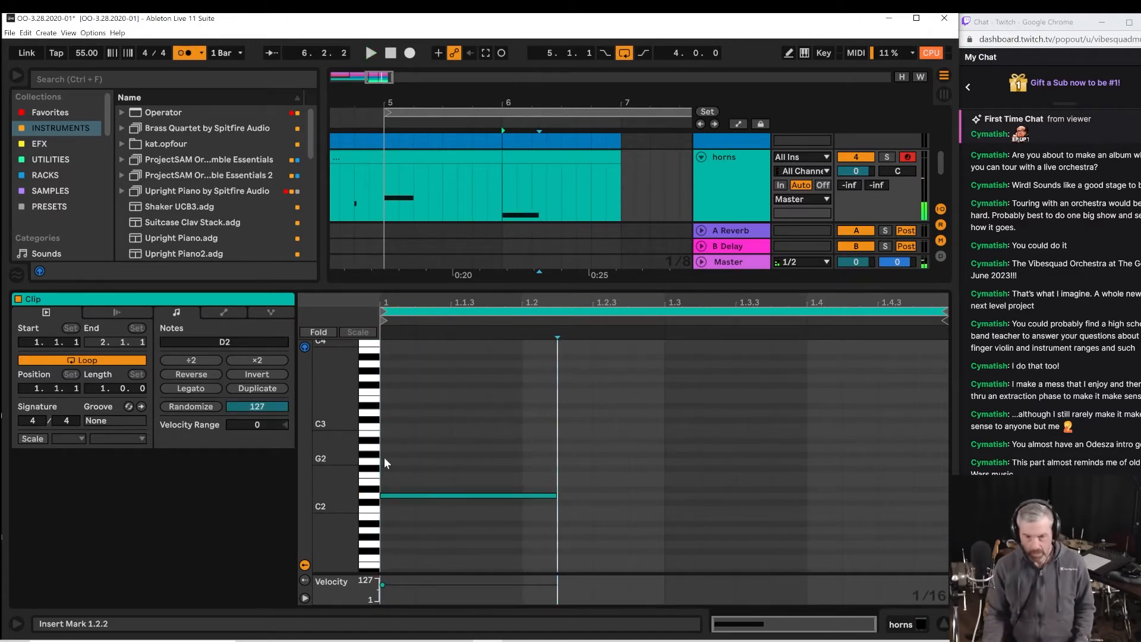
left_click_drag(554, 501, 663, 497)
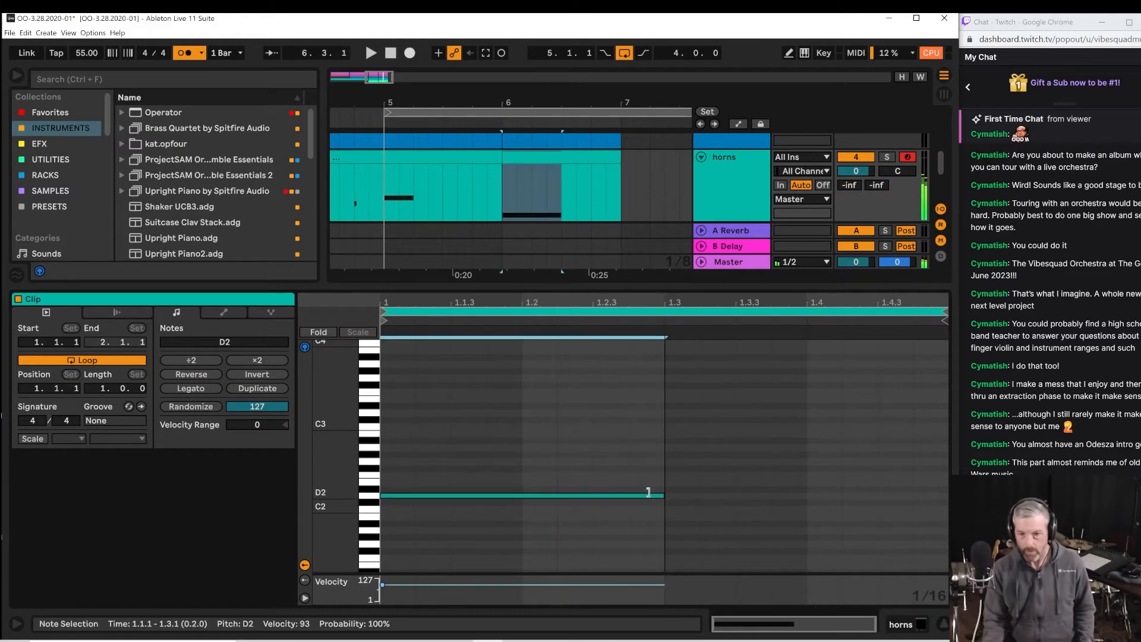
Play from bar 5 to hear the new horn note and reduce the clip editor to review the cello, horns and bass tracks.
key("space")
left_click(379, 198)
key("space")
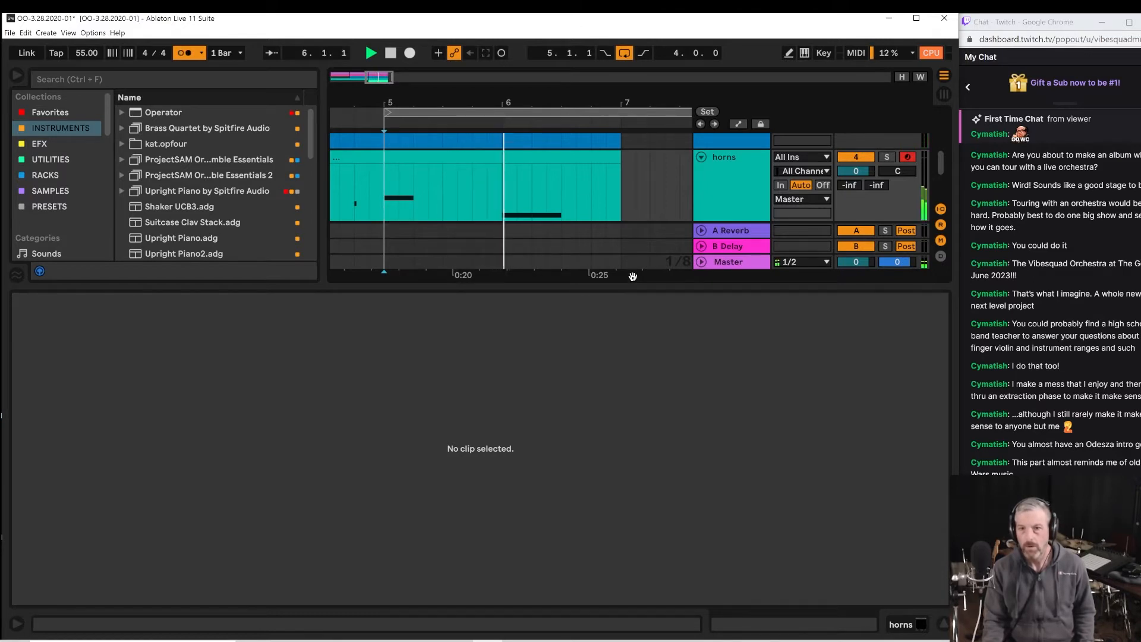
scroll(641, 254, "up", 2)
left_click_drag(642, 287, 647, 441)
scroll(494, 234, "up", 2)
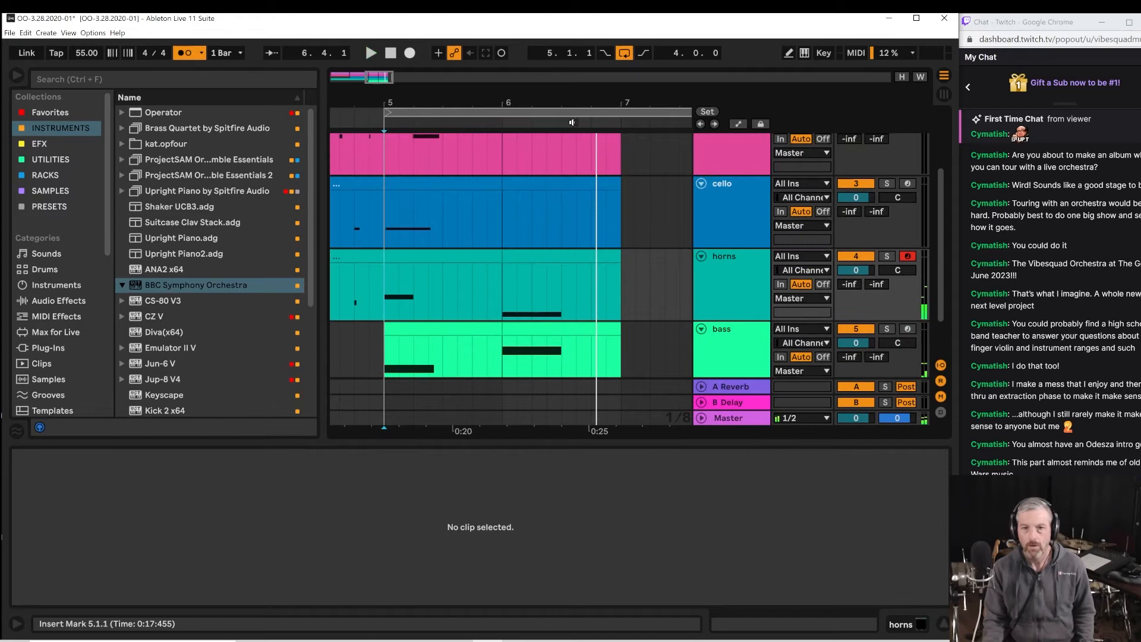
Arm the cello track for recording, replay from bar 5 and place the insert mark at 6.1.1 on it.
left_click(502, 226)
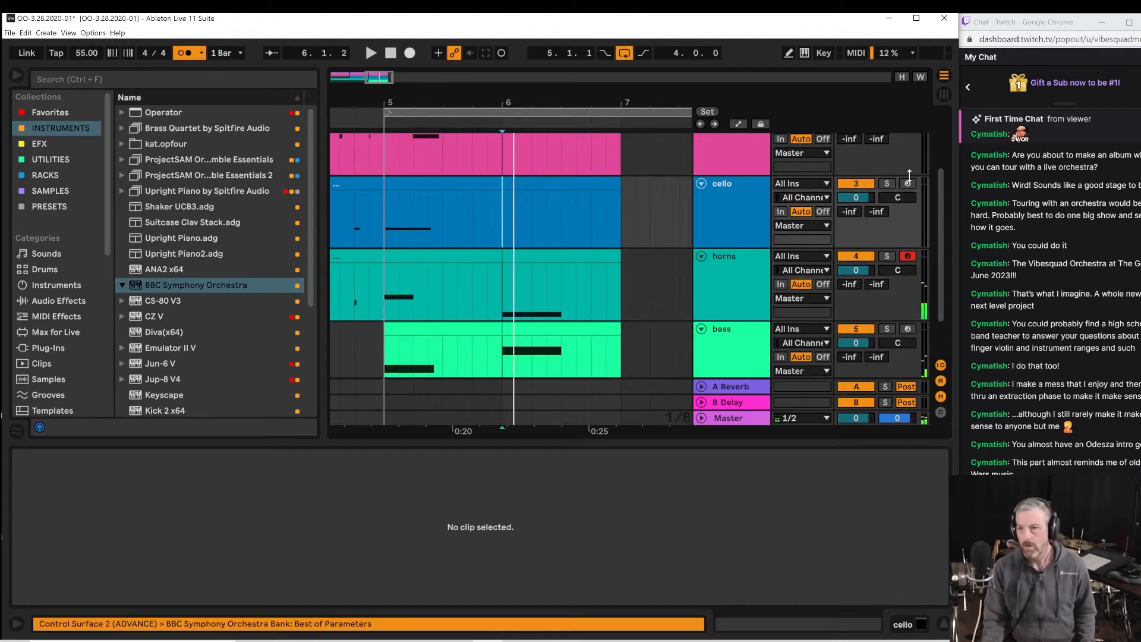
left_click(392, 223)
key("space")
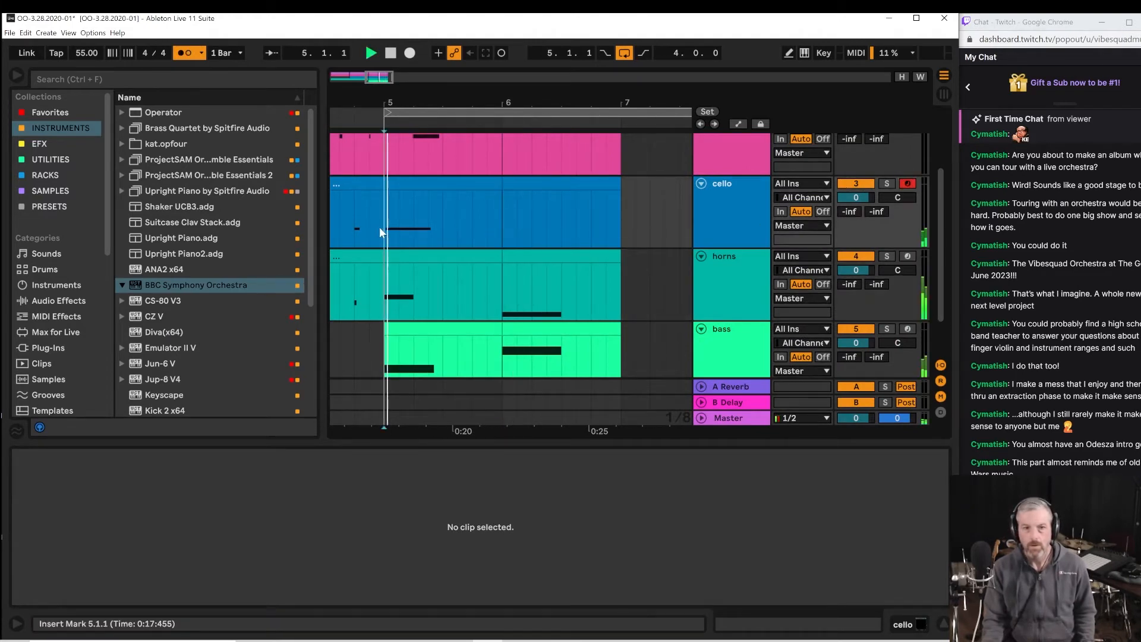
left_click(501, 226)
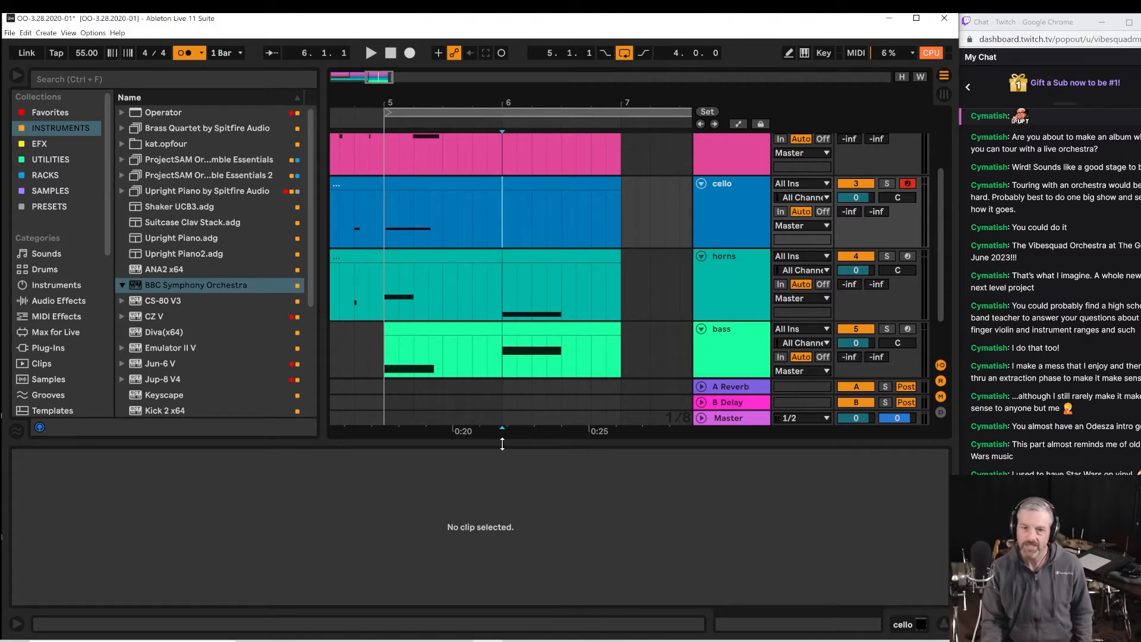
left_click_drag(503, 444, 503, 494)
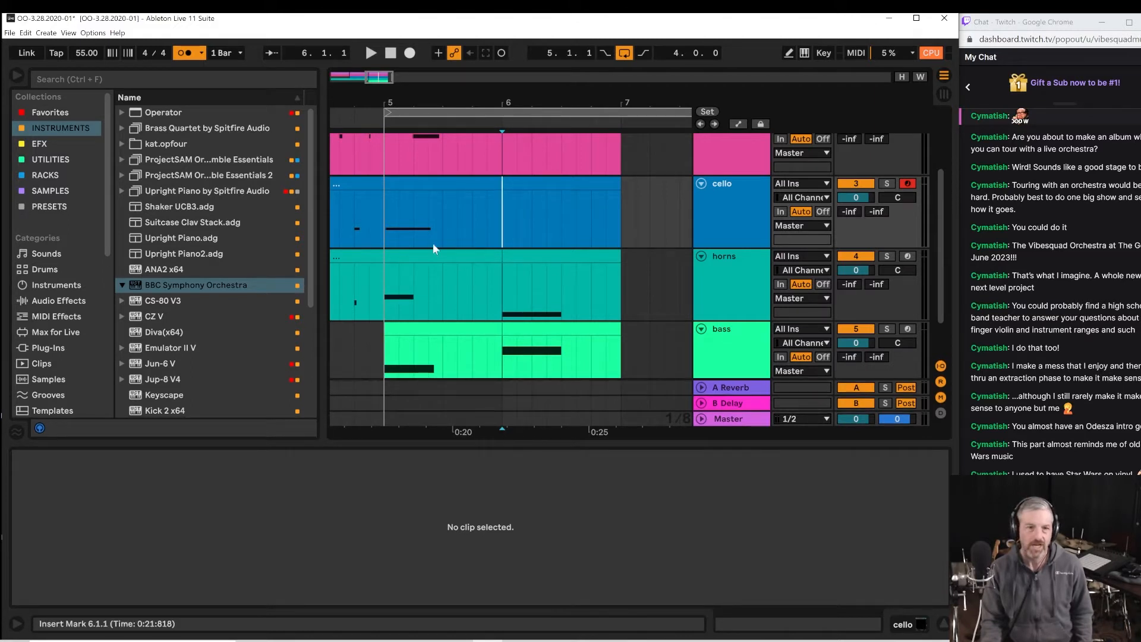
Listen to the horns line from bar 5 and again from the start of bar 6.
left_click(390, 280)
key("space")
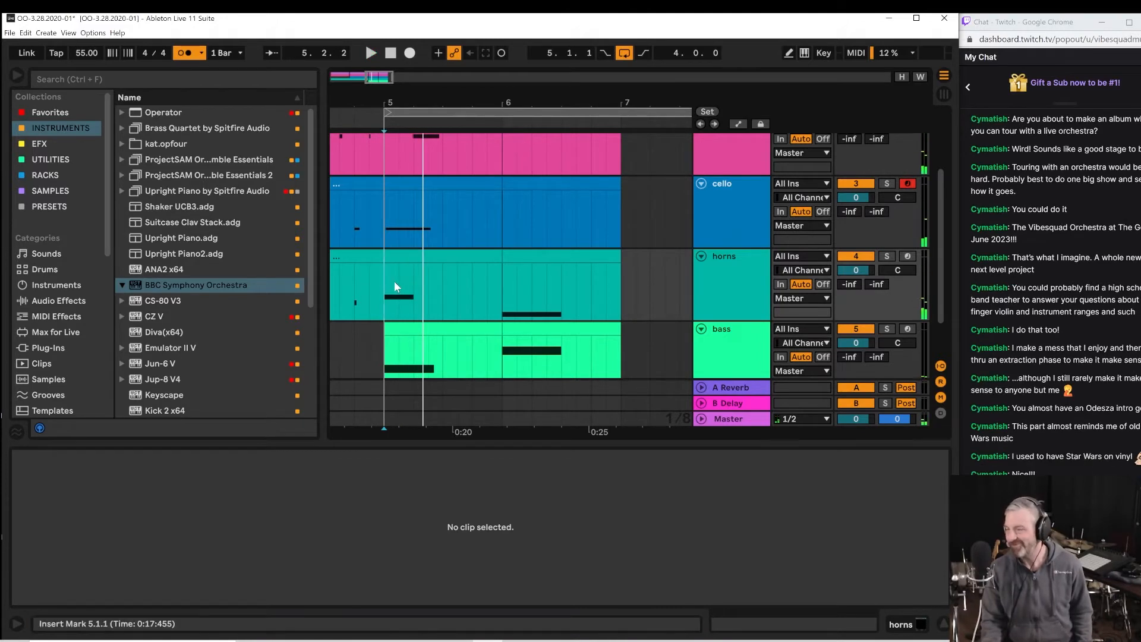
left_click(497, 288)
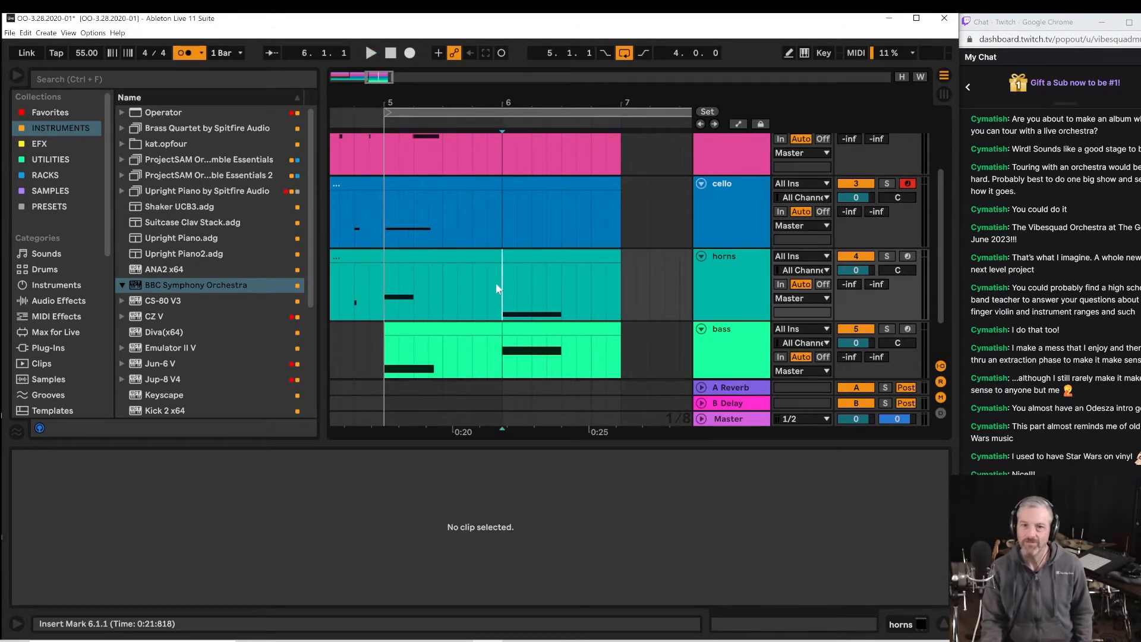
key("space")
key("space")
Play from bar 5 and repeatedly from 6.1.1 while auditioning cello notes against the horns and bass.
left_click(381, 220)
key("space")
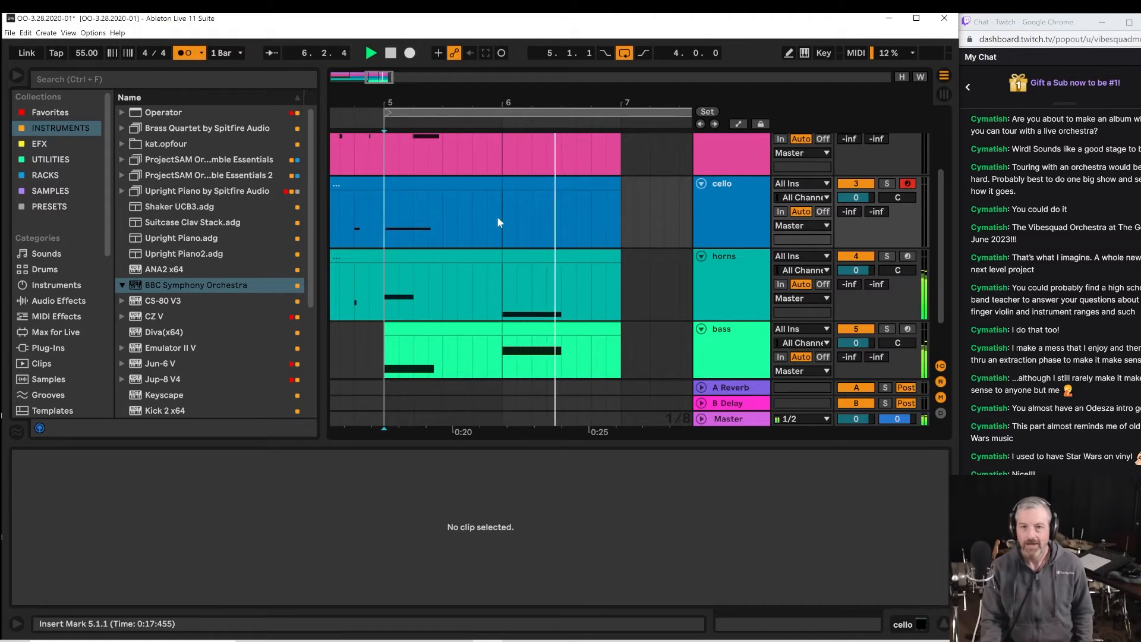
key("space")
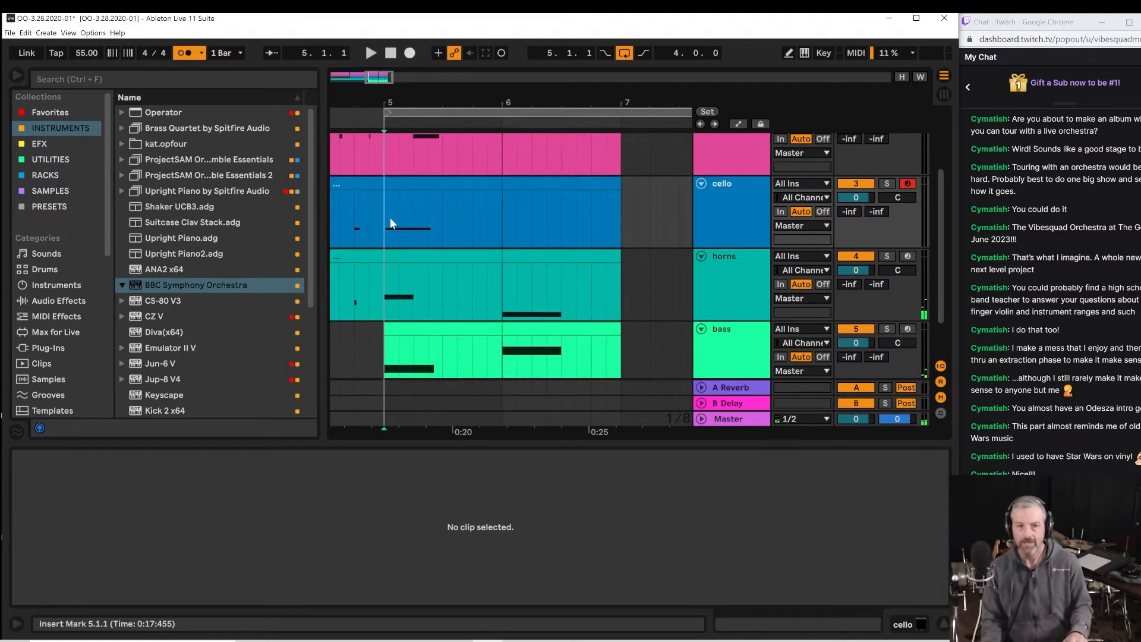
left_click(506, 218)
key("space")
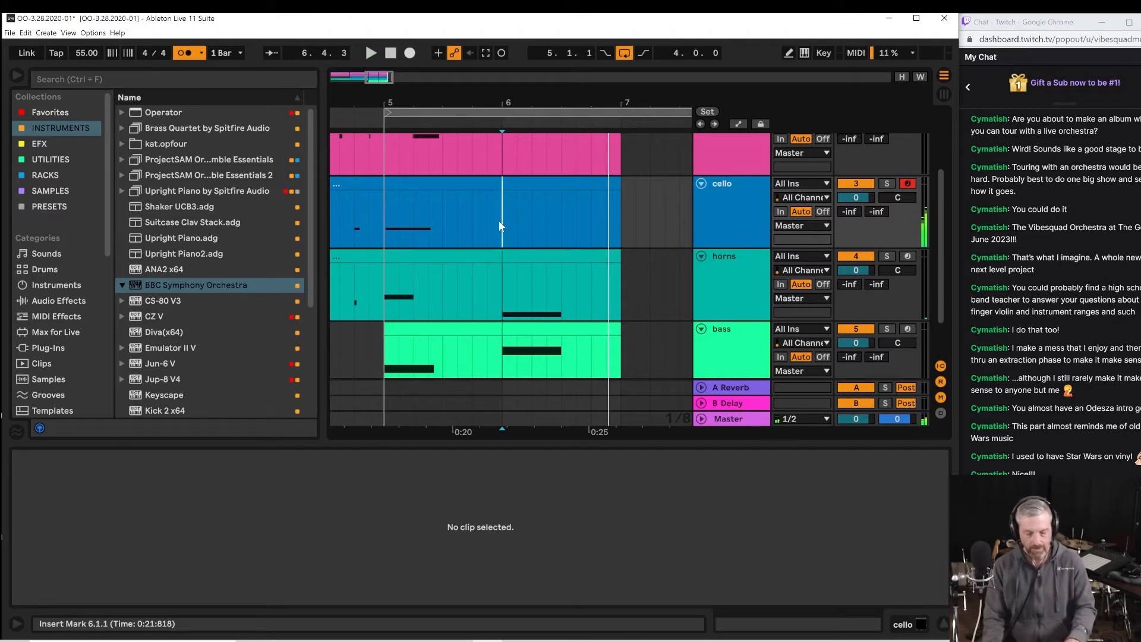
key("space")
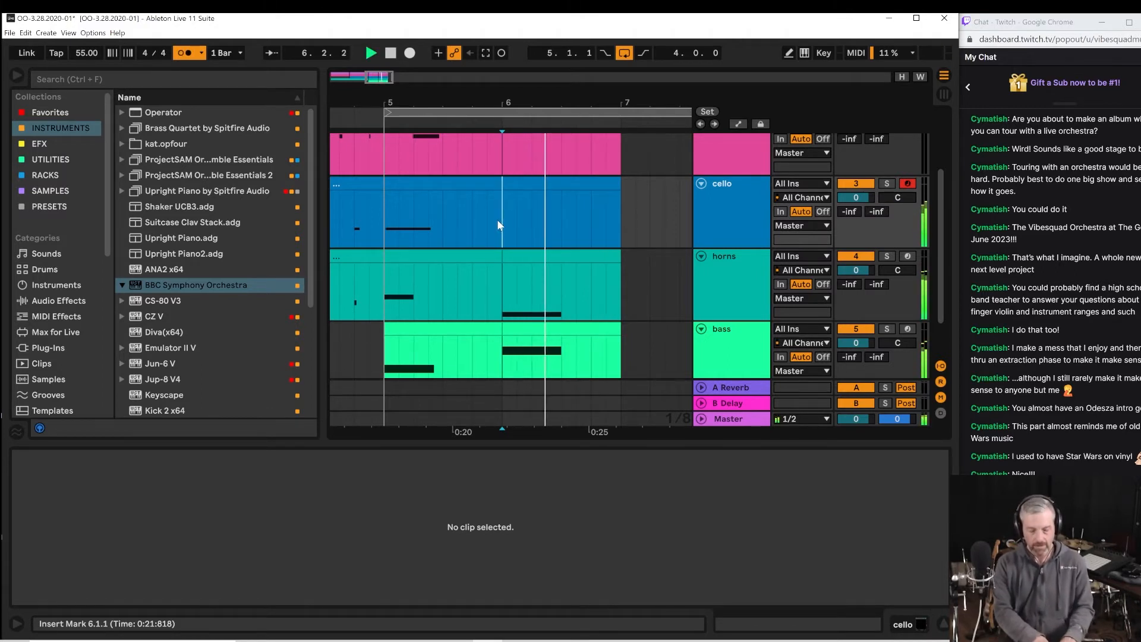
Stop playback, open the cello clip in bar 6 for note editing and enlarge its note editor.
key("space")
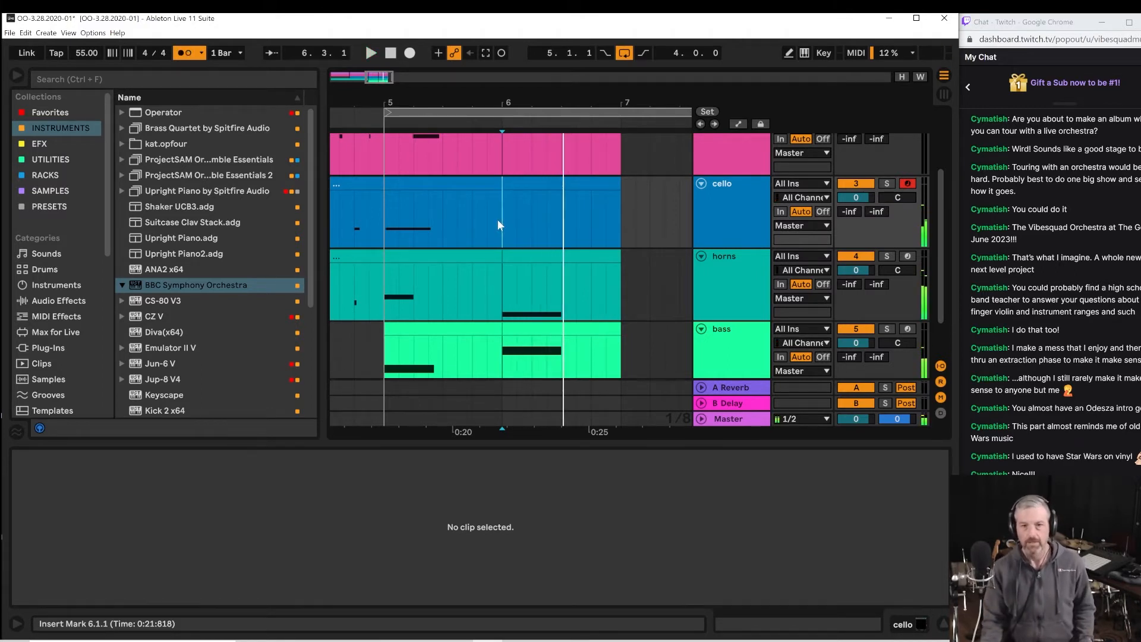
left_click(528, 195)
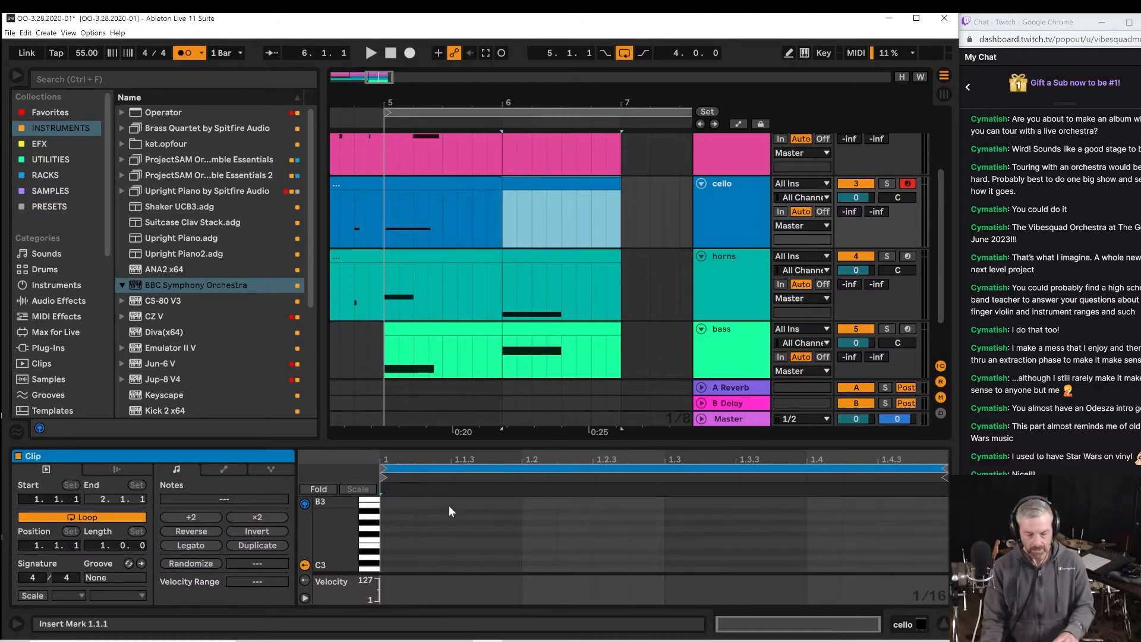
scroll(449, 503, "up", 1)
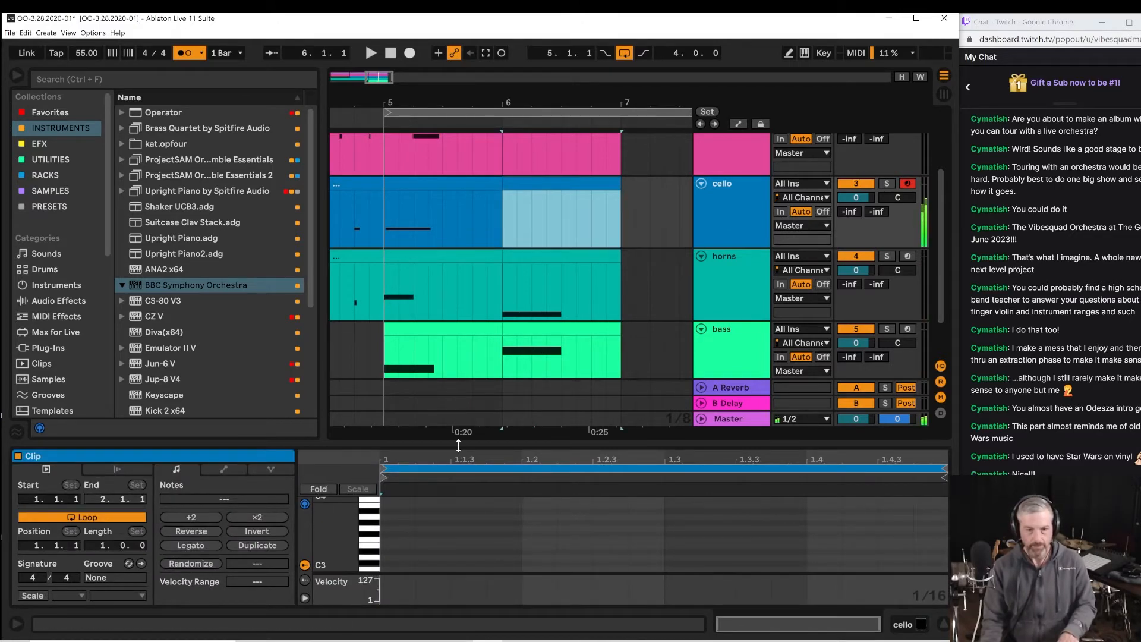
left_click_drag(458, 445, 458, 344)
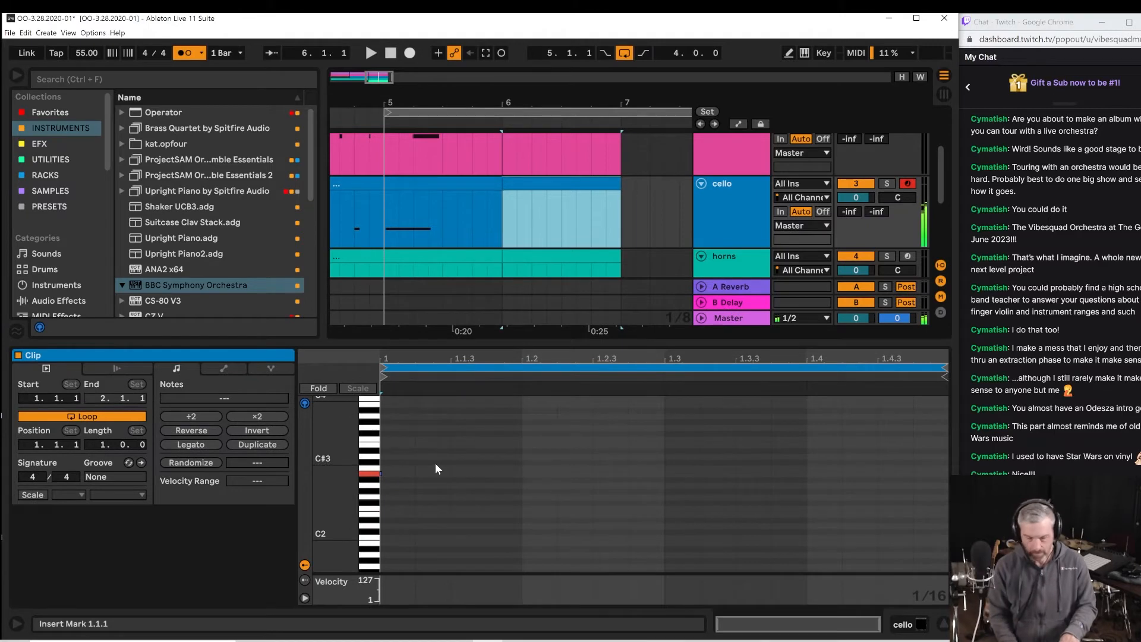
Step-enter a two-beat B2 note in the cello clip, running from 1.1.1 to 1.3.1.
key("Right")
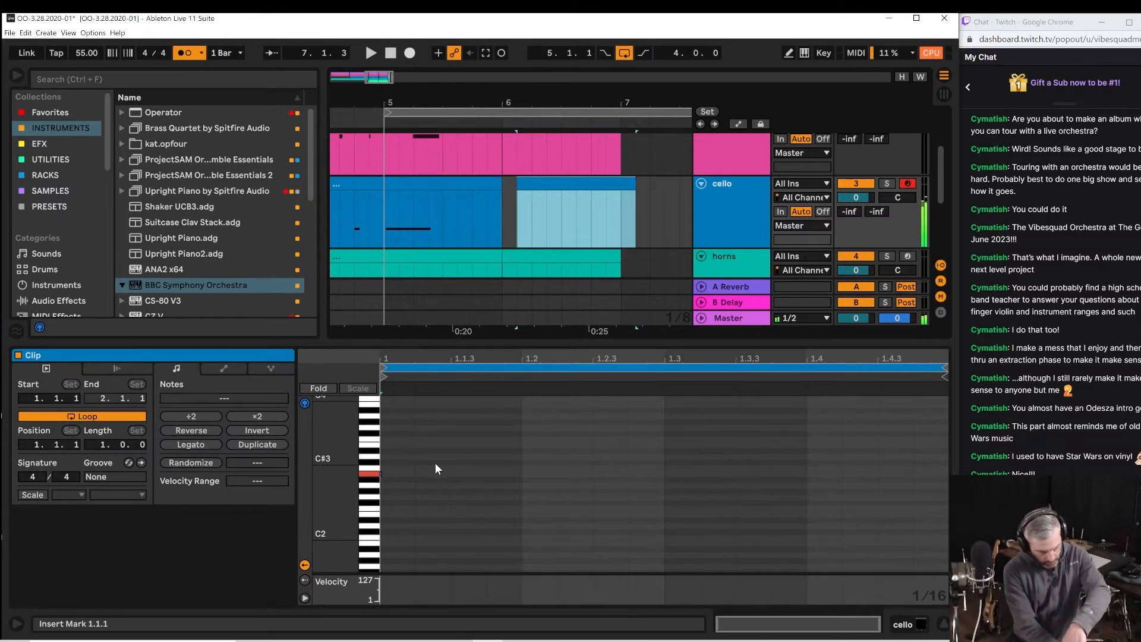
key("Left")
left_click(387, 474)
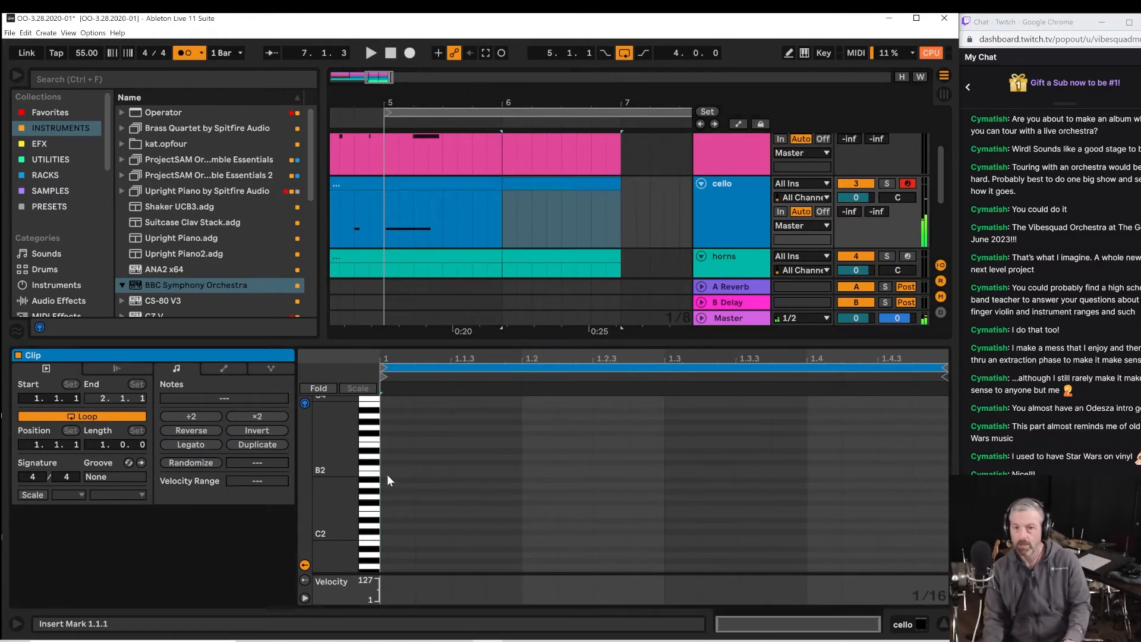
key("Right")
key("Right")
key("Right")
key("Right")
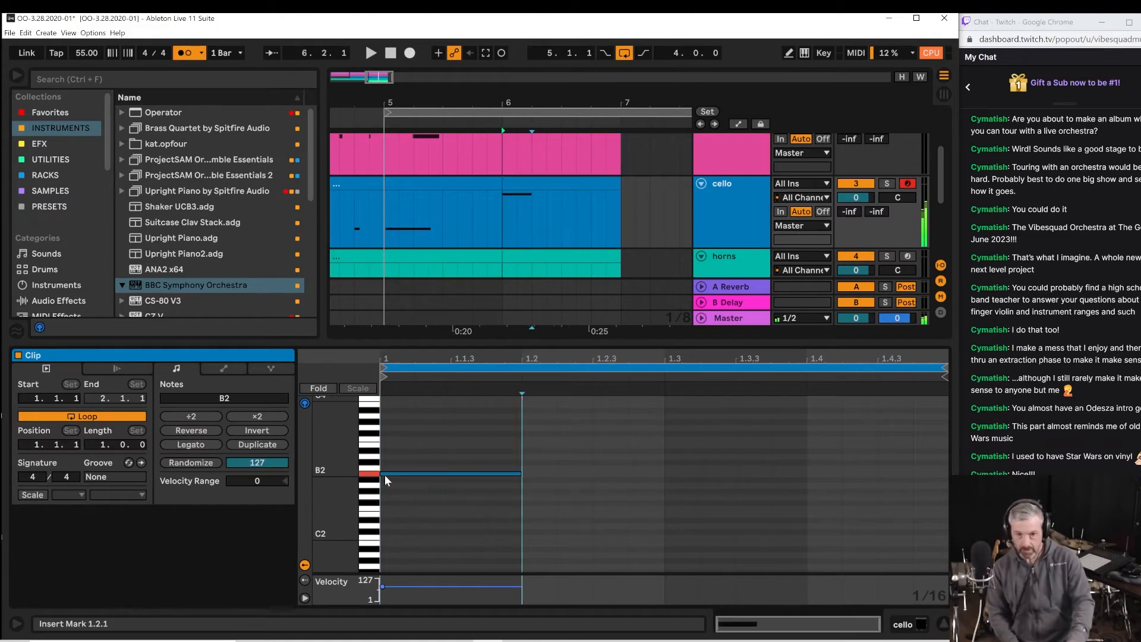
key("Right")
key("Right")
key("Right")
key("Right")
Play back bar 6 with the new cello note and collapse the note editor to show all tracks.
key("space")
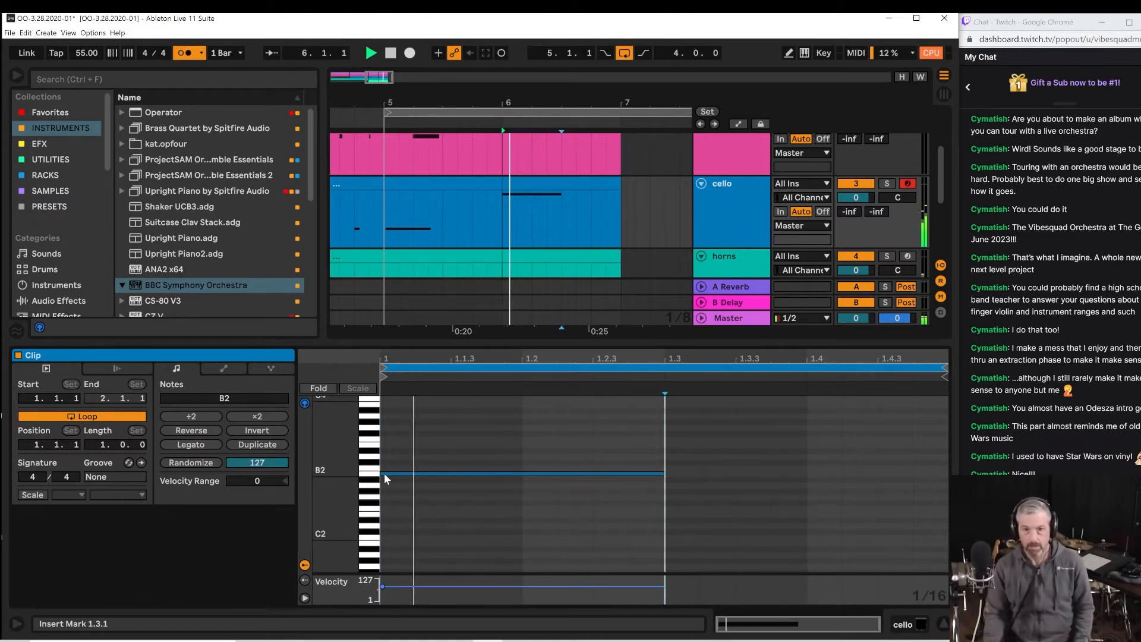
key("space")
left_click_drag(441, 345, 464, 533)
left_click(369, 242)
key("space")
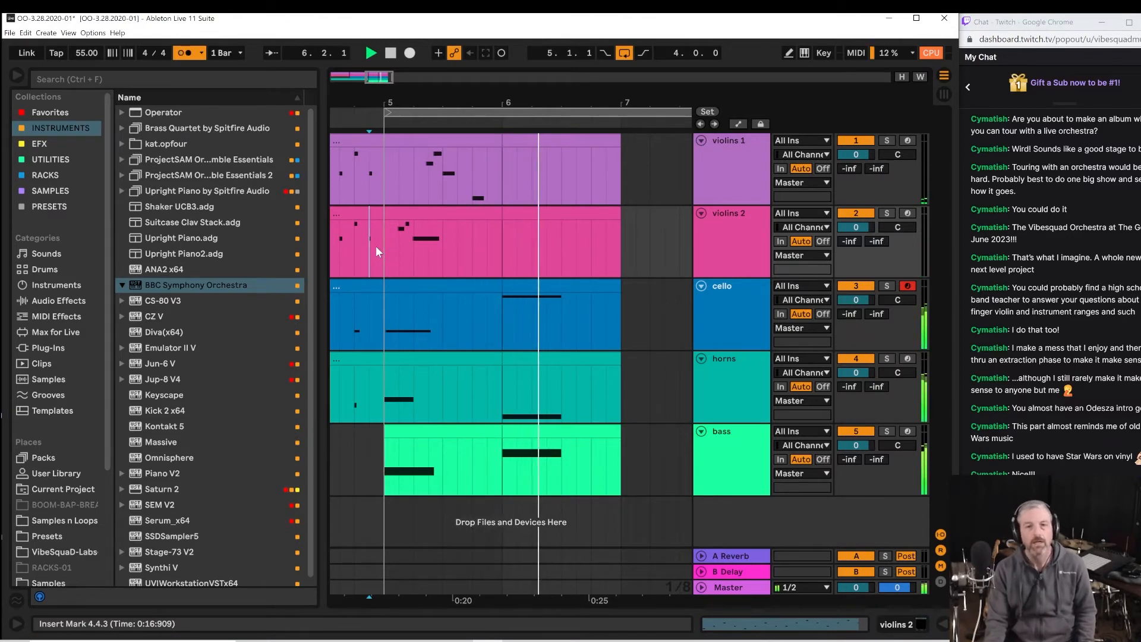
key("space")
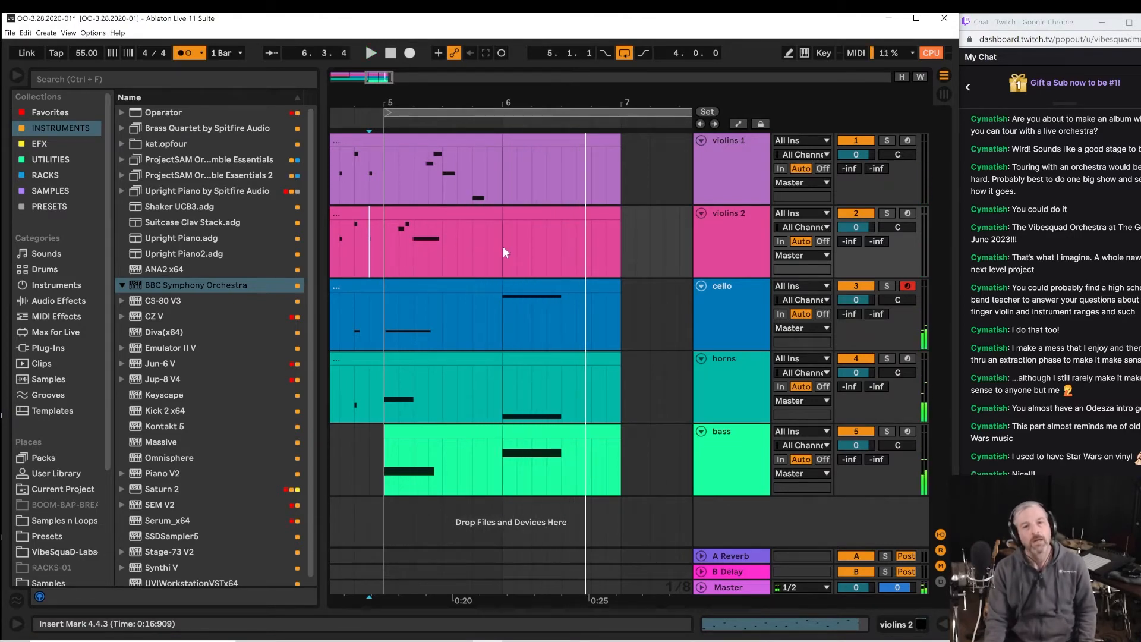
Select the violins 2 clip in bar 6 and arm the violins 2 track for MIDI input.
left_click(745, 252)
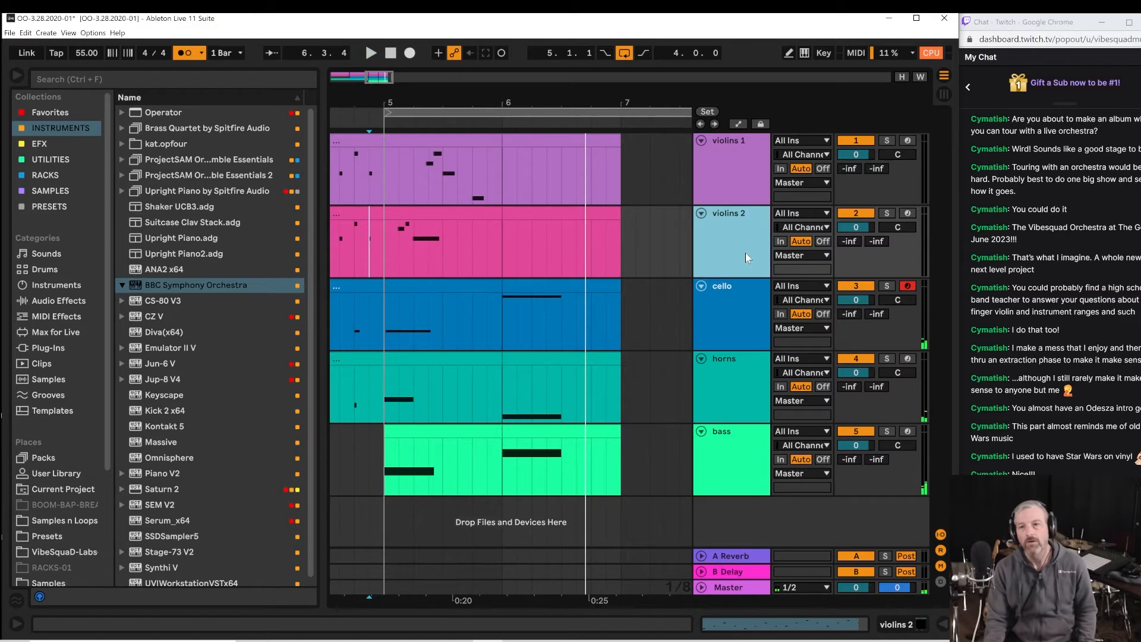
left_click(559, 214)
left_click(907, 212)
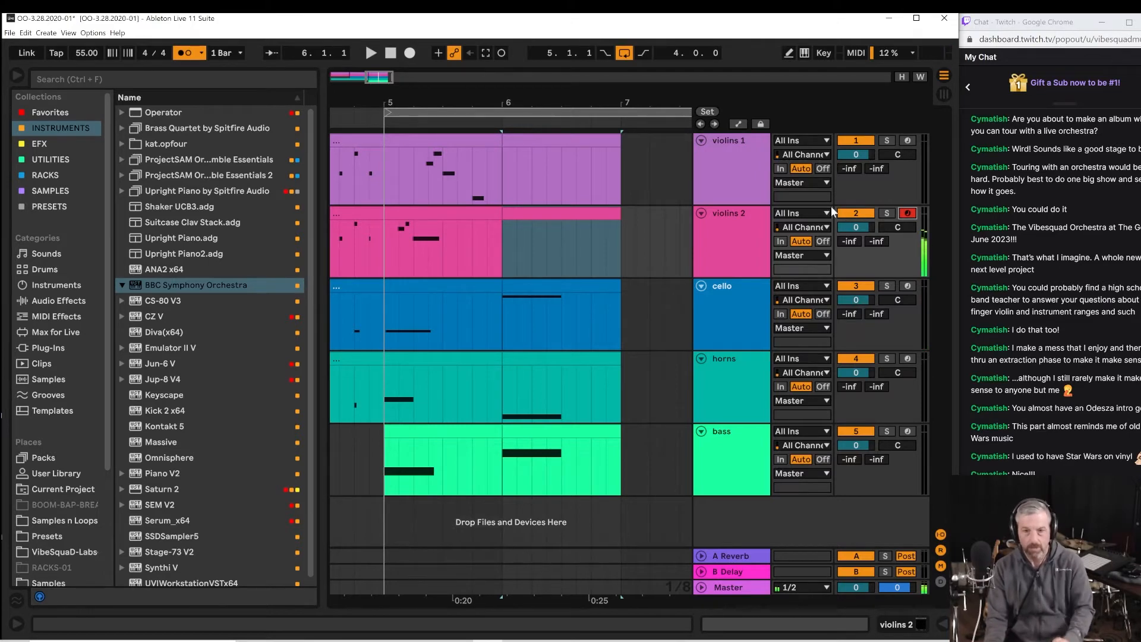
Rehearse a line over bar 6 and capture the played MIDI into the violins 2 clip.
key("space")
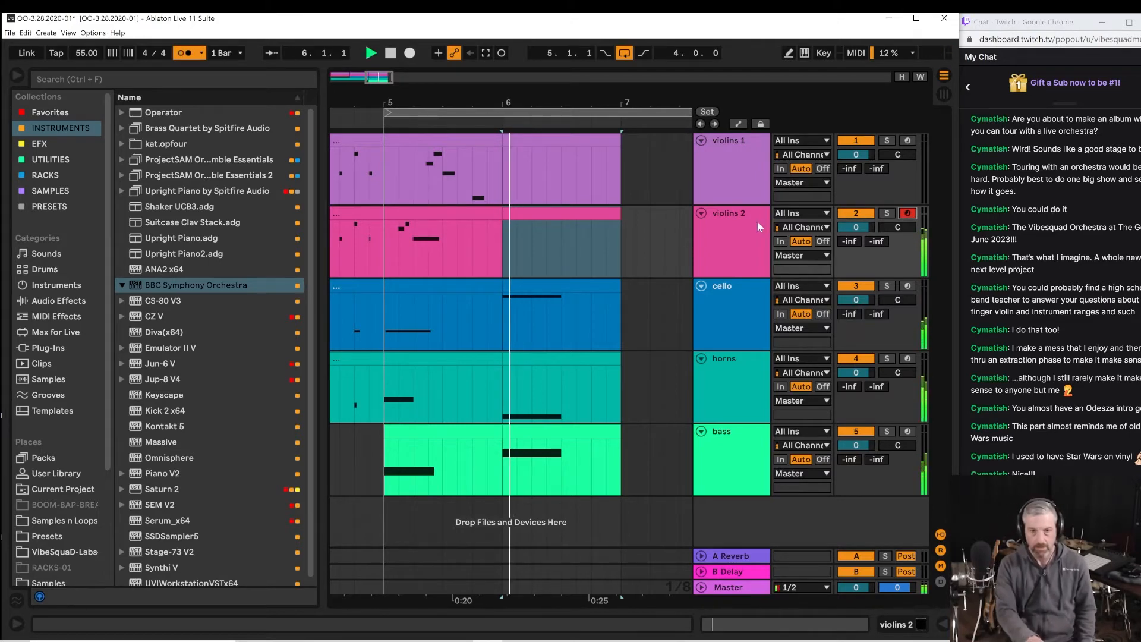
key("space")
key("space")
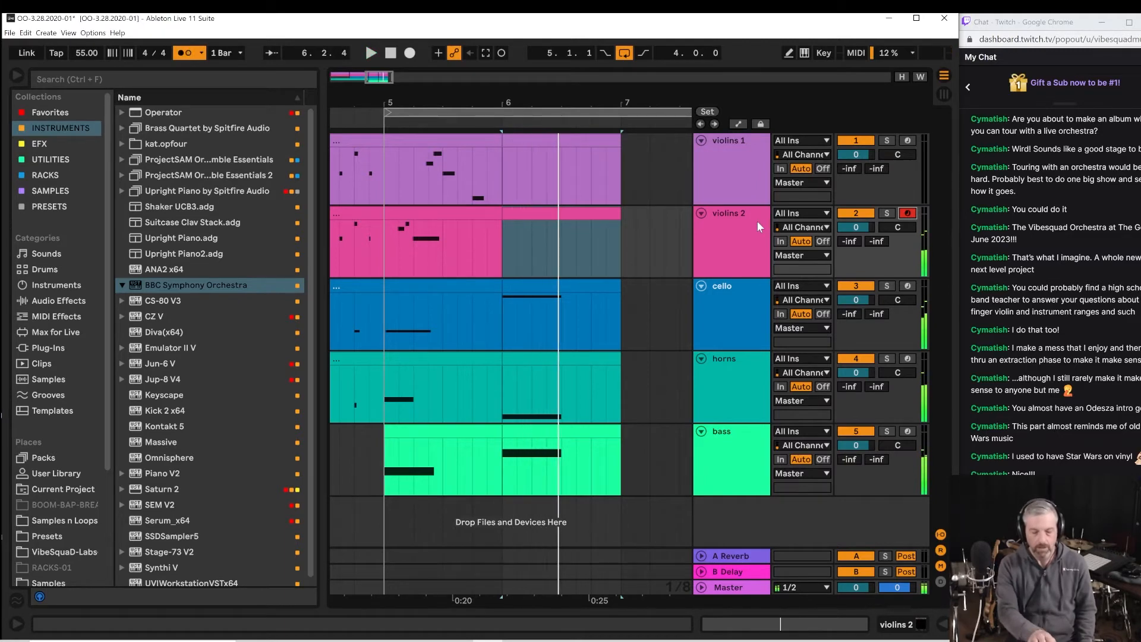
key("space")
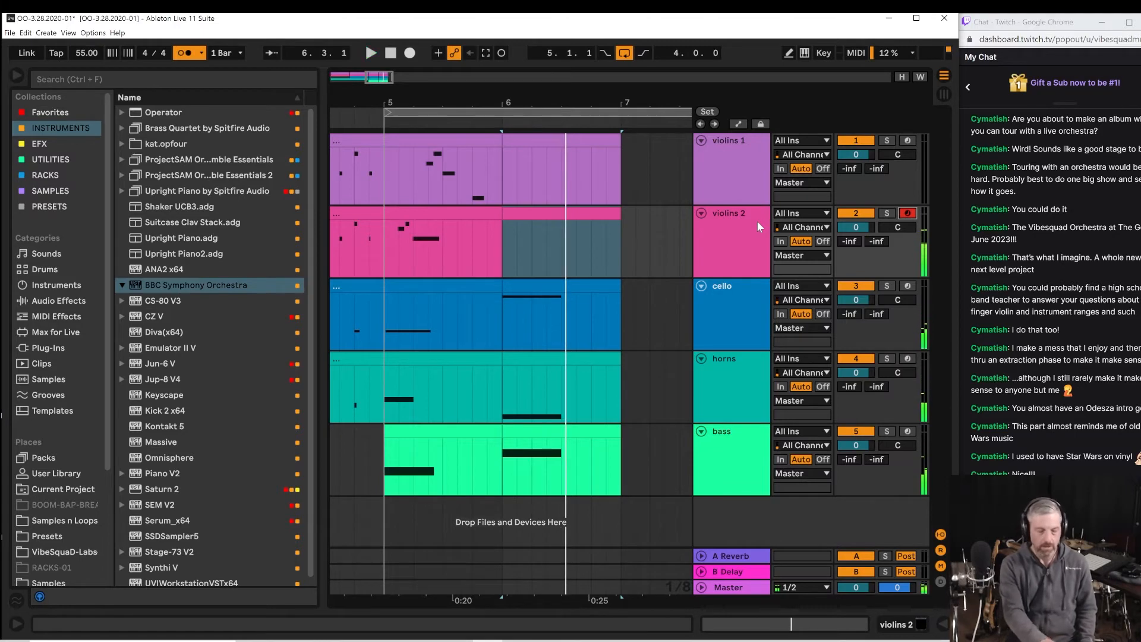
key("space")
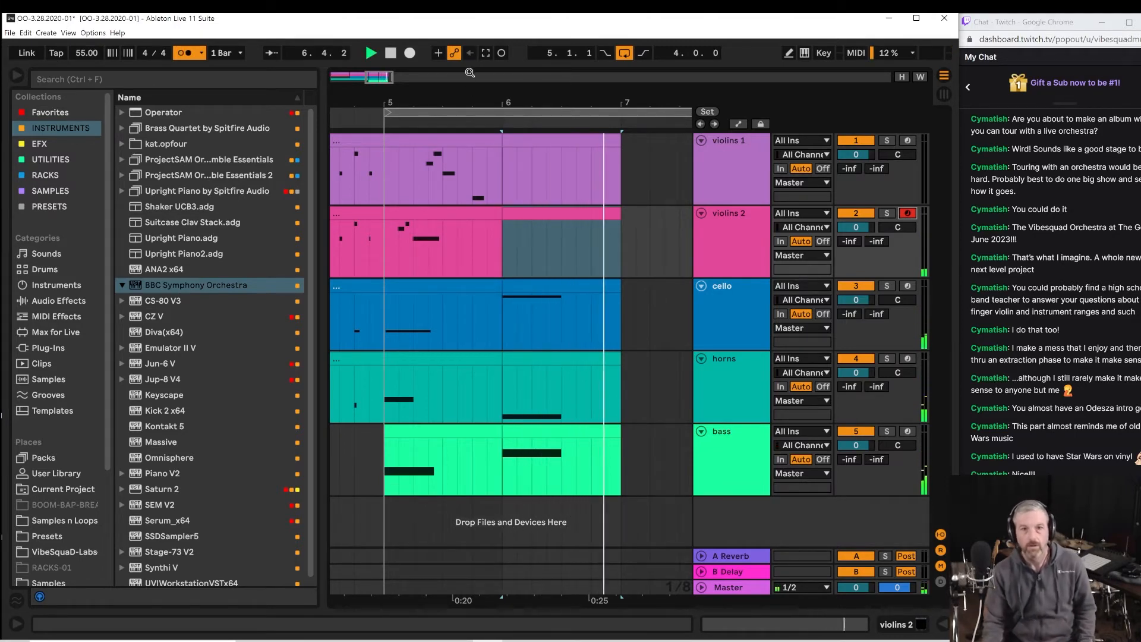
left_click(486, 53)
key("space")
key("space")
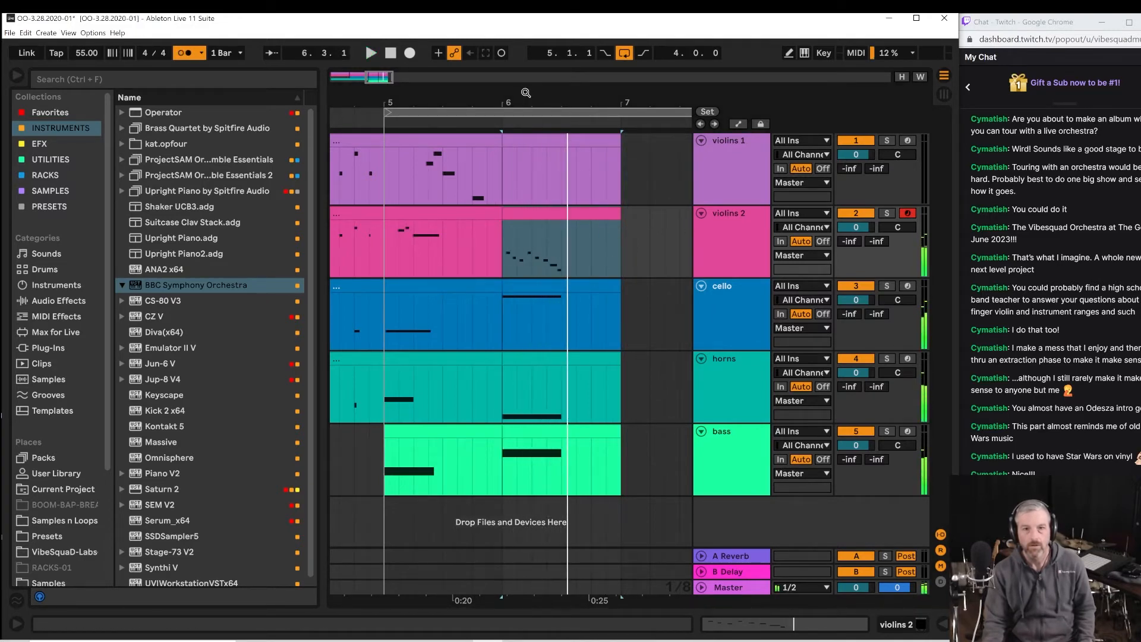
Open the captured violins 2 clip in bar 6, try quantizing all its notes and undo it.
left_click_drag(526, 93, 529, 119)
left_click(541, 215)
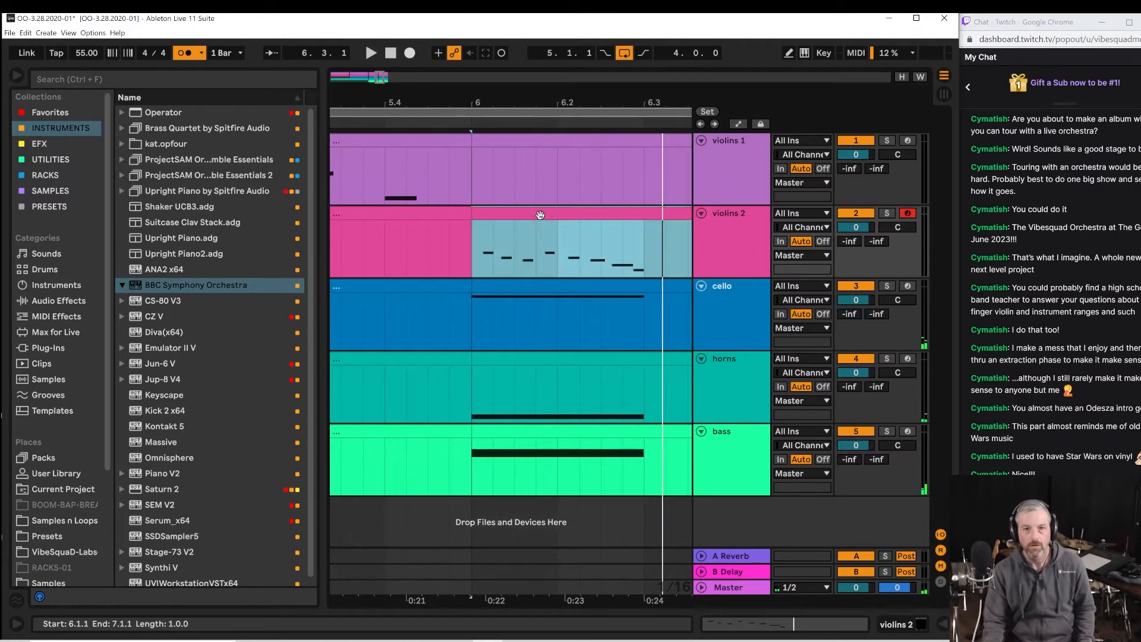
double_click(540, 214)
key("space")
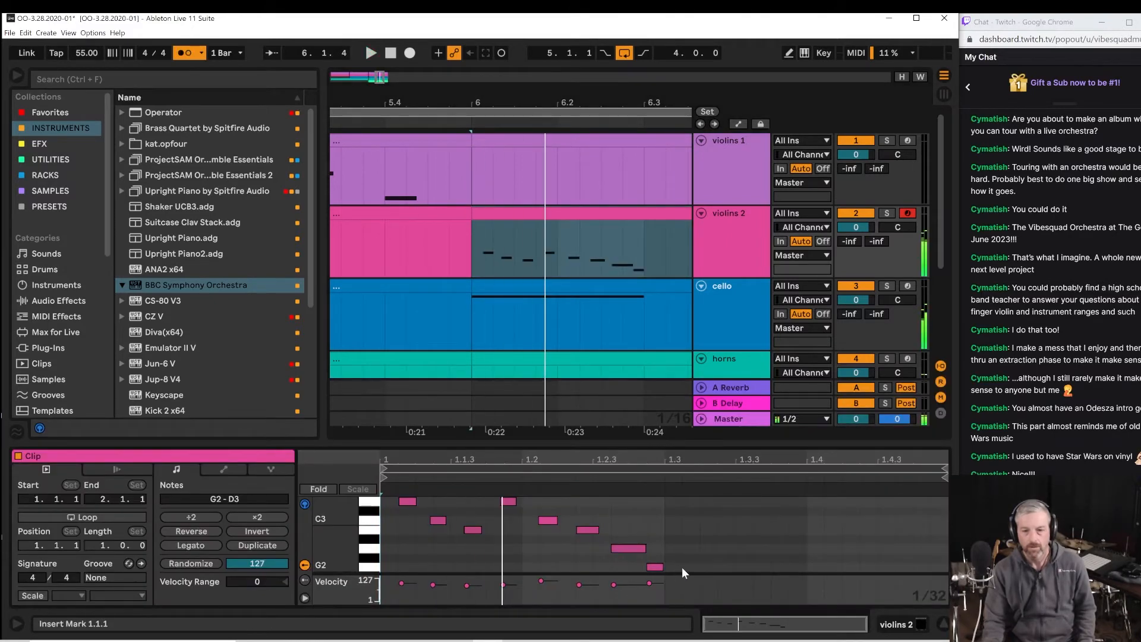
key("space")
left_click_drag(682, 567, 396, 477)
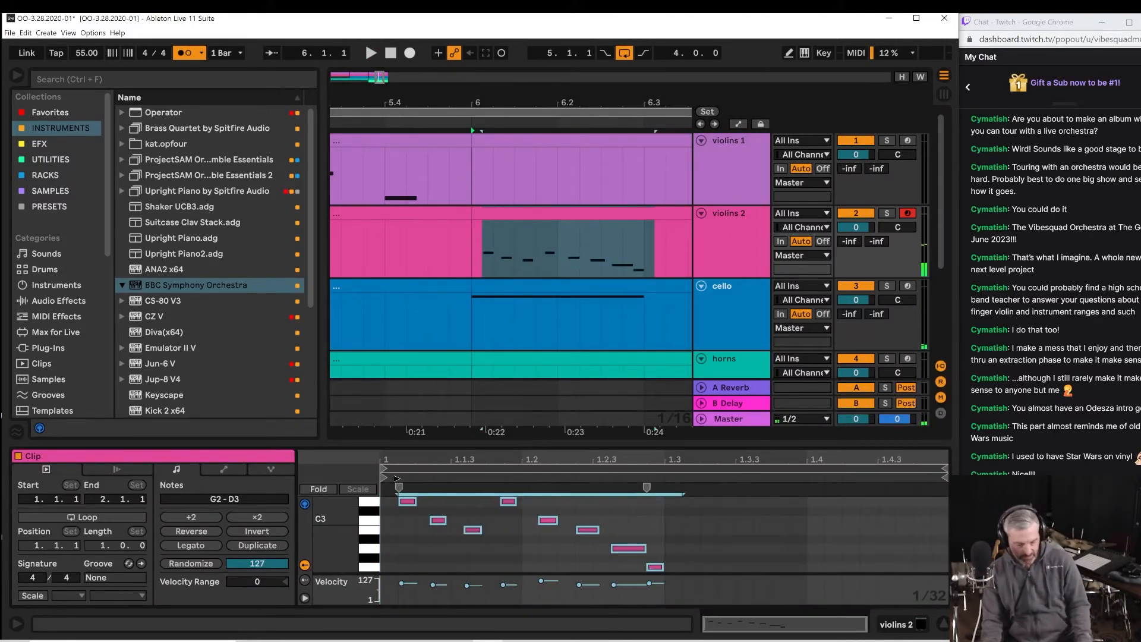
key("ctrl+u")
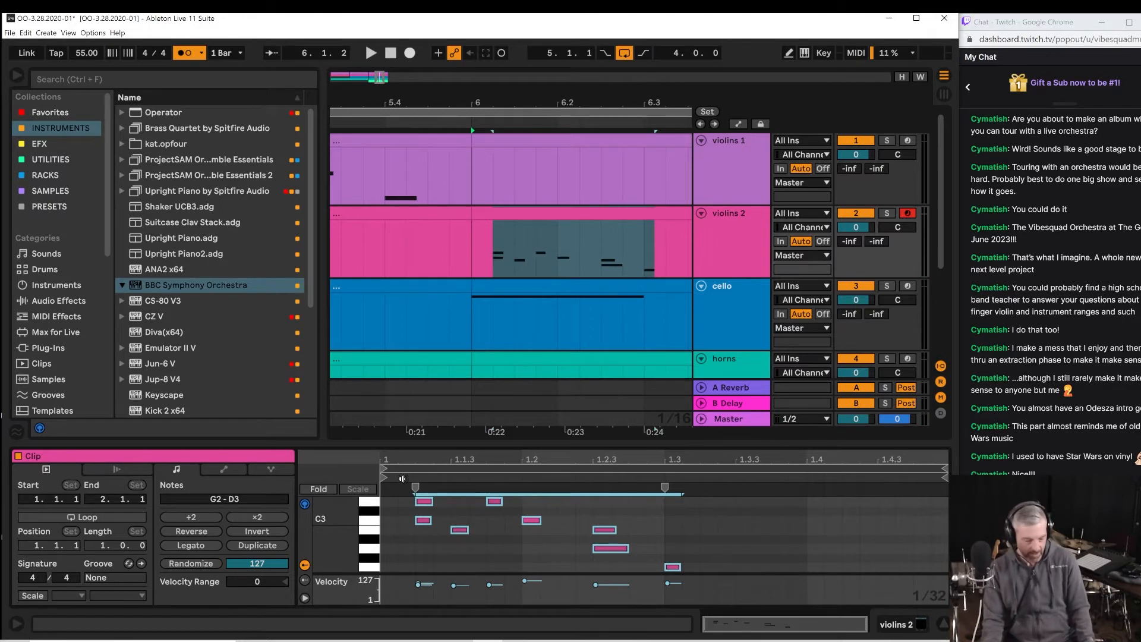
key("ctrl+z")
Try quantizing the note starts to 1/16 at 100% through the quantize settings, and undo the result.
key("space")
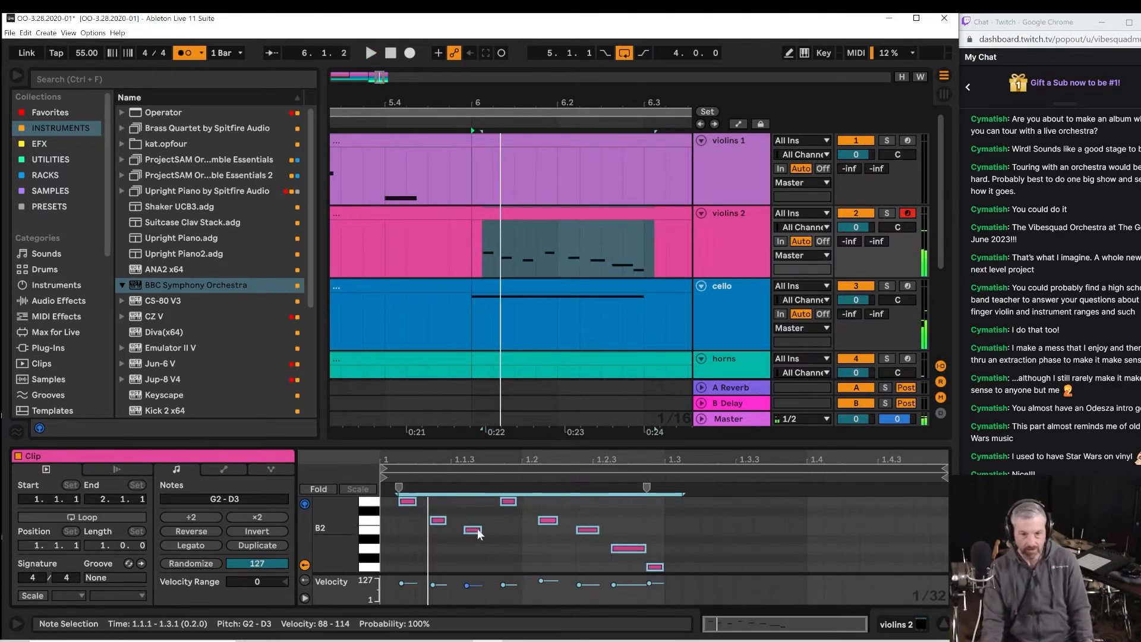
key("space")
right_click(477, 529)
left_click(529, 390)
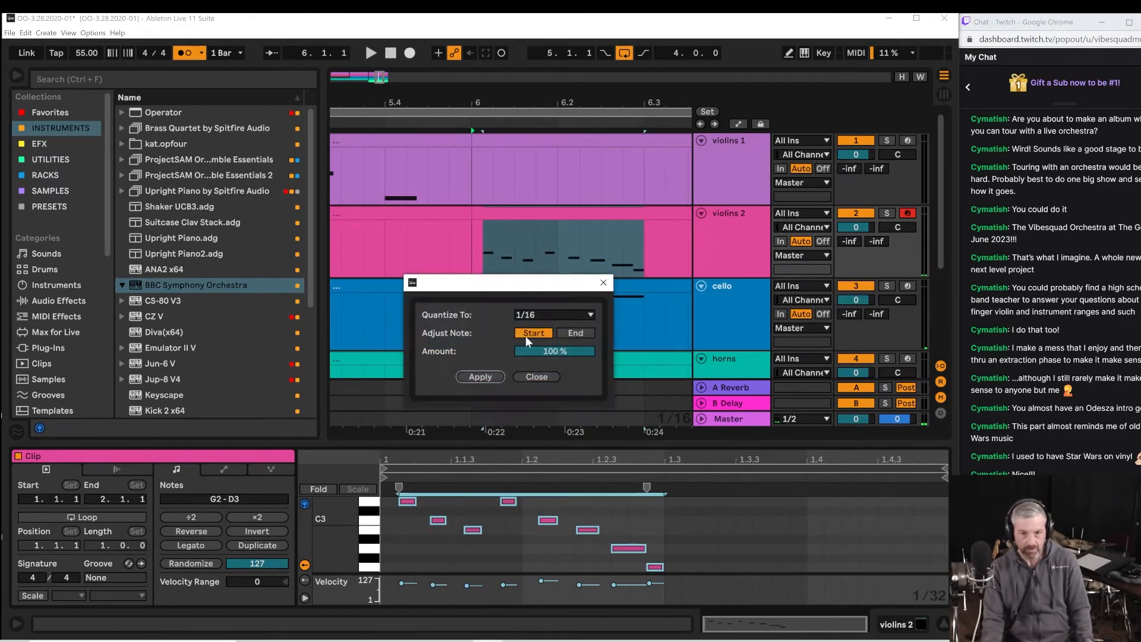
left_click(479, 376)
key("space")
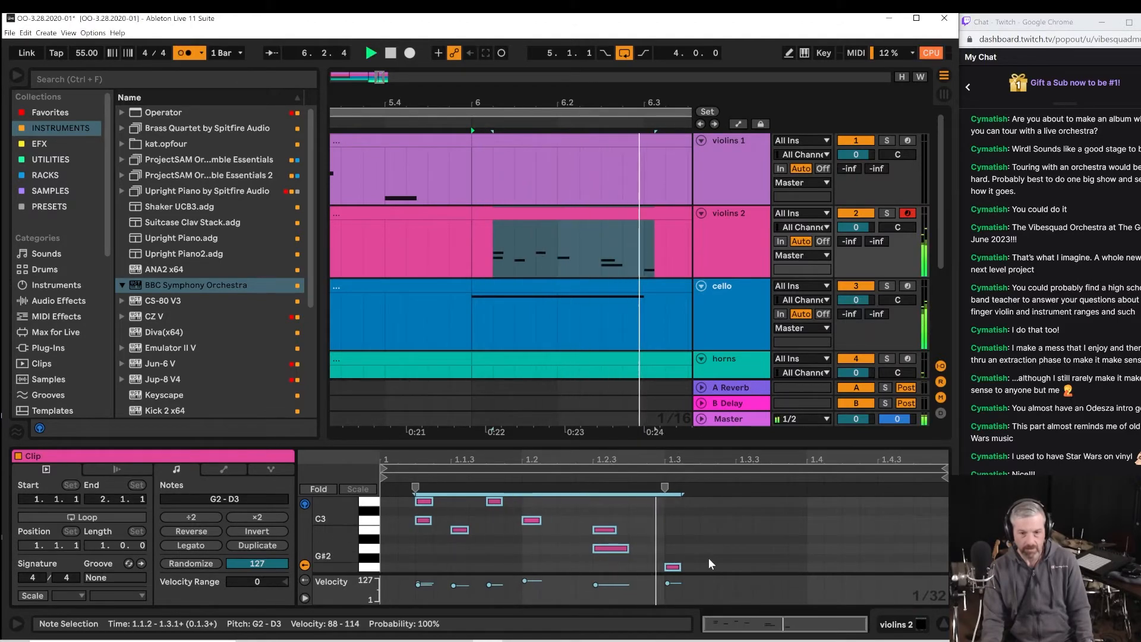
key("ctrl+z")
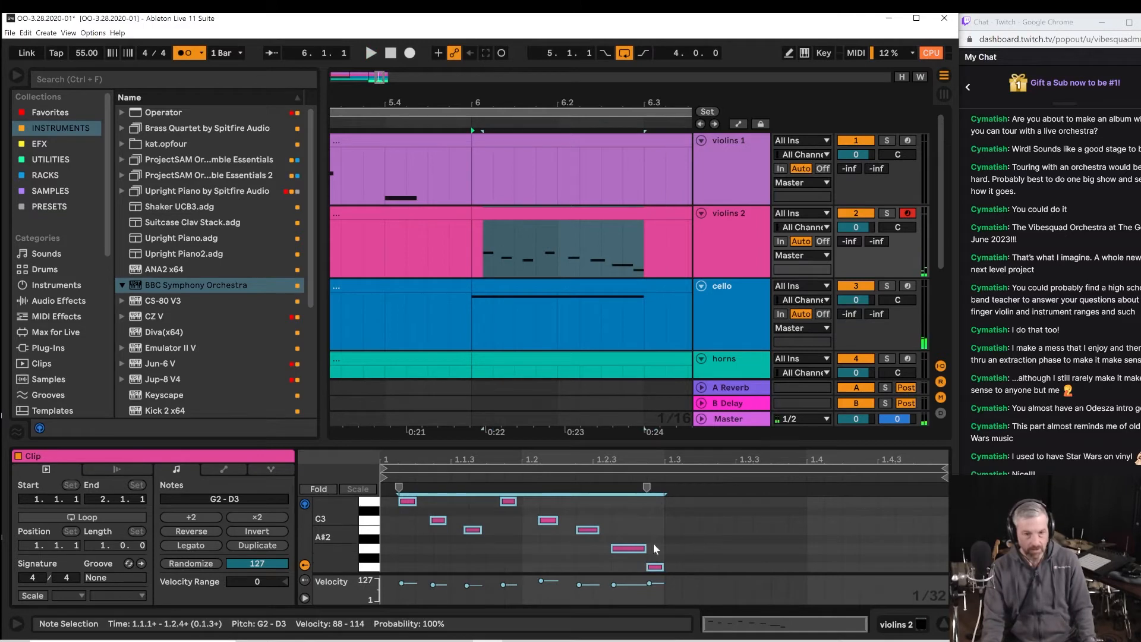
Listen to the unquantized violins 2 phrase again and delete all its notes.
key("space")
key("space")
key("space")
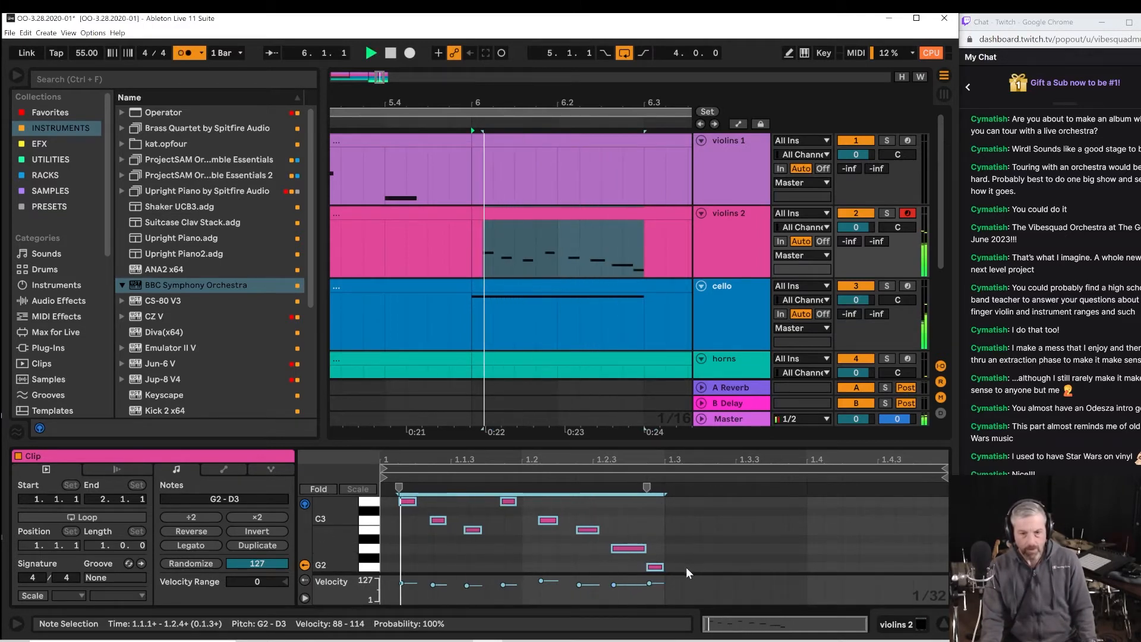
key("space")
key("Delete")
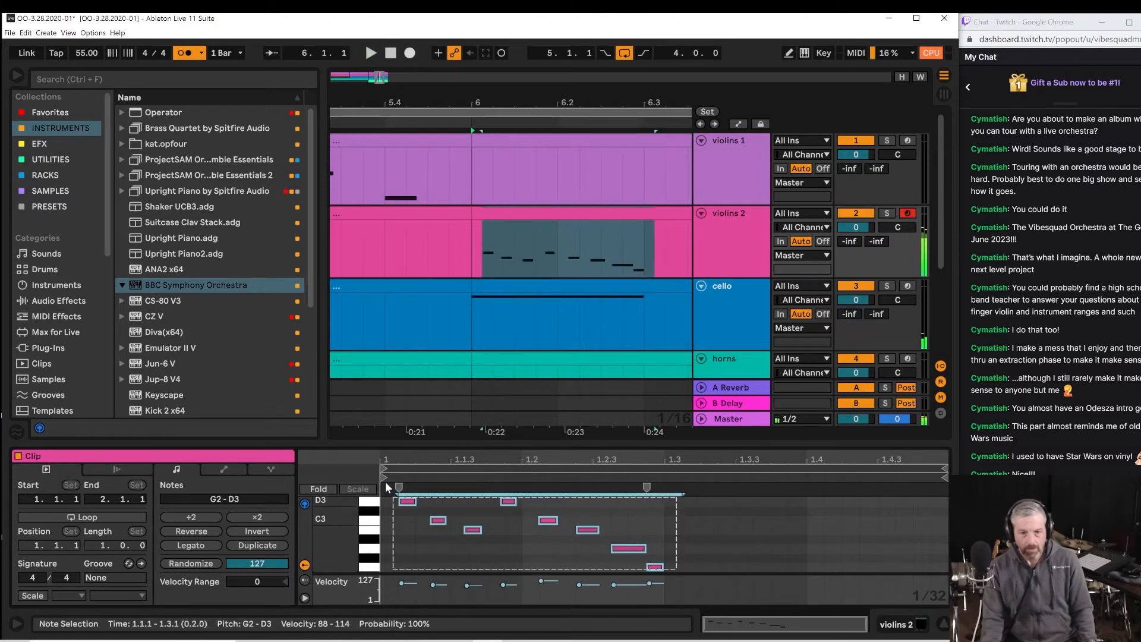
Play a slower four-note phrase from G3 down to B2 over bar 6 and capture it into the violins 2 clip.
key("space")
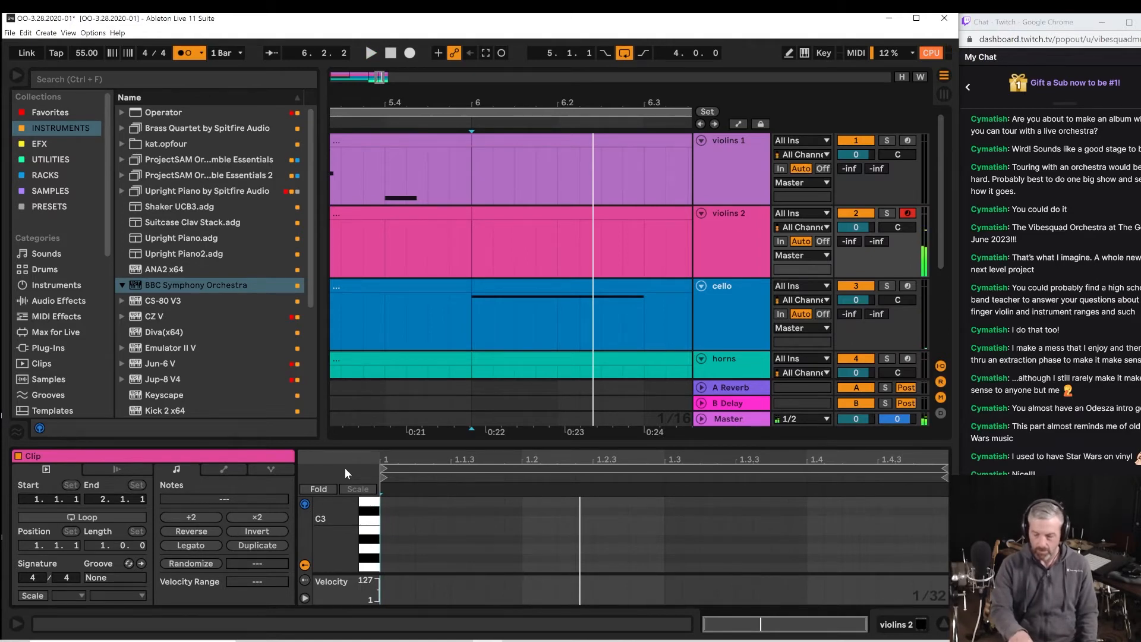
key("space")
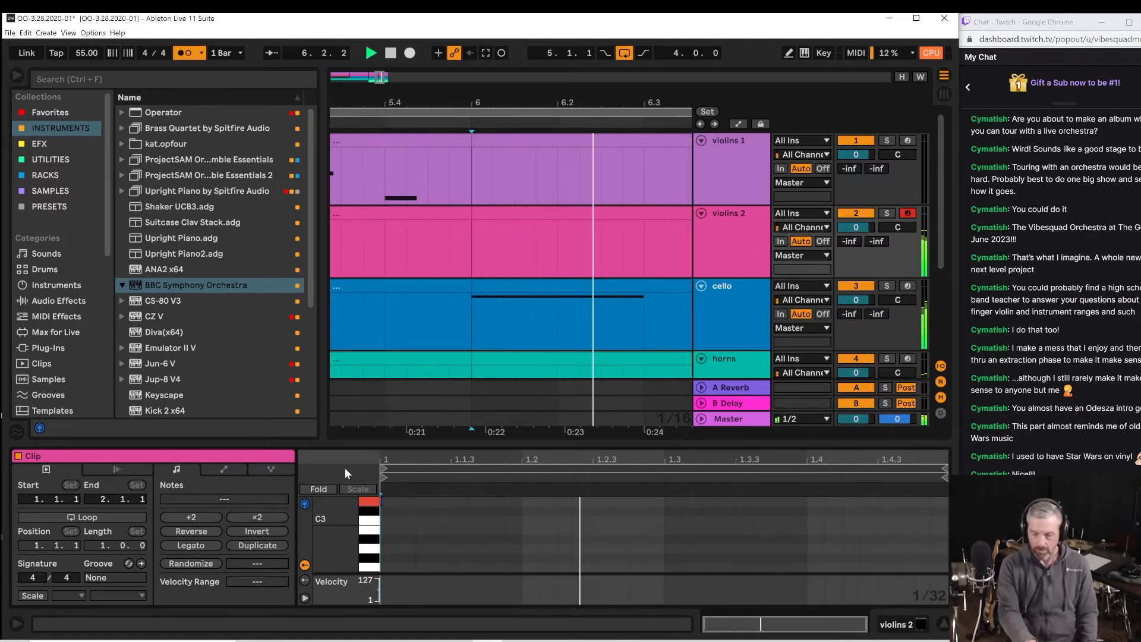
key("space")
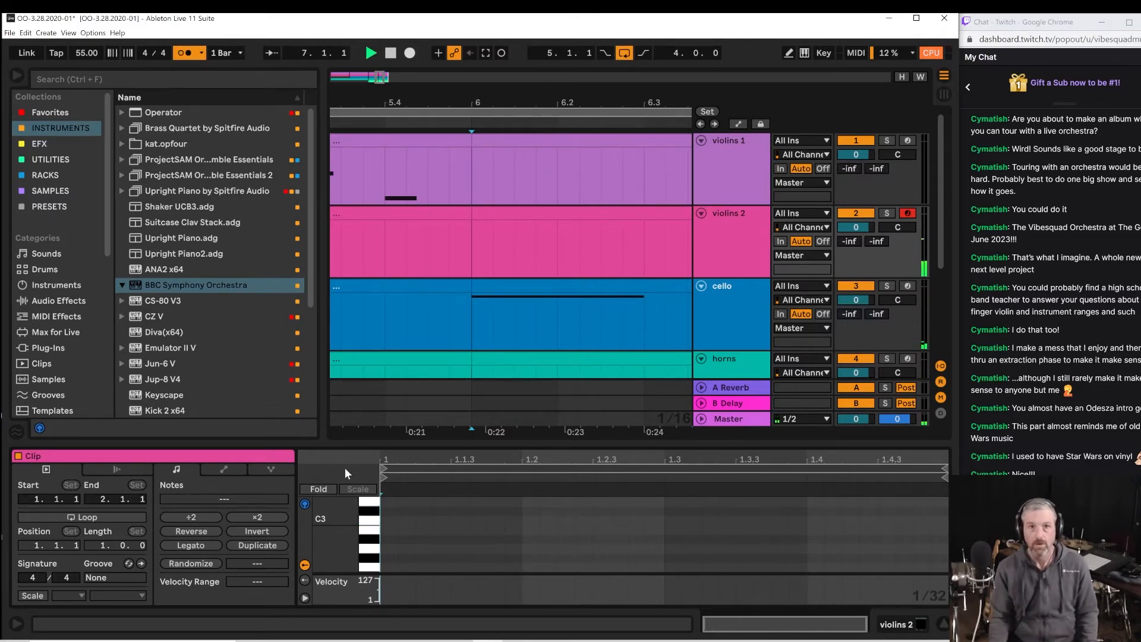
left_click(484, 53)
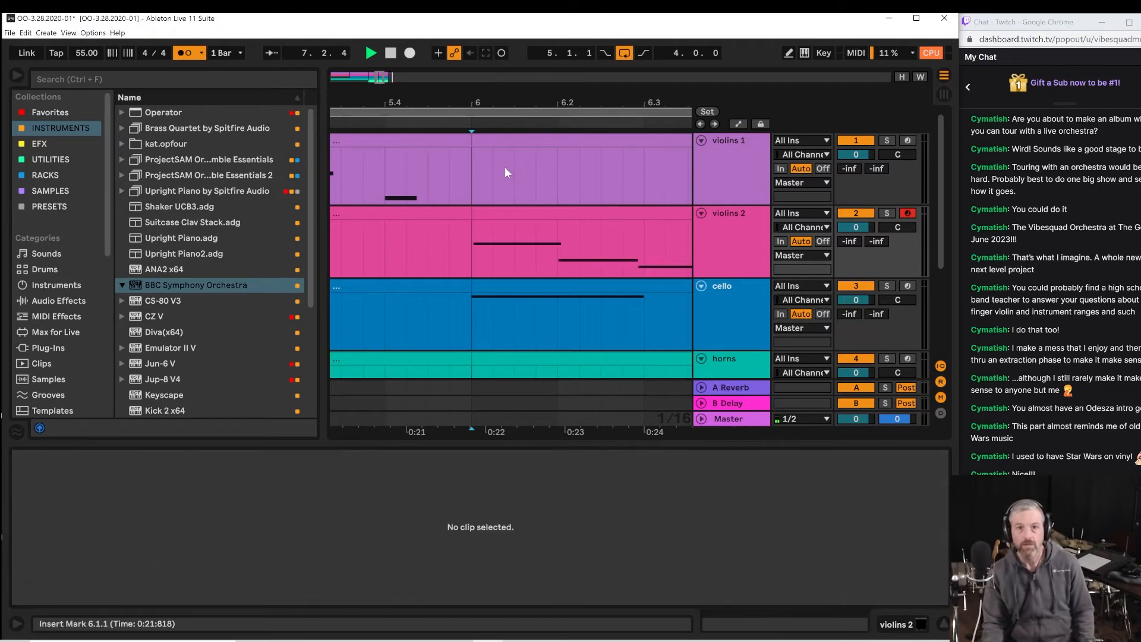
Open the violins 2 clip, quantize all four captured notes and start playback to check the timing.
left_click(487, 211)
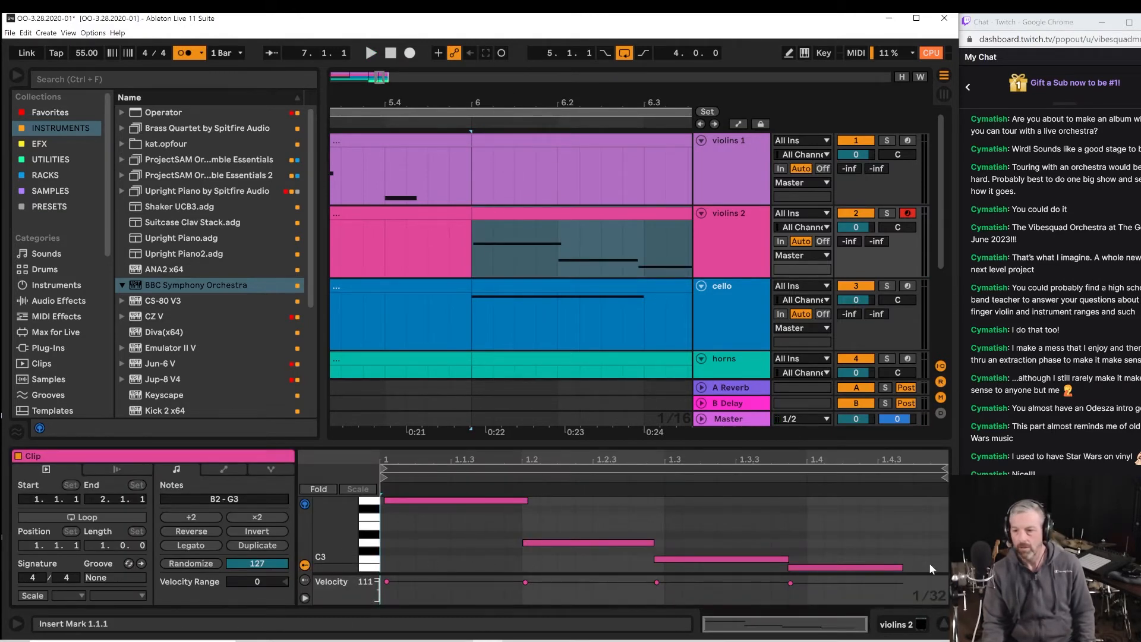
left_click_drag(931, 569, 380, 483)
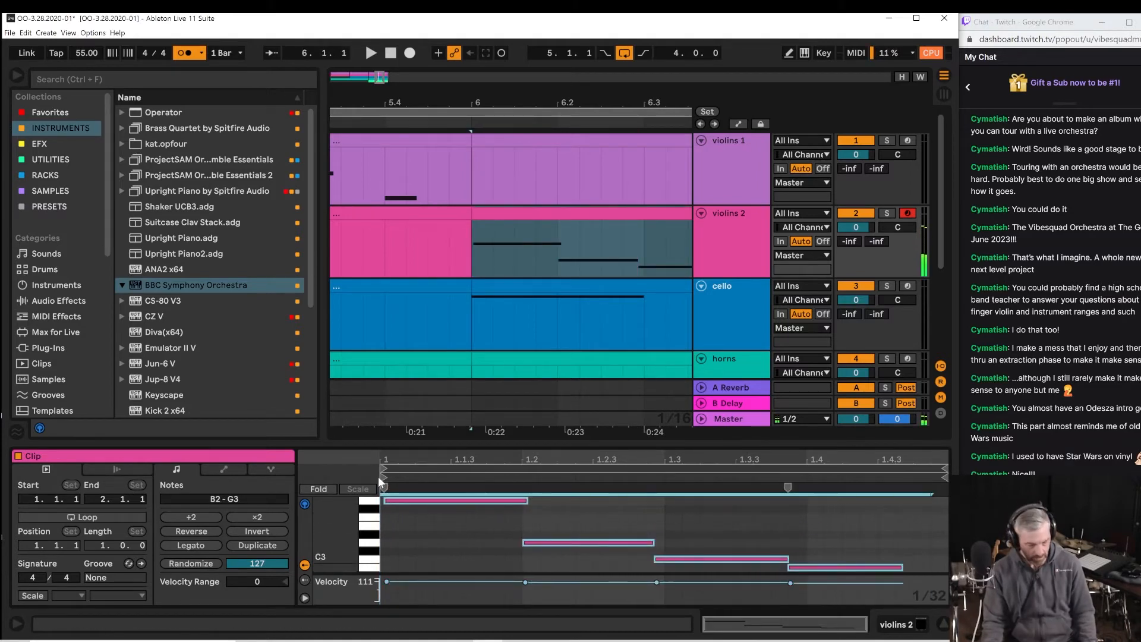
key("ctrl+u")
key("space")
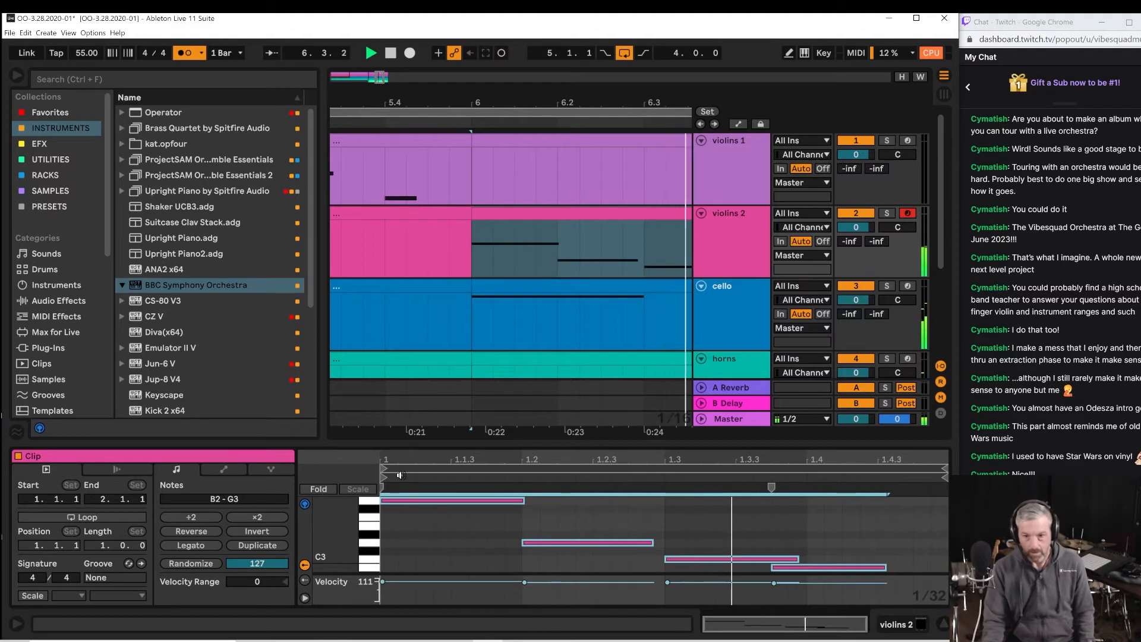
Move the last B2 note of the violins 2 phrase to start at 1.4.1 and play it back.
key("space")
key("space")
left_click_drag(791, 524, 866, 568)
key("space")
left_click(843, 567)
key("space")
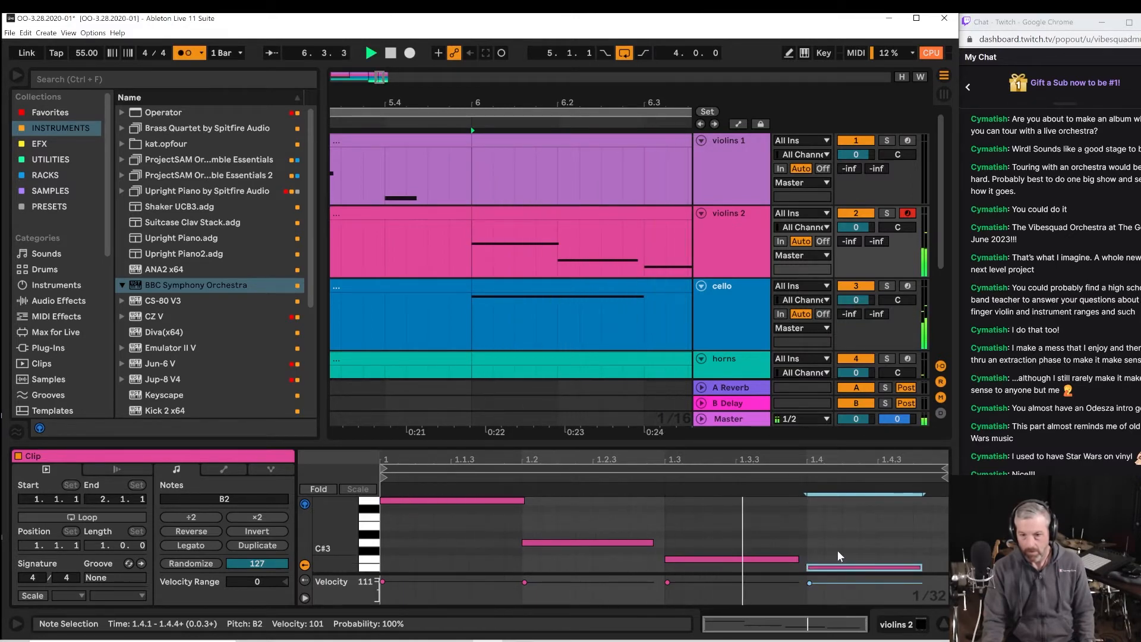
Replay bar 6 from its start to review the violins 2 phrase against the cello.
key("space")
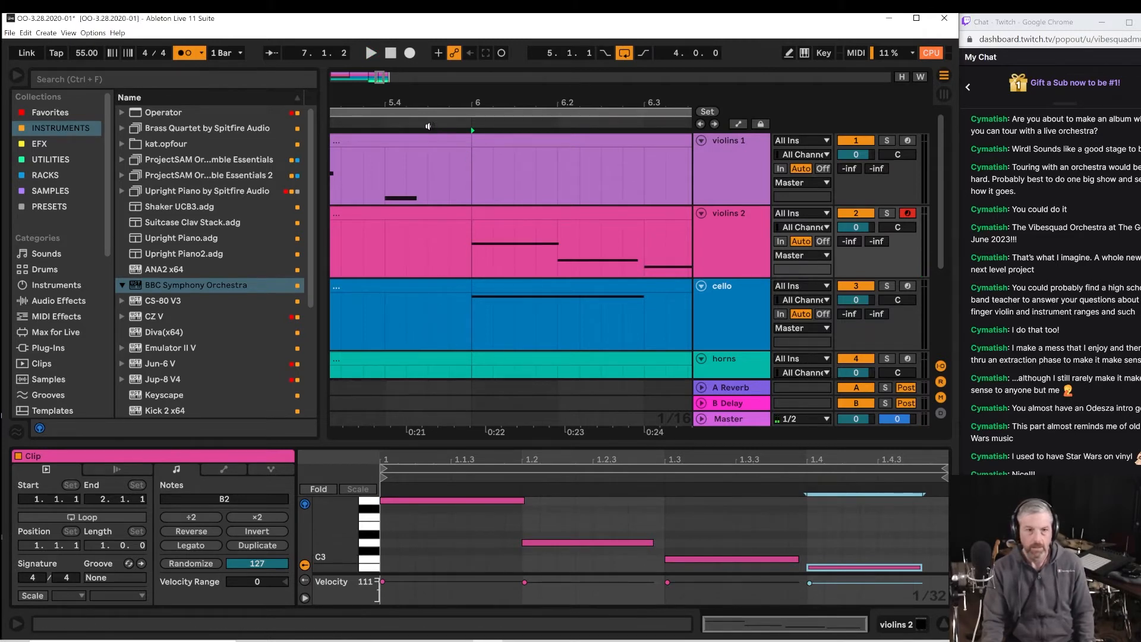
left_click_drag(438, 97, 437, 51)
key("space")
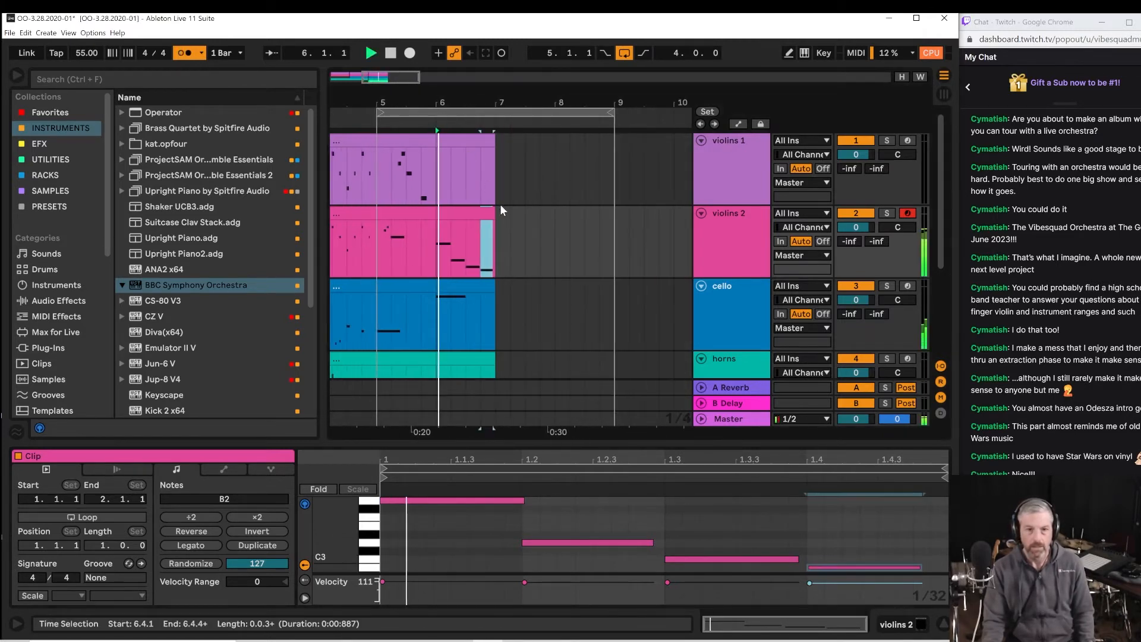
Select the empty bar 6 clip on violins 1, audition the bar and arm the violins 1 track for recording.
left_click(444, 139)
key("space")
left_click(763, 168)
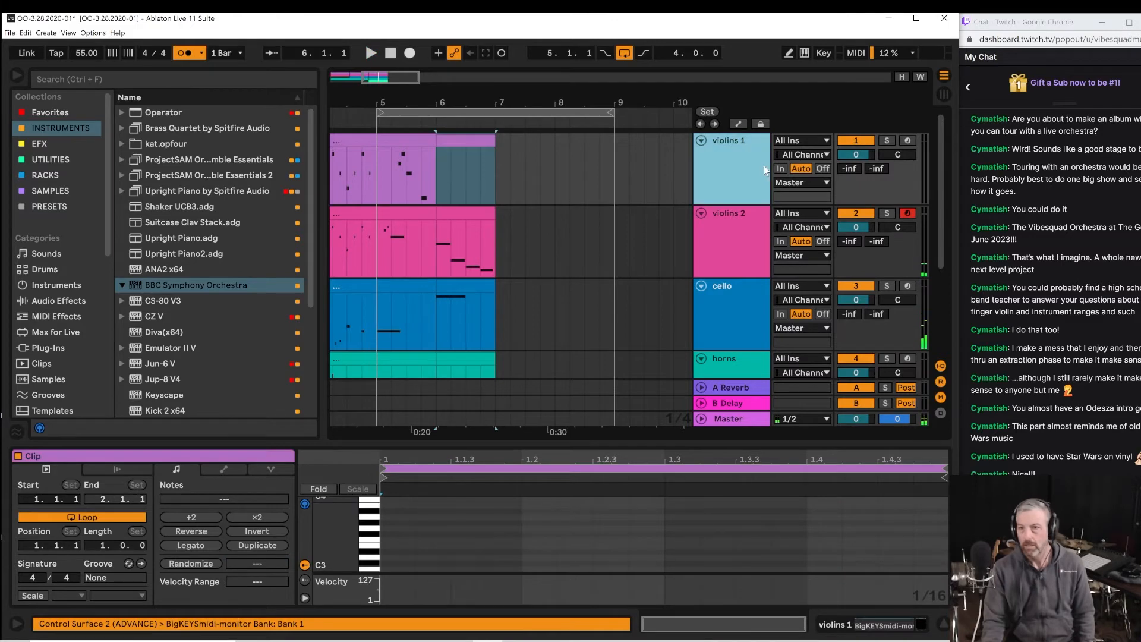
left_click(438, 182)
key("space")
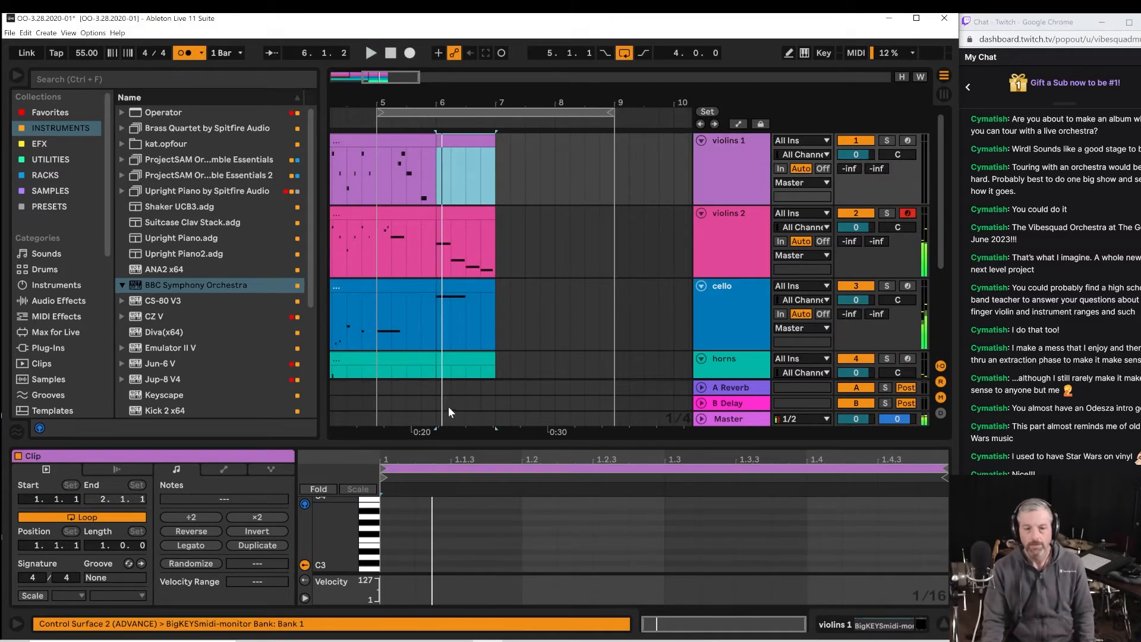
key("space")
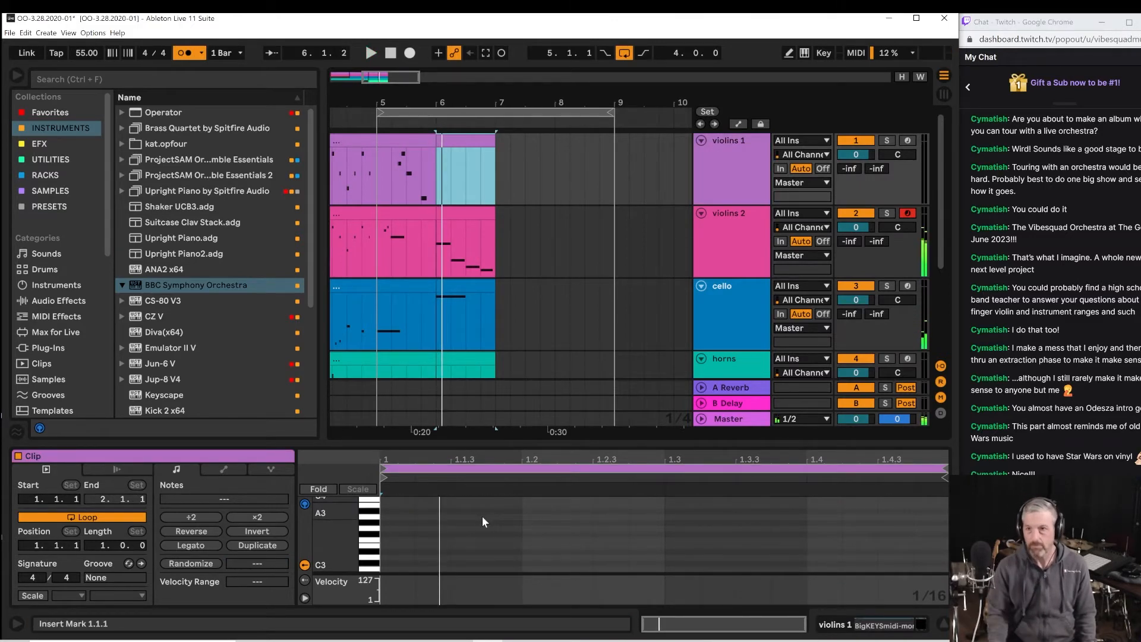
left_click(915, 141)
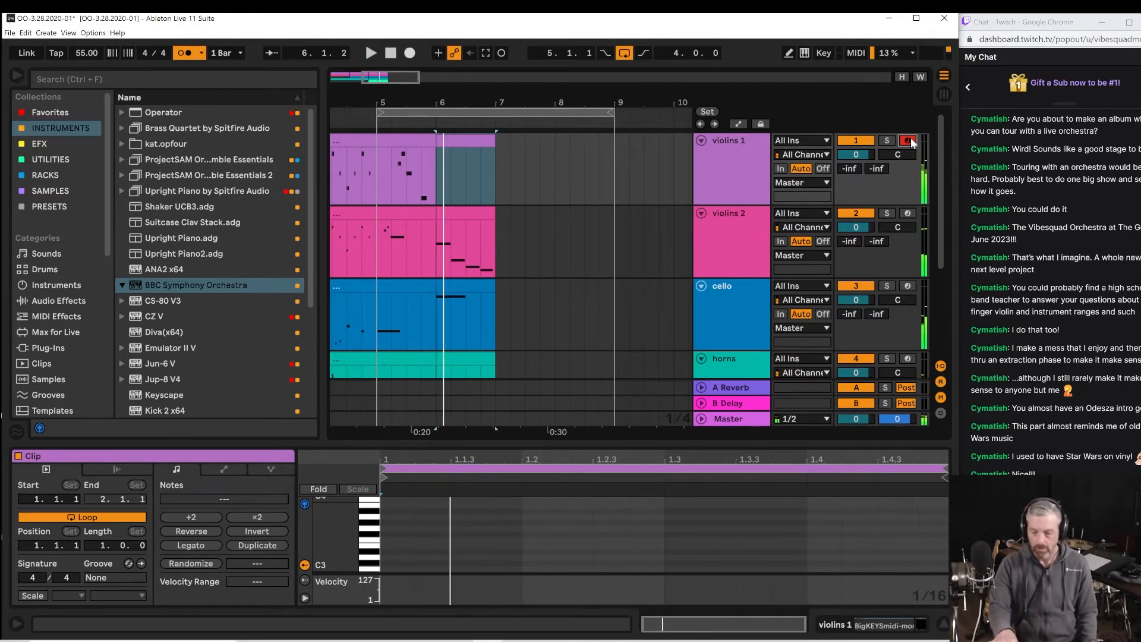
Rehearse a violins 1 part over bar 6 in repeated playback passes starting from 6.1.1.
key("space")
key("space")
key("space")
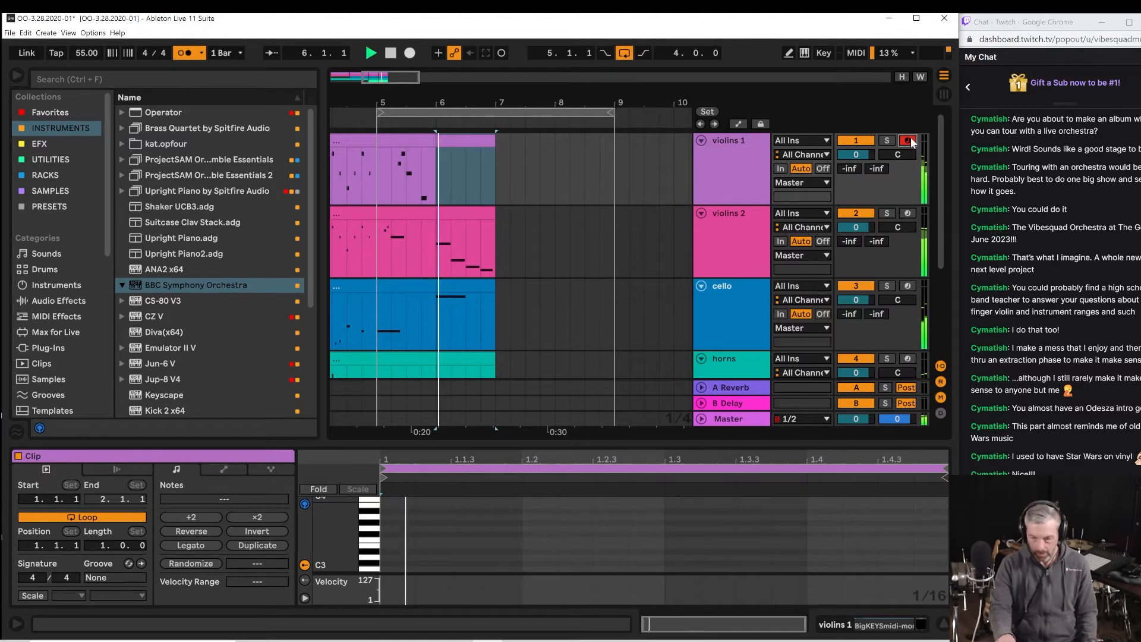
key("space")
key("space")
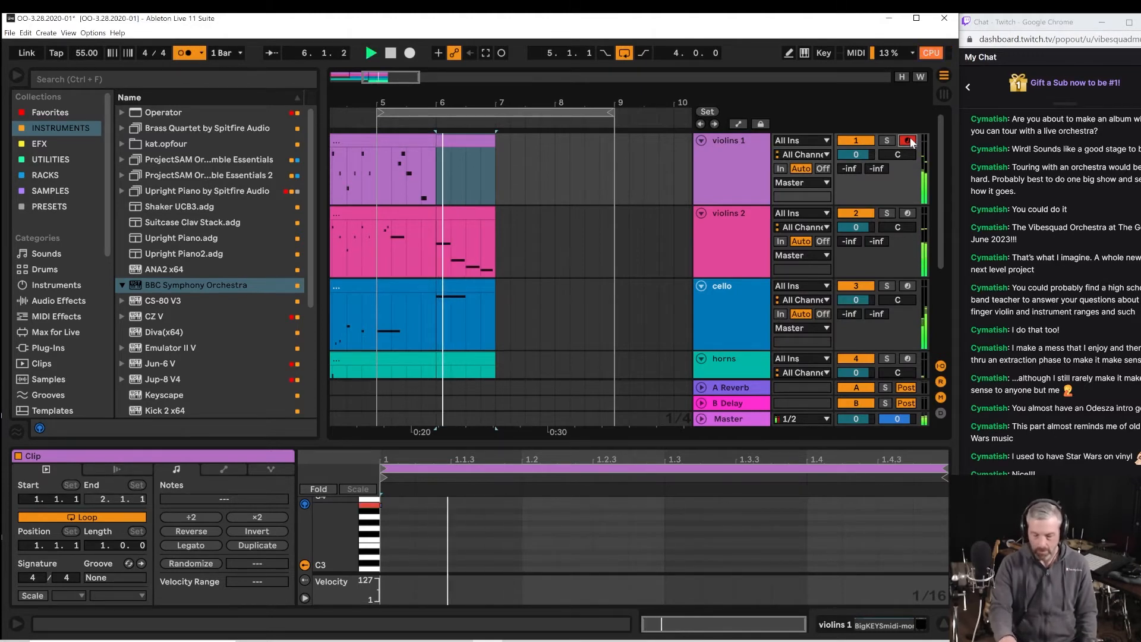
key("space")
key("space")
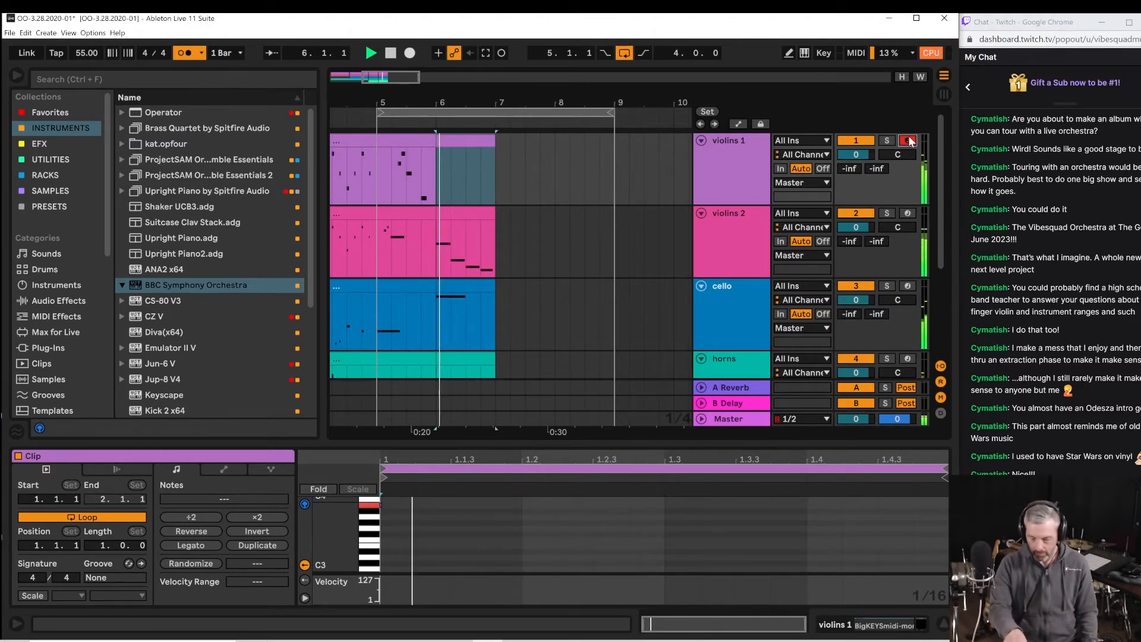
key("space")
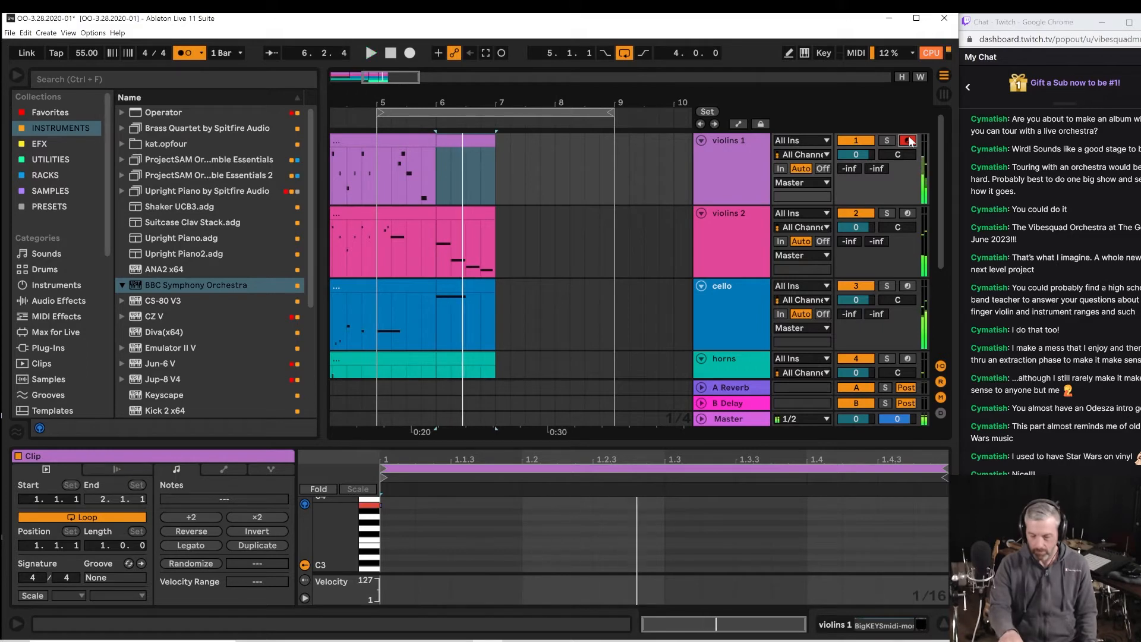
key("space")
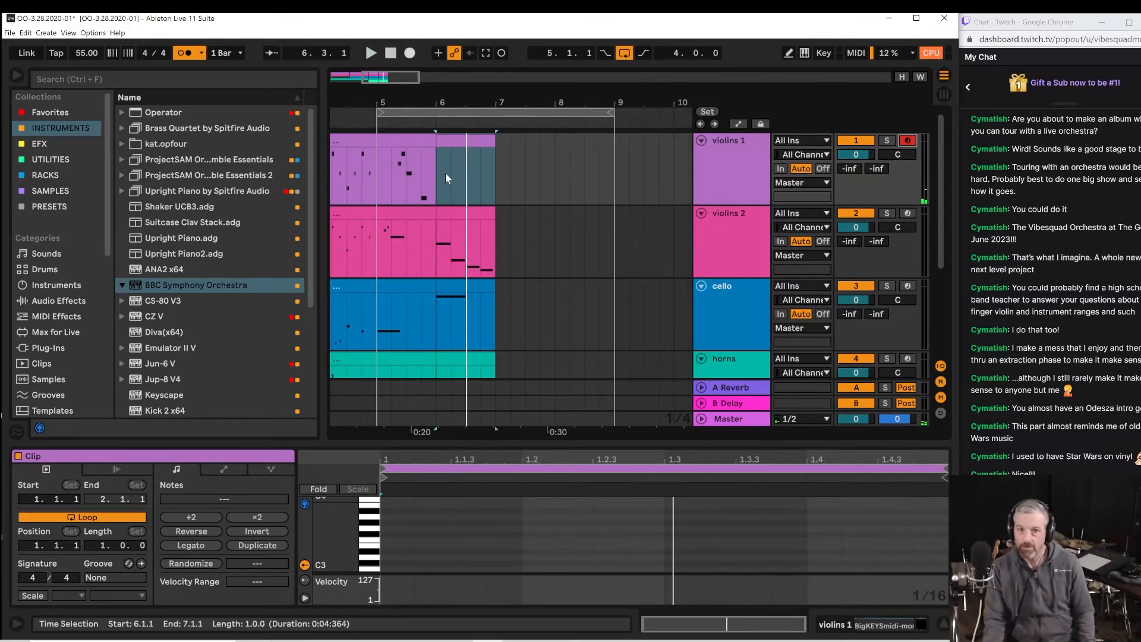
key("space")
left_click(449, 147)
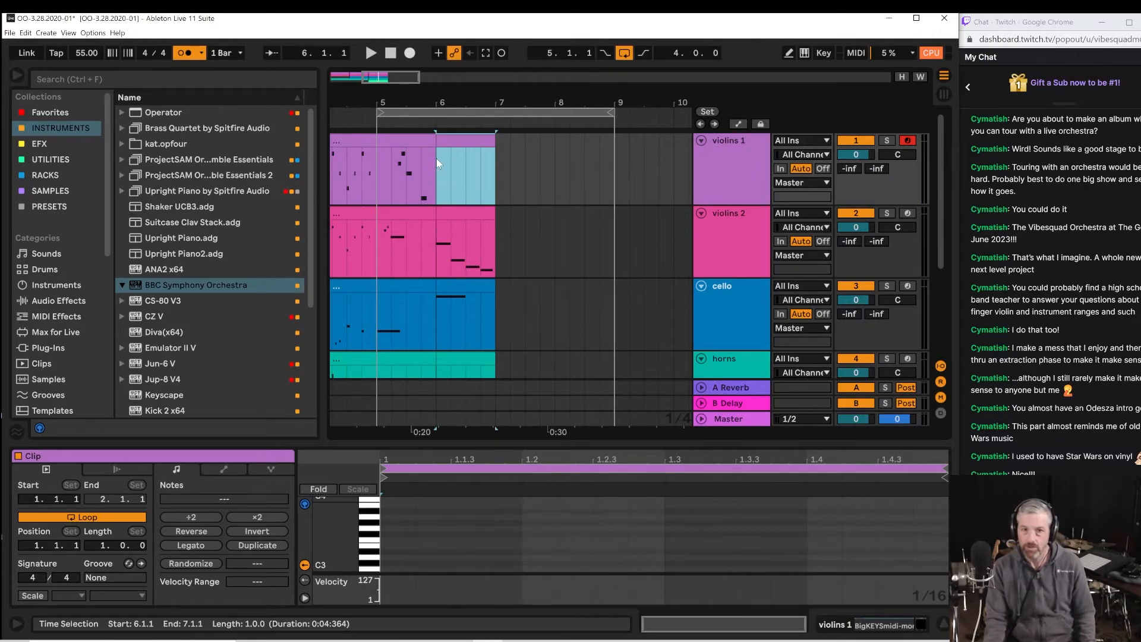
key("space")
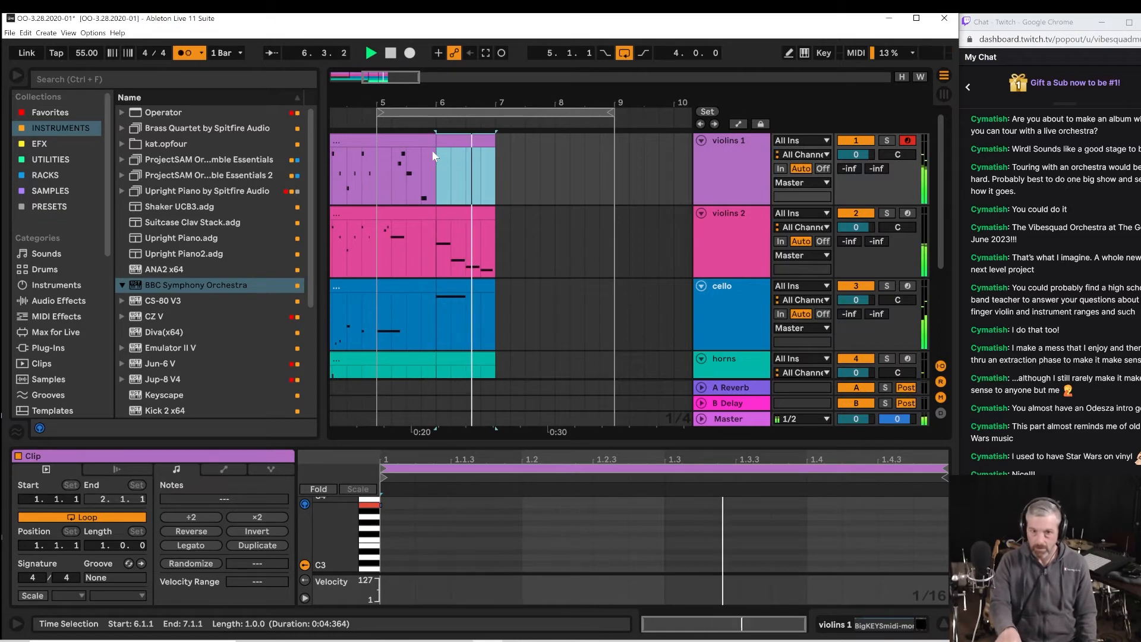
key("space")
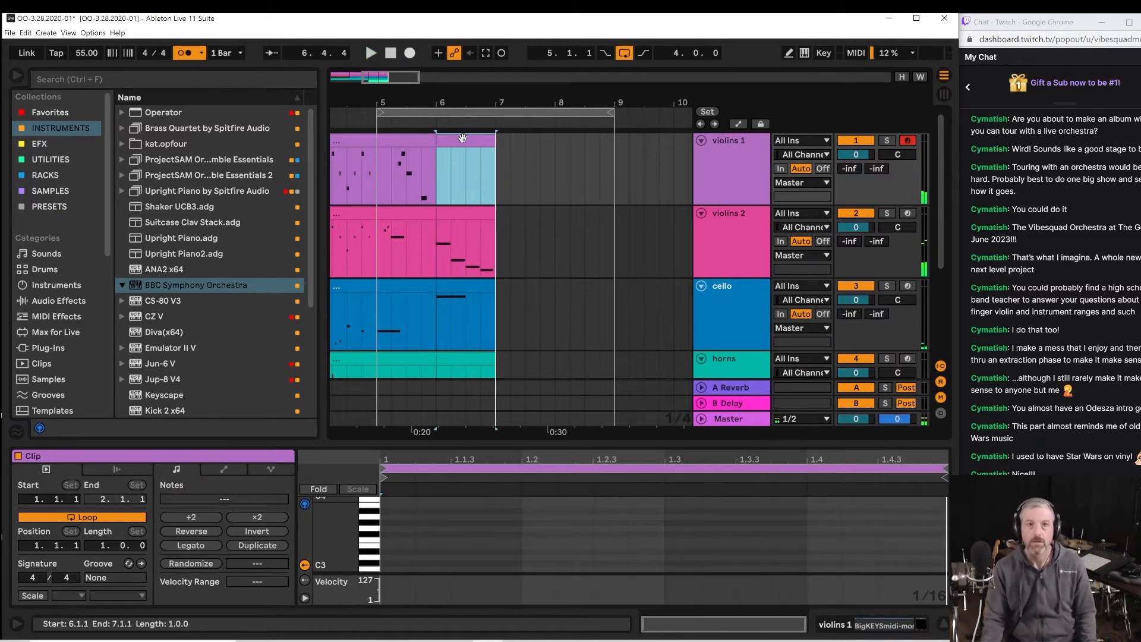
Play a four-note phrase alternating B3 and G3 over bar 6 and capture it into the violins 1 clip.
key("space")
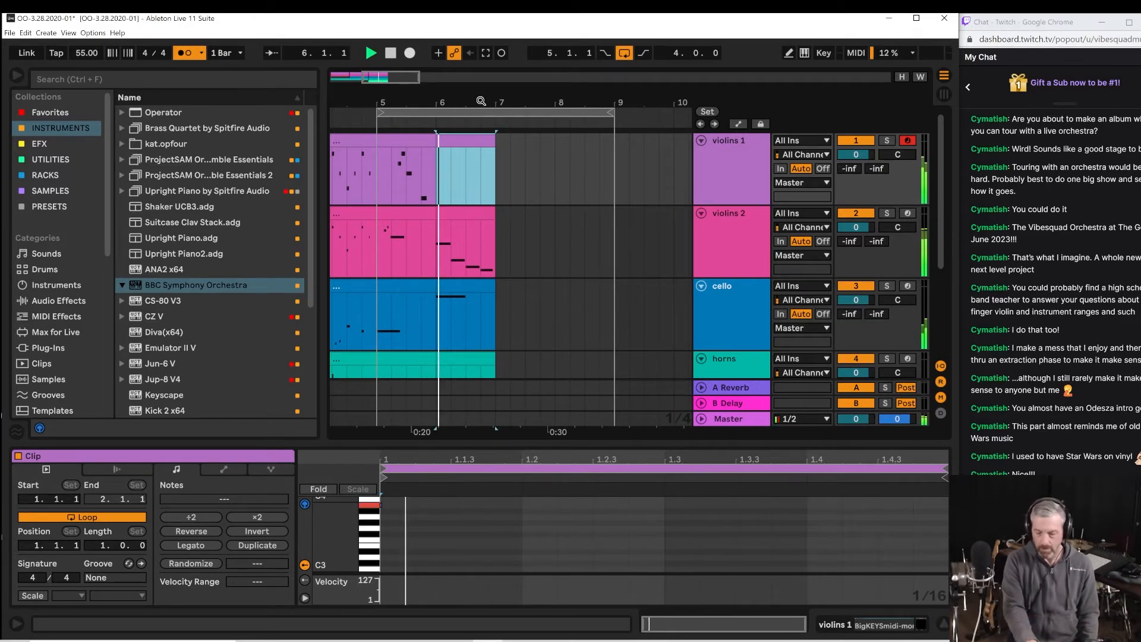
key("space")
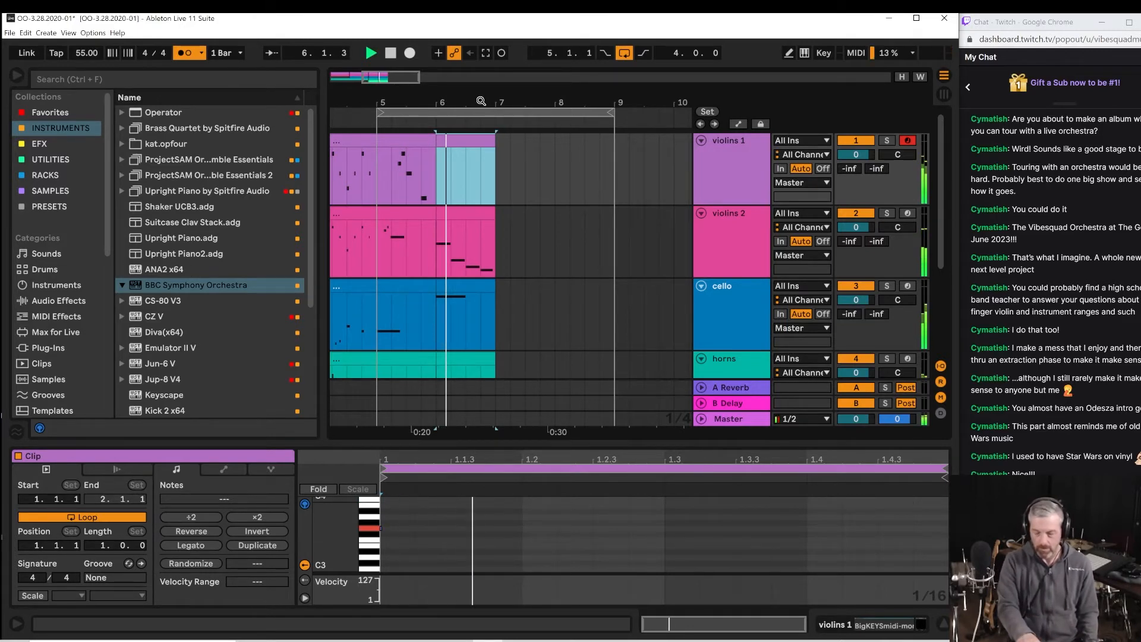
key("space")
key("space")
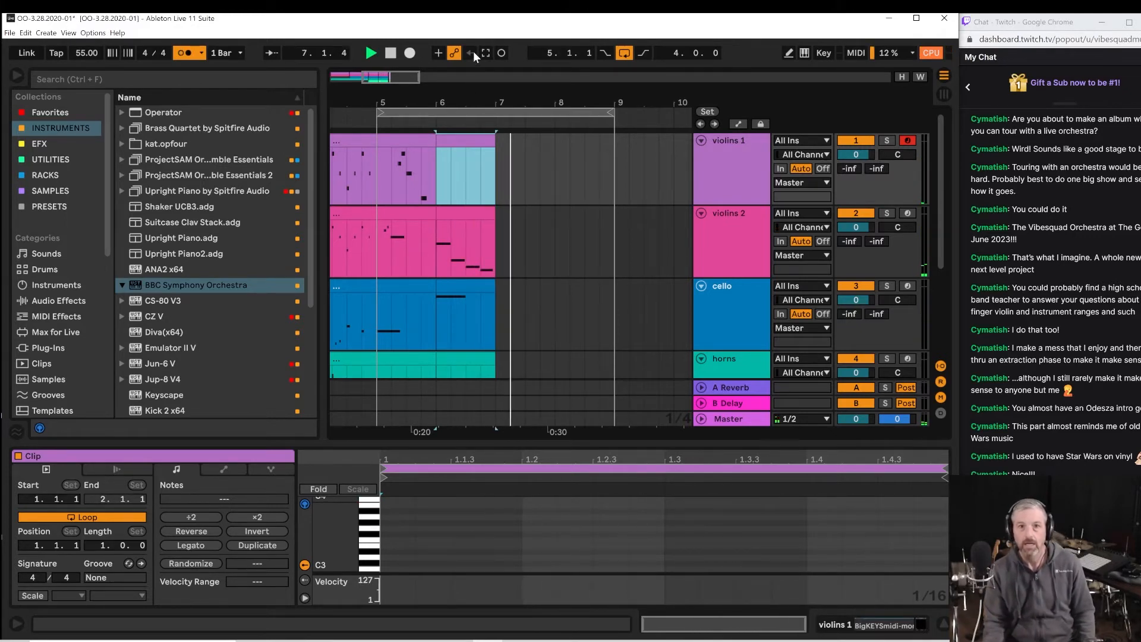
left_click(487, 151)
Play back the captured violins 1 phrase, quantize all four notes and listen again to check the timing.
key("space")
key("space")
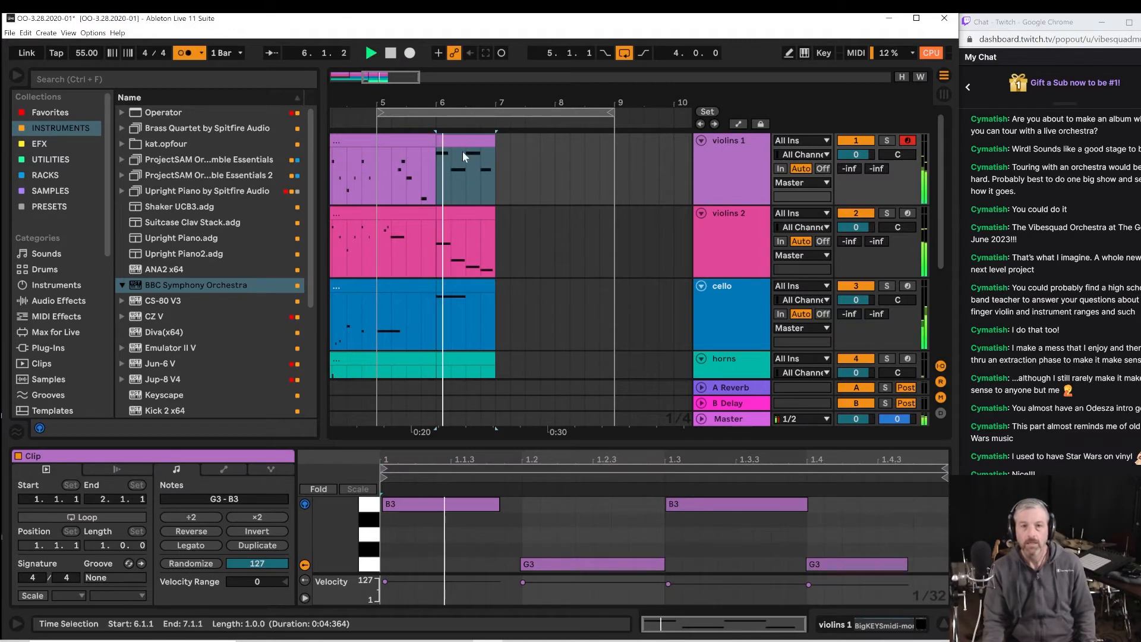
key("space")
left_click_drag(934, 558, 417, 466)
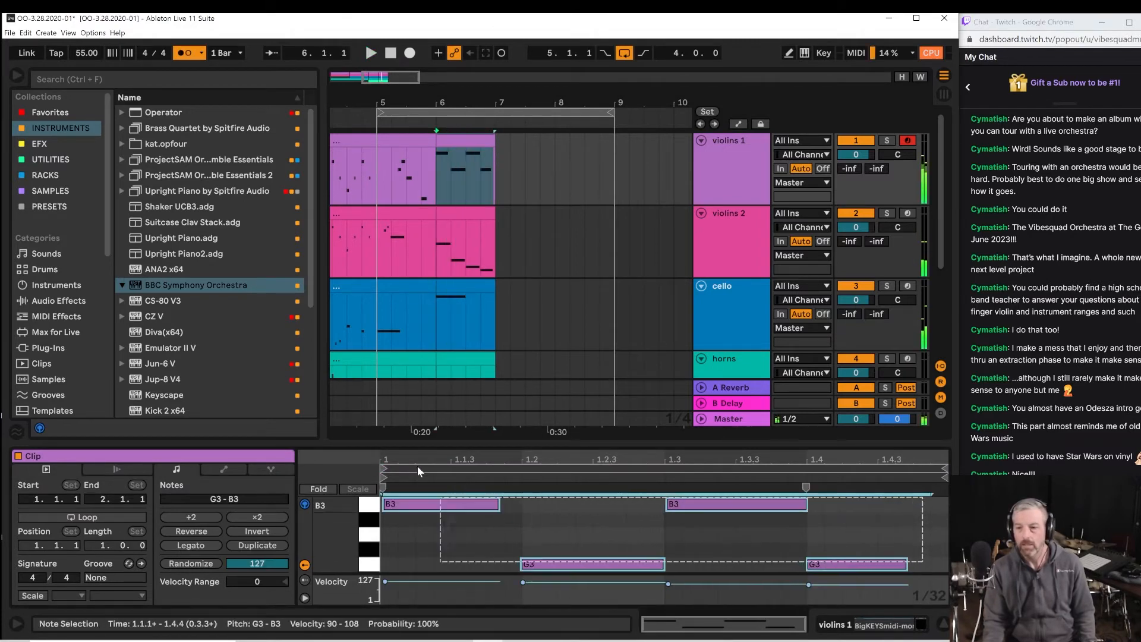
key("space")
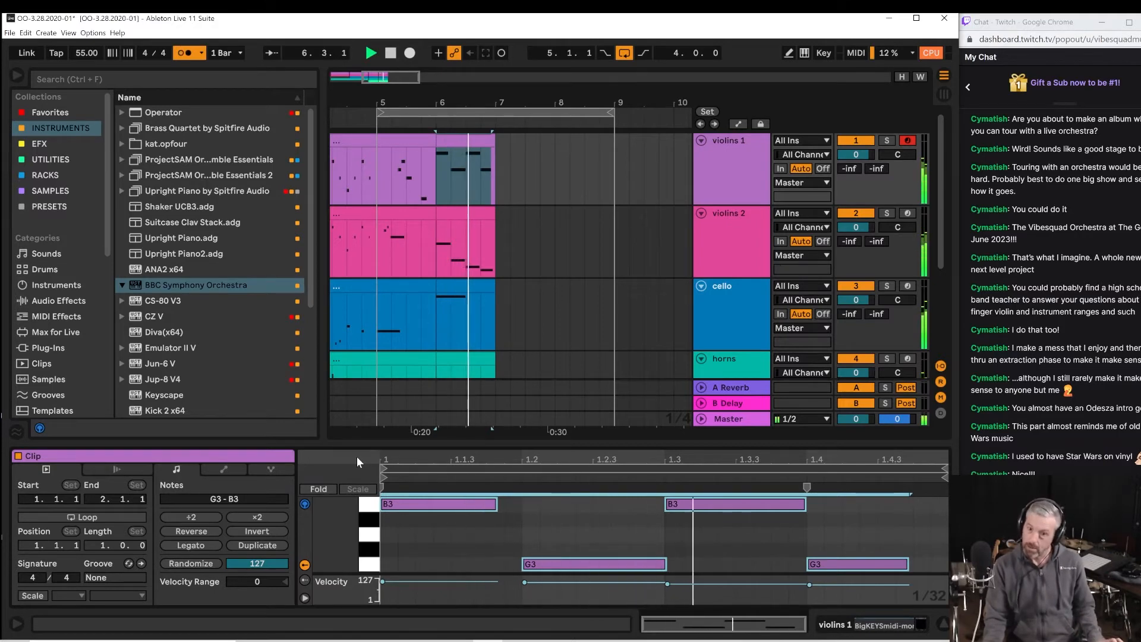
key("space")
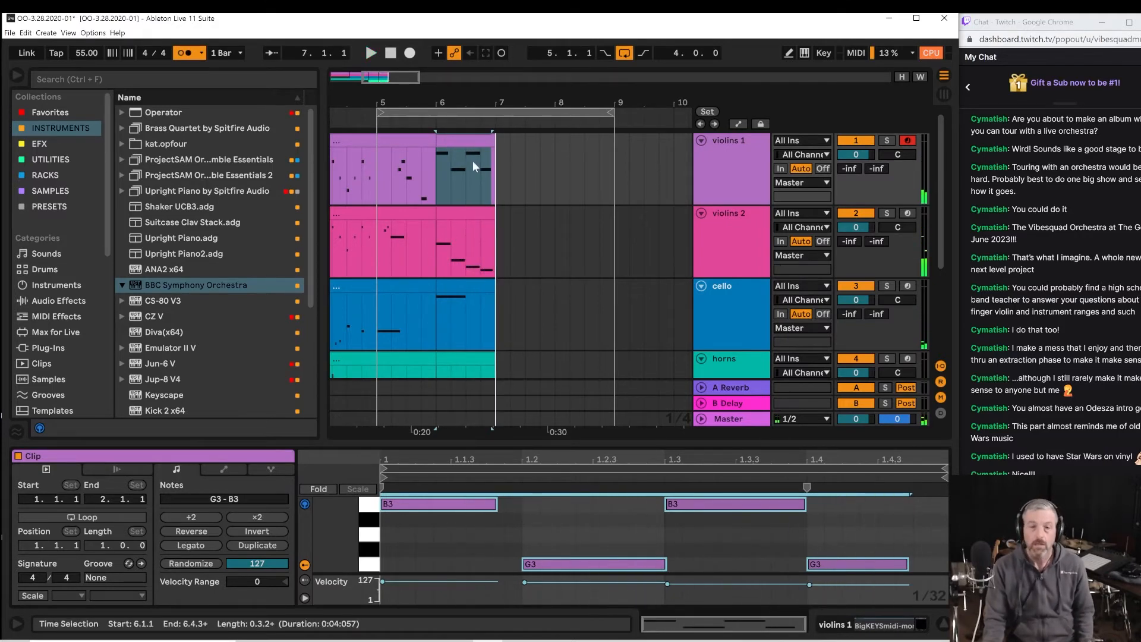
Set the arrangement loop to start at 1.1.1 with a length of 6.0.0, covering all six bars.
left_click_drag(462, 98, 545, 97)
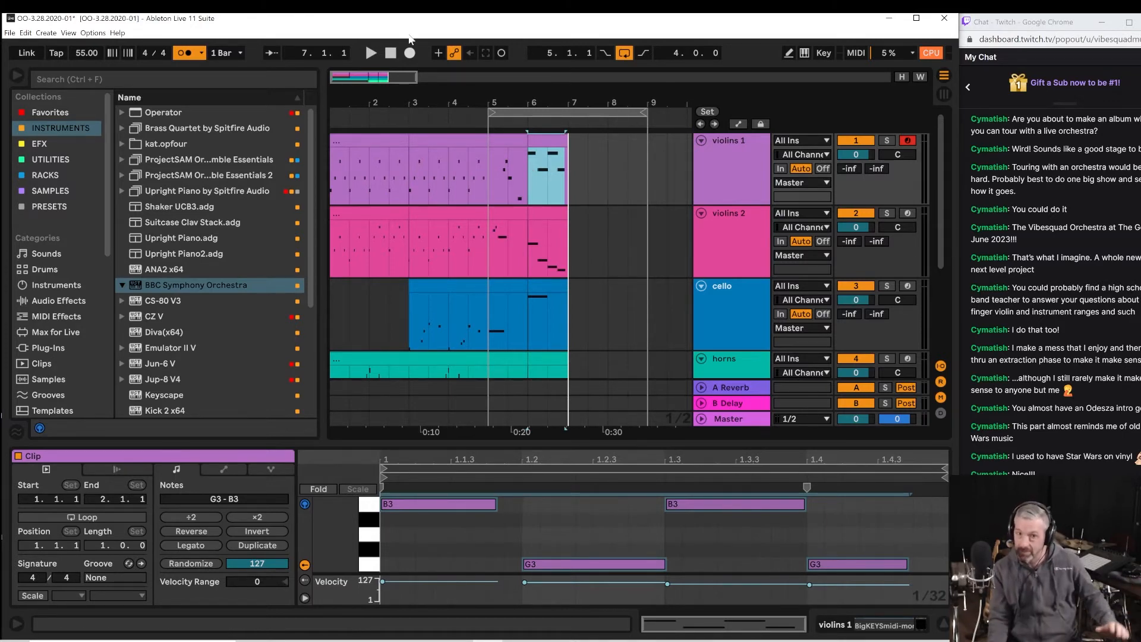
left_click_drag(481, 102, 298, 113)
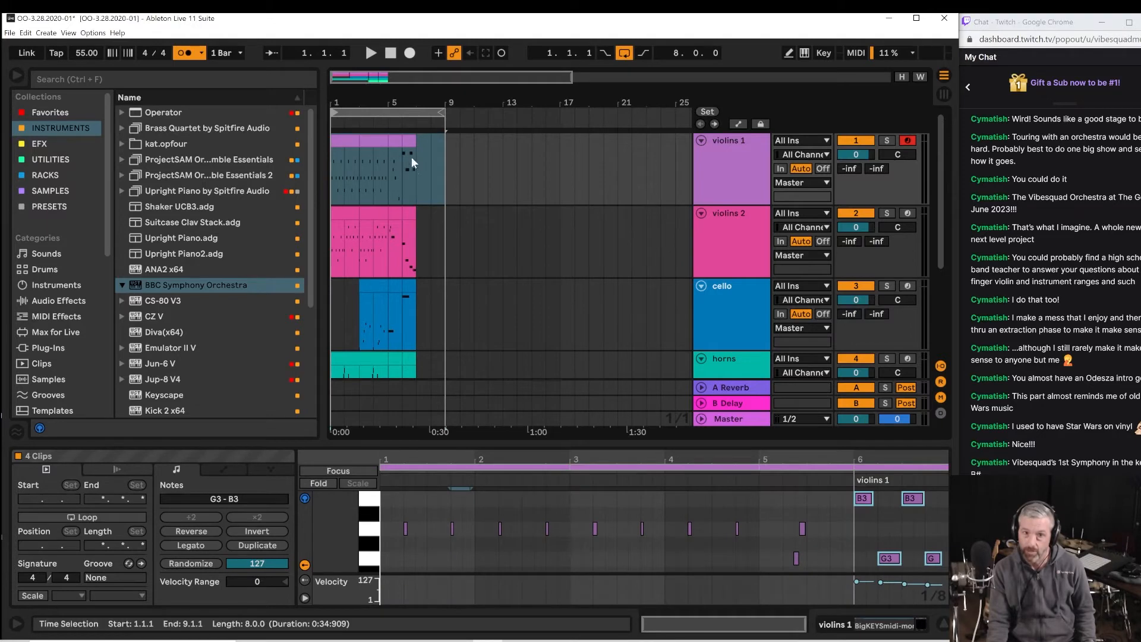
left_click_drag(441, 115, 416, 114)
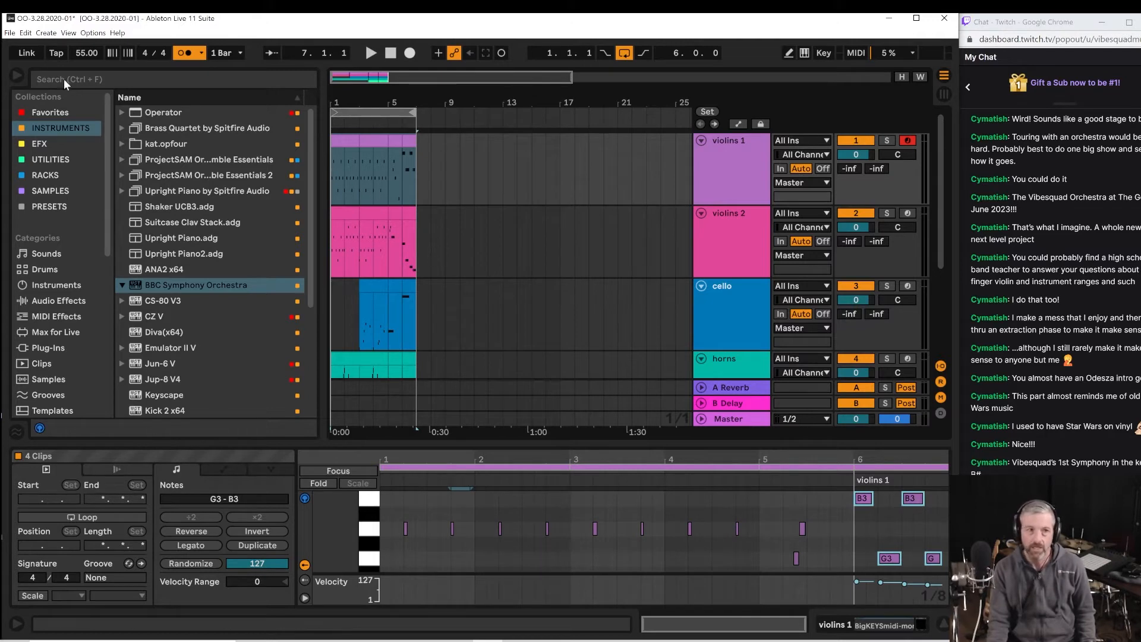
Save the Live Set as a new version named OO-3.28.2020-02 in the same project folder.
left_click(10, 33)
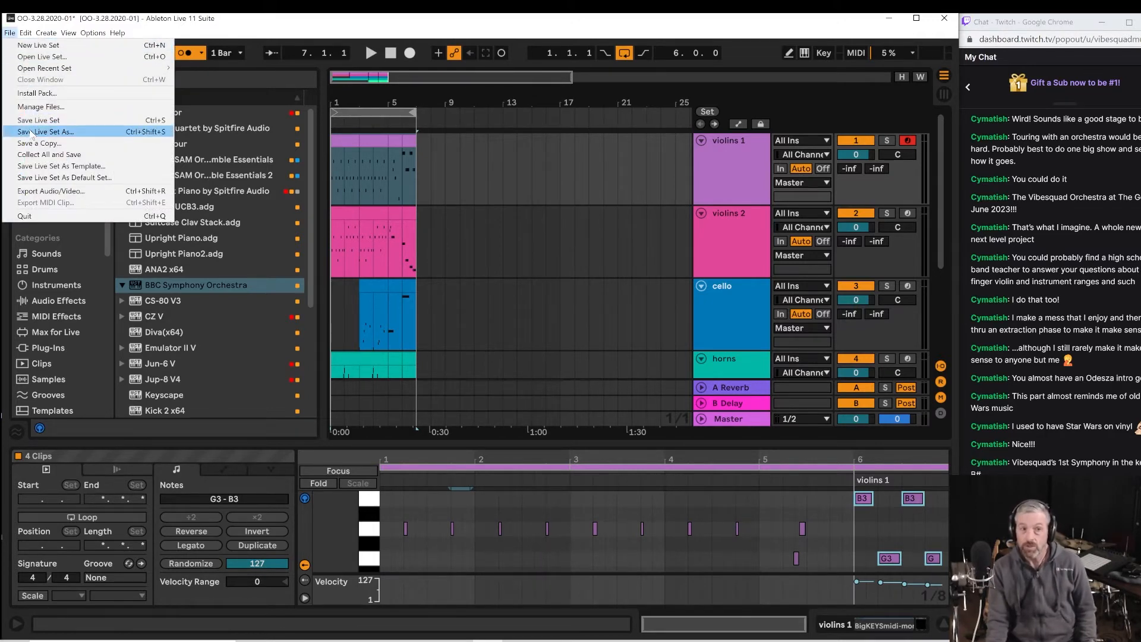
left_click(31, 132)
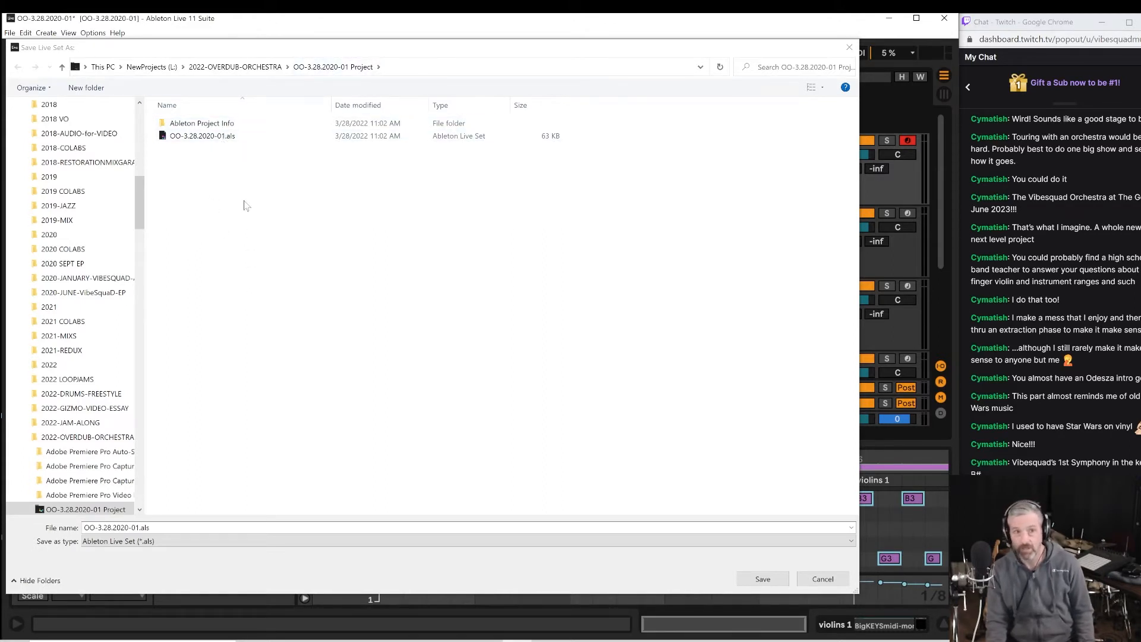
left_click(184, 526)
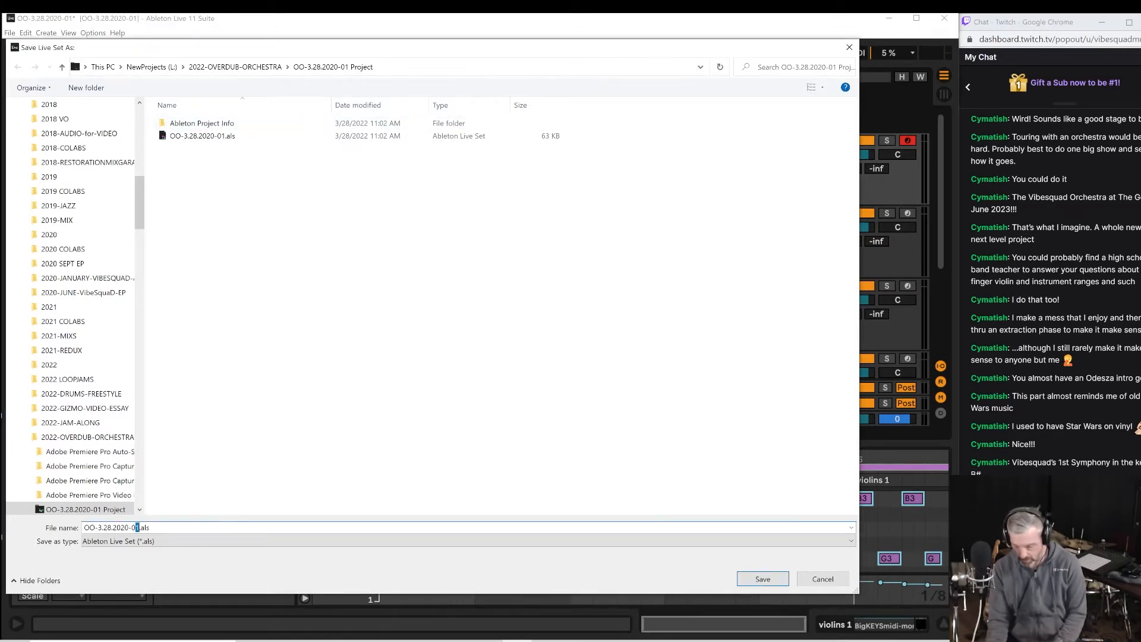
left_click(758, 581)
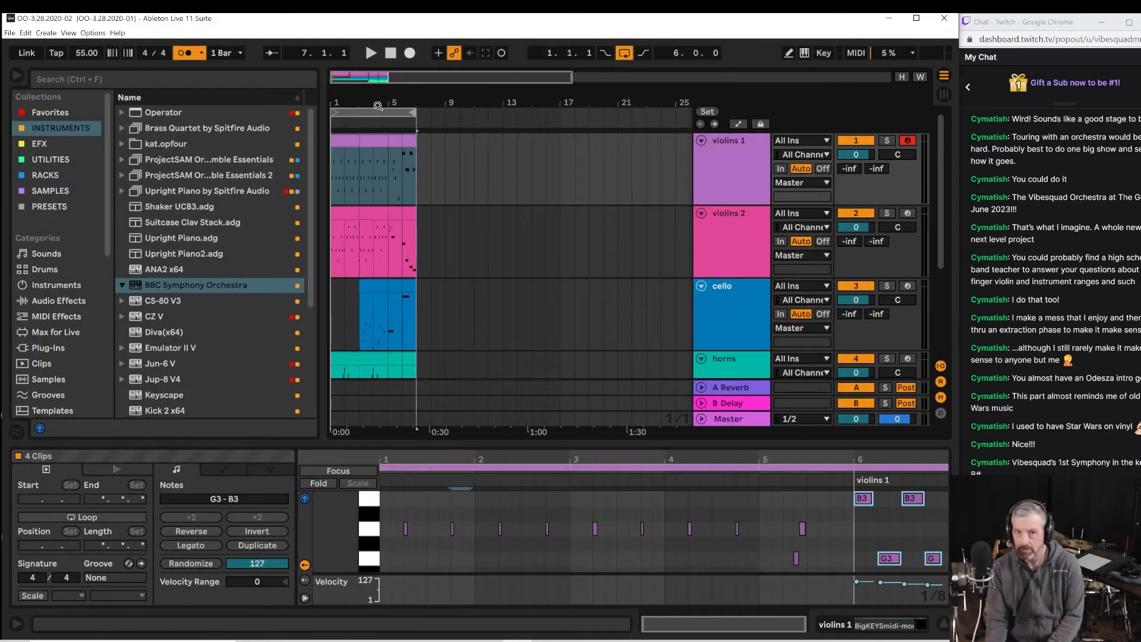
Play the six-bar arrangement through from the beginning.
left_click_drag(376, 97, 411, 99)
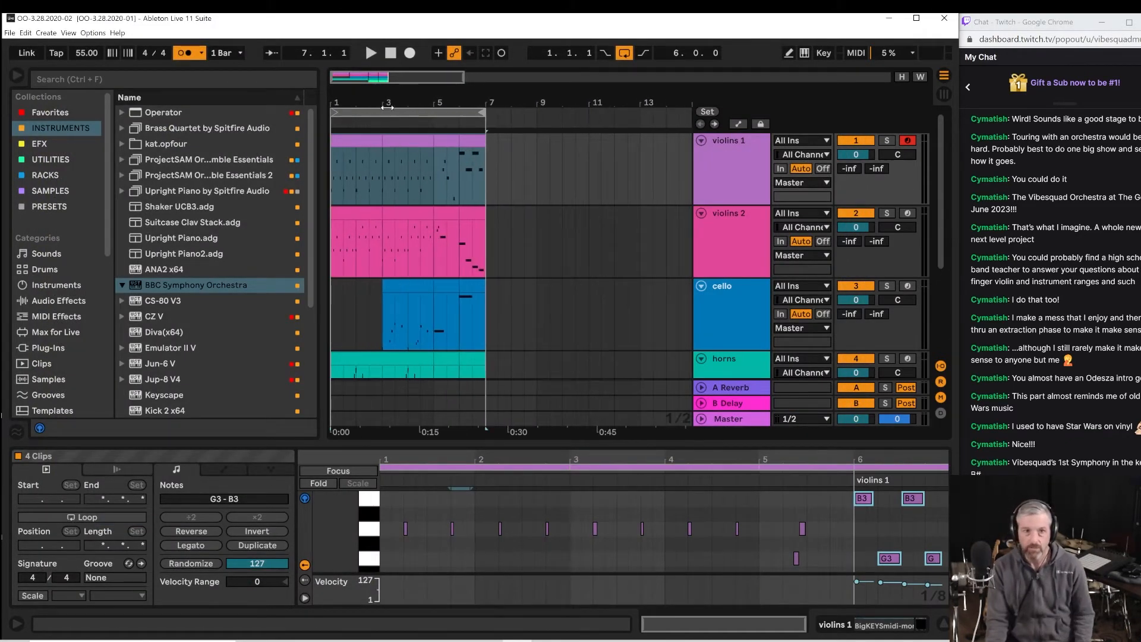
key("space")
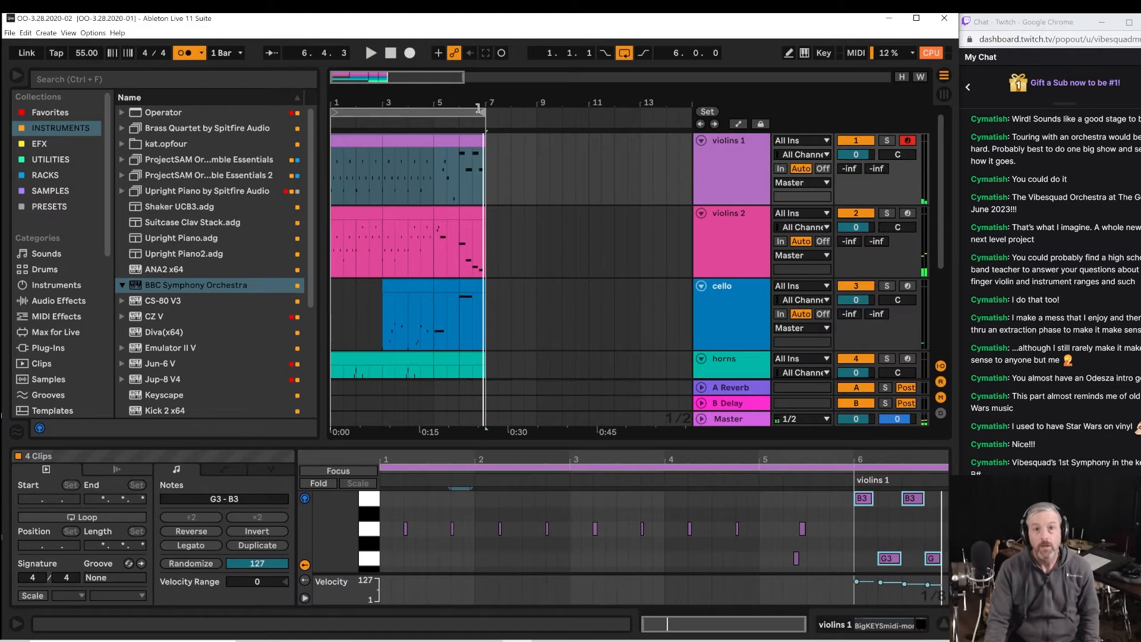
left_click_drag(482, 111, 537, 111)
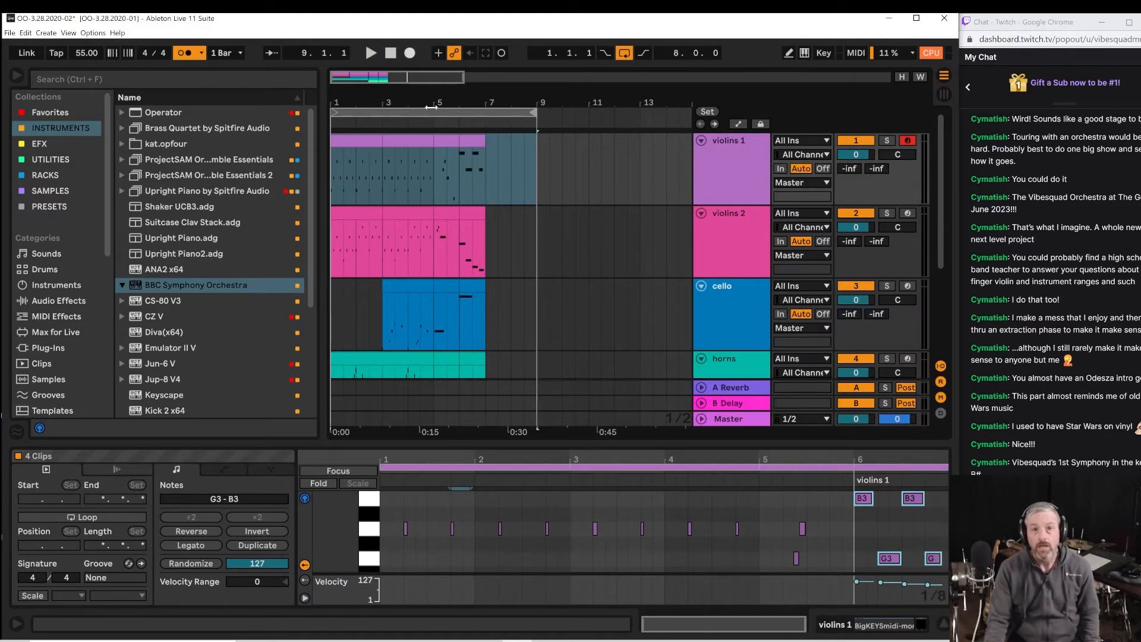
left_click(440, 175)
key("space")
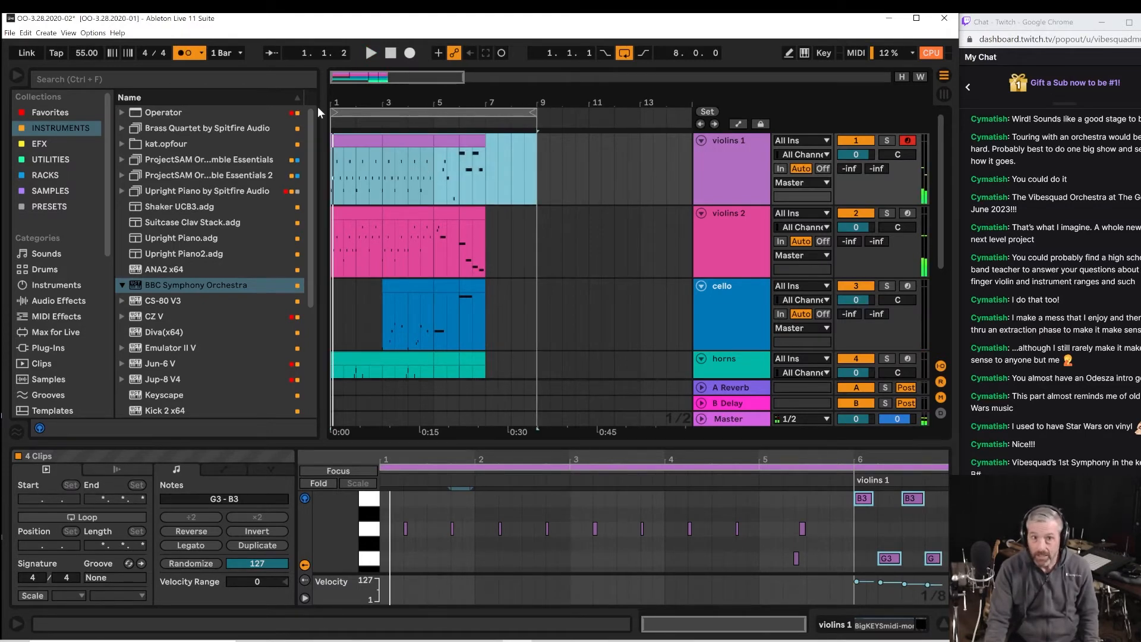
Set the loop to start at 5.1.1 with length 2.0.0, listen to it and select its contents on all tracks.
left_click_drag(334, 112, 436, 112)
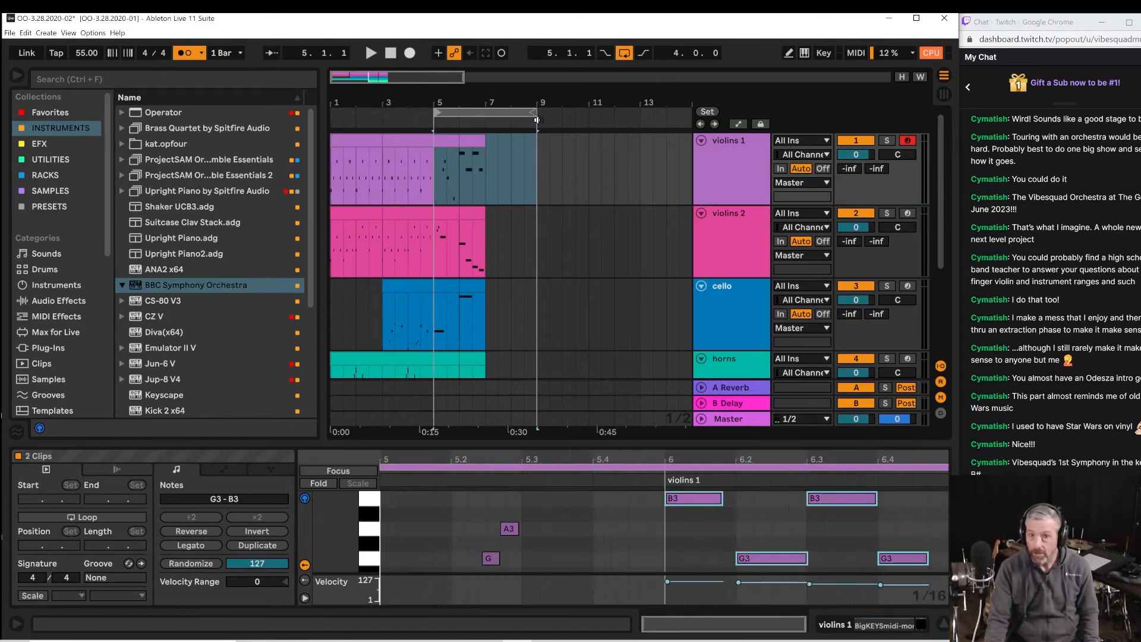
left_click_drag(538, 112, 486, 112)
left_click(430, 169)
key("space")
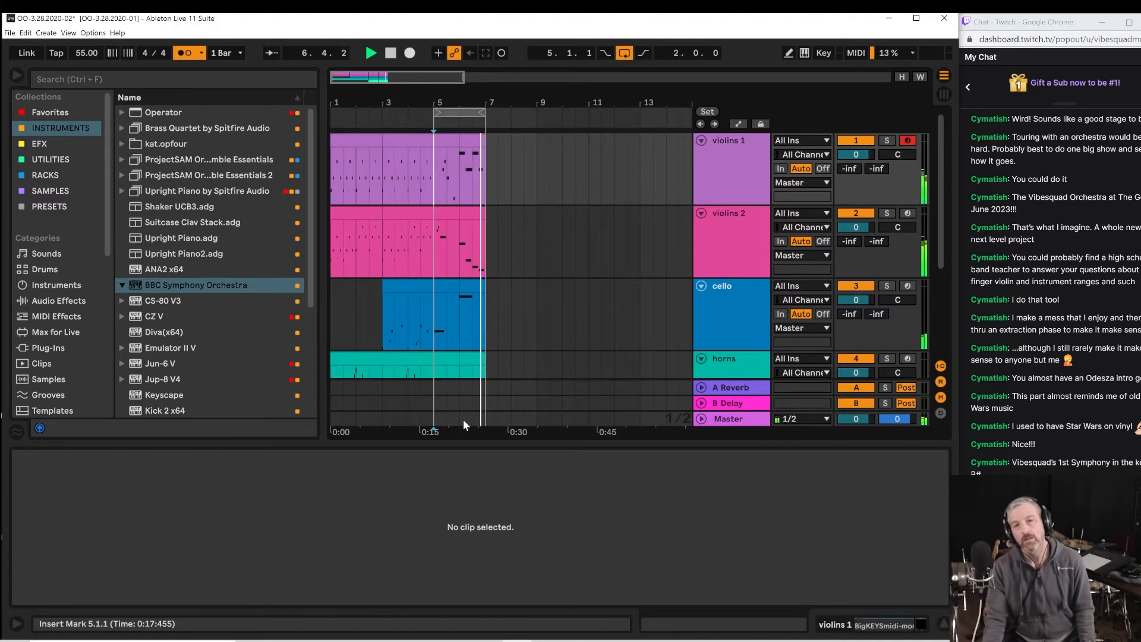
left_click(454, 116)
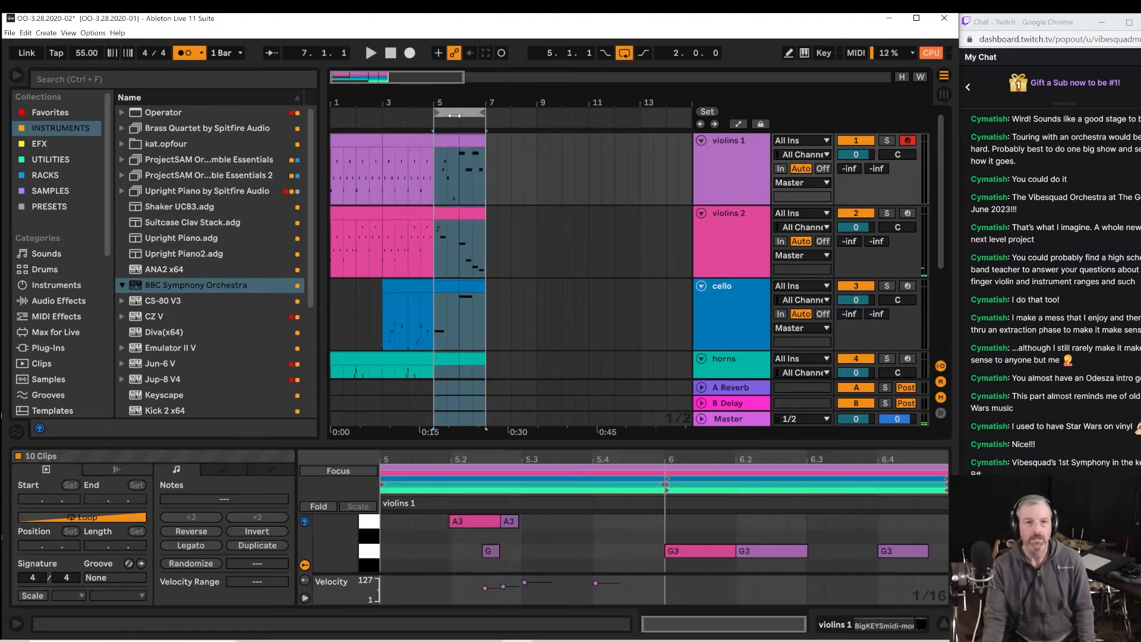
Duplicate the selected bars 5 and 6 on all tracks into bars 7 and 8, and extend the loop to length 4.0.0.
key("ctrl+d")
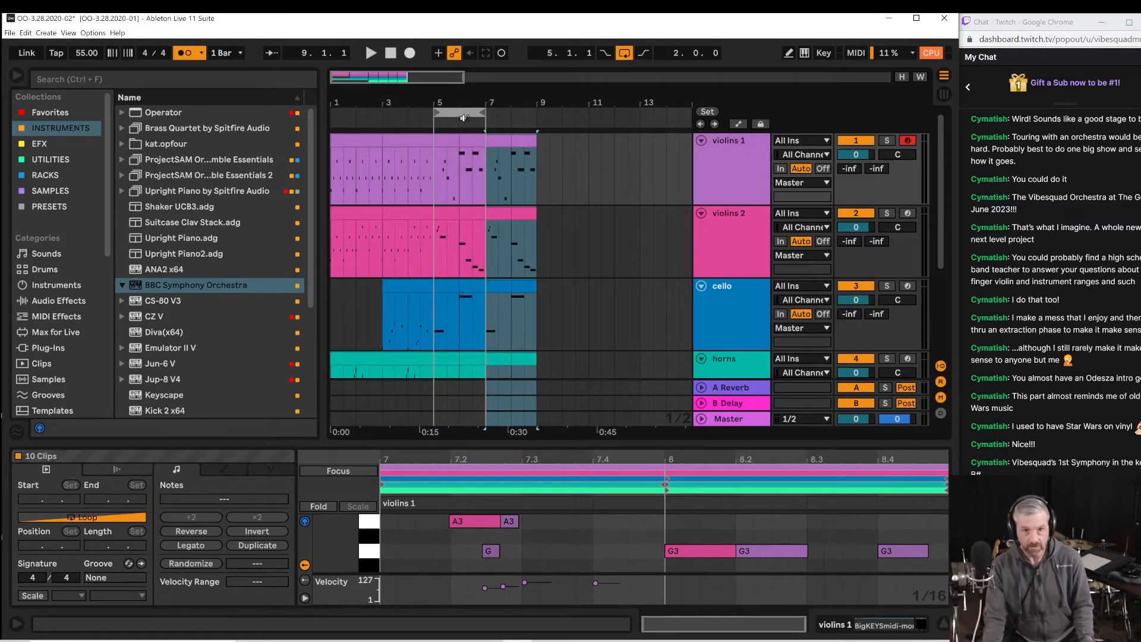
left_click(436, 176)
key("space")
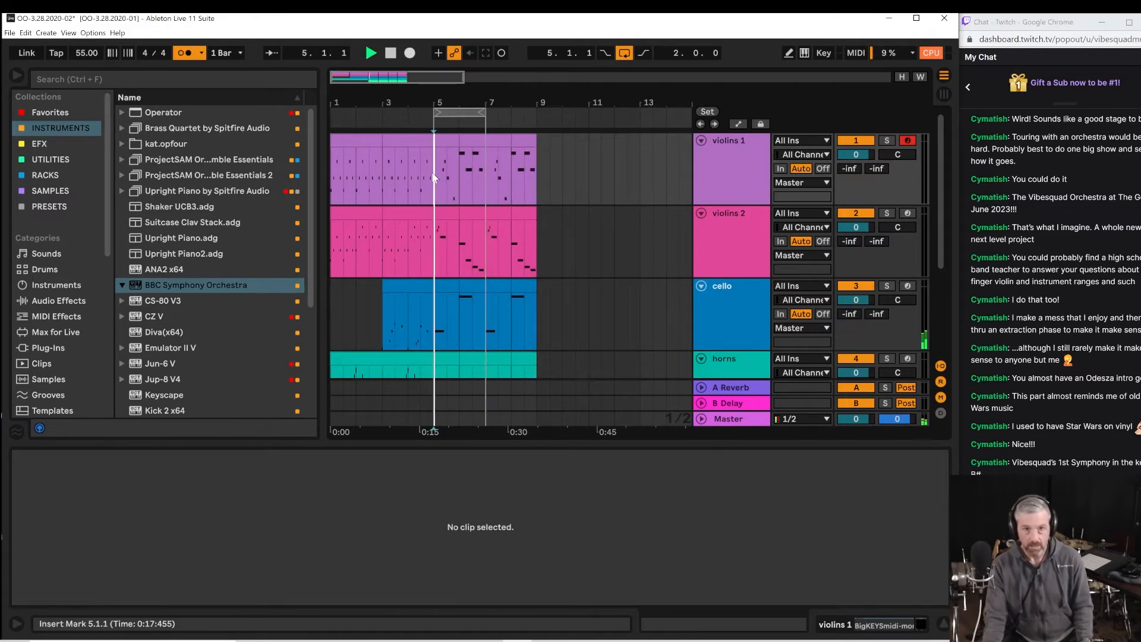
left_click_drag(483, 113, 538, 113)
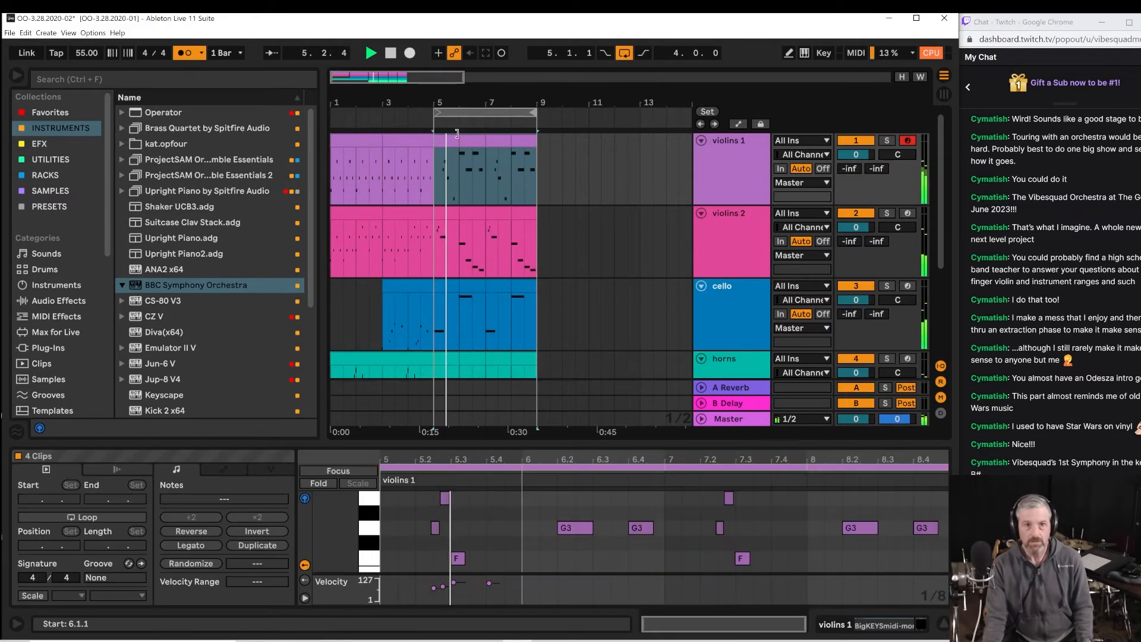
key("space")
Add arrangement locators at 5.1.1 and at the beginning, 1.1.1.
left_click(434, 170)
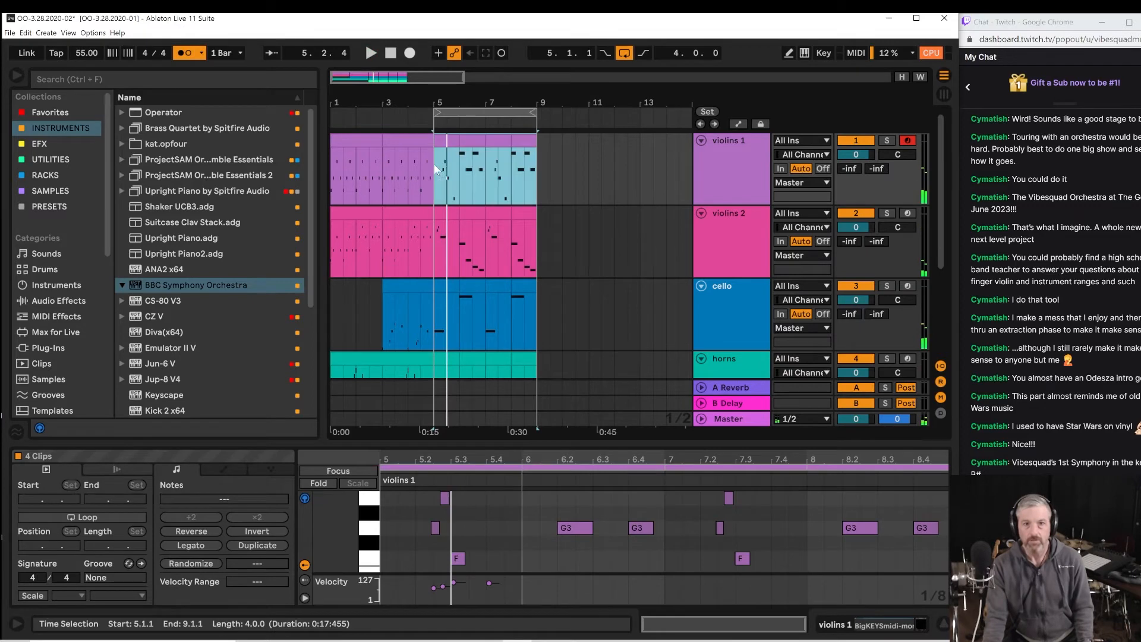
left_click(708, 113)
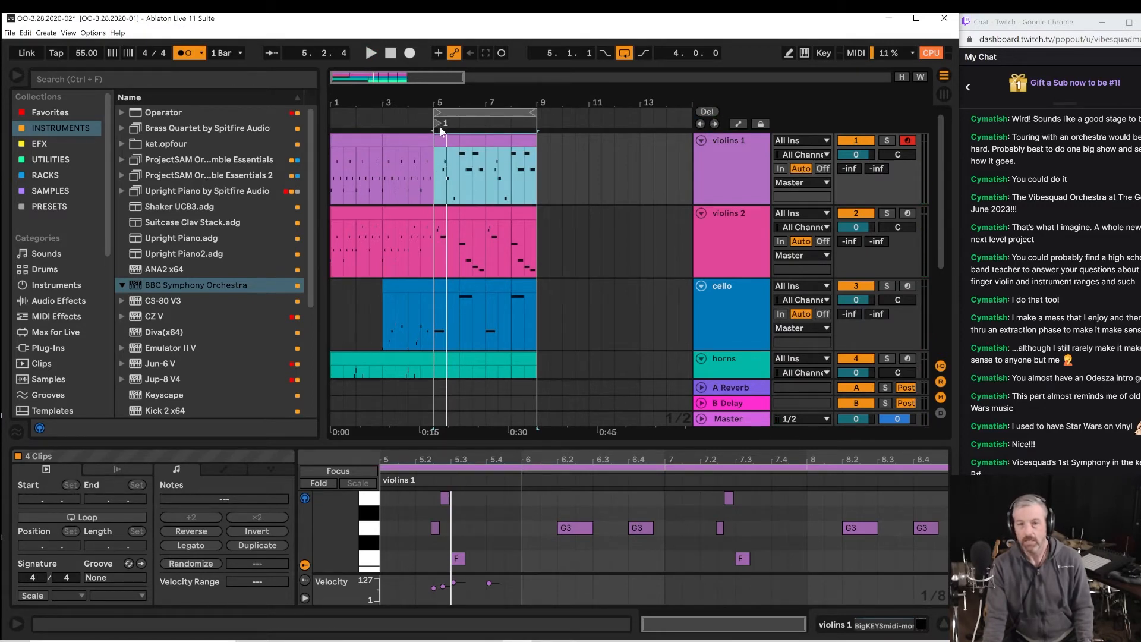
left_click_drag(438, 122, 315, 131)
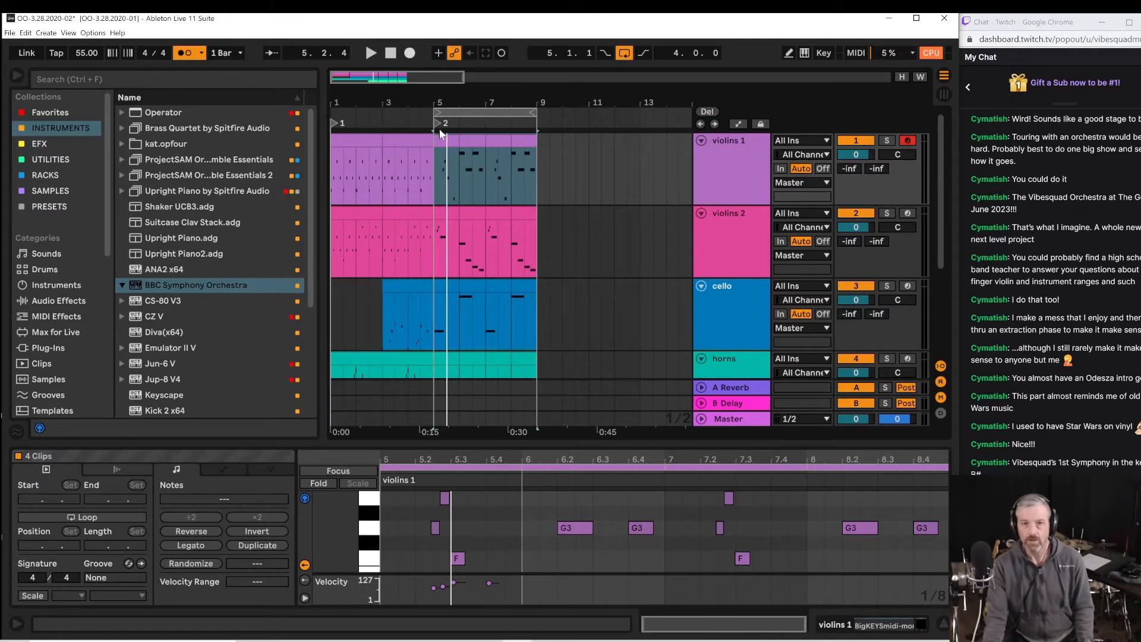
Set the loop to start at 1.1.1 with length 8.0.0 and save the Live Set.
left_click_drag(439, 113, 334, 112)
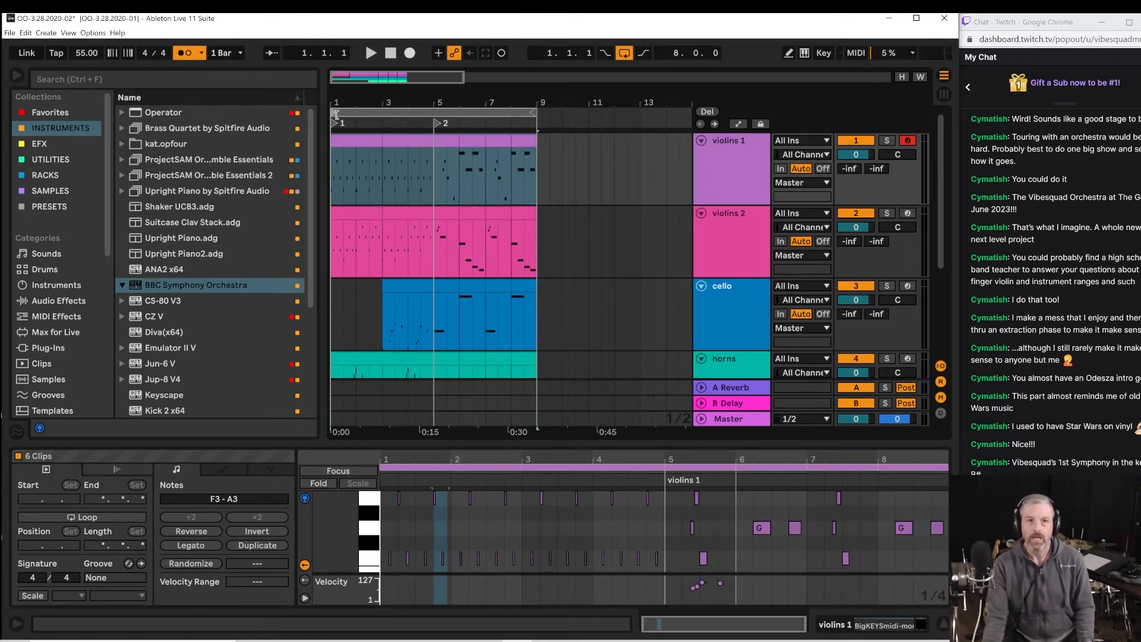
left_click_drag(393, 98, 393, 89)
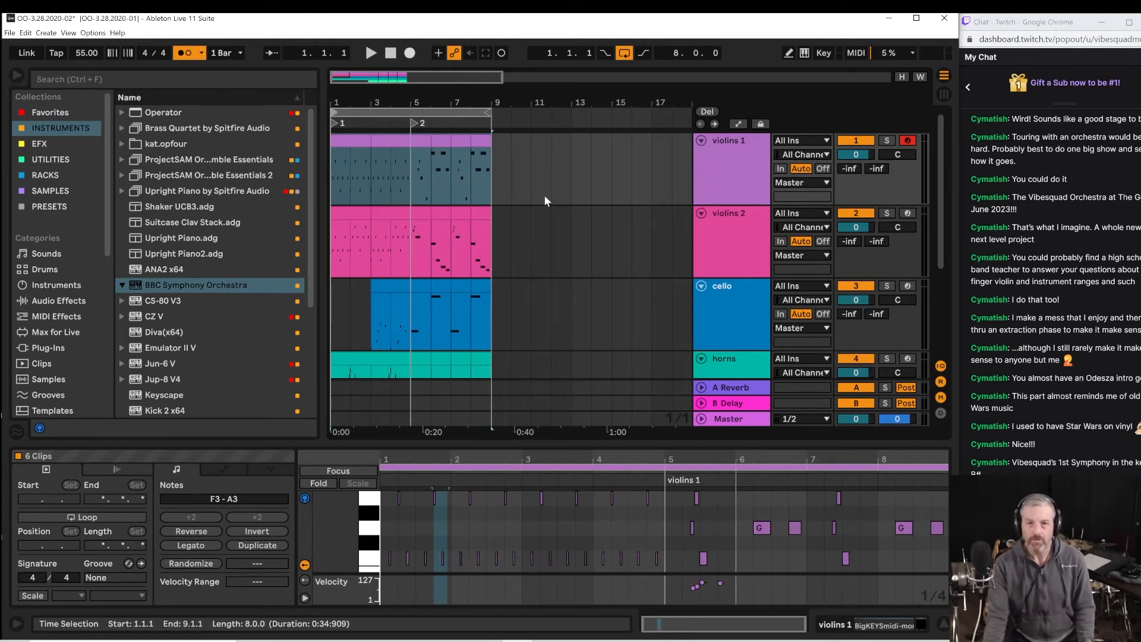
left_click(10, 32)
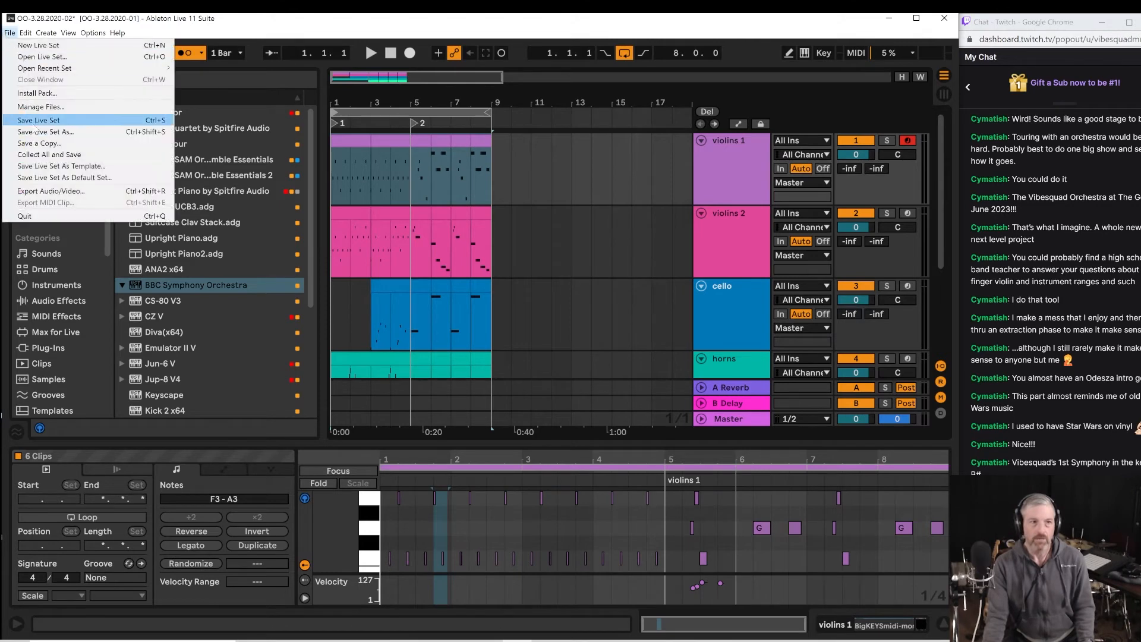
left_click(43, 122)
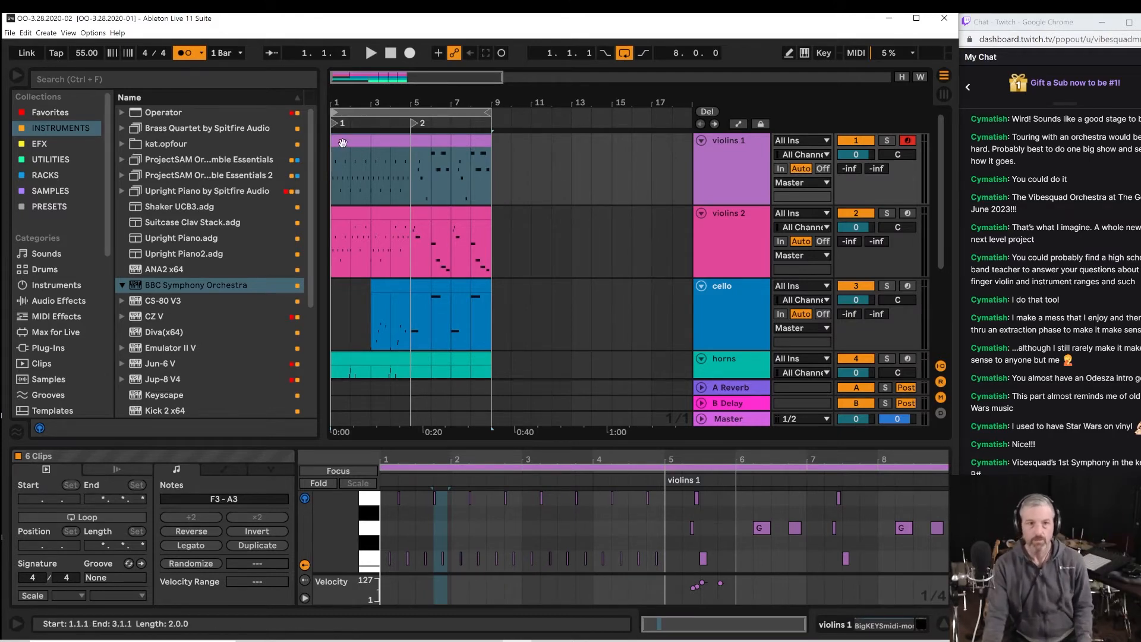
Play the eight-bar arrangement from the beginning and switch off the metronome during playback.
left_click_drag(335, 100, 336, 128)
key("space")
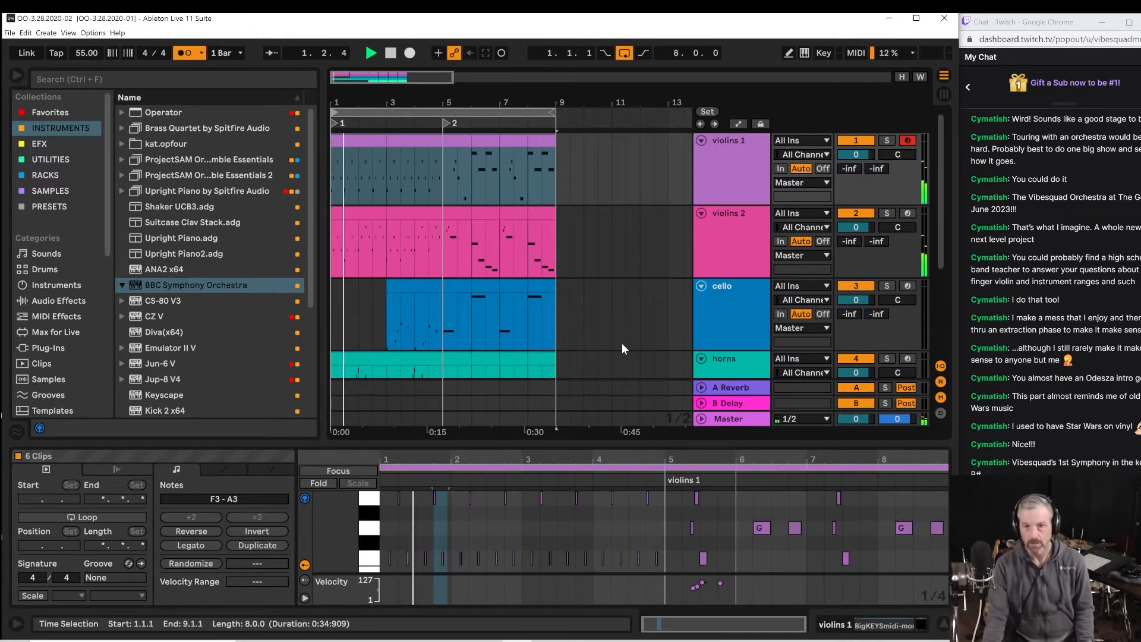
left_click(183, 55)
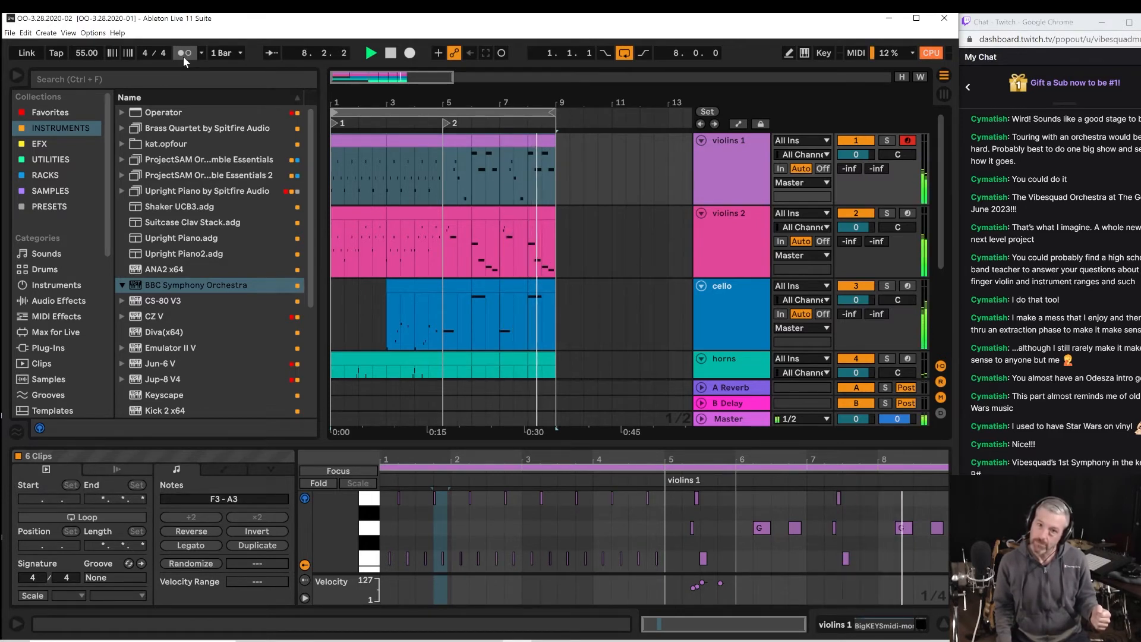
key("space")
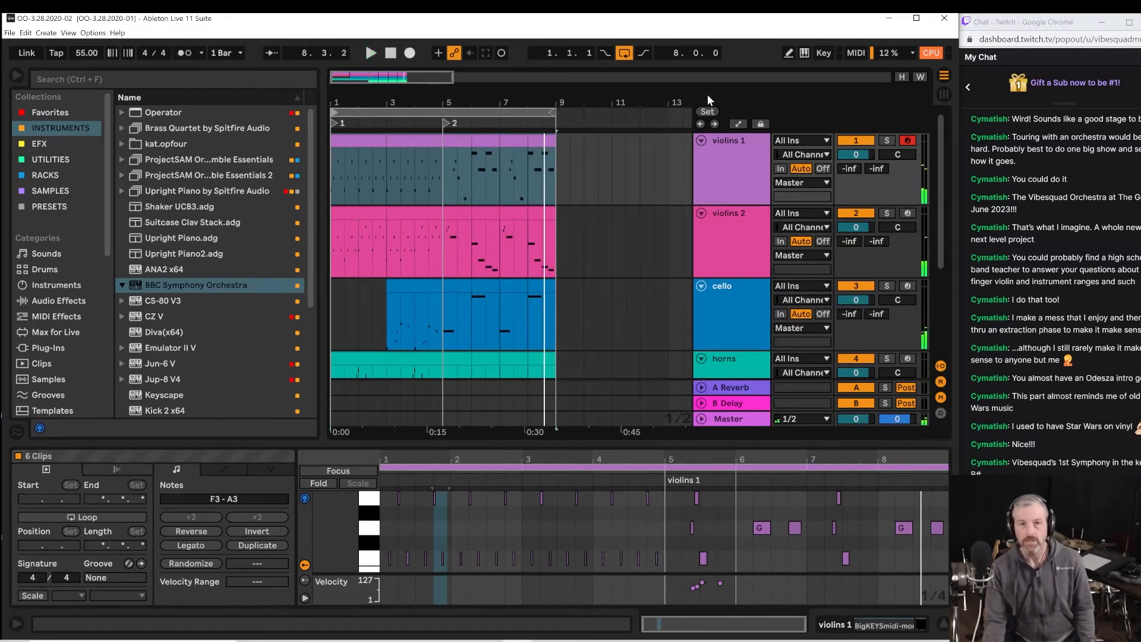
Set the loop to start at 8.1.1 with length 1.0.0 and listen to the bar, soloing violins 1 and violins 2 in turn.
left_click_drag(333, 113, 605, 163)
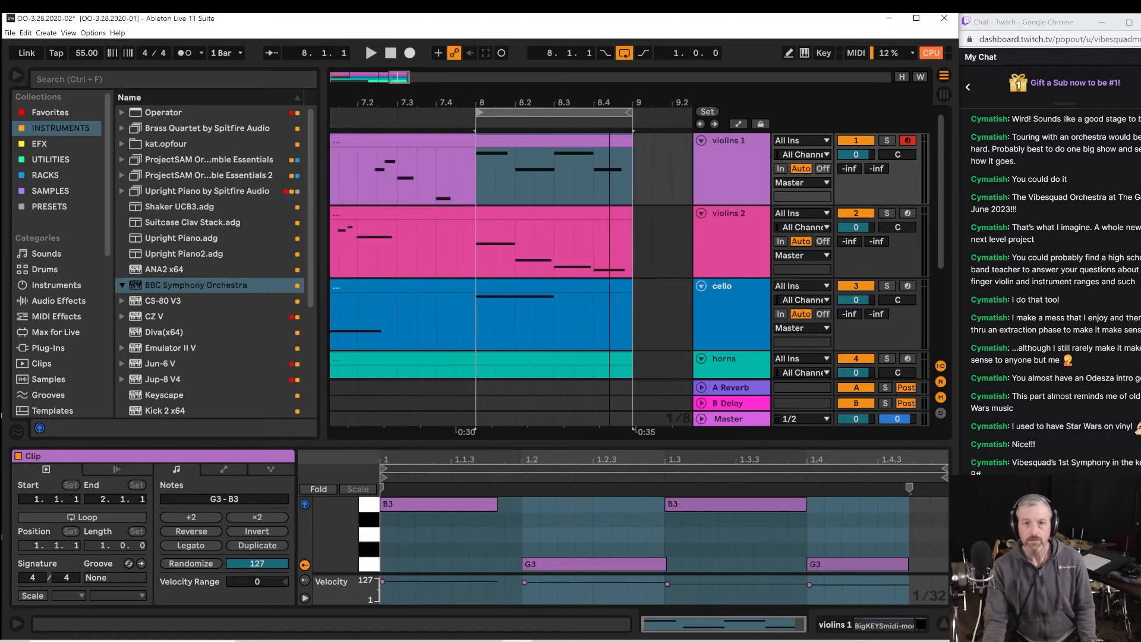
left_click(474, 171)
key("space")
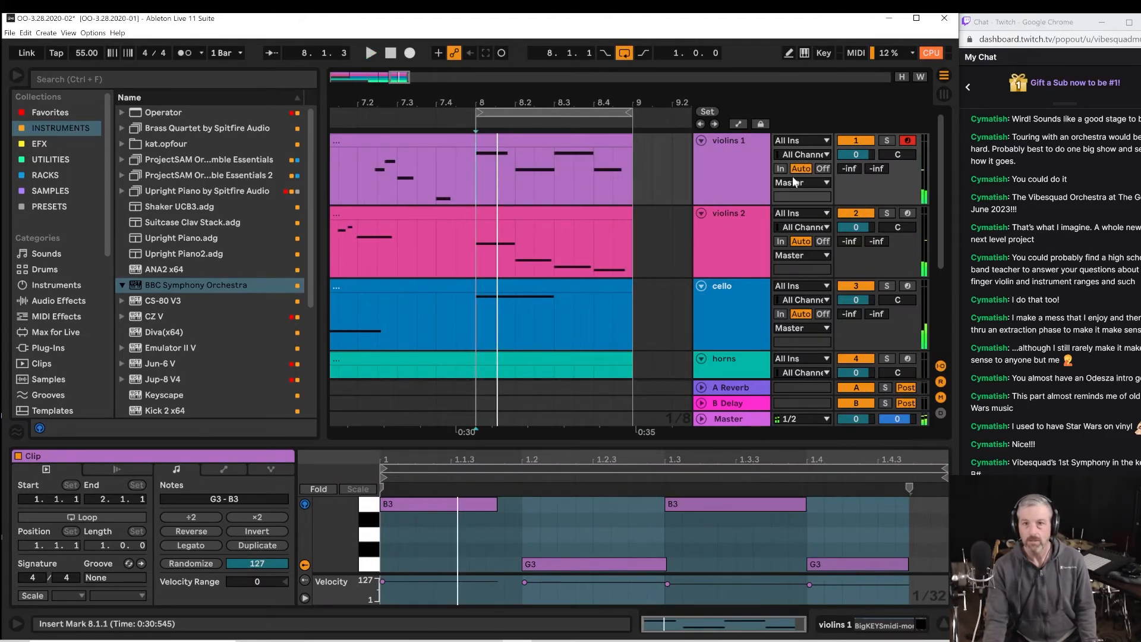
key("space")
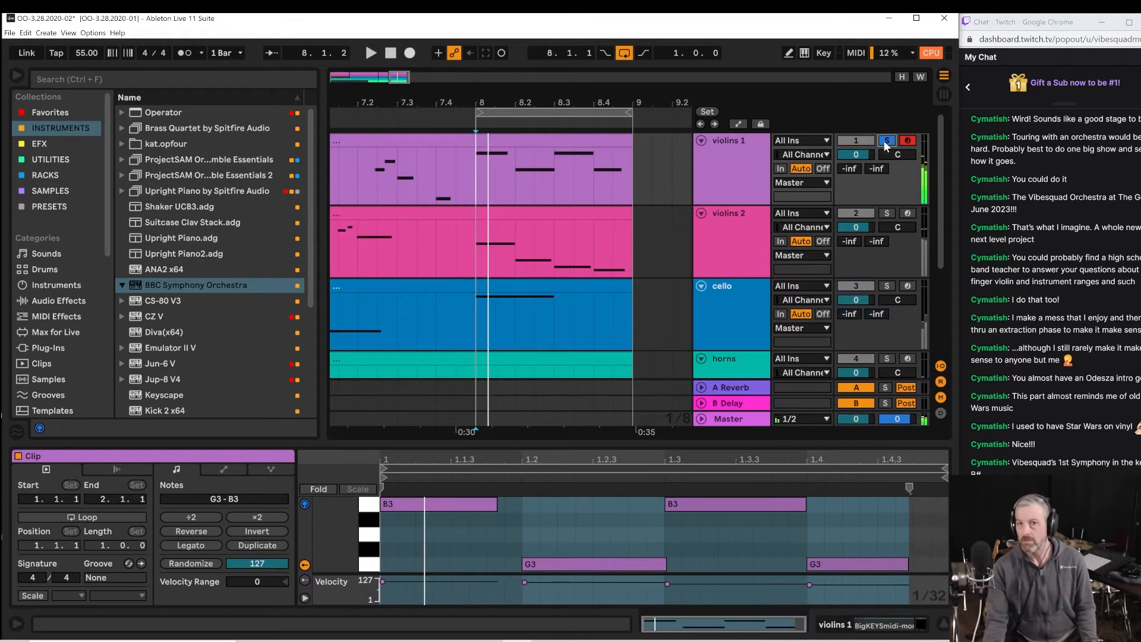
left_click(886, 214)
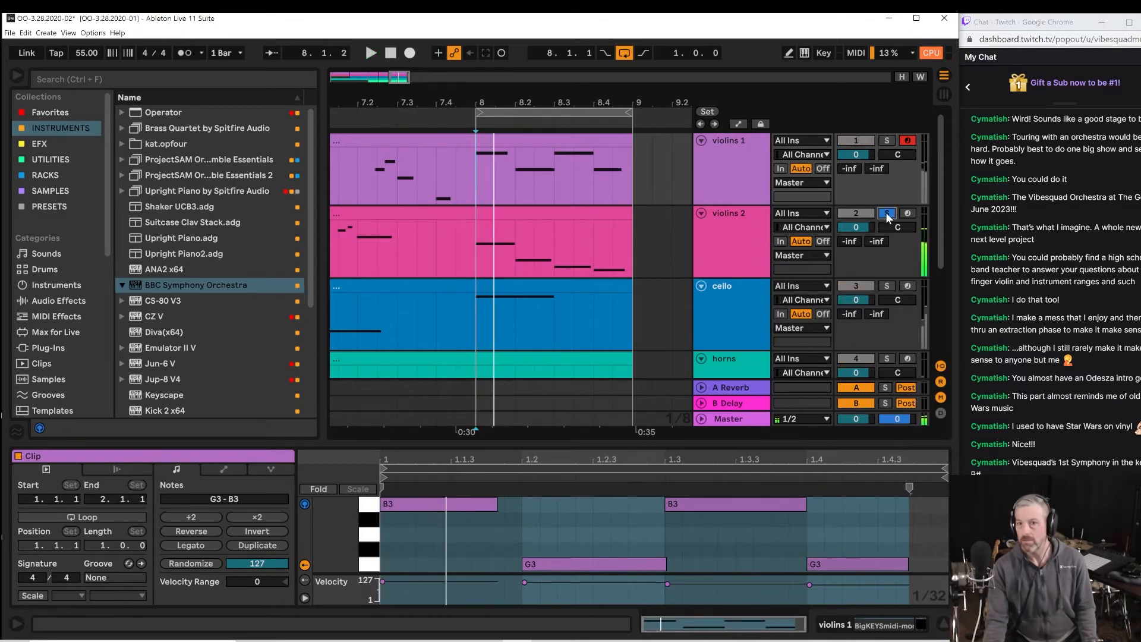
left_click(887, 214)
Add a new BBC Symphony Orchestra track below the bass, switch the instrument to Discover mode and load Trumpets a3.
scroll(737, 214, "down", 4)
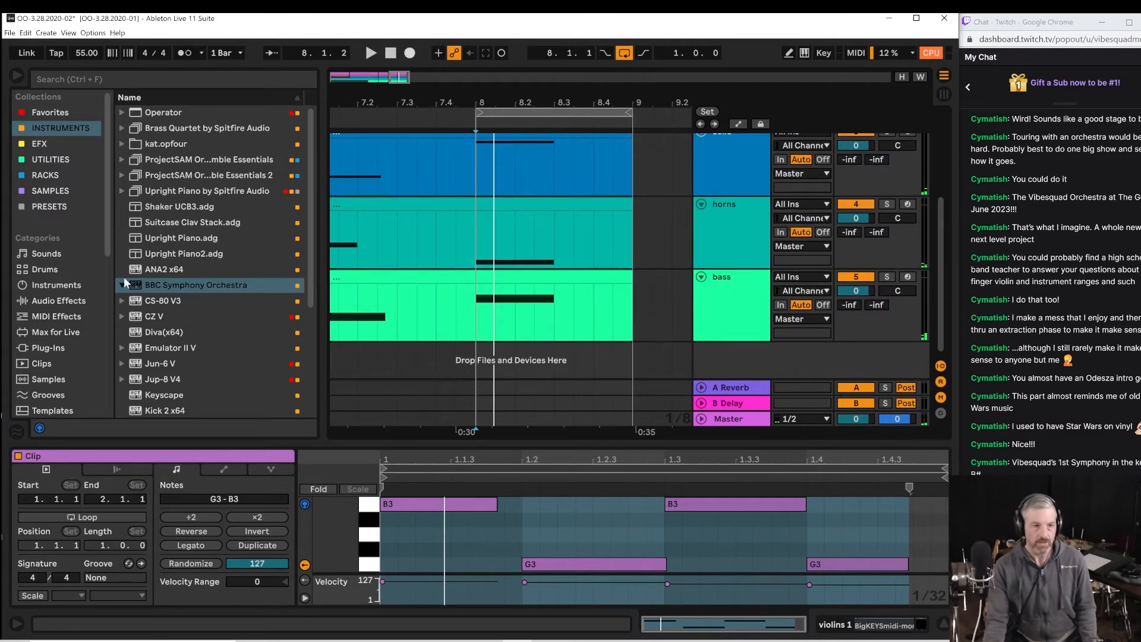
left_click_drag(136, 290, 481, 357)
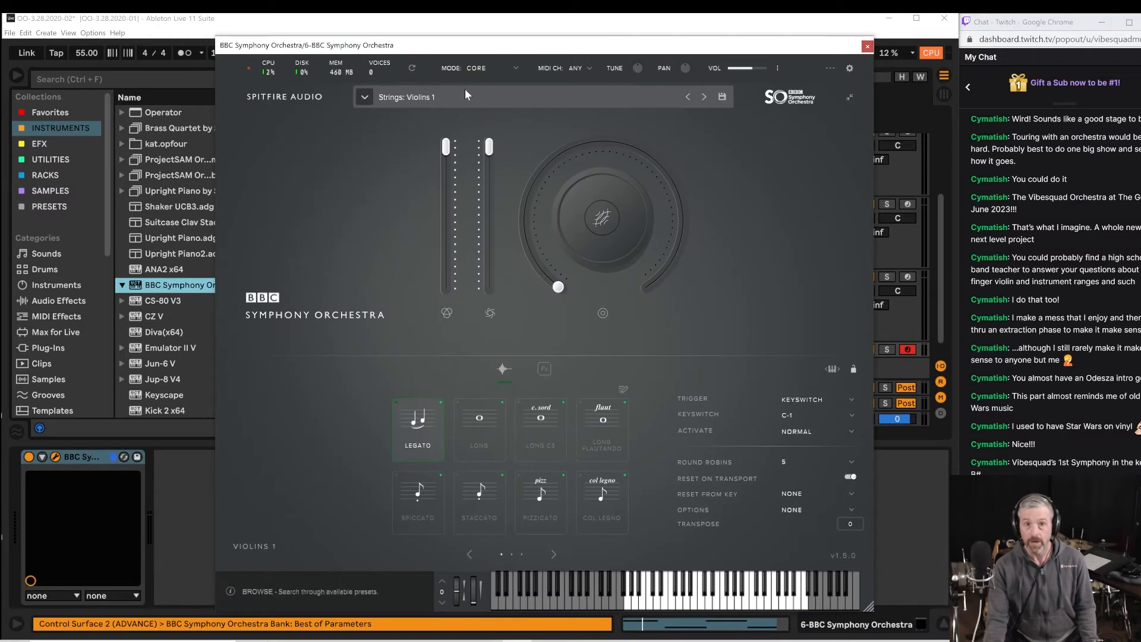
left_click(466, 67)
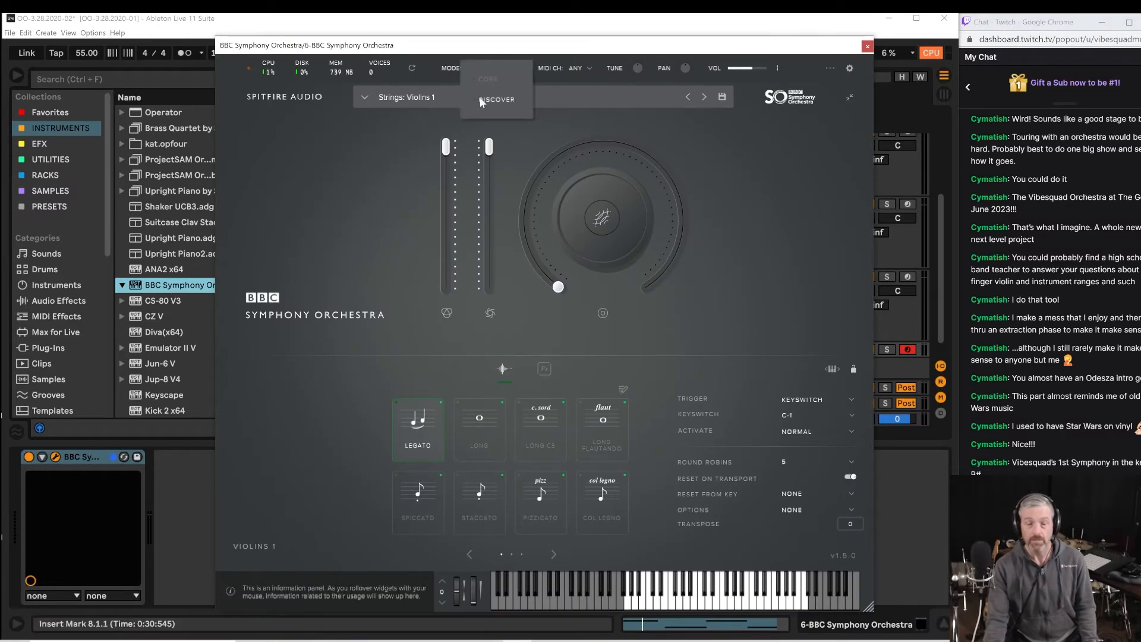
left_click(482, 100)
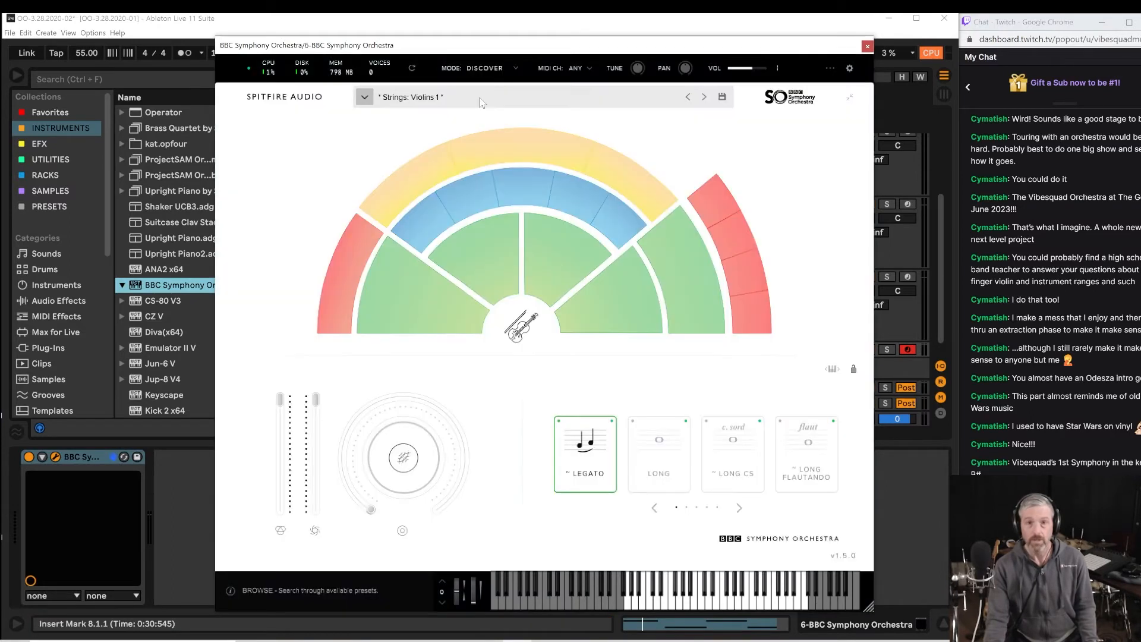
left_click(717, 205)
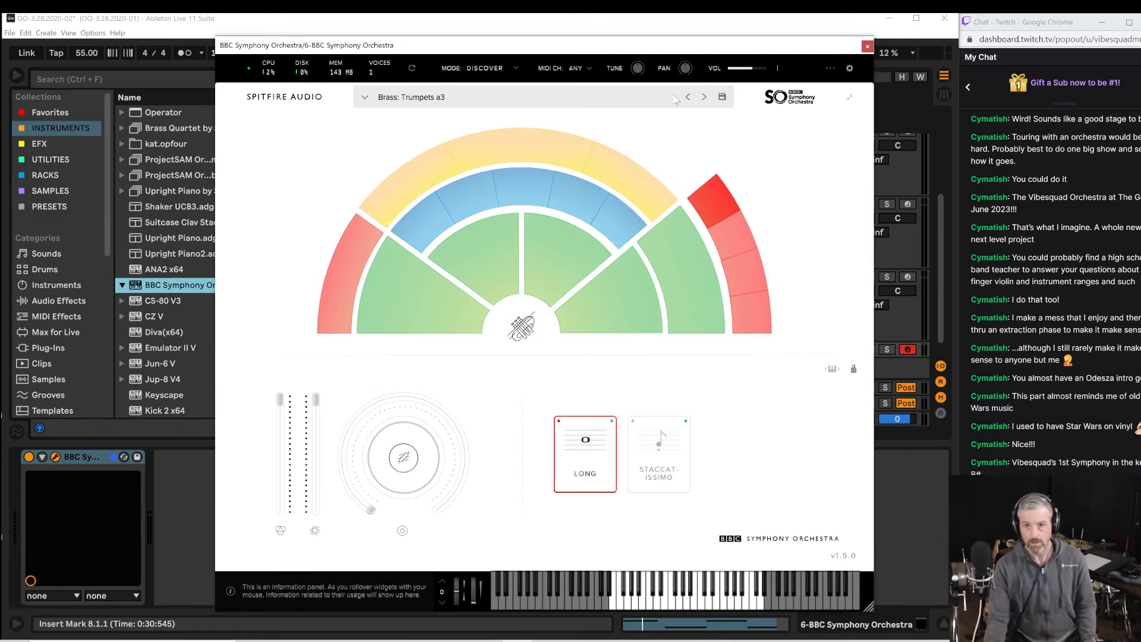
Perform trumpet notes over the looping bar 8, capture them as a MIDI clip and close the instrument window.
left_click_drag(664, 47, 544, 92)
left_click(377, 55)
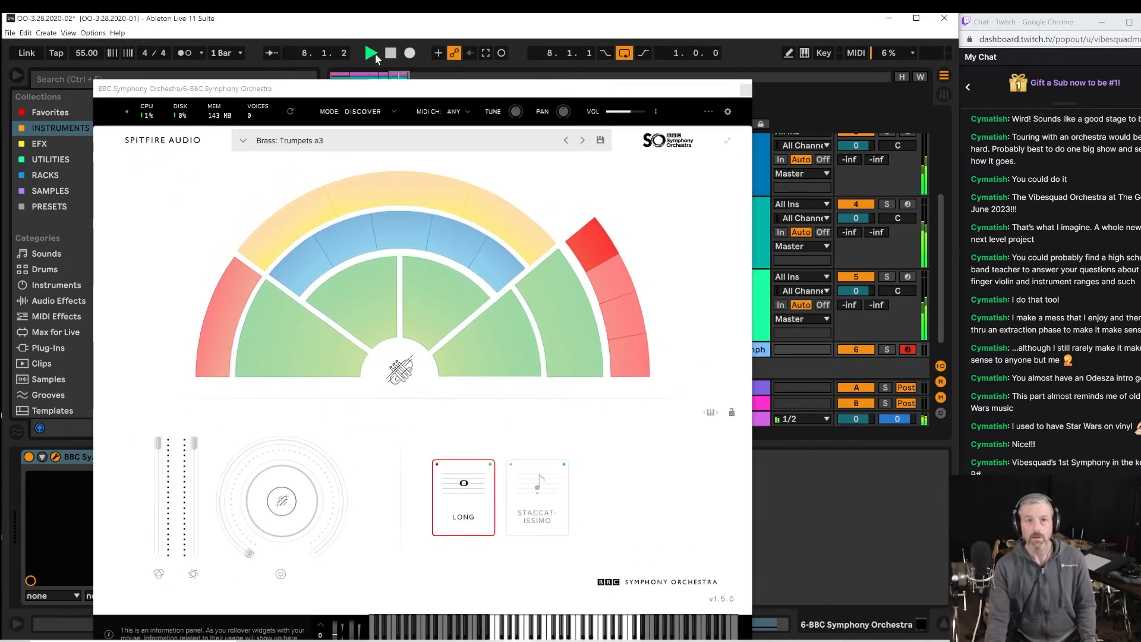
key("space")
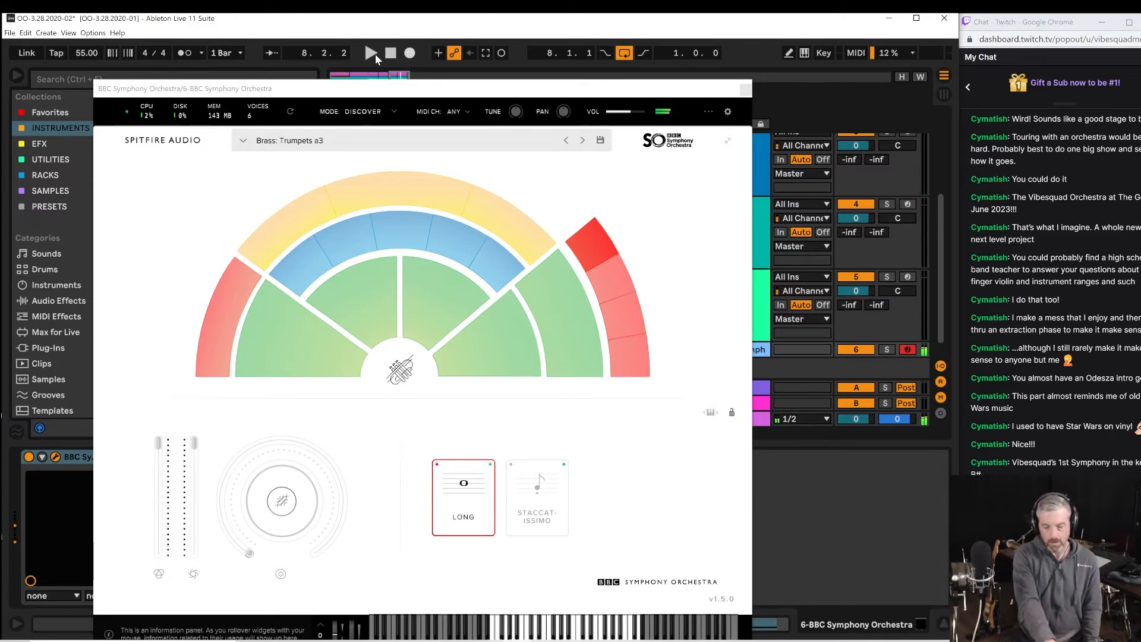
key("space")
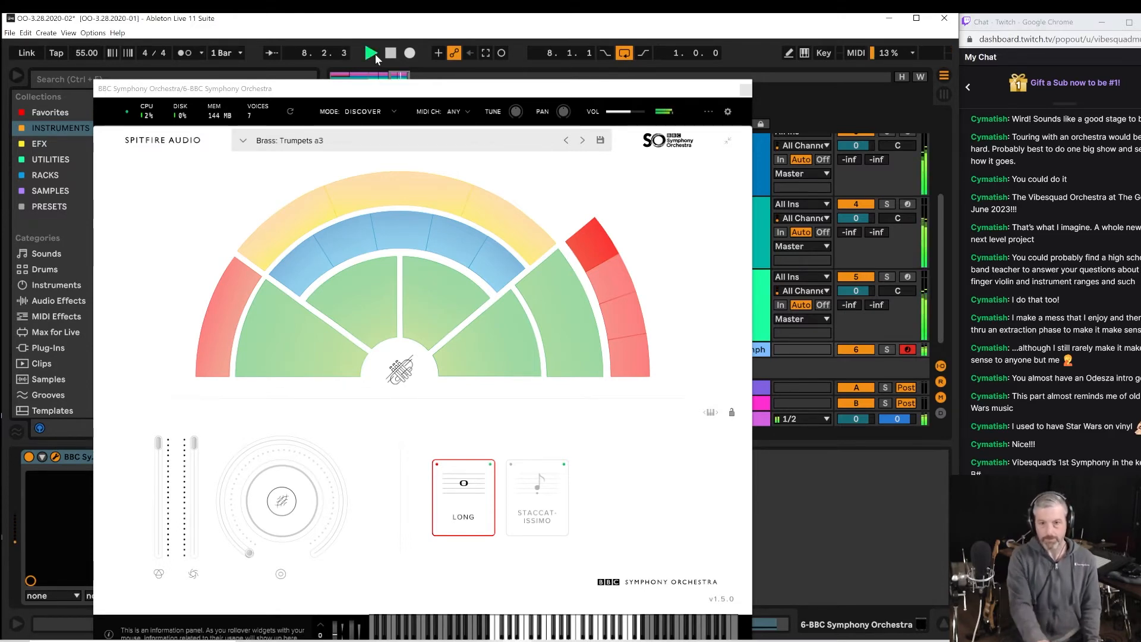
key("space")
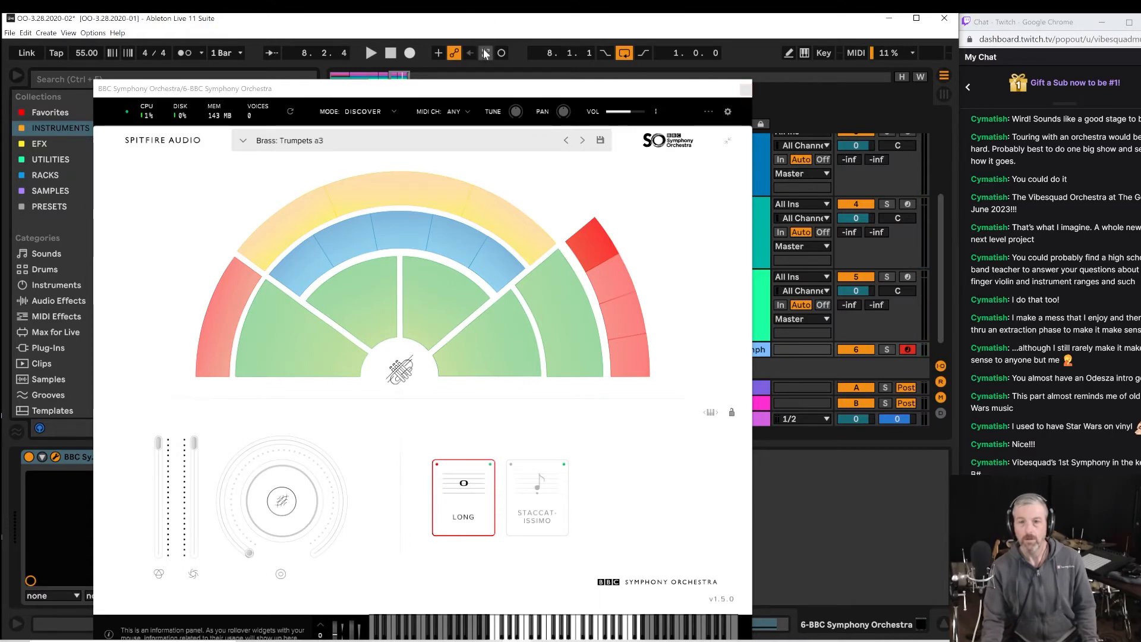
left_click(746, 90)
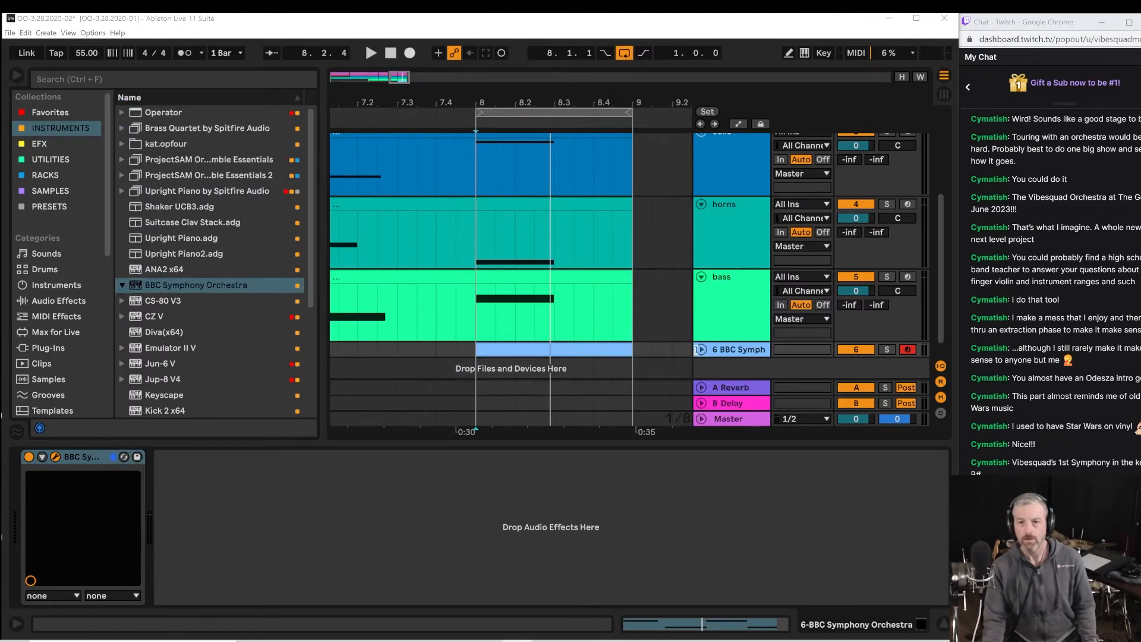
Move the G2 and G3 notes in the new trumpet clip to its start at 1.1.1 and listen to the bar.
left_click(702, 350)
key("space")
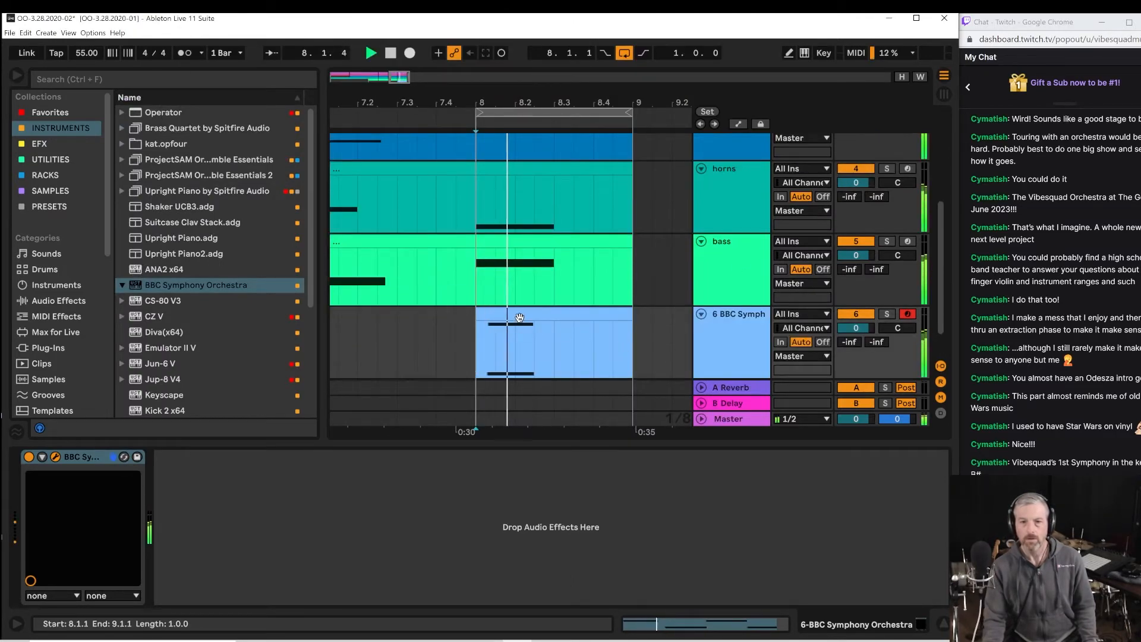
double_click(519, 316)
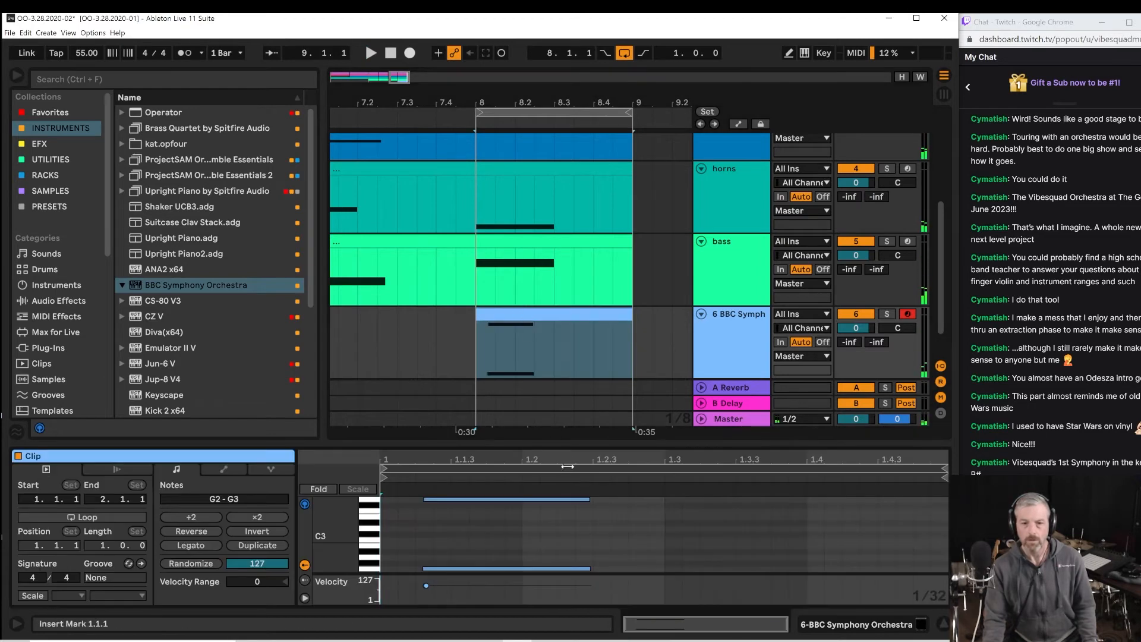
left_click_drag(565, 448, 661, 145)
left_click(666, 309)
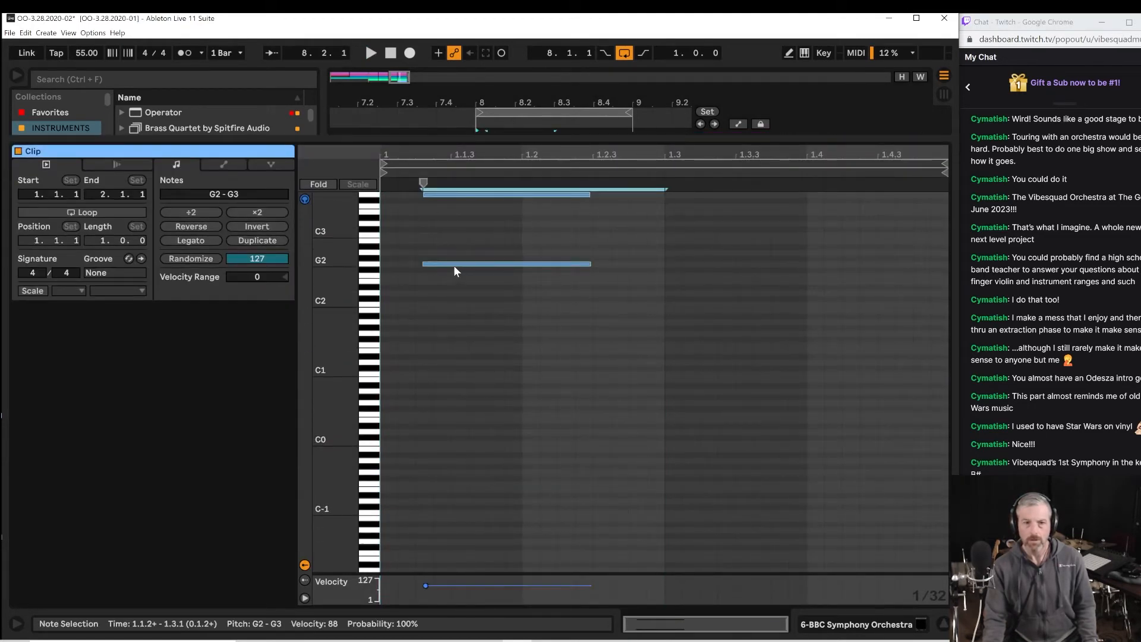
left_click_drag(454, 265, 422, 264)
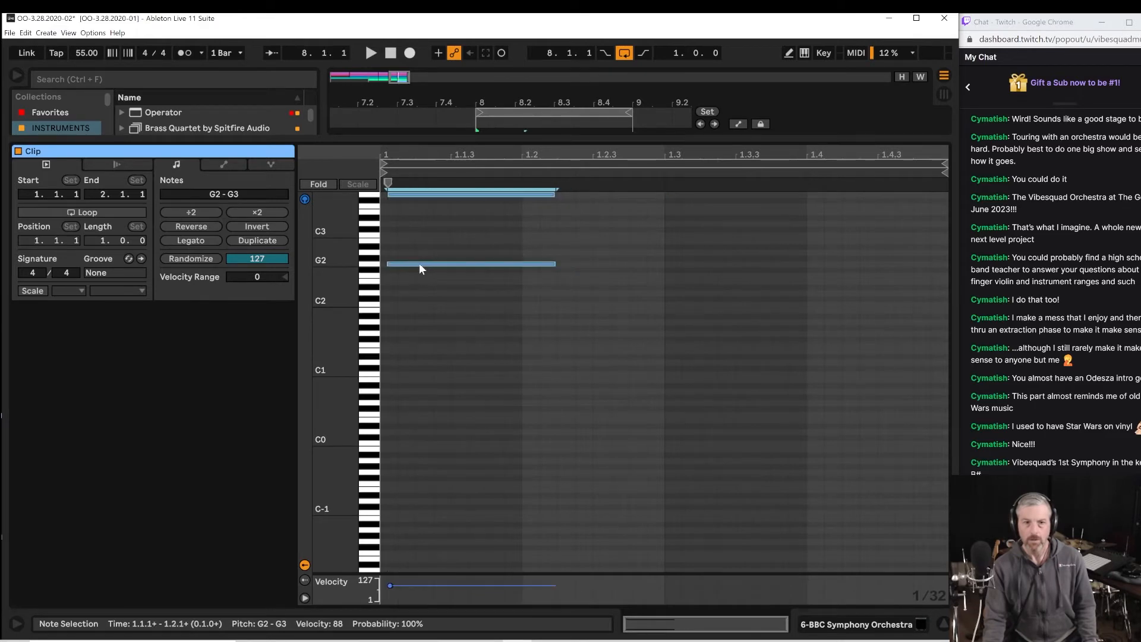
key("space")
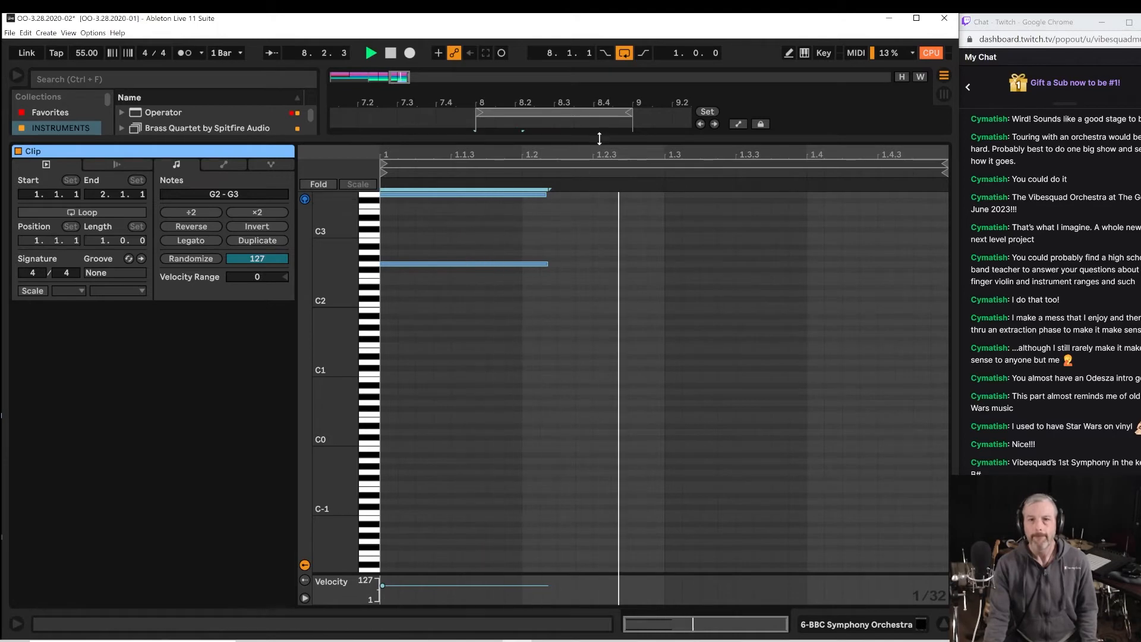
Play the arrangement from bar 5 and set the loop to start at 1.1.1 with length 8.0.0, with all tracks in view.
left_click_drag(599, 141, 573, 369)
left_click_drag(489, 100, 394, 53)
left_click(359, 214)
key("space")
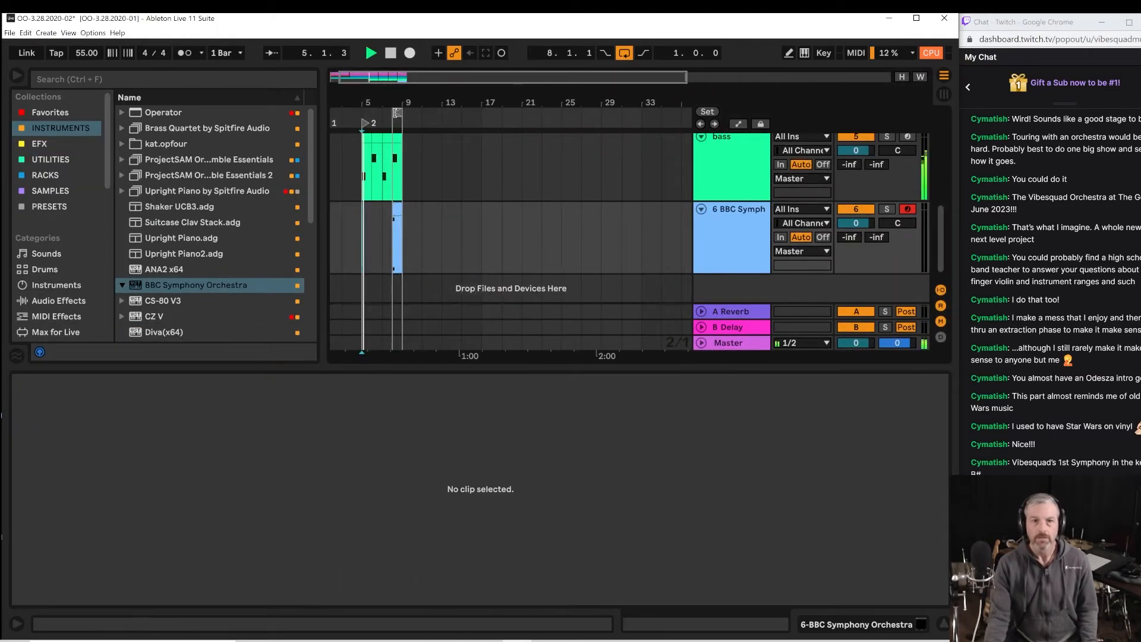
left_click_drag(393, 112, 545, 241)
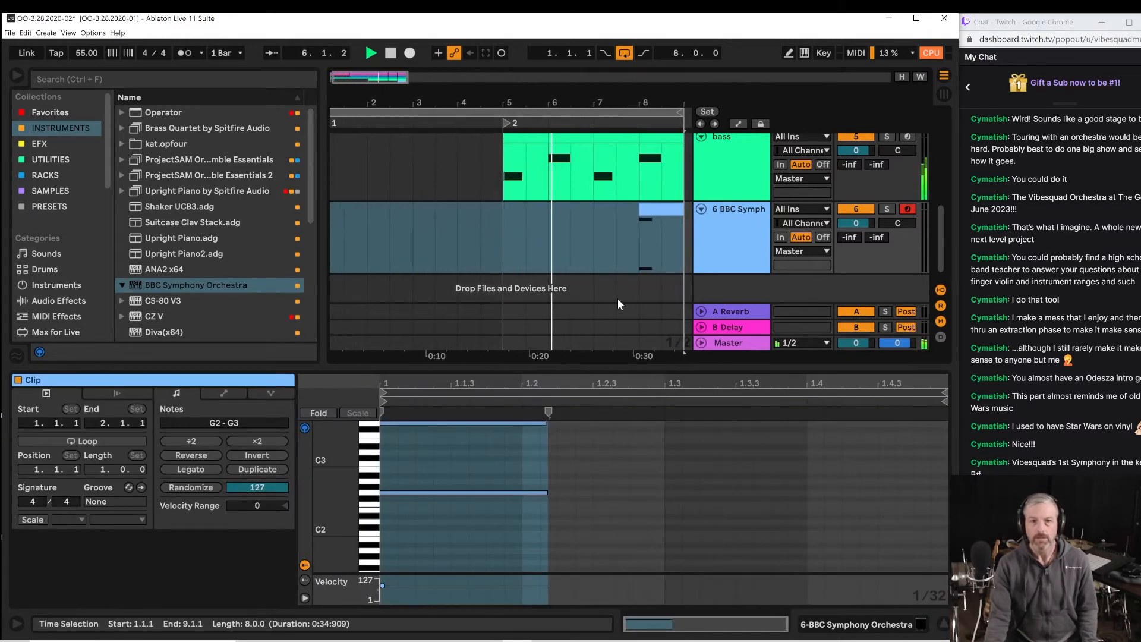
left_click_drag(601, 368, 607, 537)
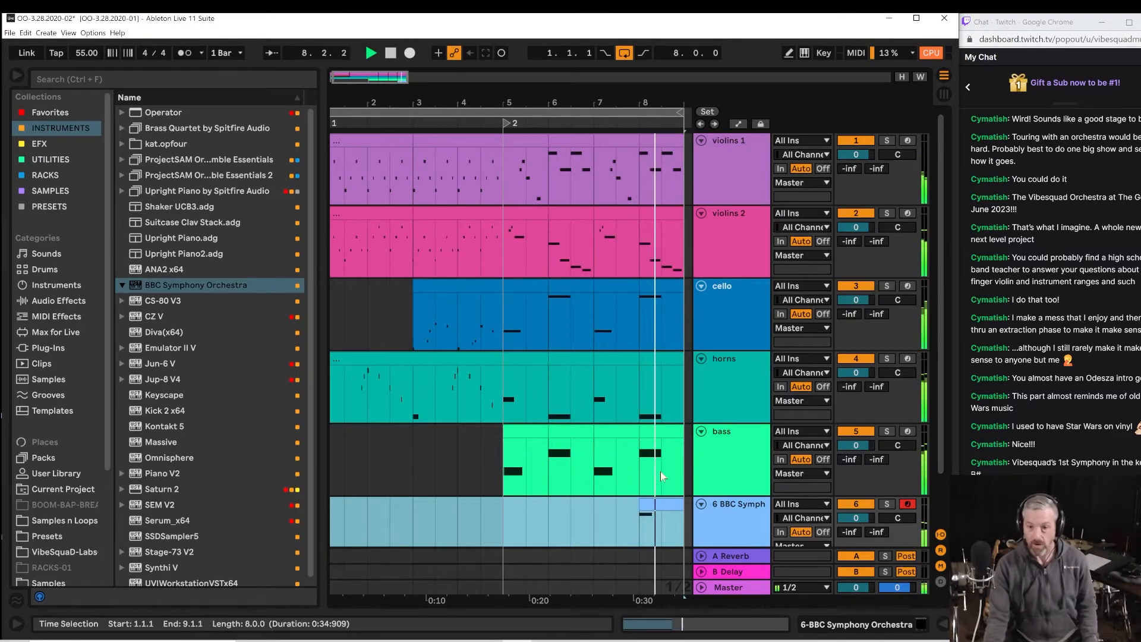
Open the trumpet clip in bar 8, enlarge its note editor and listen to the bar.
key("space")
double_click(657, 506)
key("space")
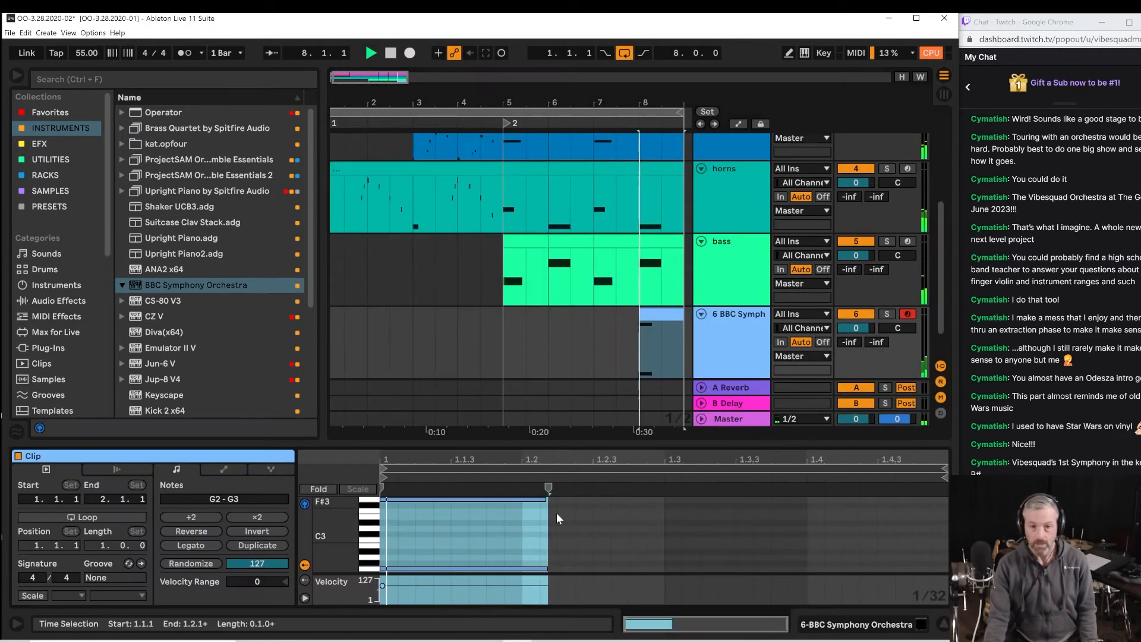
left_click_drag(560, 442, 570, 168)
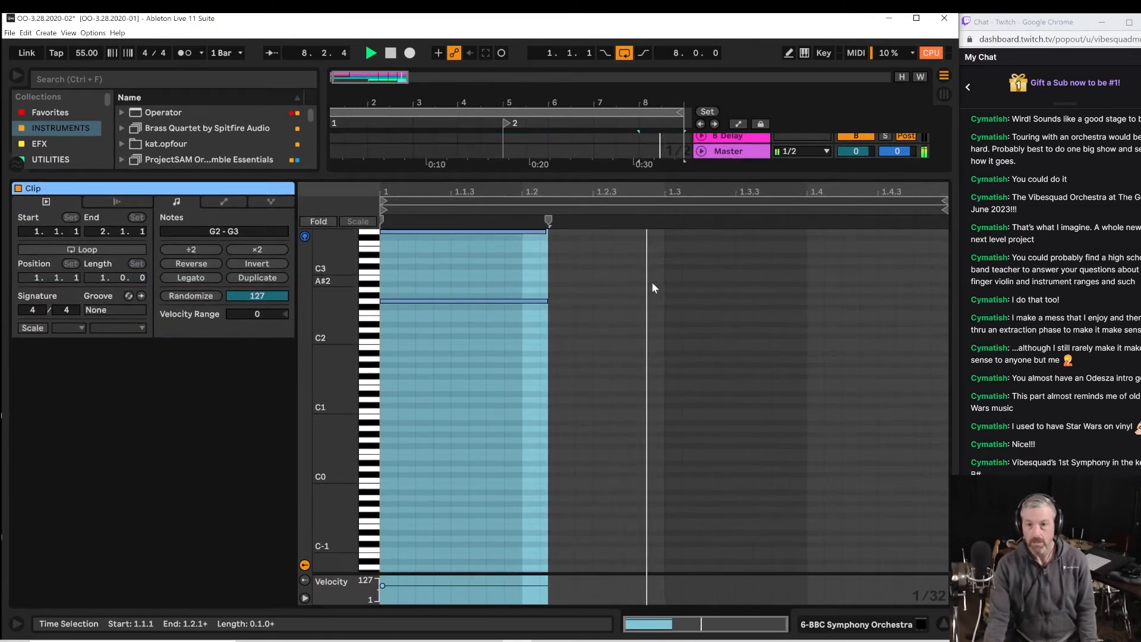
key("space")
double_click(666, 283)
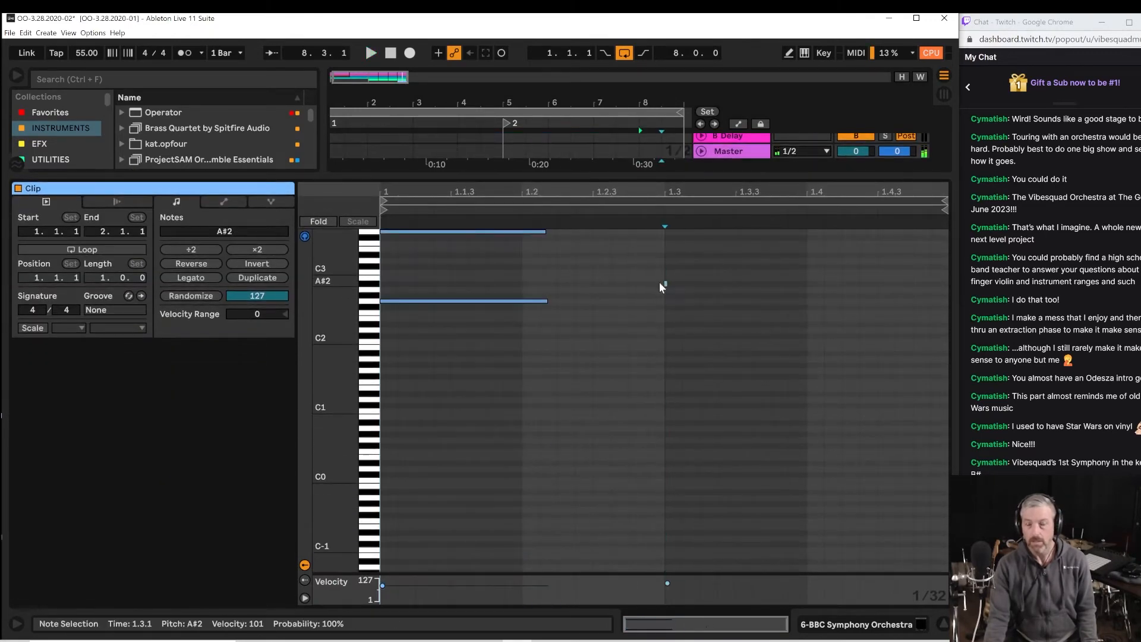
left_click_drag(675, 282, 650, 273)
key("Delete")
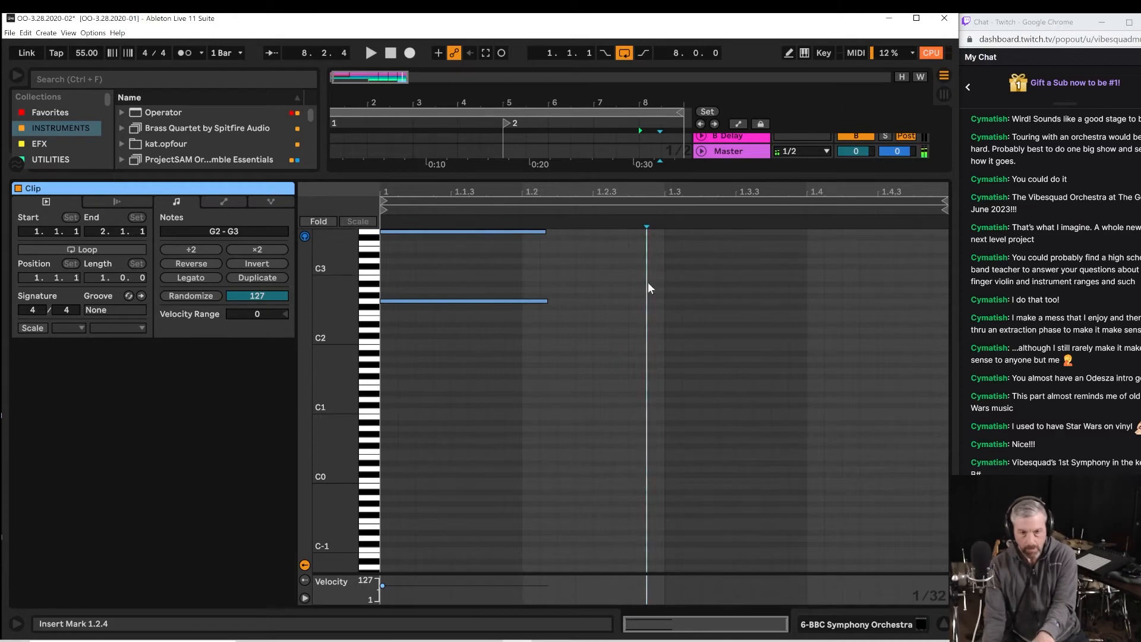
Play bar 8 from the start of the trumpet clip and reduce the note editor to bring the tracks back into view.
left_click(384, 267)
key("space")
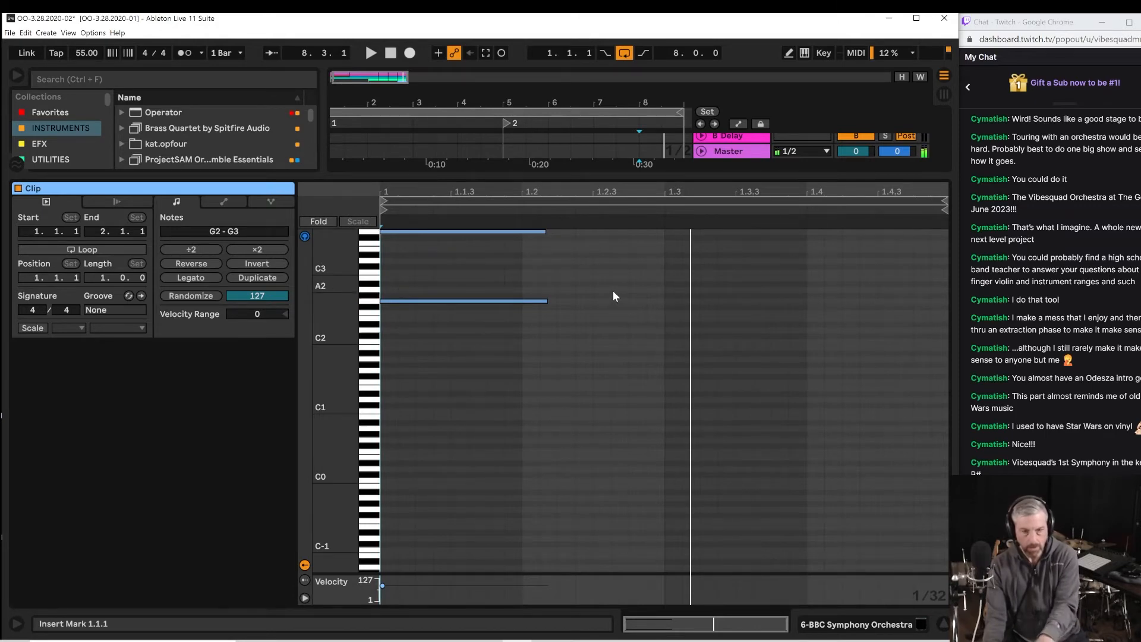
key("space")
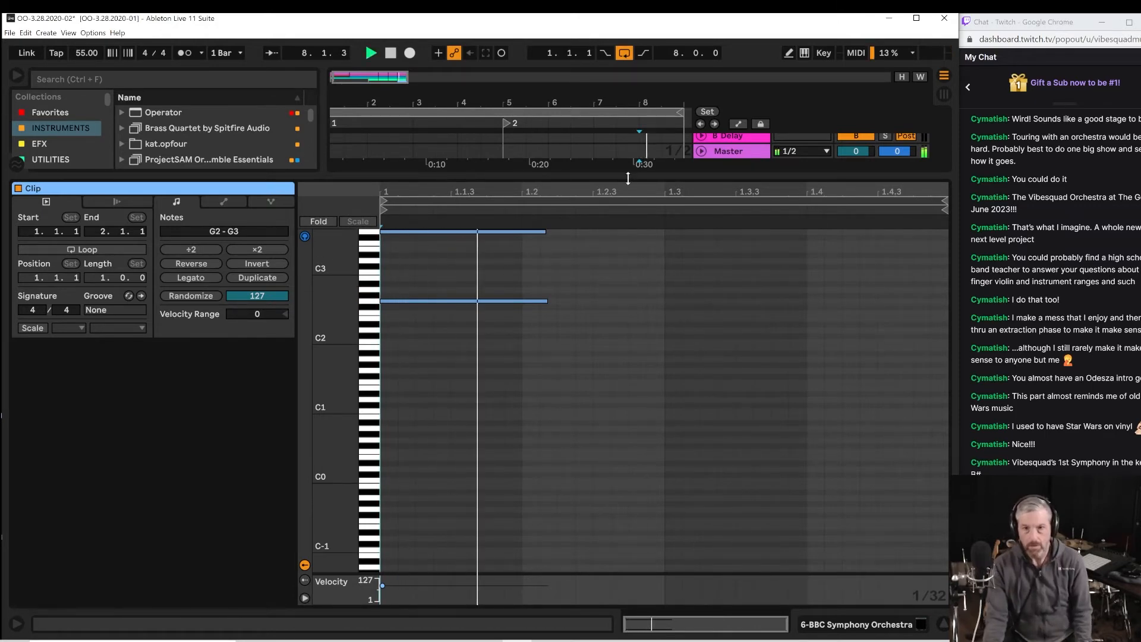
left_click_drag(636, 288, 634, 413)
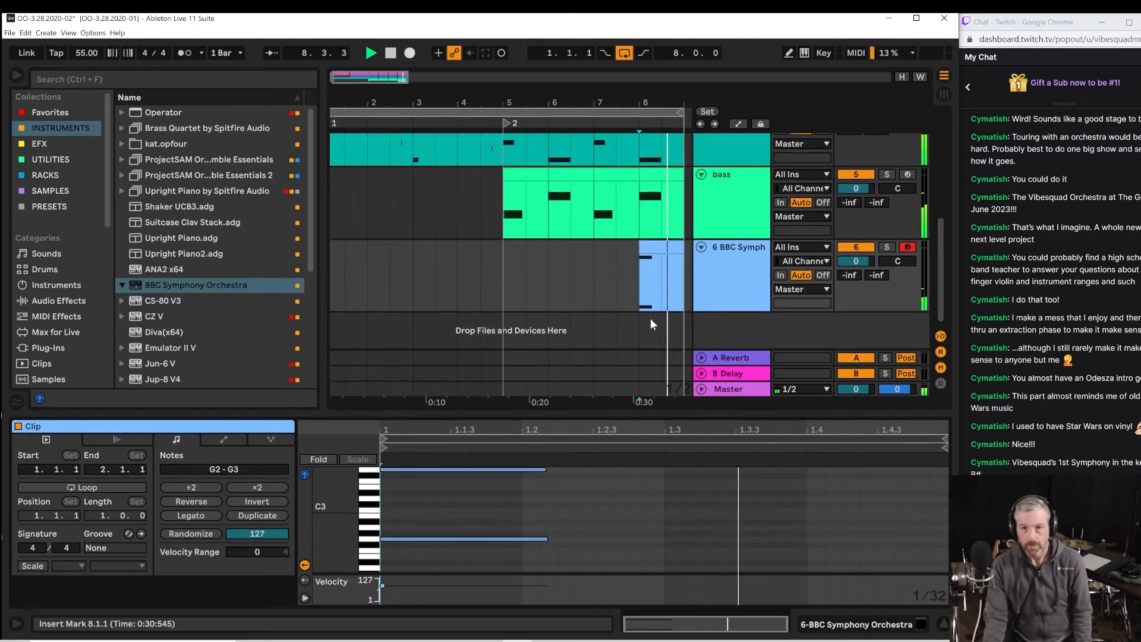
Listen to the arrangement from bar 5 through the end of bar 8.
left_click_drag(629, 104, 380, 103)
key("space")
left_click(359, 276)
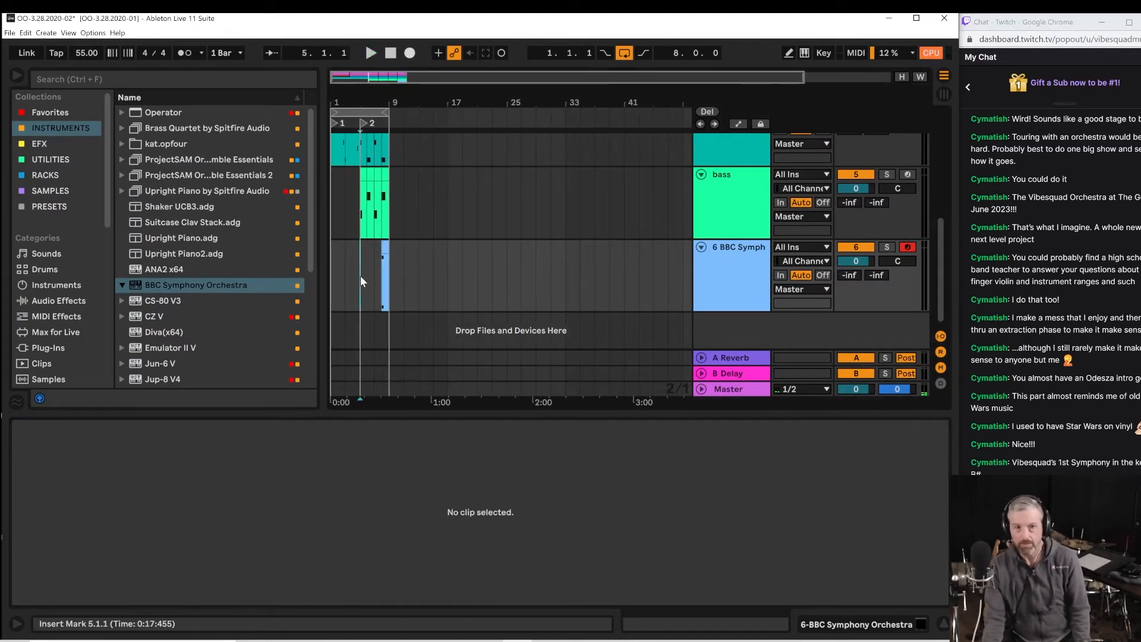
key("space")
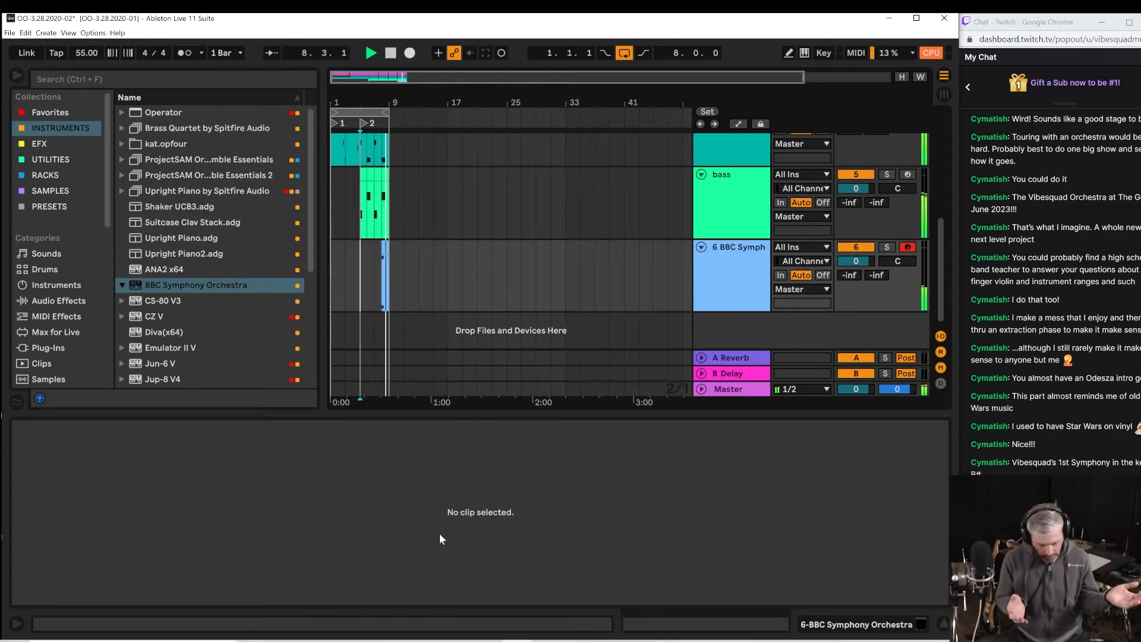
key("space")
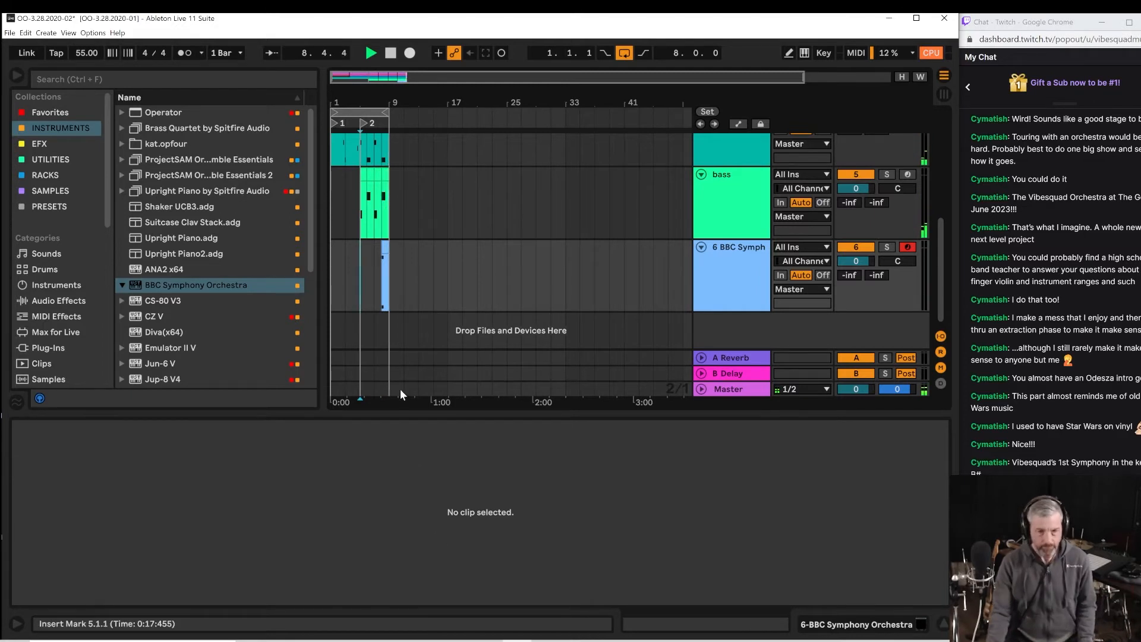
Insert an empty two-bar MIDI clip on the bass track from 9.1.1 to 11.1.1.
left_click_drag(399, 87, 375, 306)
left_click(378, 290)
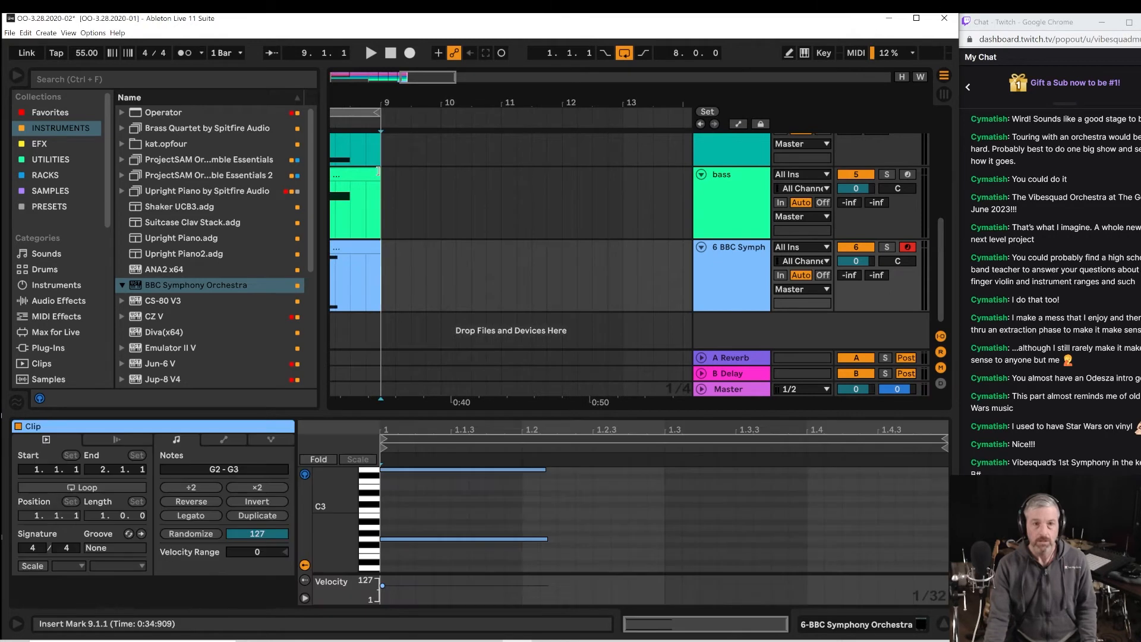
left_click_drag(381, 98, 539, 106)
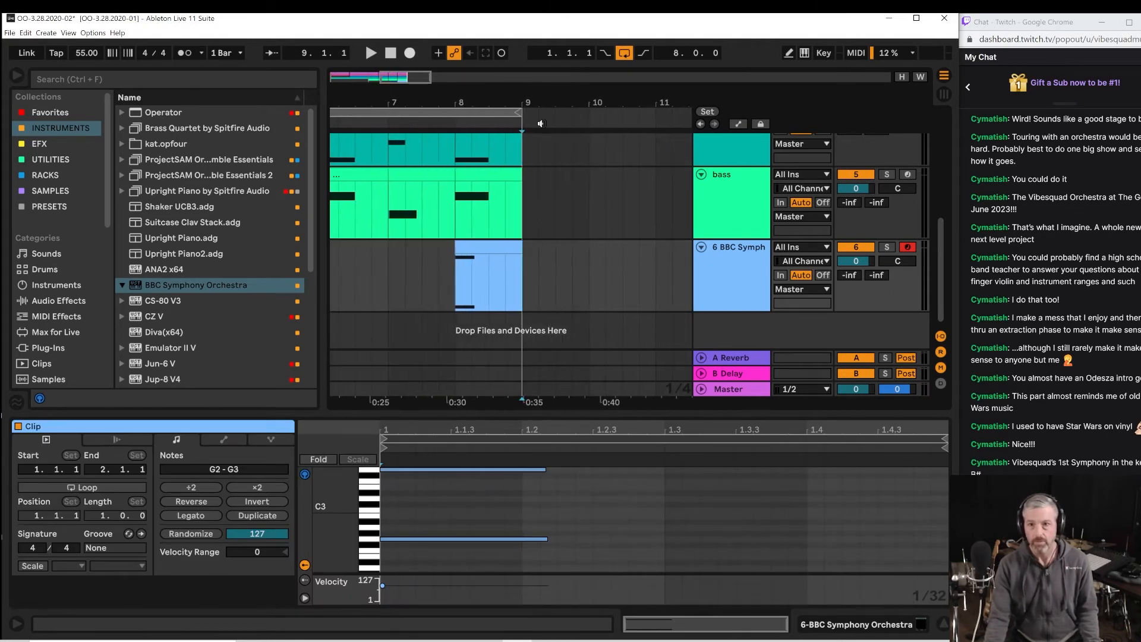
left_click_drag(525, 193, 663, 201)
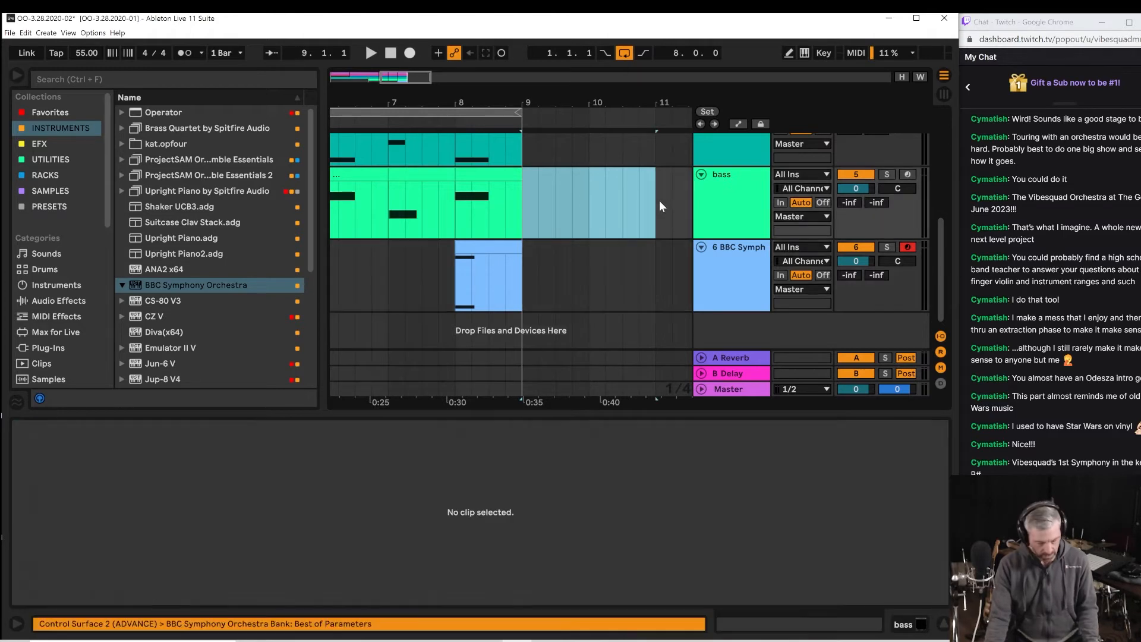
key("ctrl+shift+m")
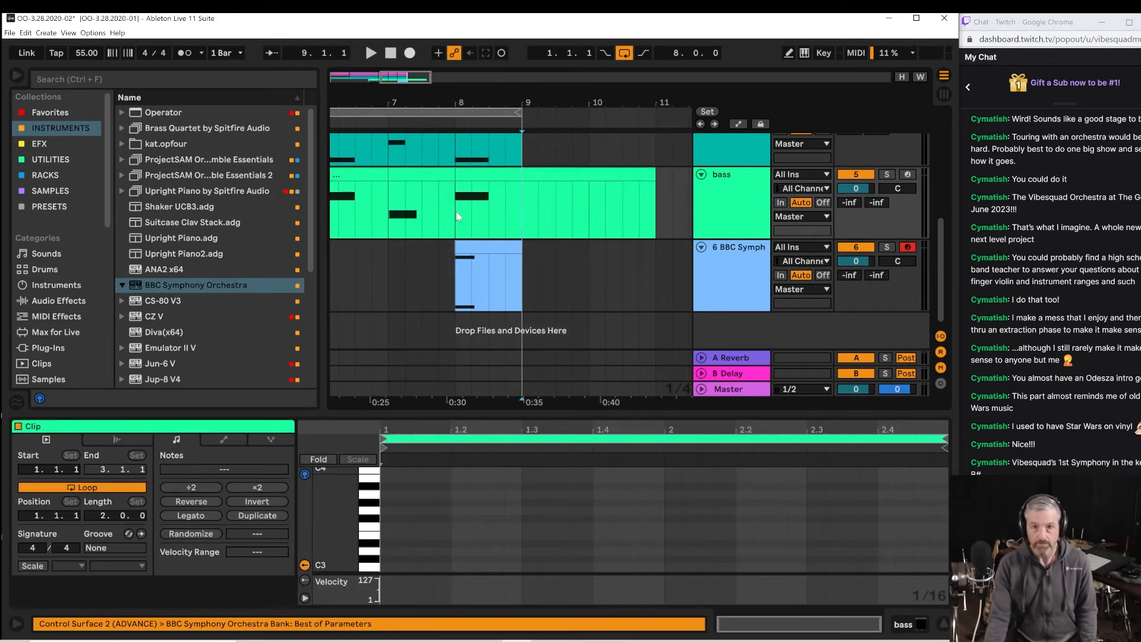
Play bar 8 to hear how it leads into the new bass clip.
left_click(455, 211)
key("space")
left_click_drag(534, 100, 461, 60)
key("space")
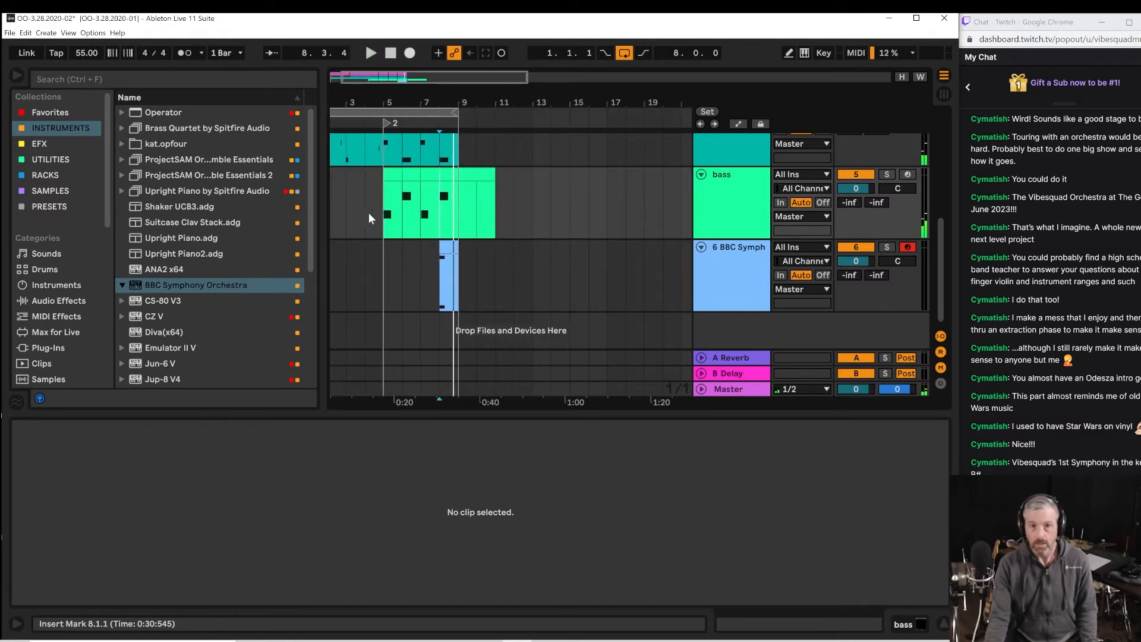
Extend the end of the arrangement loop to 11.1.1 for a length of 10.0.0.
left_click_drag(387, 102, 336, 199)
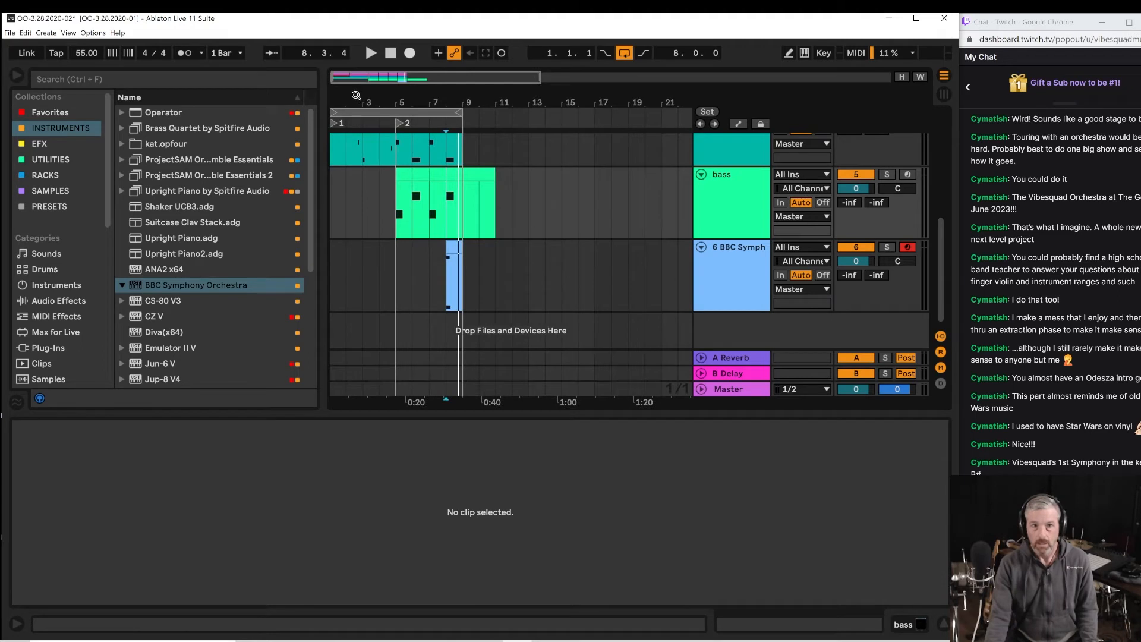
left_click_drag(356, 98, 335, 208)
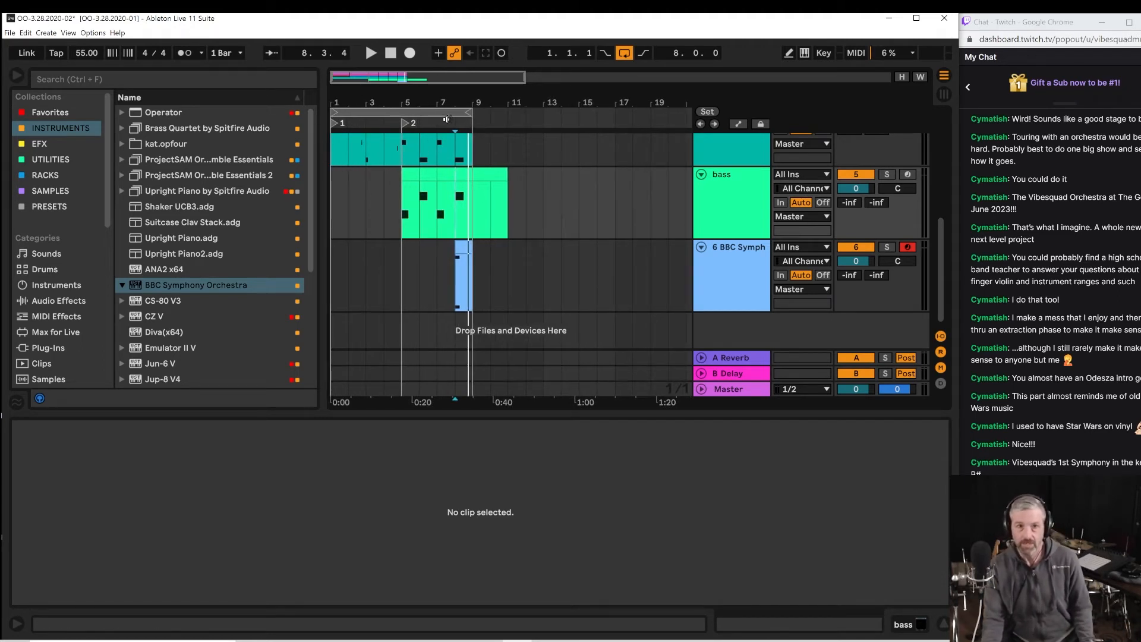
left_click_drag(471, 113, 507, 113)
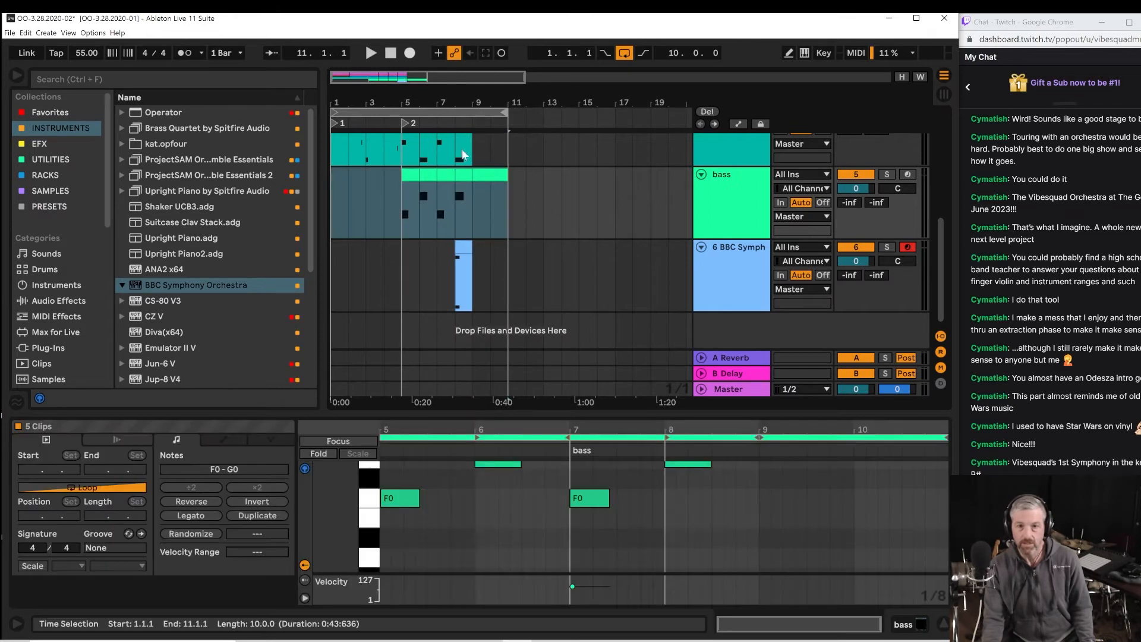
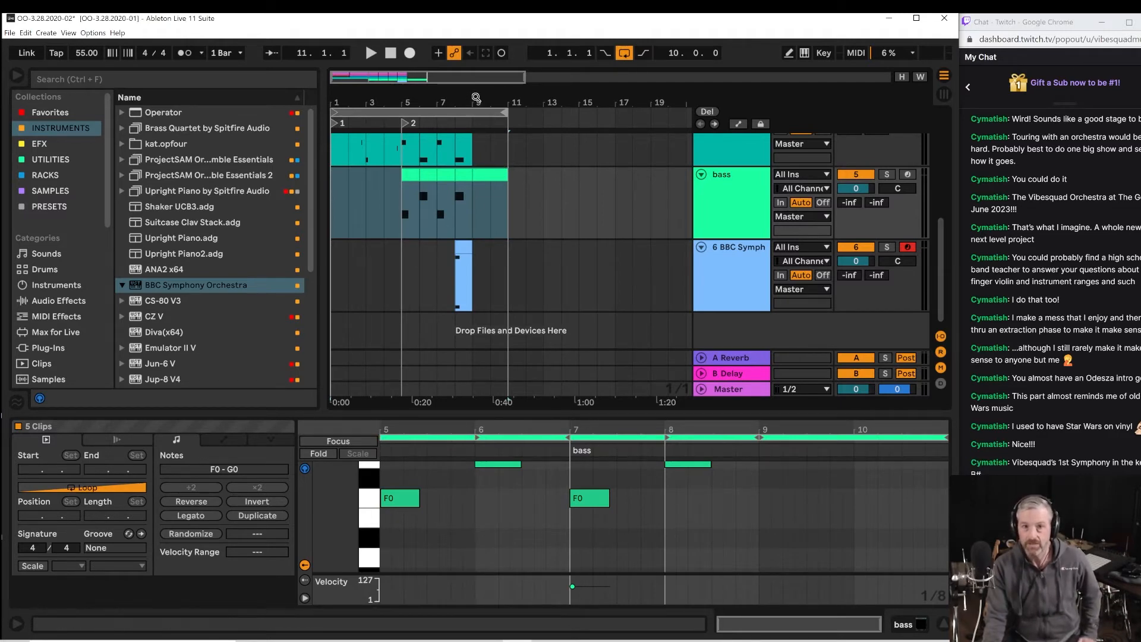
Play the arrangement from bar 1 to the start of bar 9 with the horns, bass and trumpet tracks in view.
left_click_drag(476, 97, 485, 99)
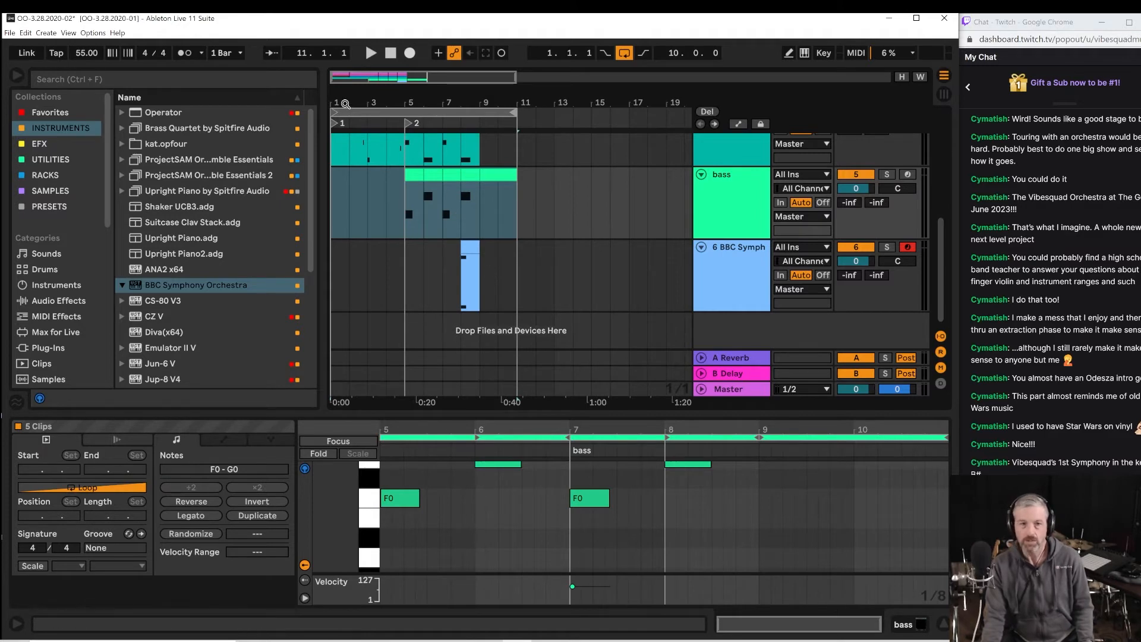
left_click(370, 53)
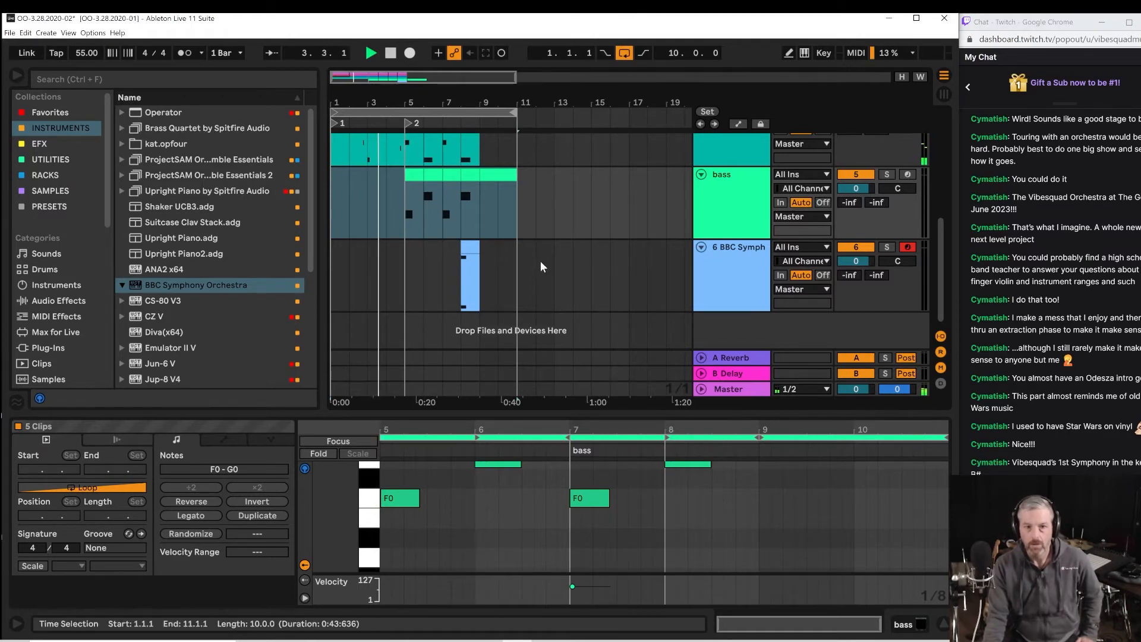
scroll(540, 262, "up", 2)
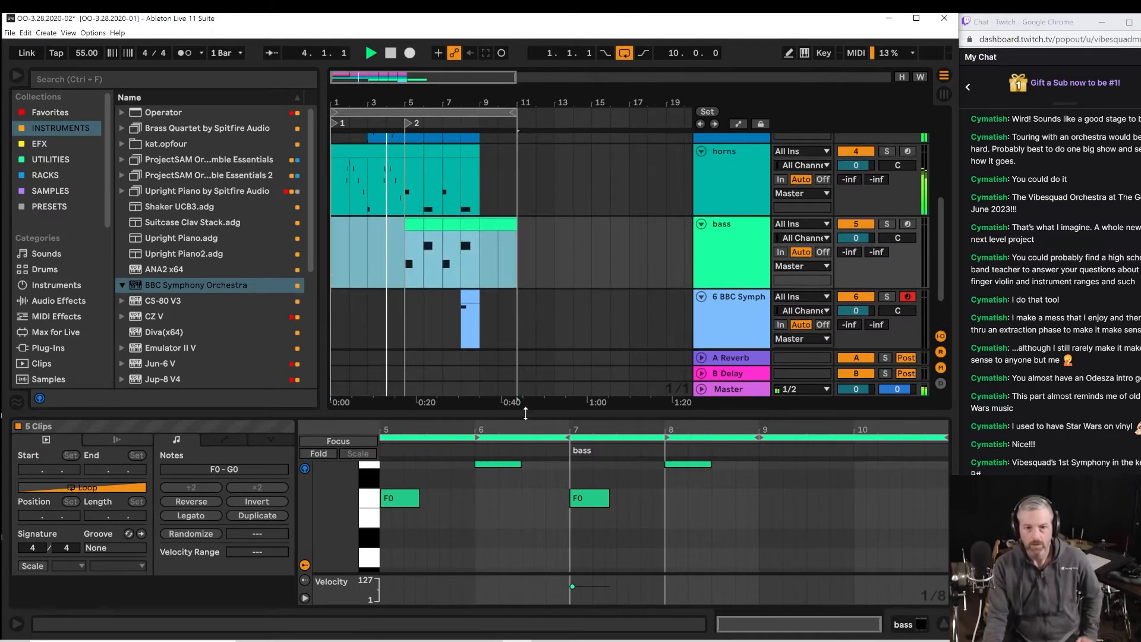
left_click_drag(531, 424, 531, 453)
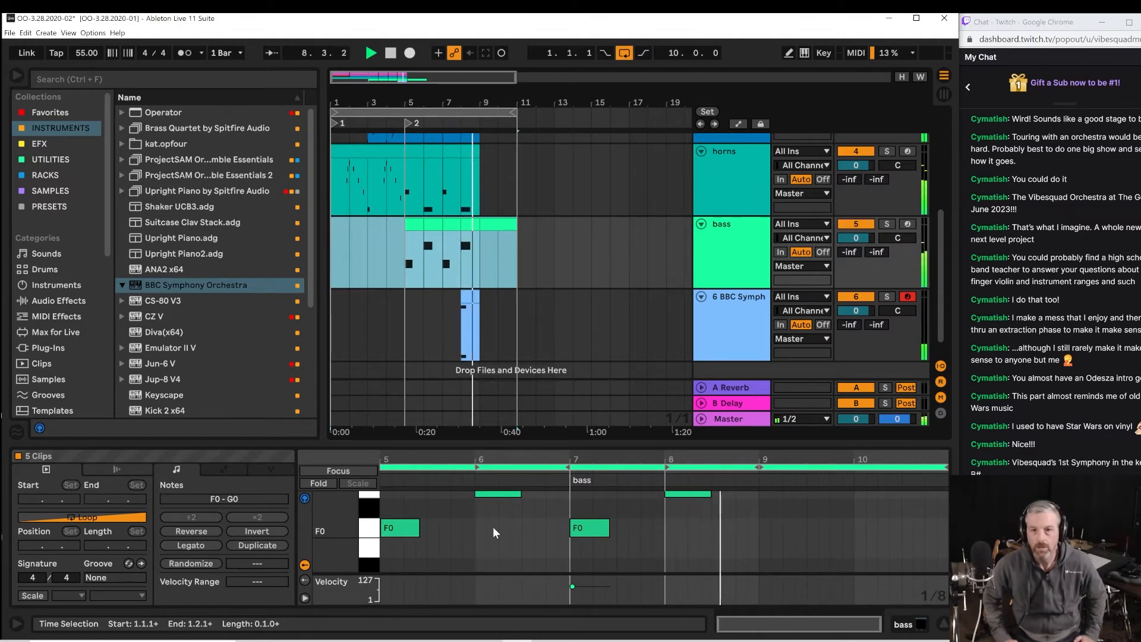
key("space")
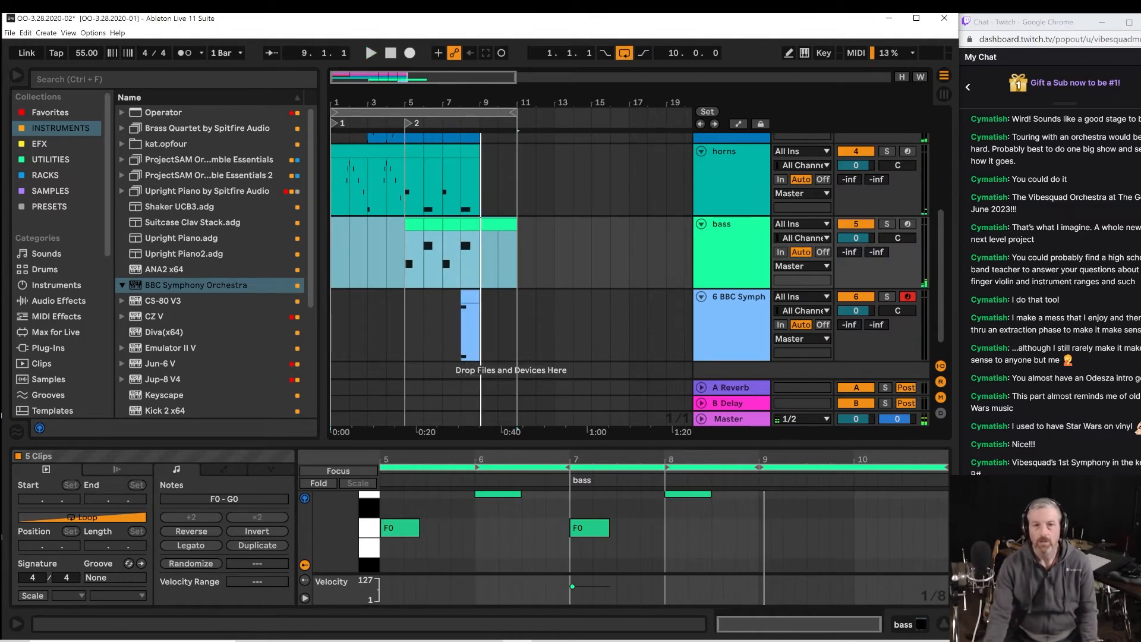
Arm the bass track, perform a long A0 note at bar 9 during playback from bar 8, and capture it into the empty clip.
left_click(485, 235)
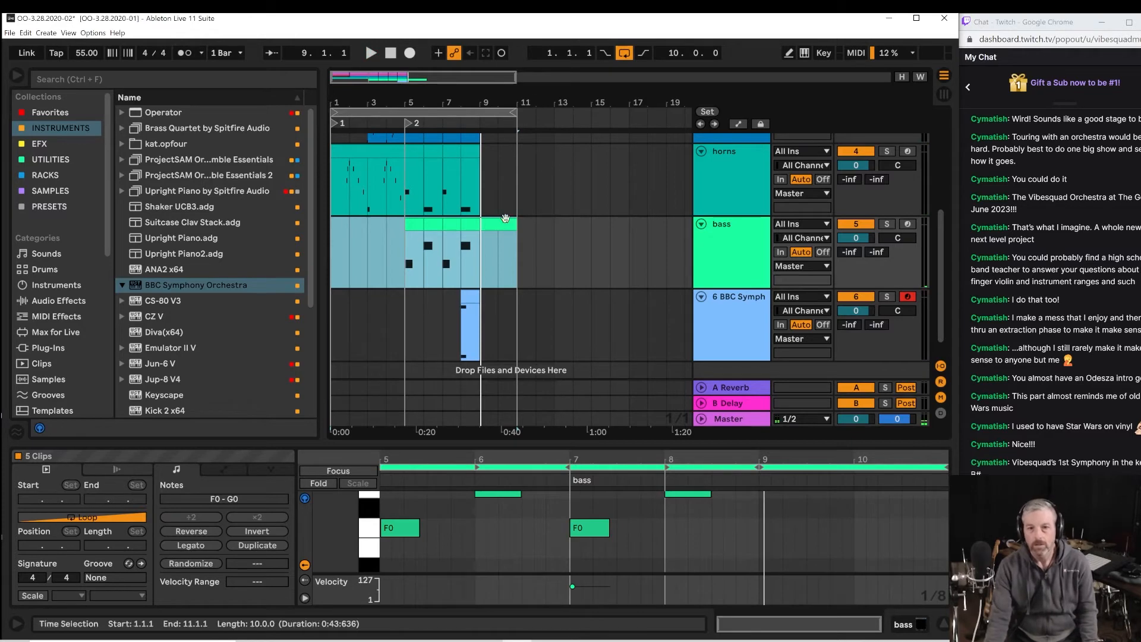
left_click(483, 245)
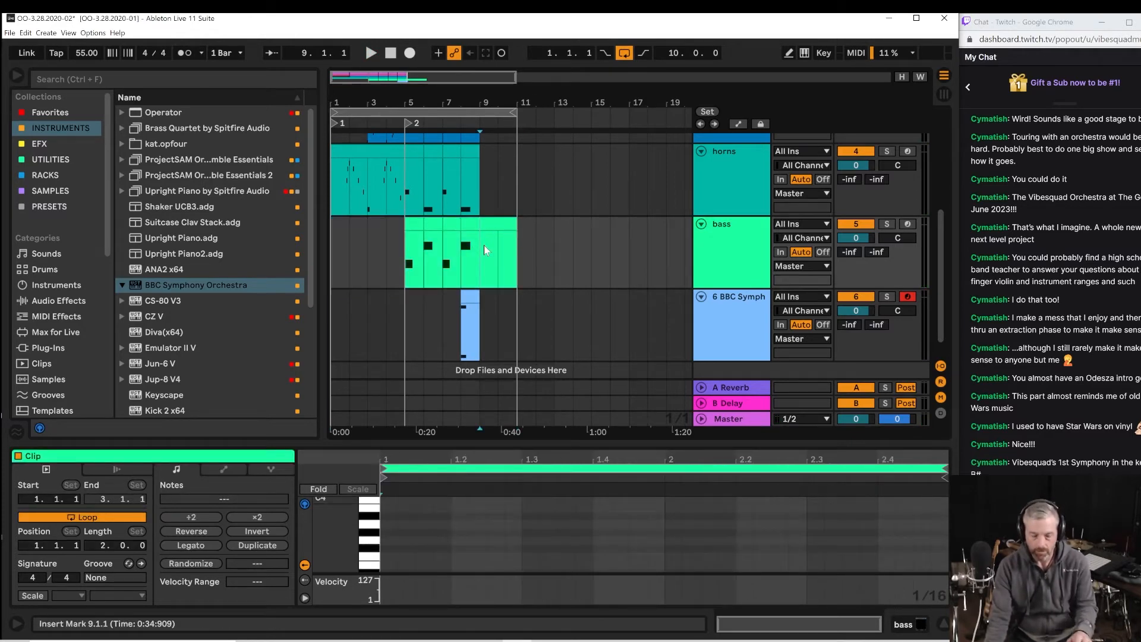
left_click(907, 224)
left_click(449, 258)
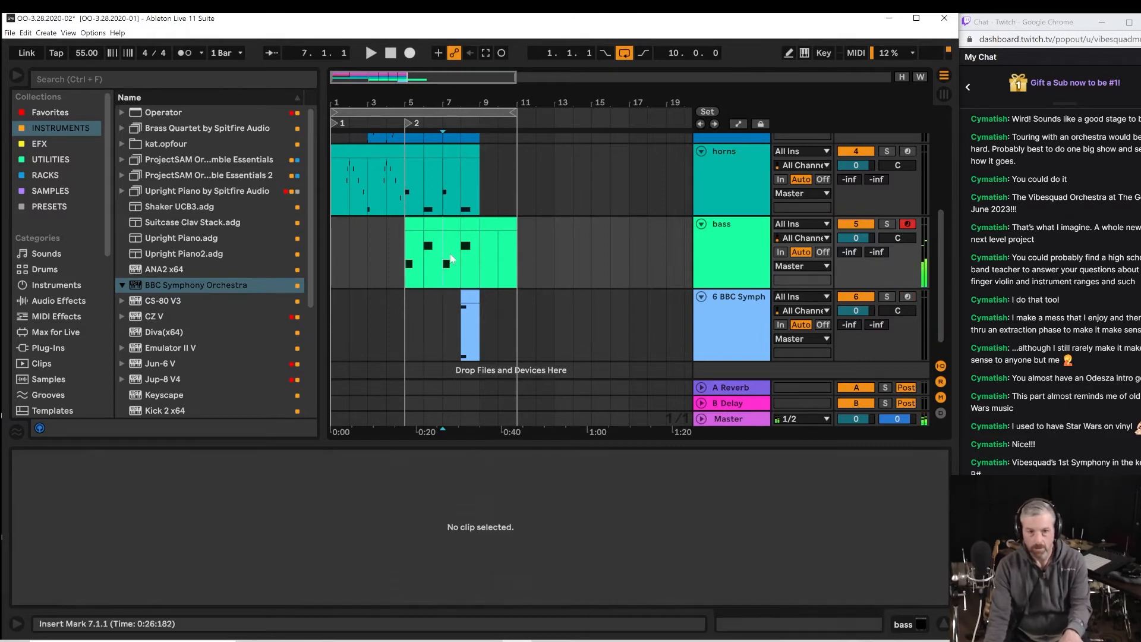
left_click(462, 258)
key("space")
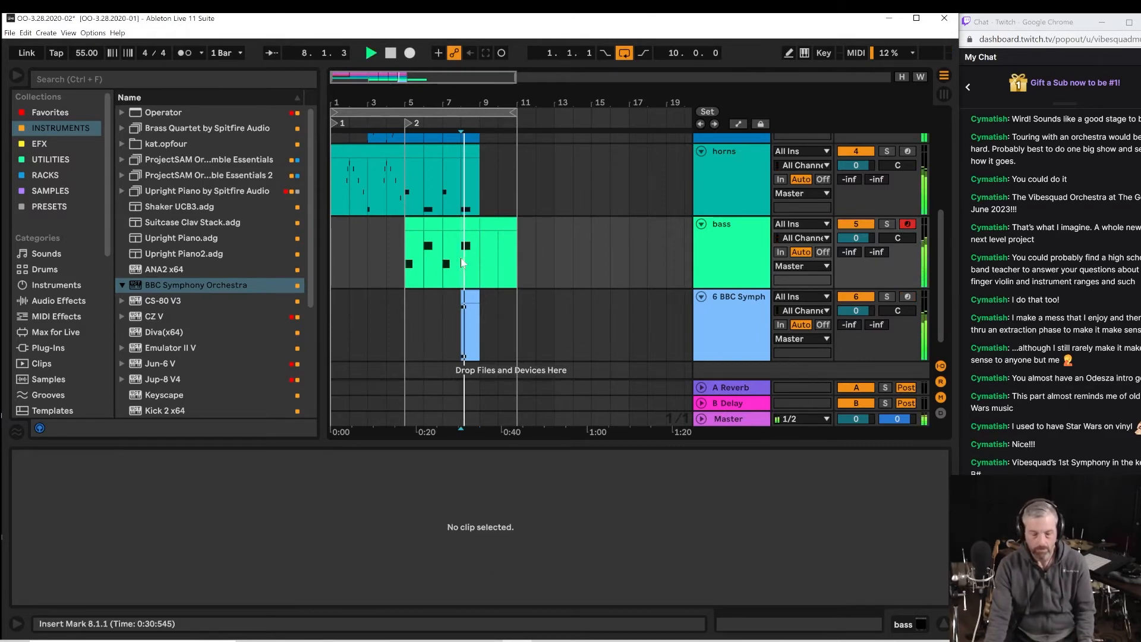
key("space")
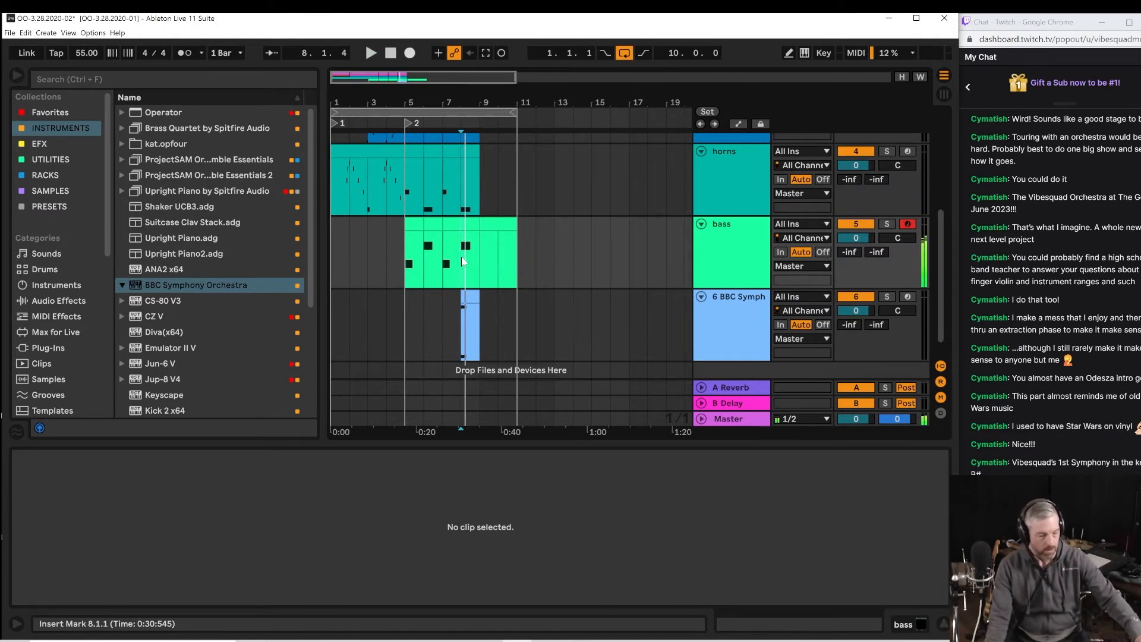
key("space")
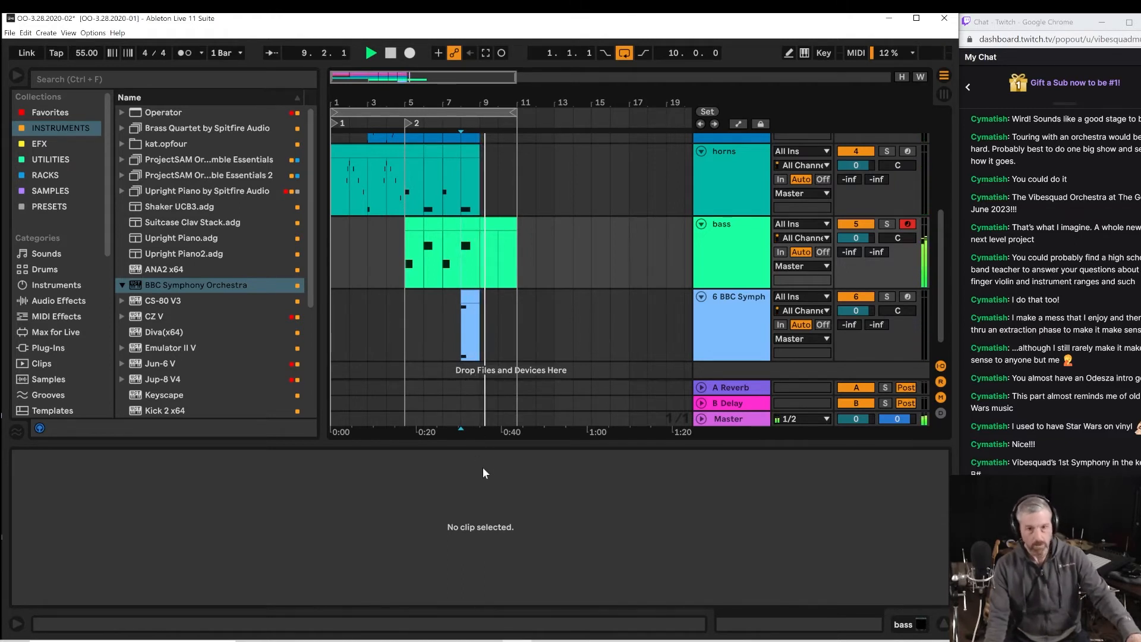
left_click(485, 54)
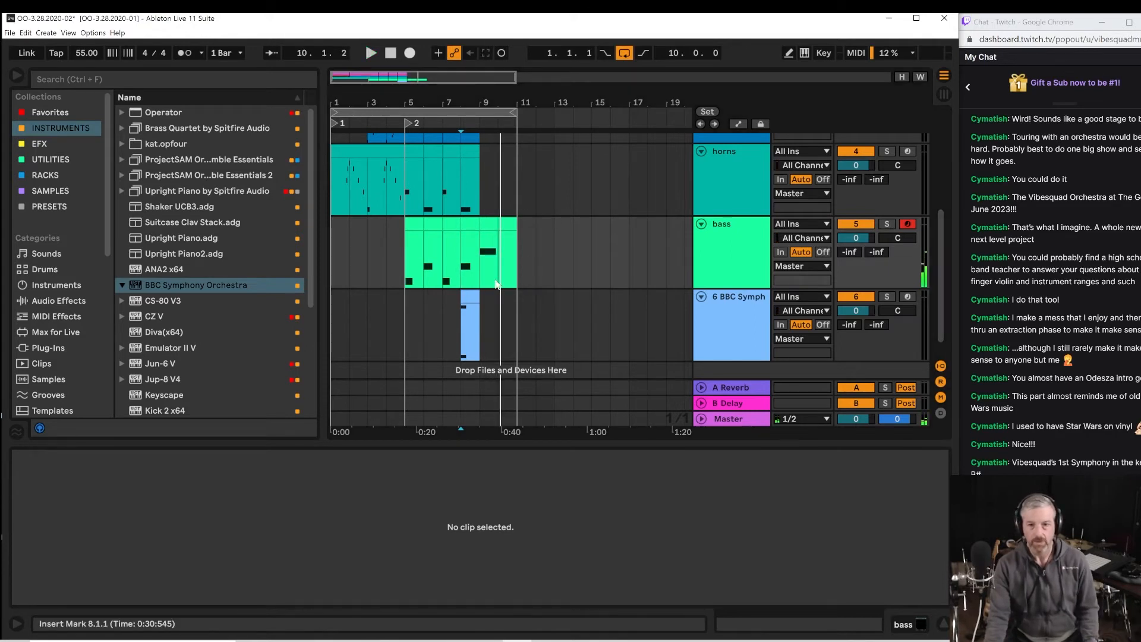
Play the new bass note from bar 9 and set the loop to start at 9.1.1 with length 2.0.0.
left_click(478, 268)
key("space")
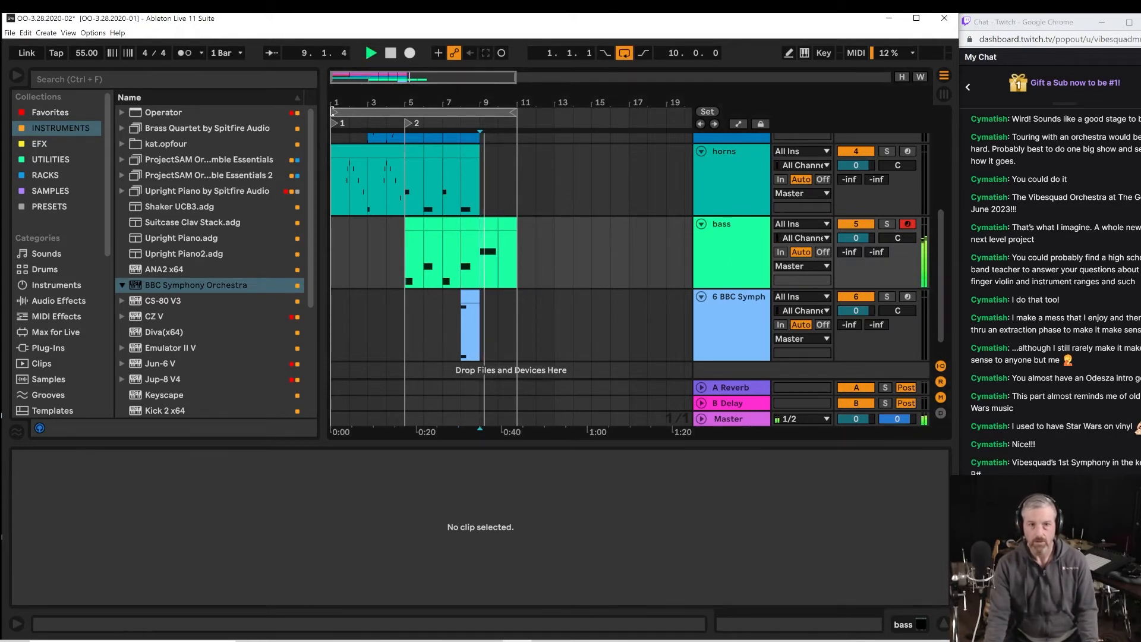
left_click_drag(333, 112, 480, 130)
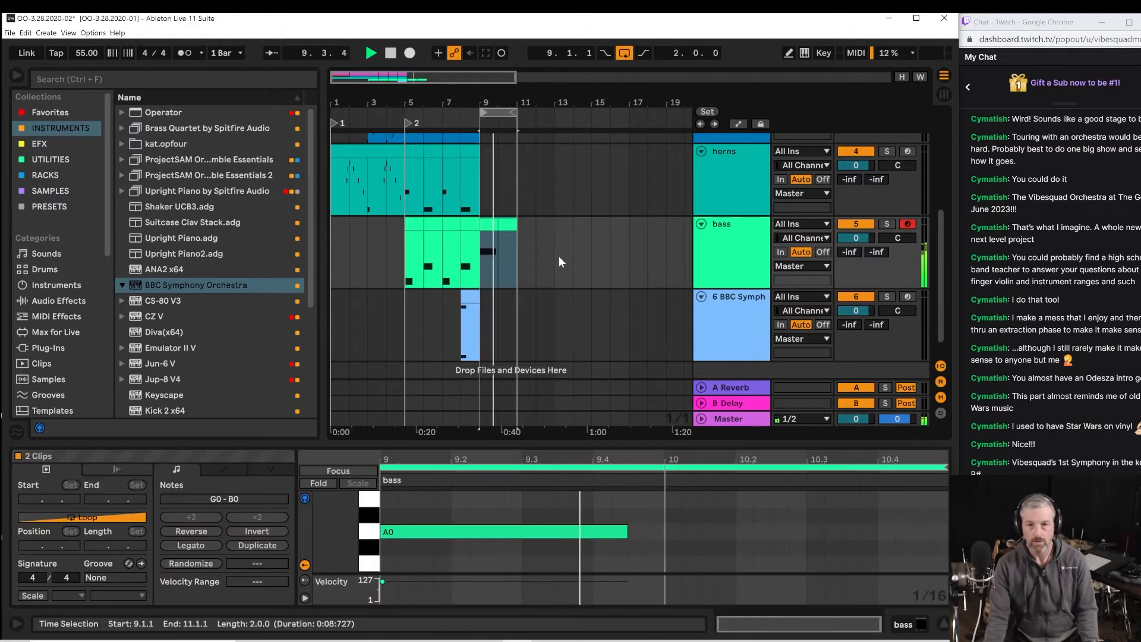
Copy the bass clip containing the A0 note at bar 9 onto the cello track at bar 9.
left_click(455, 326)
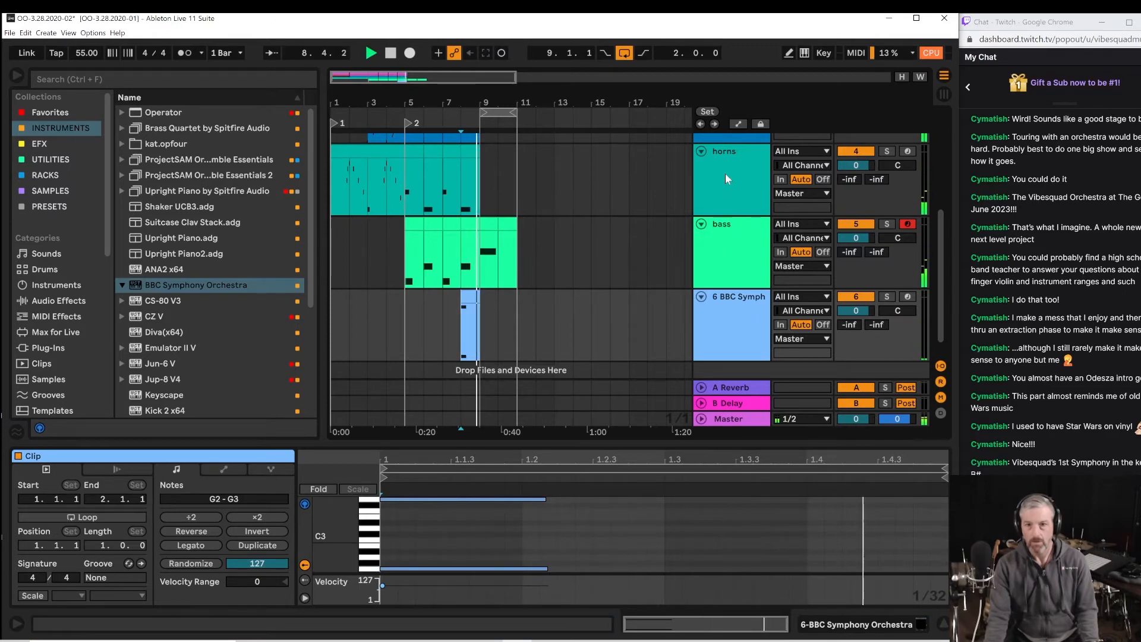
scroll(677, 328, "up", 1)
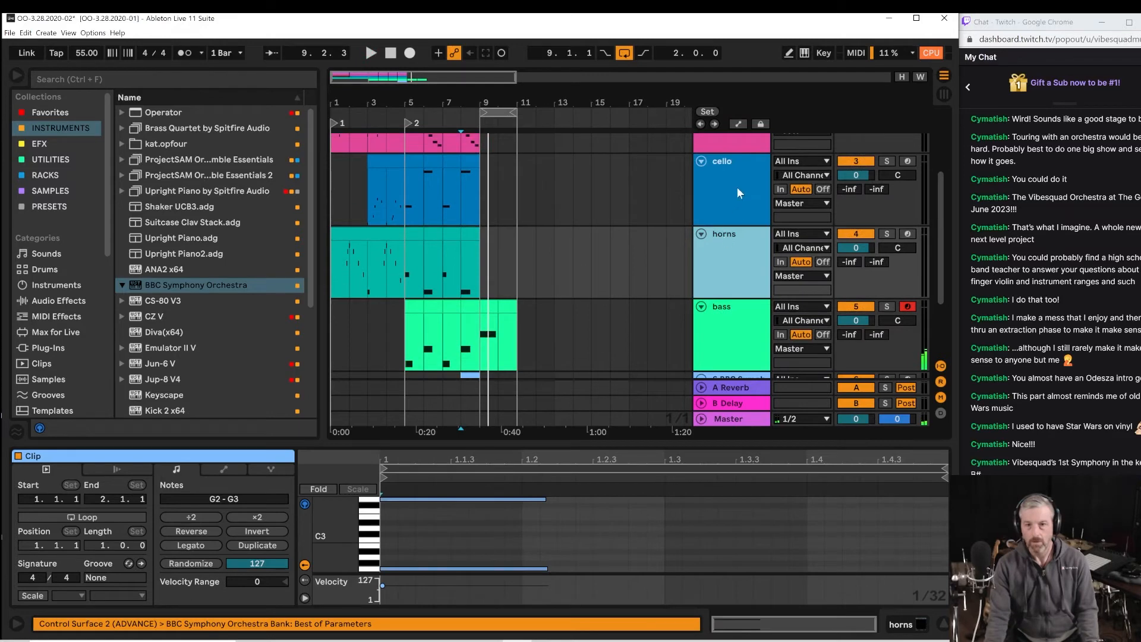
left_click(737, 186)
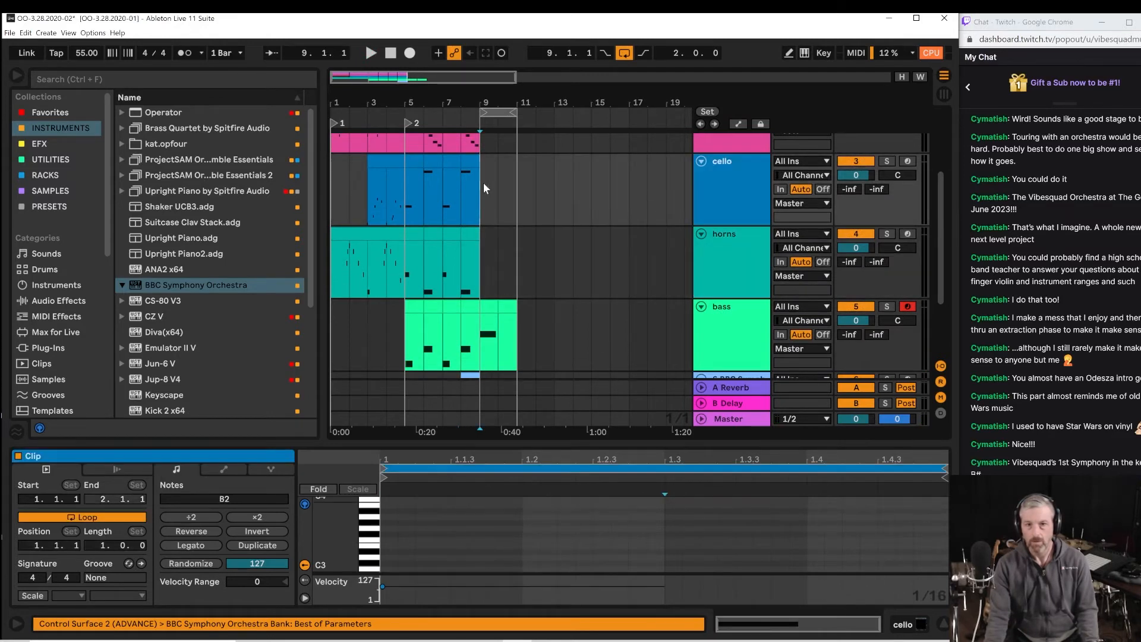
left_click(490, 307)
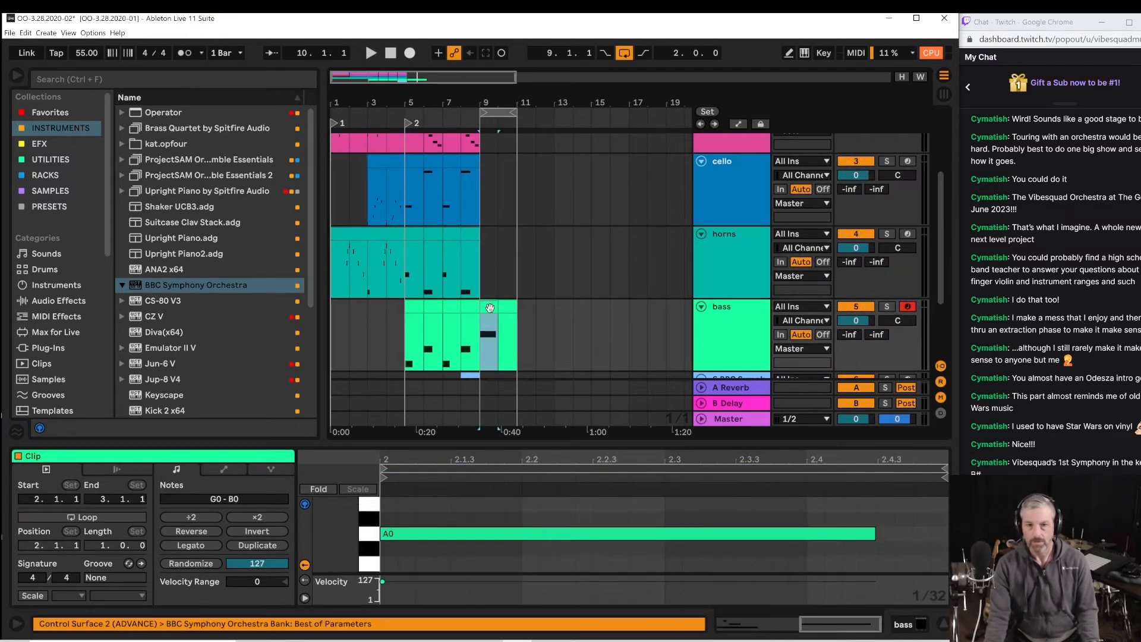
left_click_drag(490, 307, 486, 191)
Transpose the copied cello note at bar 9 up an octave to A1 and play the result.
key("space")
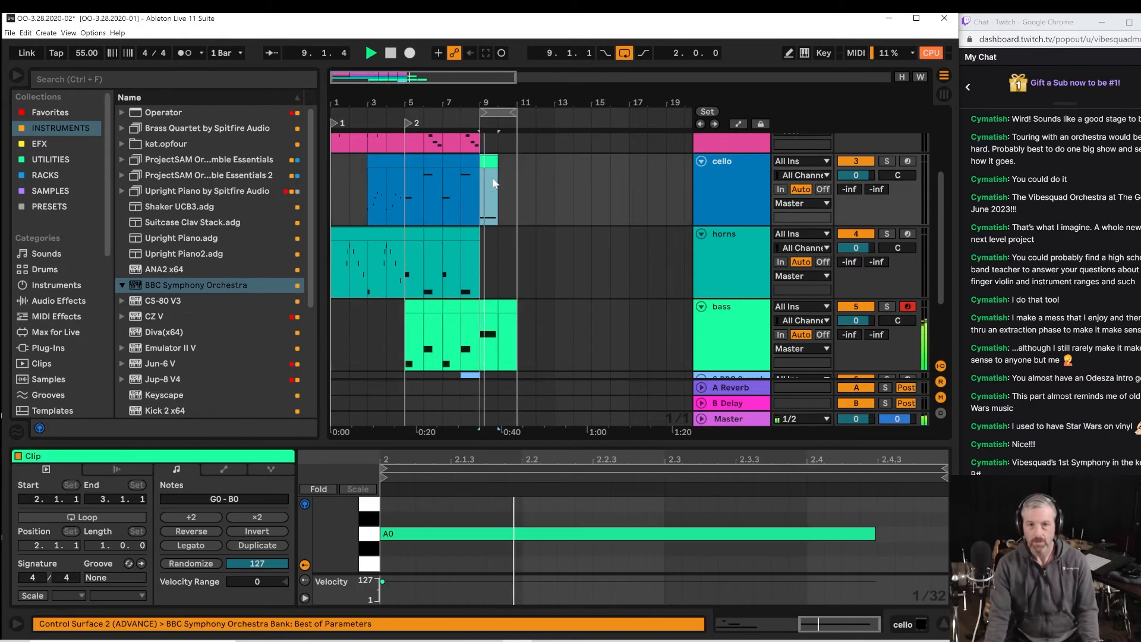
key("space")
key("shift+Up")
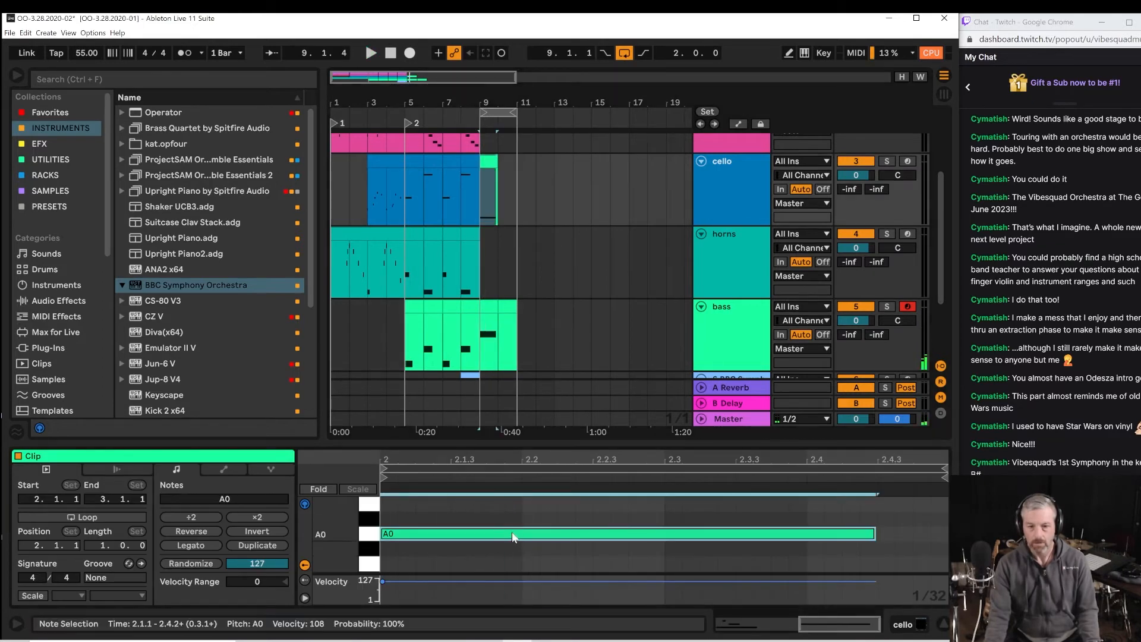
key("space")
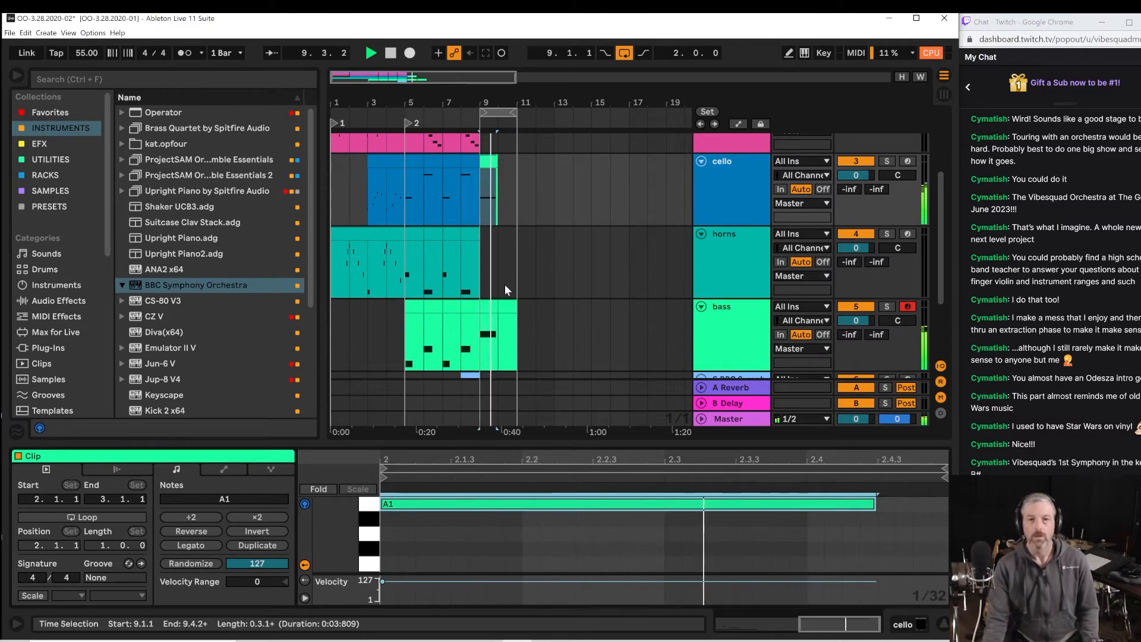
Create an empty MIDI clip on the horns track from 9.1.1 to 11.1.1 during playback from bar 5.
left_click(408, 268)
left_click_drag(522, 102, 526, 160)
left_click(732, 258)
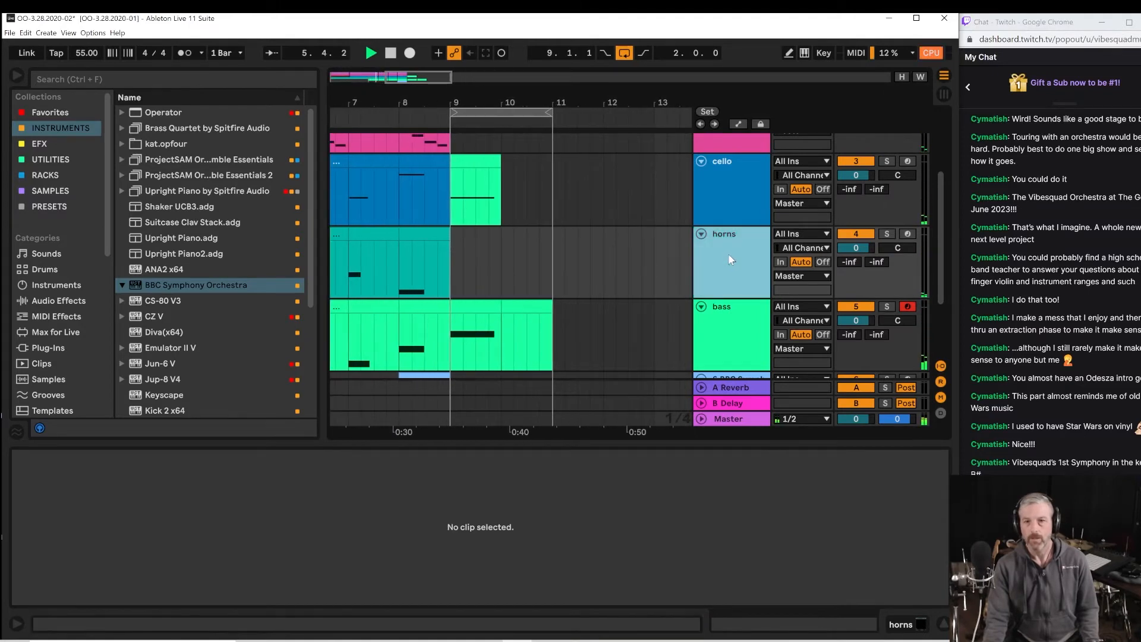
left_click_drag(450, 266, 515, 265)
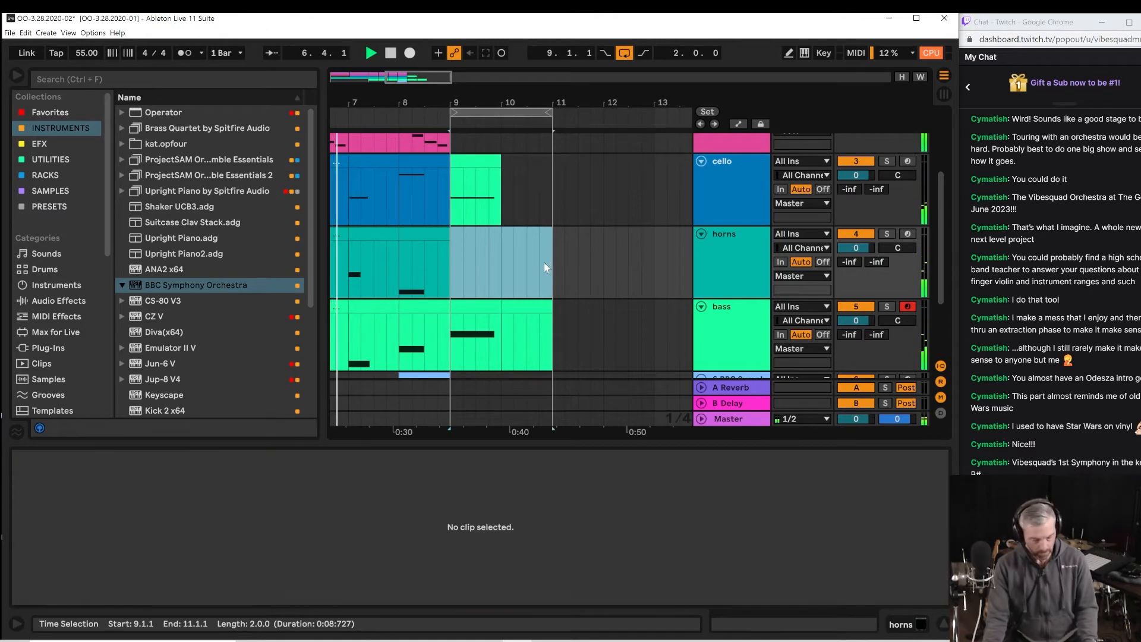
key("ctrl+shift+m")
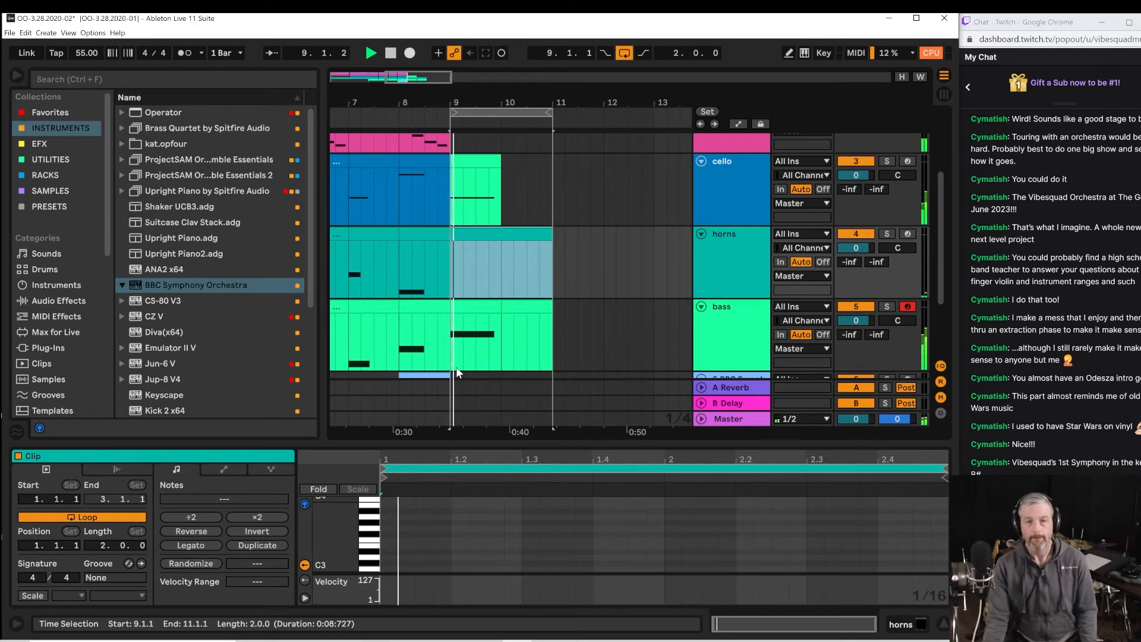
Stop playback, place the insert marker at 9.1.1 and arm the horns track for playing.
key("space")
left_click(452, 283)
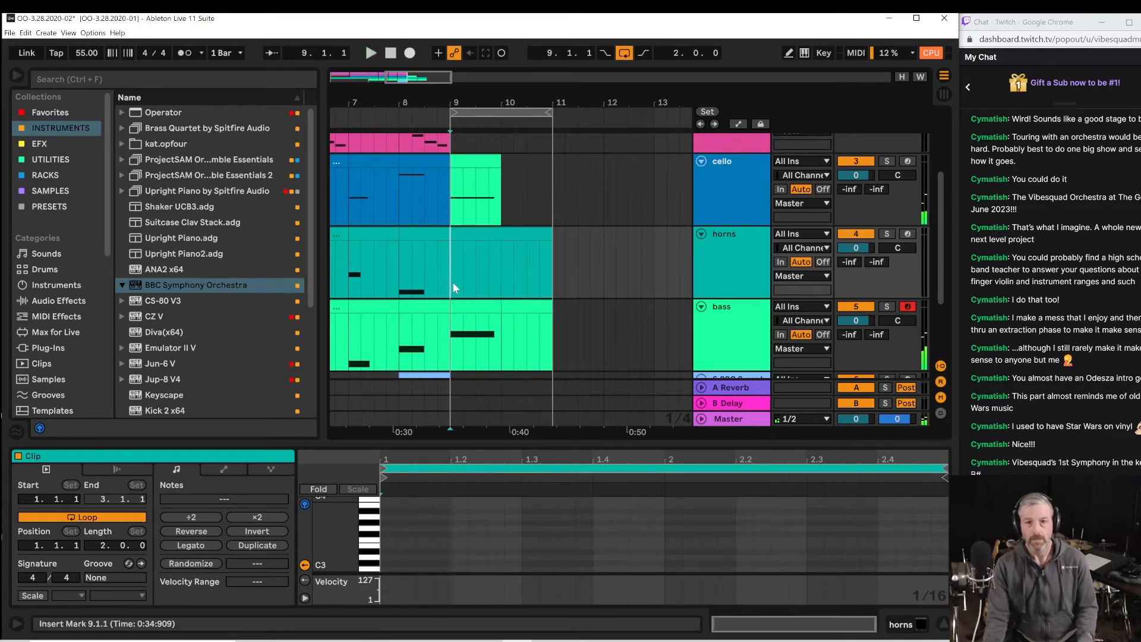
left_click(907, 233)
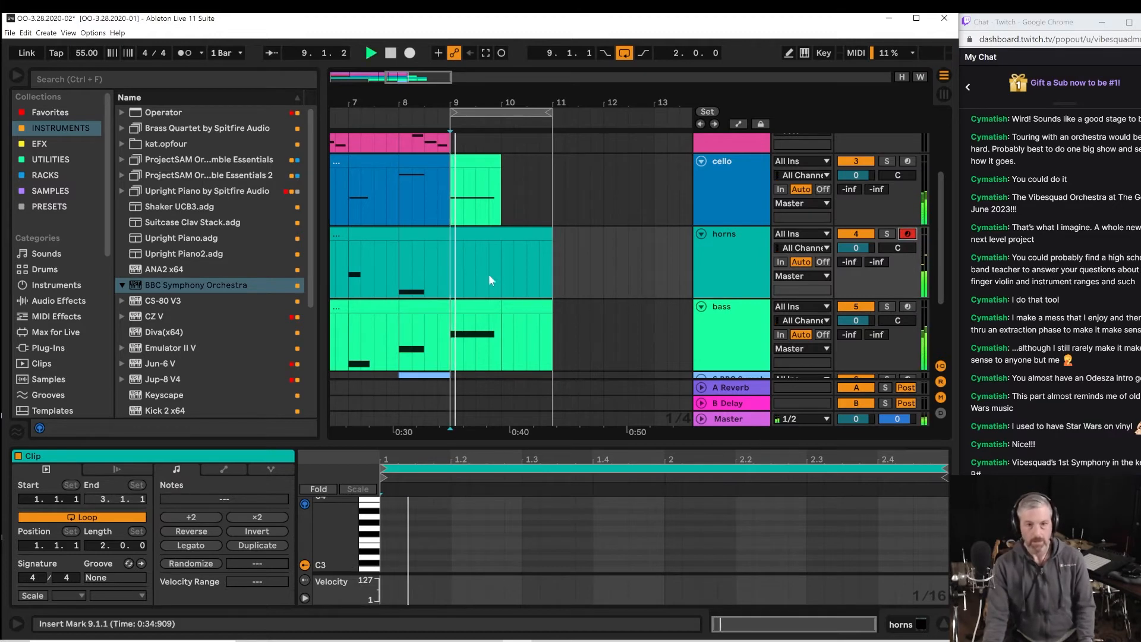
Play from bar 8, open the horns clip there and audition its D2 pitch.
left_click(402, 273)
key("space")
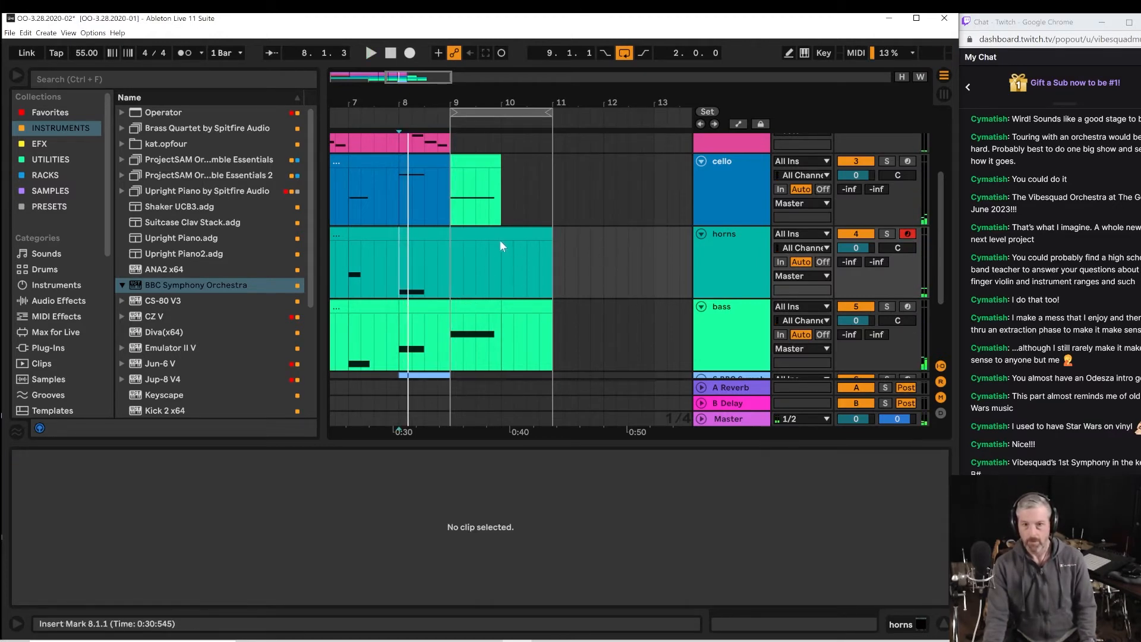
left_click(416, 234)
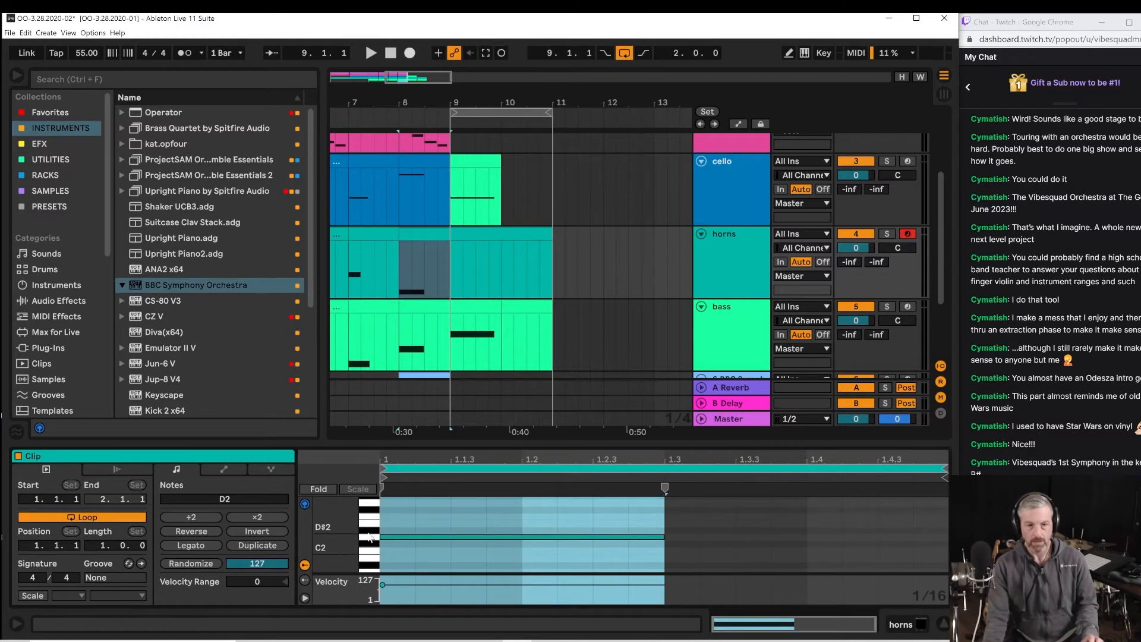
left_click(366, 538)
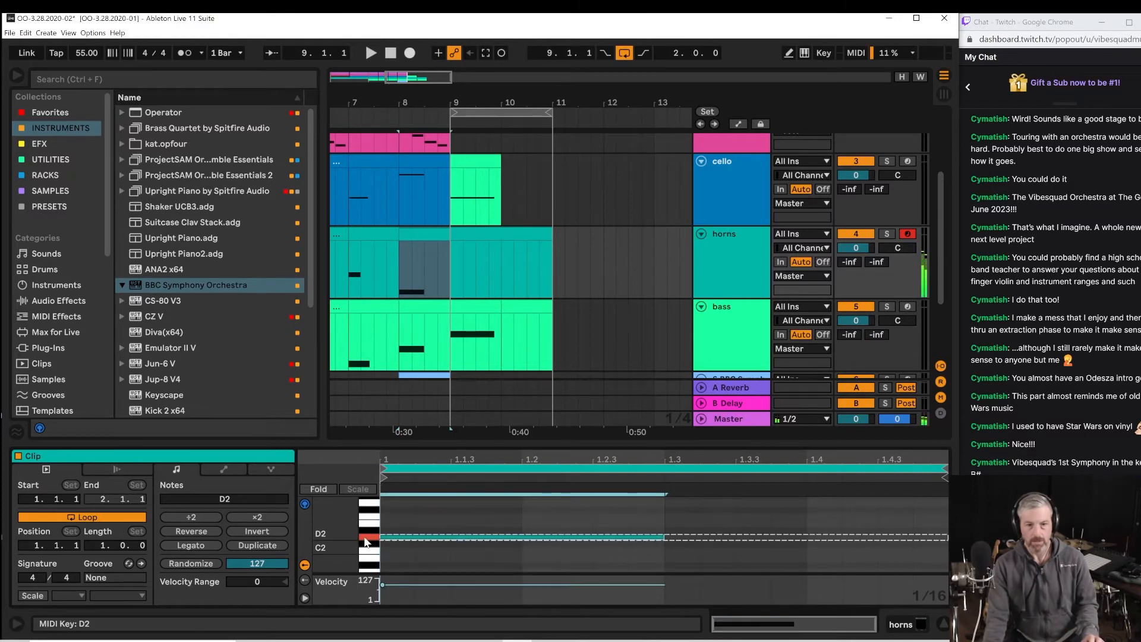
Perform a long E2 horn note at bar 9 during playback and capture it into the horns clip.
left_click(452, 348)
key("space")
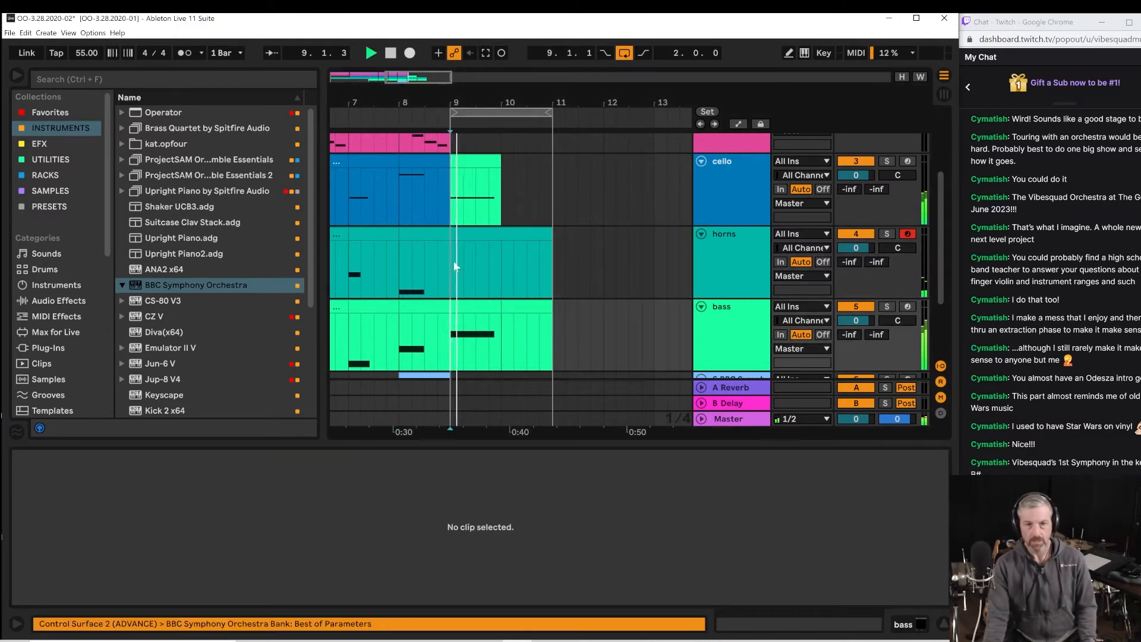
key("space")
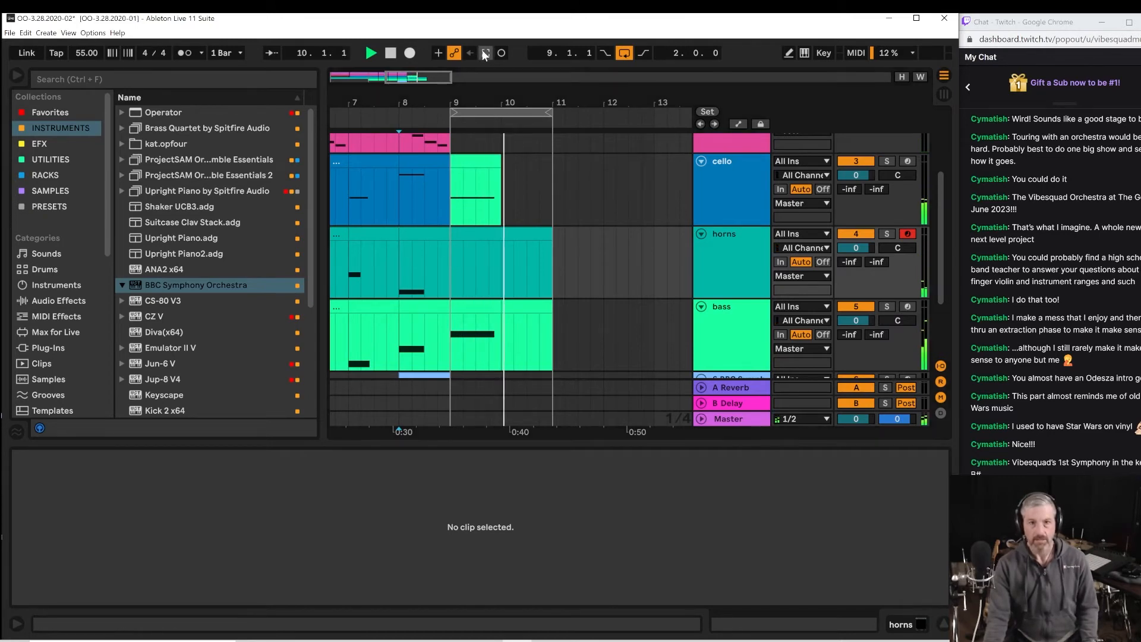
left_click(444, 231)
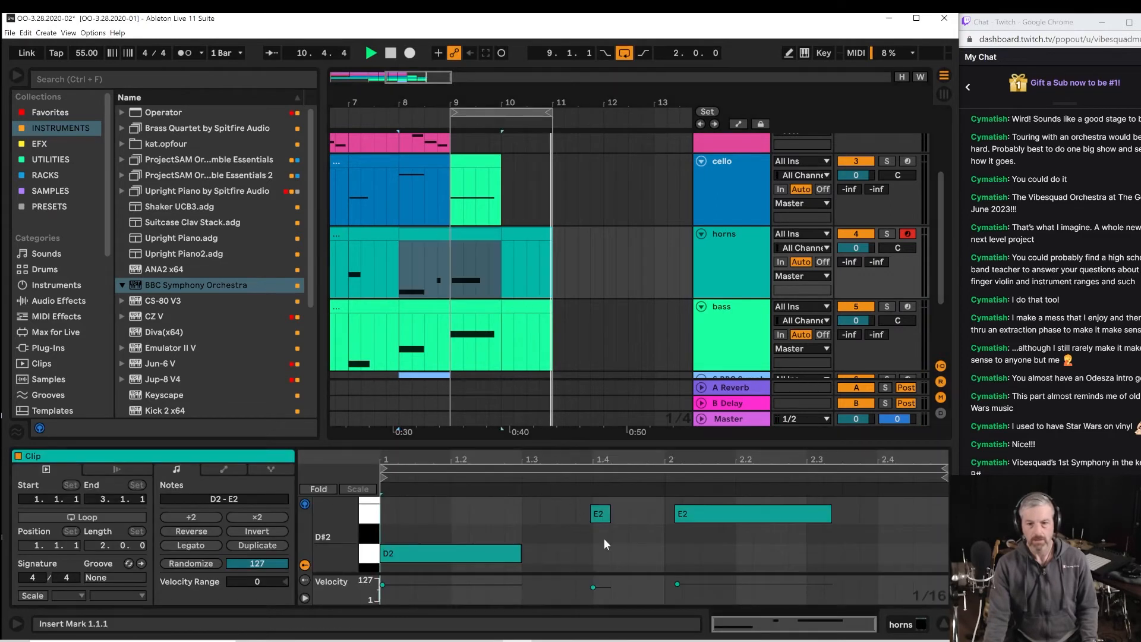
Delete the short stray E2 from the captured horns clip and move the long E2 to the start of bar 9.
left_click(593, 511)
key("Delete")
mouse_move(707, 514)
left_mouse_down()
mouse_move(690, 516)
mouse_move(700, 515)
left_mouse_up()
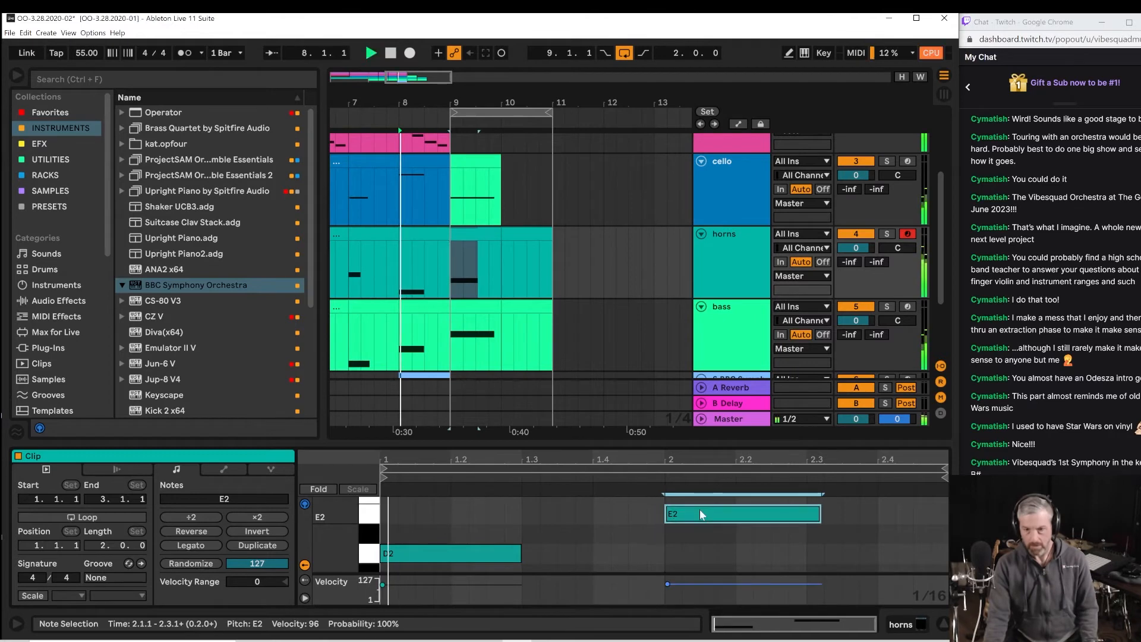
mouse_move(455, 105)
left_mouse_down()
mouse_move(462, 128)
mouse_move(455, 121)
left_mouse_up()
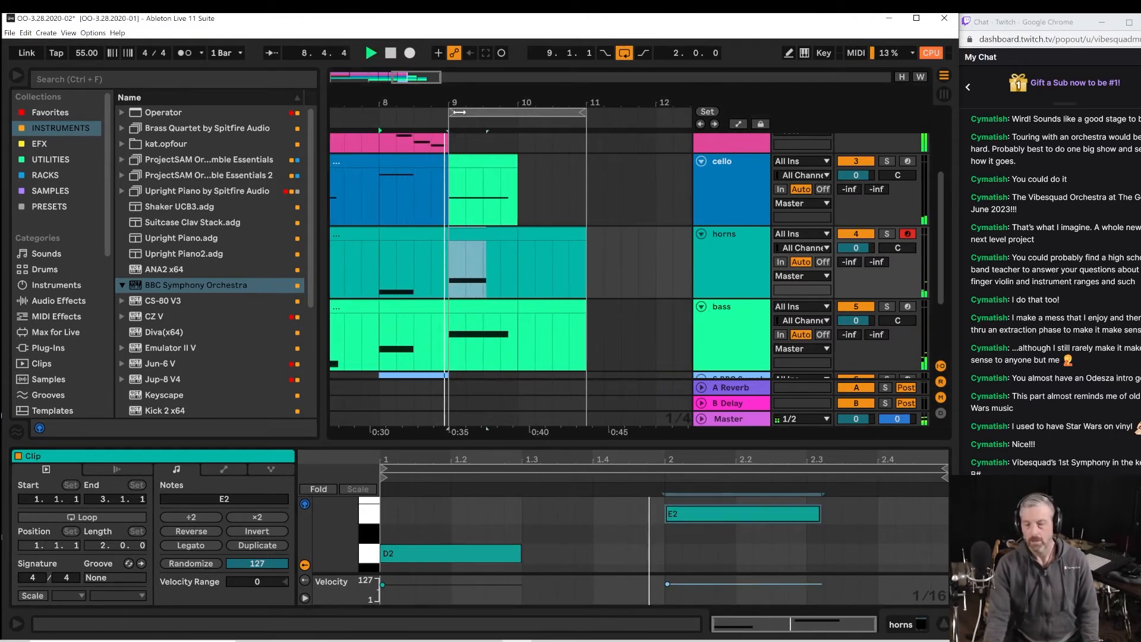
Create an empty two-bar MIDI clip on the violins 2 track from 9.1.1 to 11.1.1.
scroll(544, 326, "up", 2)
scroll(544, 326, "up", 2)
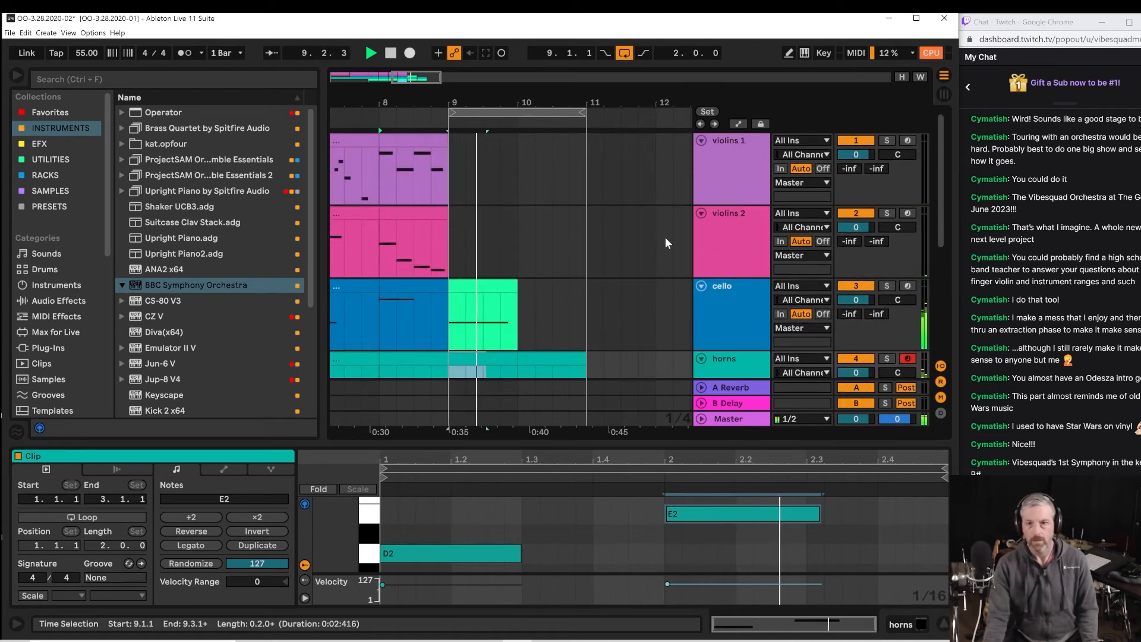
key("space")
left_click(383, 252)
left_click_drag(450, 239, 485, 240)
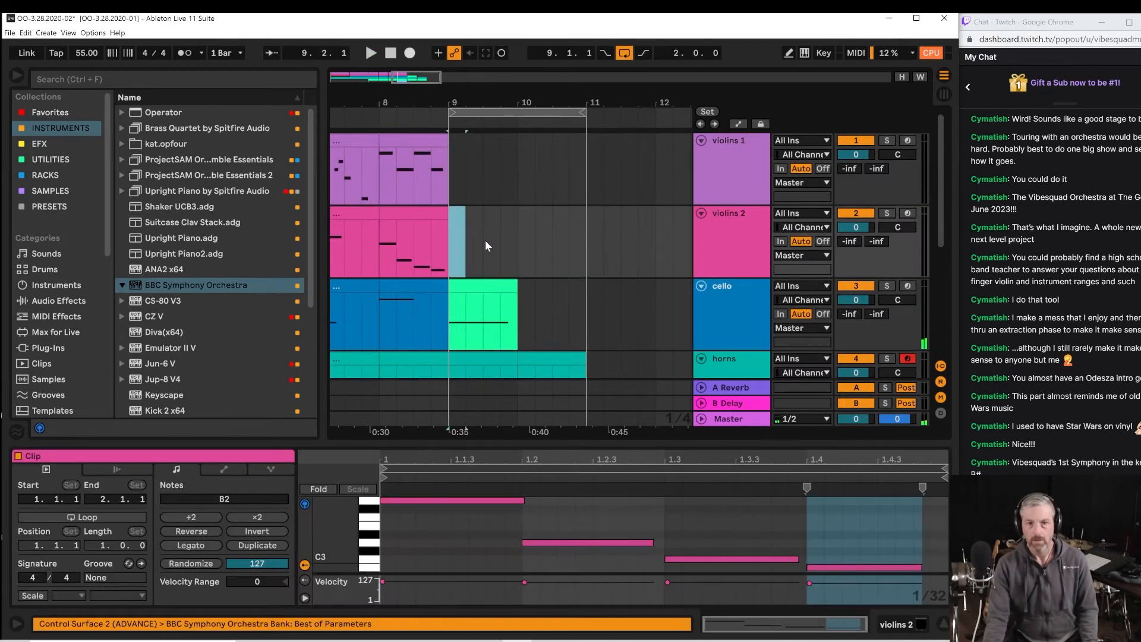
left_click_drag(583, 244, 585, 244)
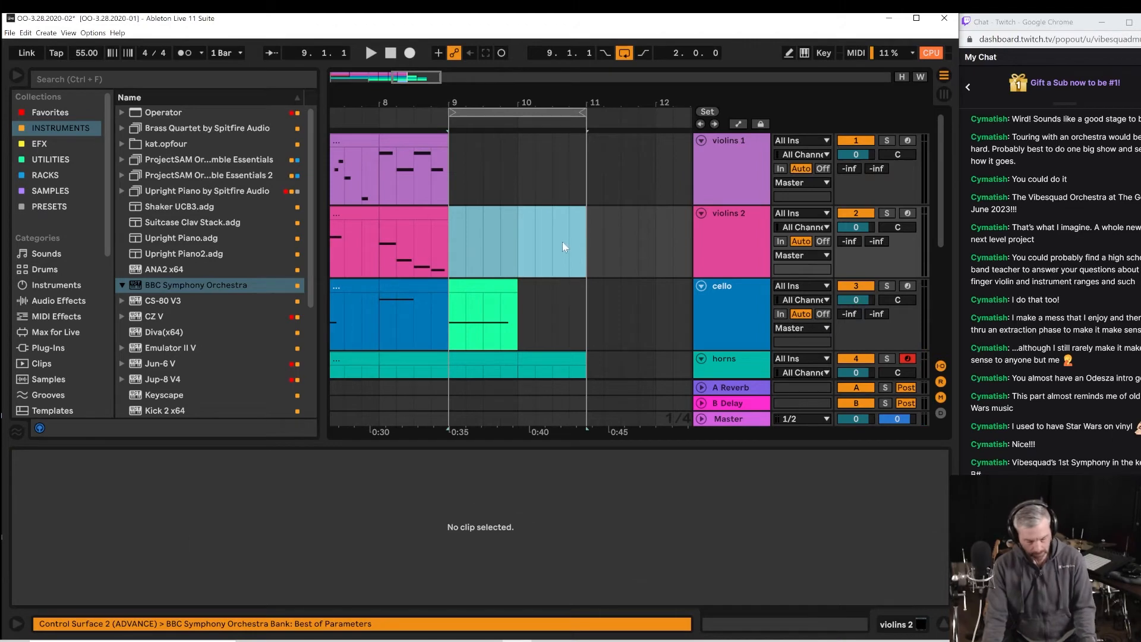
key("ctrl+shift+m")
Replay the opening of bar 9 repeatedly to try out notes for violins 2 against the cello, horns and bass.
key("space")
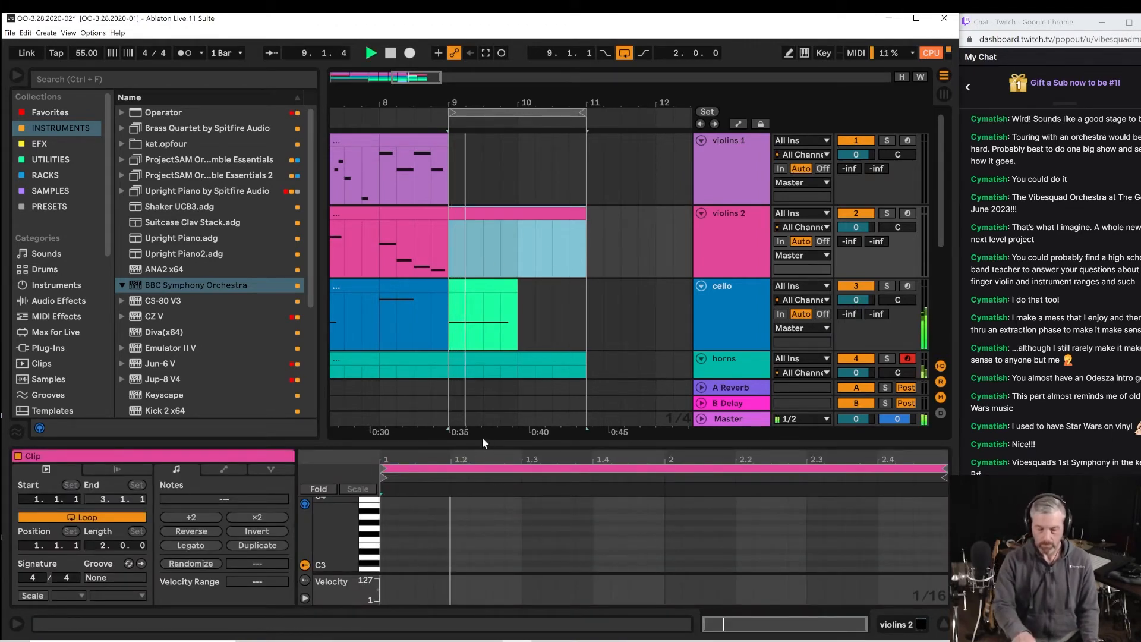
key("space")
key("space")
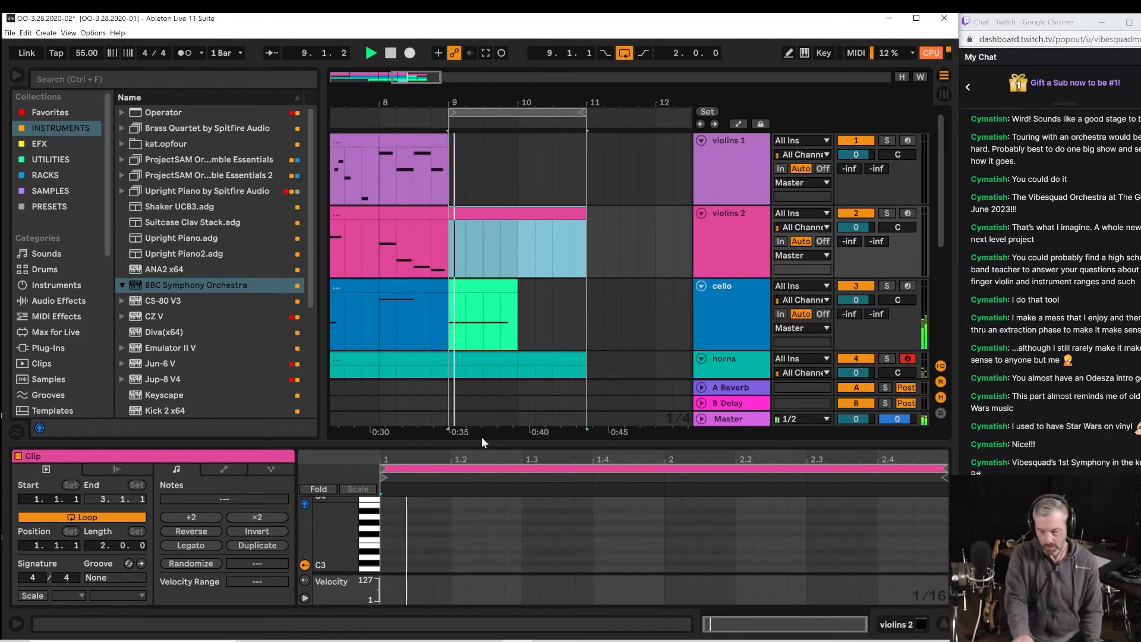
key("space")
key("space")
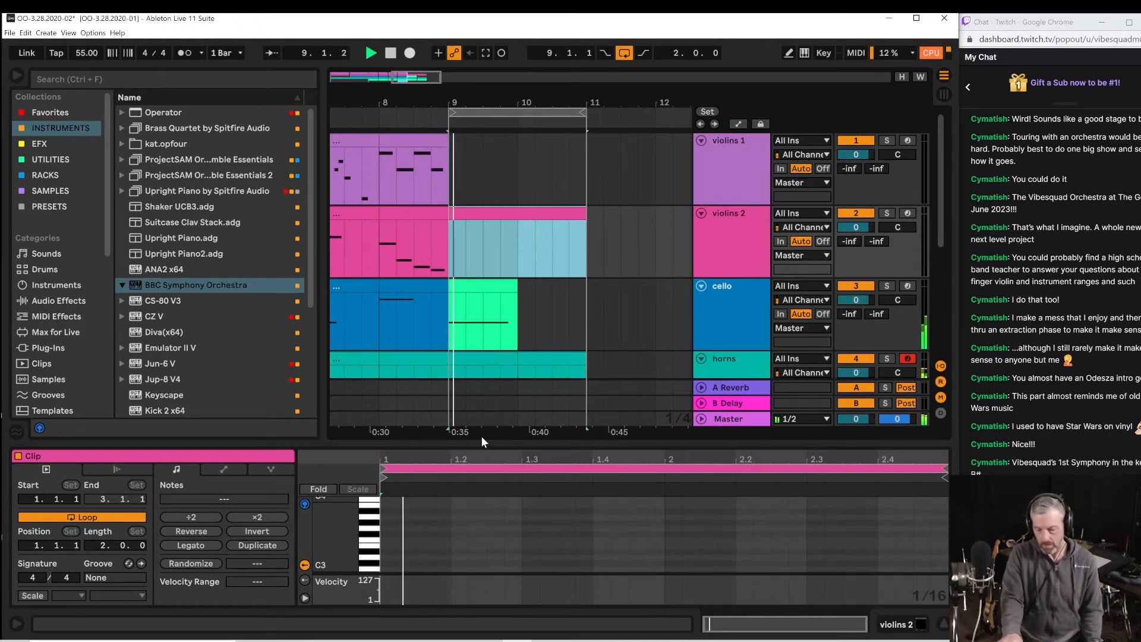
key("space")
key("space")
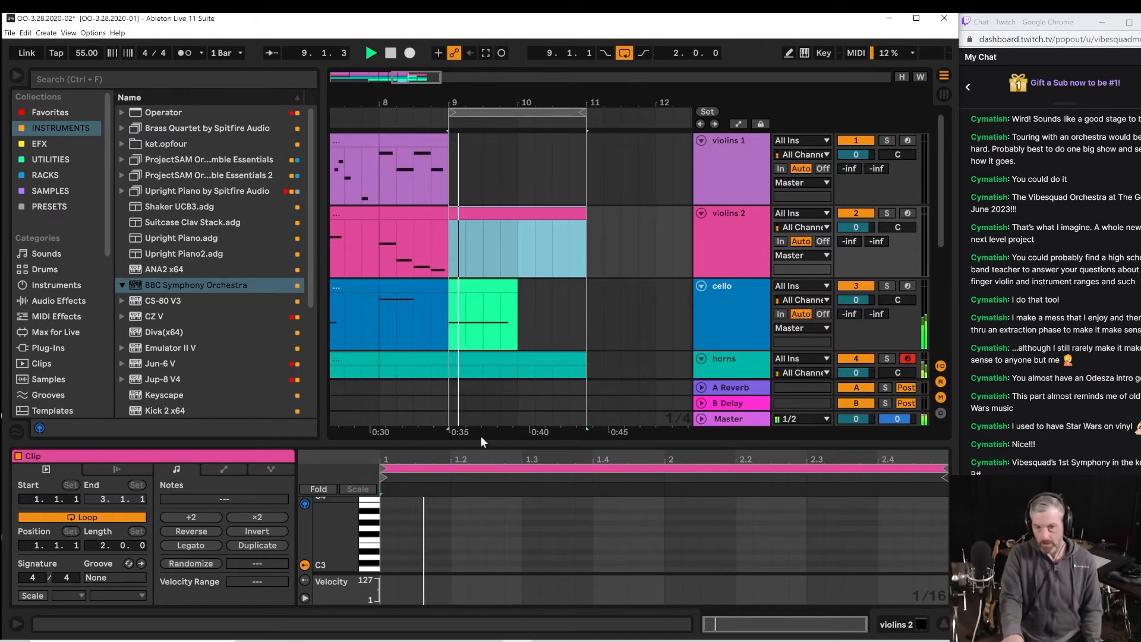
key("space")
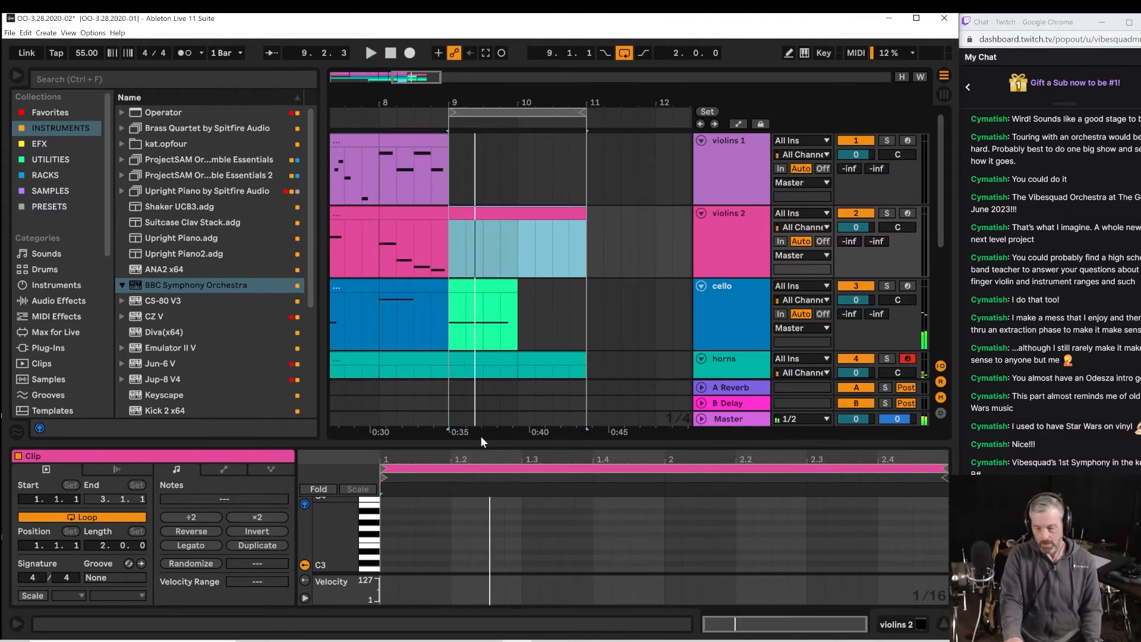
key("space")
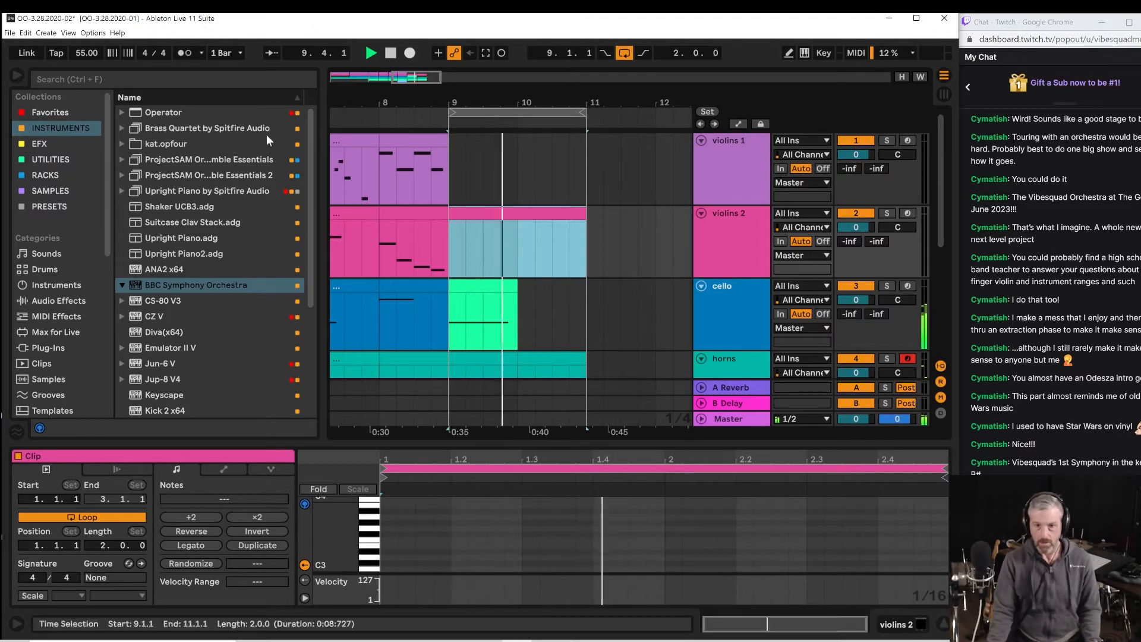
scroll(504, 340, "down", 5)
key("space")
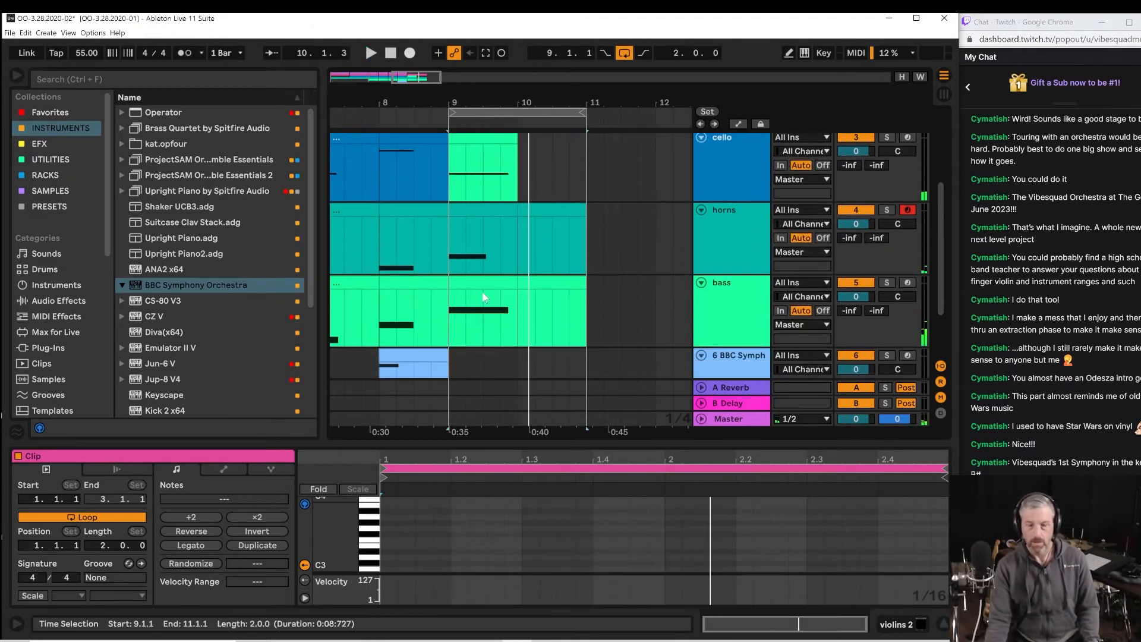
Arm the violins 2 track and rehearse its part over playback from bar 9 and from bar 8.
scroll(483, 292, "up", 5)
left_click(913, 213)
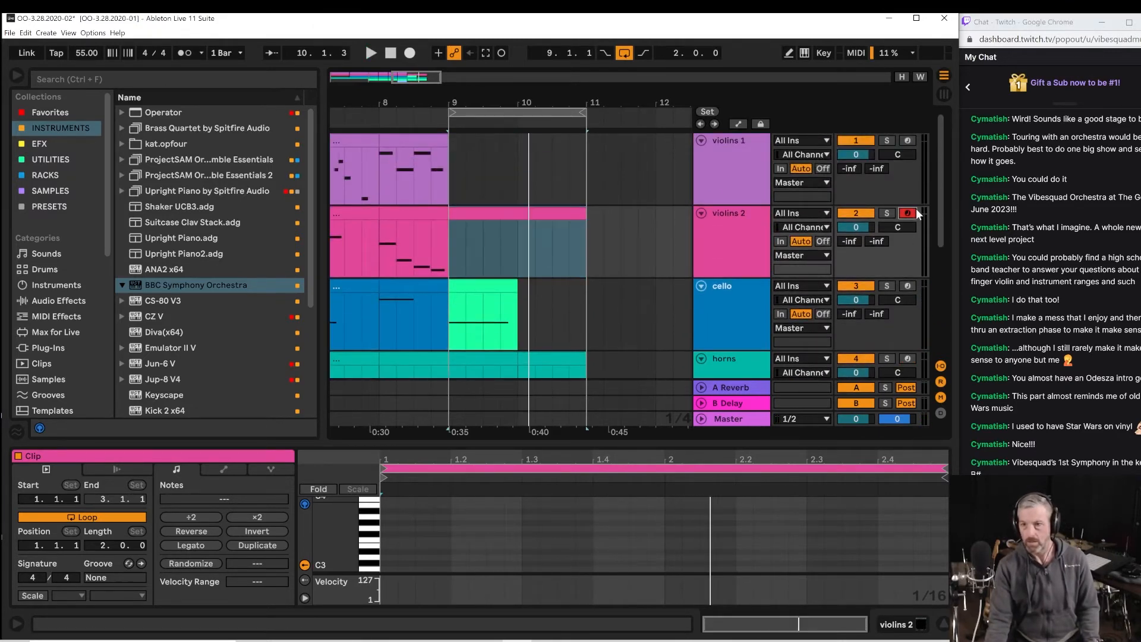
key("space")
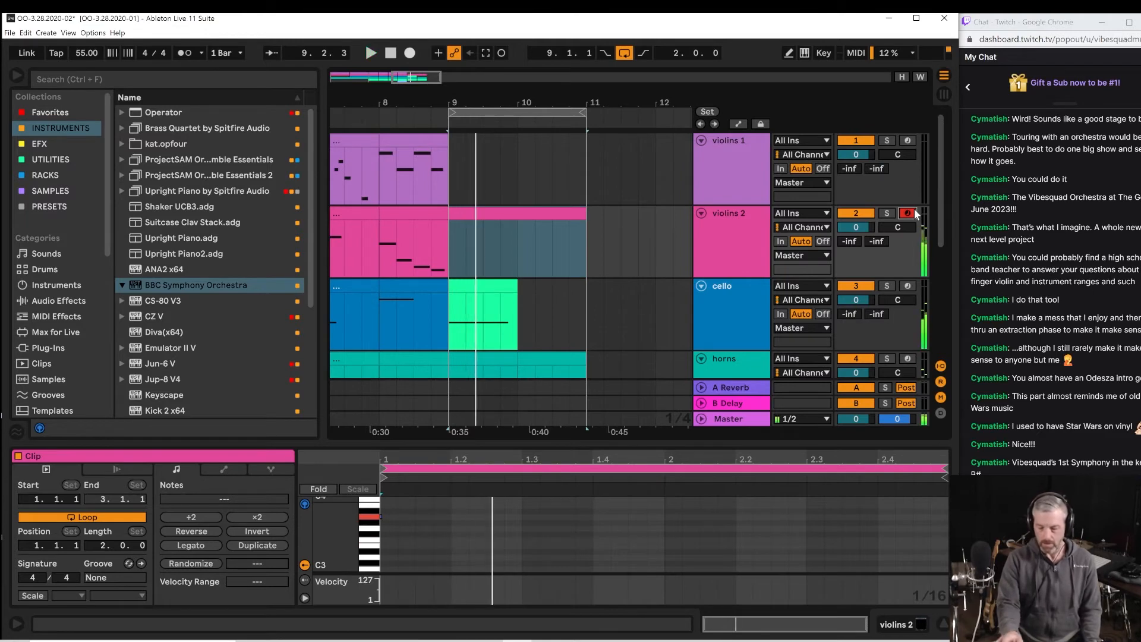
key("space")
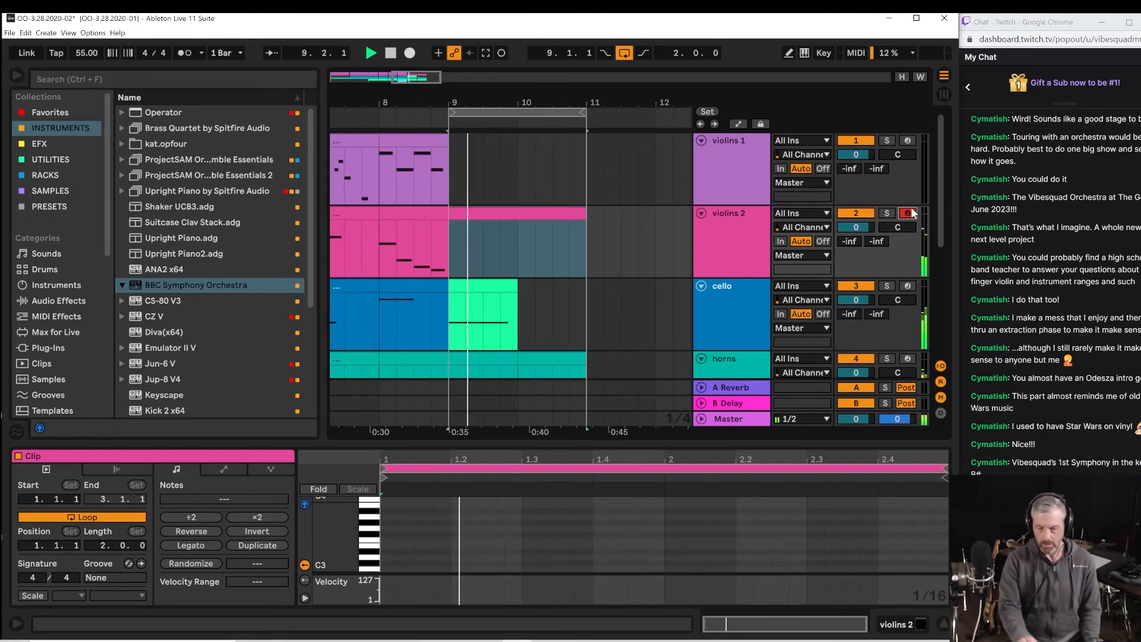
key("space")
left_click(365, 319)
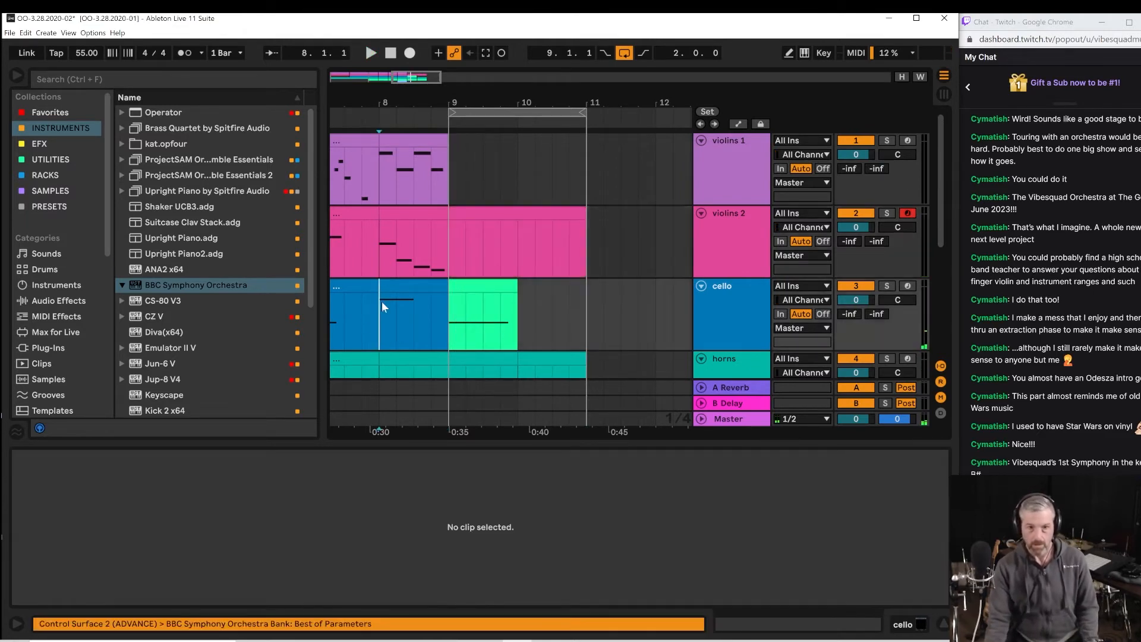
key("space")
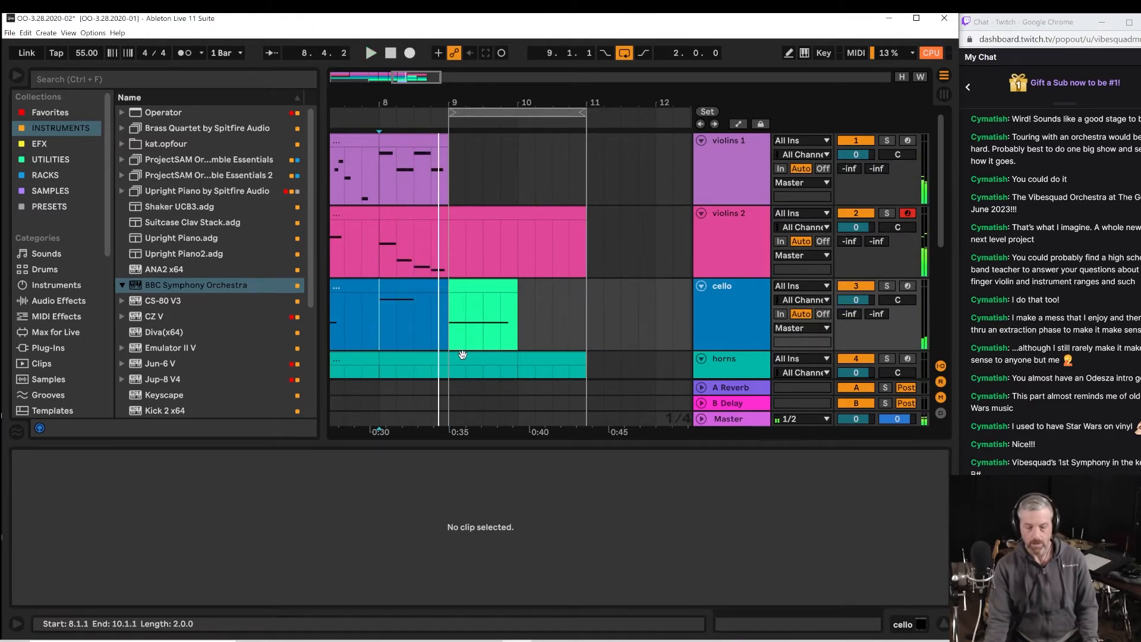
Step-enter held A2 and A3 notes from 1.1.1 to 1.3.1 in the empty violins 2 clip at bar 9.
key("space")
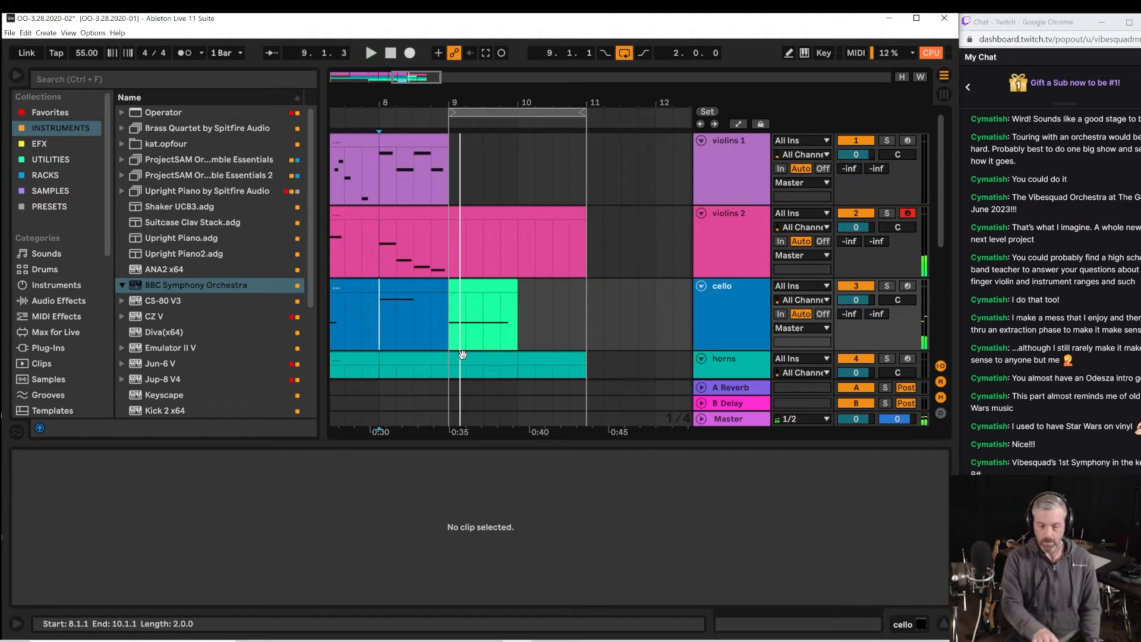
key("space")
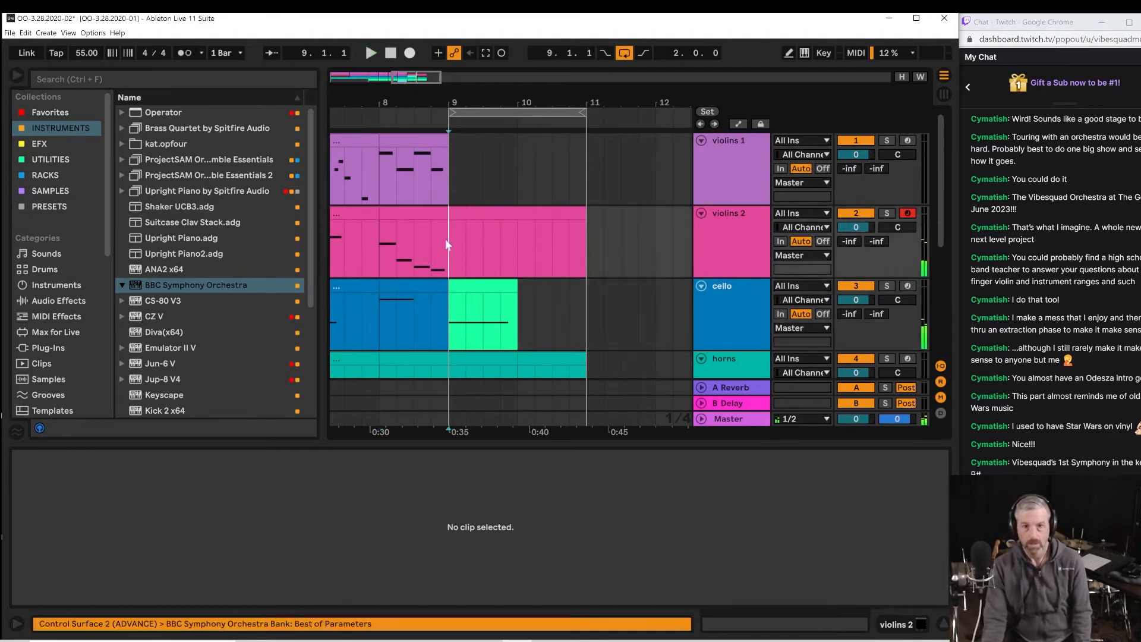
left_click(456, 216)
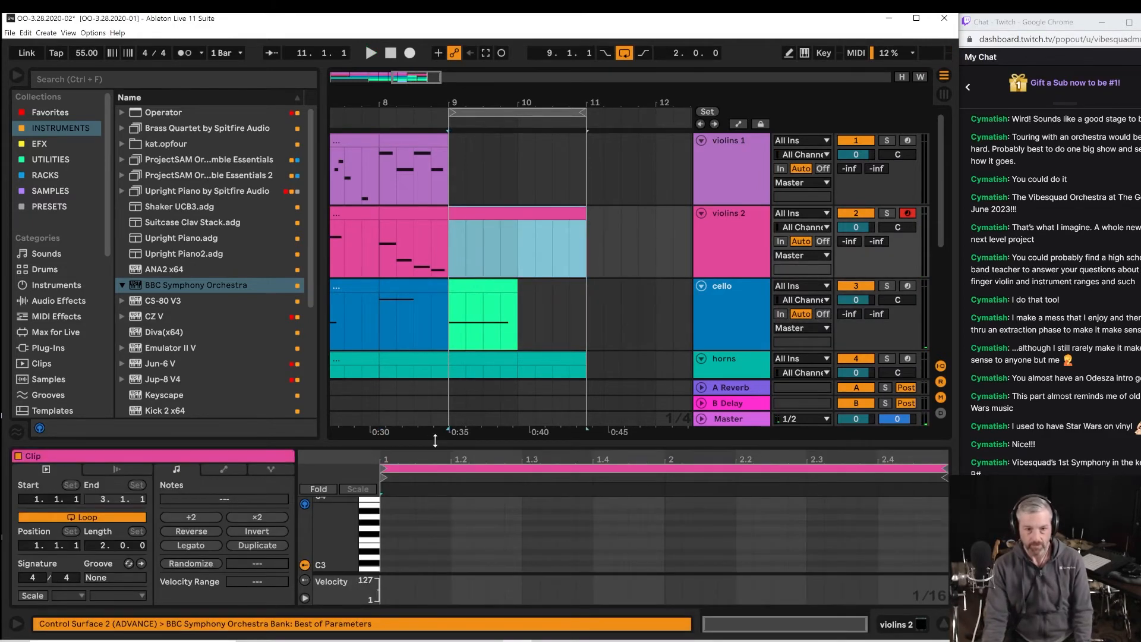
left_click_drag(435, 440, 437, 274)
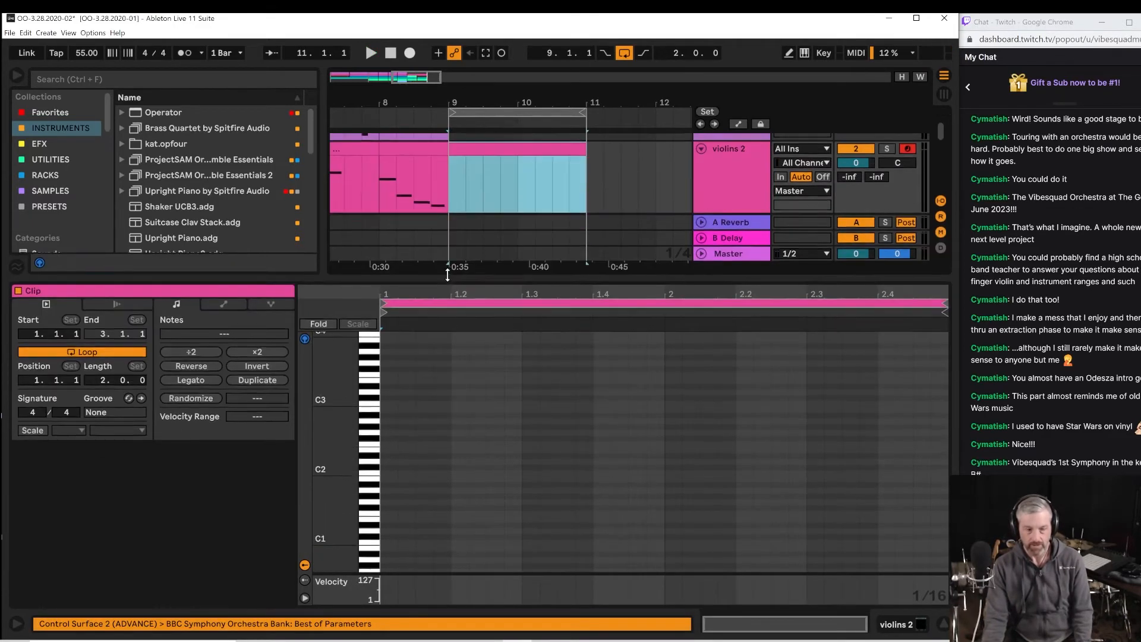
left_click(380, 428)
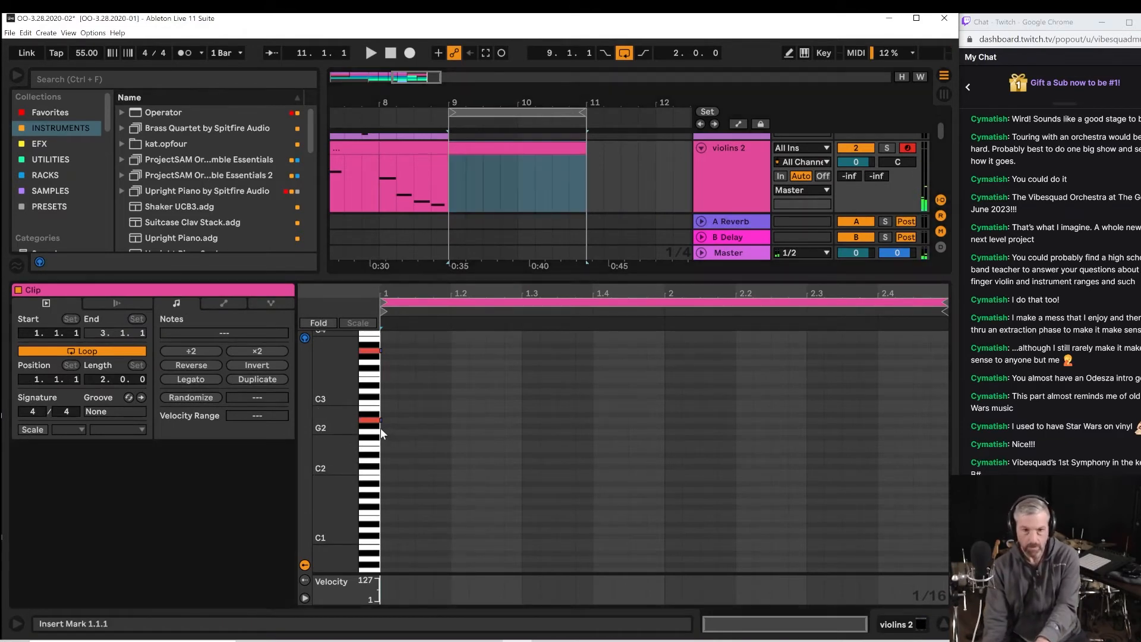
key("Right")
key("Right")
key("Right")
key("Right")
key("Right")
key("Right")
key("Right")
key("Right")
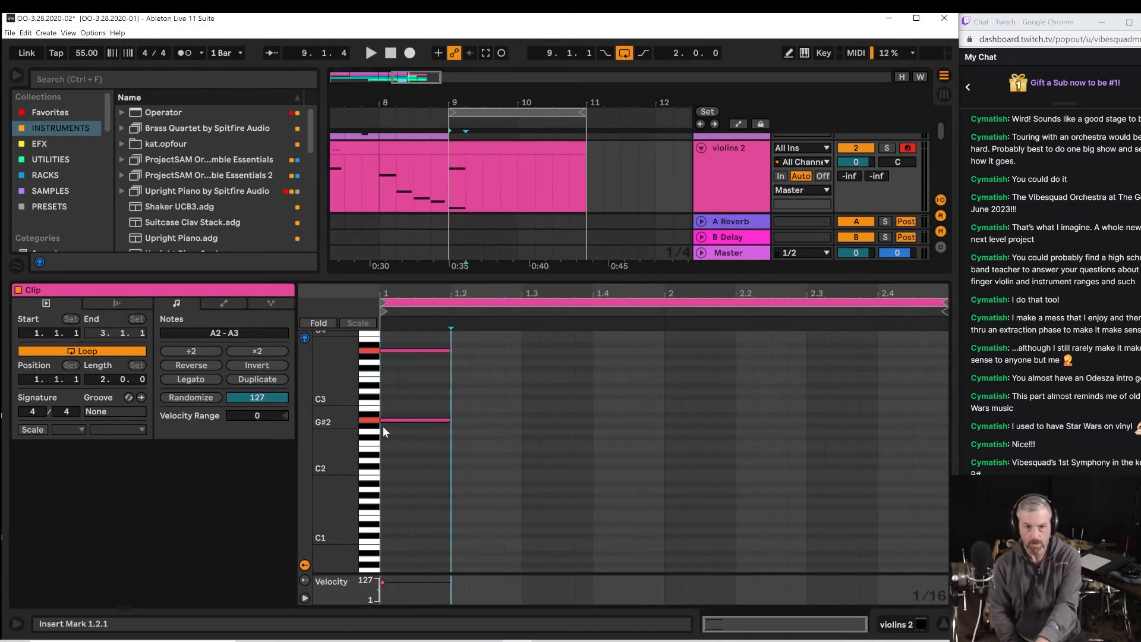
Play the arrangement from bar 8 to check the new violins 2 notes against the cello and horns, and reopen their clip.
key("space")
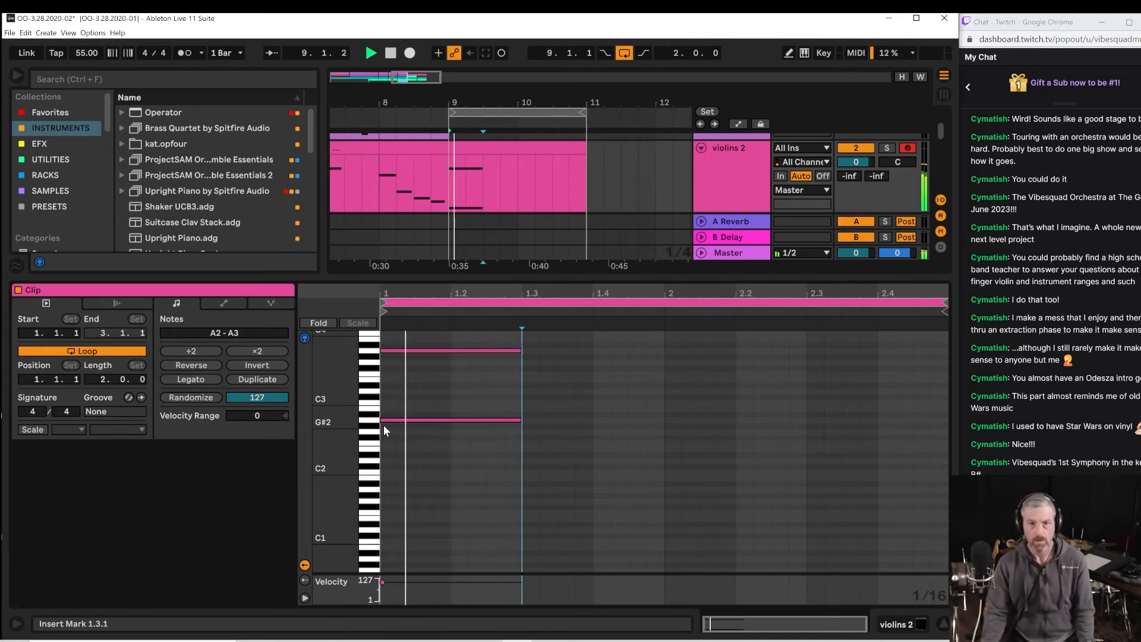
left_click(380, 202)
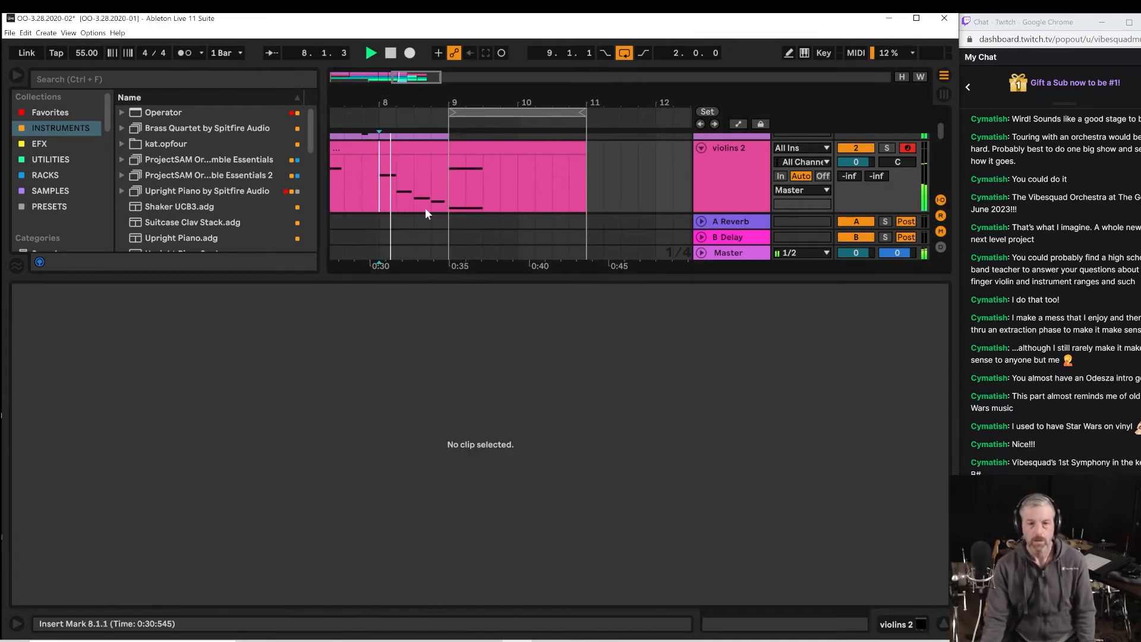
scroll(562, 148, "up", 2)
scroll(530, 208, "down", 2)
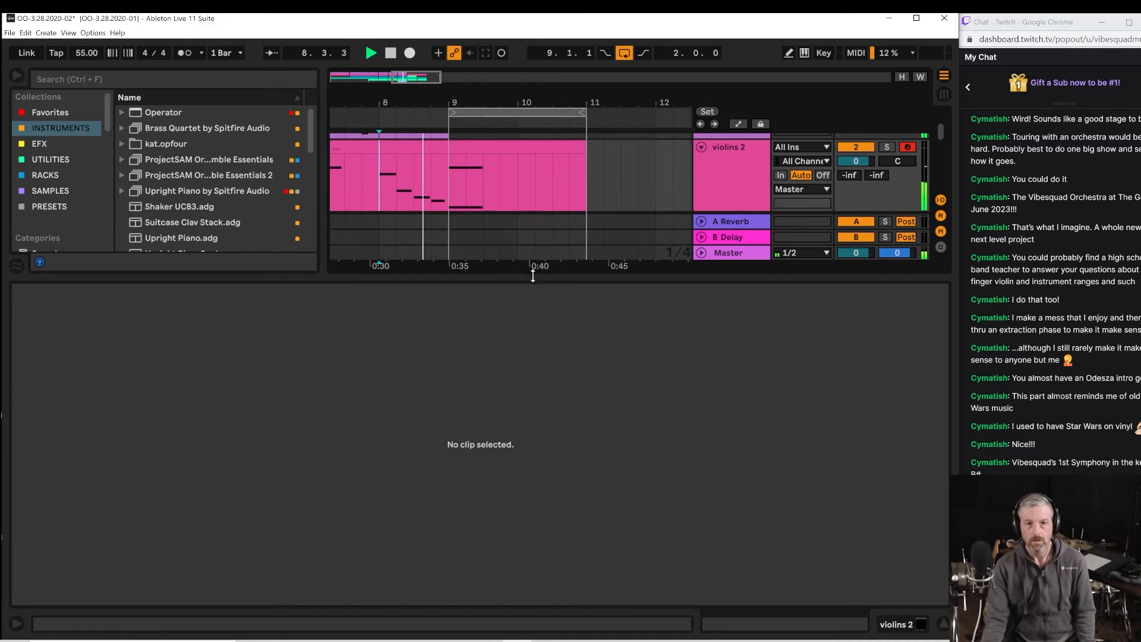
left_click_drag(532, 275, 531, 471)
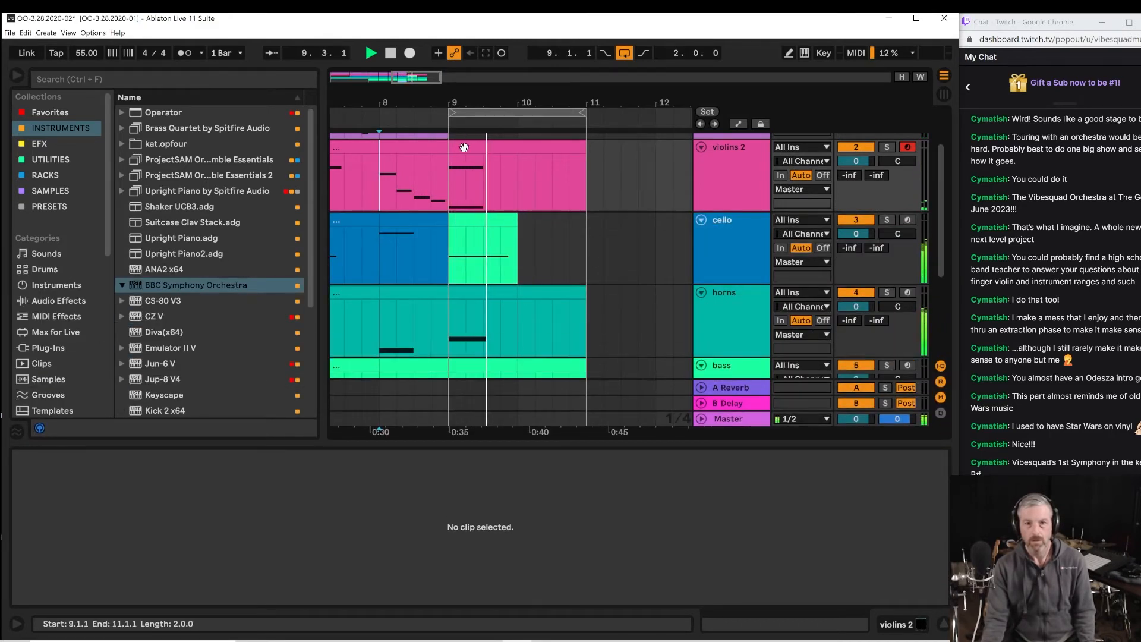
left_click(464, 171)
key("space")
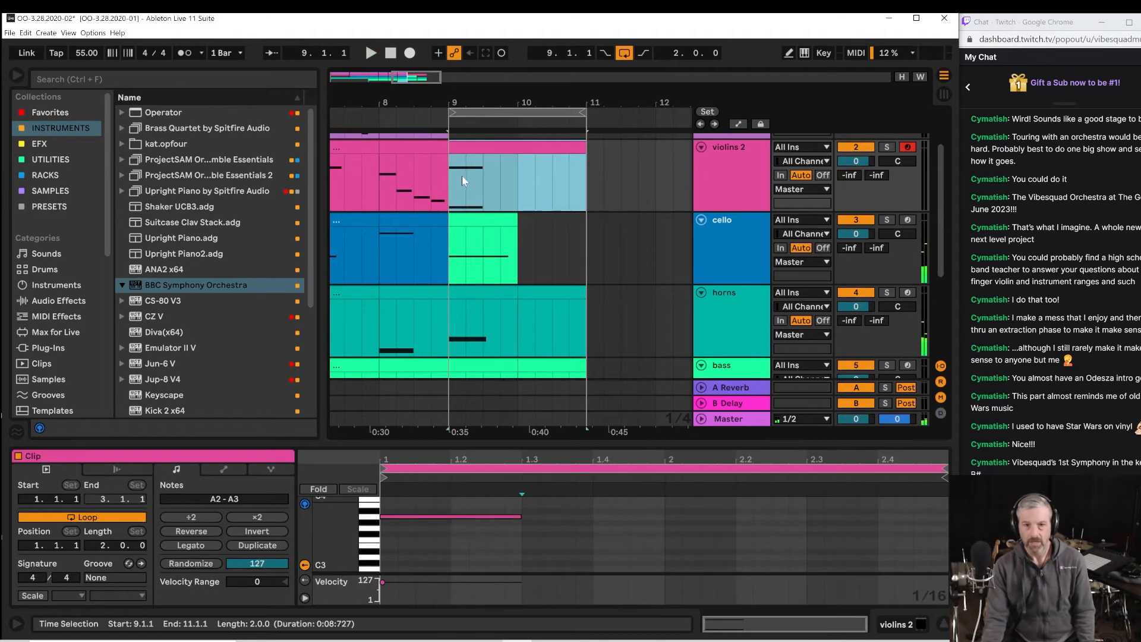
left_click(516, 551)
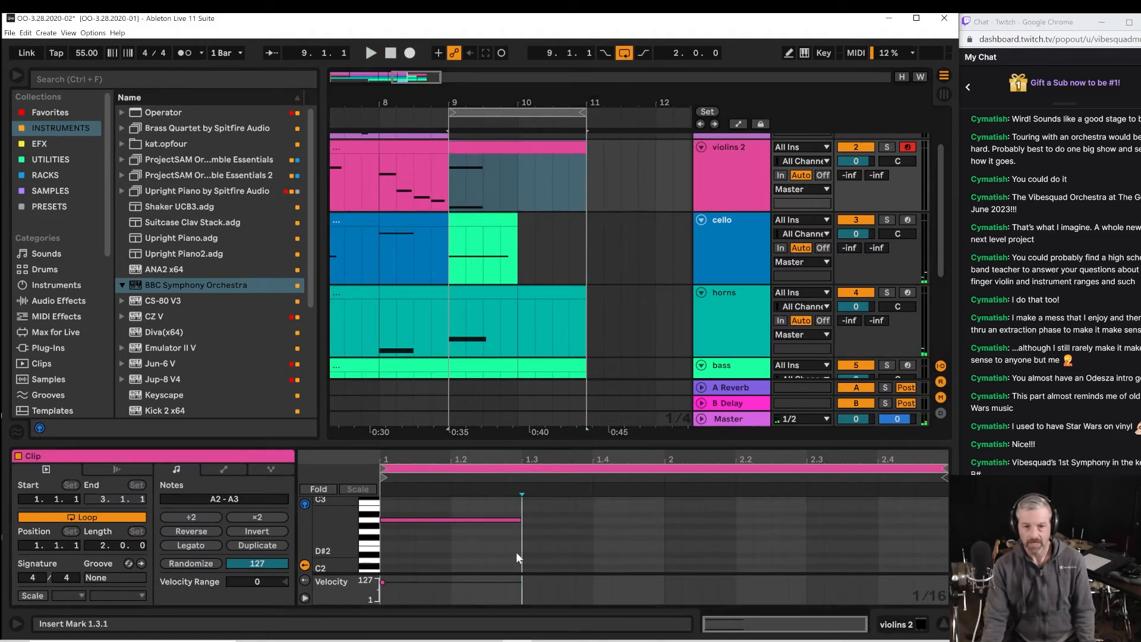
Insert a new MIDI track directly below the violins 2 track.
left_click(725, 178)
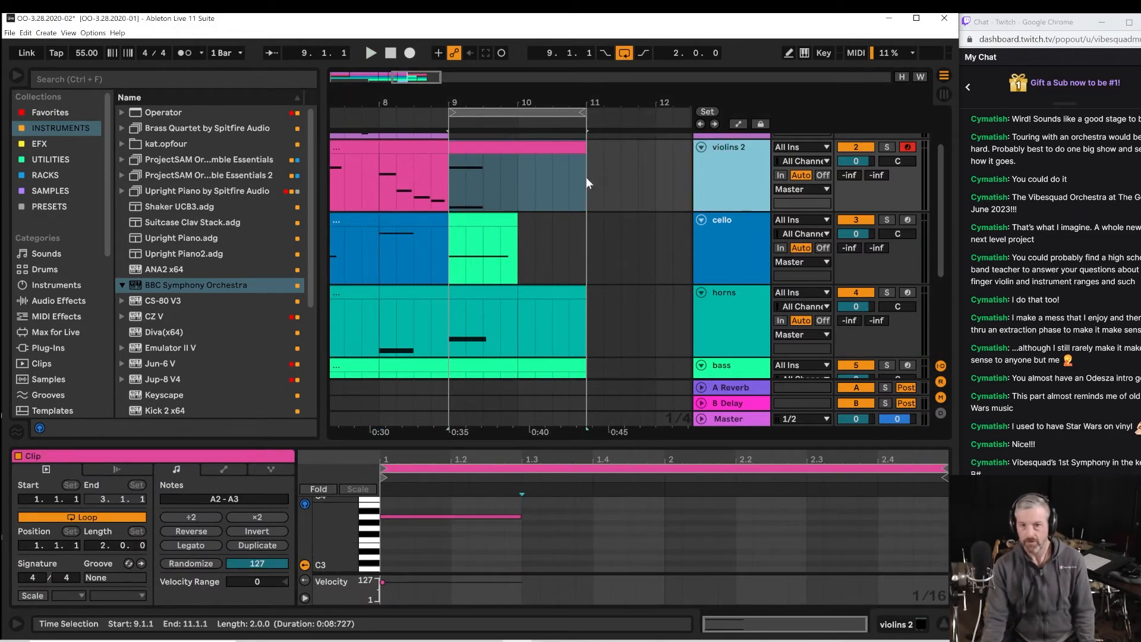
right_click(730, 179)
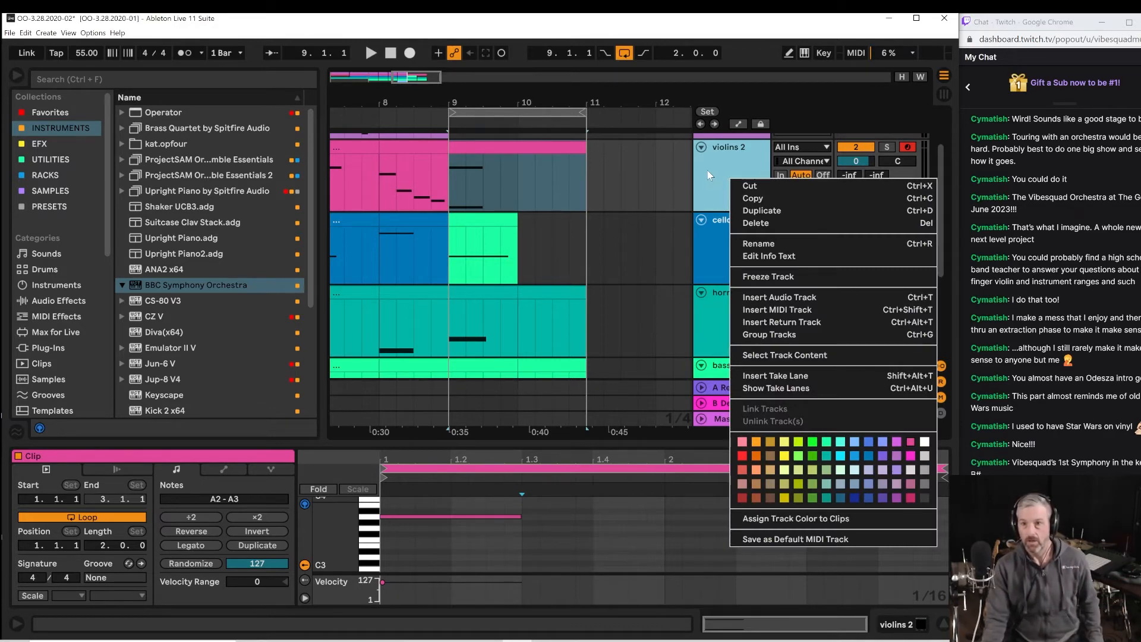
left_click(709, 175)
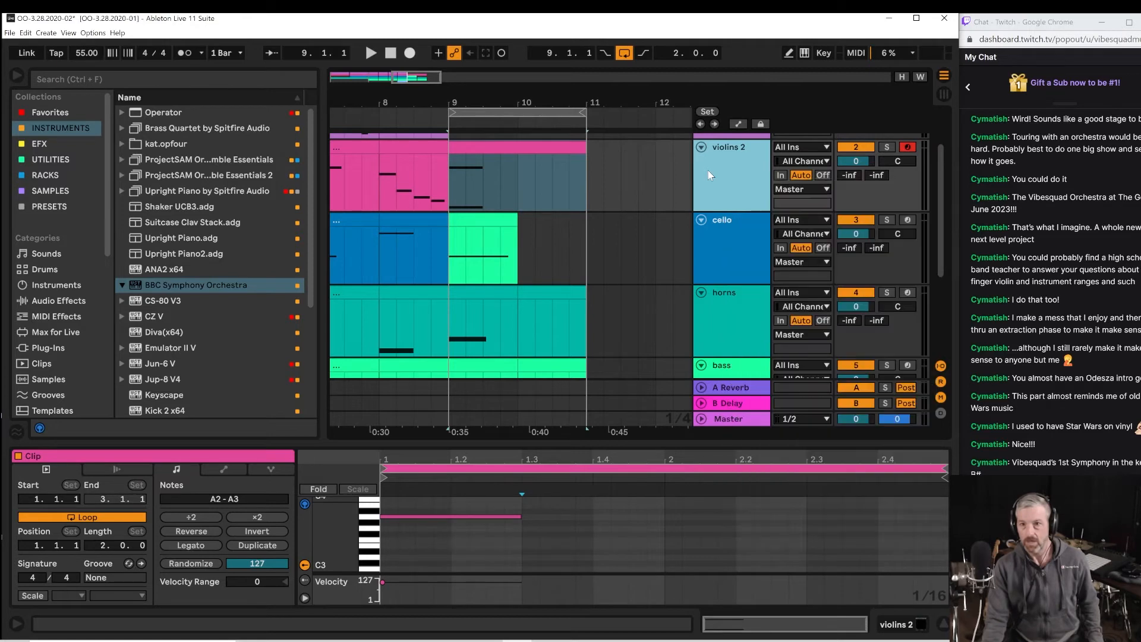
right_click(709, 171)
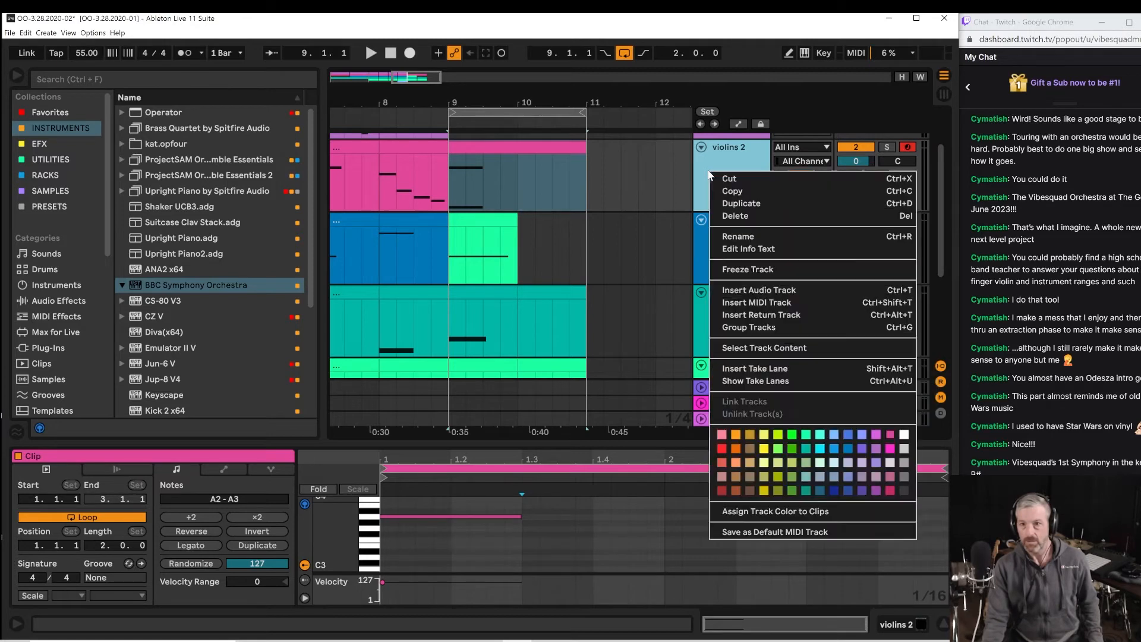
left_click(735, 304)
left_click(736, 195)
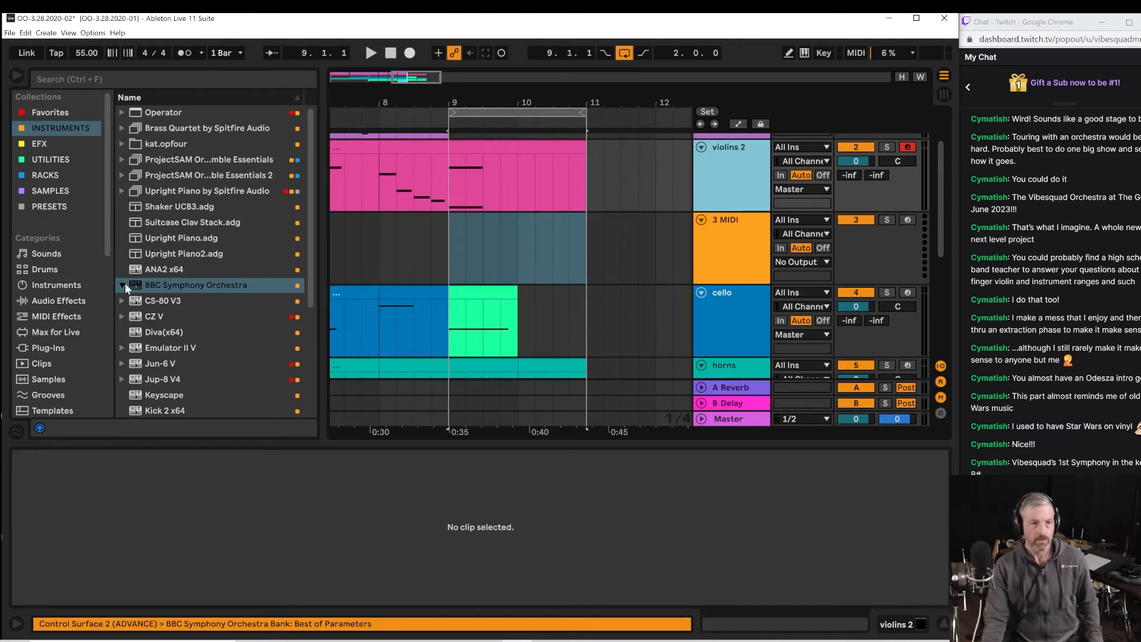
Load BBC Symphony Orchestra onto the new MIDI track and set the instrument's mode to Discover.
left_click_drag(124, 283, 372, 251)
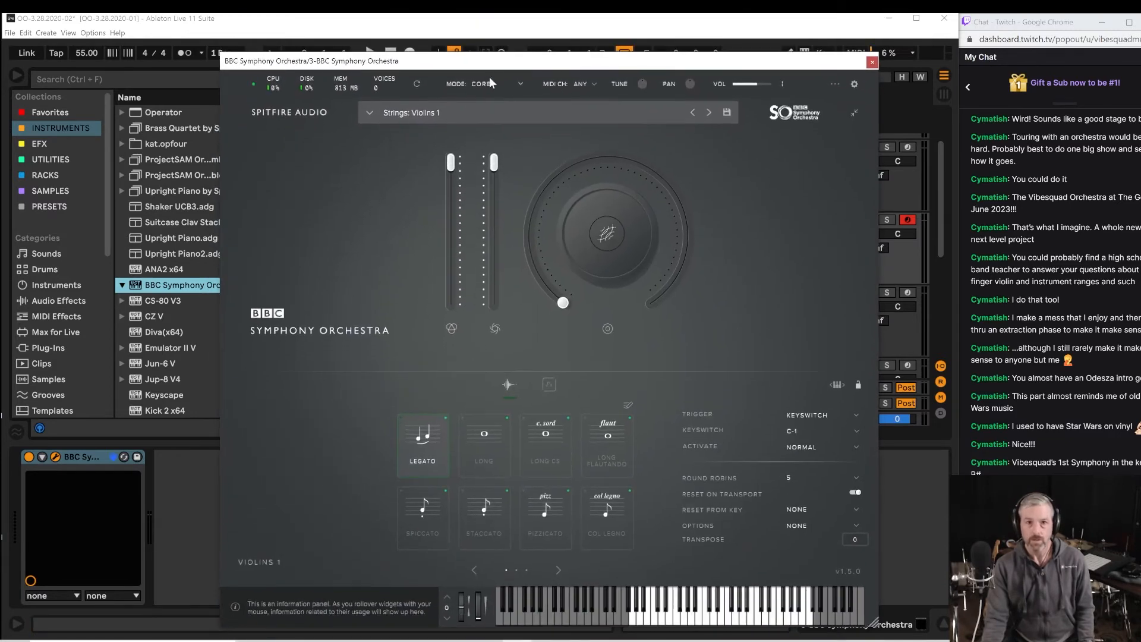
left_click(484, 82)
left_click(485, 114)
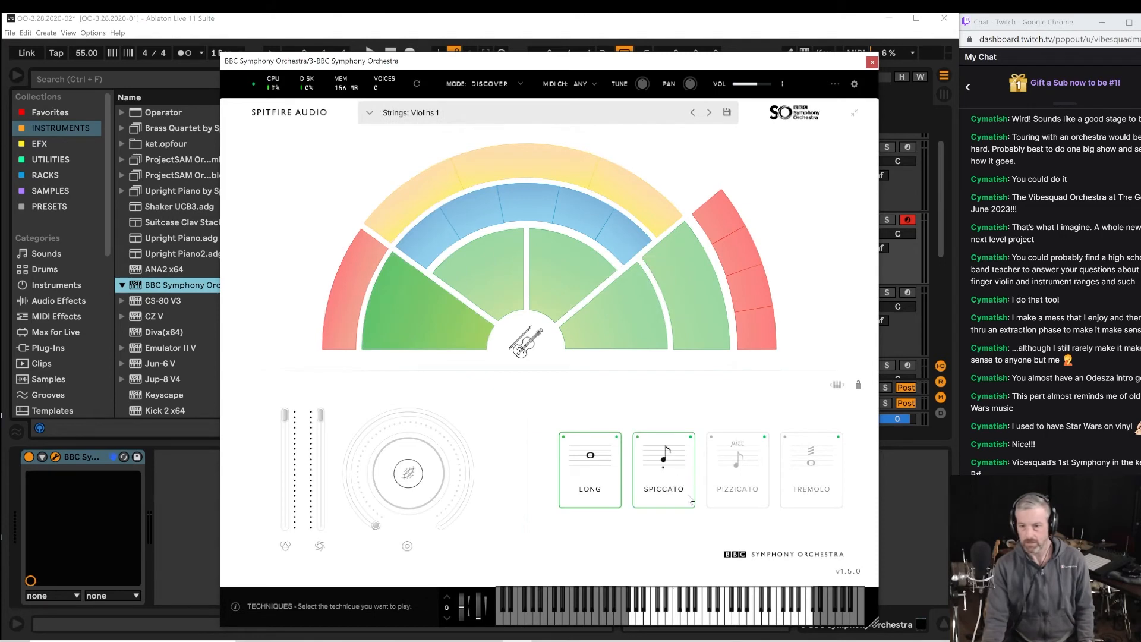
Audition other Violins 1 playing techniques, including Pizzicato and Tremolo, set the technique to Long and close the instrument window.
left_click(652, 497)
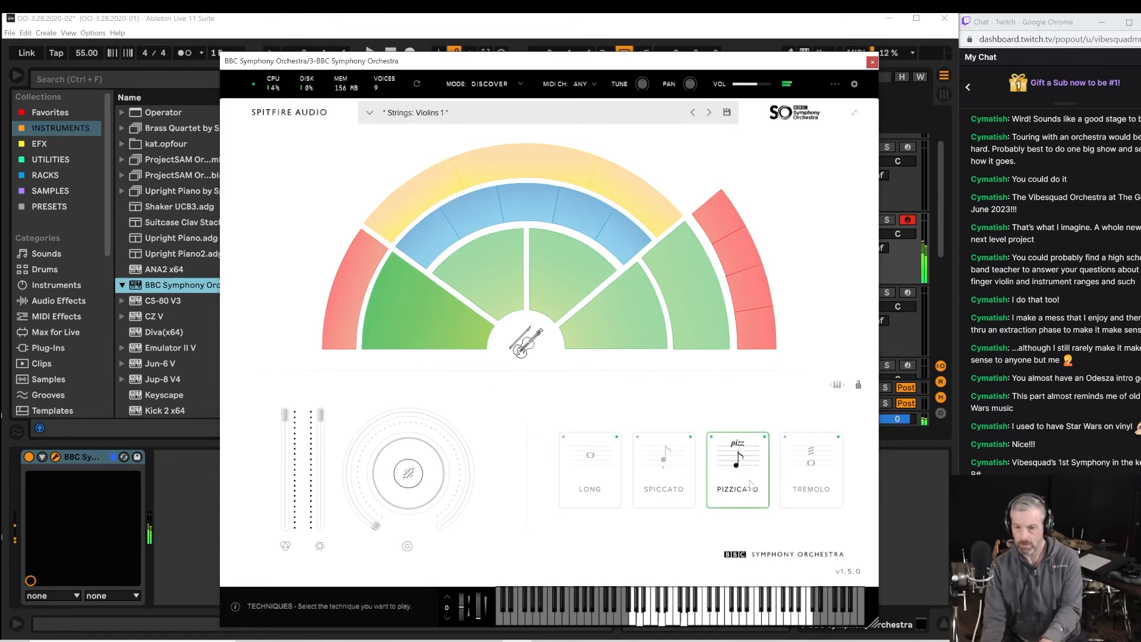
left_click(792, 486)
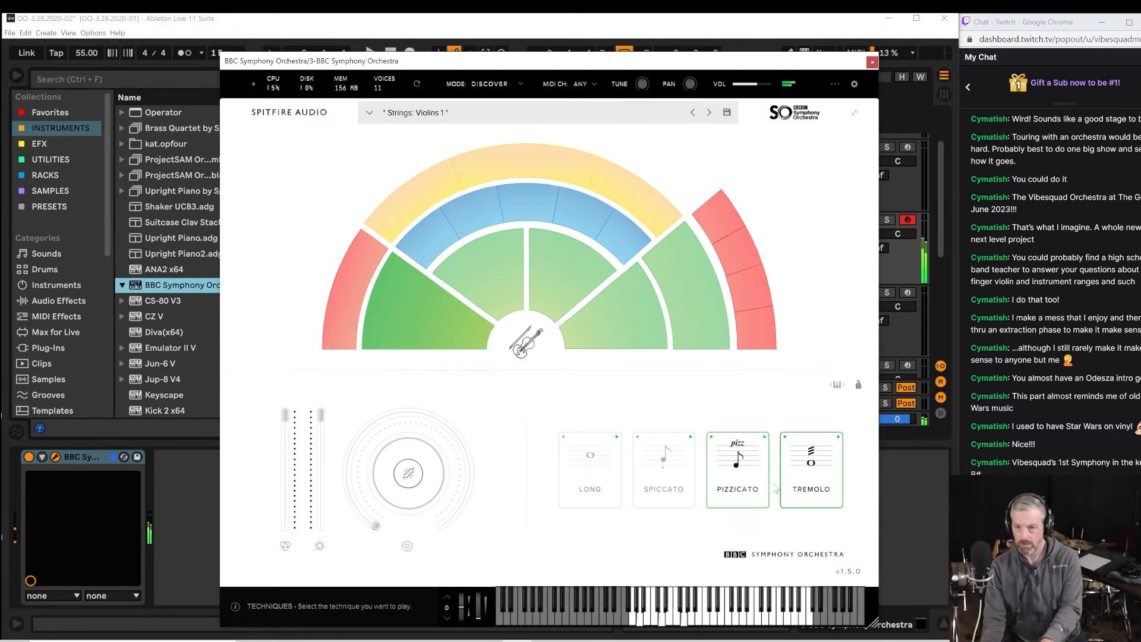
left_click(600, 487)
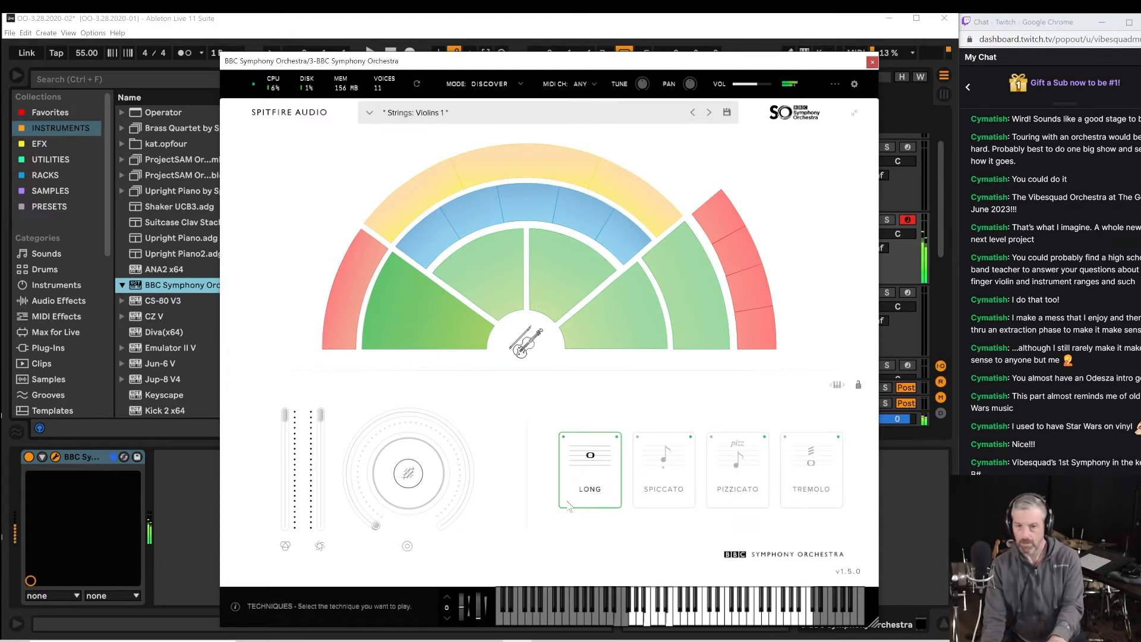
left_click(871, 63)
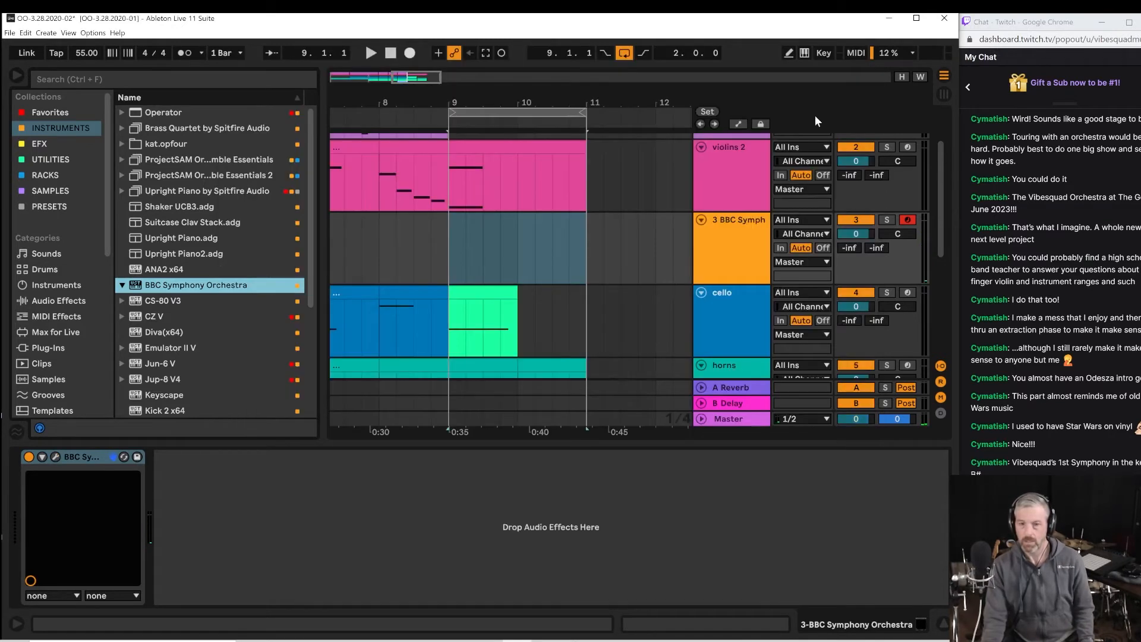
Move the two-bar clip at bar 9 from violins 2 to the new BBC Symphony Orchestra track and audition it with the track disarmed.
left_click(450, 187)
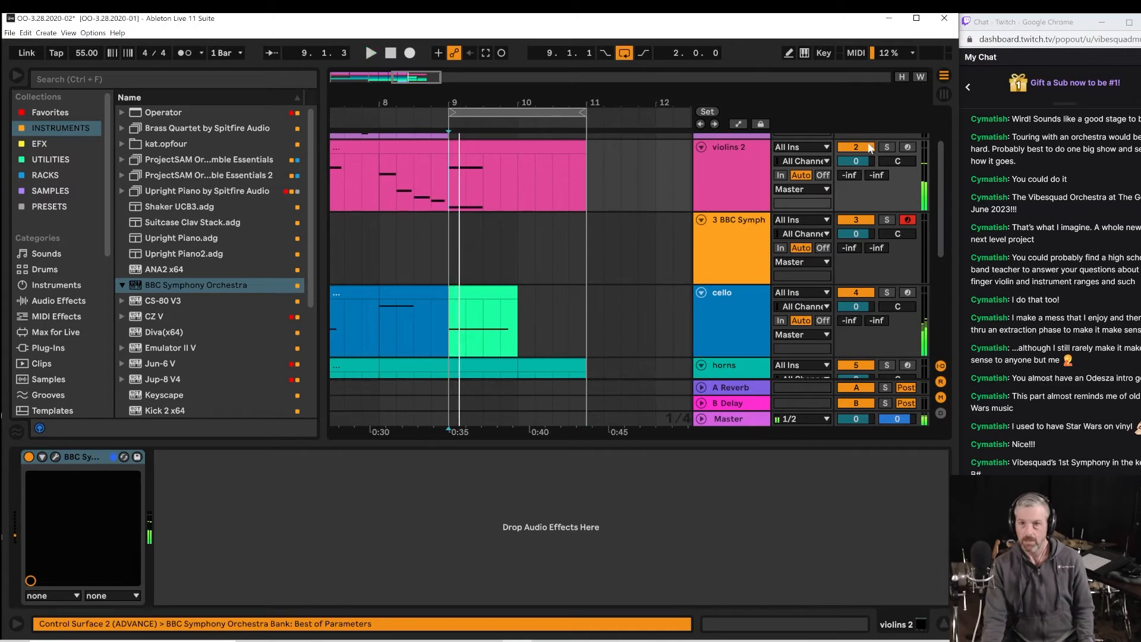
left_click(886, 148)
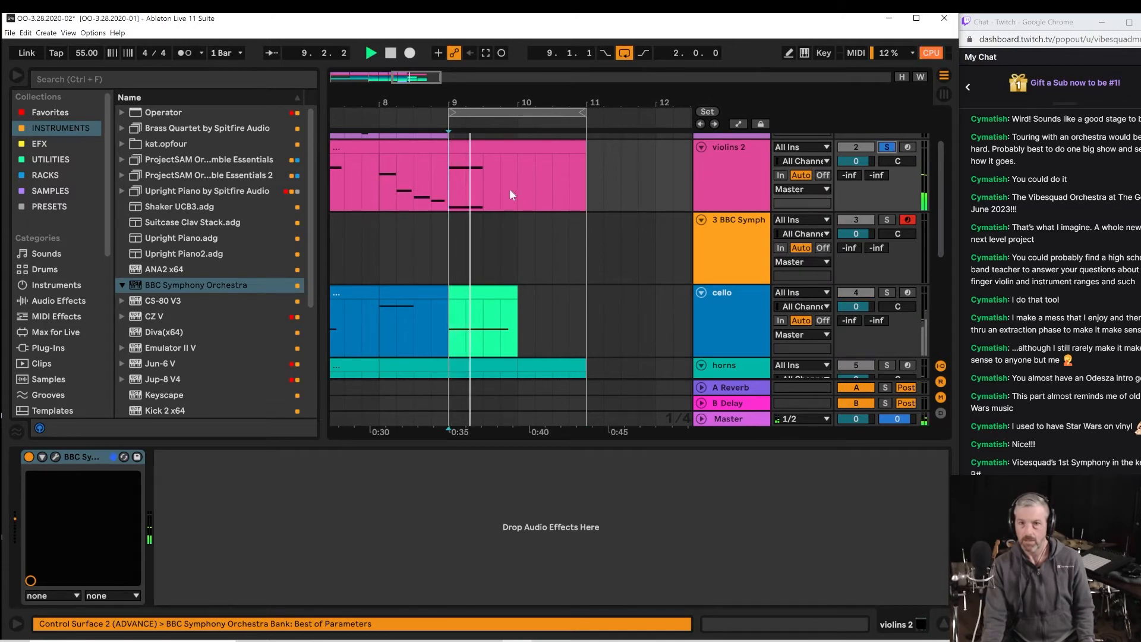
left_click_drag(488, 148, 484, 240)
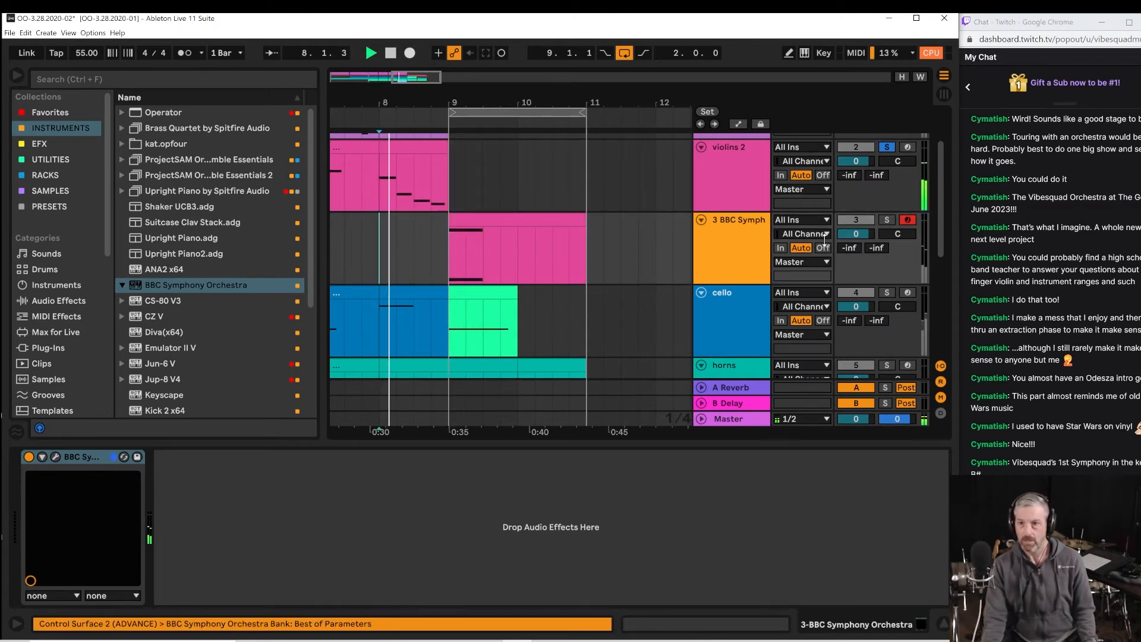
left_click(906, 220)
left_click(882, 148)
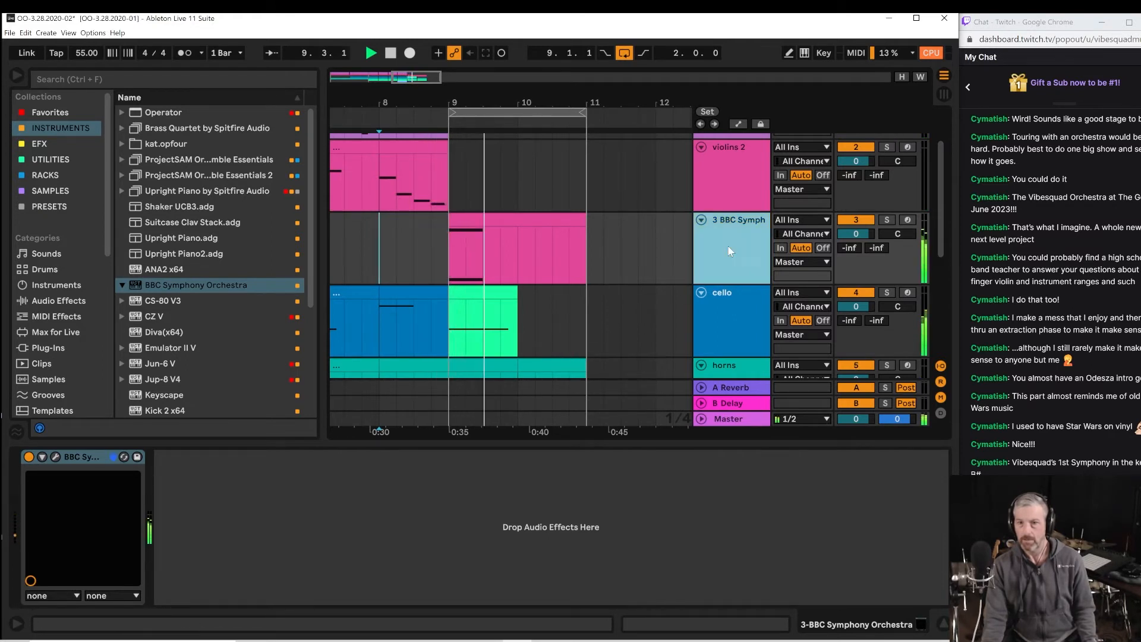
key("space")
Set the velocity of the A3 note in the moved clip to 64 and play it back.
left_click(525, 222)
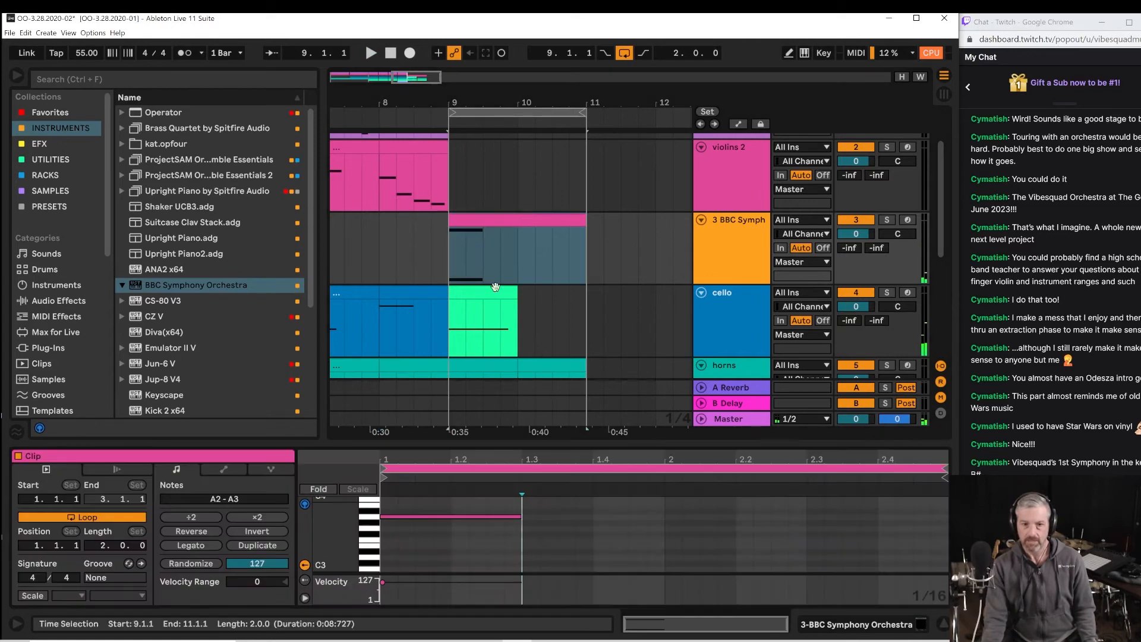
left_click_drag(380, 584, 380, 589)
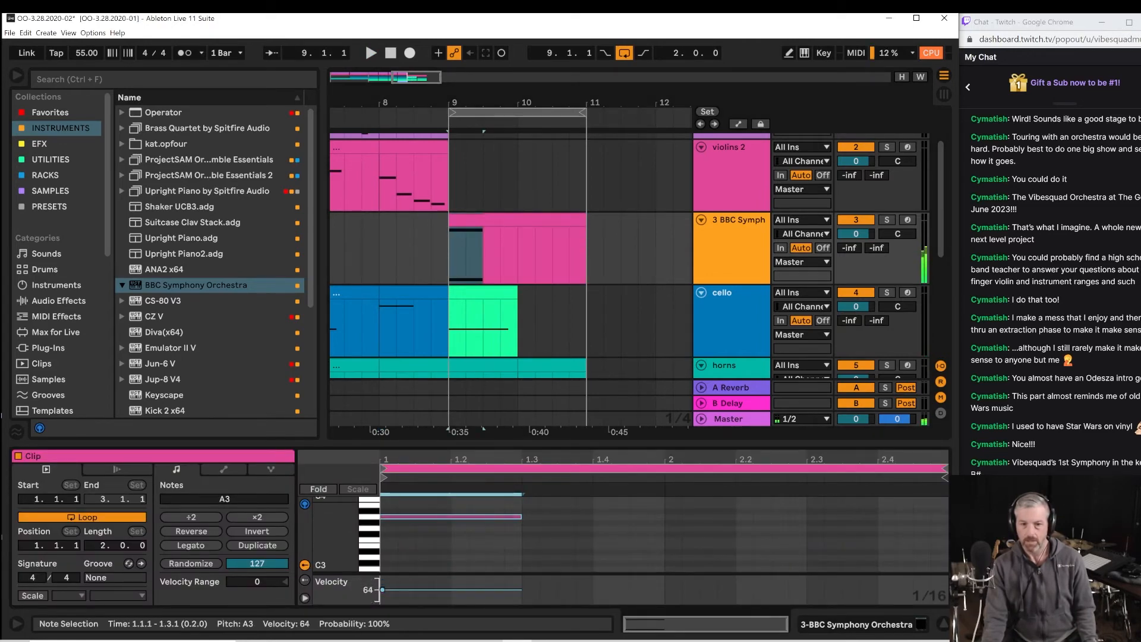
key("space")
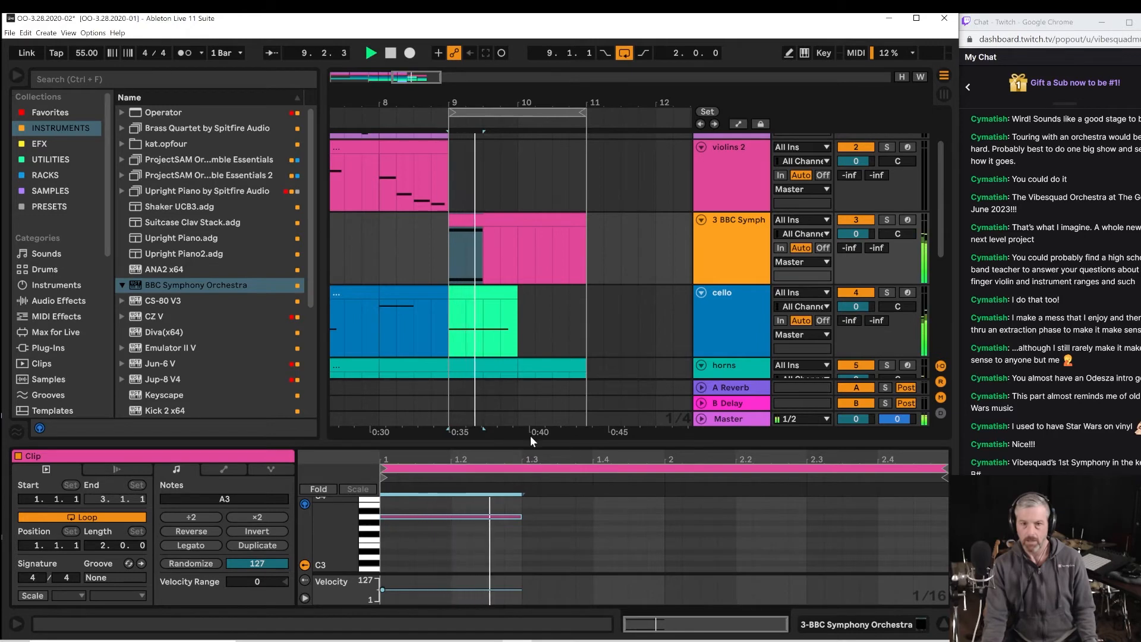
key("space")
Insert a new MIDI track between violins 1 and violins 2.
left_click(736, 172)
scroll(462, 233, "up", 1)
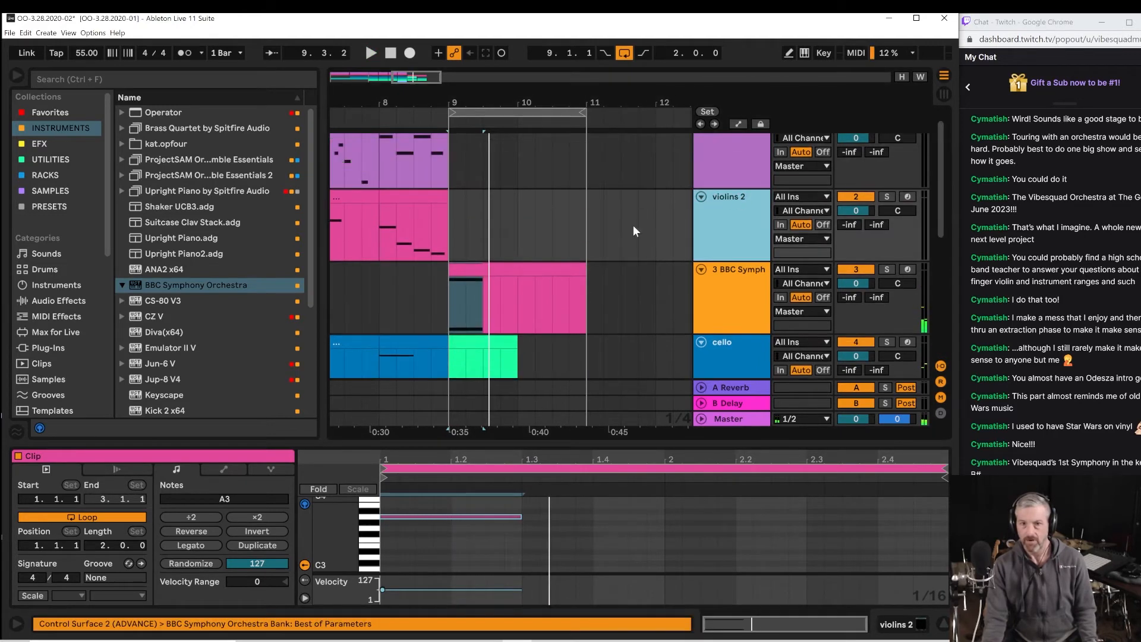
scroll(474, 227, "up", 1)
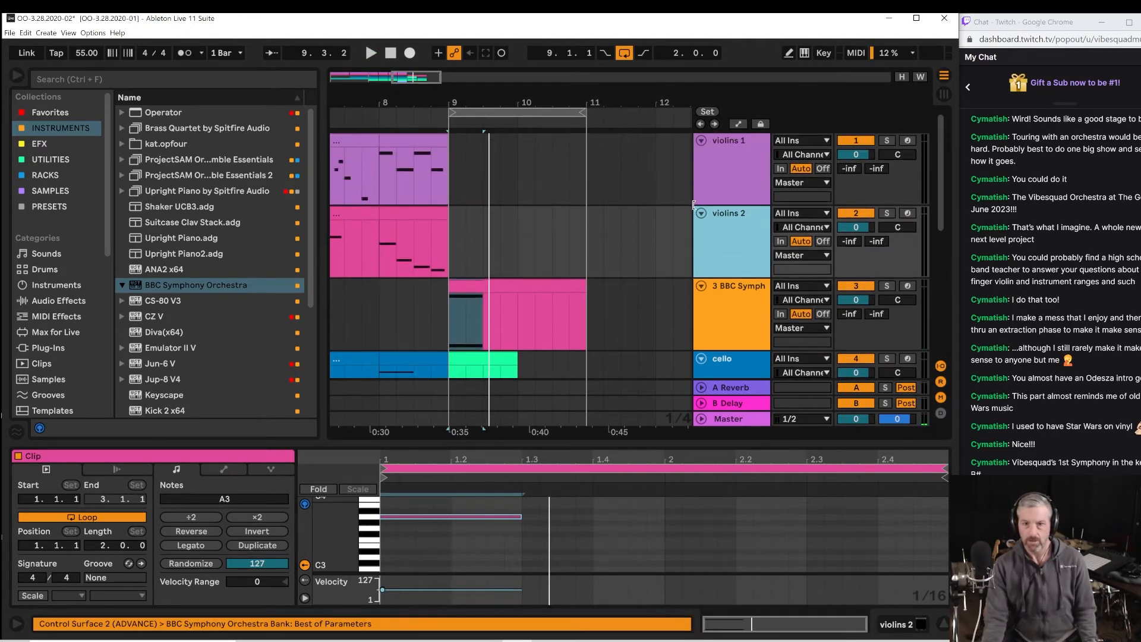
left_click(735, 168)
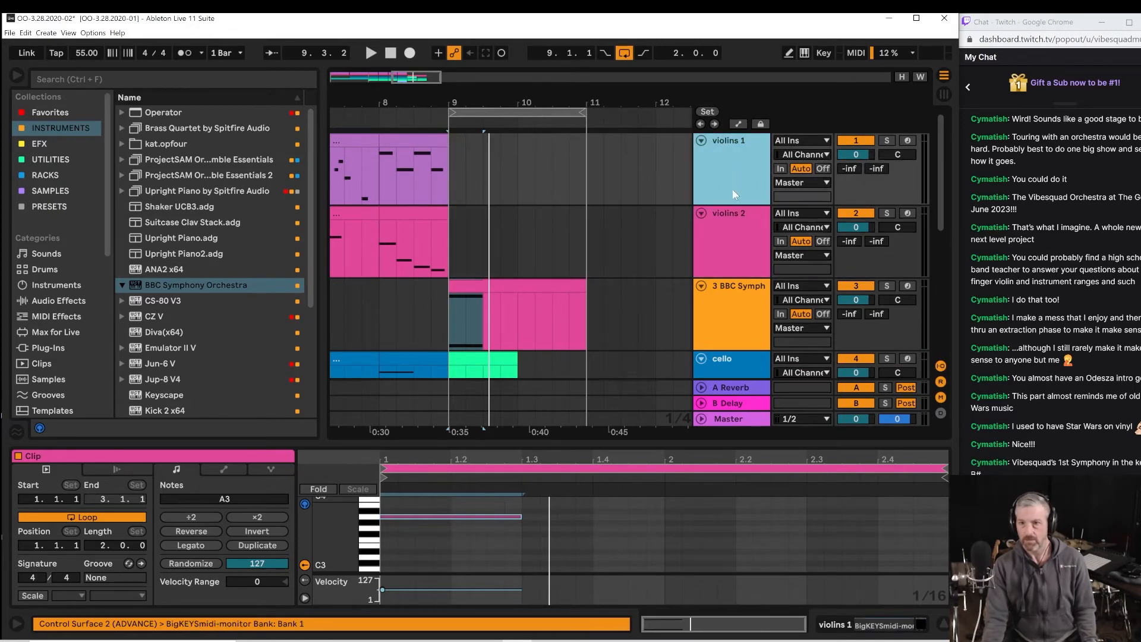
right_click(712, 180)
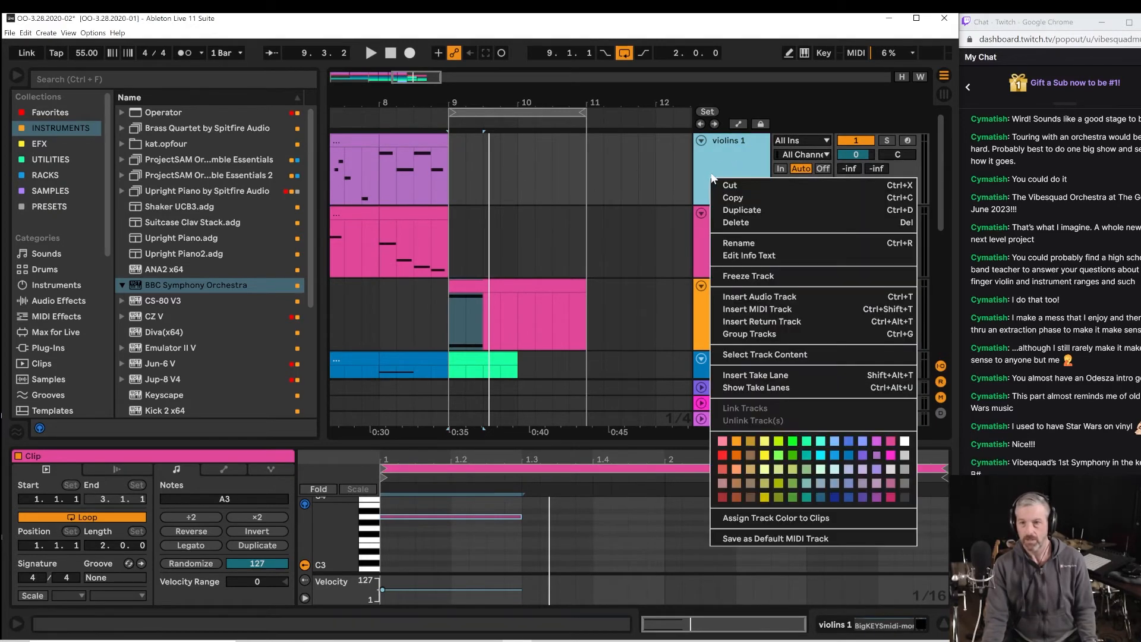
left_click(737, 309)
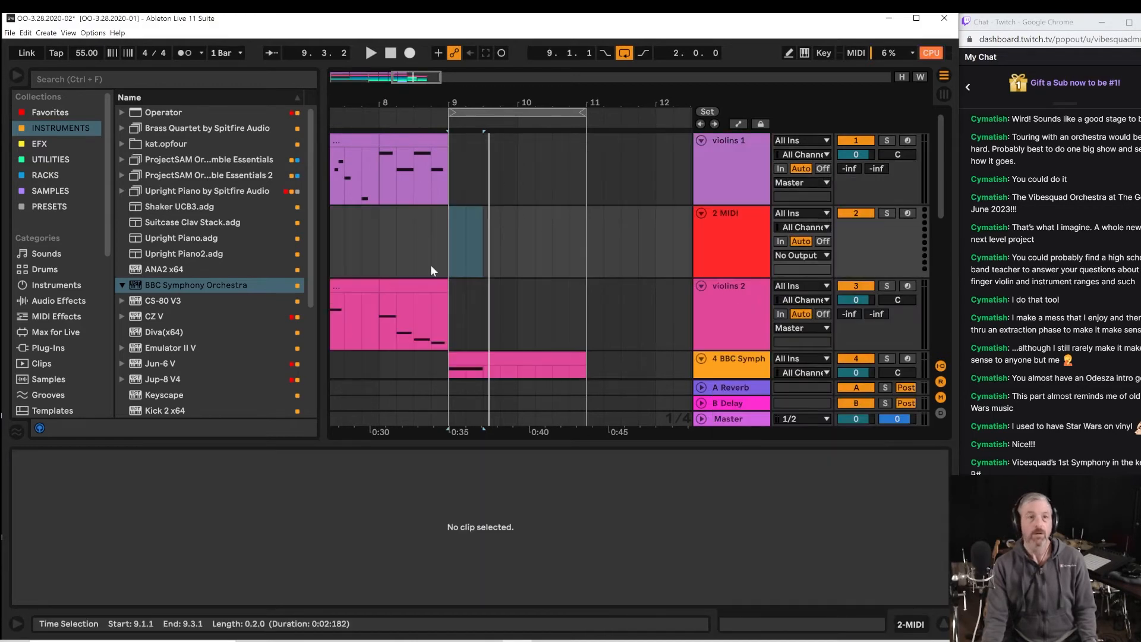
Load BBC Symphony Orchestra onto the empty MIDI track between violins 1 and violins 2 and close its instrument window.
left_click_drag(161, 289, 373, 237)
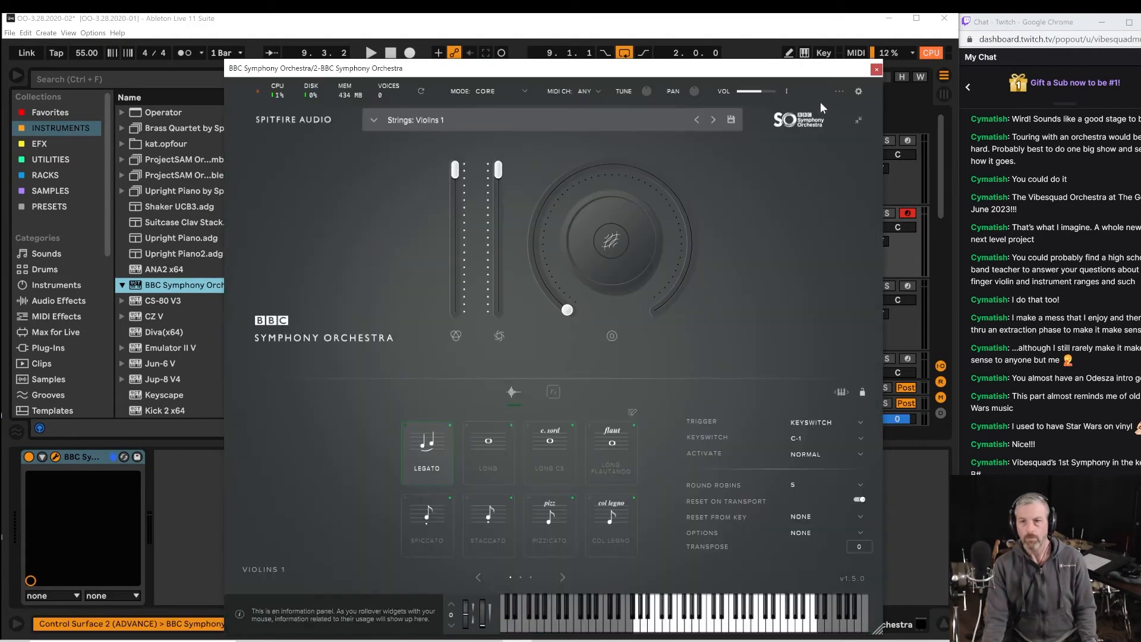
left_click(876, 70)
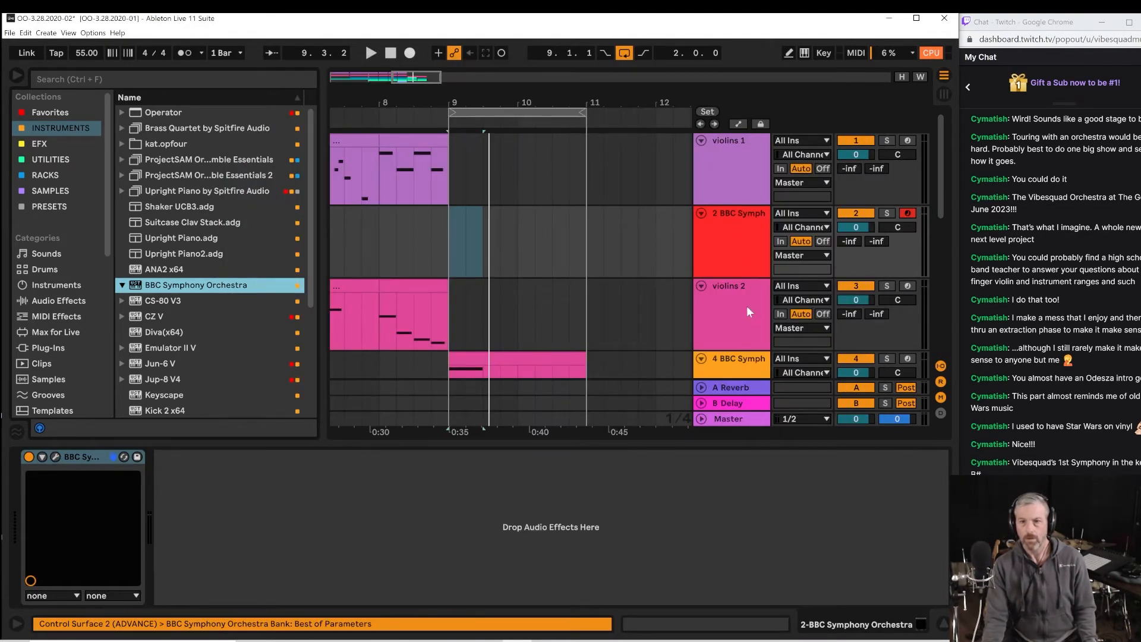
Switch the instrument on the track 4 BBC Symphony Orchestra to Strings: Violins 2 and close its window.
scroll(746, 305, "down", 4)
left_click(729, 277)
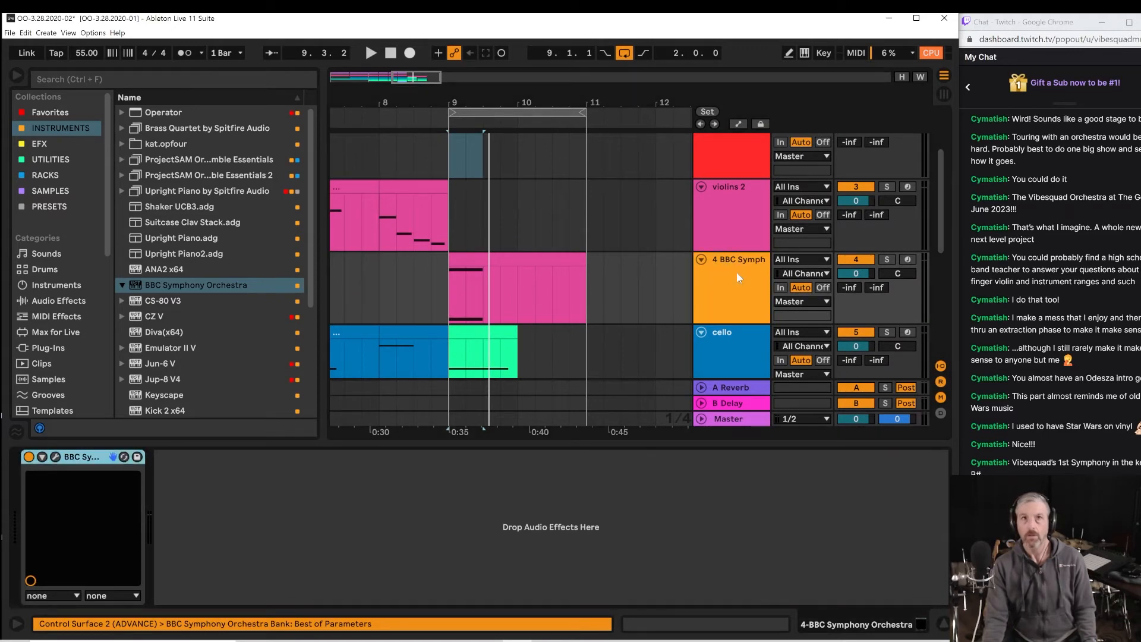
left_click(54, 456)
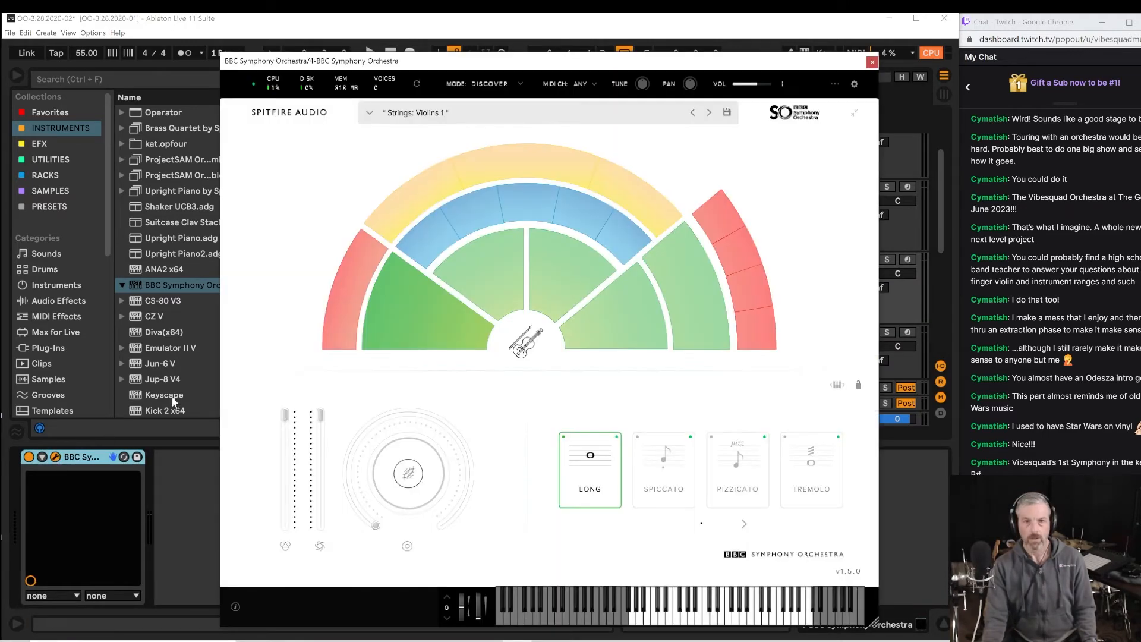
left_click(478, 278)
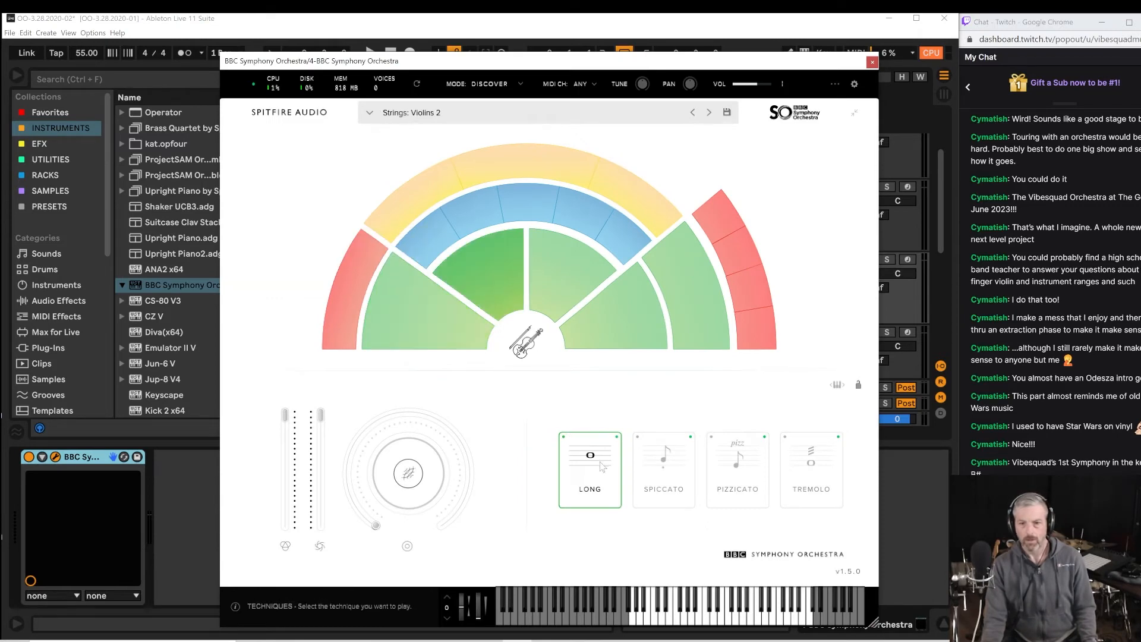
left_click(871, 62)
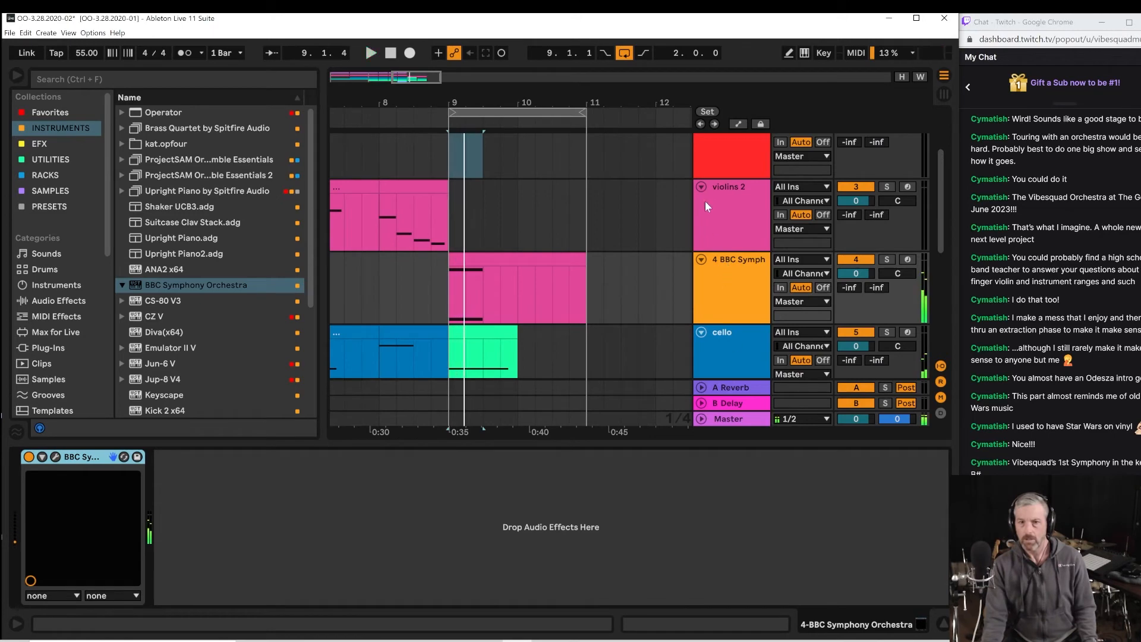
Rename the new BBC Symphony Orchestra track below violins 1 as "violin 1 ling".
scroll(706, 202, "up", 1)
left_click(729, 195)
right_click(739, 165)
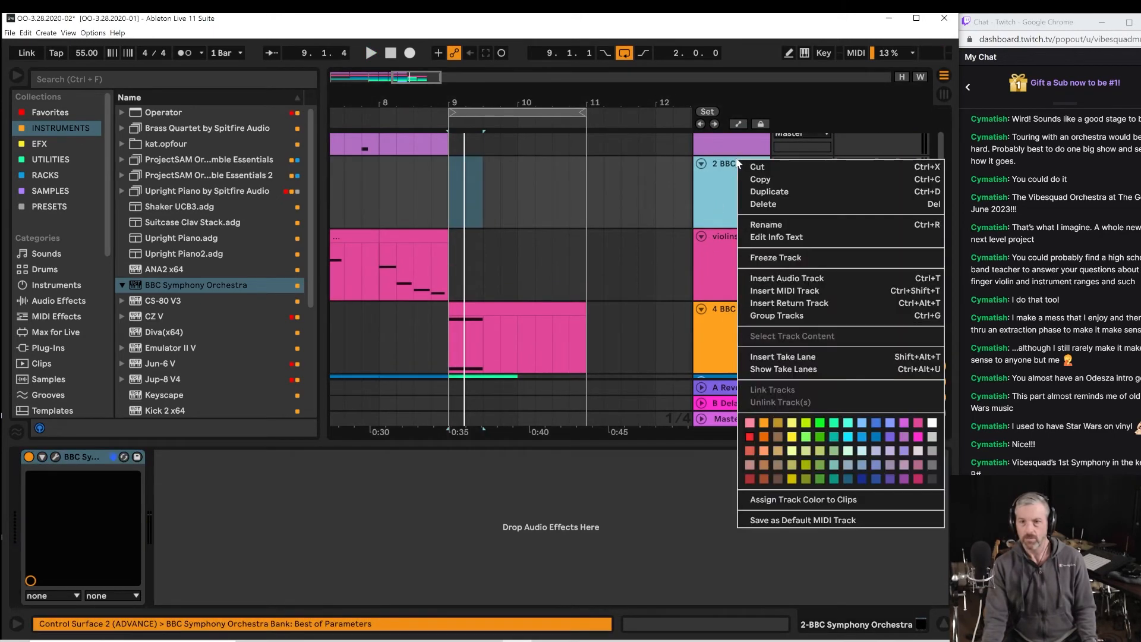
left_click(766, 224)
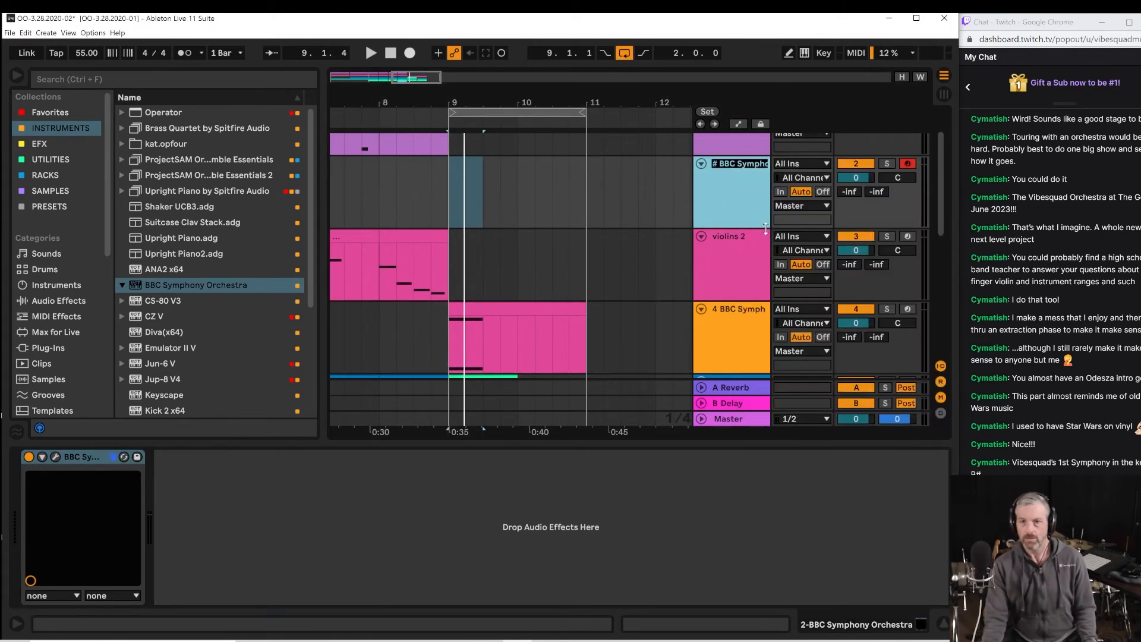
type("viol")
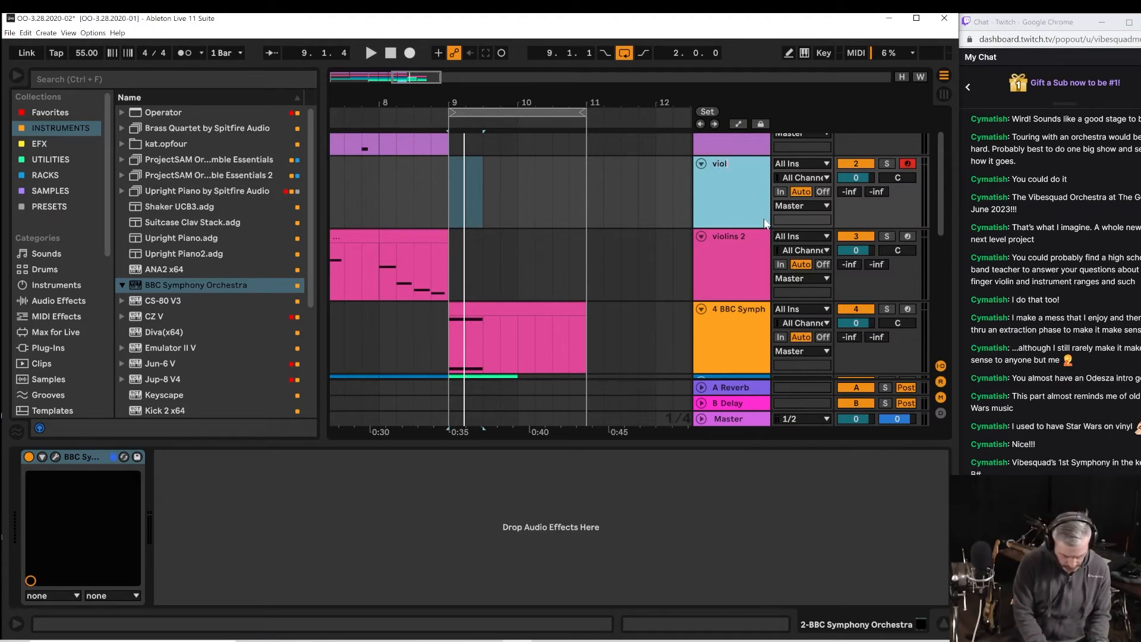
type("in 1 lin")
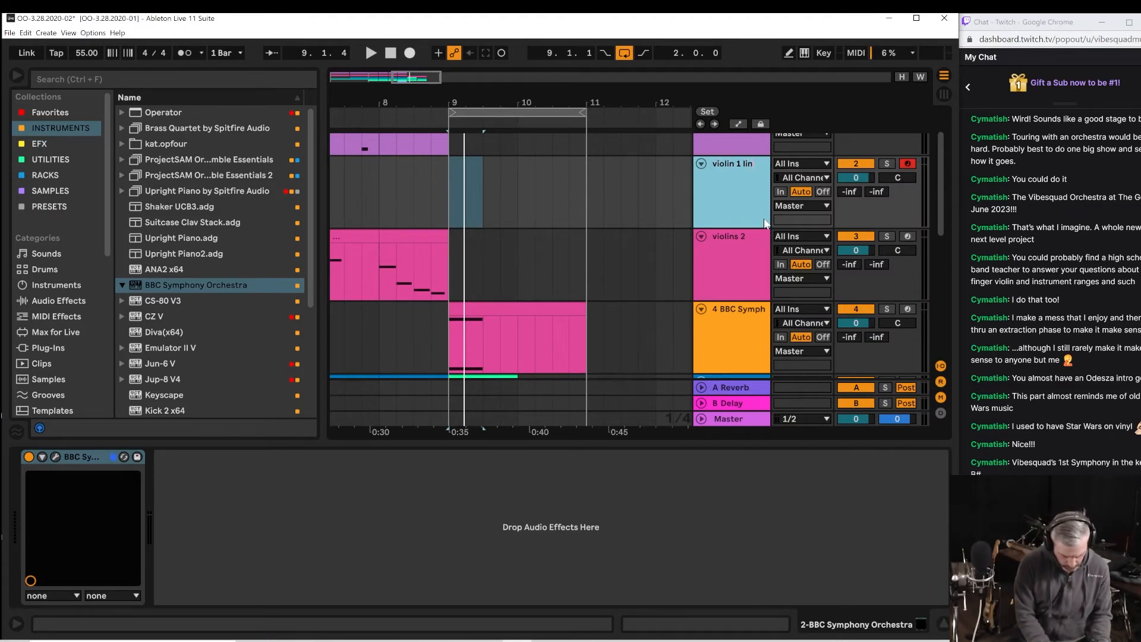
type("g")
key("Return")
Play the loop from bar 9 repeatedly, restarting it to rehearse a part on the armed violin 1 ling track.
key("space")
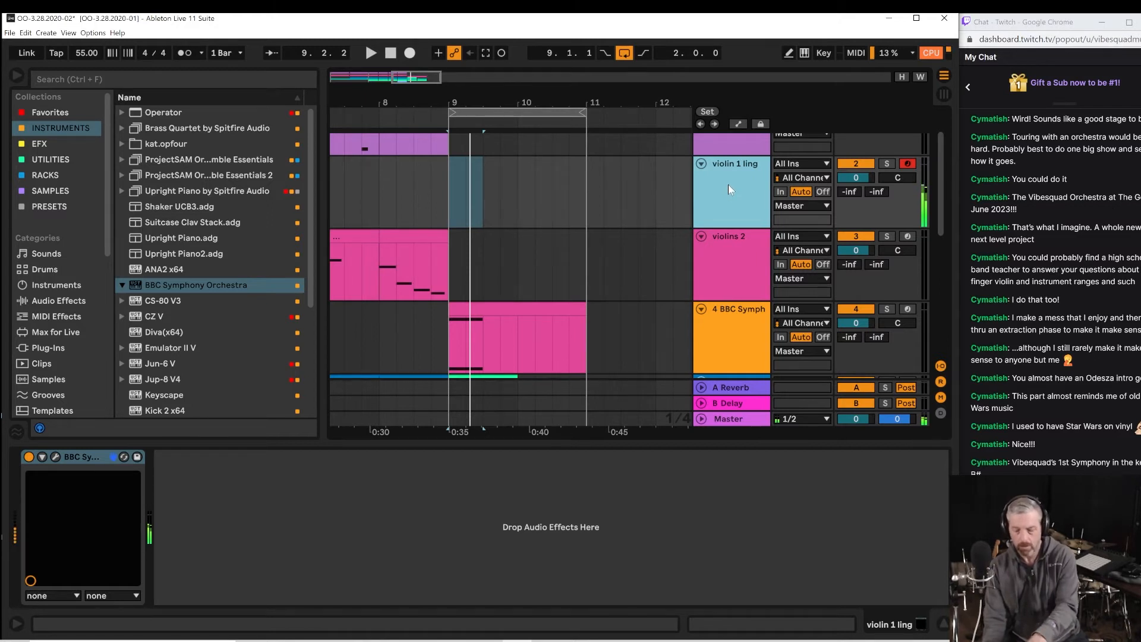
key("space")
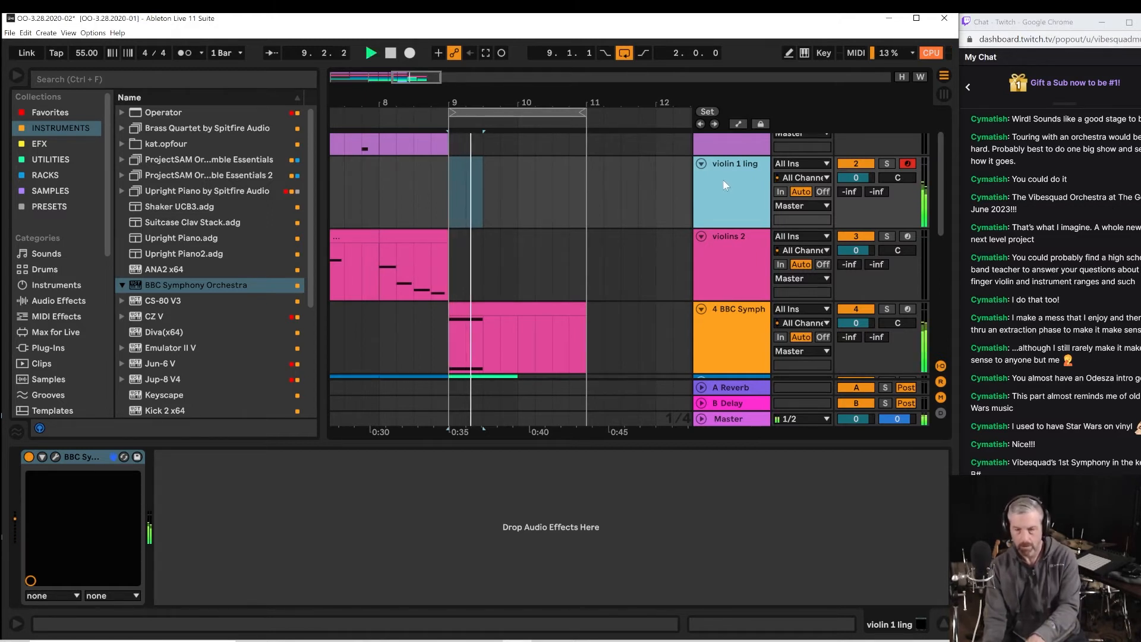
key("space")
key("space")
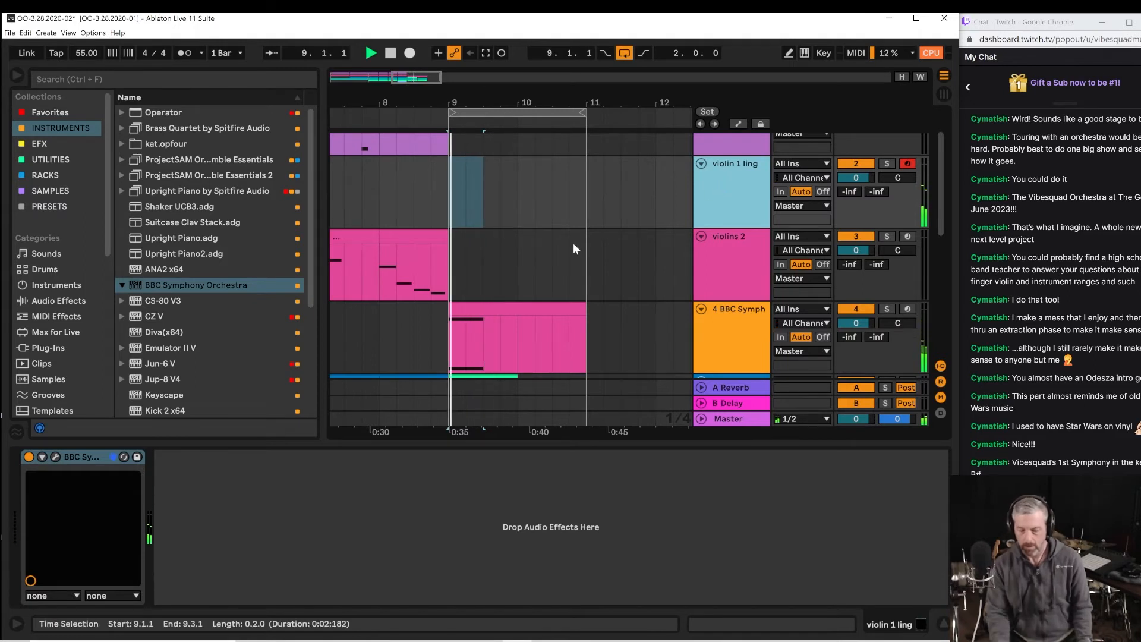
key("space")
key("space")
key("space")
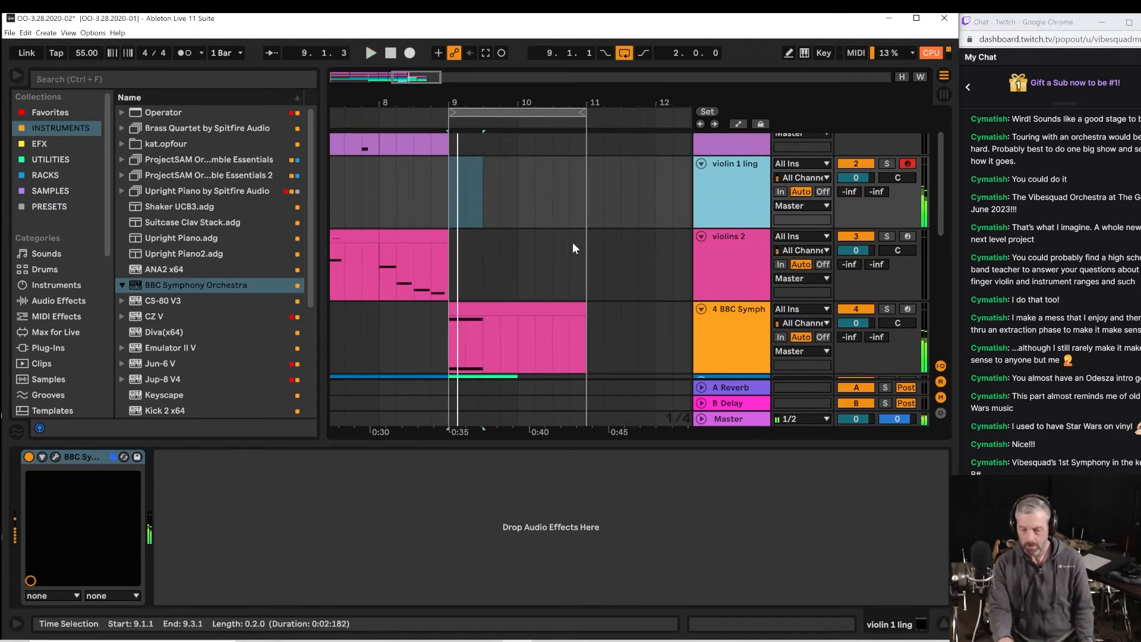
key("space")
key("space")
key("space")
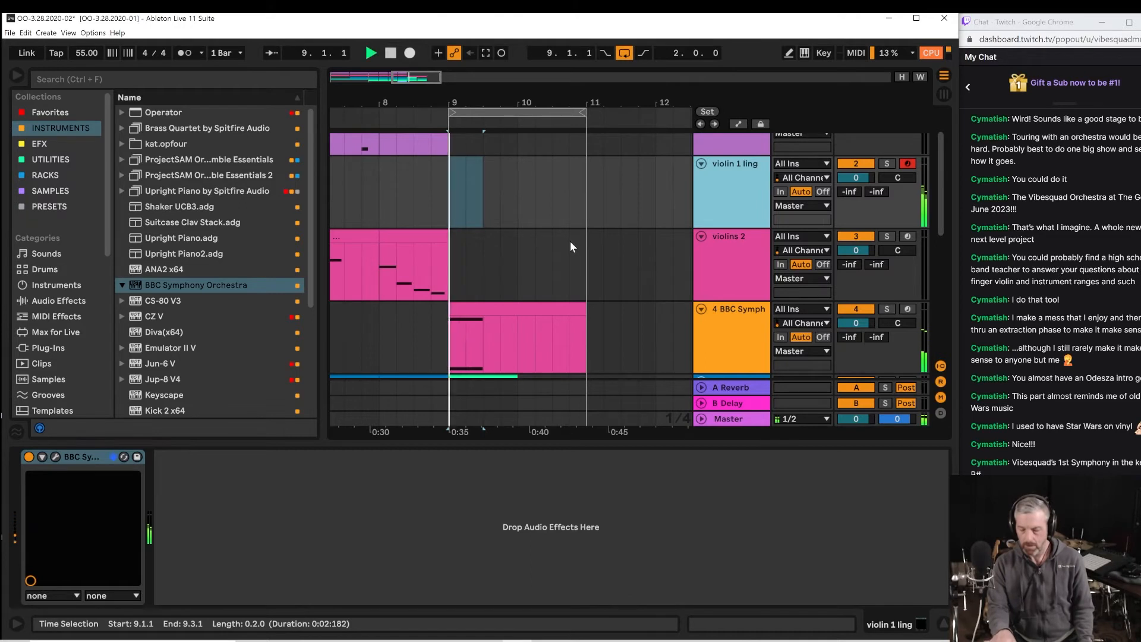
key("space")
key("space")
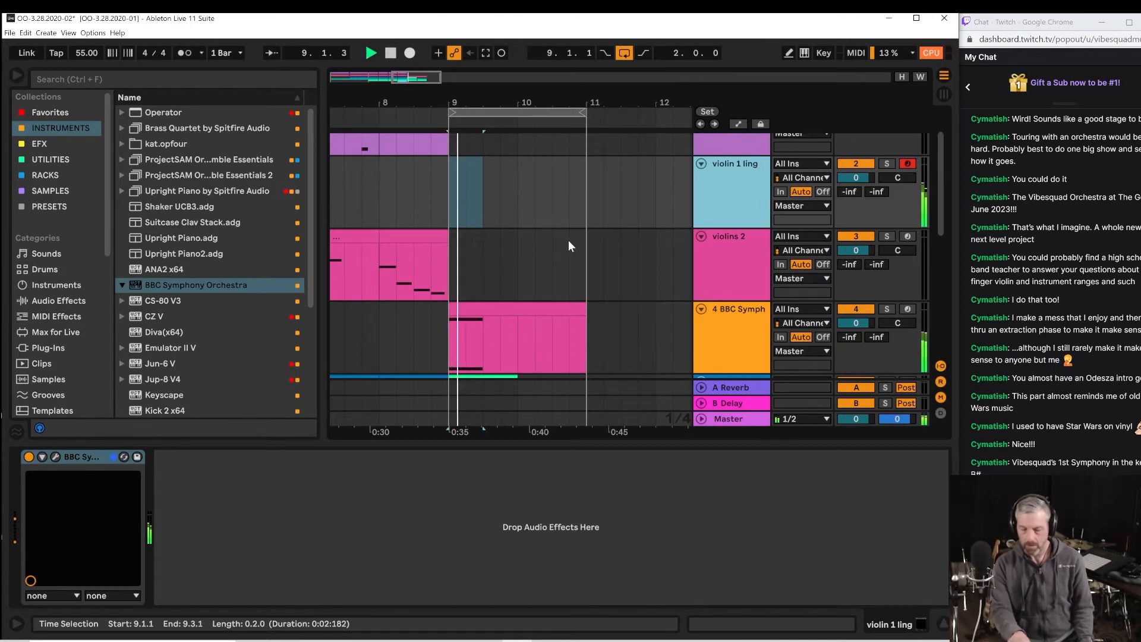
key("space")
key("space")
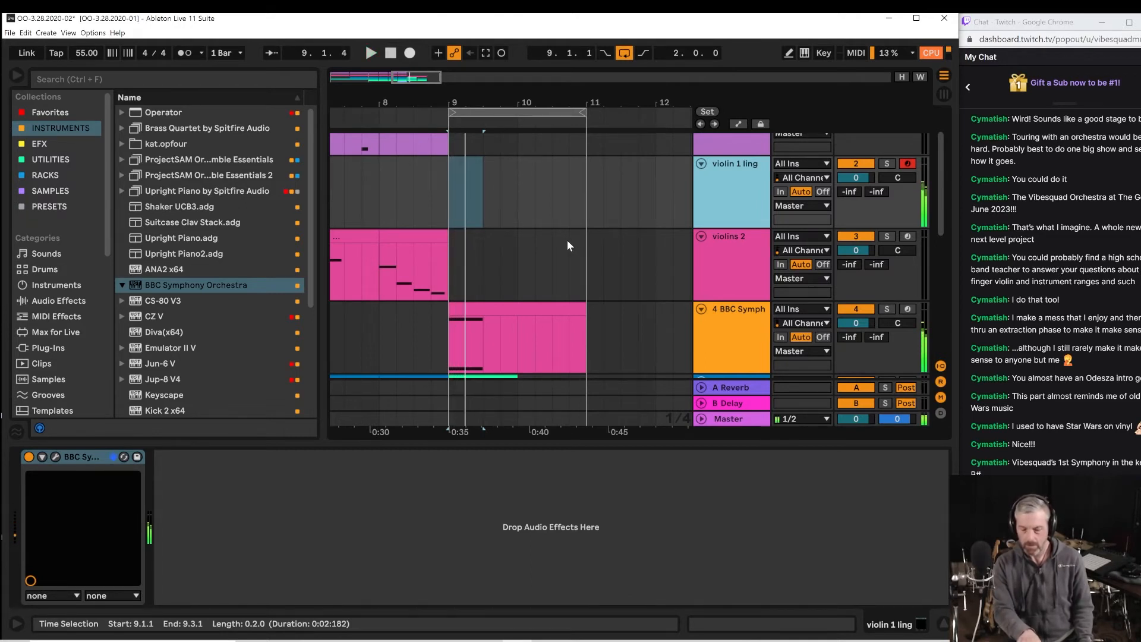
key("space")
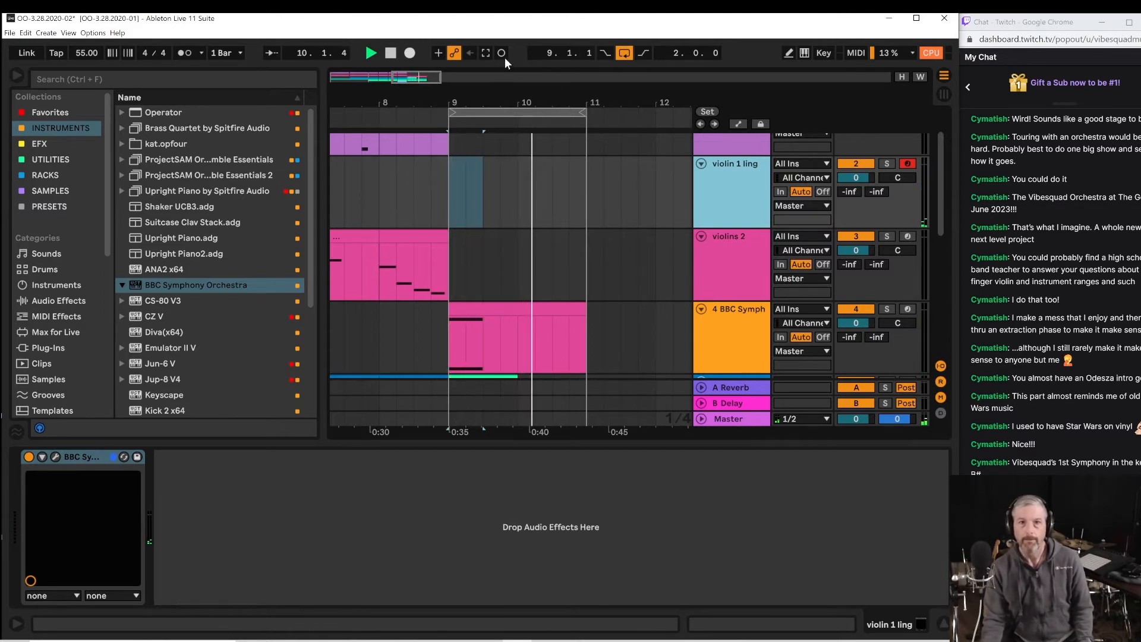
Capture the played MIDI into a one-bar clip at bar 9 on the violin 1 ling track and play it back.
left_click(487, 53)
left_click(469, 199)
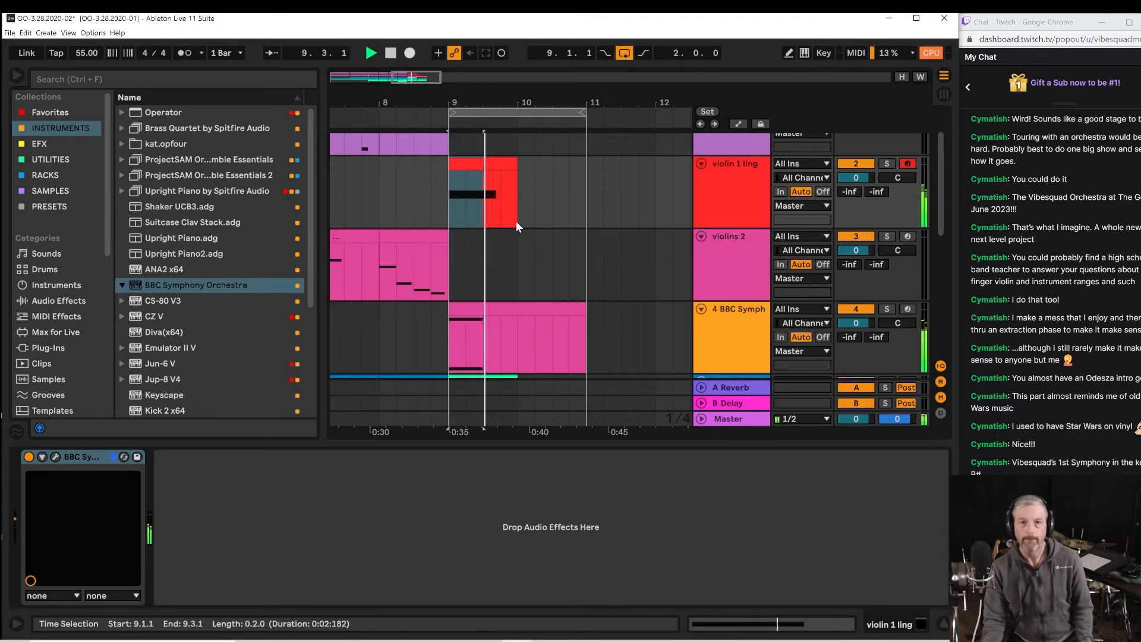
key("space")
key("space")
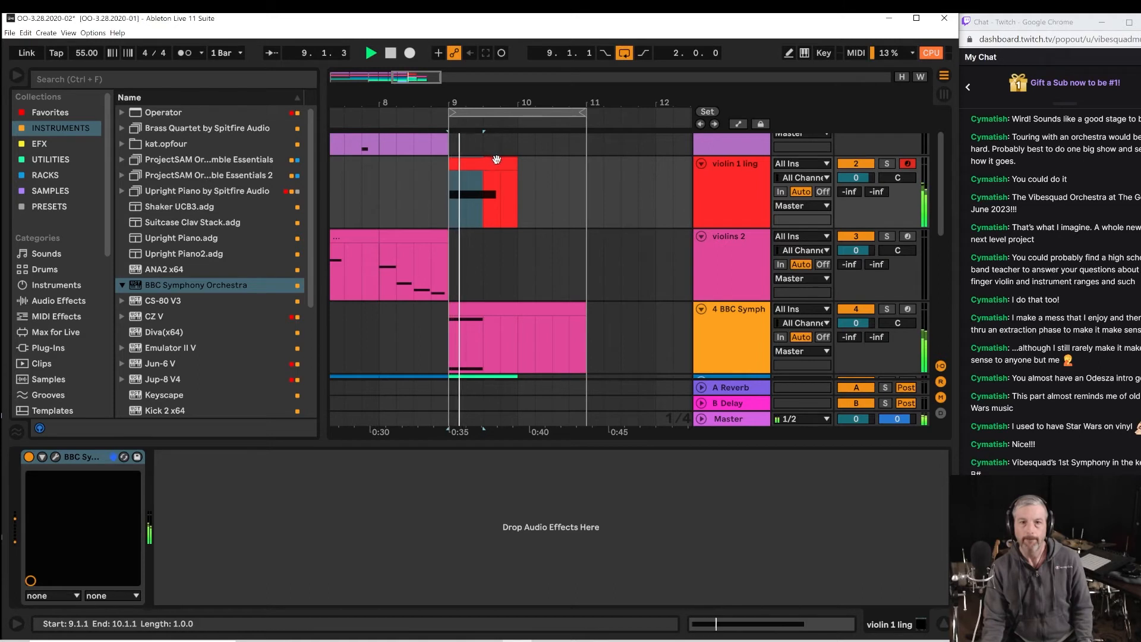
Extend the arrangement loop to run from bar 5 to bar 13 and listen through it.
left_click_drag(527, 104, 526, 63)
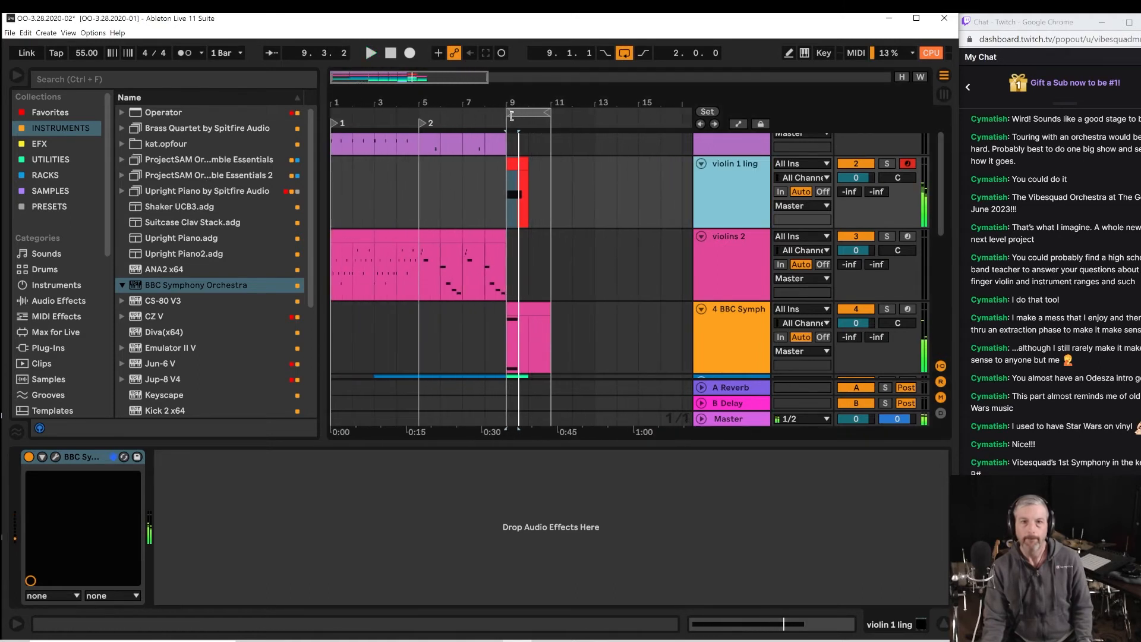
left_click(513, 113)
key("space")
left_click_drag(497, 117, 414, 126)
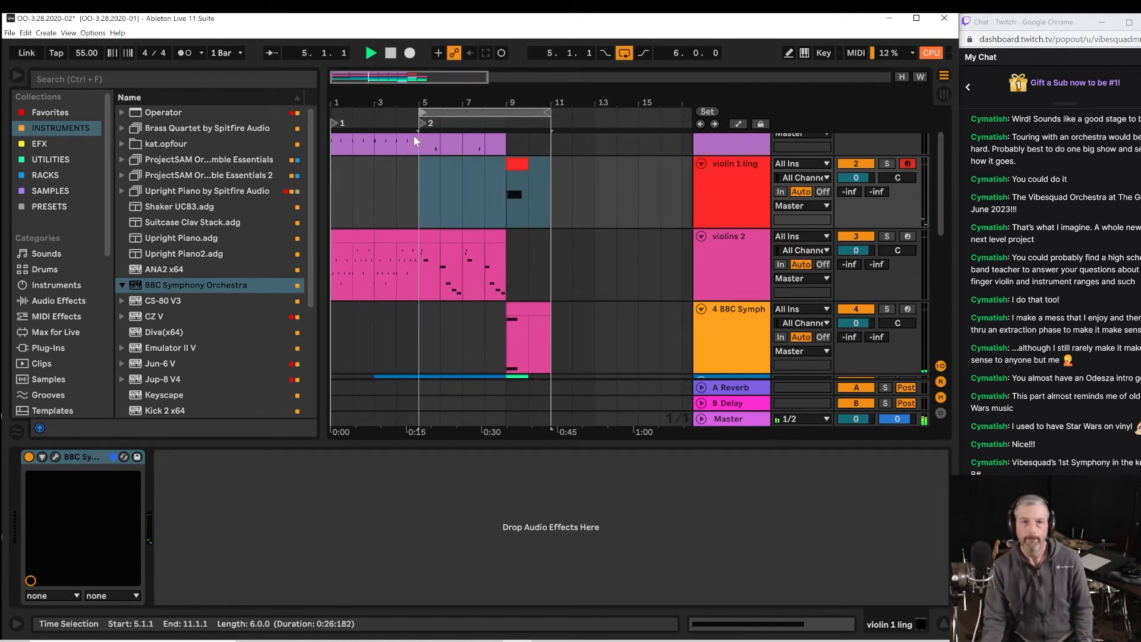
key("space")
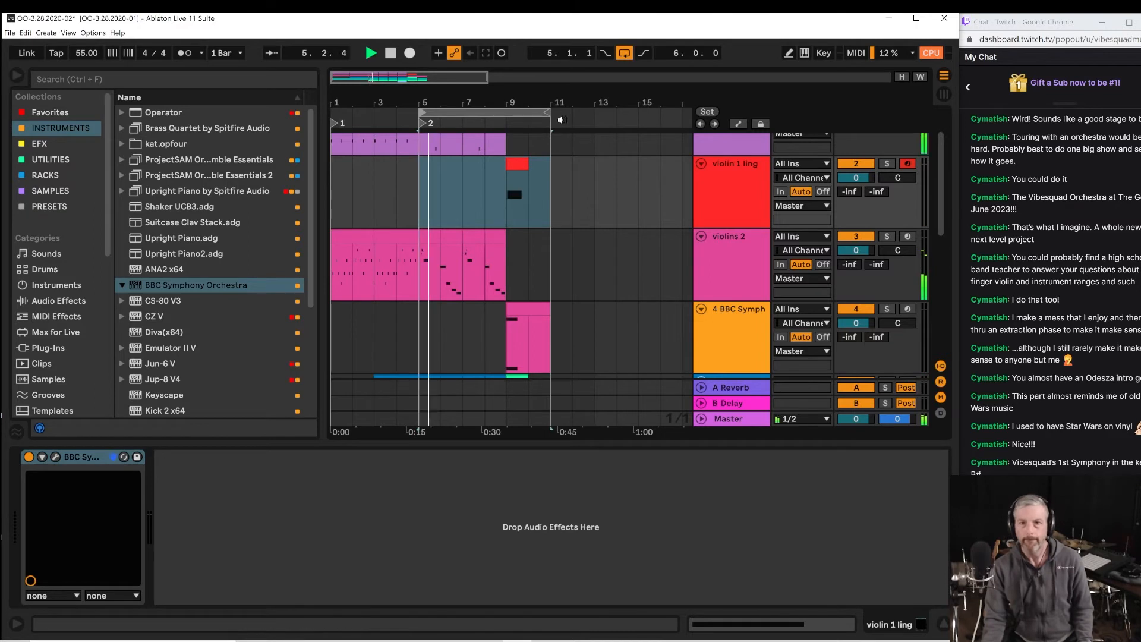
left_click_drag(548, 114, 595, 114)
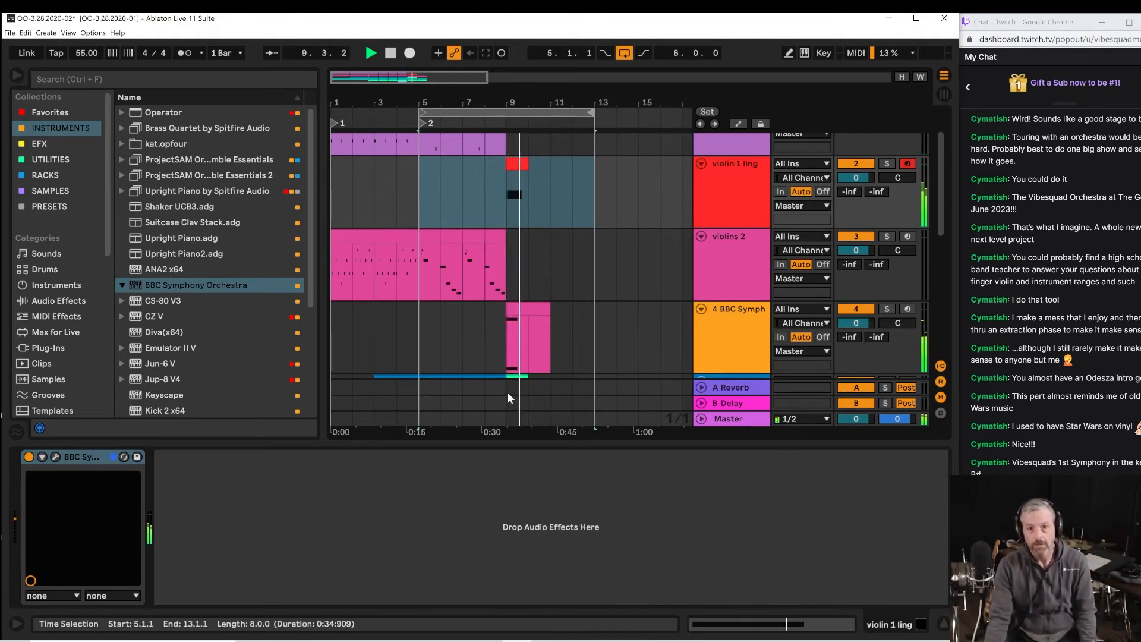
key("space")
Play the arrangement from the start of bar 9 with the horns, bass and lowest BBC Symphony Orchestra tracks in view.
scroll(569, 314, "down", 8)
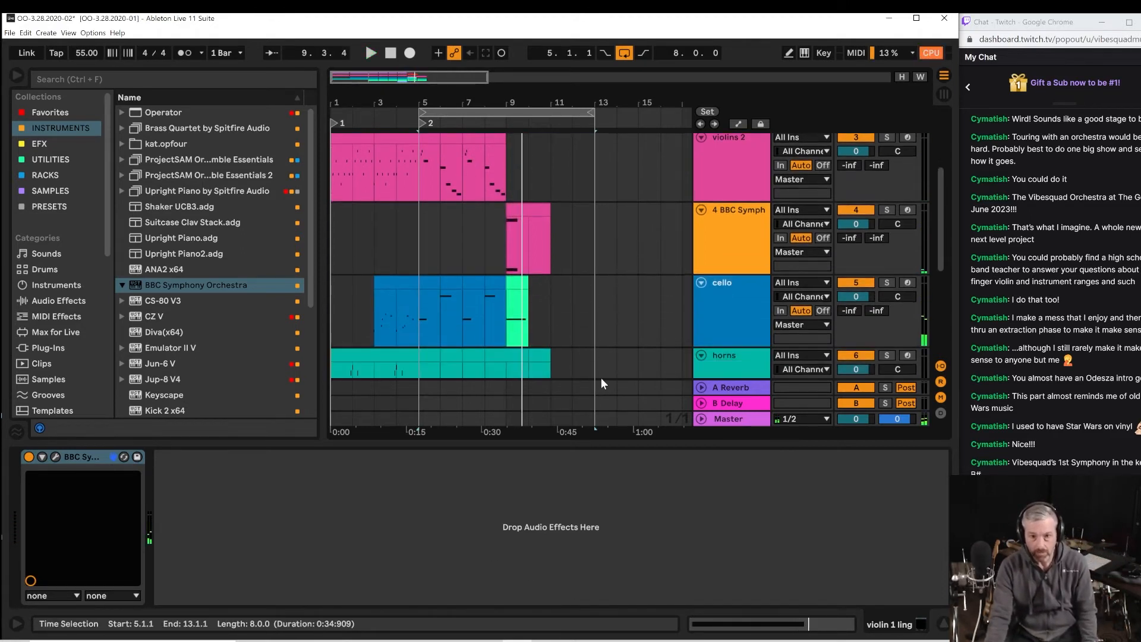
scroll(608, 370, "down", 2)
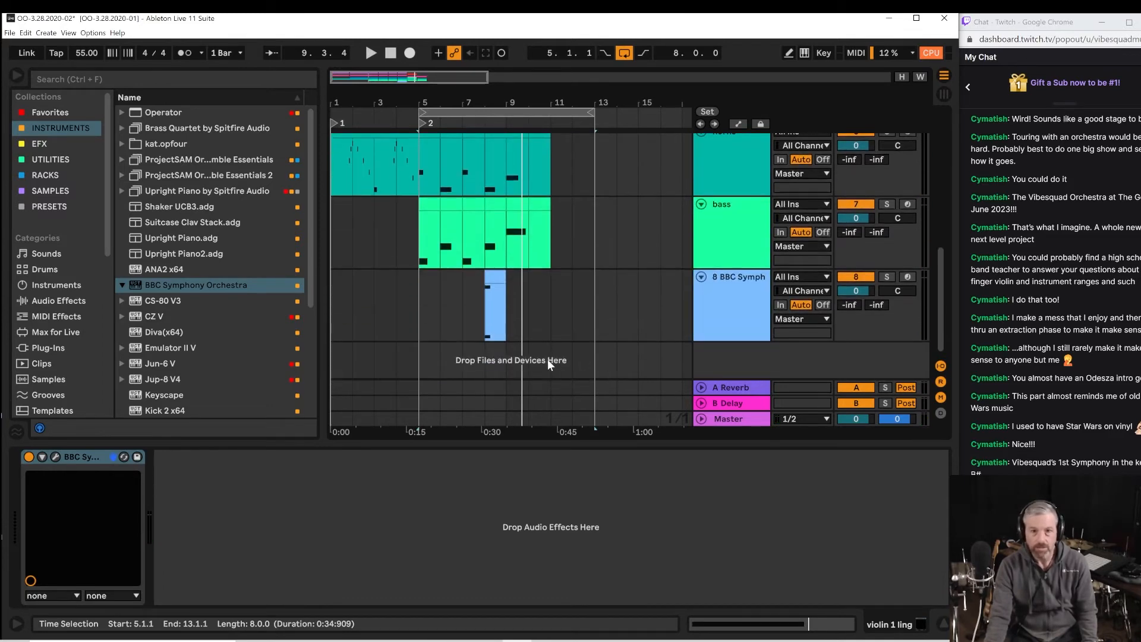
left_click(508, 350)
key("space")
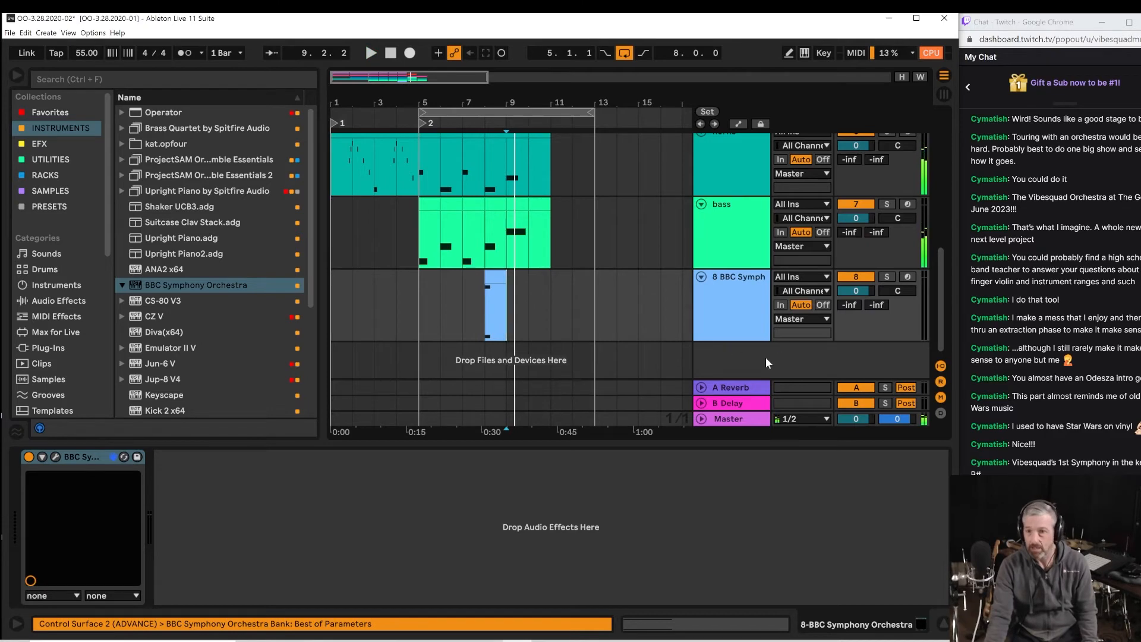
Add a new BBC Symphony Orchestra MIDI track below the last track and move its instrument window aside.
left_click_drag(140, 280, 391, 347)
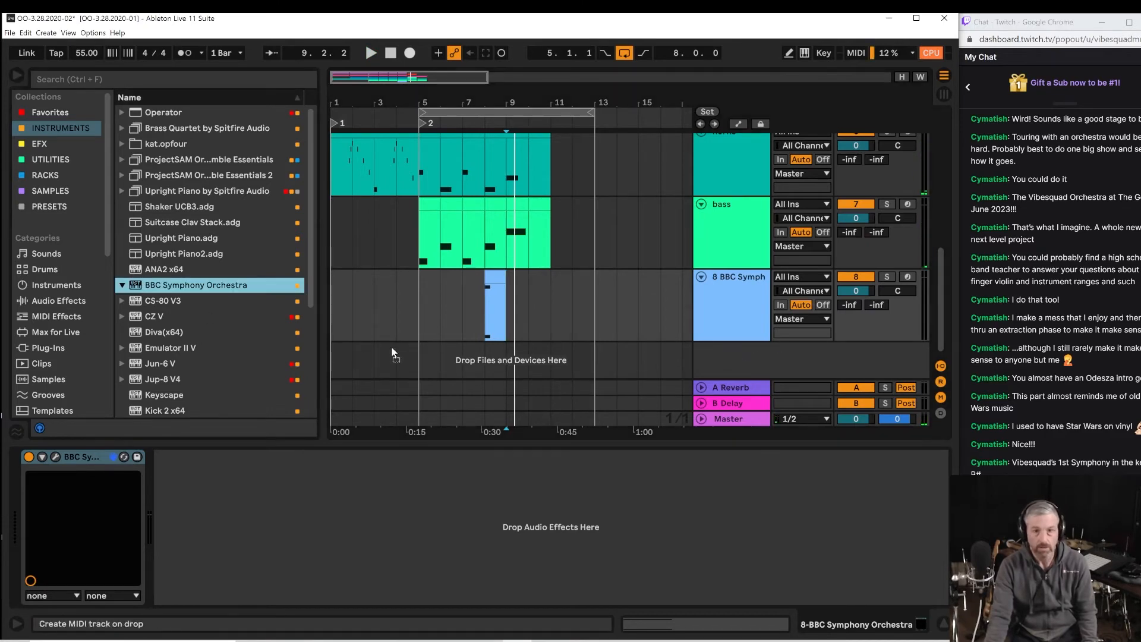
left_click_drag(486, 371, 487, 370)
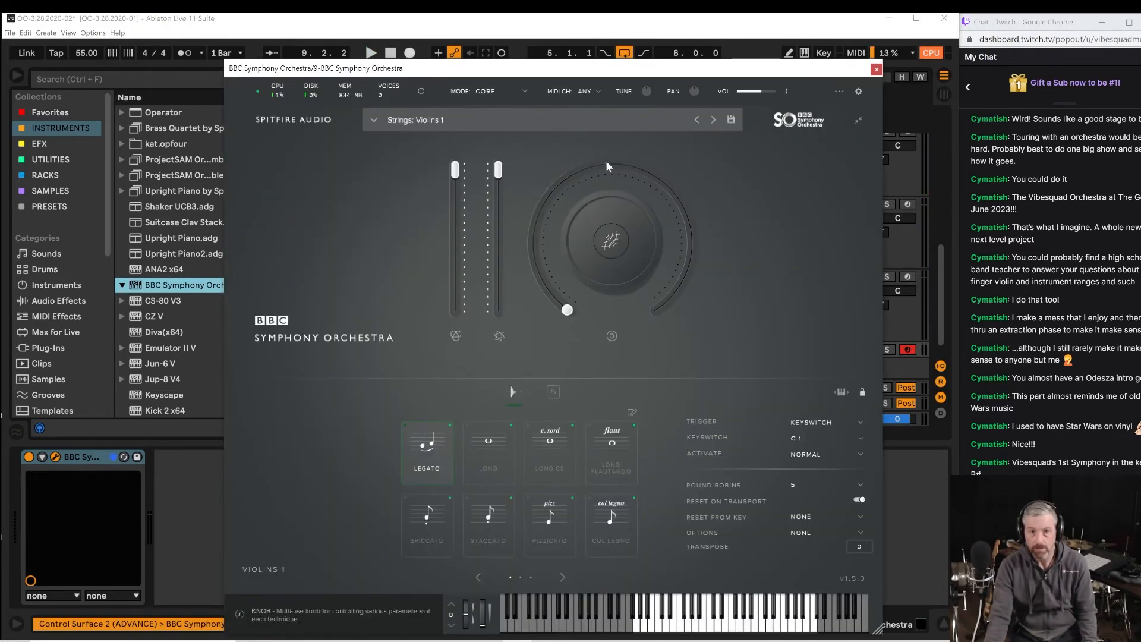
left_click_drag(687, 69, 857, 37)
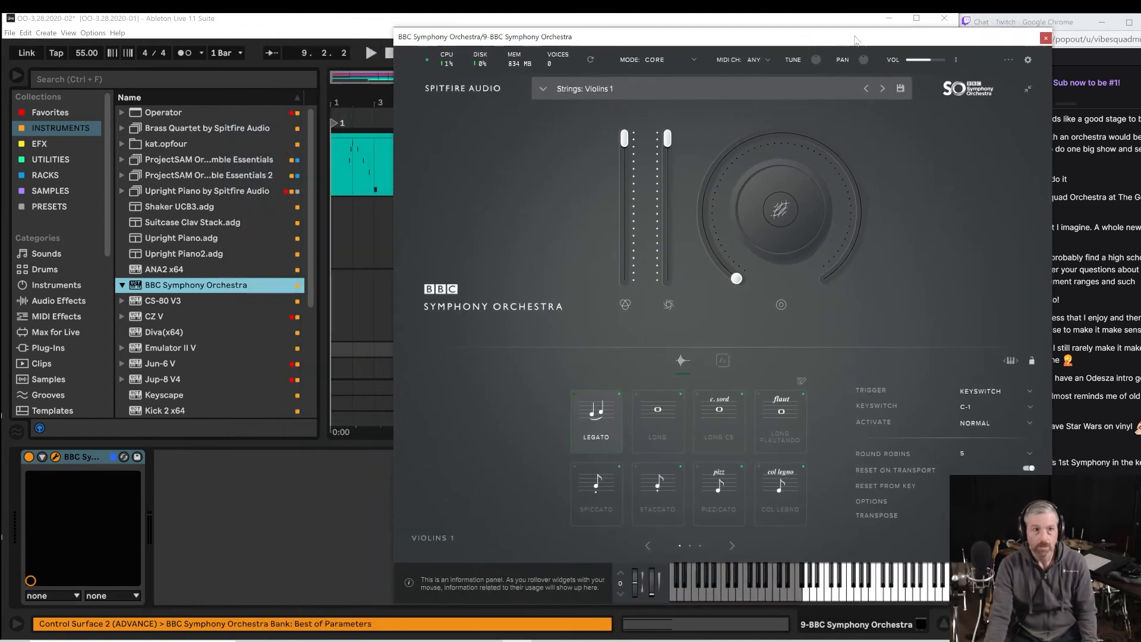
Save the Live Set as a new version named OO-3.28.2020-03.als in the same project folder.
left_click(10, 33)
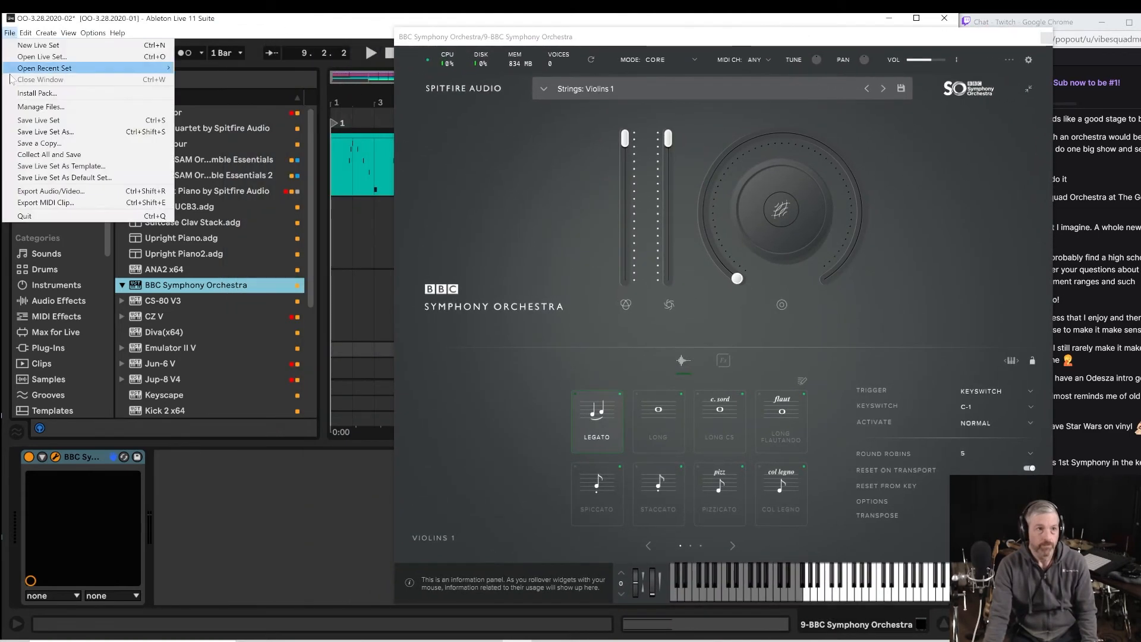
left_click(18, 132)
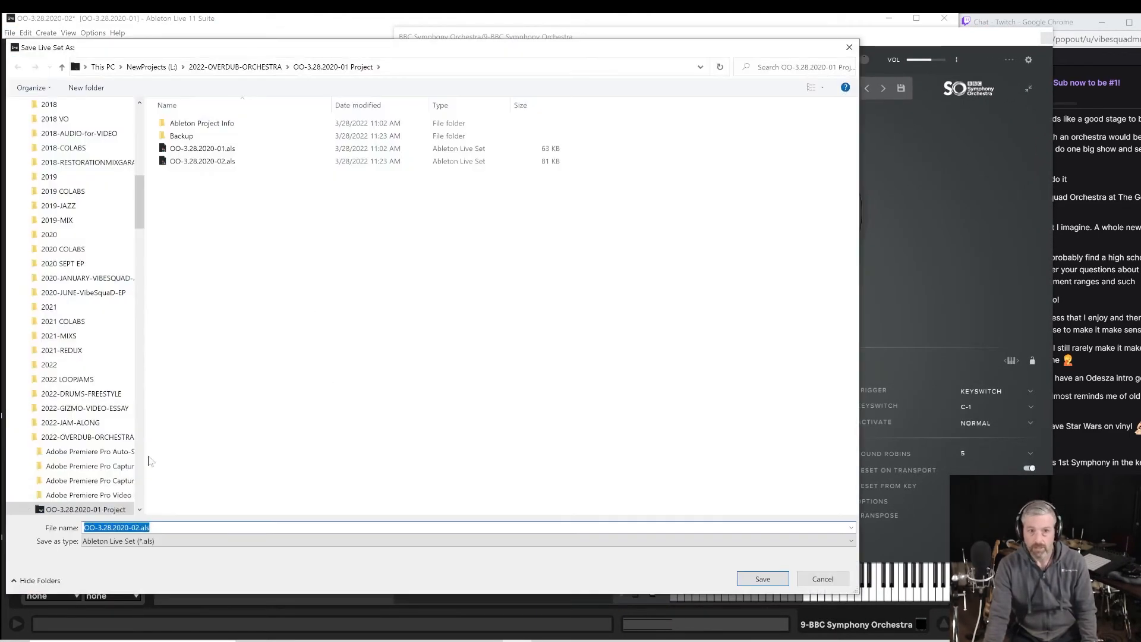
left_click(219, 166)
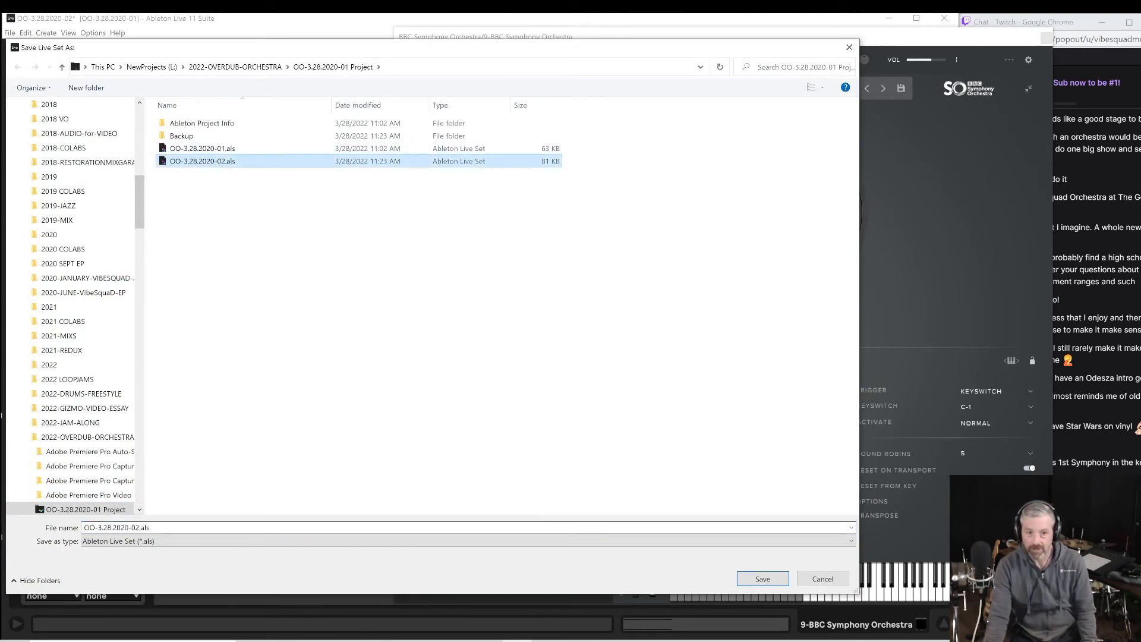
key("Tab")
left_click(139, 528)
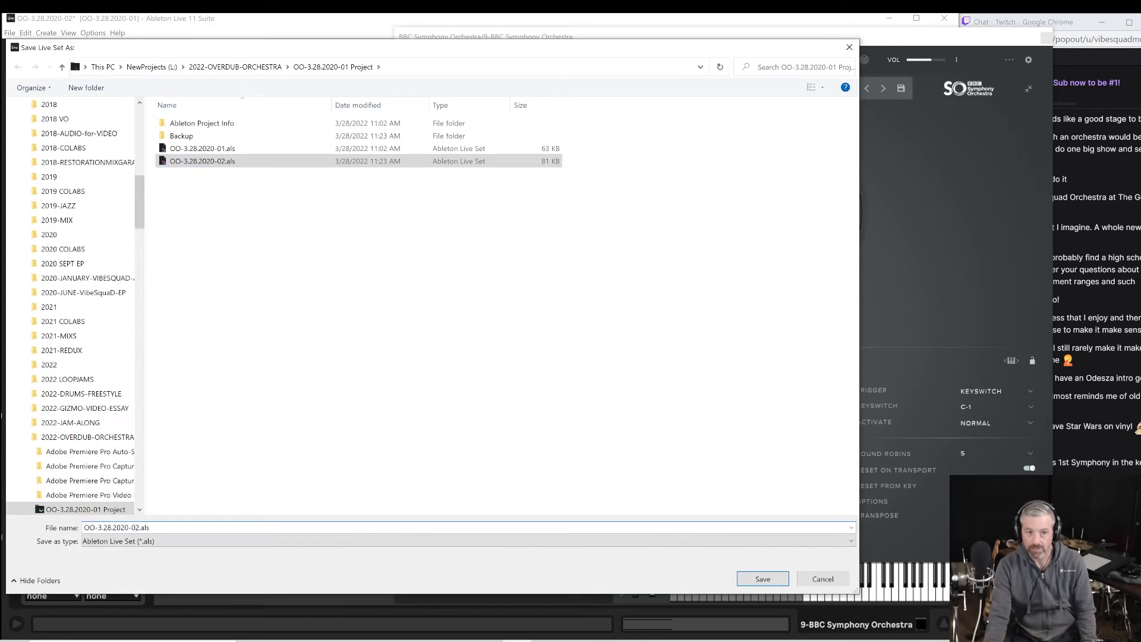
type("3")
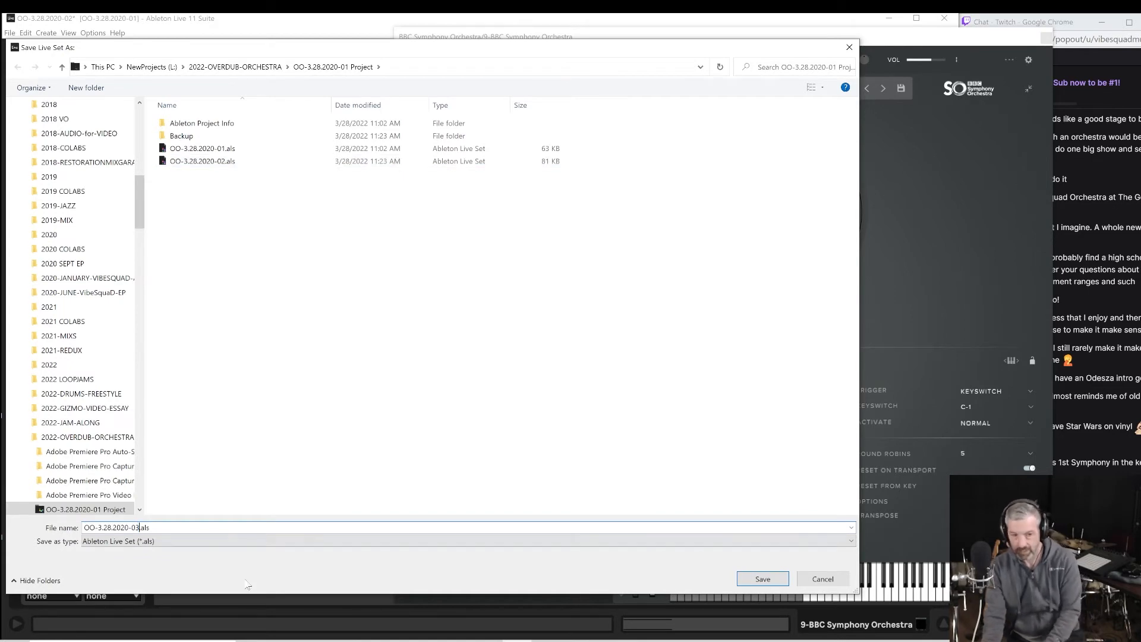
left_click(746, 576)
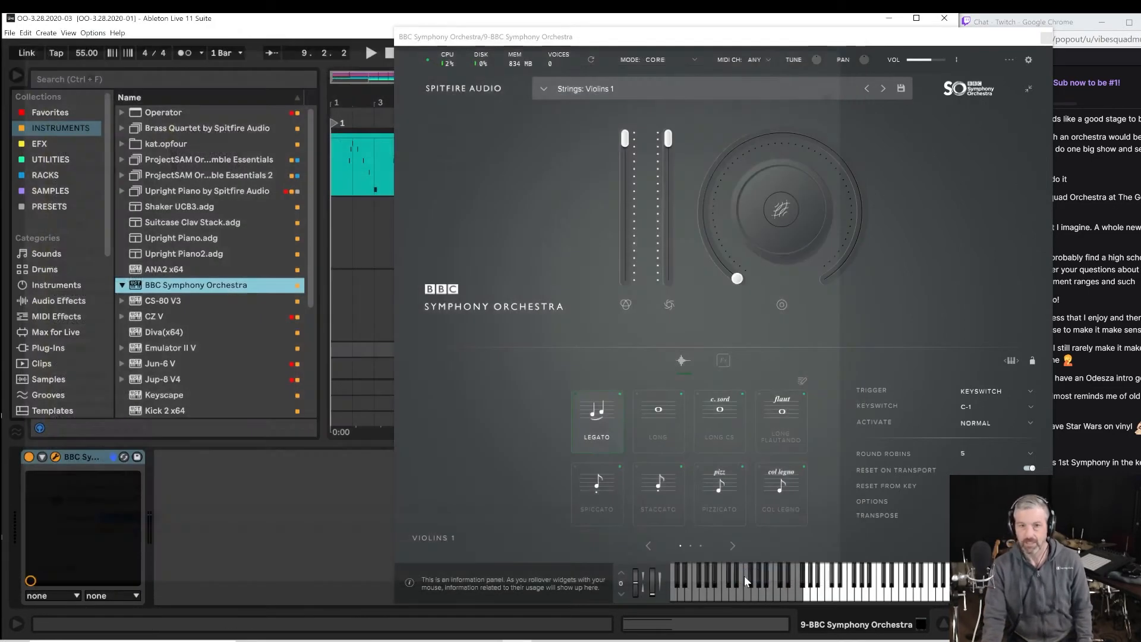
Bring the new track's BBC Symphony Orchestra window fully into view and switch its mode from Core to Discover.
left_click_drag(568, 41, 455, 38)
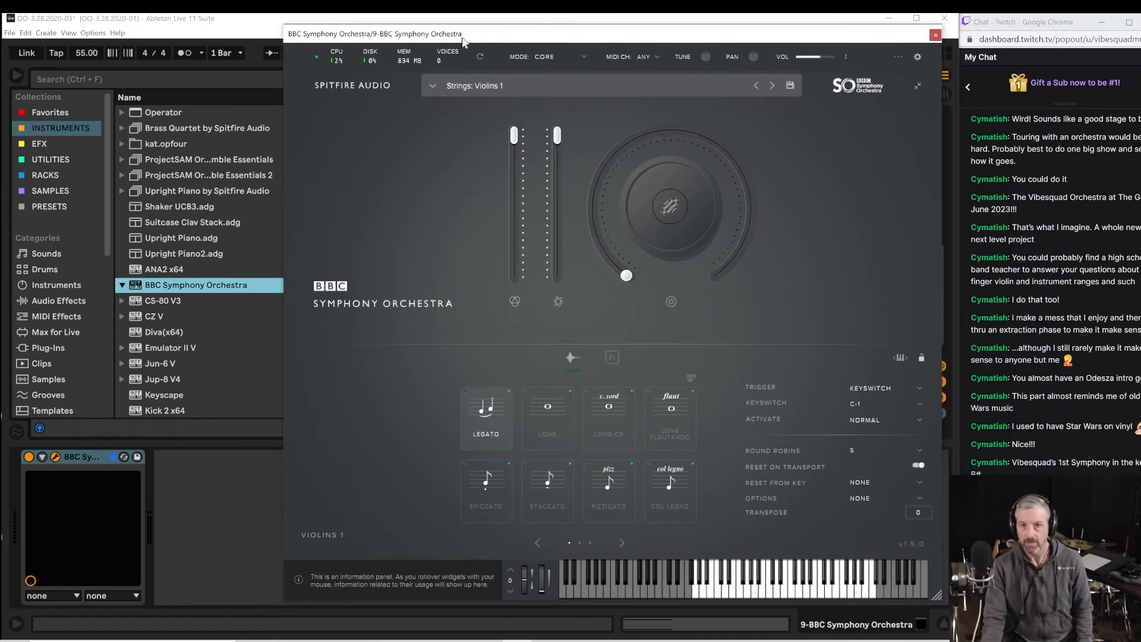
left_click(542, 57)
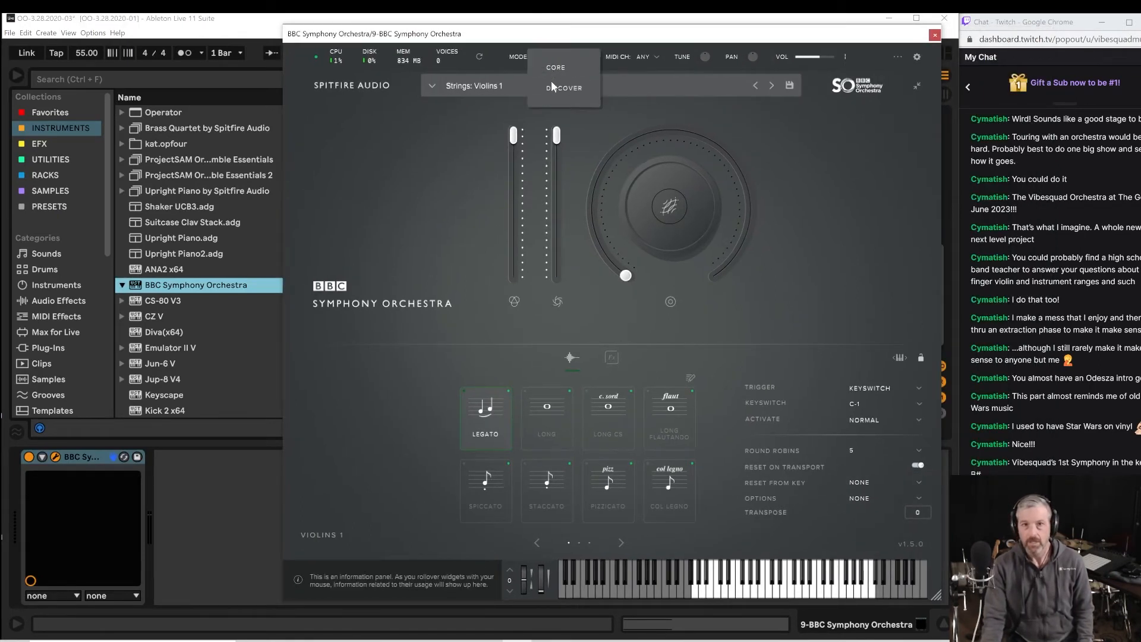
left_click(552, 87)
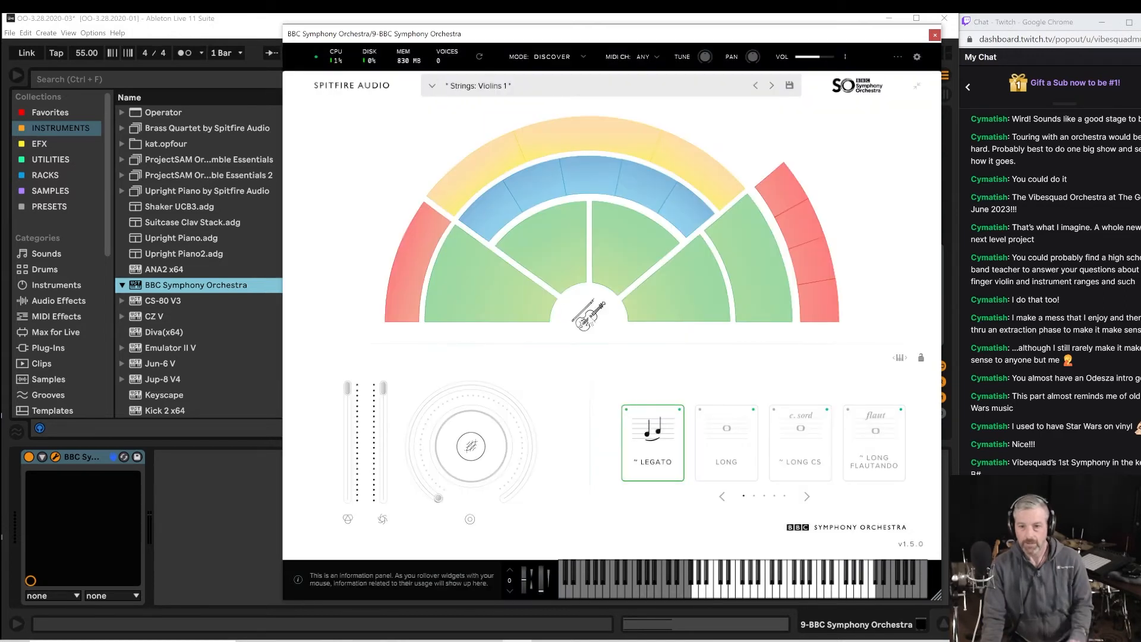
Audition string and brass sections on the new track, including Violins 2, Basses, Trumpets a3, Tenor Trombones a3, Bass Trombones a2 and Tuba.
left_click(558, 221)
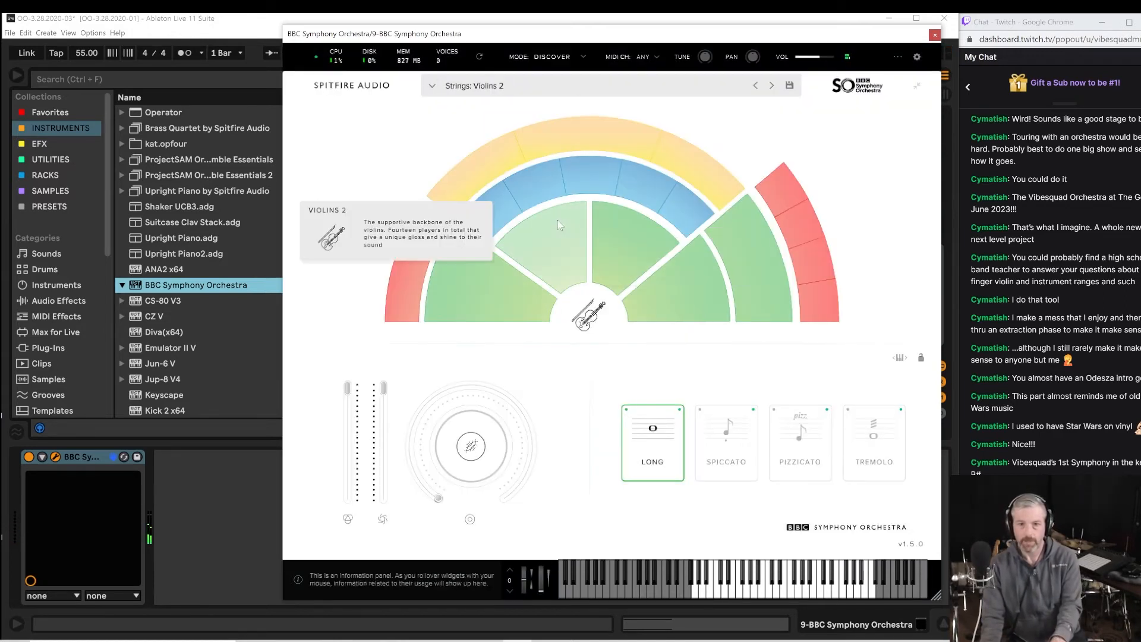
left_click(648, 235)
left_click(758, 260)
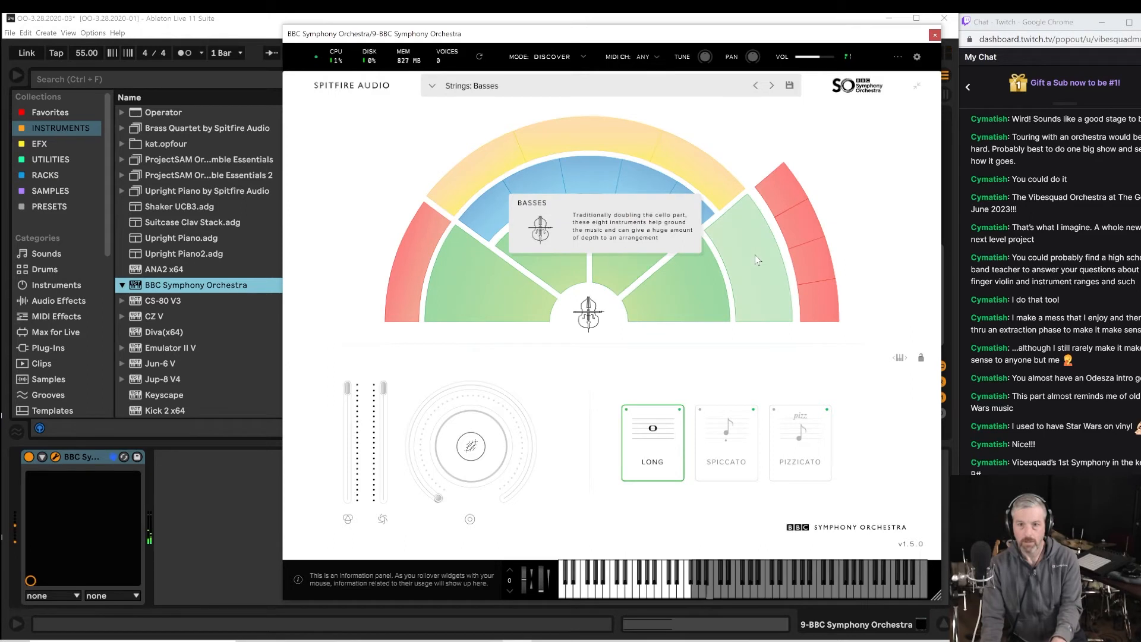
left_click(780, 190)
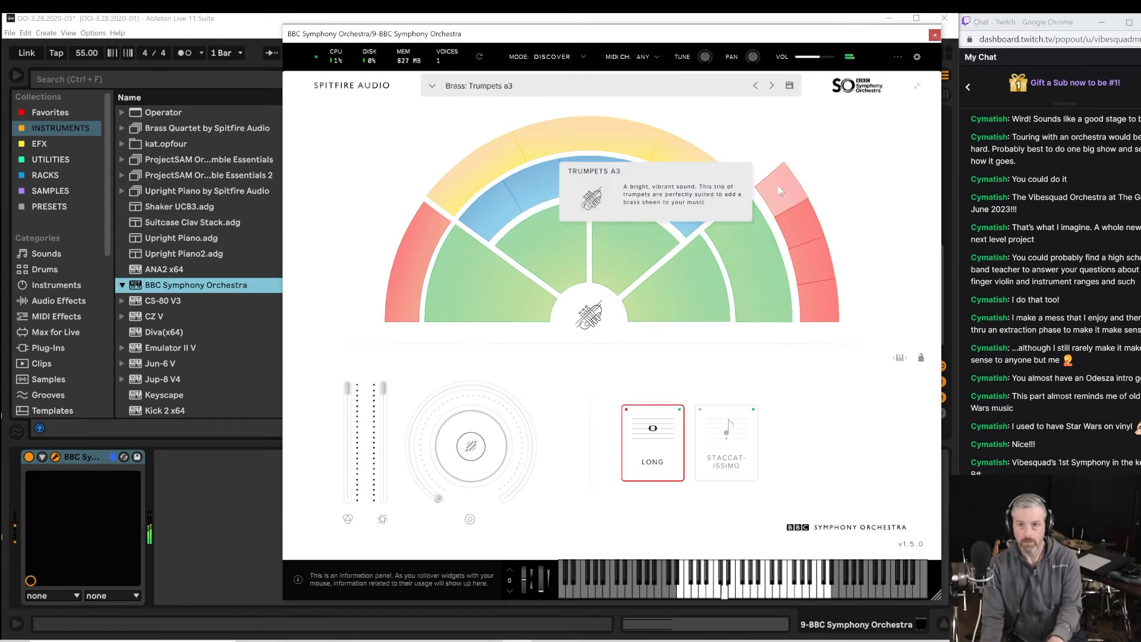
left_click(798, 232)
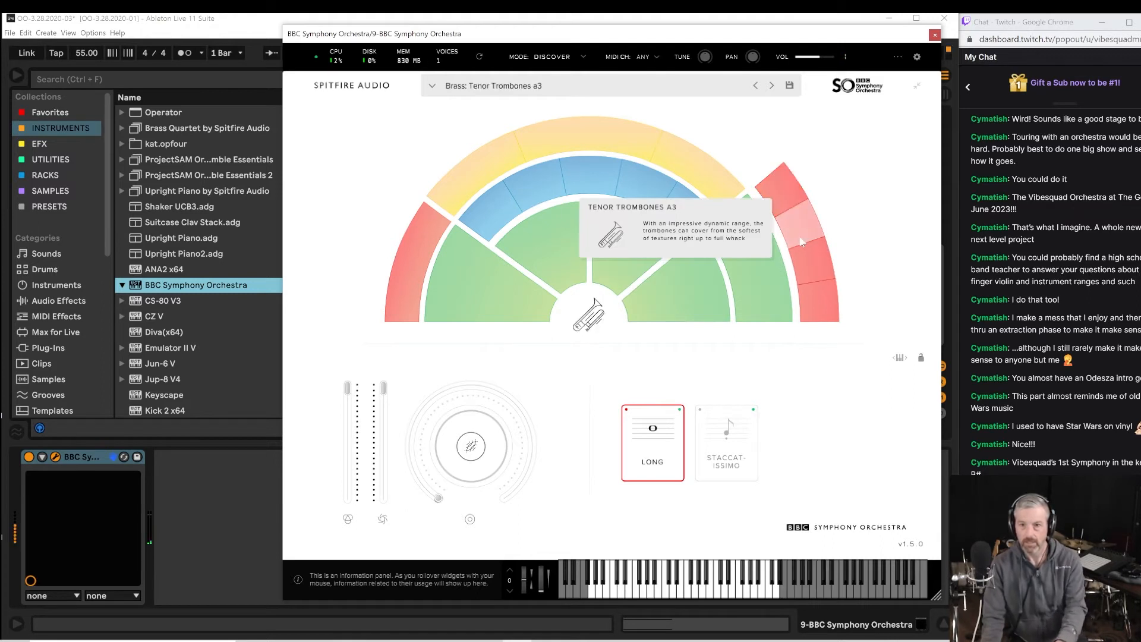
left_click(810, 276)
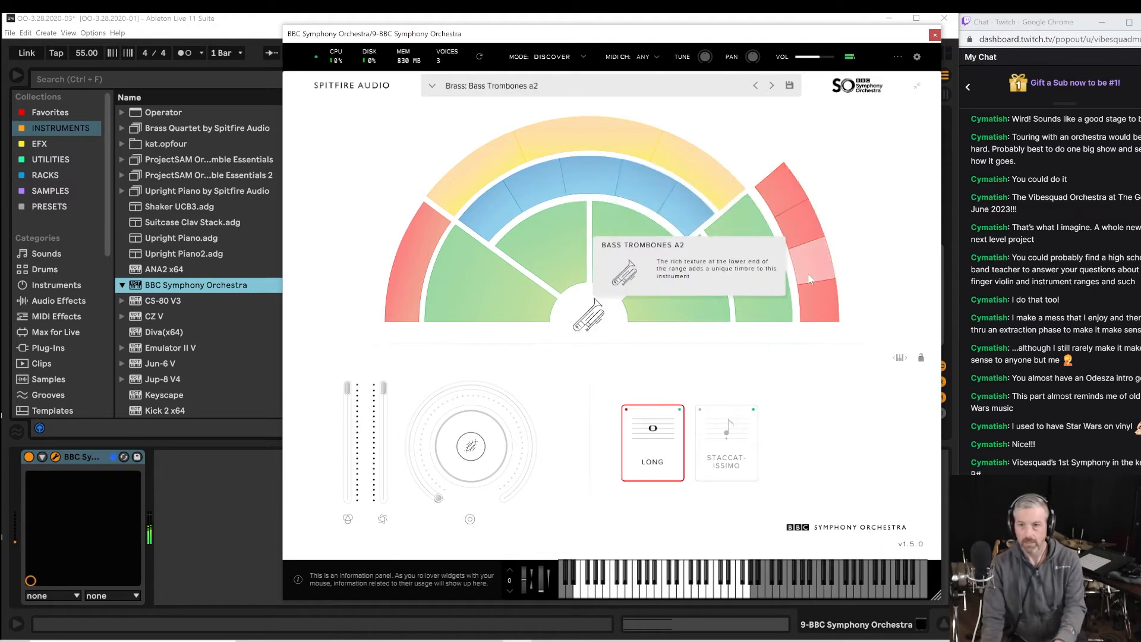
left_click(811, 300)
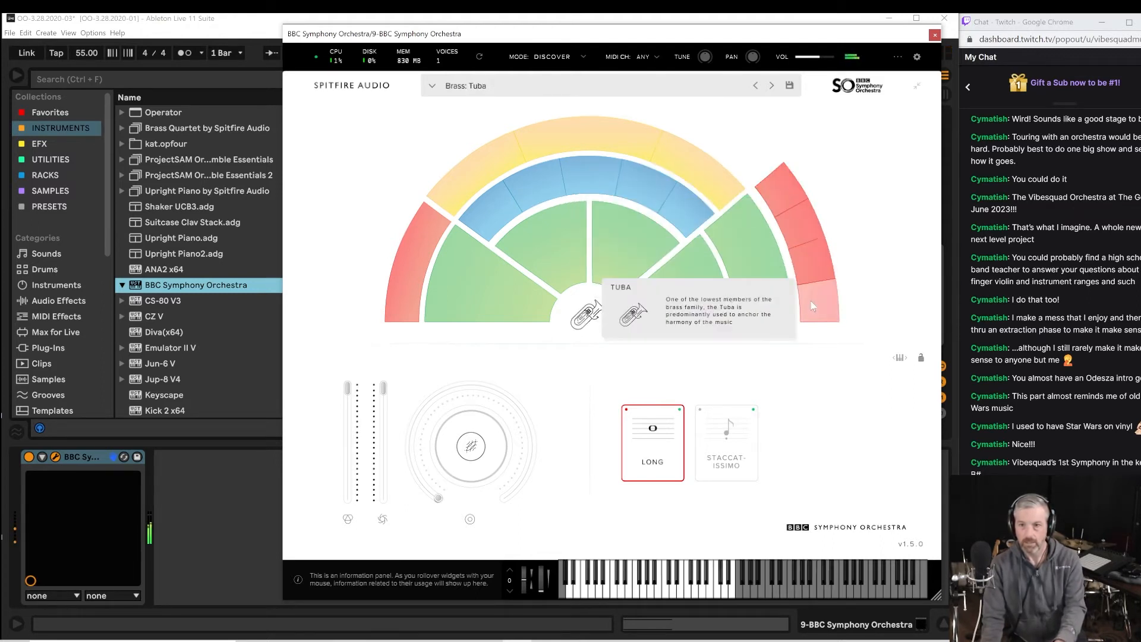
Compare Clarinets a3 with Oboes a3, load Clarinets a3 on the new track and close the instrument window.
left_click(652, 194)
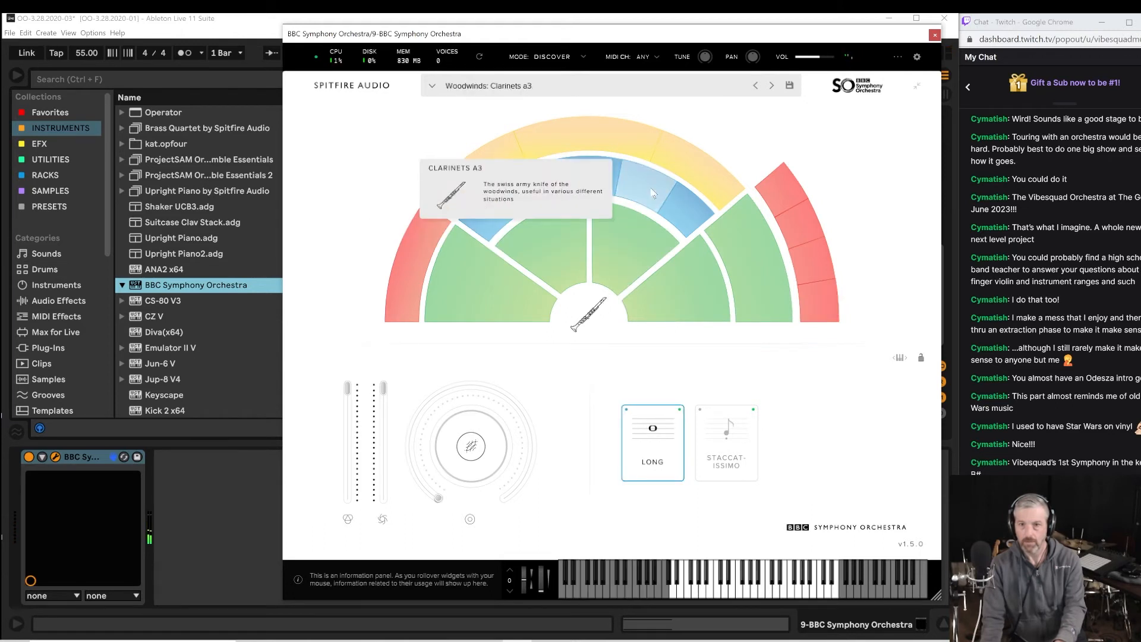
left_click(581, 180)
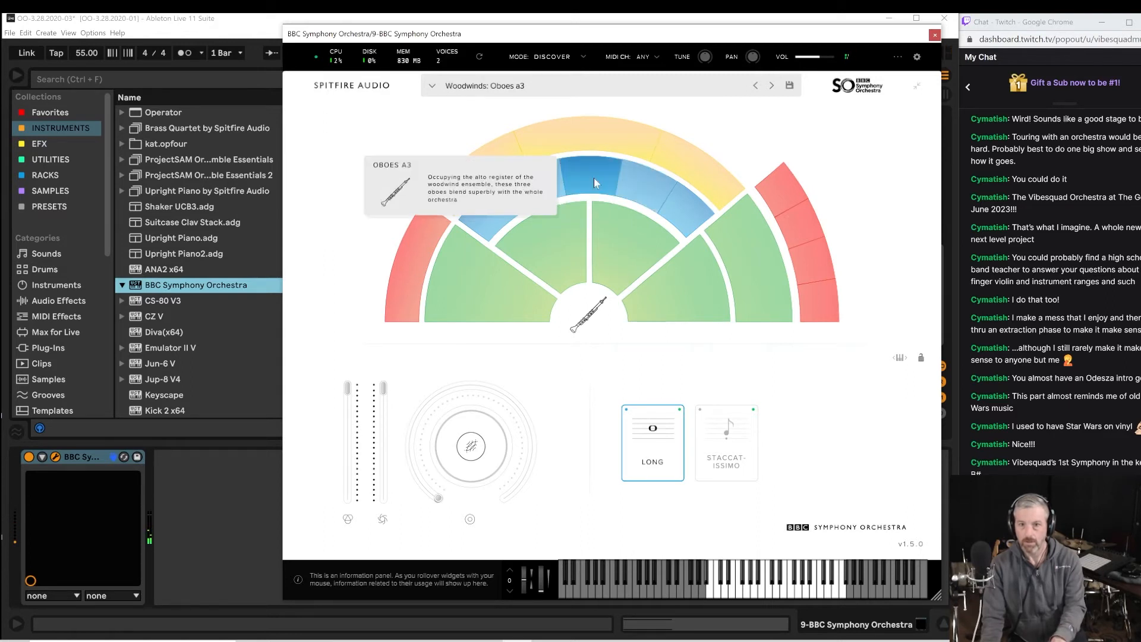
left_click(654, 187)
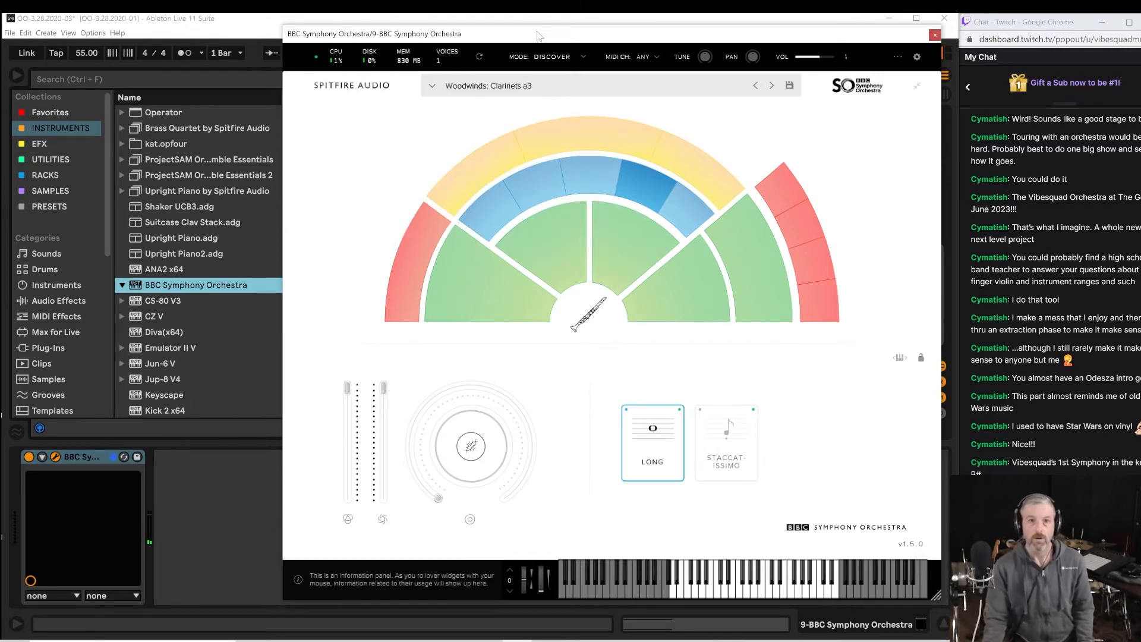
left_click_drag(538, 35, 508, 129)
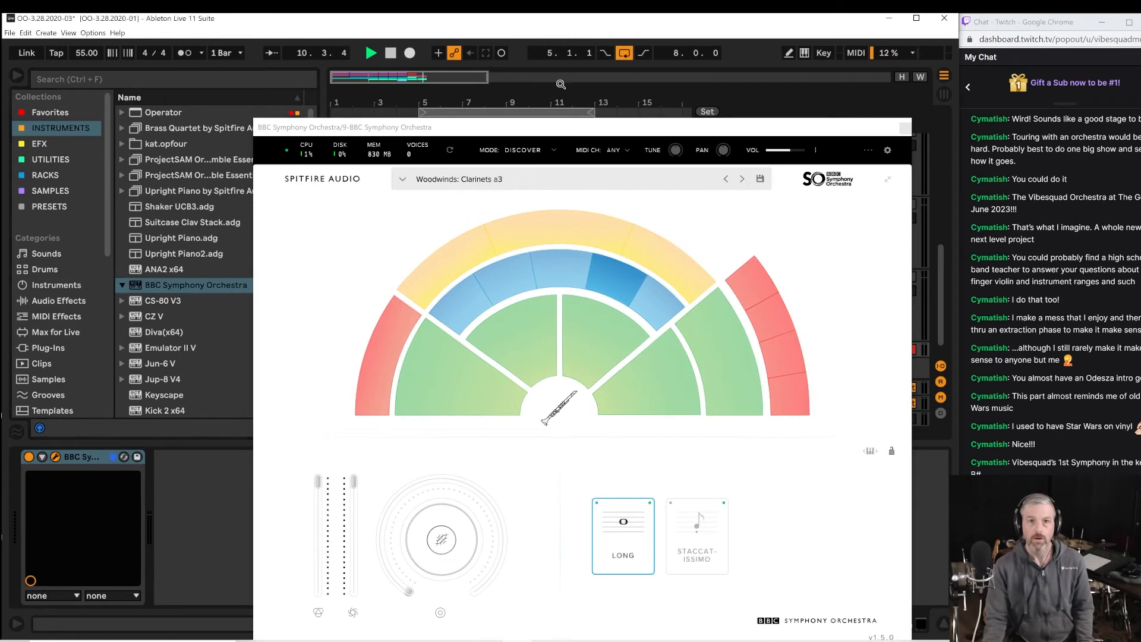
left_click(905, 128)
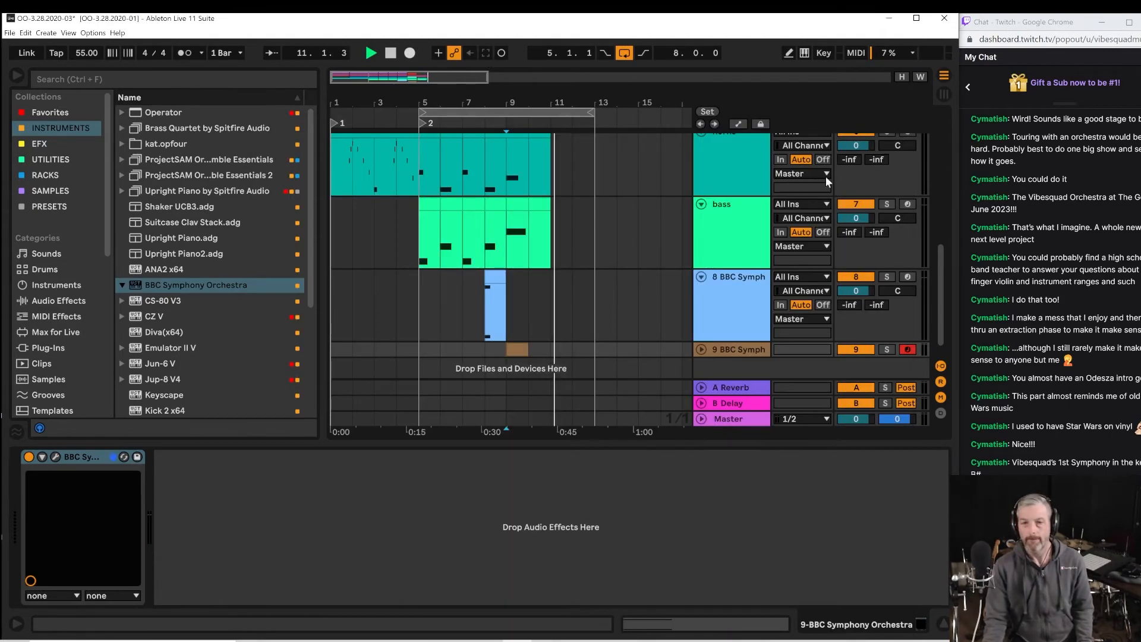
Unfold track 9 and shift all notes in its bar 9 clip earlier so the first E4 starts at 1.1.1, and play it.
left_click(701, 349)
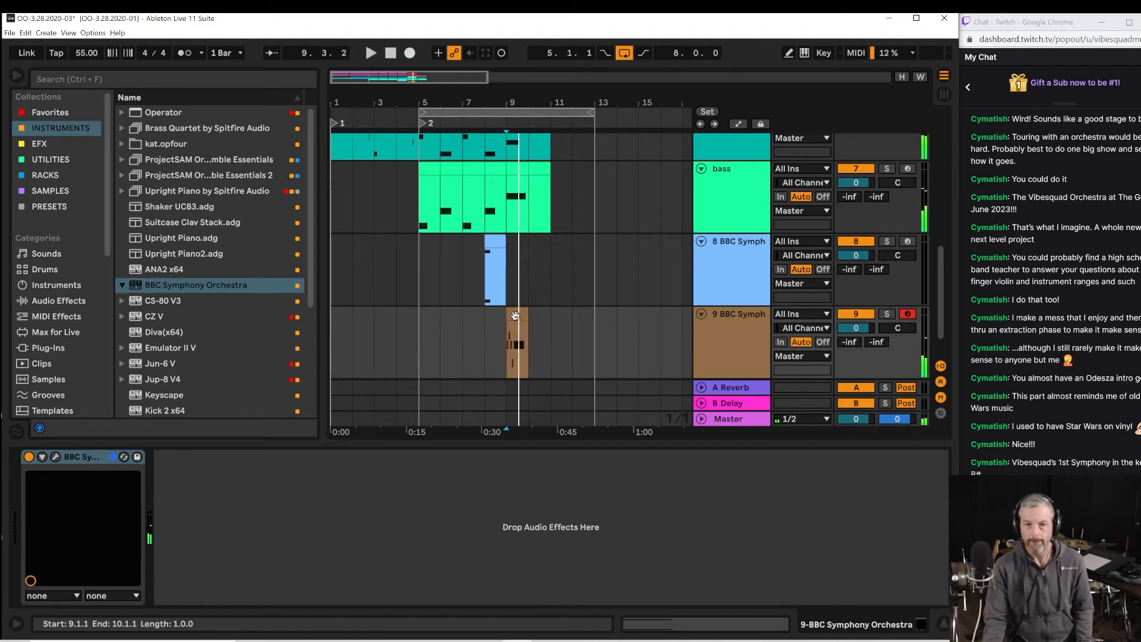
double_click(523, 337)
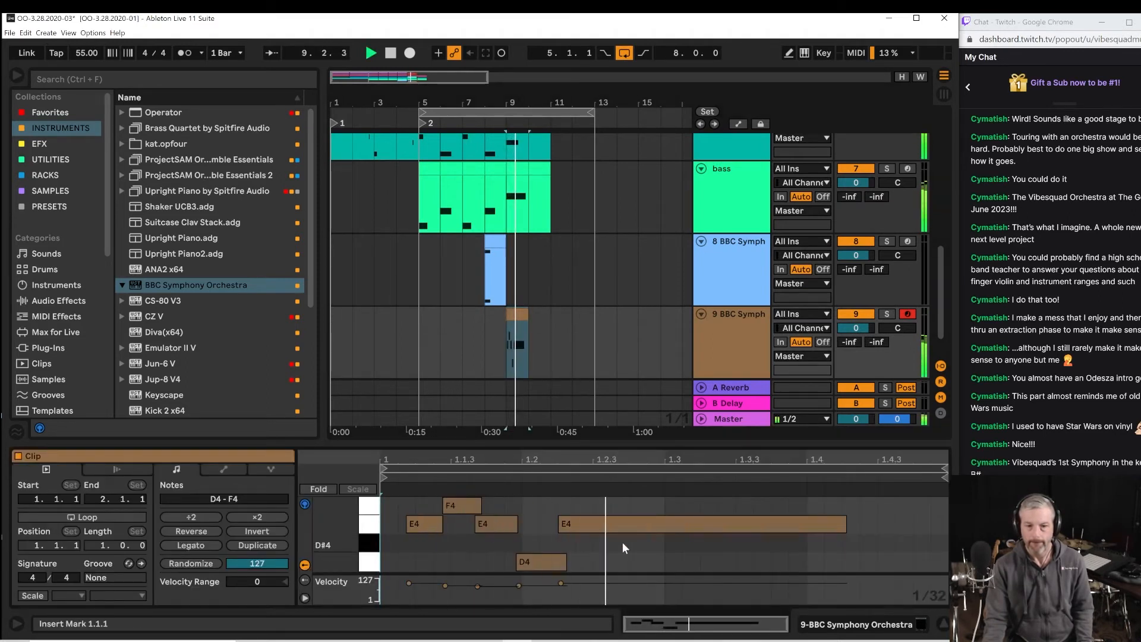
key("space")
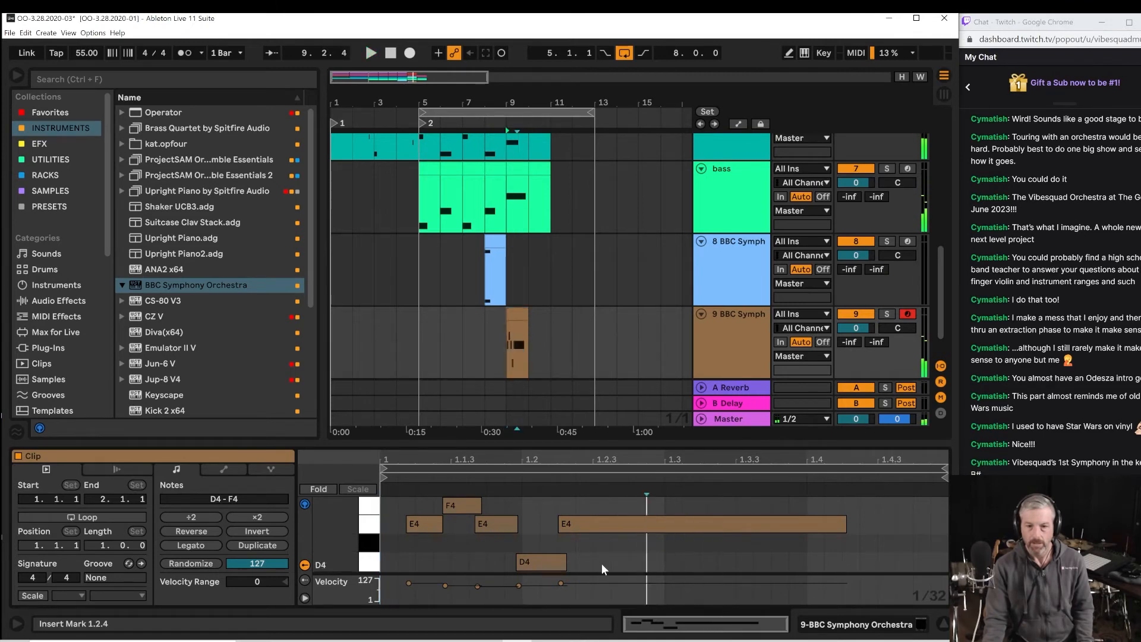
key("ctrl+a")
left_click_drag(422, 526, 397, 528)
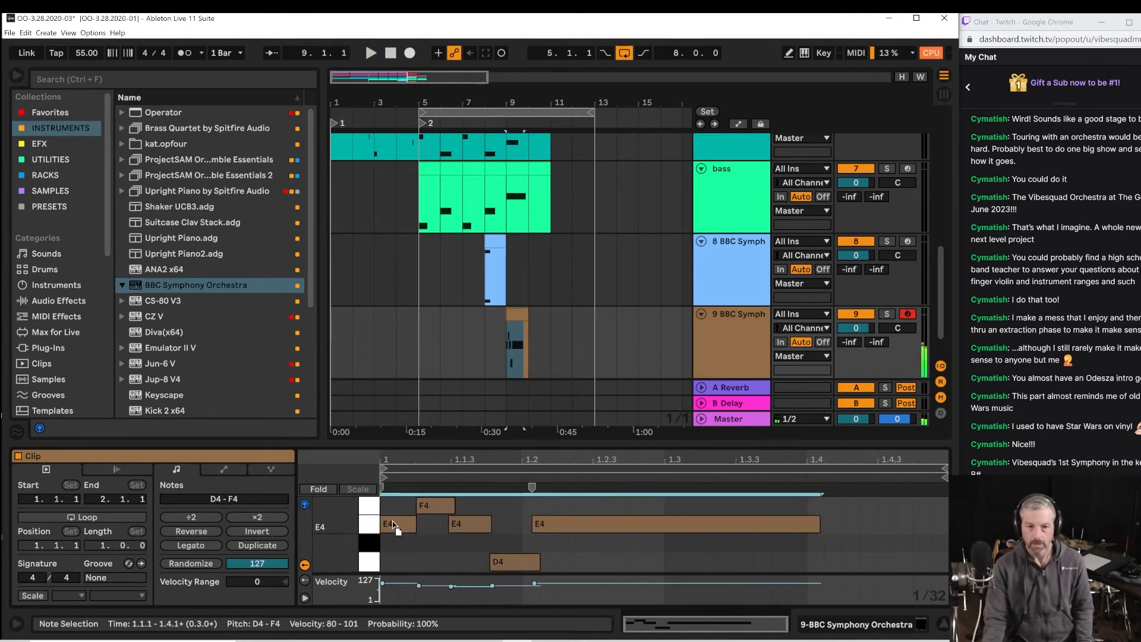
key("space")
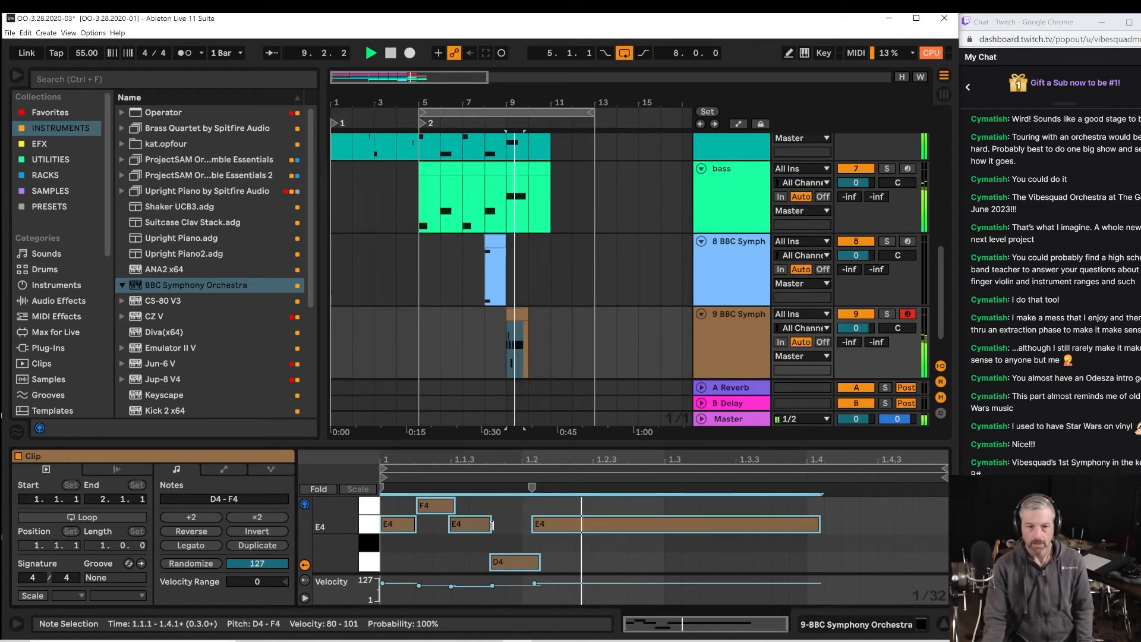
Play the passage from the starts of bars 8 and 9 to check how the clarinet clip fits.
left_click(486, 274)
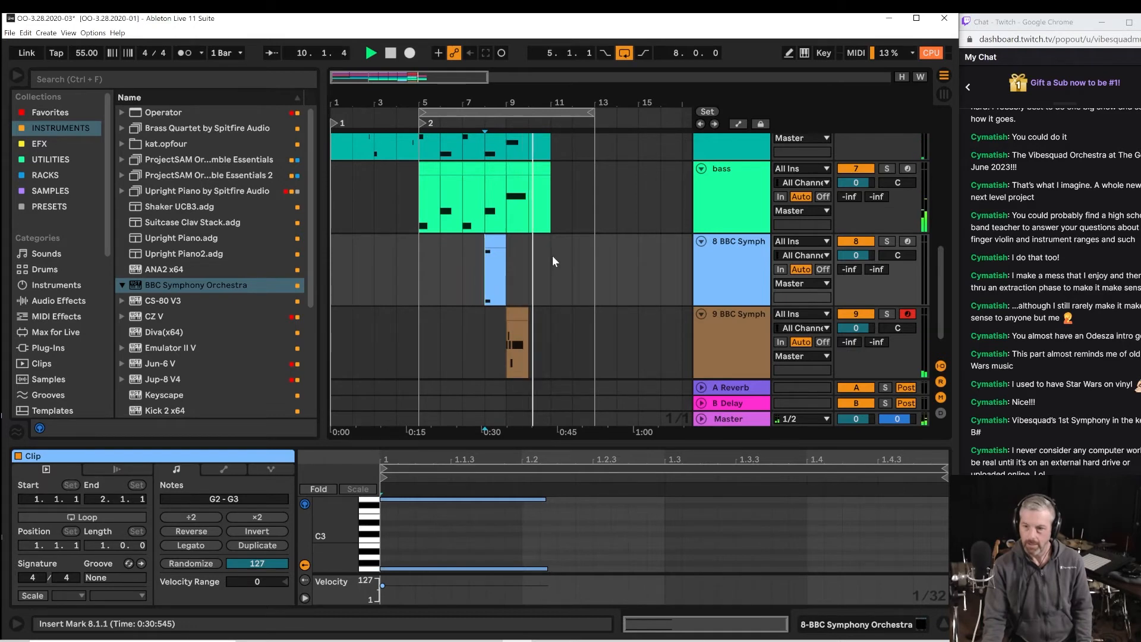
key("space")
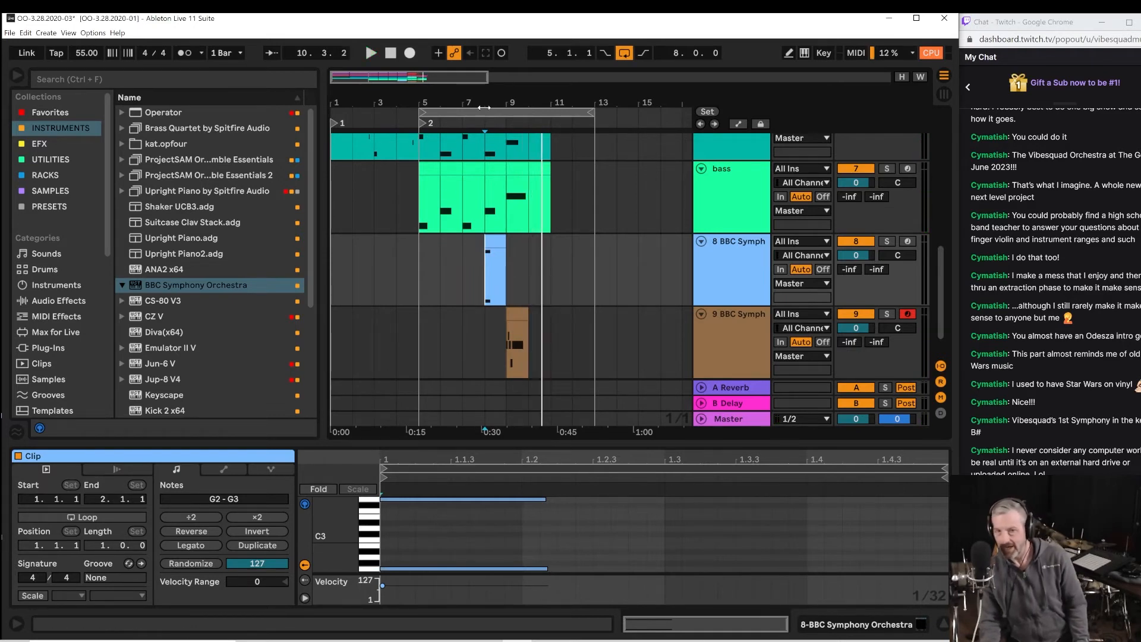
left_click_drag(515, 99, 520, 99)
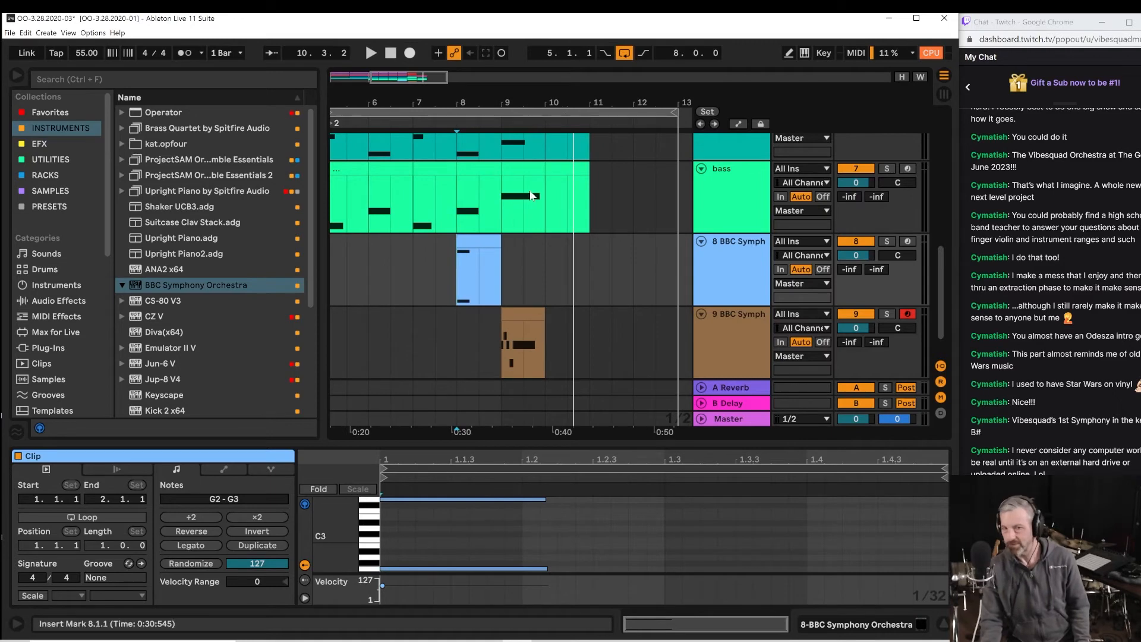
left_click(501, 356)
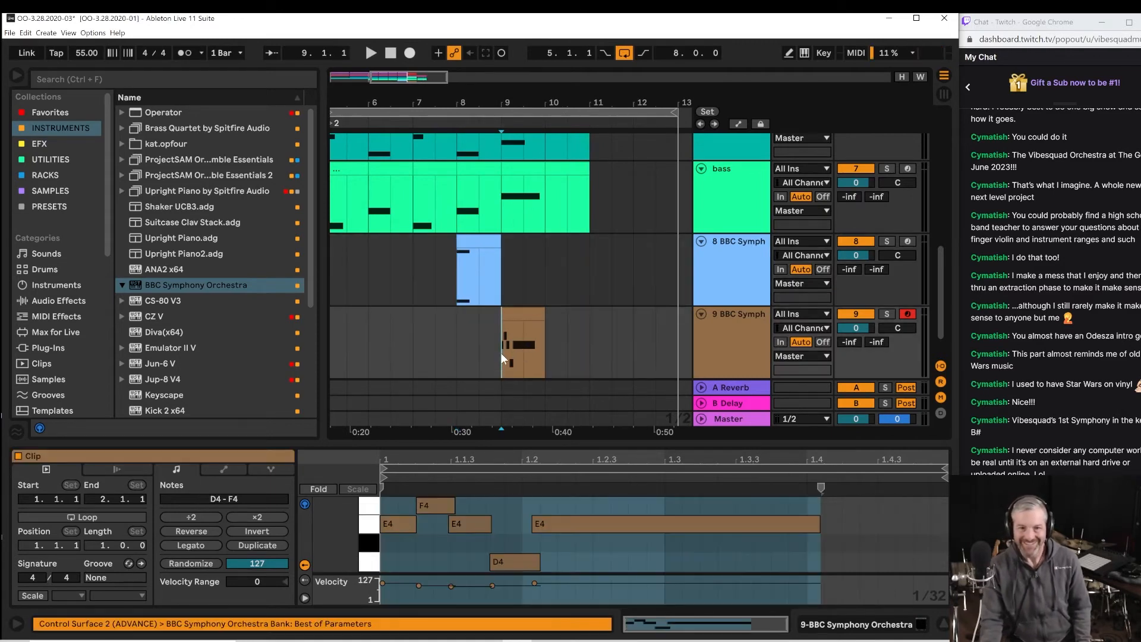
key("space")
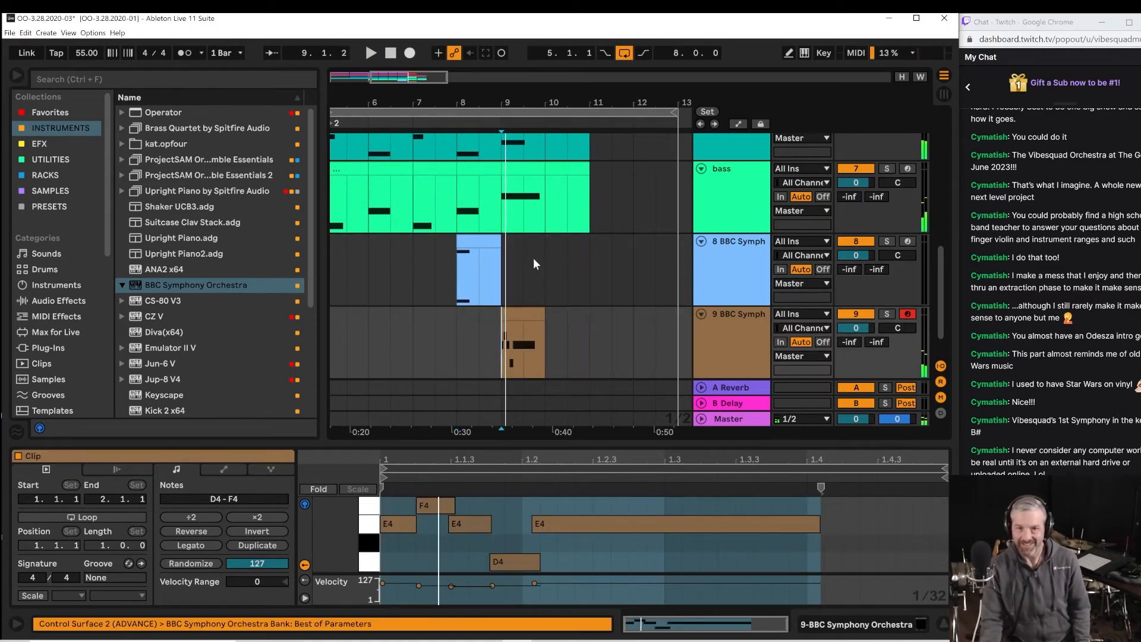
key("space")
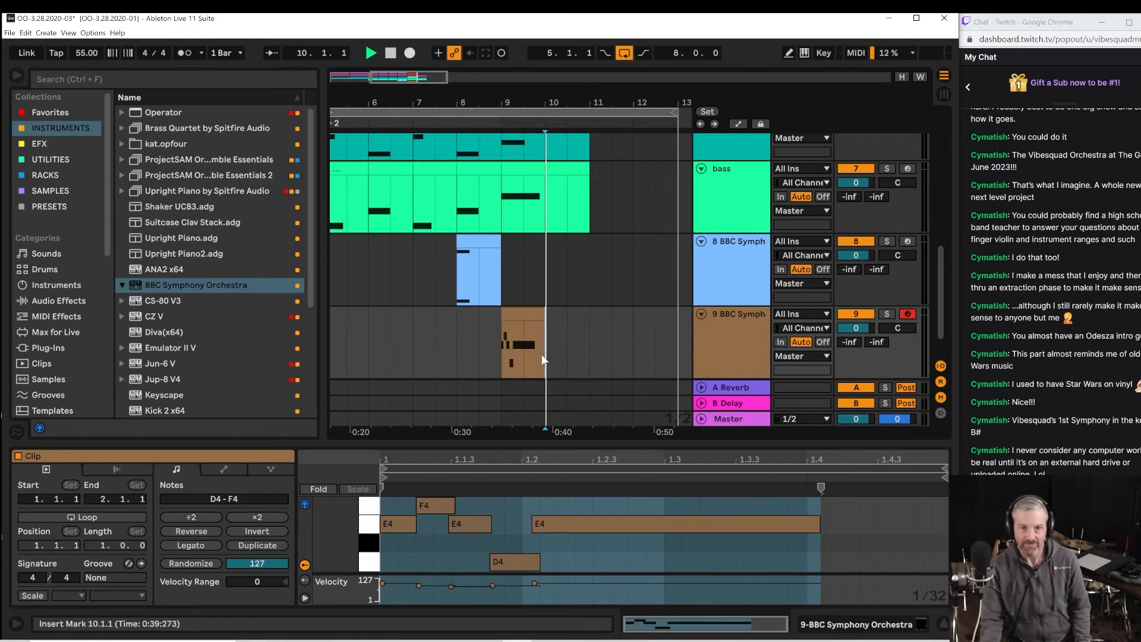
Replay the transition from bar 9 and again from bar 8, and select the loop range from bar 5 to bar 13.
left_click(501, 205)
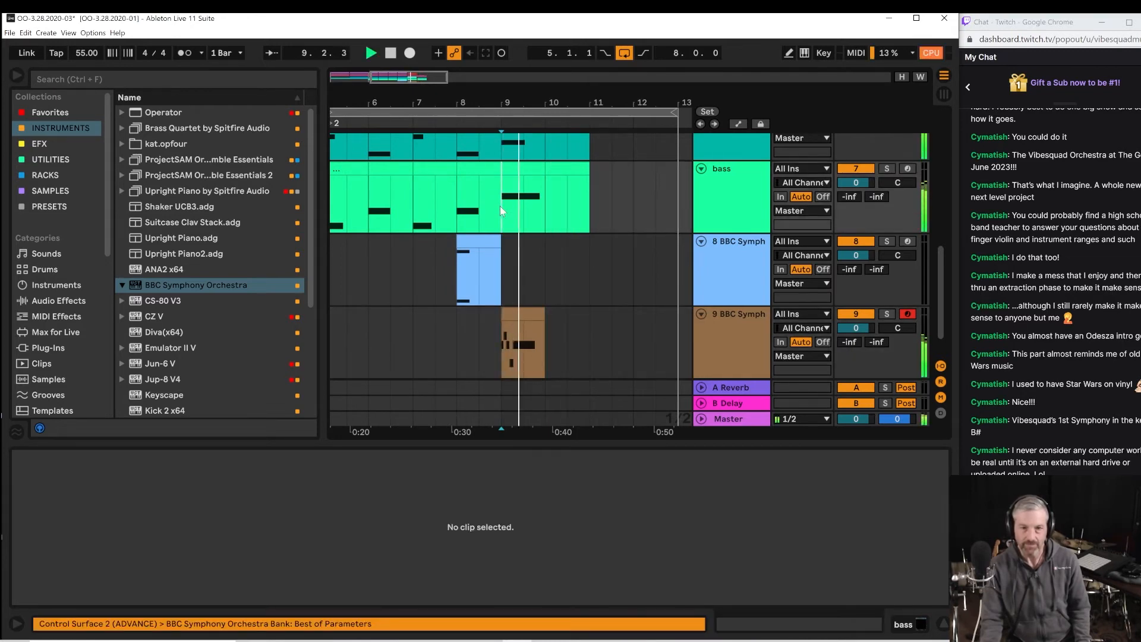
left_click(457, 277)
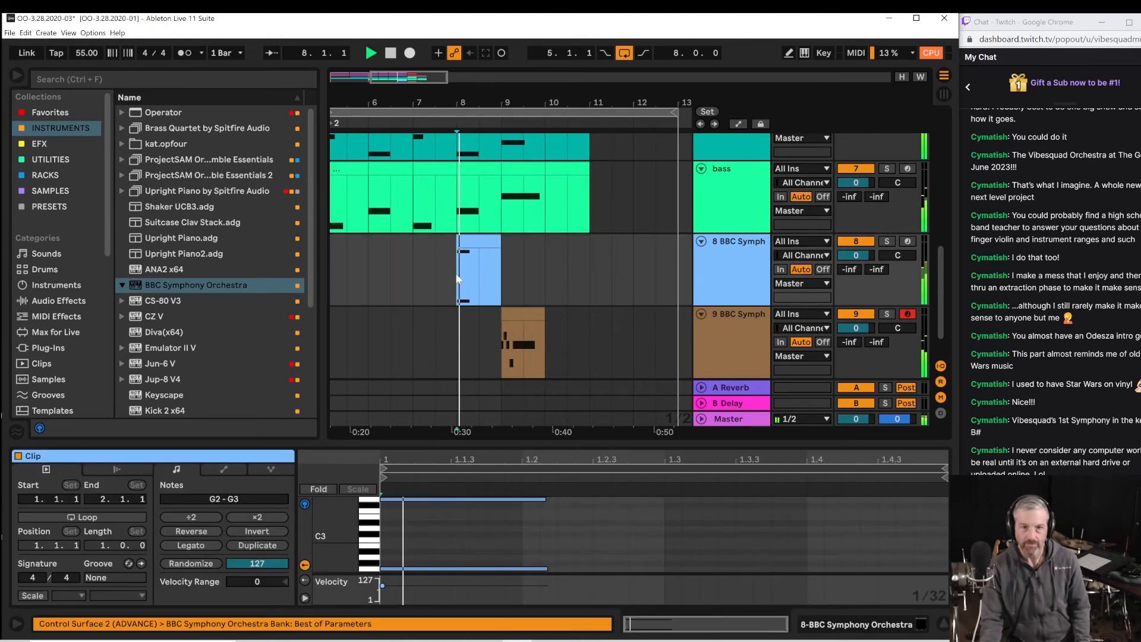
left_click_drag(499, 106, 437, 115)
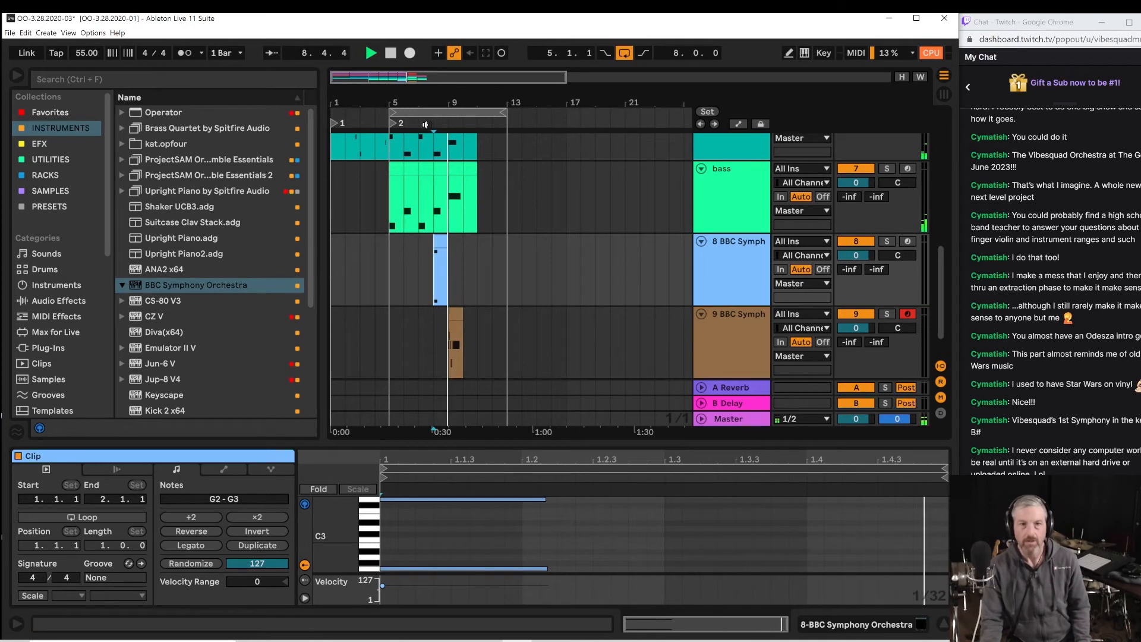
left_click(396, 114)
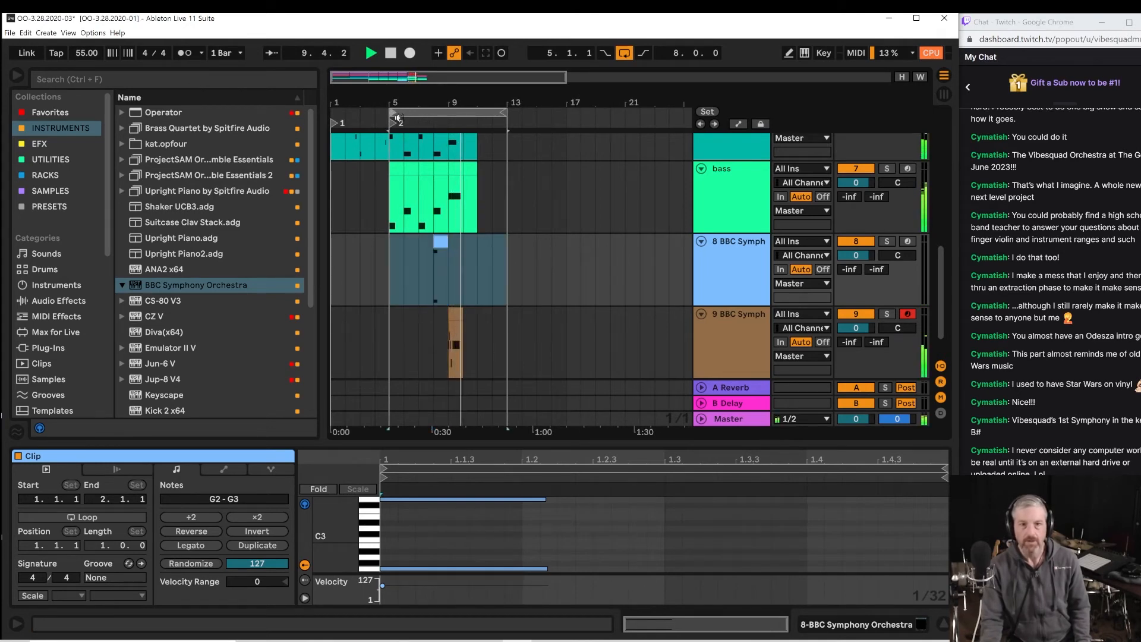
Set the loop range from bar 9 to bar 11 and duplicate that two-bar section on all tracks to bar 11.
key("space")
left_click_drag(465, 106, 471, 162)
left_click_drag(520, 95, 437, 98)
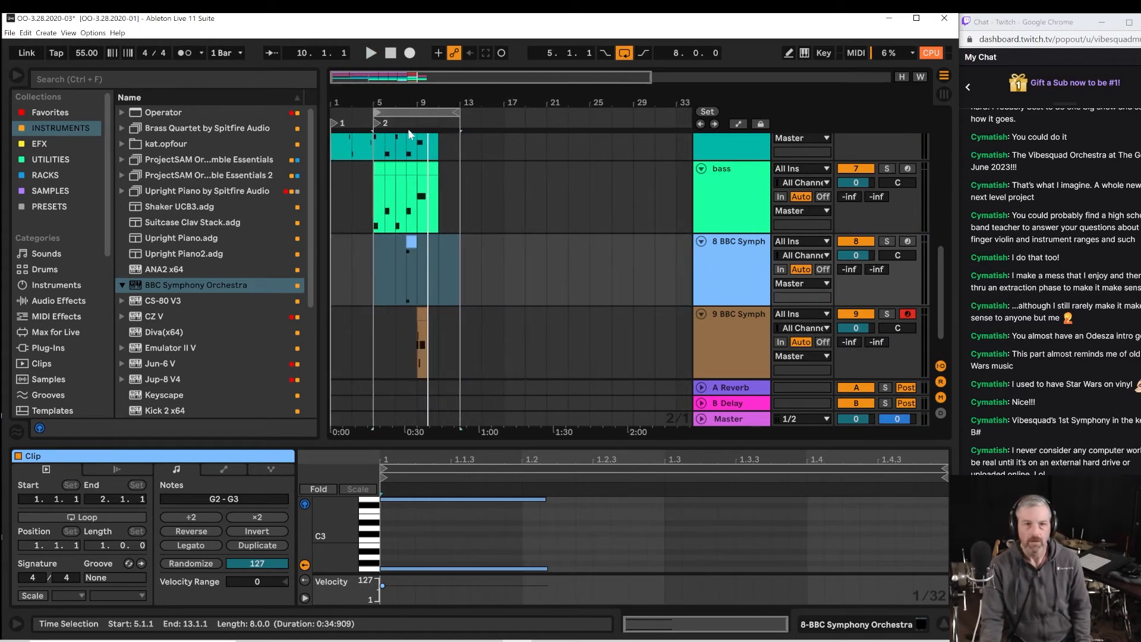
left_click_drag(375, 112, 423, 113)
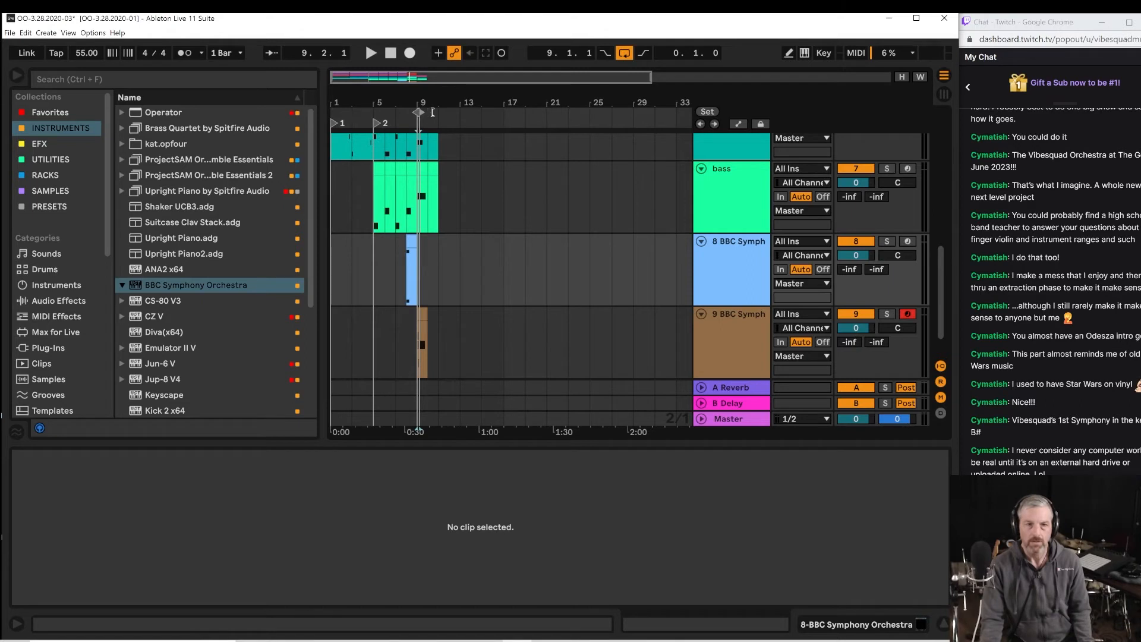
left_click_drag(434, 115, 439, 115)
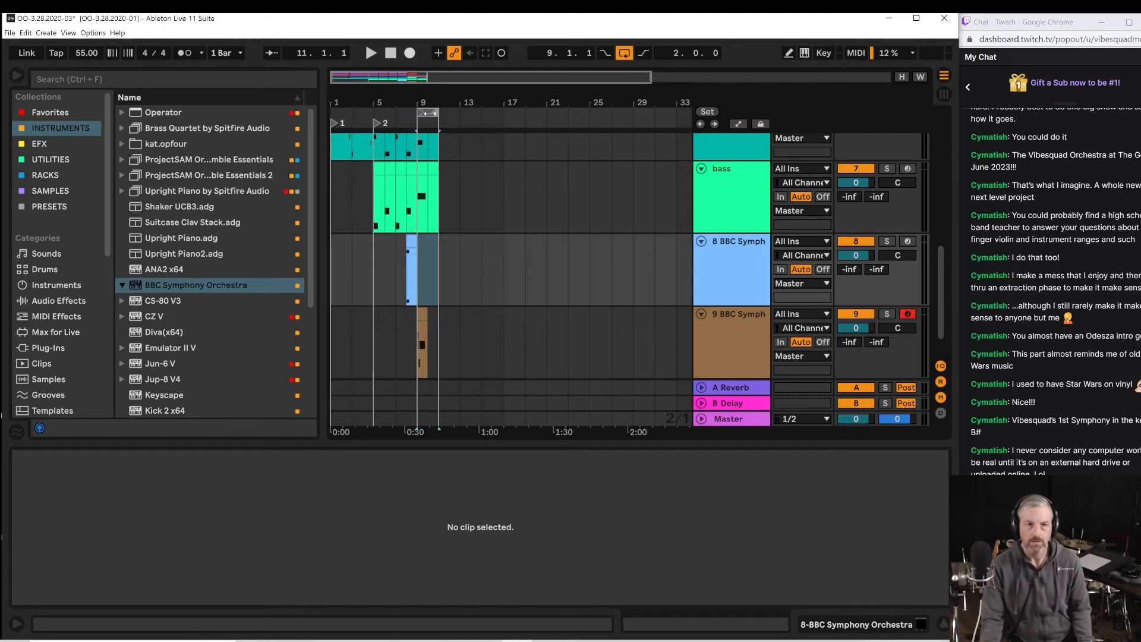
left_click(433, 114)
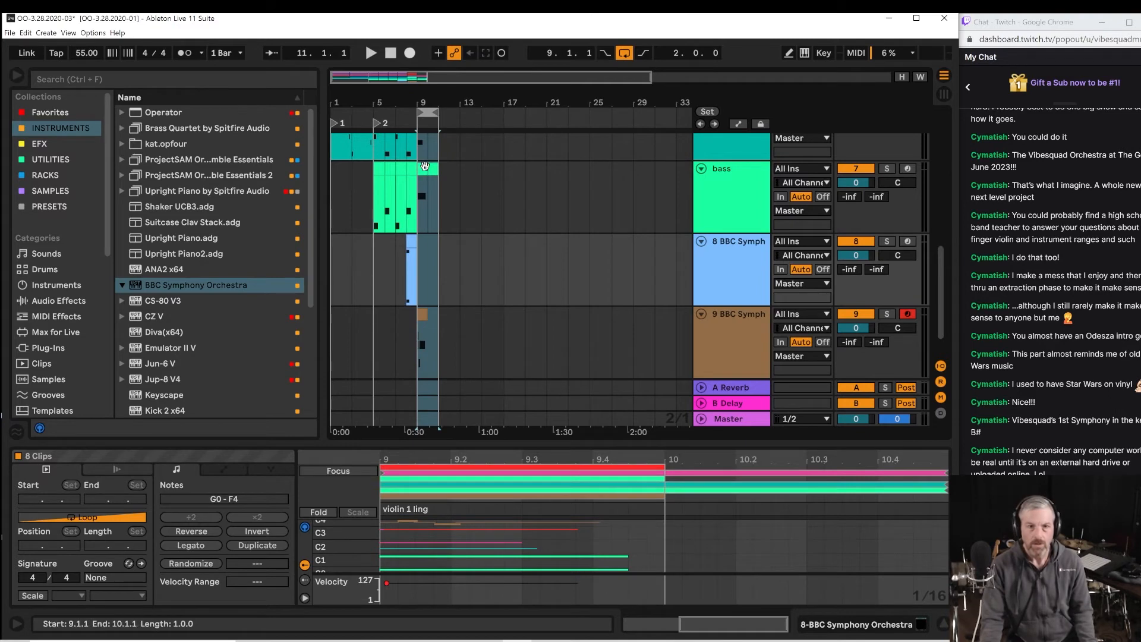
key("ctrl+d")
key("space")
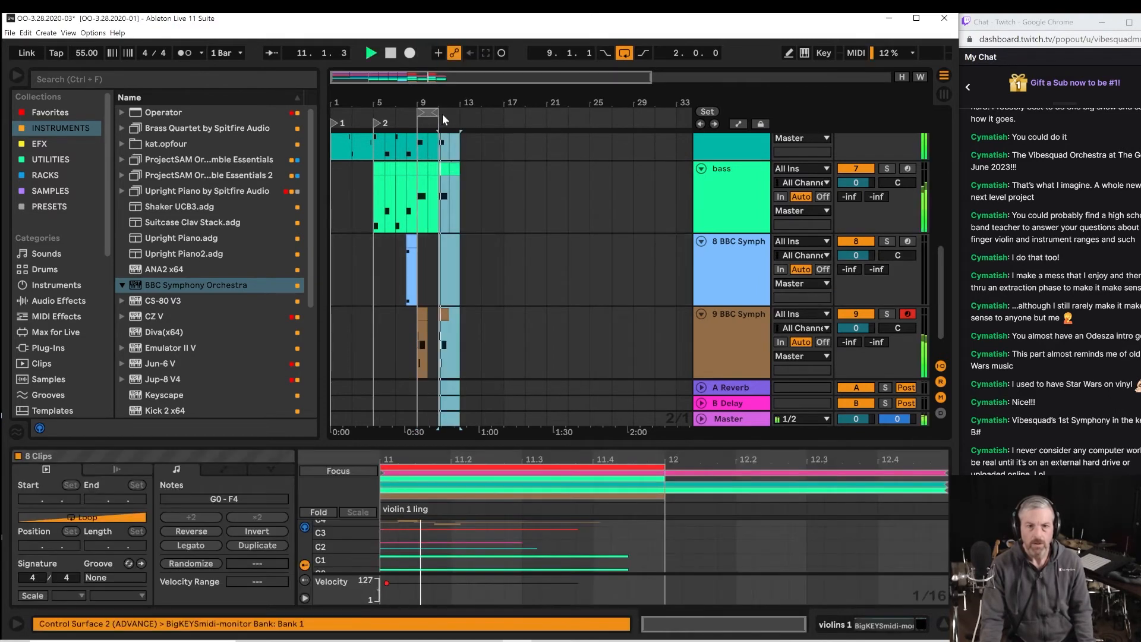
Play the arrangement looped from bar 1 to bar 13 to judge the duplicated section, and undo the duplication.
left_click_drag(440, 111, 200, 137)
key("space")
key("space")
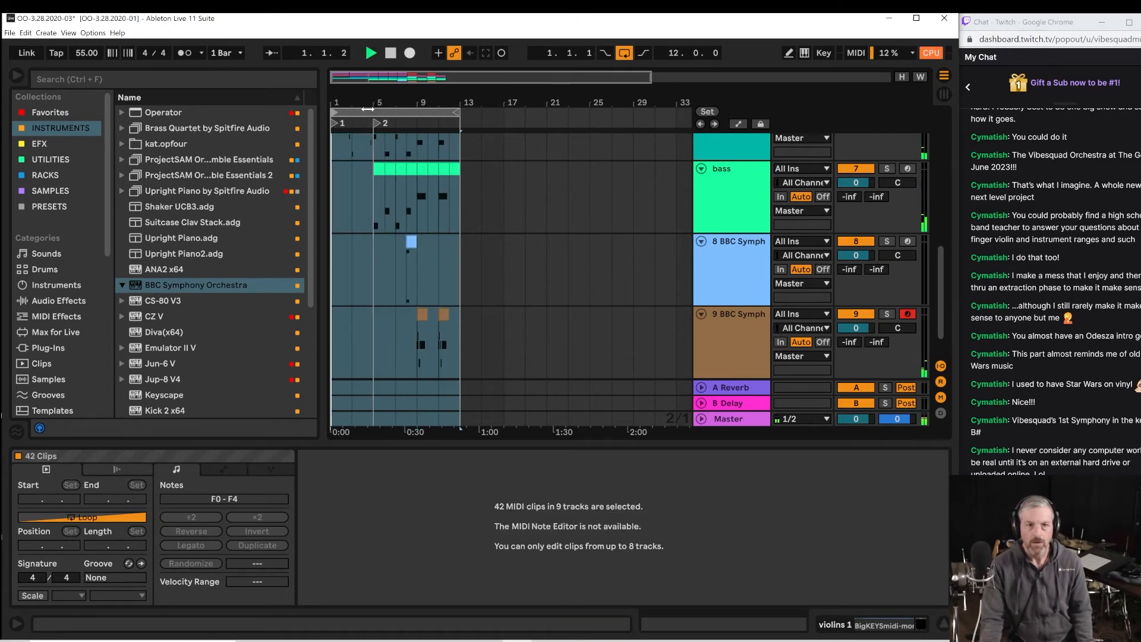
key("minus")
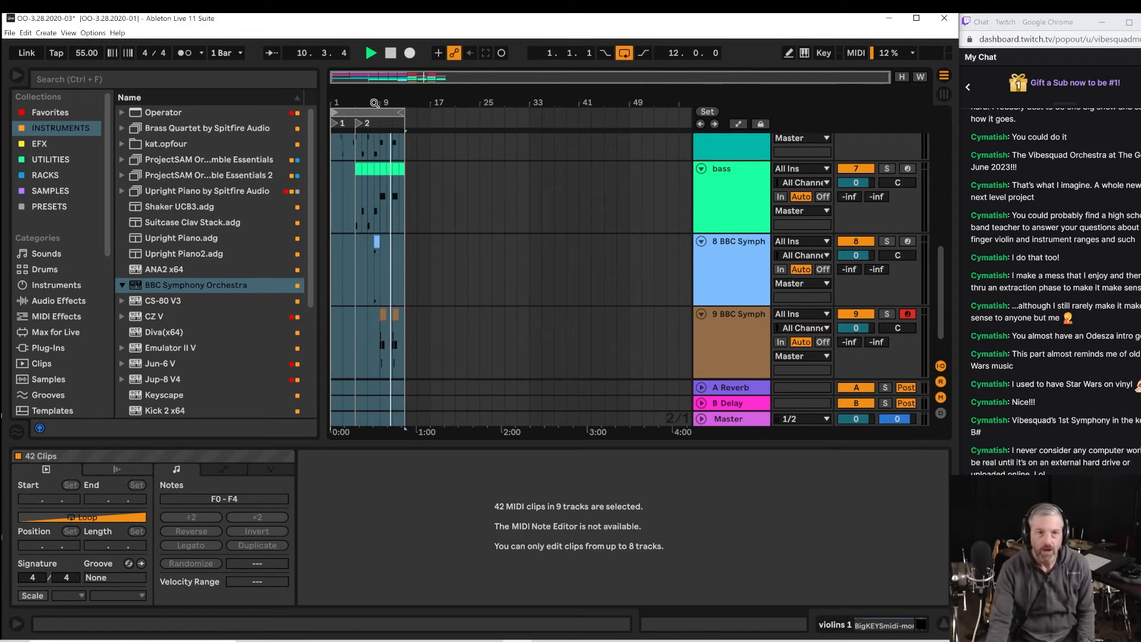
left_click_drag(396, 102, 396, 172)
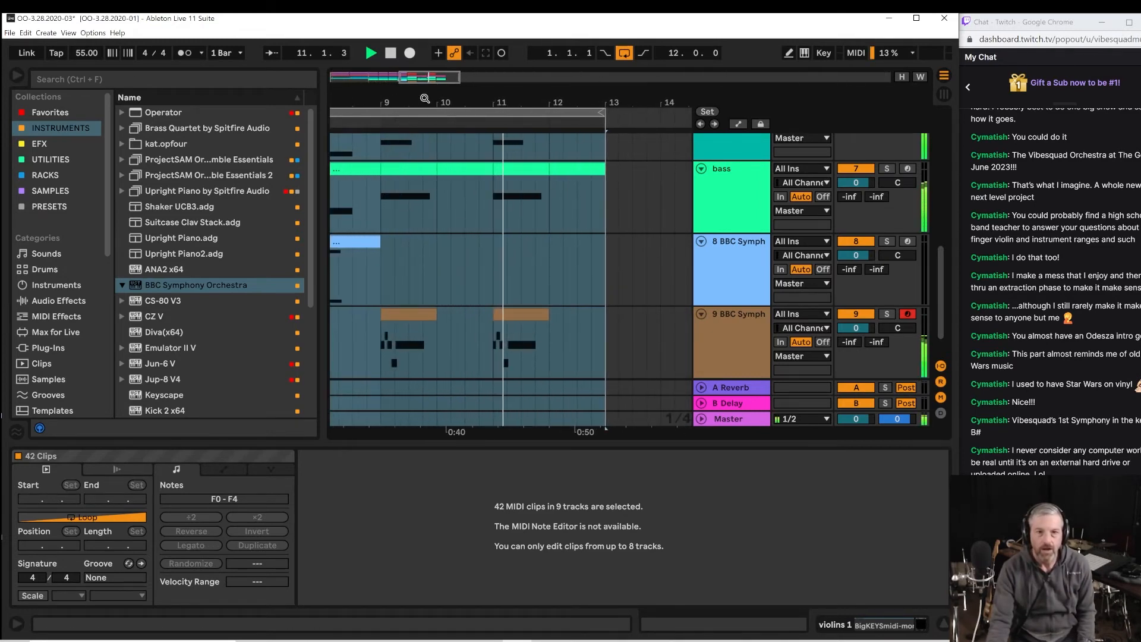
scroll(511, 178, "up", 5)
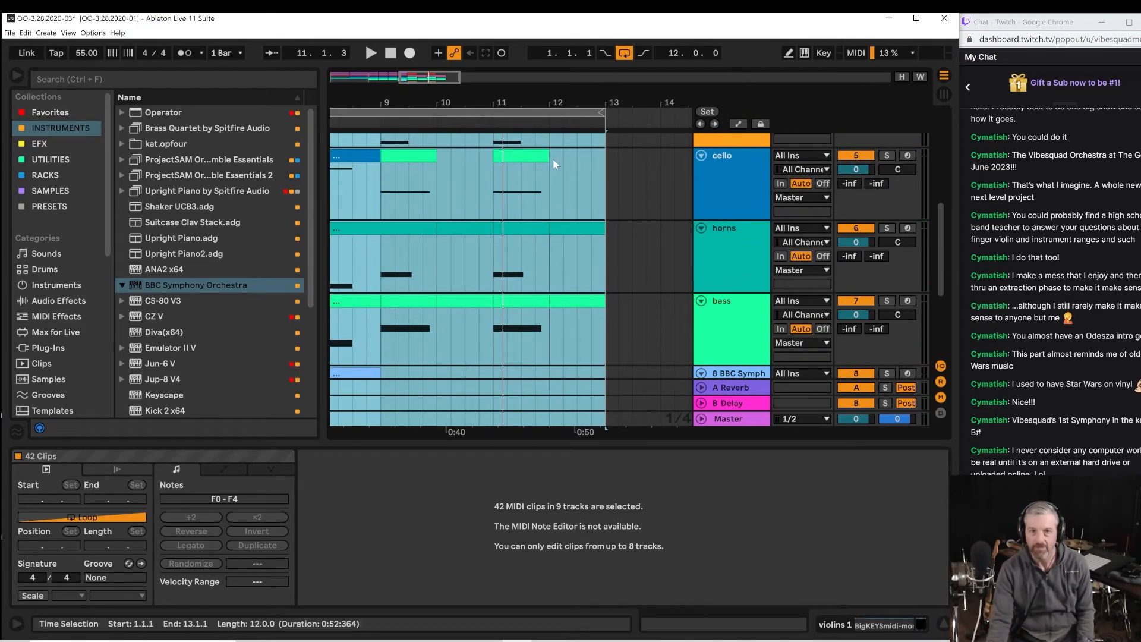
scroll(472, 177, "up", 2)
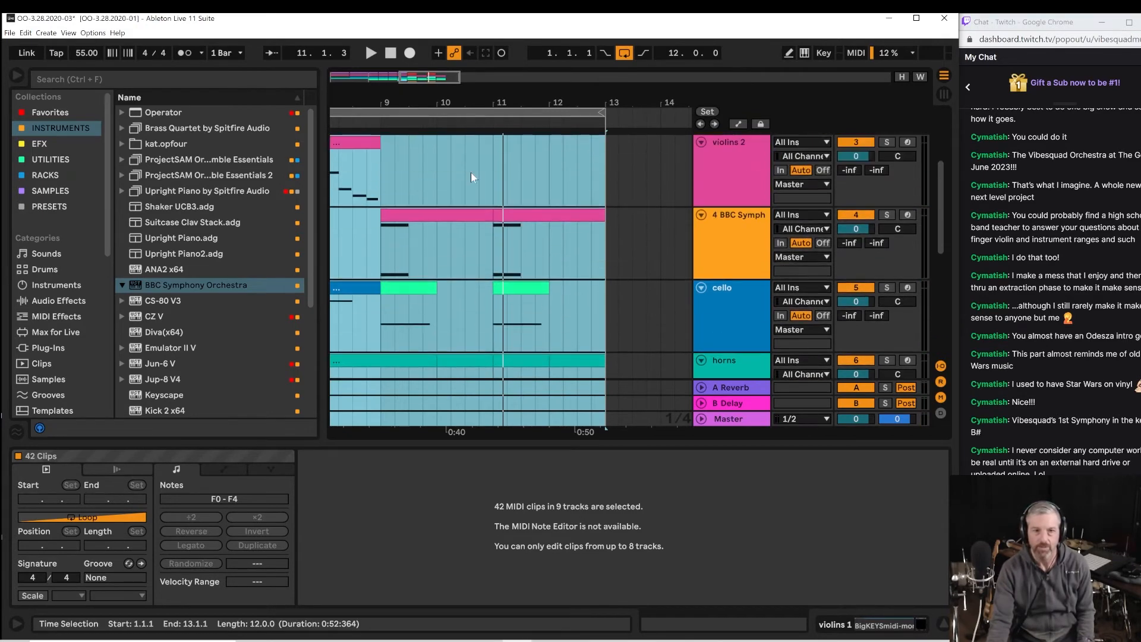
scroll(472, 175, "down", 4)
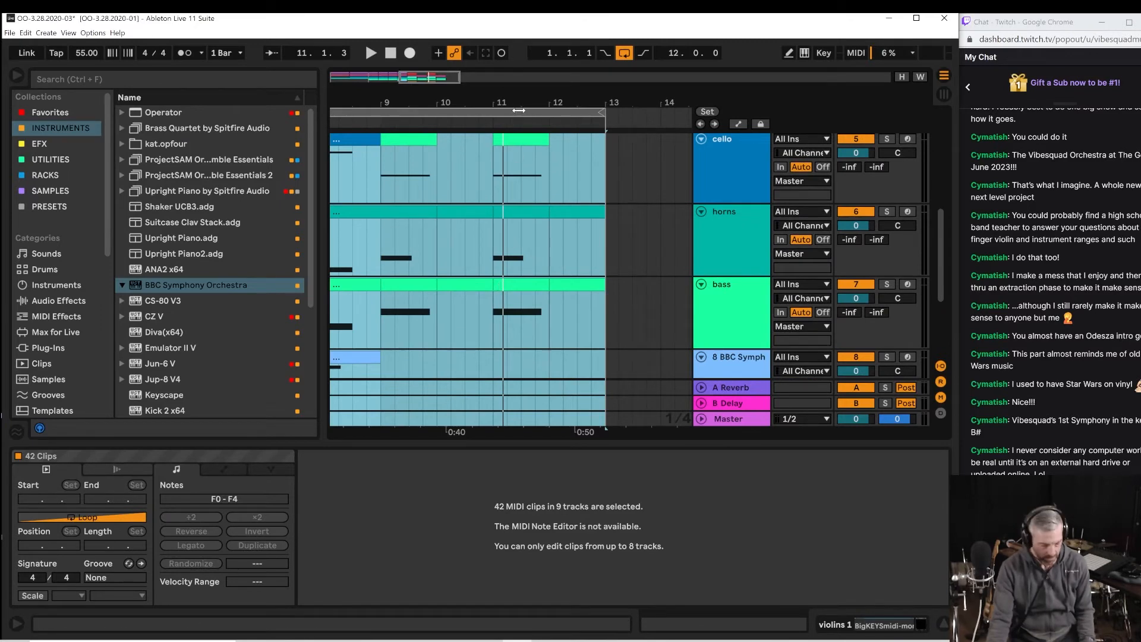
key("ctrl+z")
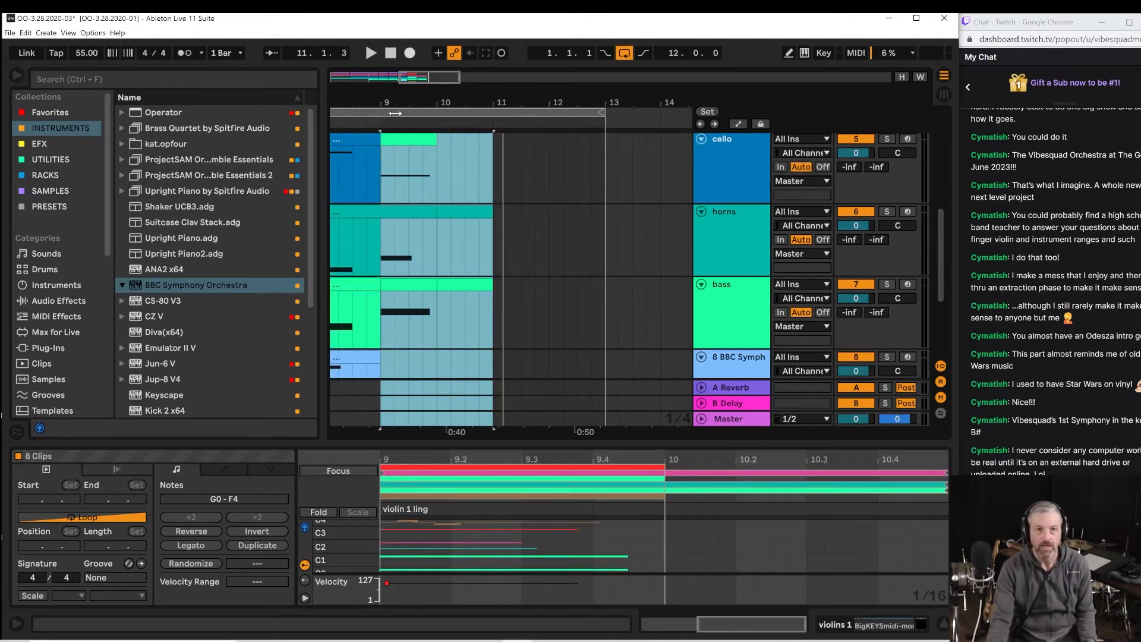
Narrow the loop range to bar 9, duplicate that bar on all tracks into bar 10, and play the result.
key("ctrl+a")
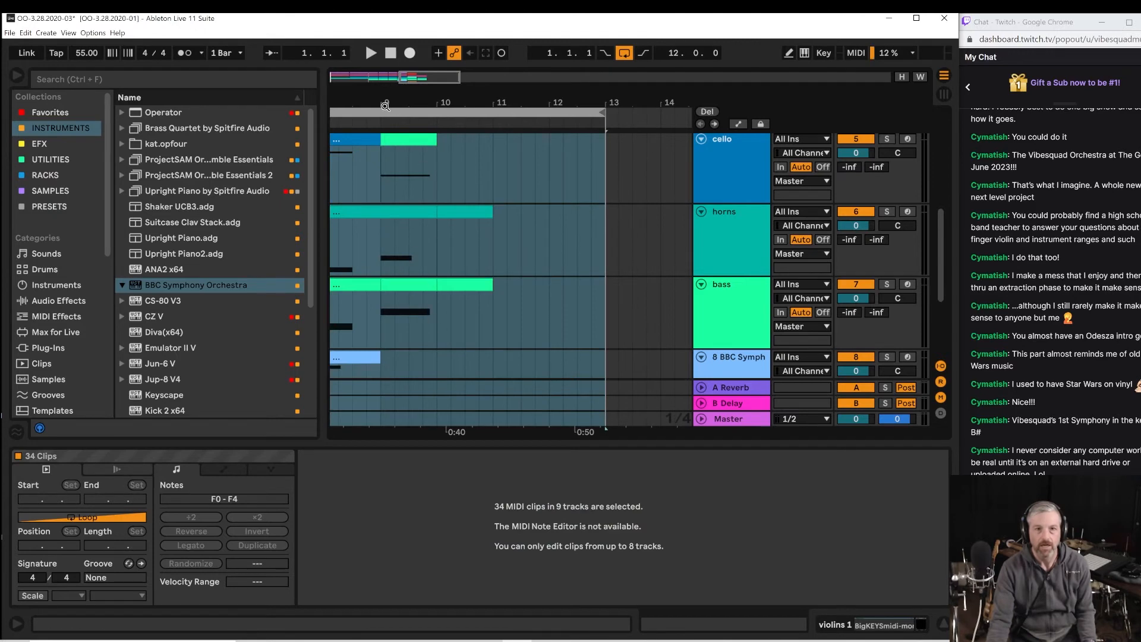
left_click_drag(382, 111, 433, 115)
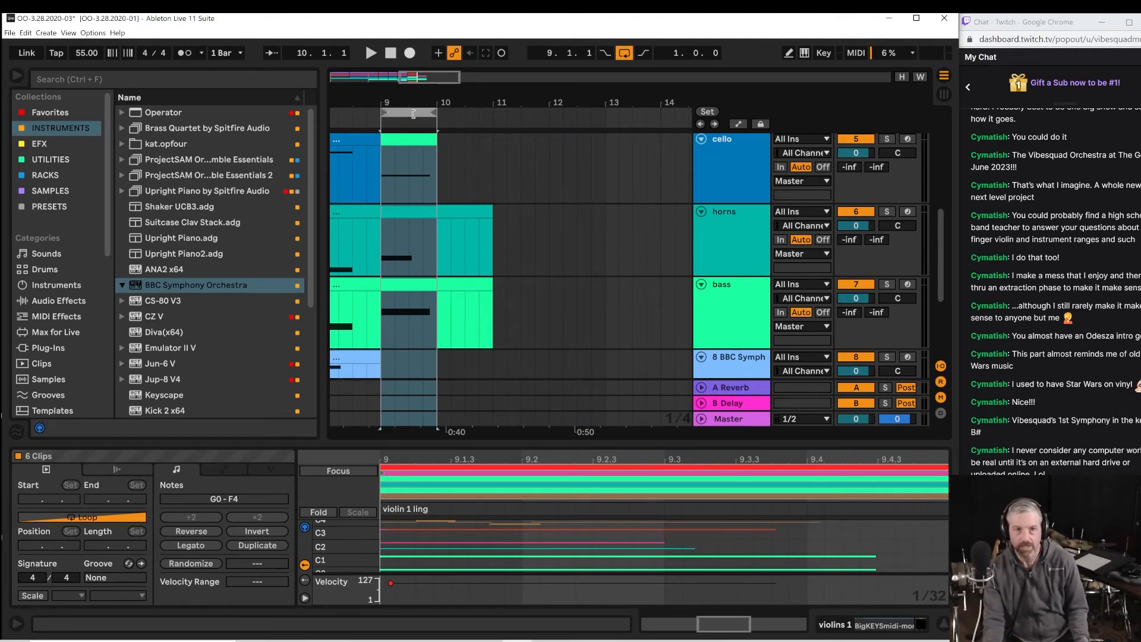
key("ctrl+d")
key("space")
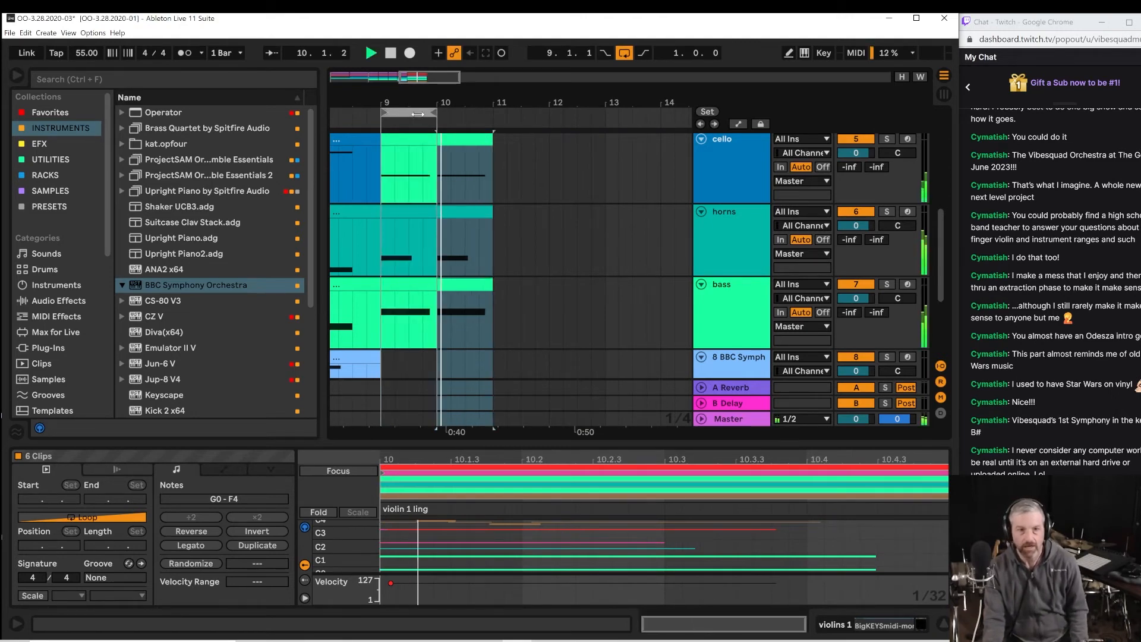
left_click(378, 179)
key("space")
key("space")
Set the loop range from bar 1 to bar 11 and play from bar 3.
left_click_drag(437, 112, 513, 95)
left_click_drag(436, 112, 319, 95)
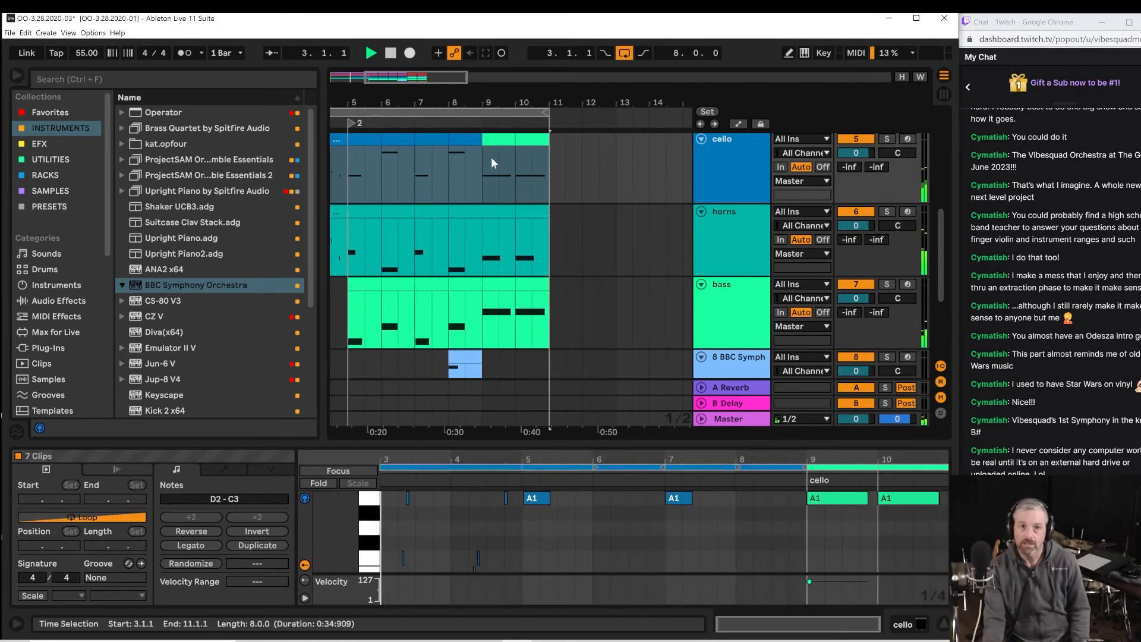
left_click_drag(497, 103, 497, 74)
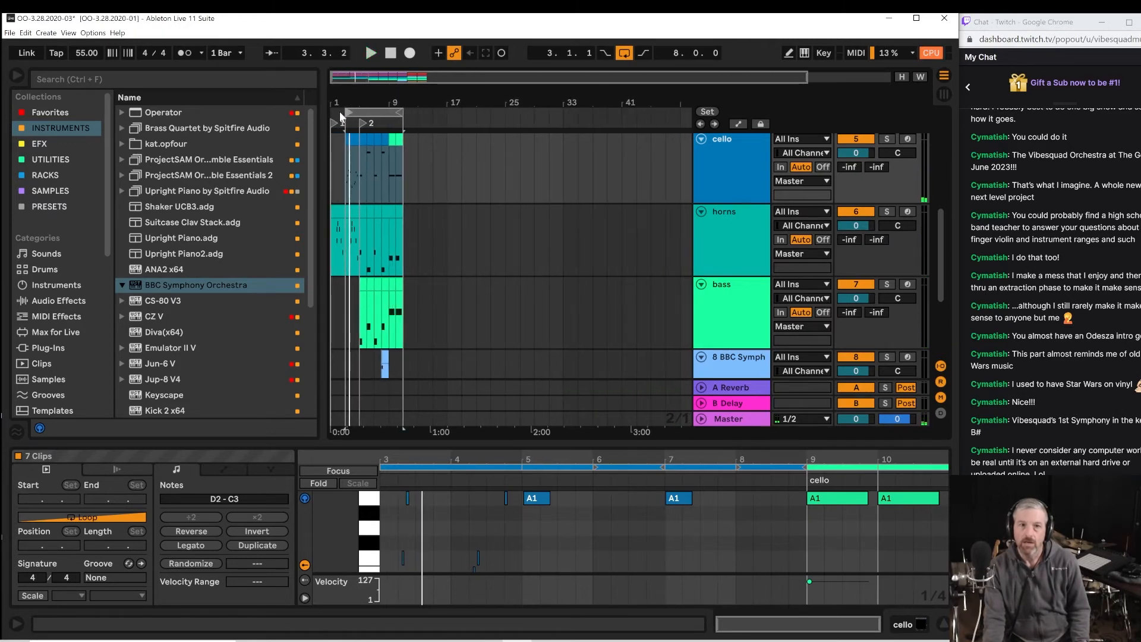
left_click_drag(344, 112, 316, 104)
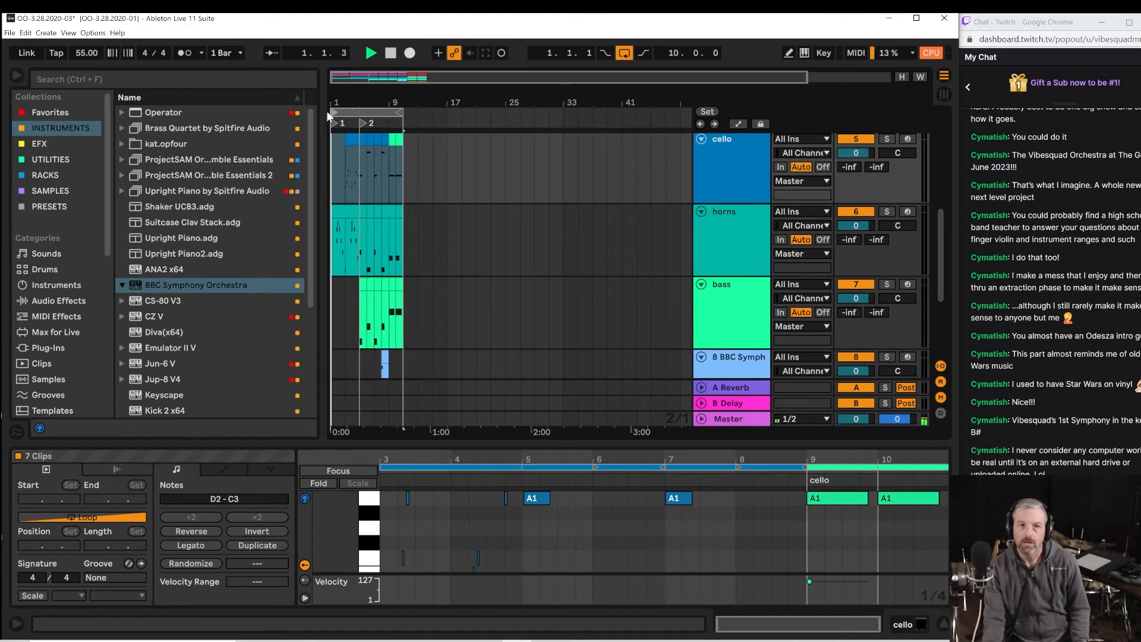
key("space")
left_click(343, 183)
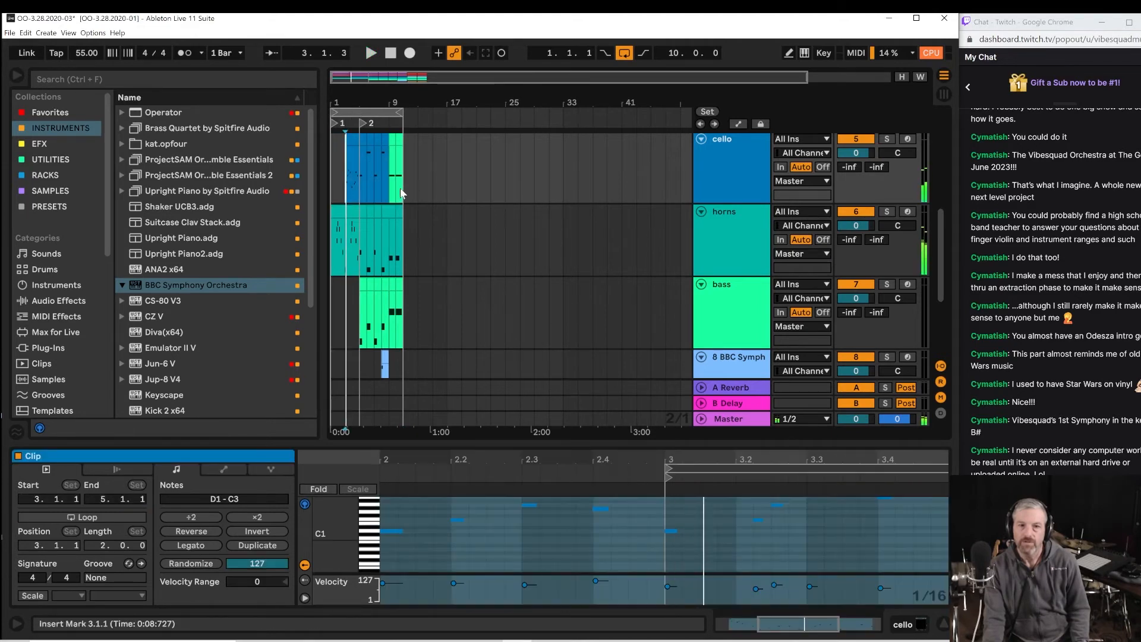
Extend the end of the loop range to bar 13 and add a locator at bar 9 while playing from there.
left_click_drag(402, 112, 390, 112)
left_click(370, 112)
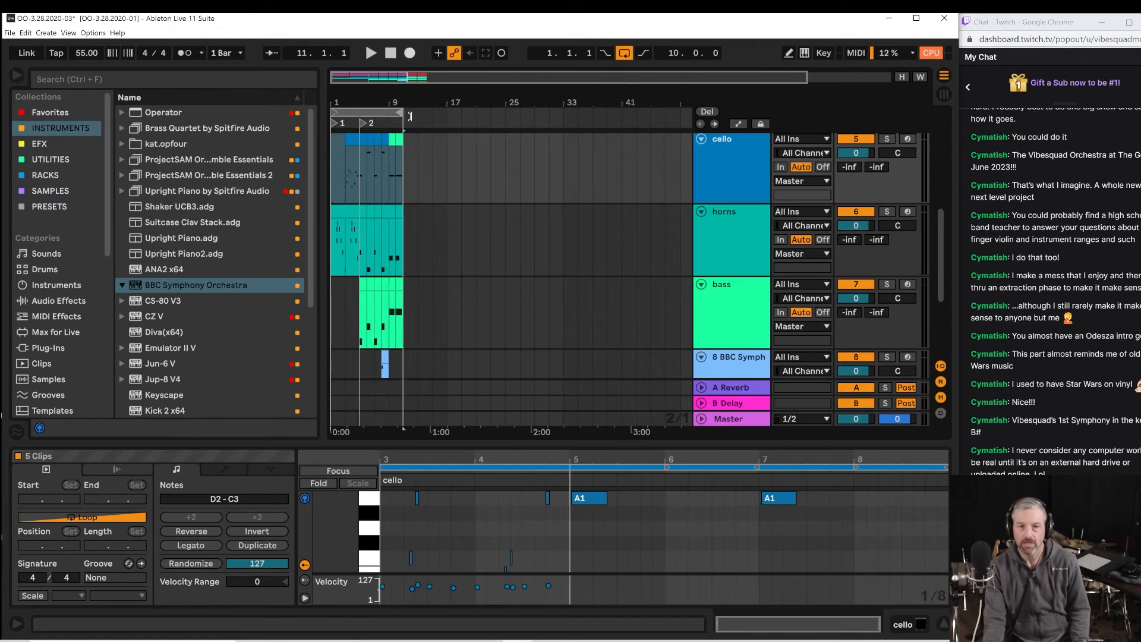
left_click_drag(379, 113, 418, 112)
left_click(388, 178)
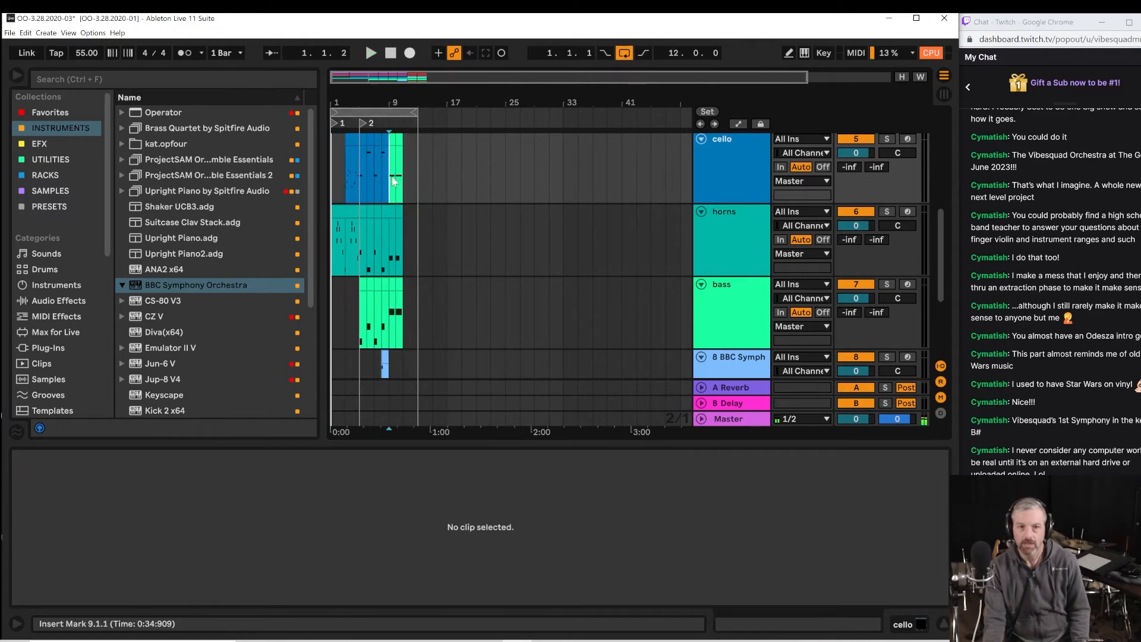
key("space")
left_click_drag(390, 100, 426, 99)
left_click(707, 111)
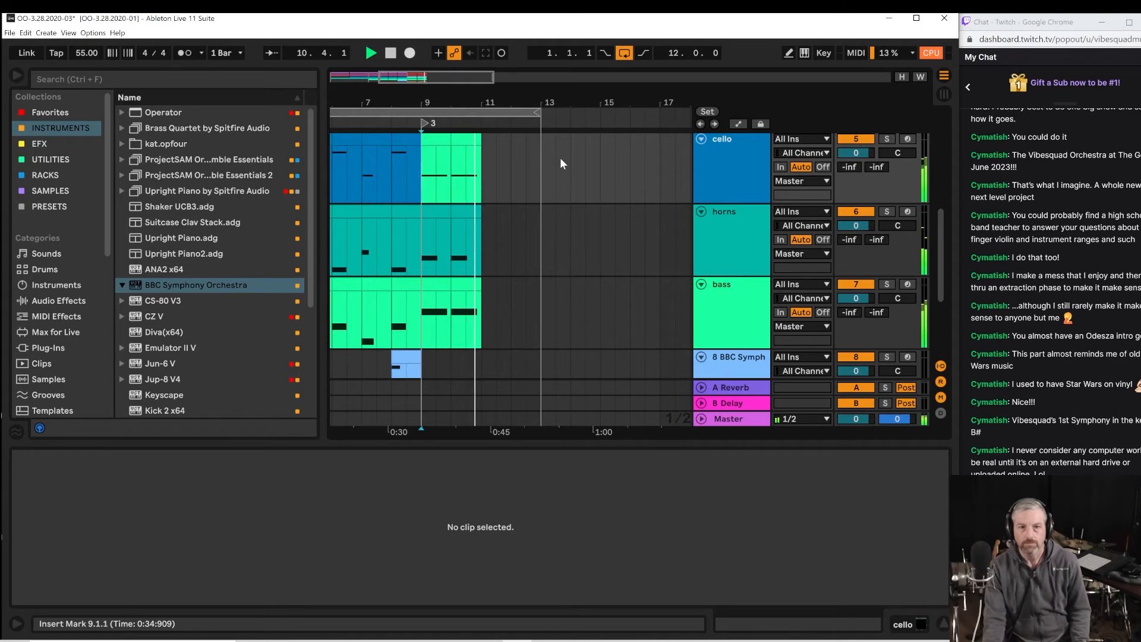
Play the passage from bar 4 and again from the start of bar 5 up to bar 11 to check the repeated bar.
left_click(480, 321)
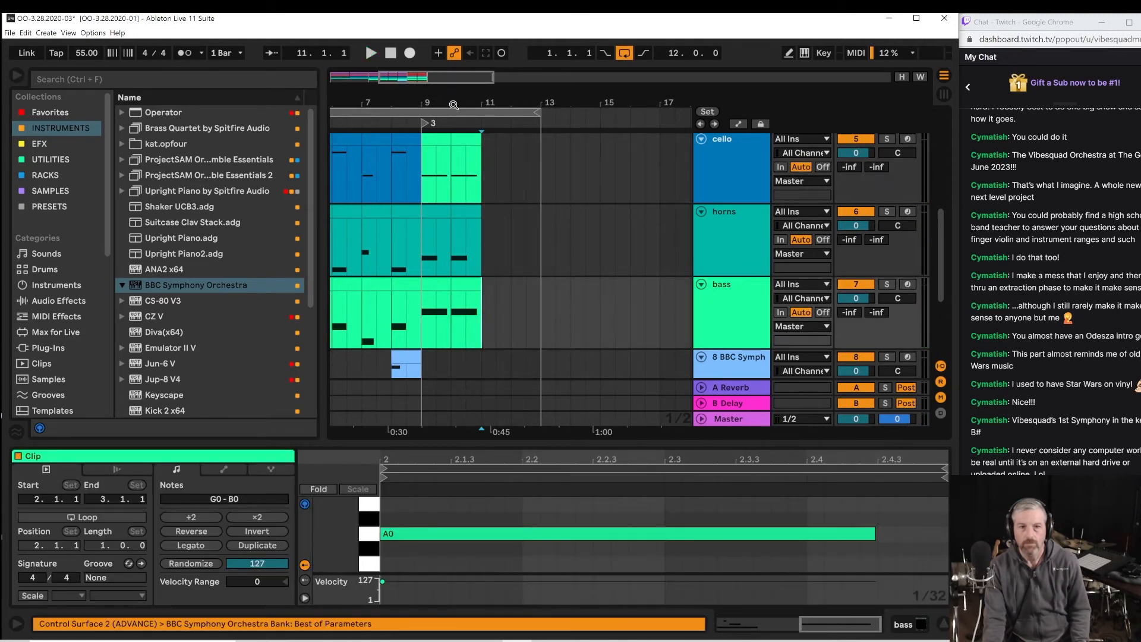
mouse_move(454, 95)
left_mouse_down()
mouse_move(493, 75)
mouse_move(457, 61)
mouse_move(463, 77)
mouse_move(549, 94)
left_mouse_up()
left_click(418, 169)
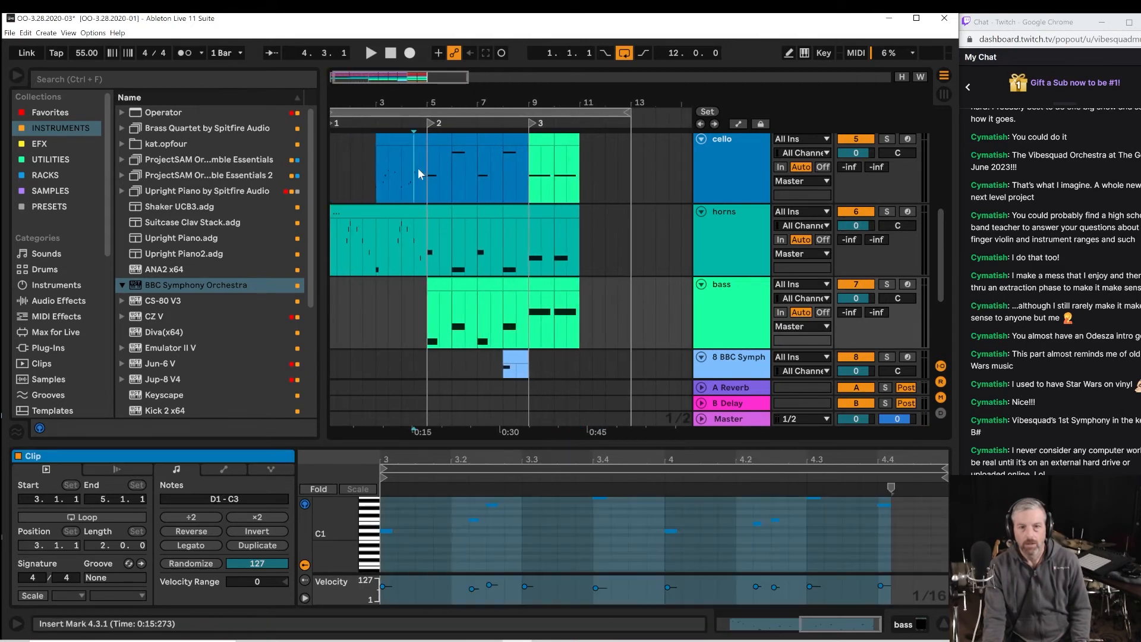
key("space")
left_click(425, 168)
key("space")
key("space")
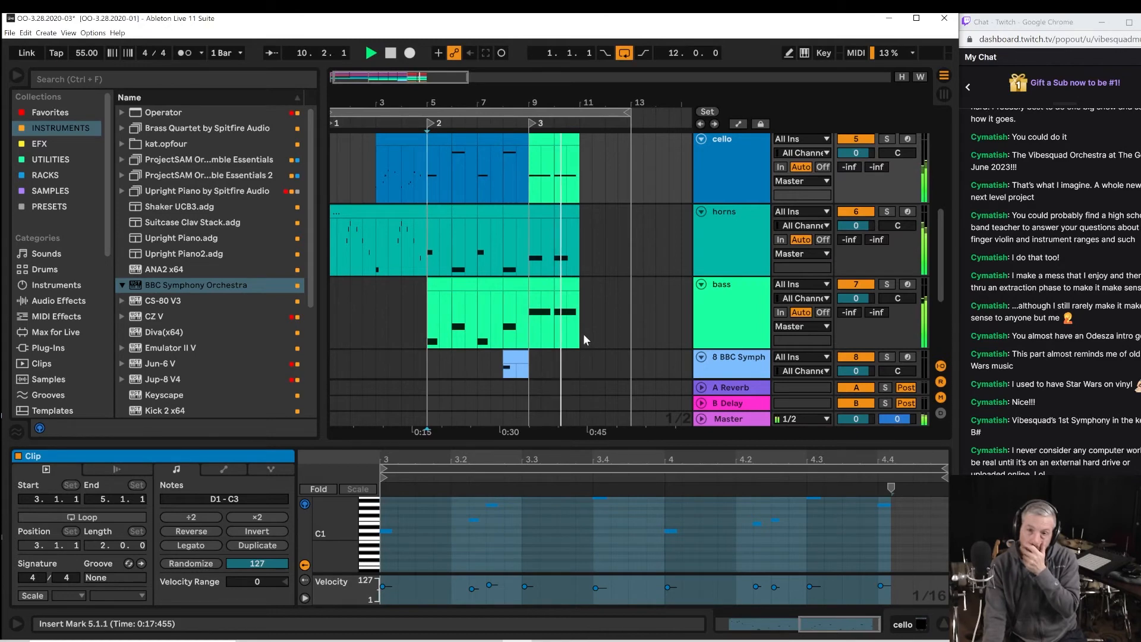
left_click_drag(570, 102, 575, 166)
key("space")
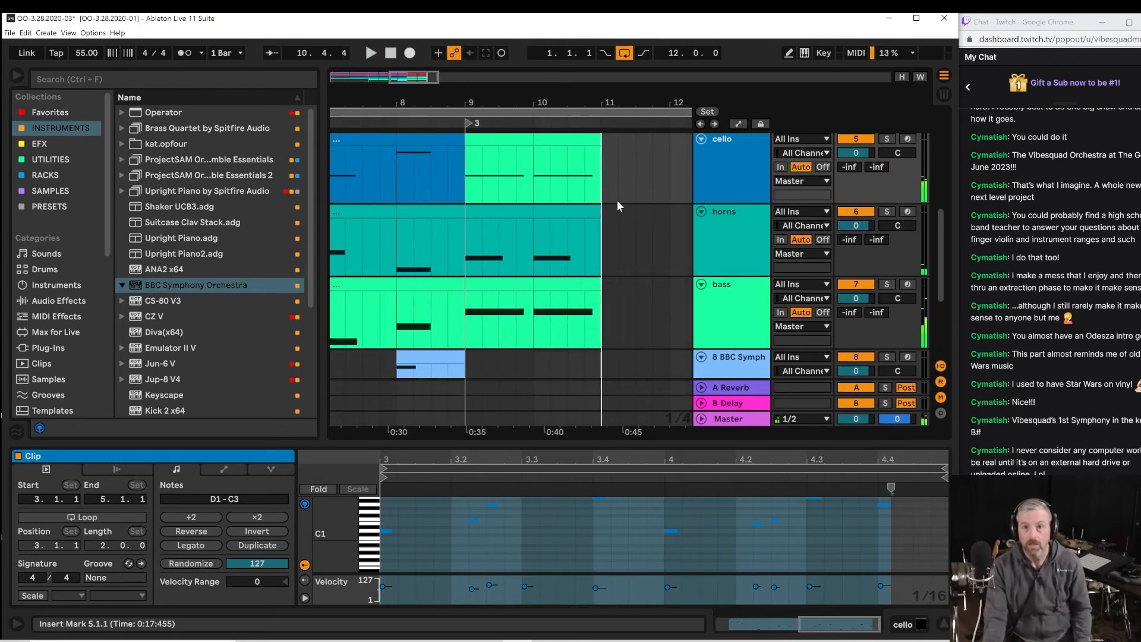
Insert empty two-bar MIDI clips from bar 11 to bar 13 on all instrument tracks, and play from bar 10.
left_click(606, 162)
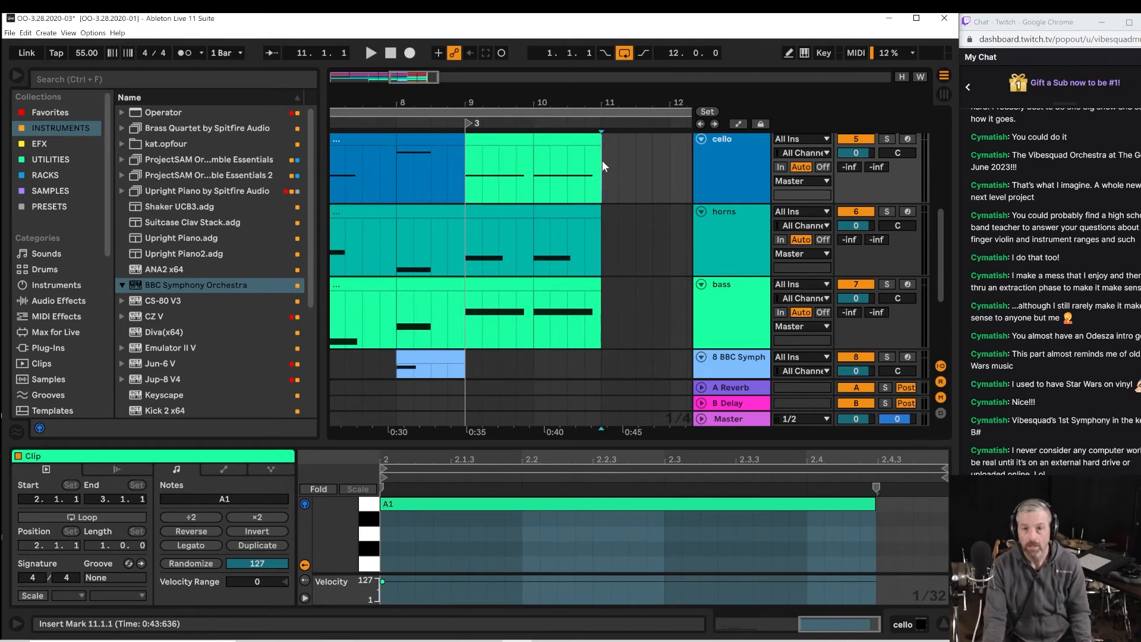
left_click_drag(615, 100, 506, 95)
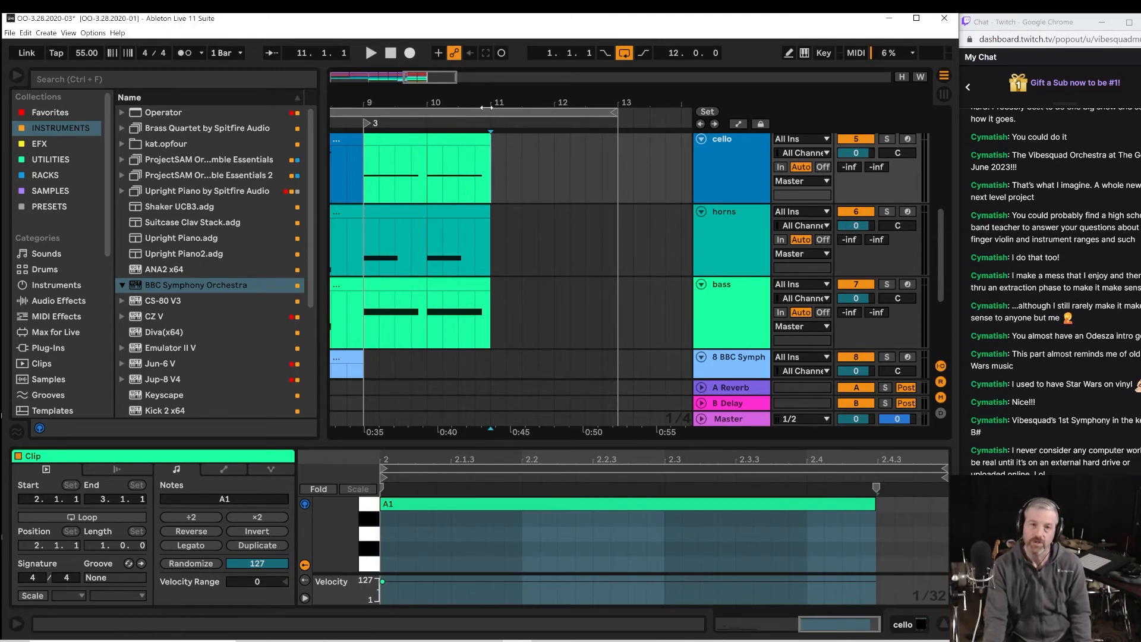
left_click_drag(488, 107, 520, 106)
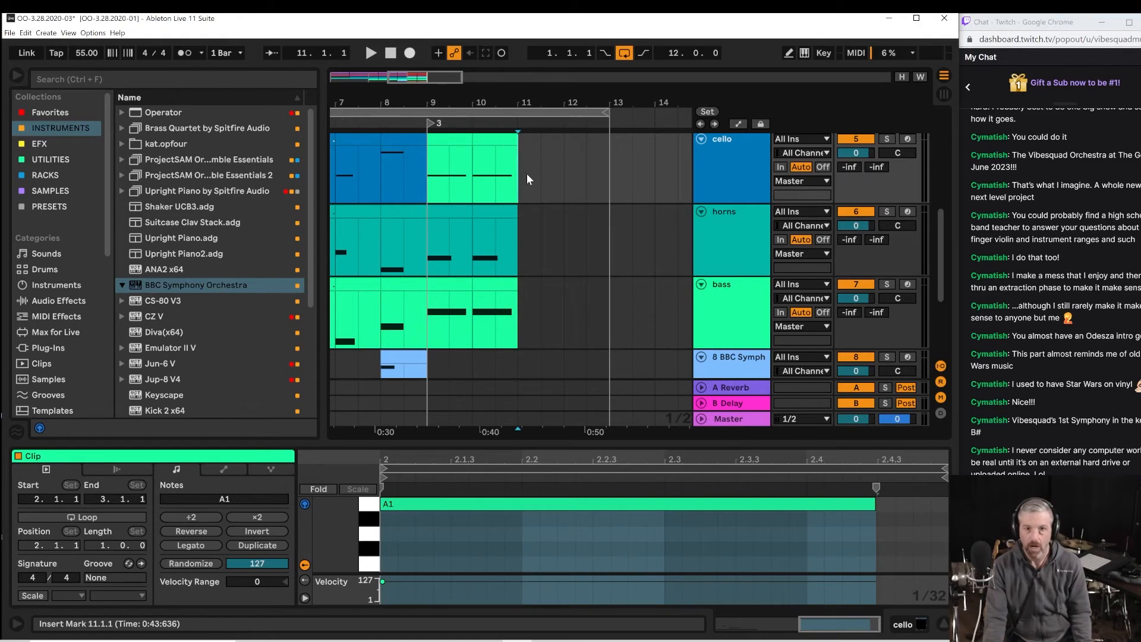
left_click_drag(526, 174, 608, 518)
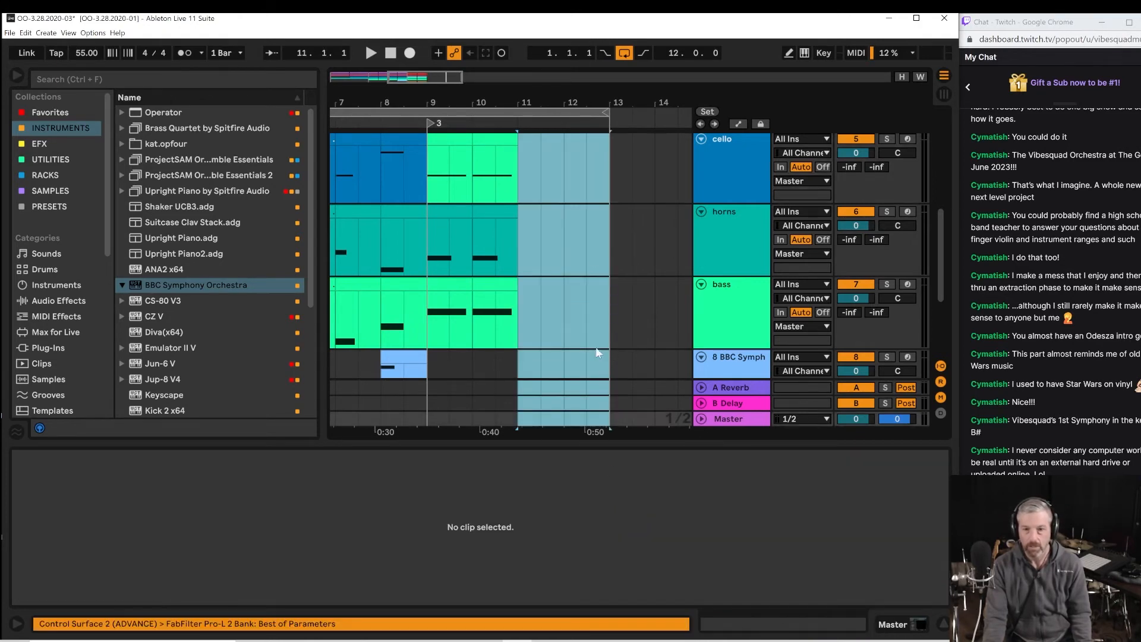
left_click(564, 227)
scroll(565, 318, "down", 2)
scroll(574, 312, "down", 2)
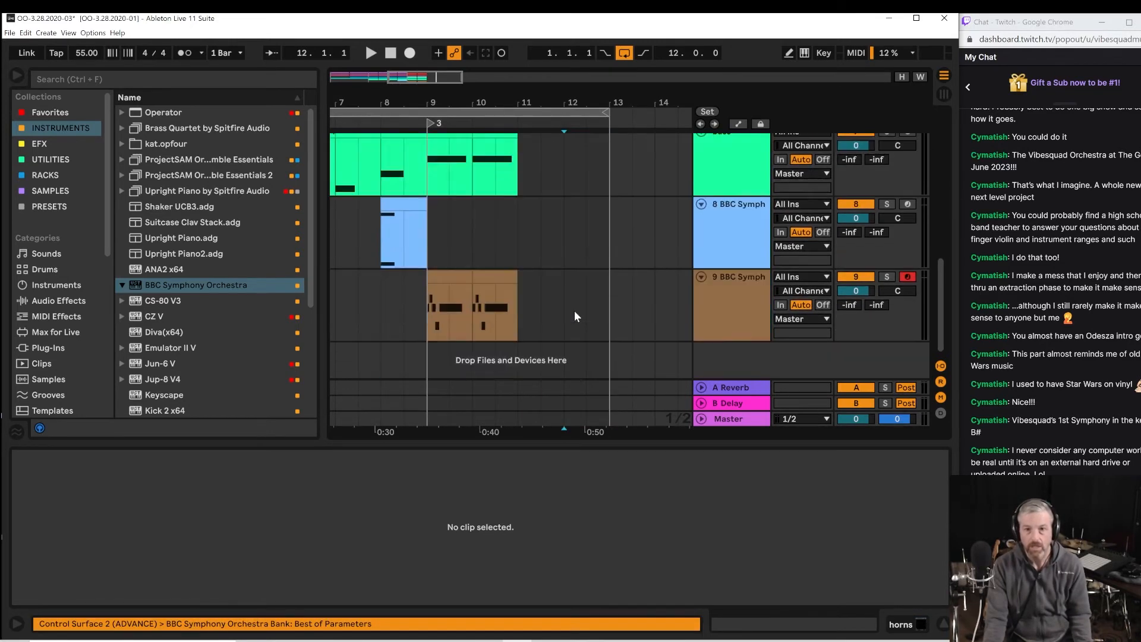
left_click_drag(605, 308, 518, 56)
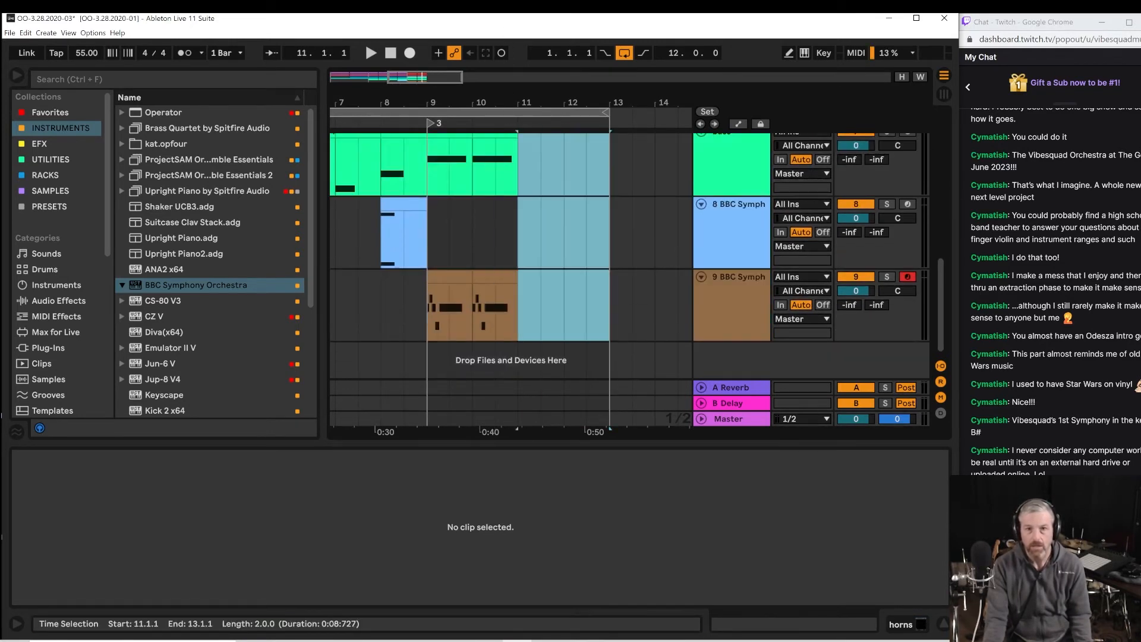
scroll(654, 222, "up", 4)
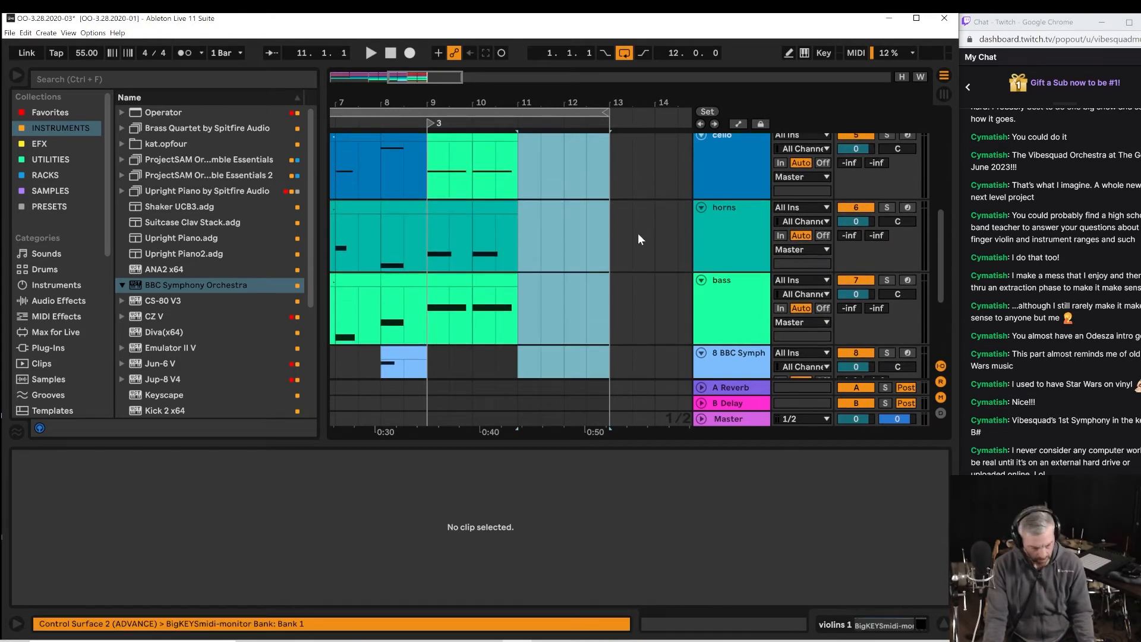
key("ctrl+v")
left_click(480, 254)
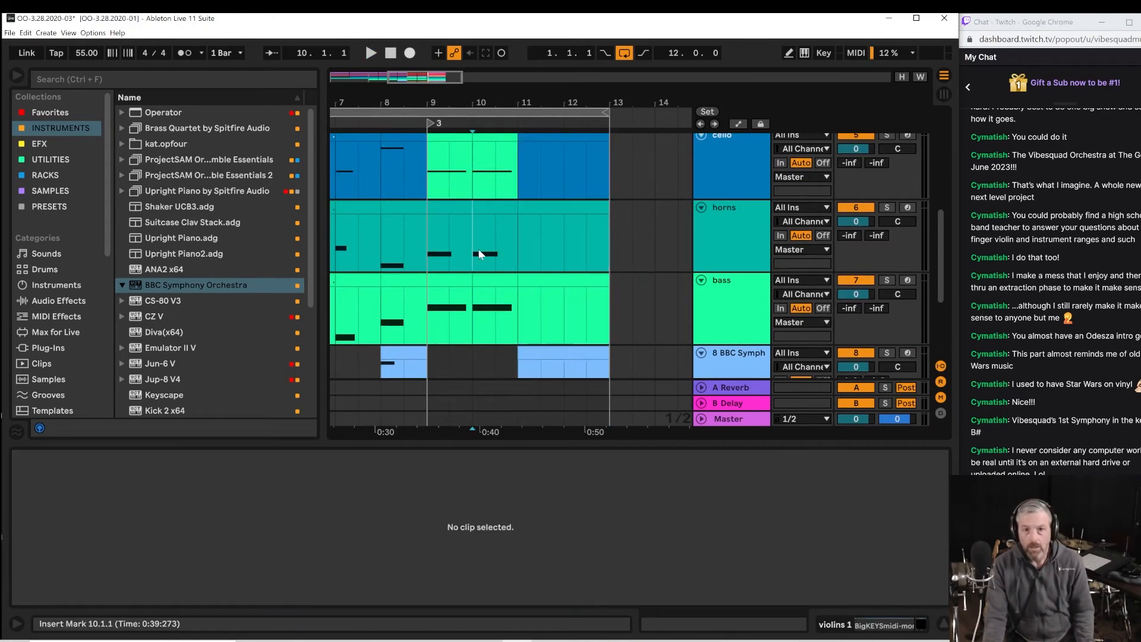
key("space")
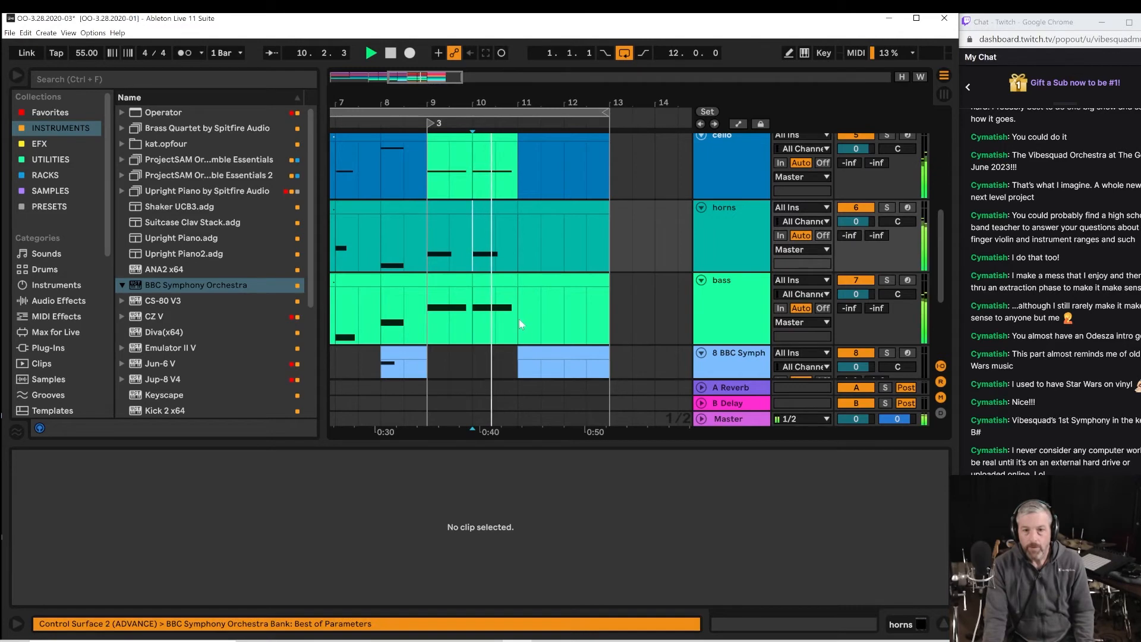
Open the empty bass clip at bar 11, stop playback and place the insert marker at the start of bar 11.
scroll(535, 317, "down", 3)
left_click(526, 208)
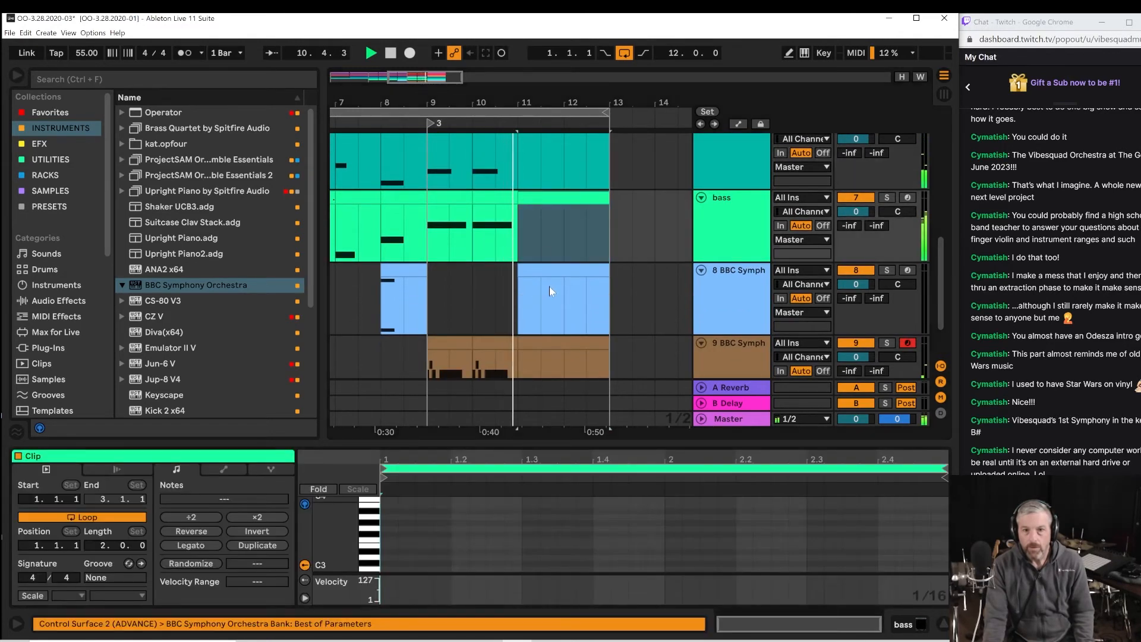
key("space")
left_click(517, 241)
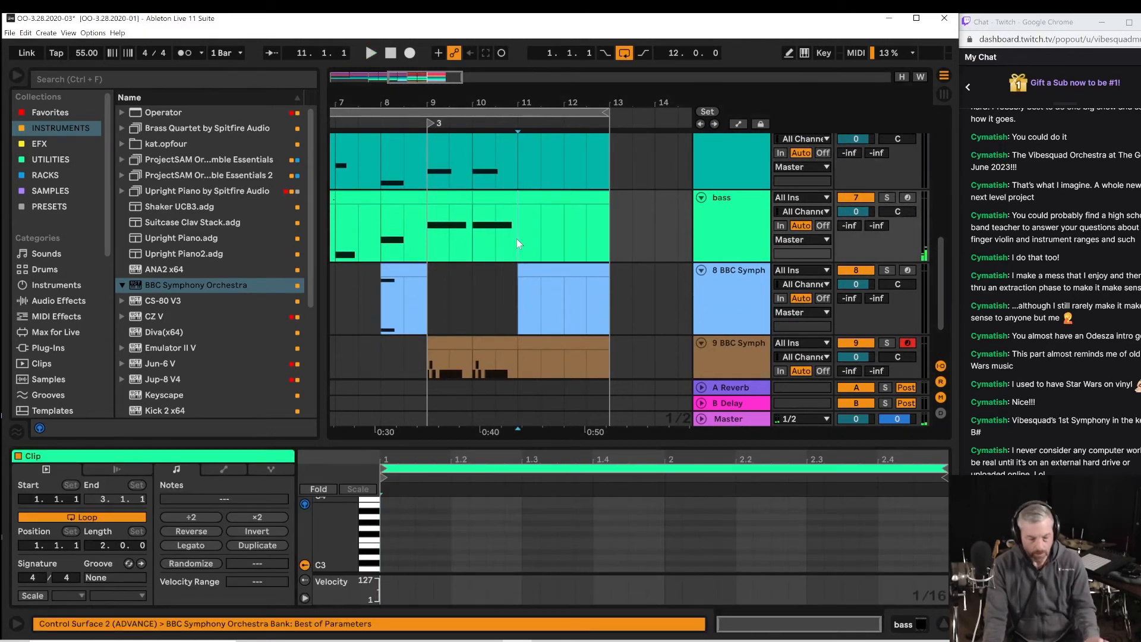
Arm the 8 BBC Symphony Orchestra track for recording, show its instrument device and play from bar 11.
left_click(906, 269)
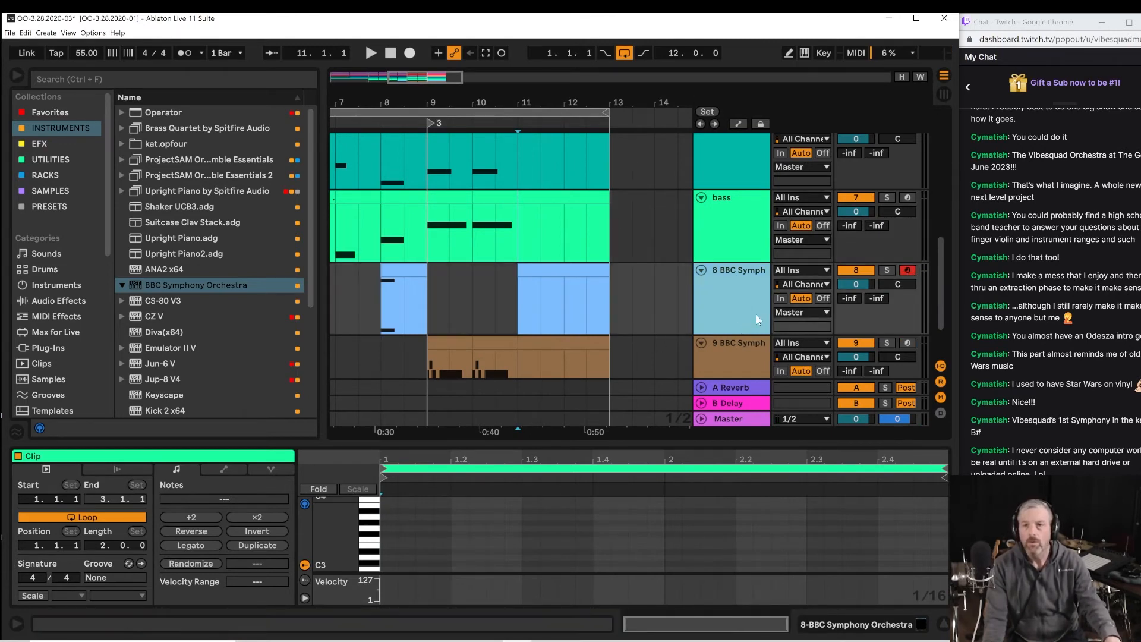
left_click(733, 291)
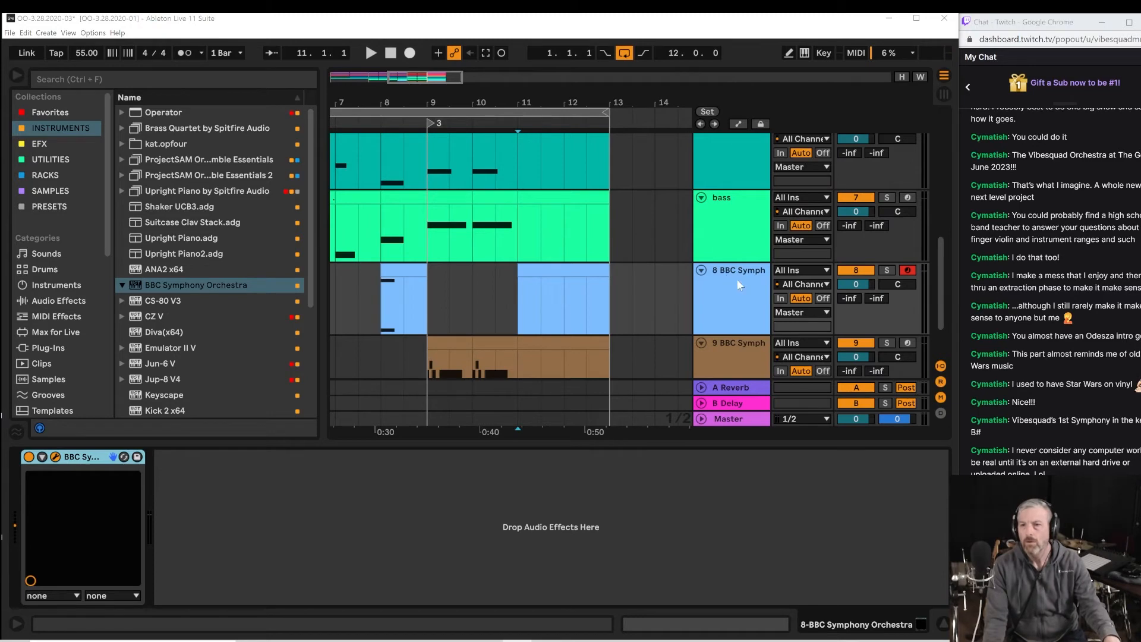
left_click(725, 290)
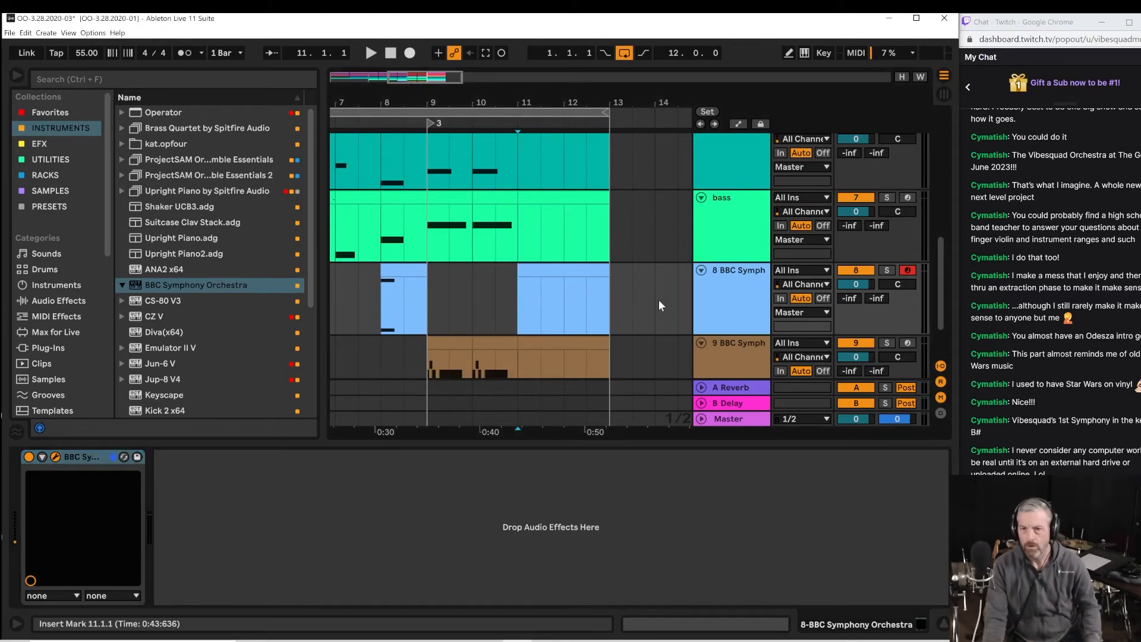
key("space")
Arm the bass track for recording and play the arrangement from bar 11 and from bar 10 to try out bass notes.
left_click(735, 226)
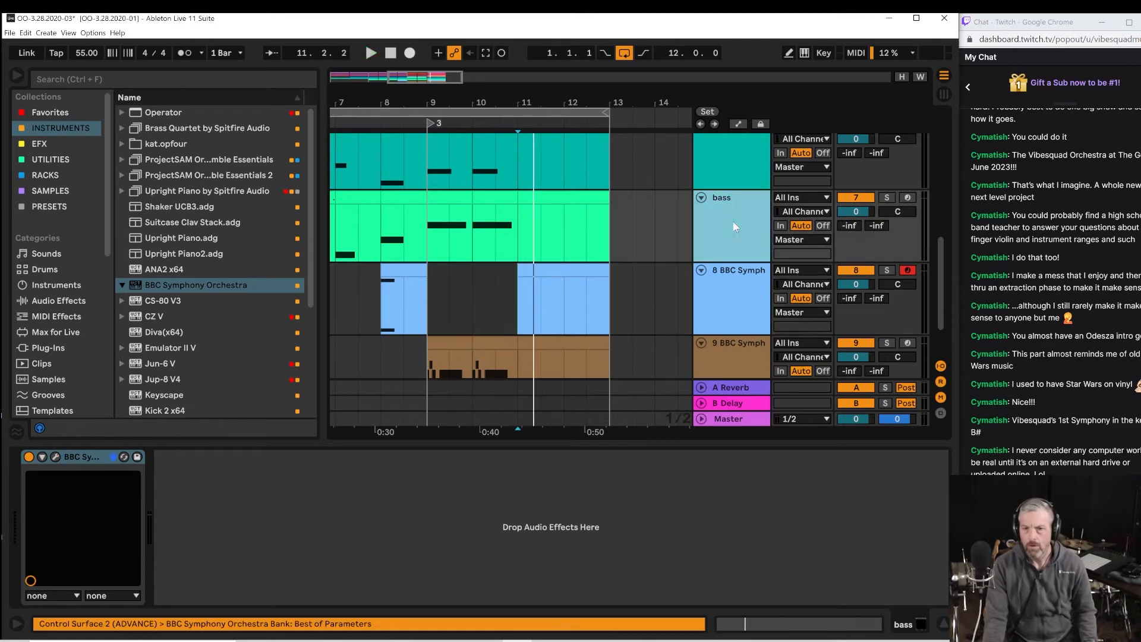
left_click(907, 198)
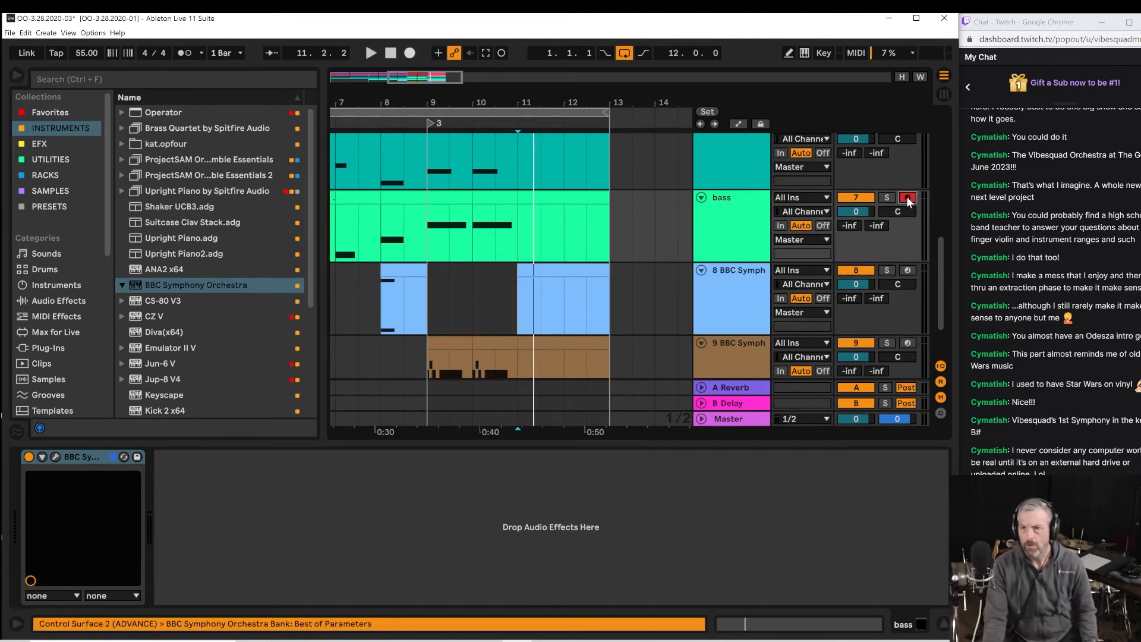
left_click(556, 224)
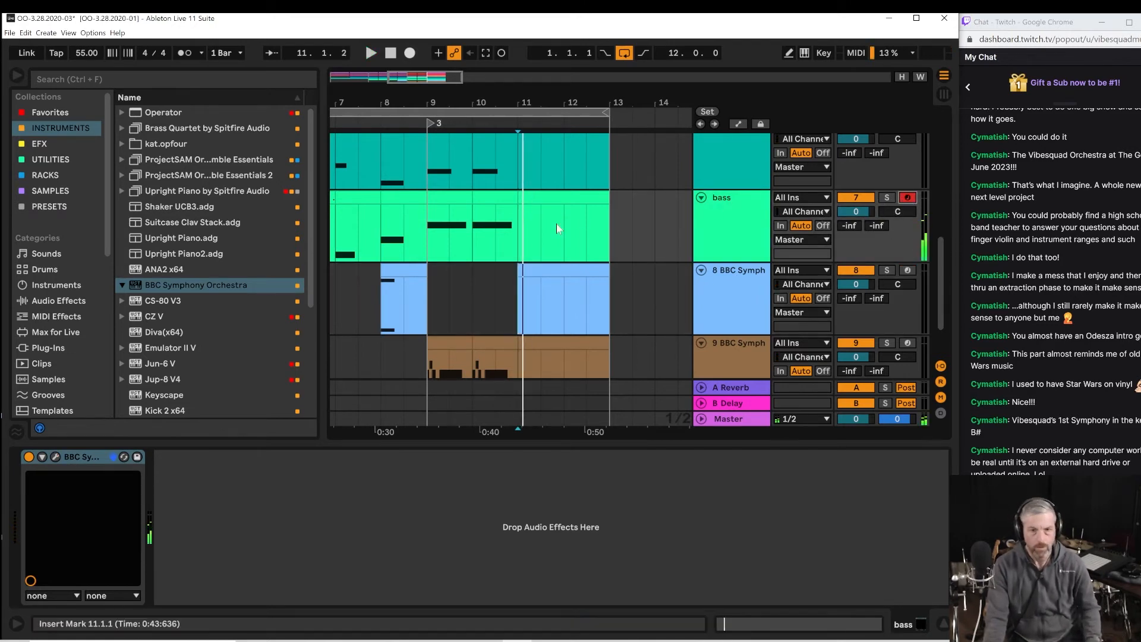
left_click(473, 242)
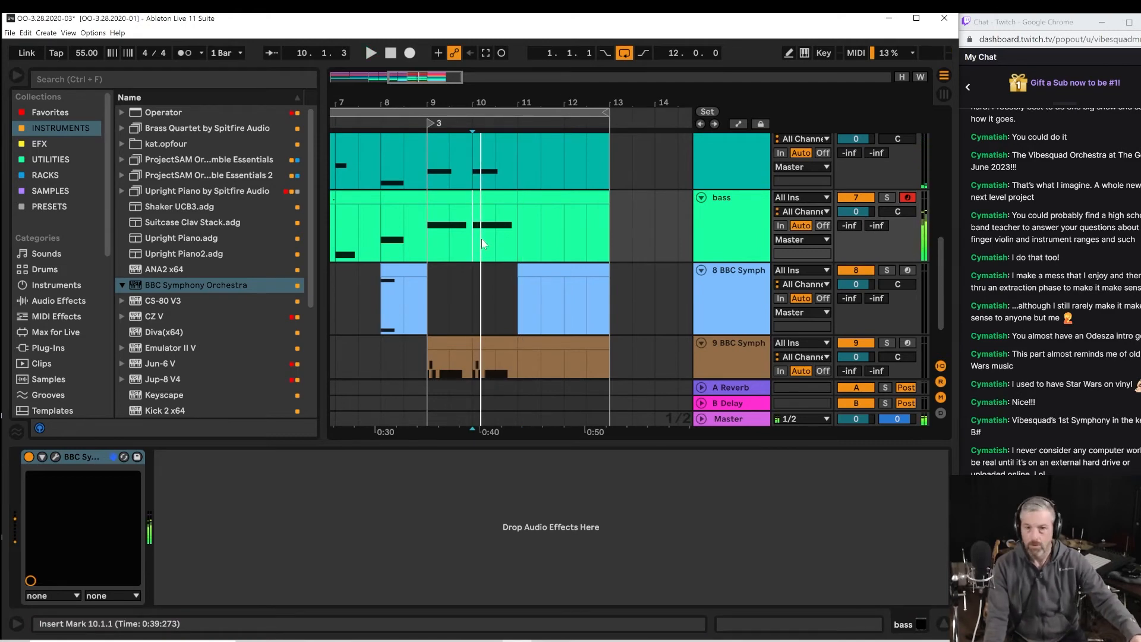
key("space")
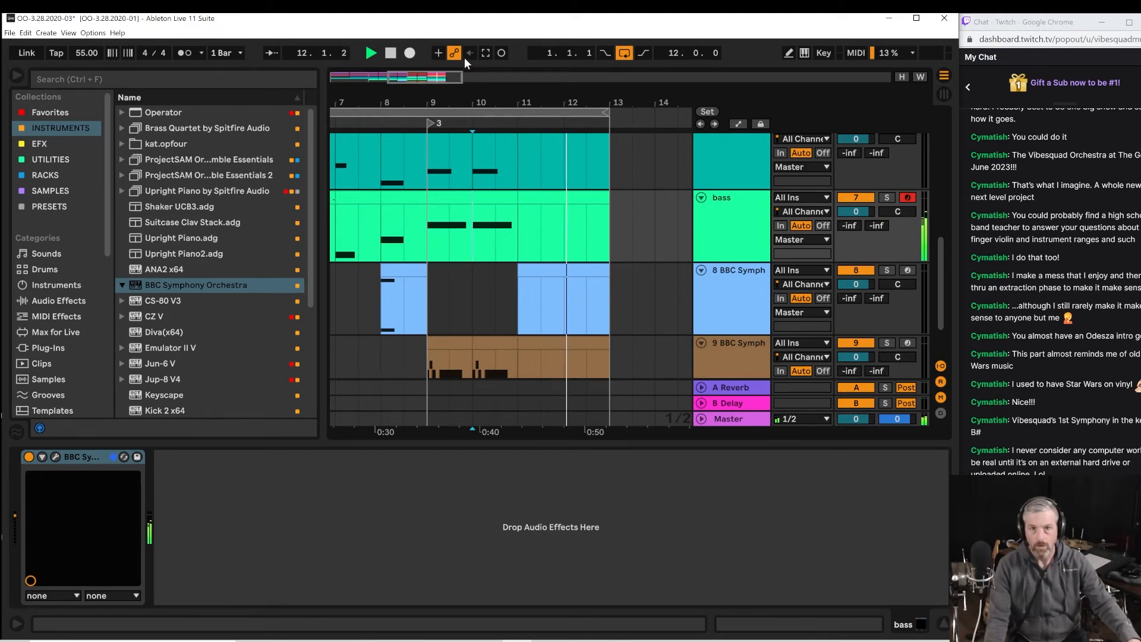
Open the two-bar bass clip at bar 11, place the insert marker at its start and enlarge the note editor.
left_click(537, 198)
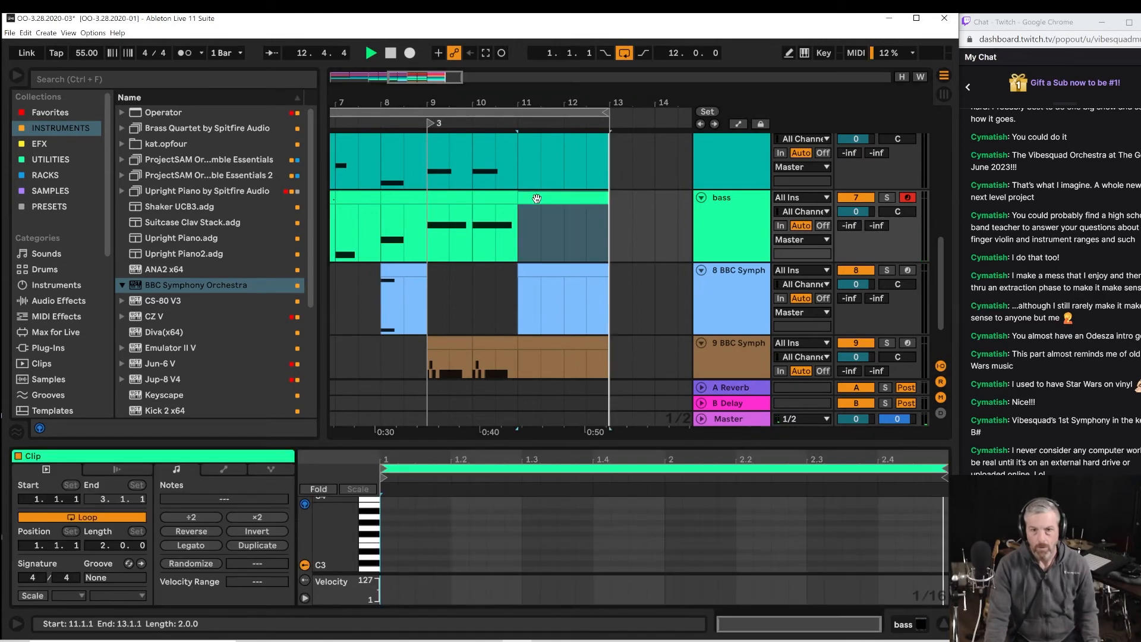
key("space")
left_click(523, 232)
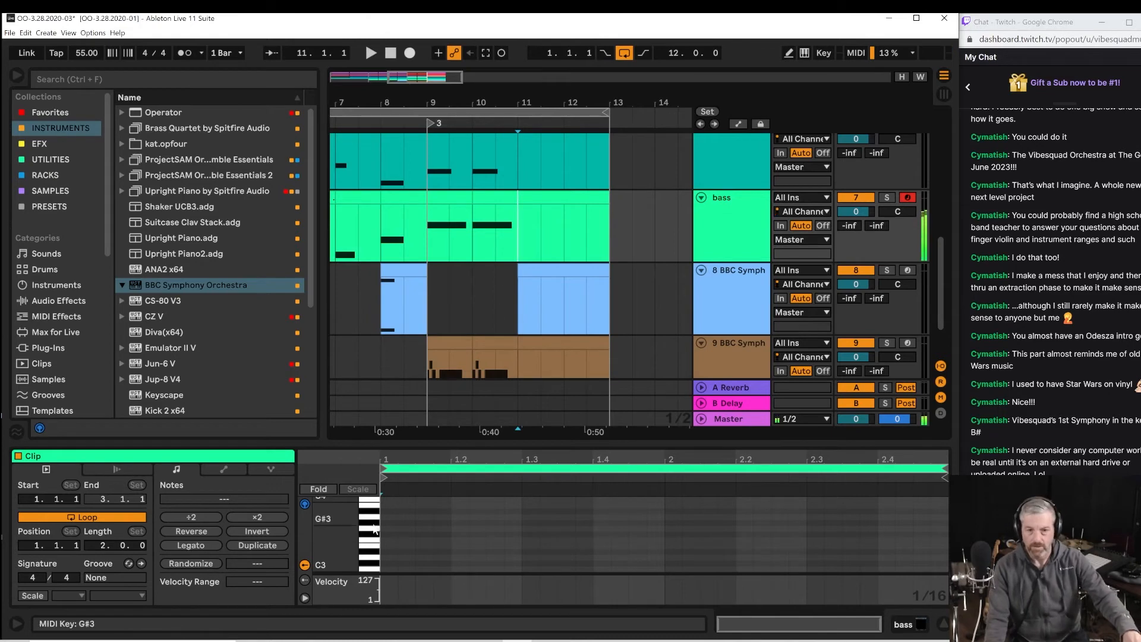
left_click_drag(389, 444, 389, 336)
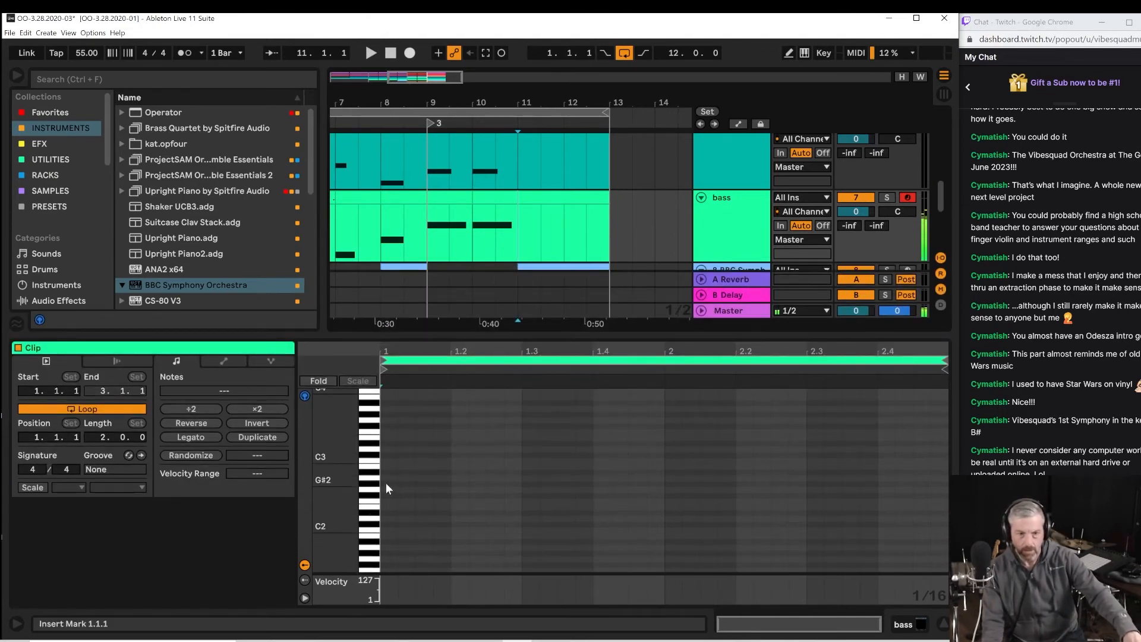
Step-enter an A#0 note two beats long at the start of the bass clip at bar 11 and play it back.
key("Right")
key("Right")
key("Right")
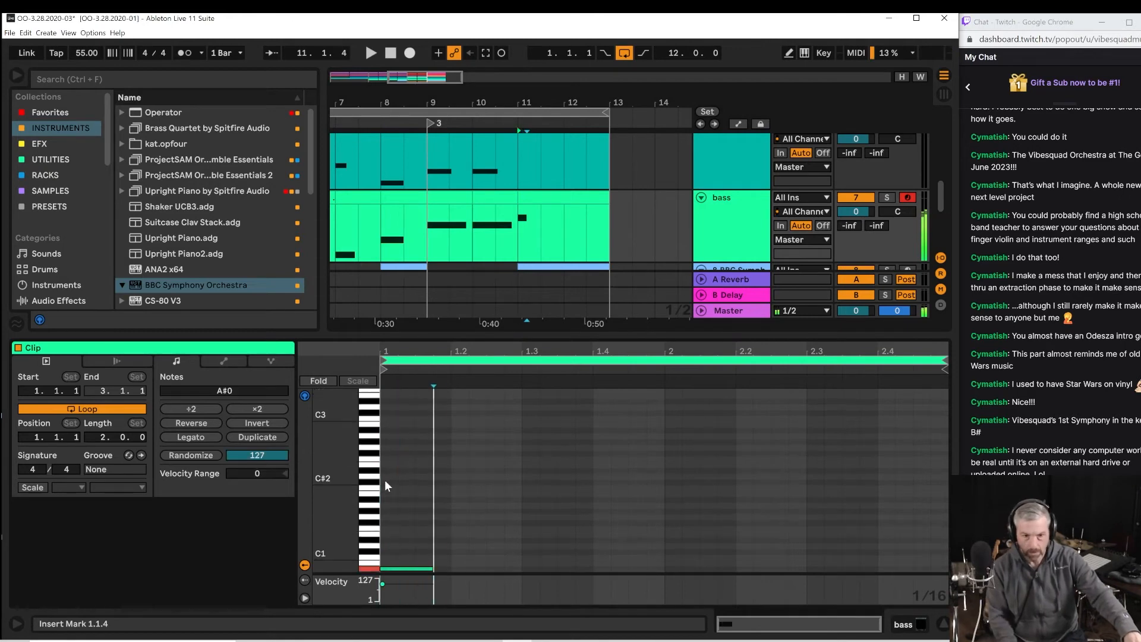
key("Right")
key("Right")
key("Right")
key("Right")
key("Right")
key("space")
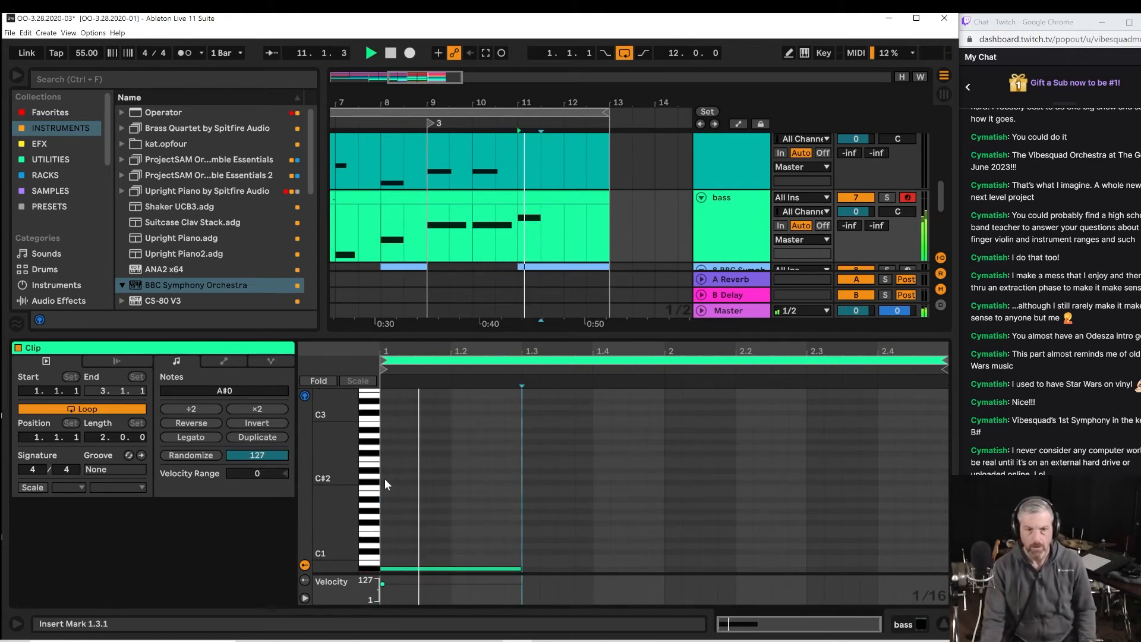
Play the arrangement from bar 10 to check the new bass note in context.
left_click(475, 241)
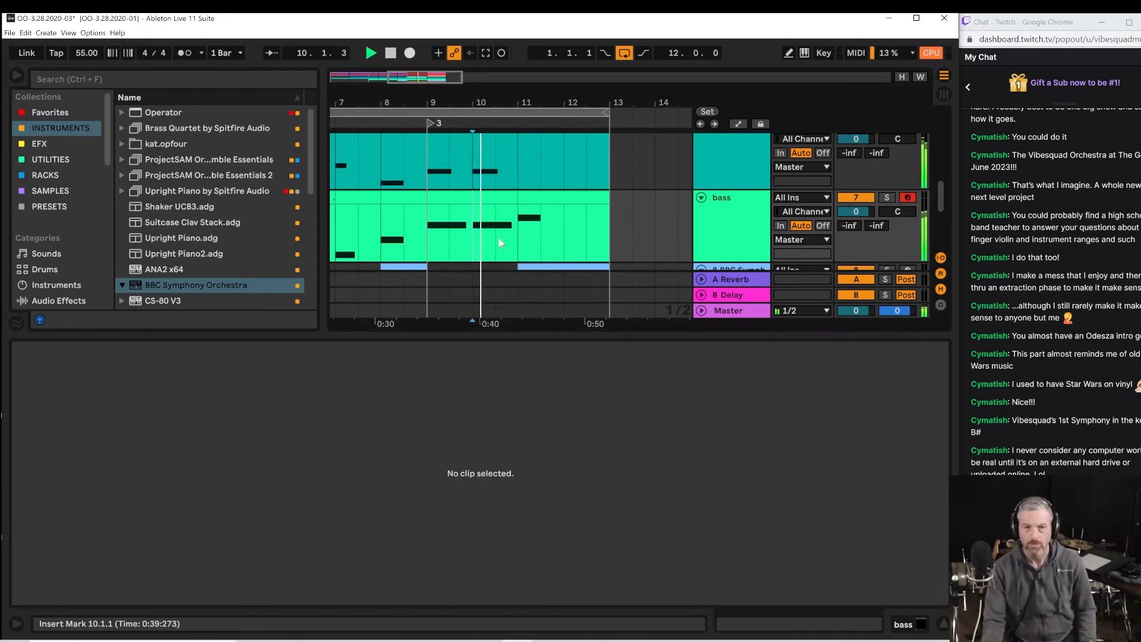
scroll(590, 256, "down", 2)
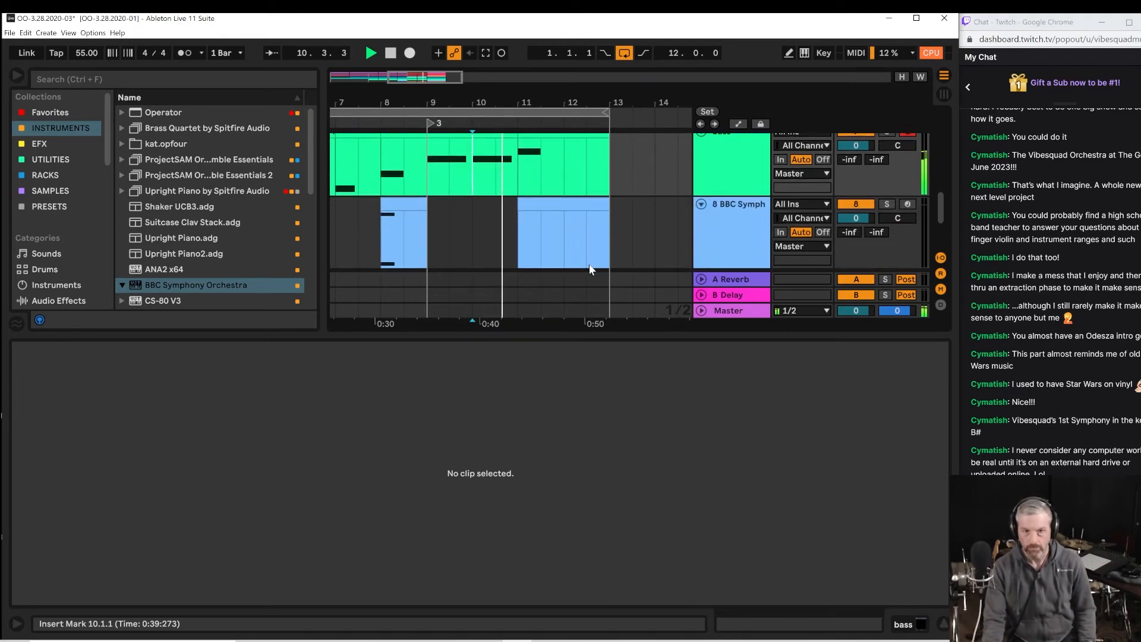
scroll(590, 269, "up", 5)
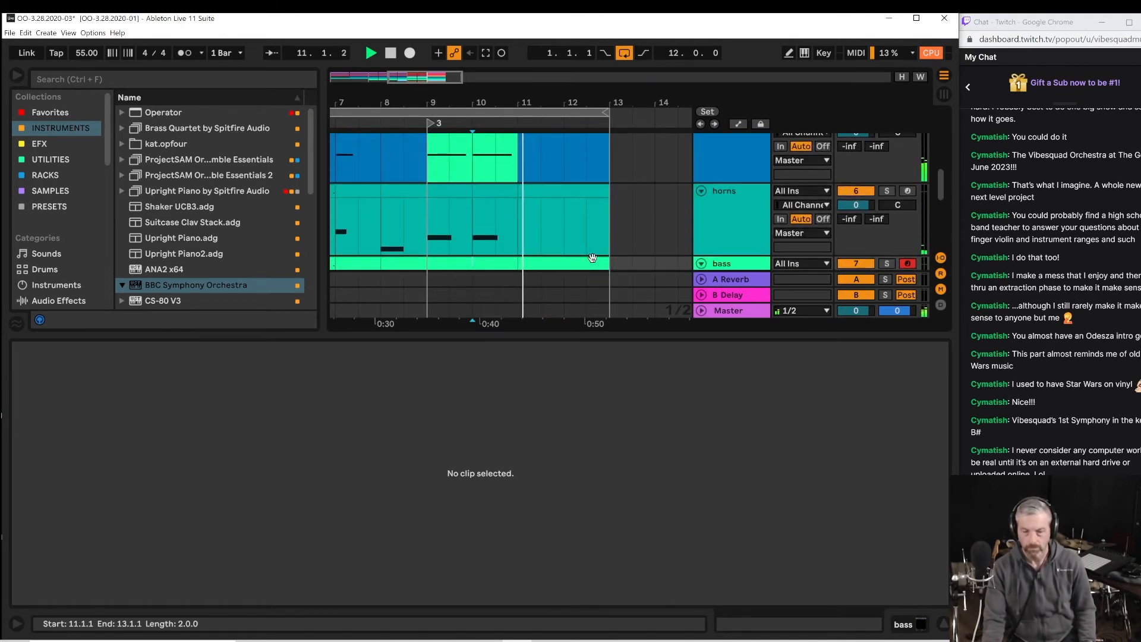
Arm the horns track for recording while playing from bars 10 and 11 to try out the horn part.
left_click(751, 229)
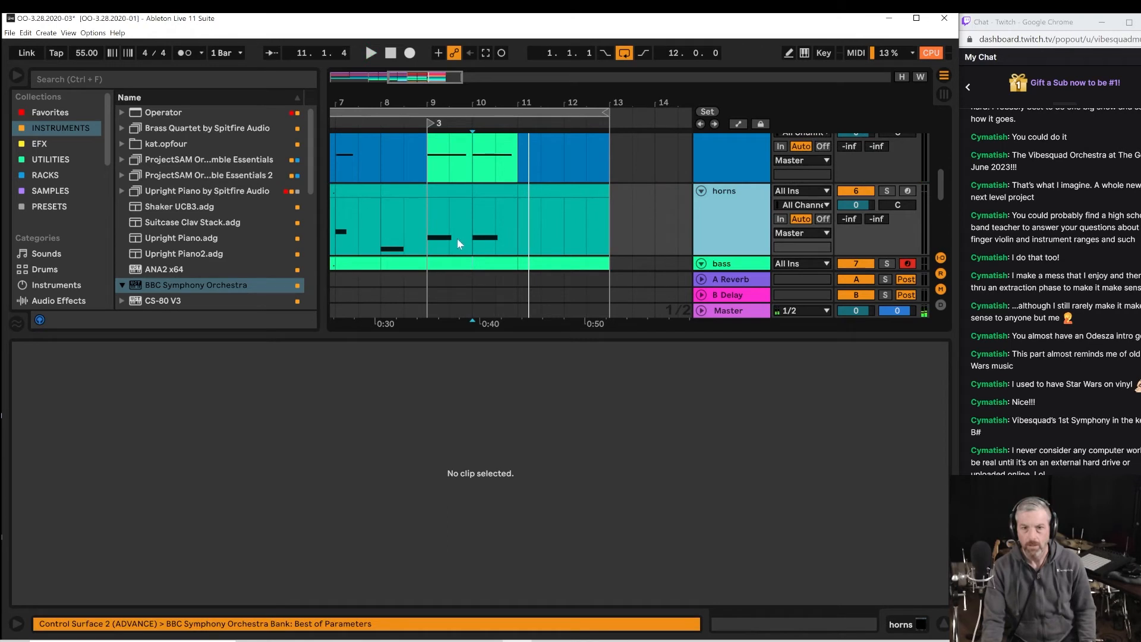
left_click(476, 237)
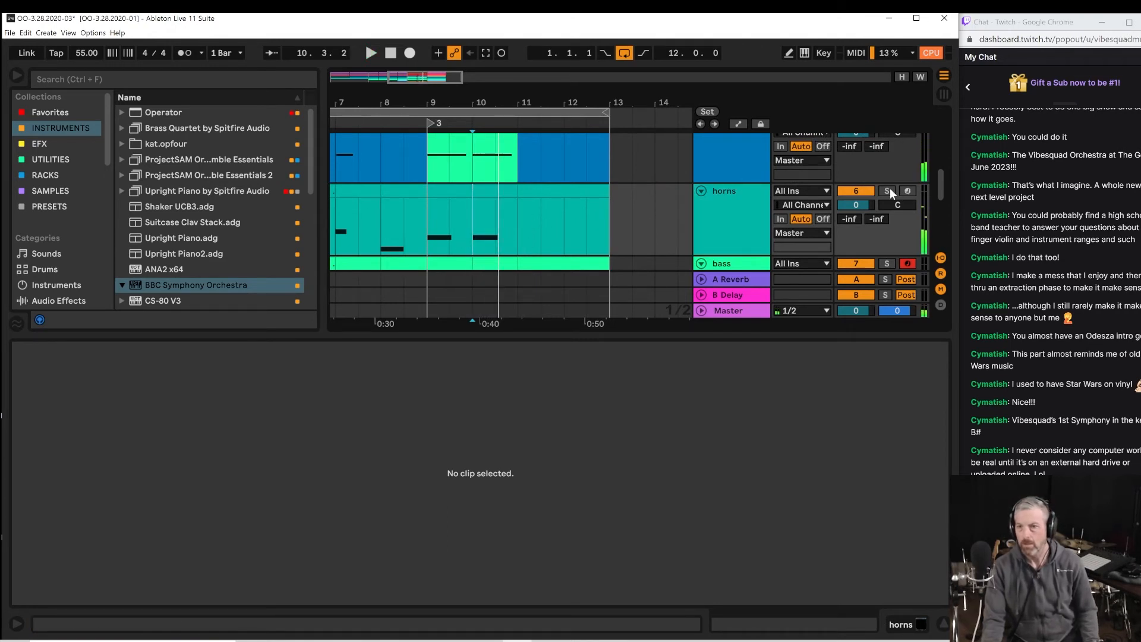
left_click(511, 233)
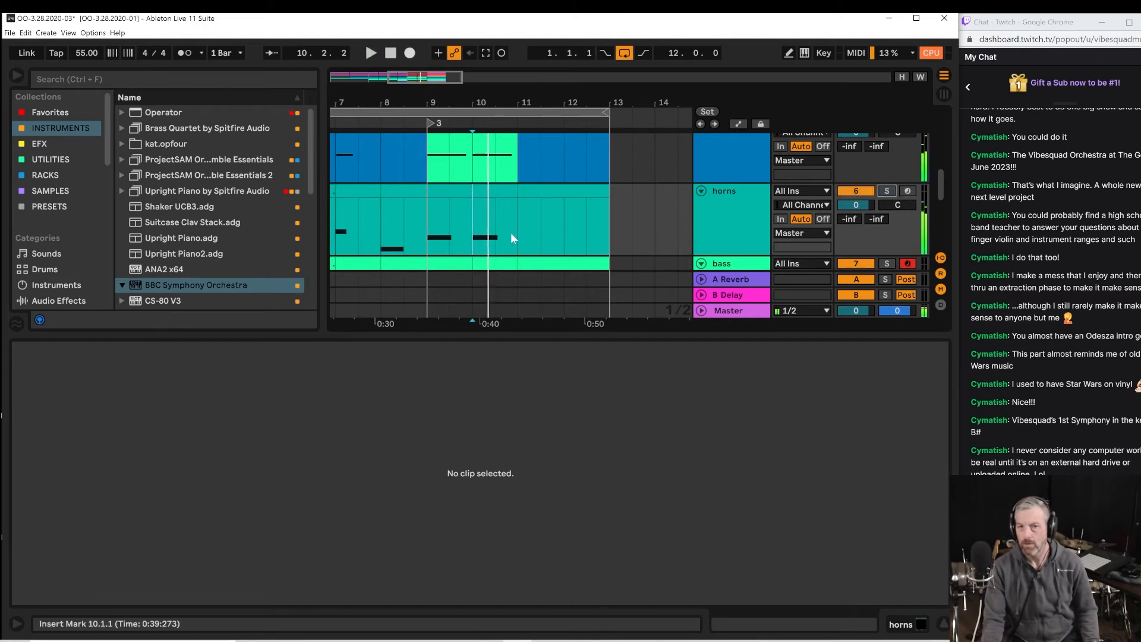
left_click(532, 197)
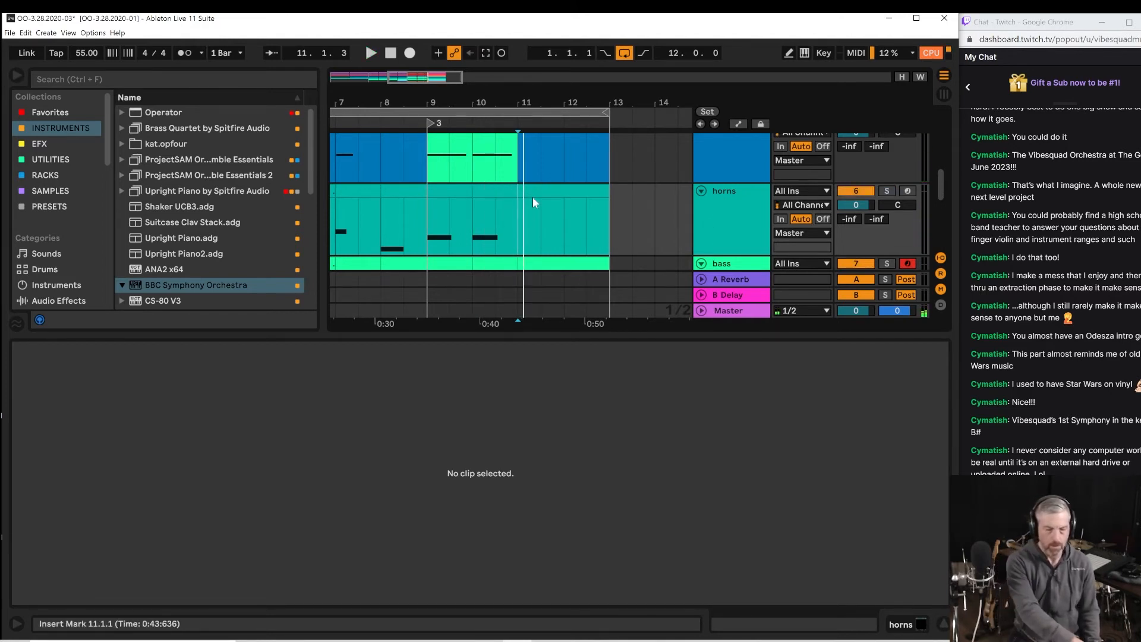
left_click(909, 190)
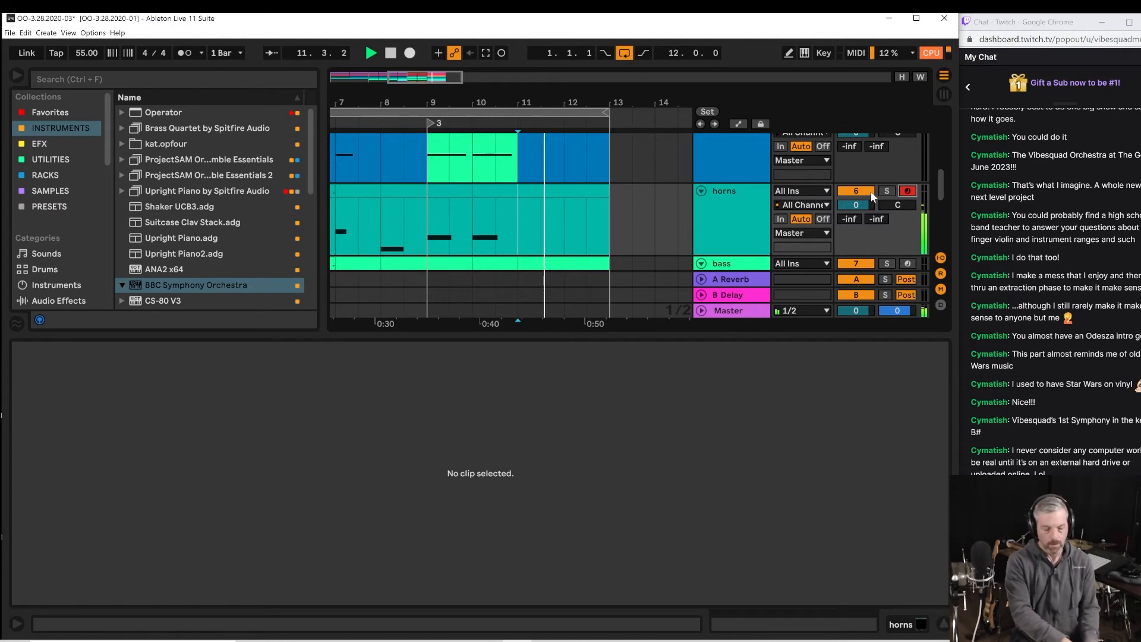
left_click(554, 218)
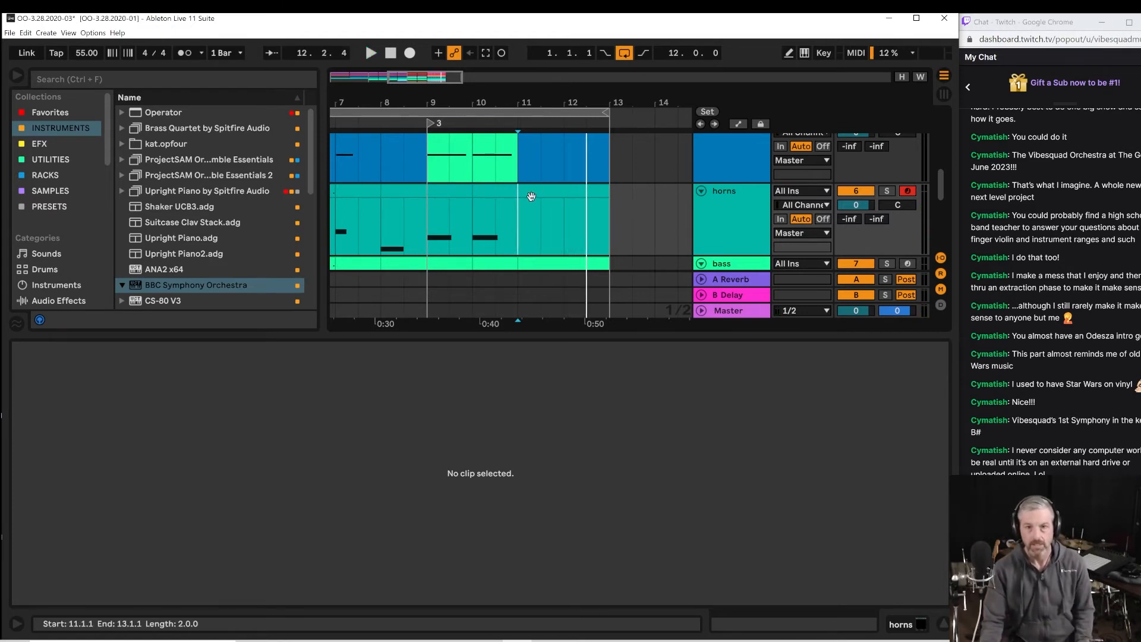
Insert an empty two-bar MIDI clip on the horns track at bar 11 and step-enter a D2 note slightly over one bar long.
key("ctrl+shift+m")
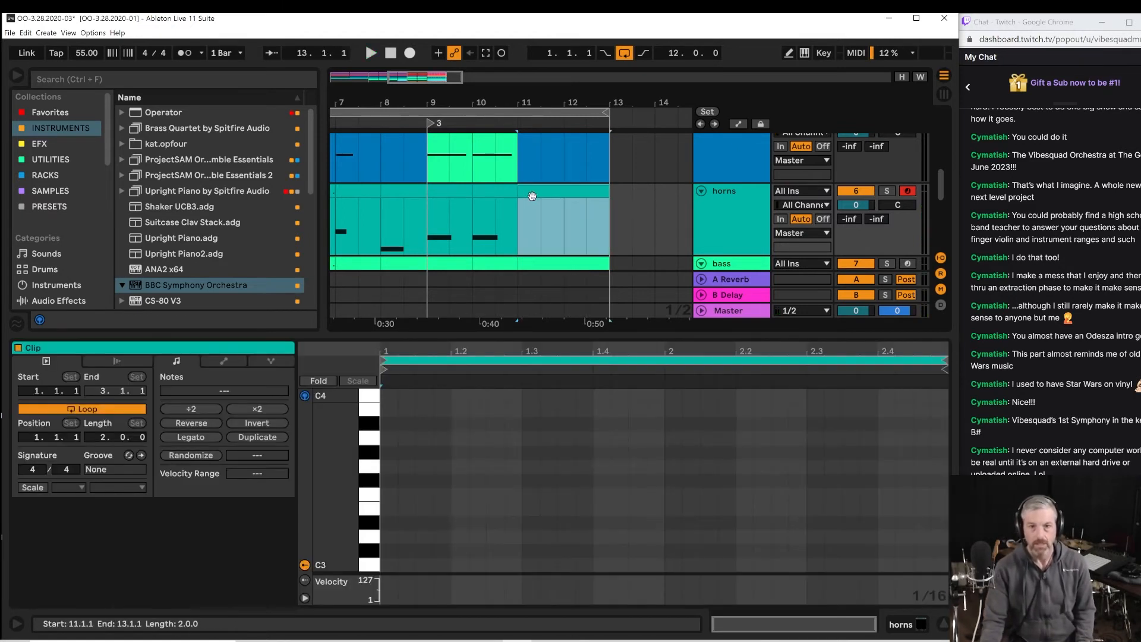
left_click(383, 484)
key("Right")
key("Right")
key("Right")
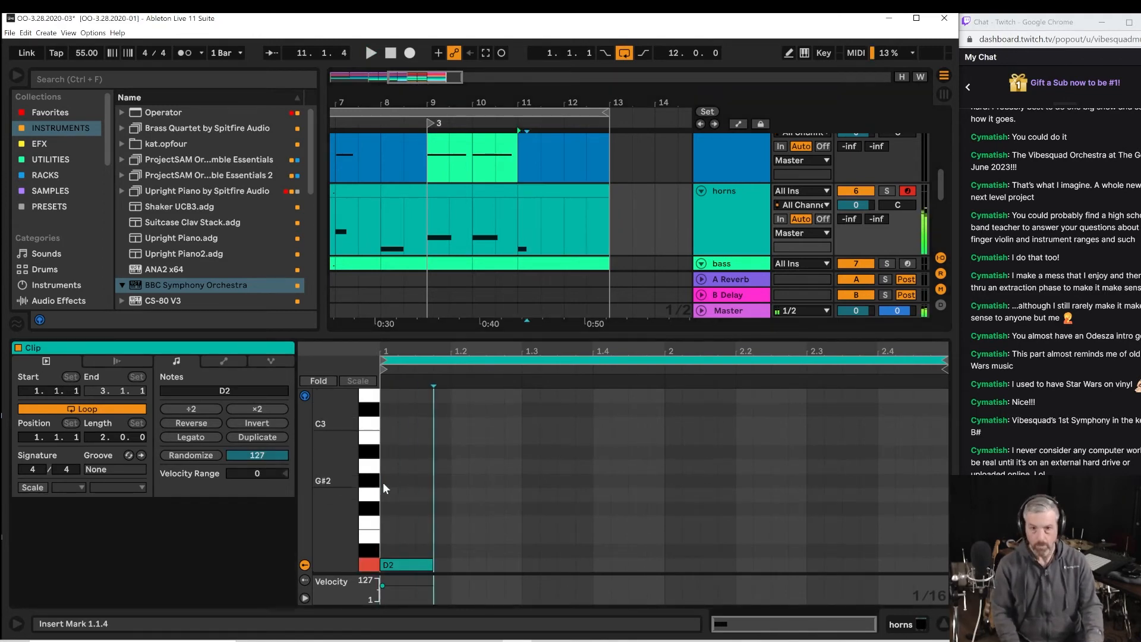
key("Right")
key("Right")
key("Right")
key("Right")
key("Right")
key("Right")
key("Right")
key("Right")
key("Right")
key("Right")
key("Right")
key("Right")
key("Right")
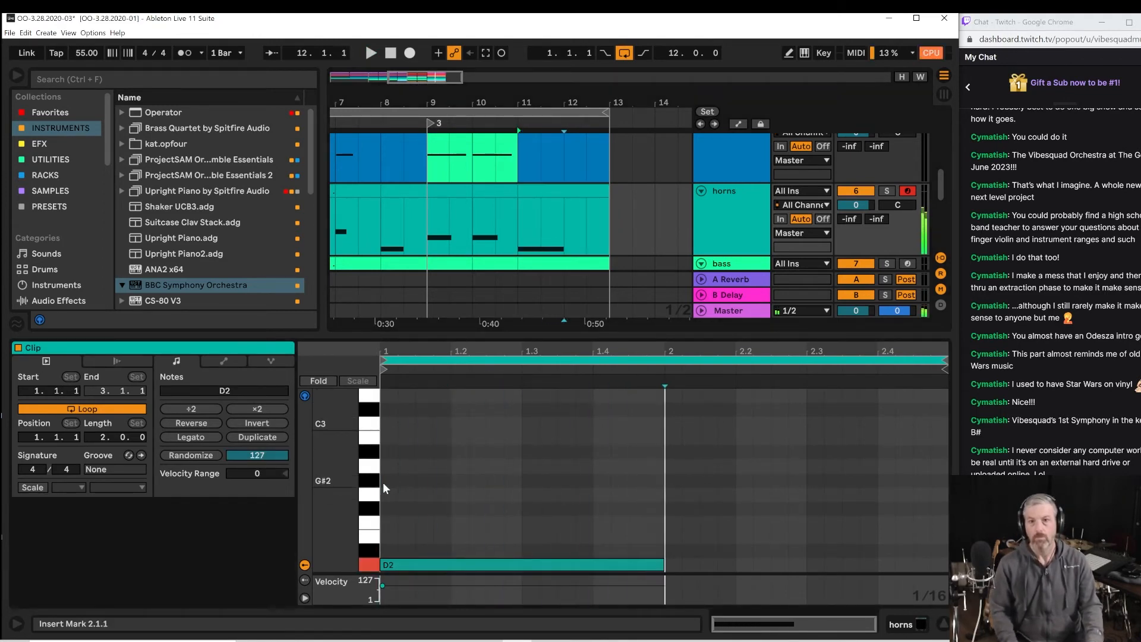
key("Right")
Play back the new horn note and the passage from bar 9, with the arrangement view enlarged to show more tracks.
key("space")
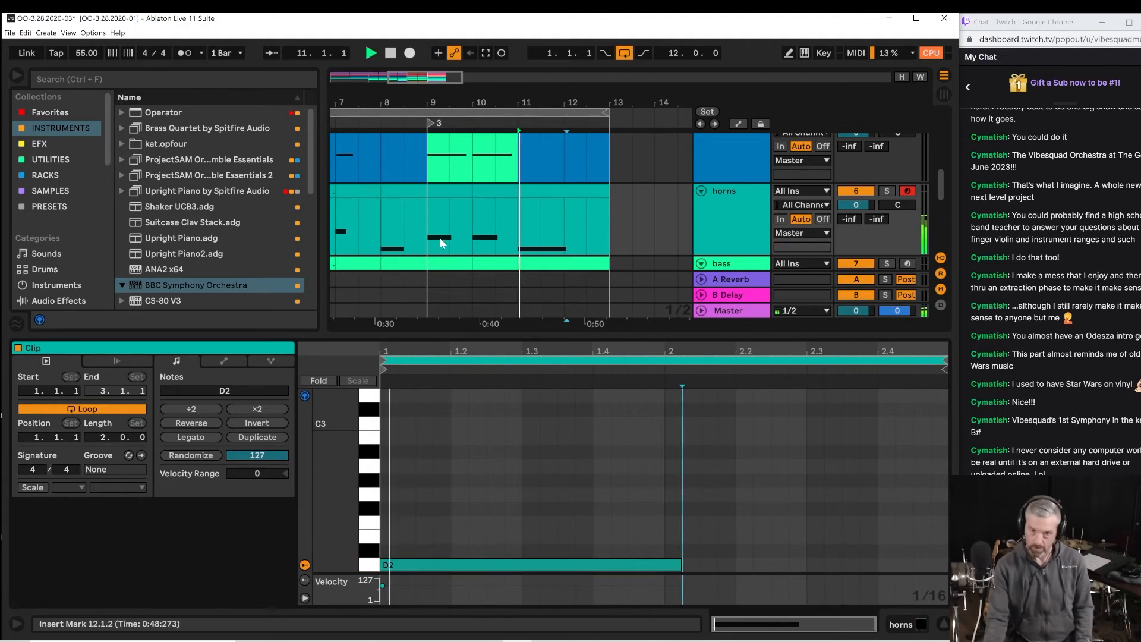
left_click(423, 237)
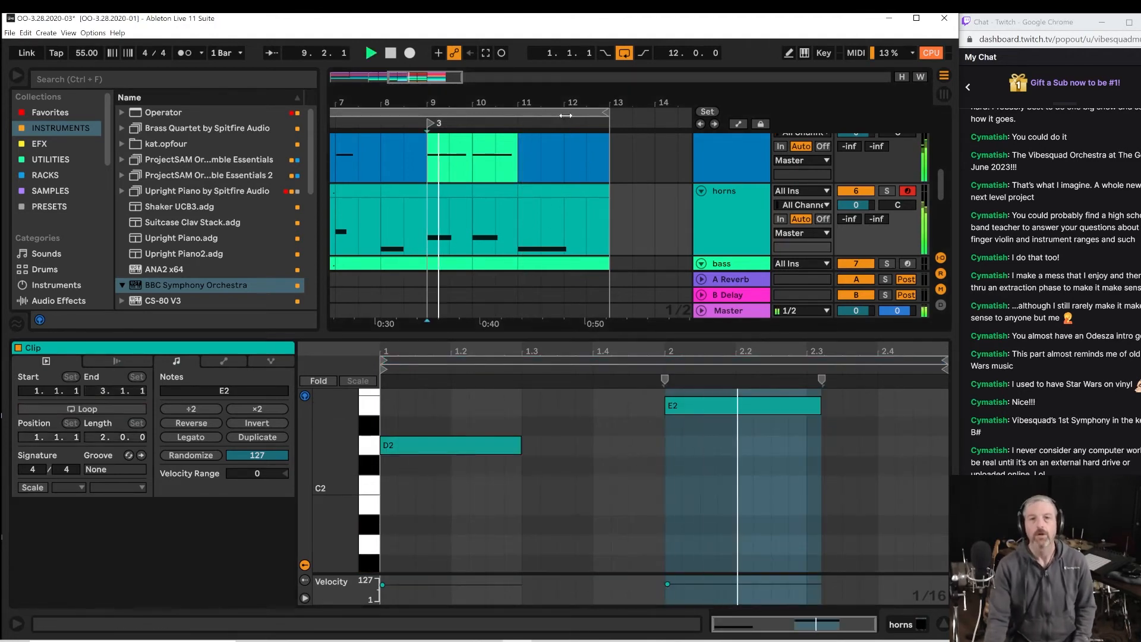
left_click_drag(571, 102, 570, 126)
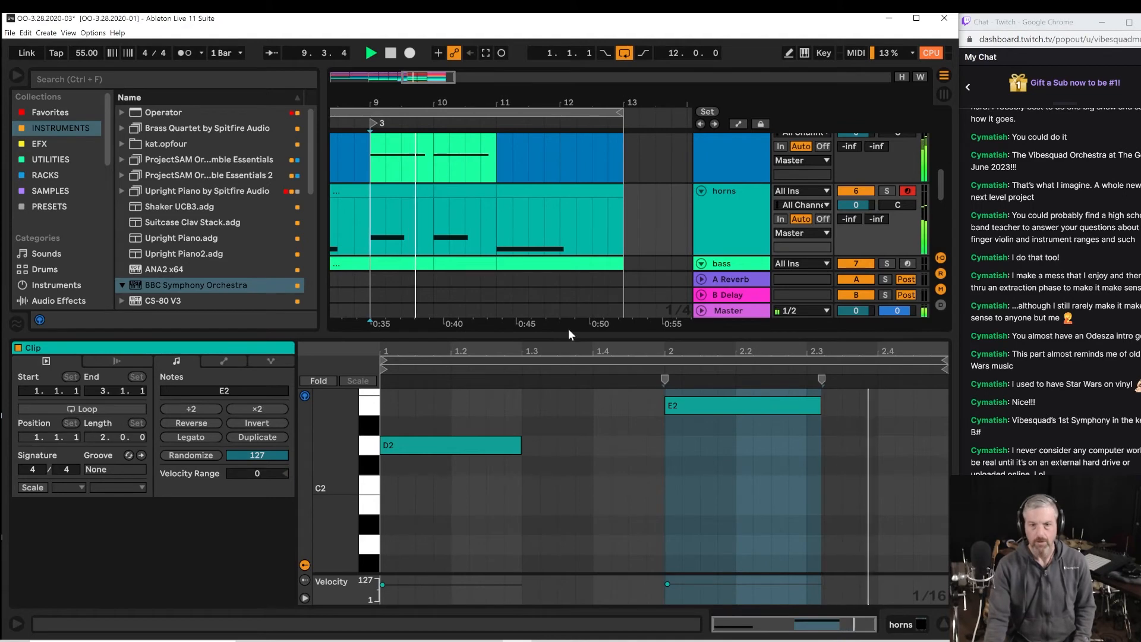
left_click_drag(569, 334, 564, 409)
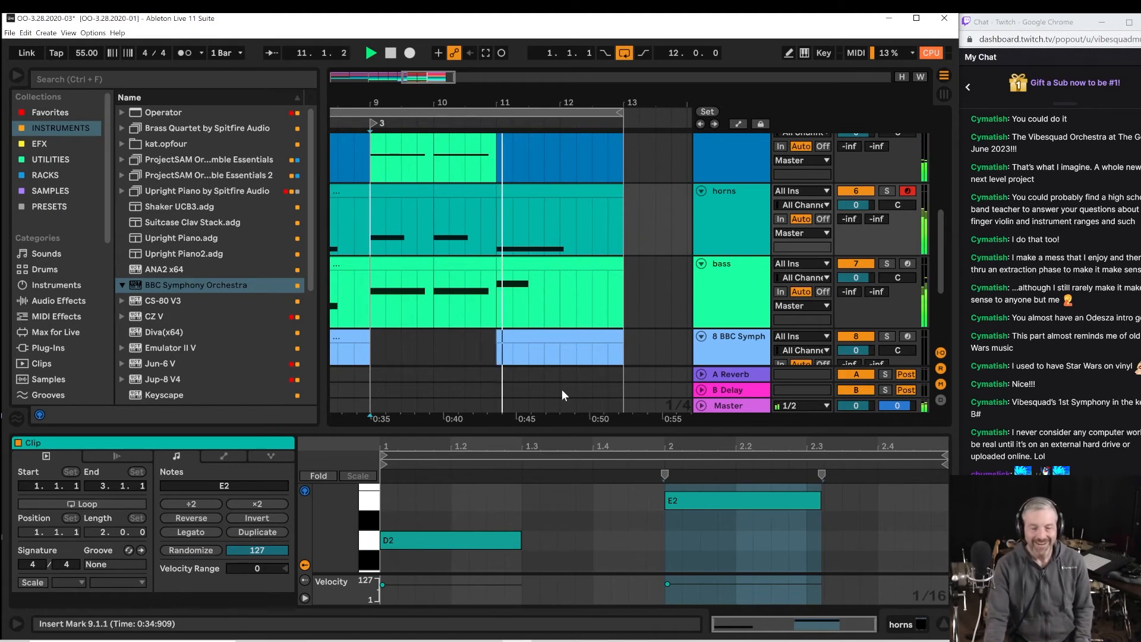
scroll(541, 246, "up", 4)
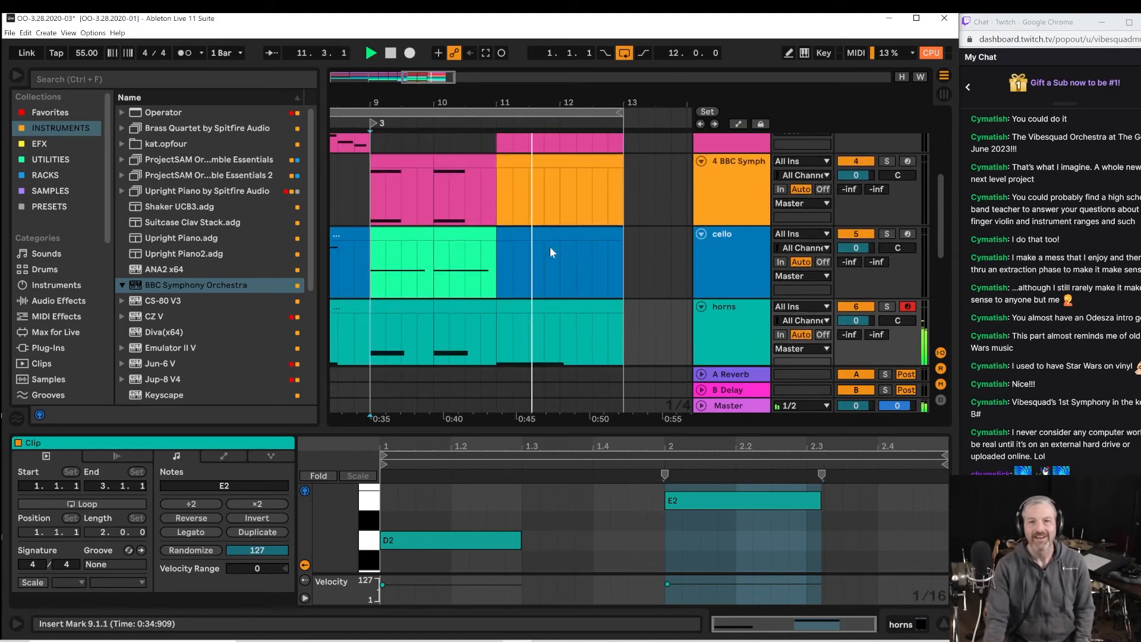
key("space")
Set the insert marker at bar 11 on the cello track and arm the track for recording, soloing it briefly.
left_click(498, 255)
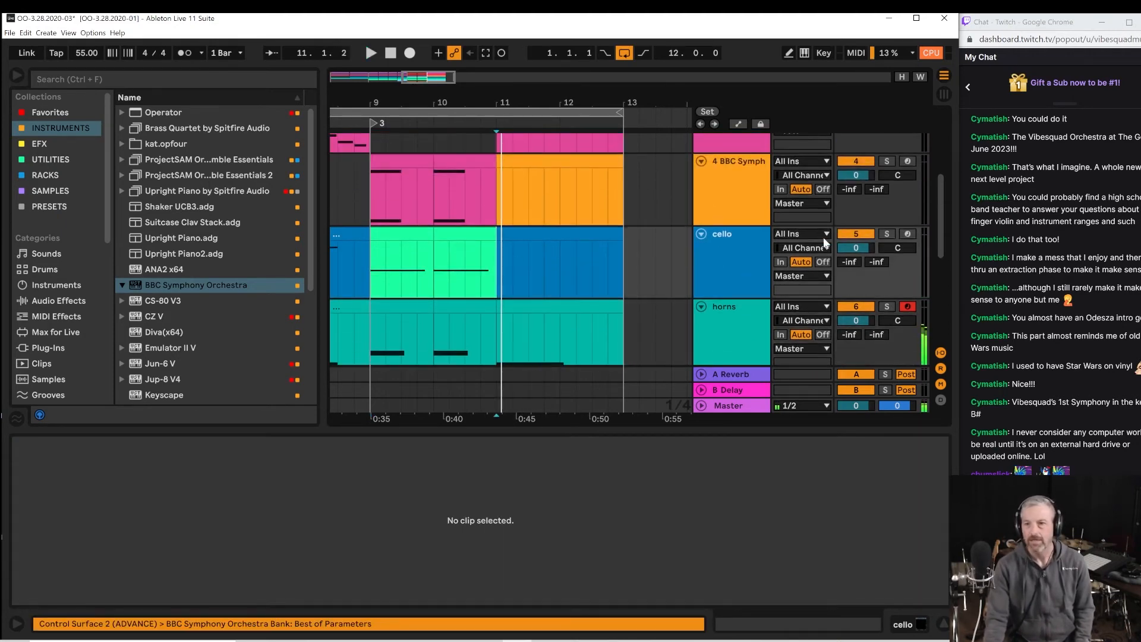
left_click(884, 234)
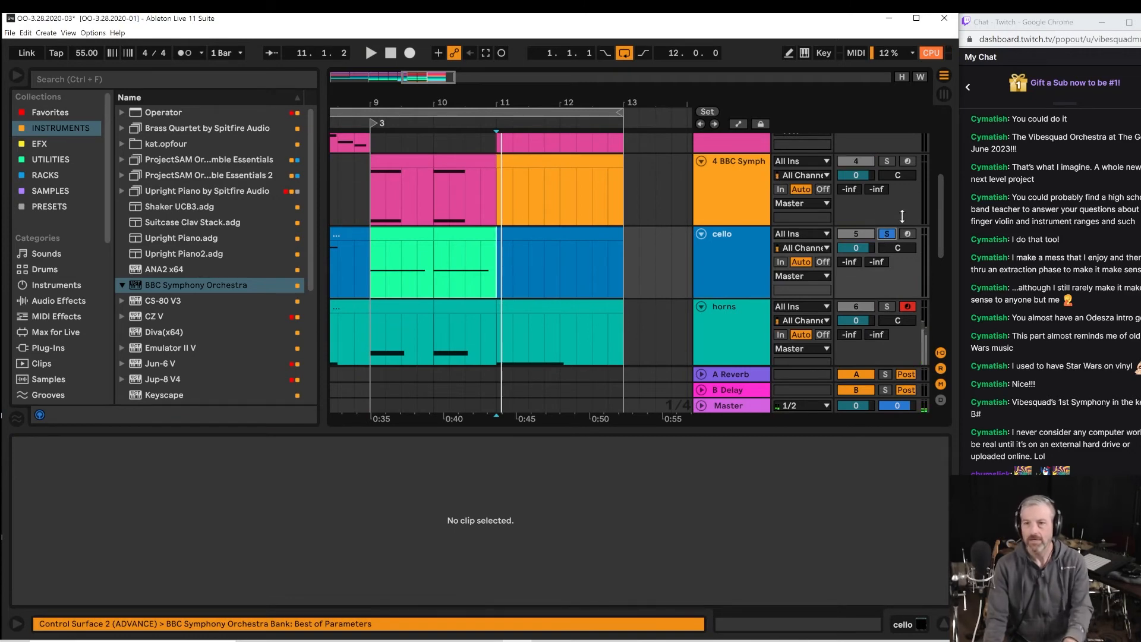
left_click(906, 233)
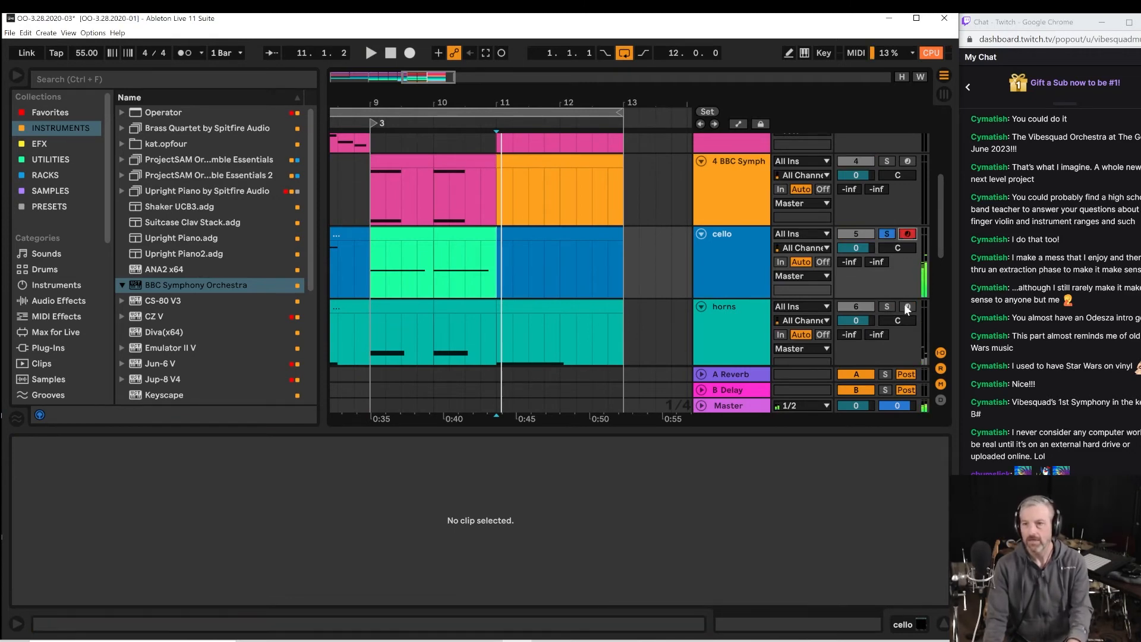
left_click(893, 234)
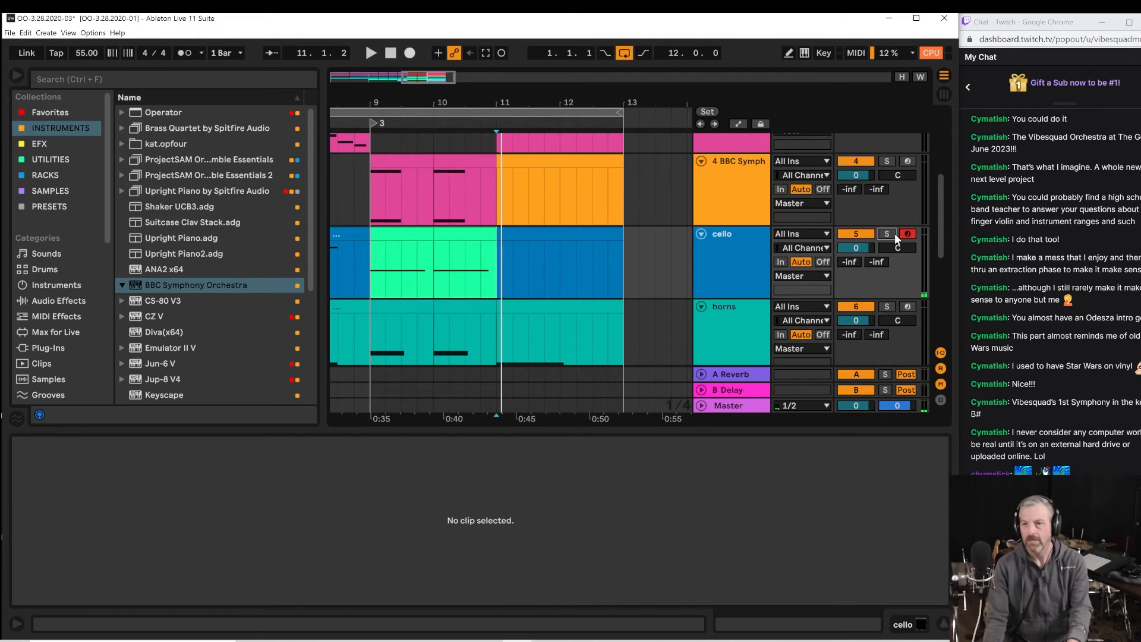
Play the passage from bar 10 with the cello armed, soloing the cello track briefly to audition it.
left_click(434, 276)
key("space")
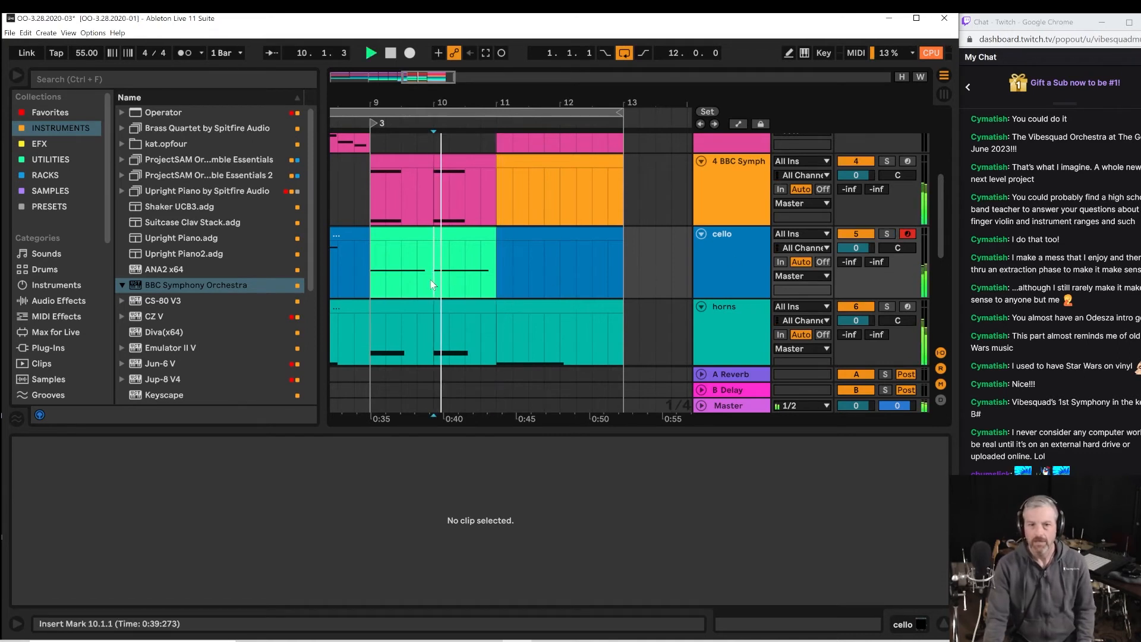
left_click(884, 234)
key("space")
left_click(882, 235)
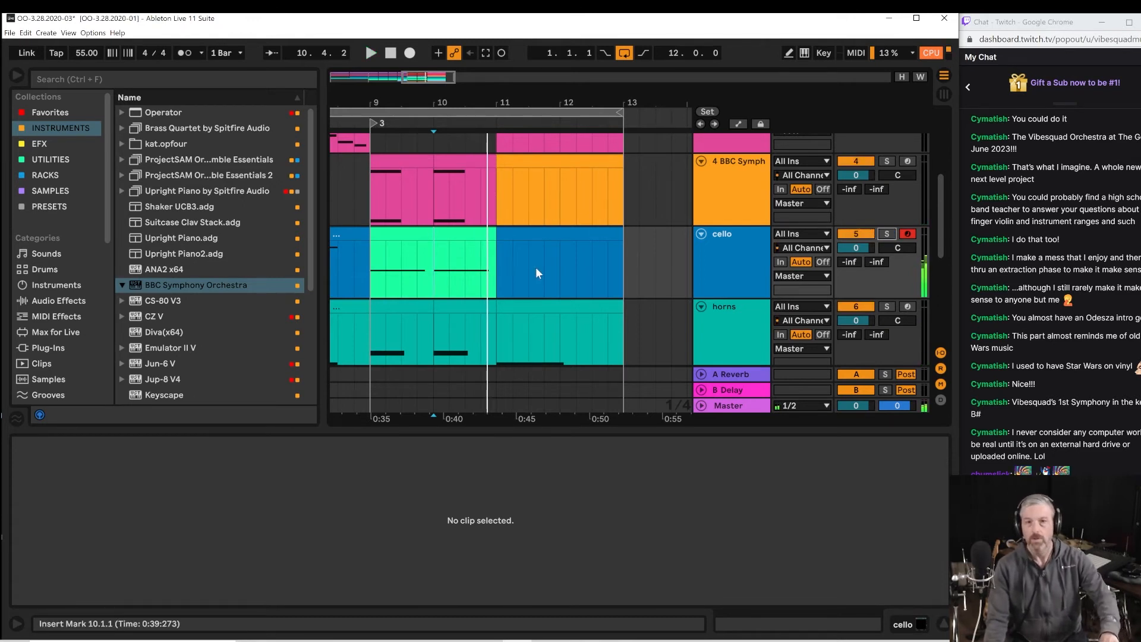
Play the section from bar 11 repeatedly to try out cello notes against the horns.
left_click(497, 268)
key("space")
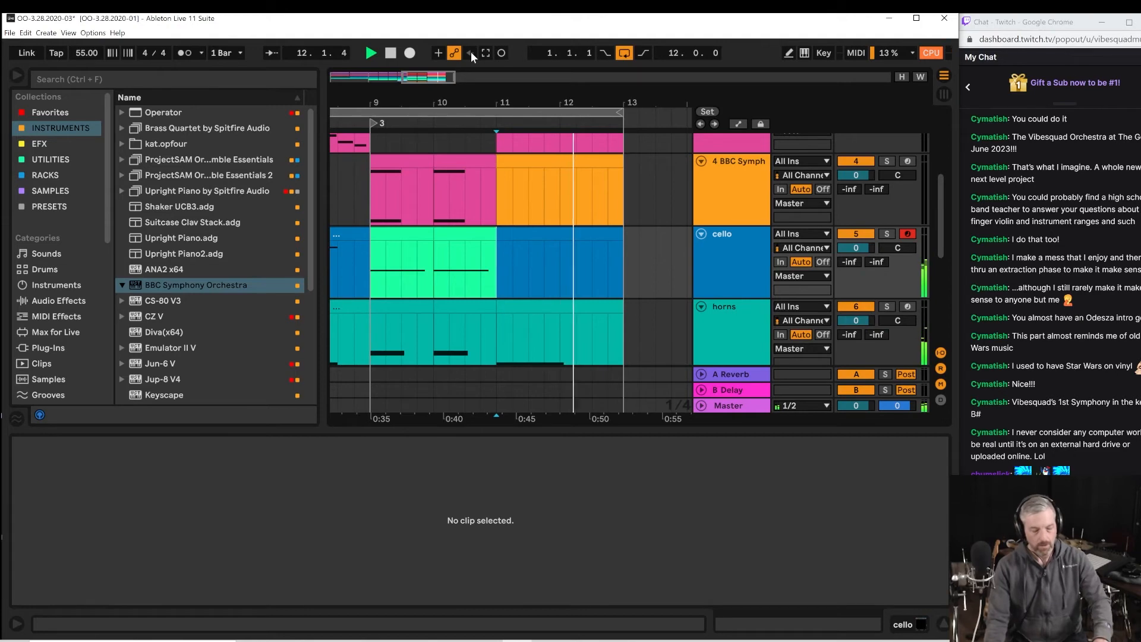
key("space")
key("space")
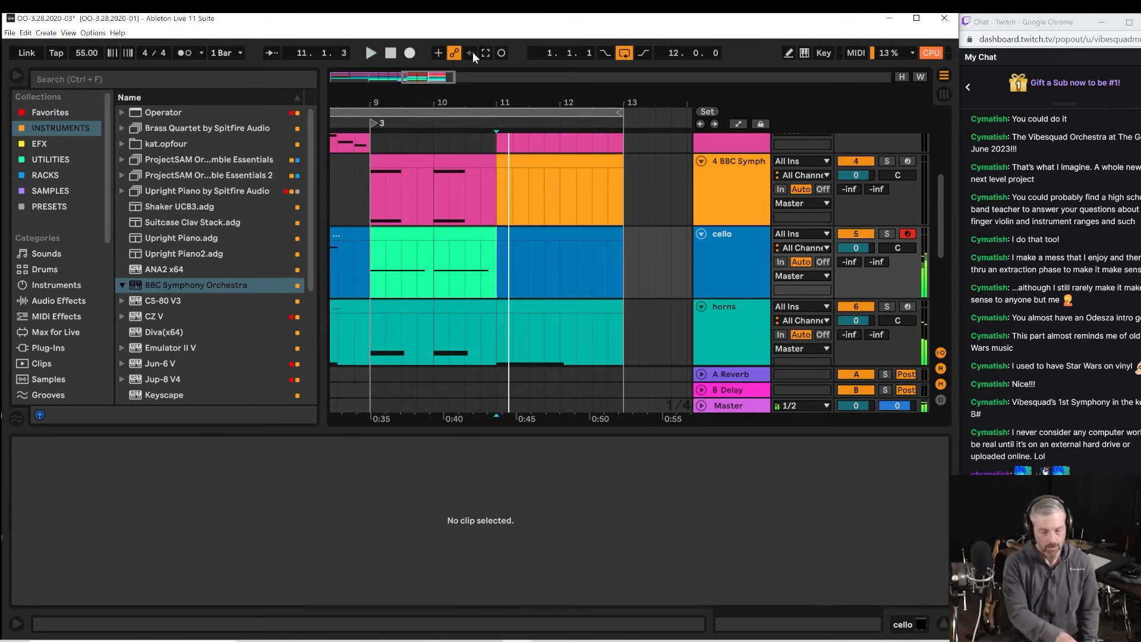
key("space")
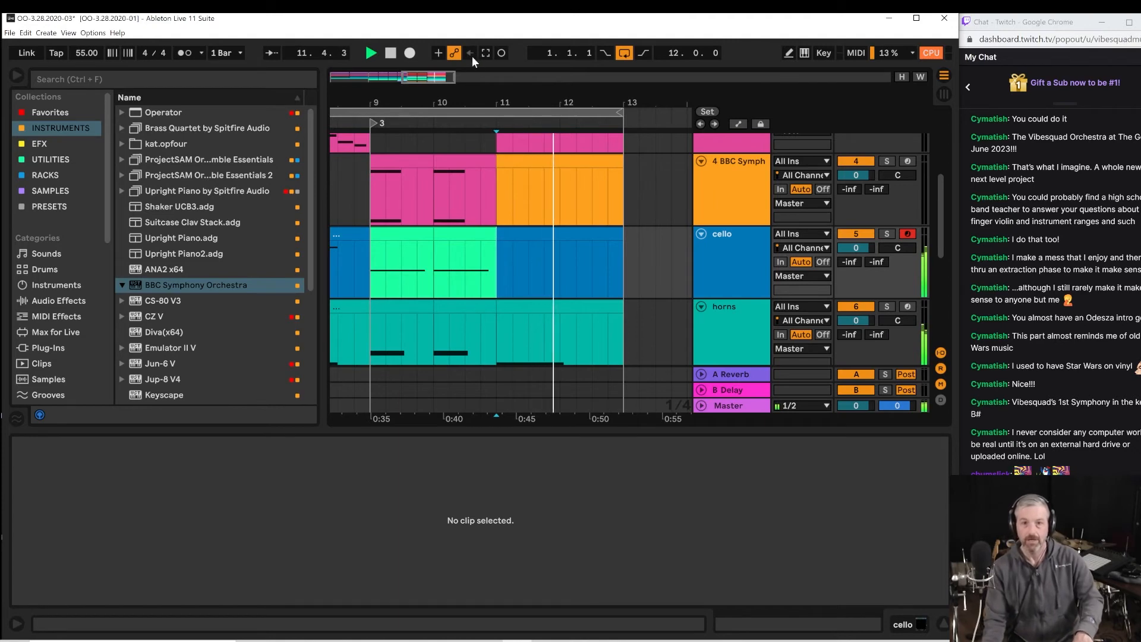
Insert a two-bar MIDI clip on the cello track at bar 11 and enter an F2 note lasting exactly one bar.
left_click(505, 288)
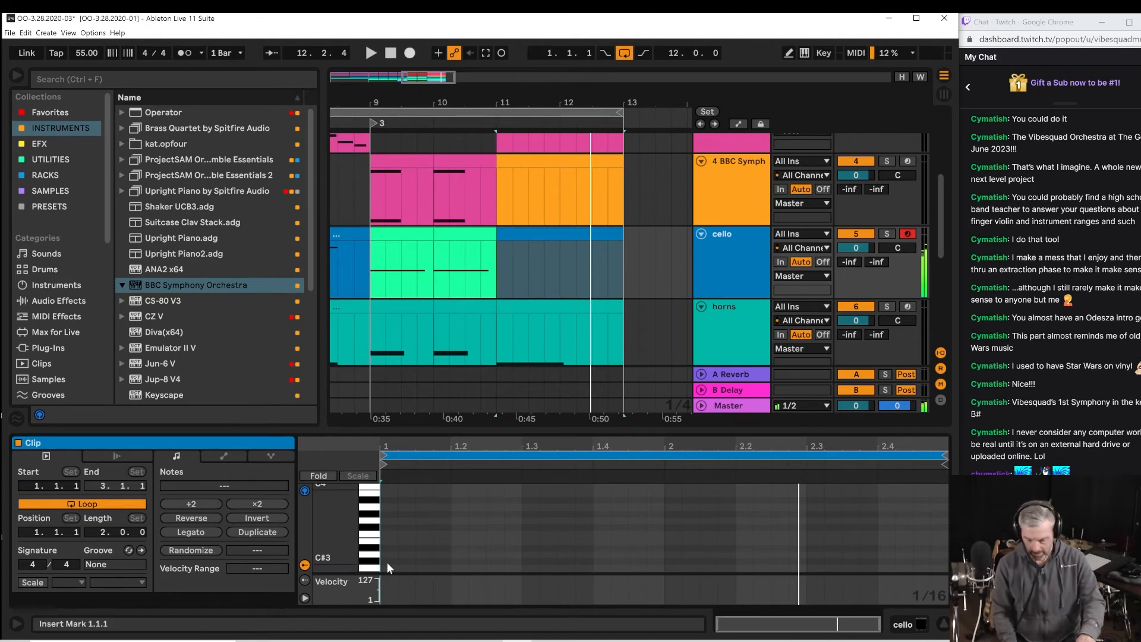
key("Right")
key("Right")
key("Right")
key("Right")
key("Right")
key("Right")
key("Right")
key("Right")
key("Right")
key("Right")
key("Right")
key("Right")
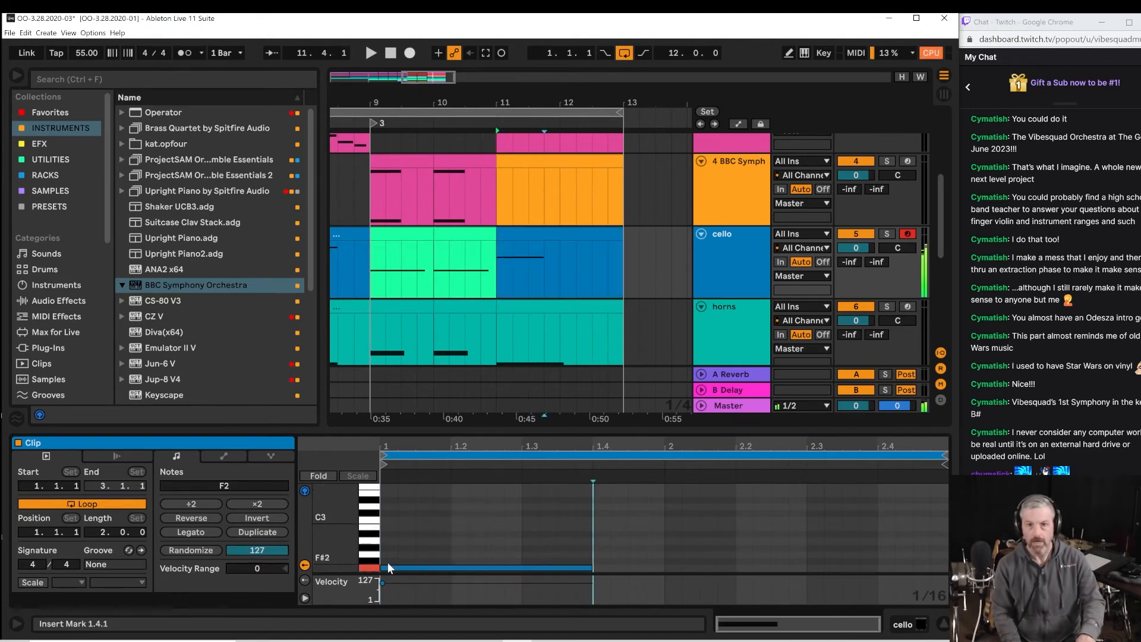
key("Right")
key("Right")
key("space")
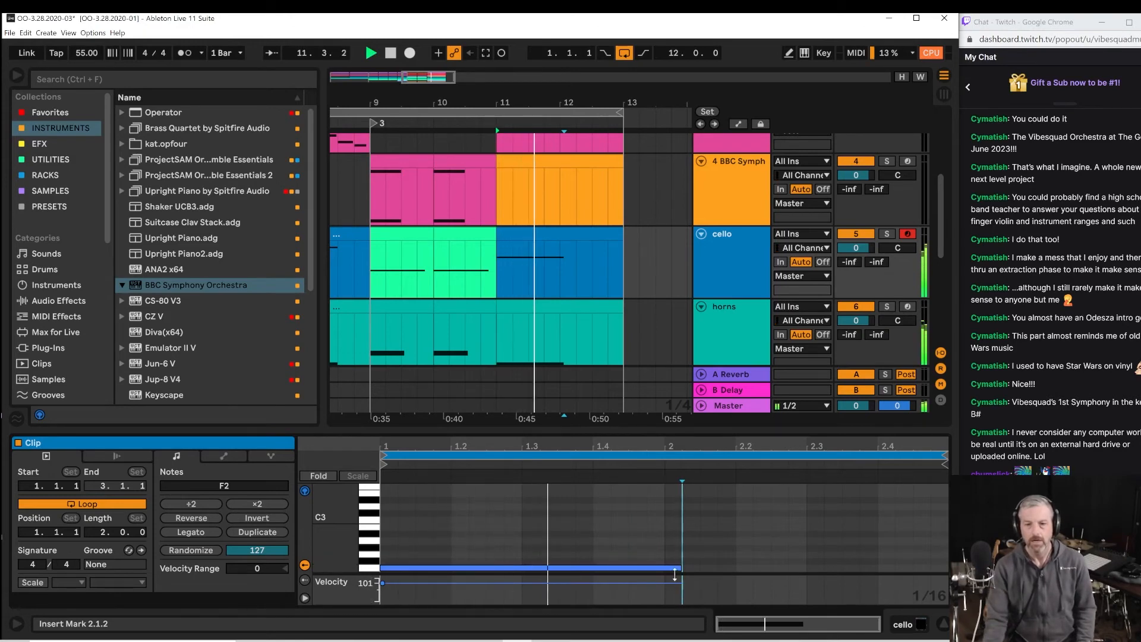
left_click_drag(498, 262, 560, 261)
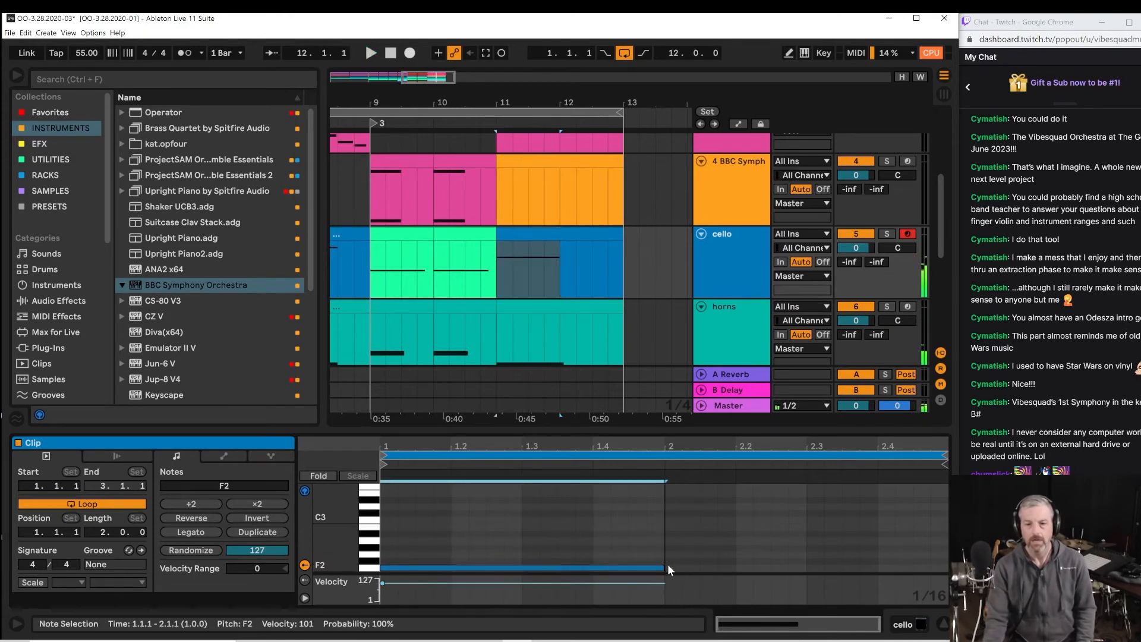
Select the fourth track, 4 BBC Symphony Orchestra, and arm it for recording in place of the cello.
scroll(655, 240, "up", 2)
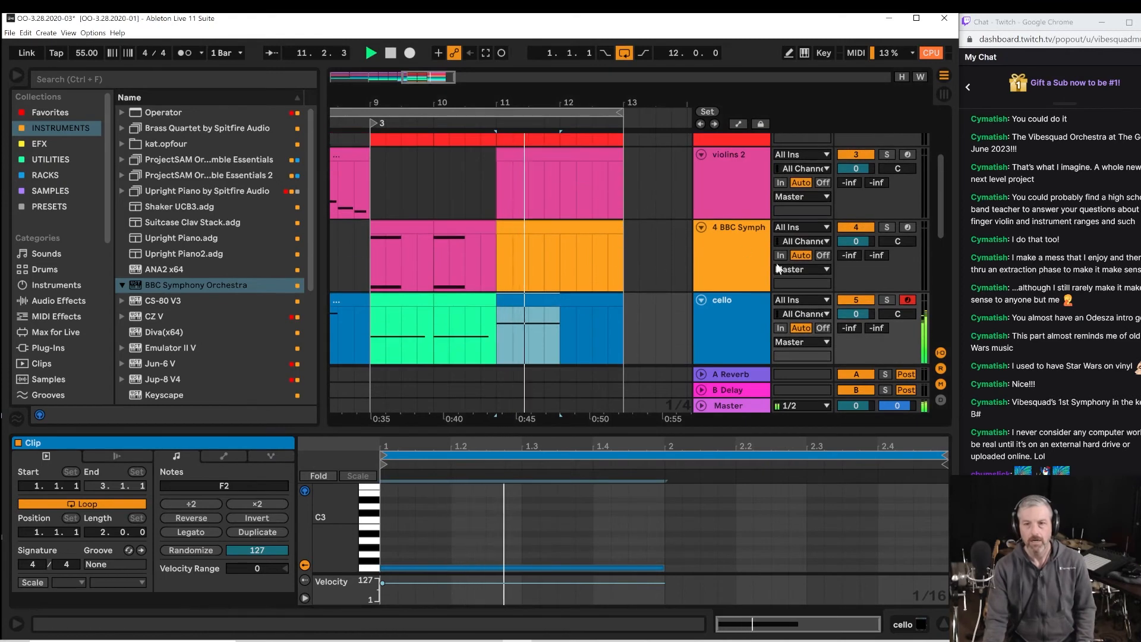
left_click(742, 269)
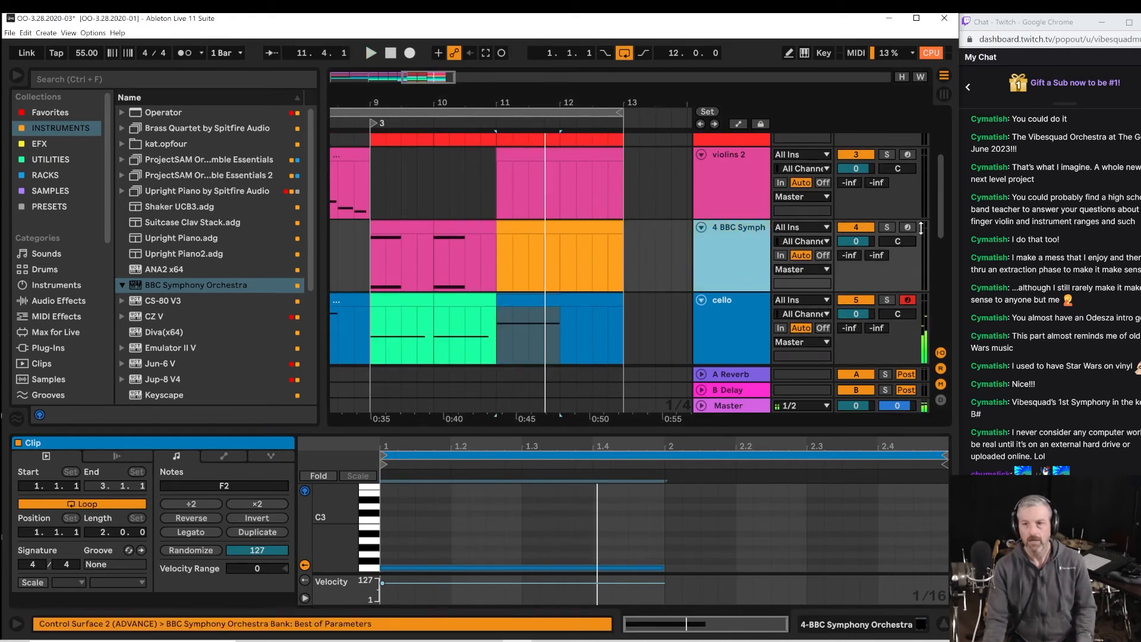
left_click(718, 261)
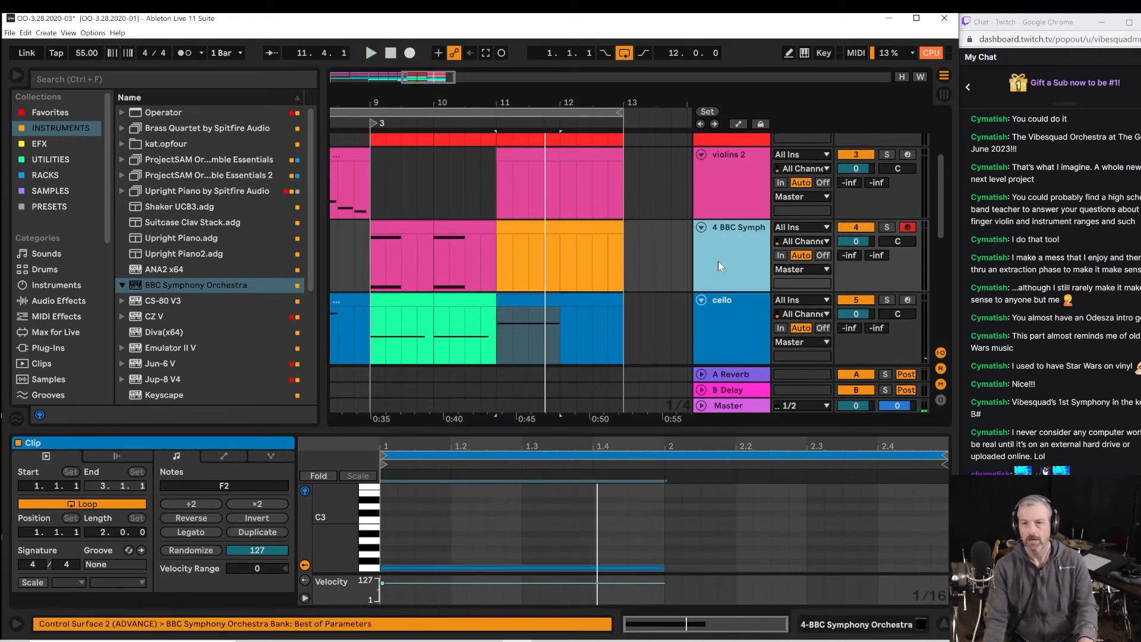
Play the passage from bar 10 and solo the fourth track briefly to audition its sound.
left_click(427, 260)
key("space")
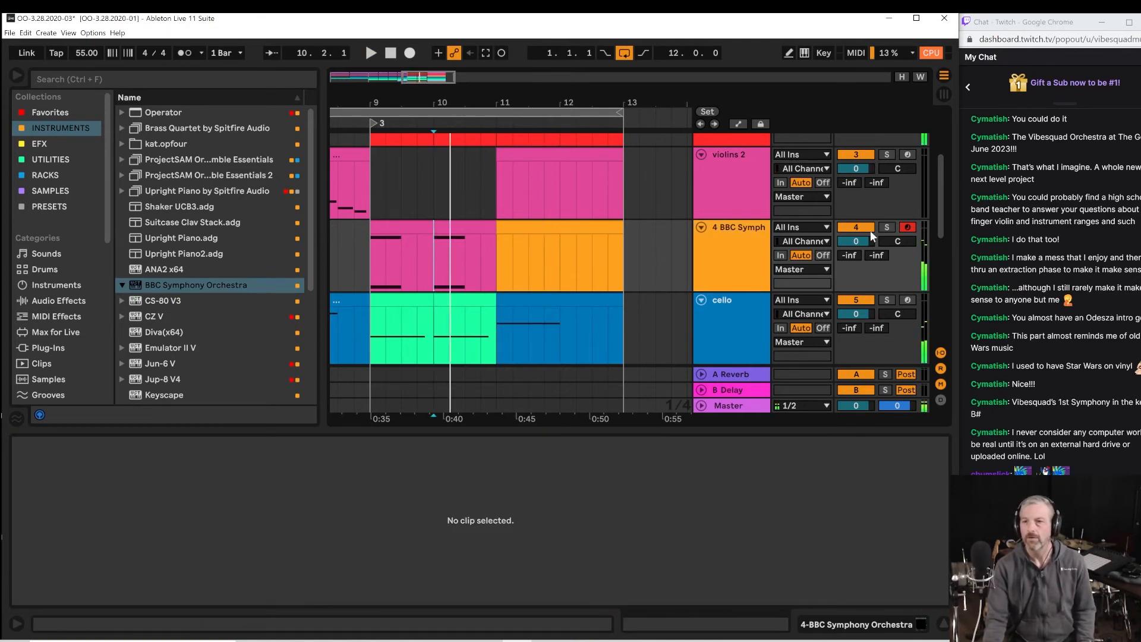
left_click(885, 225)
key("space")
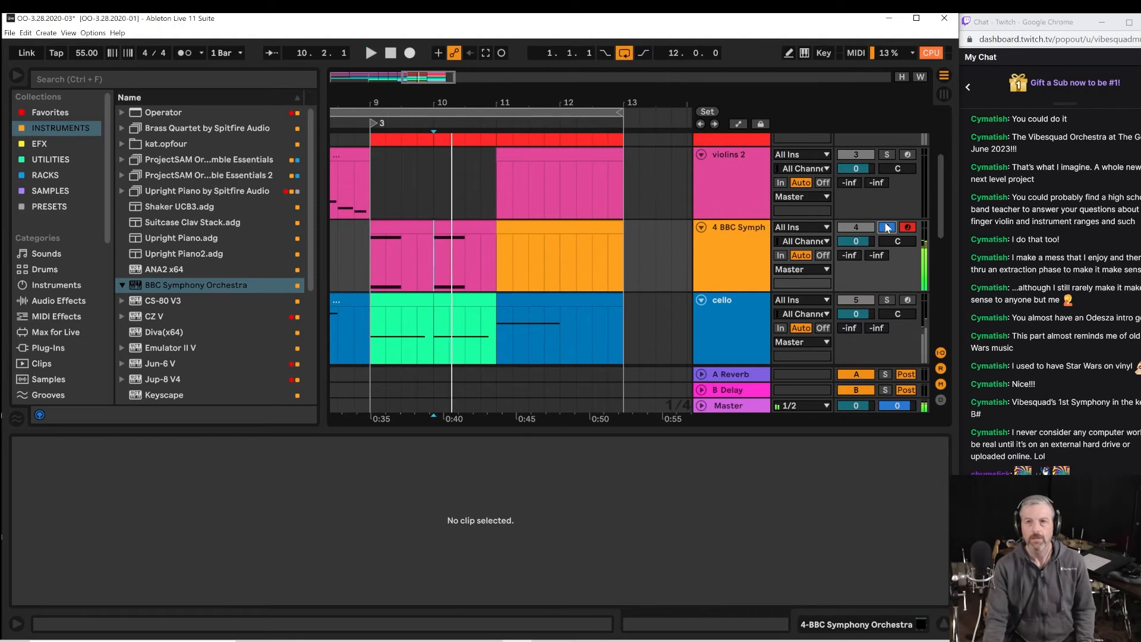
left_click(886, 227)
Open the fourth track's BBC Symphony Orchestra plug-in window to check which instrument and articulation are loaded, and close it.
left_click(727, 259)
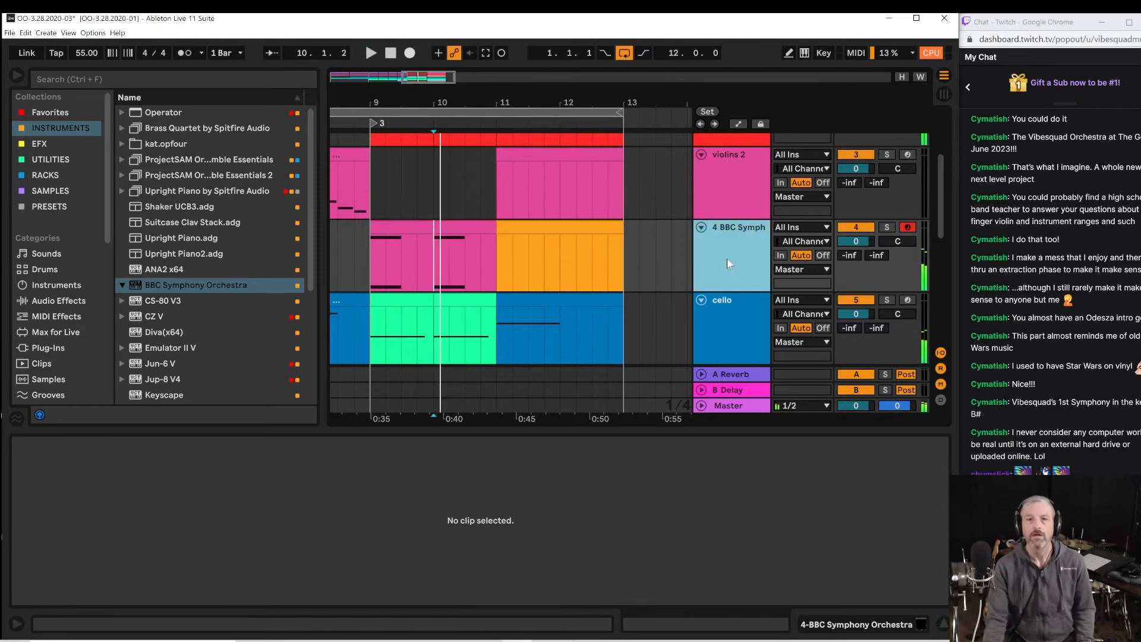
double_click(738, 262)
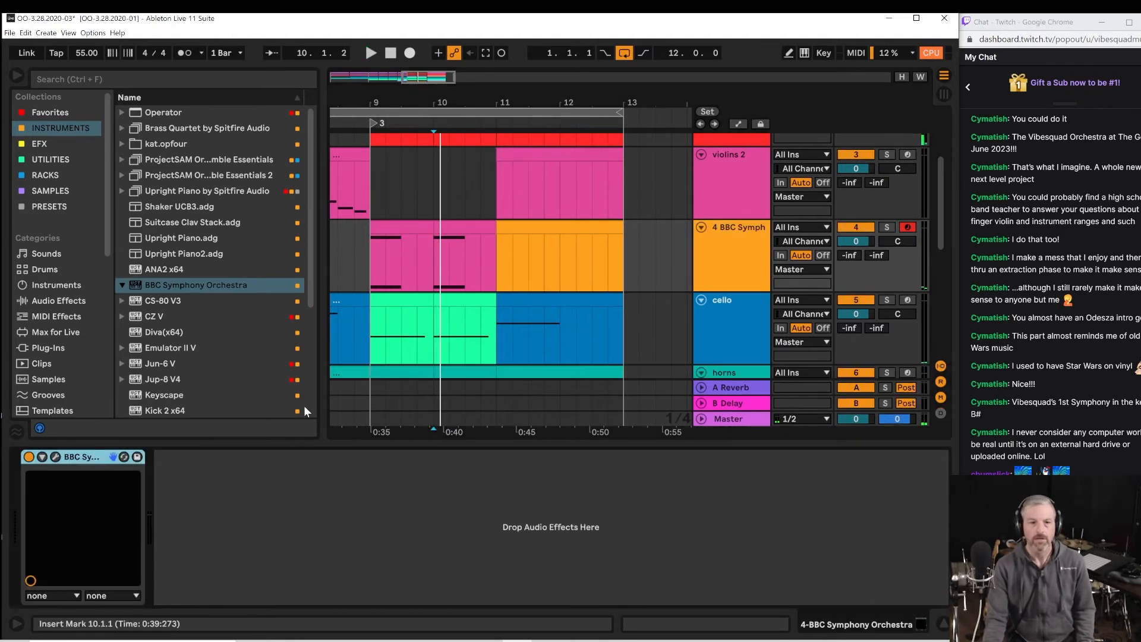
left_click(56, 456)
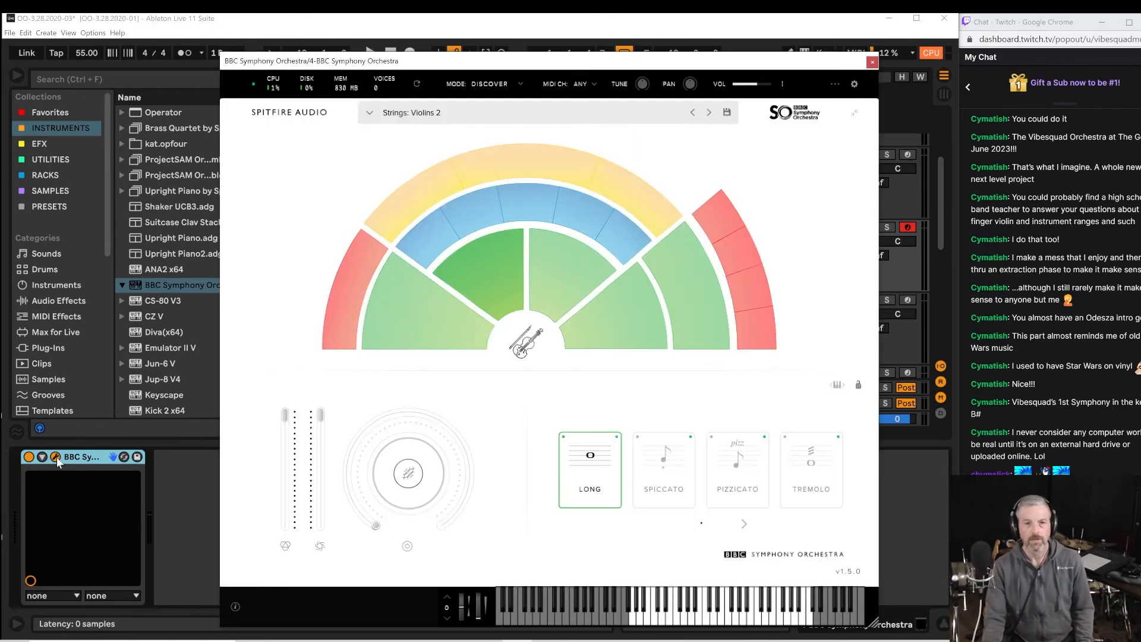
left_click(873, 62)
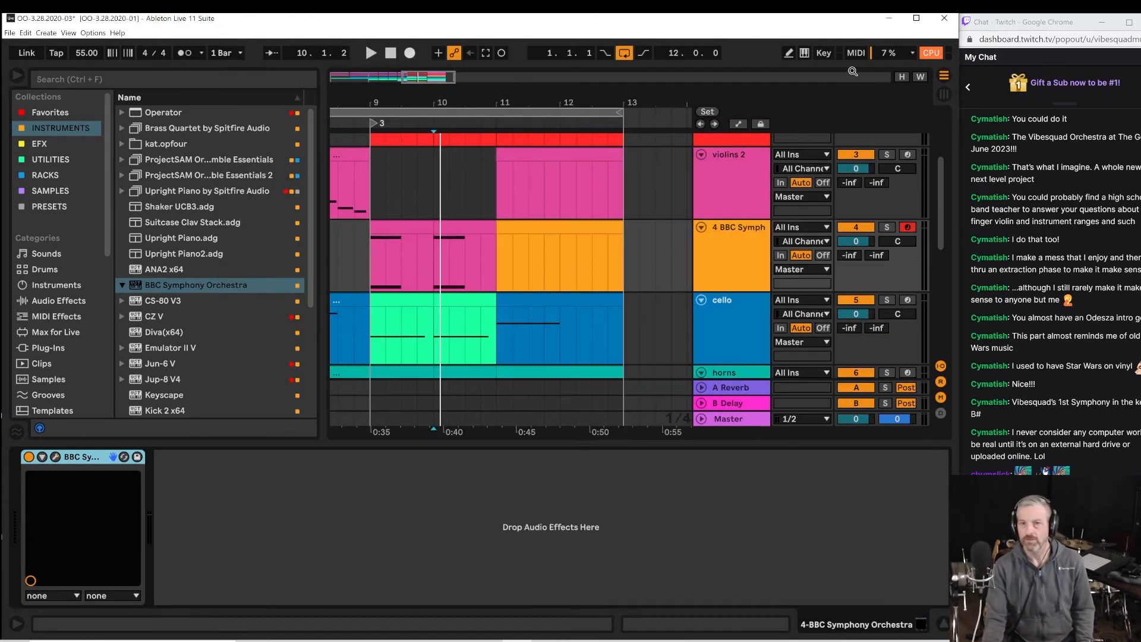
Rename the fourth track "vilins 2 long" and play the arrangement from bar 10.
right_click(727, 235)
left_click(764, 293)
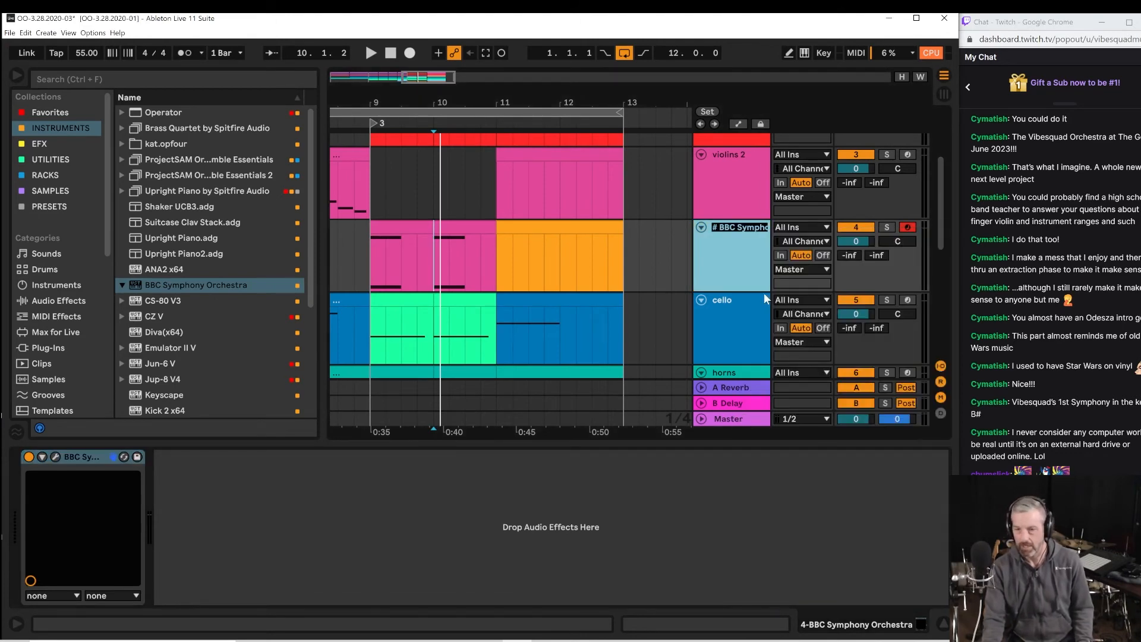
type("vi")
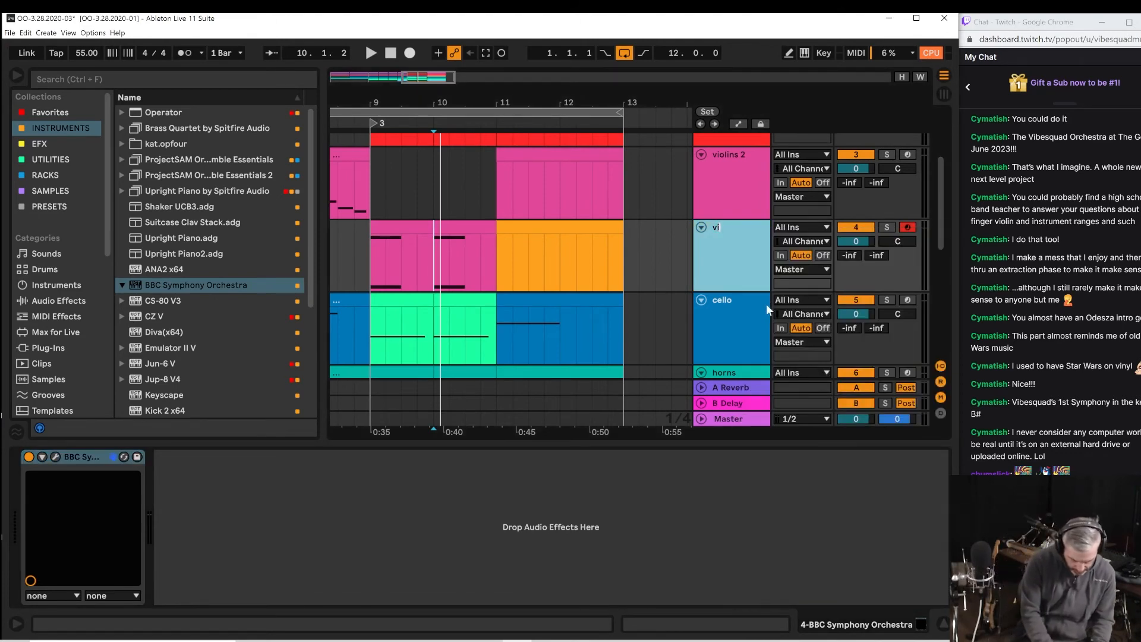
type("lins")
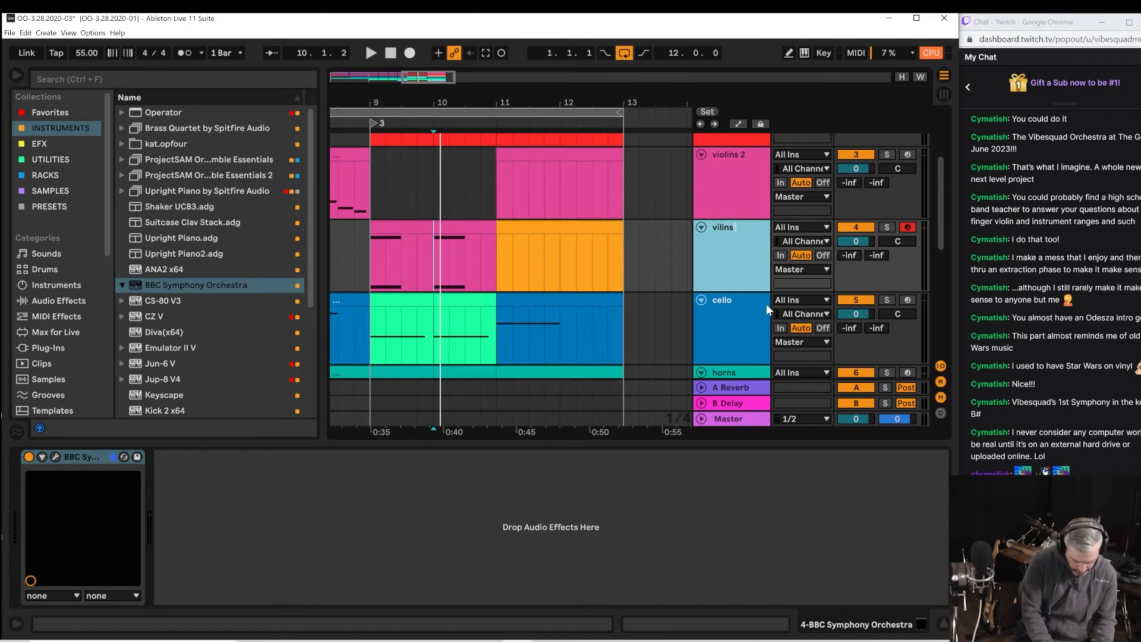
type(" 2 long")
key("Return")
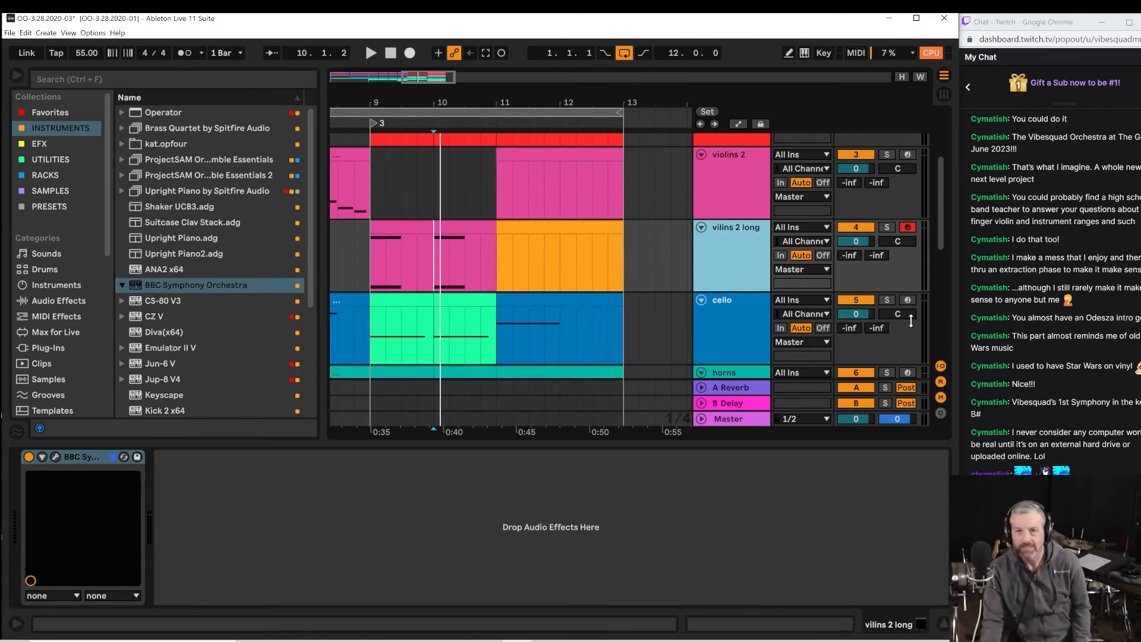
key("space")
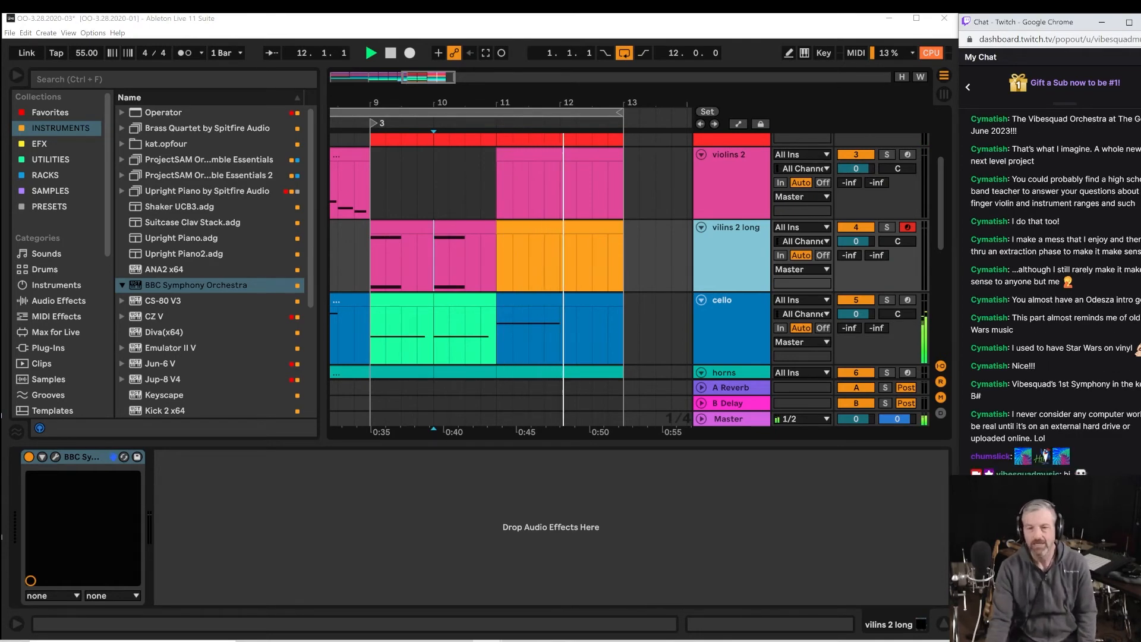
Play the arrangement from bar 10 and again from bar 11, with the bar 11 clip on the vilins 2 long track selected.
left_click(426, 269)
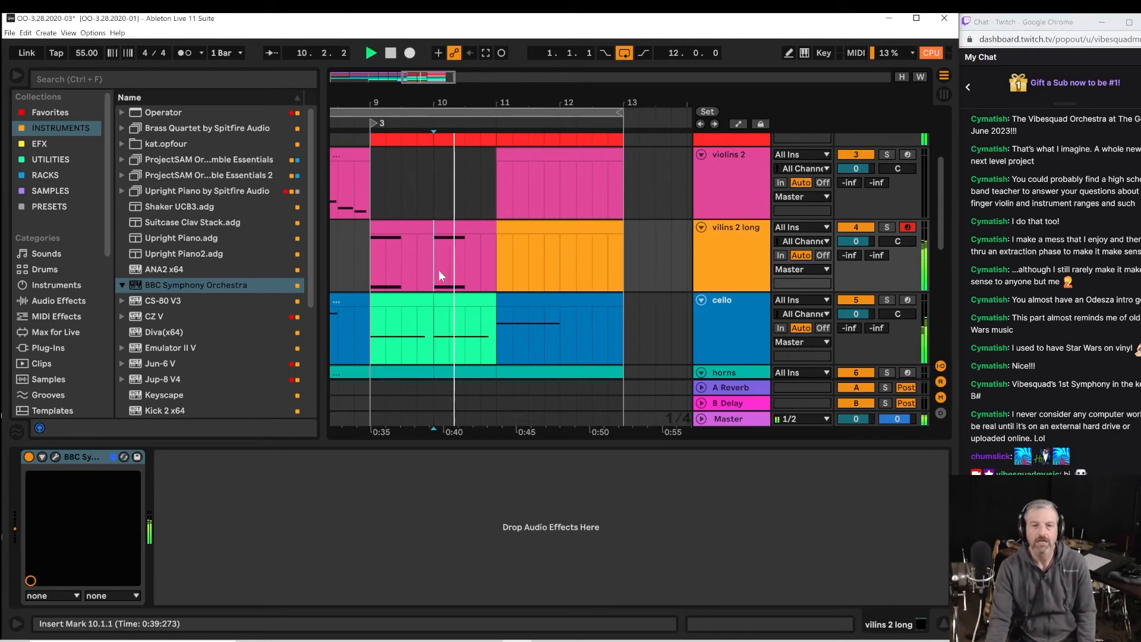
left_click(540, 225)
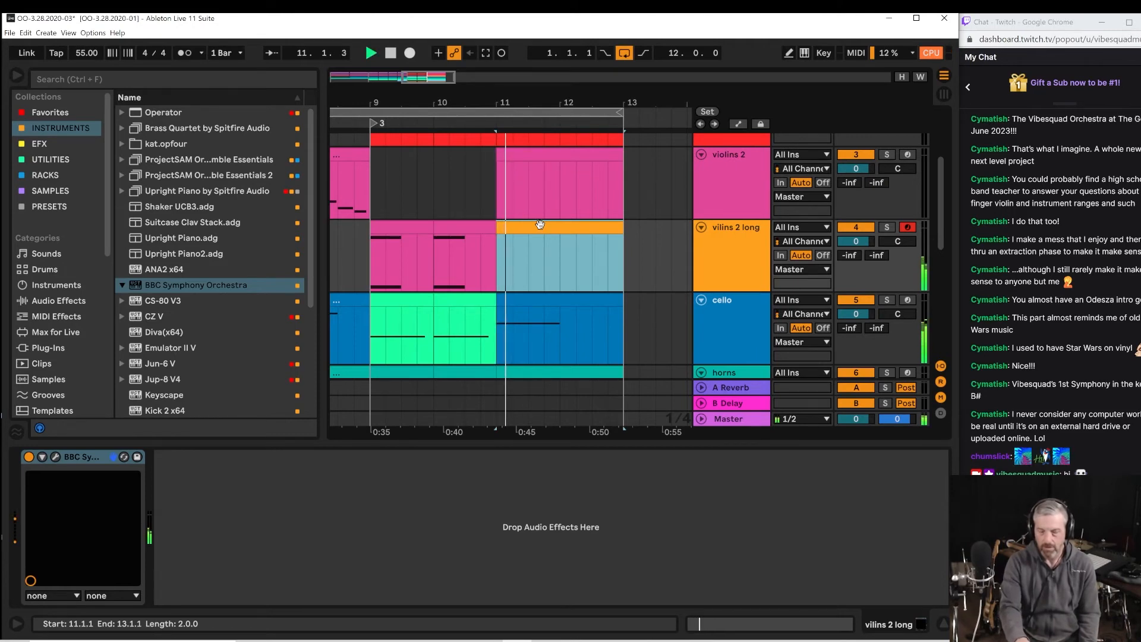
key("space")
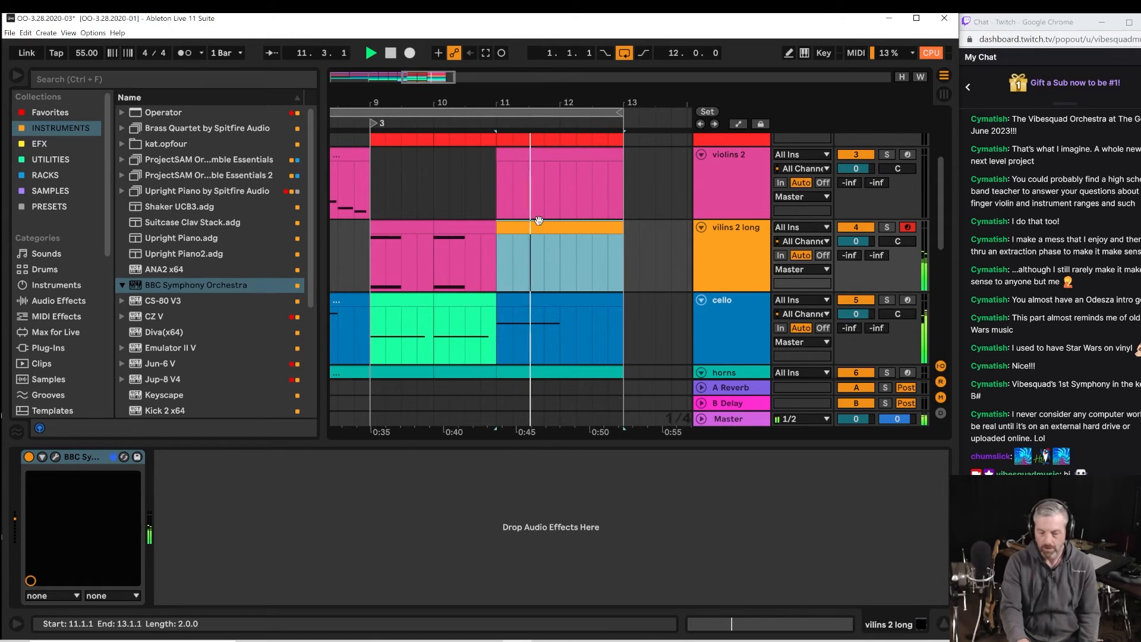
key("space")
key("space")
key("space")
key("space")
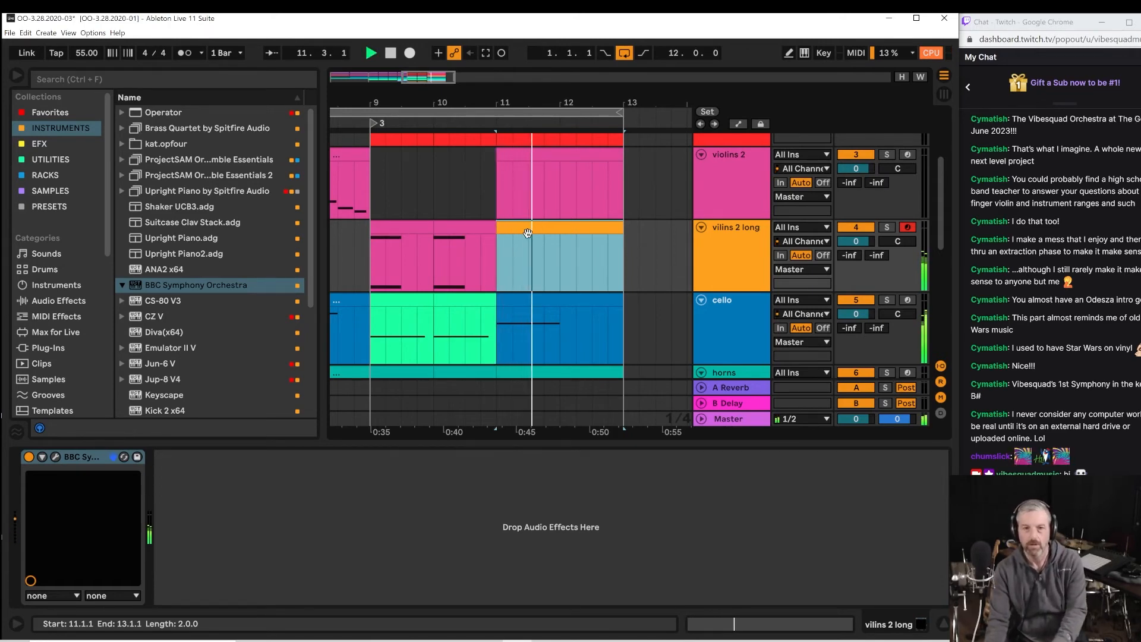
left_click(498, 263)
key("space")
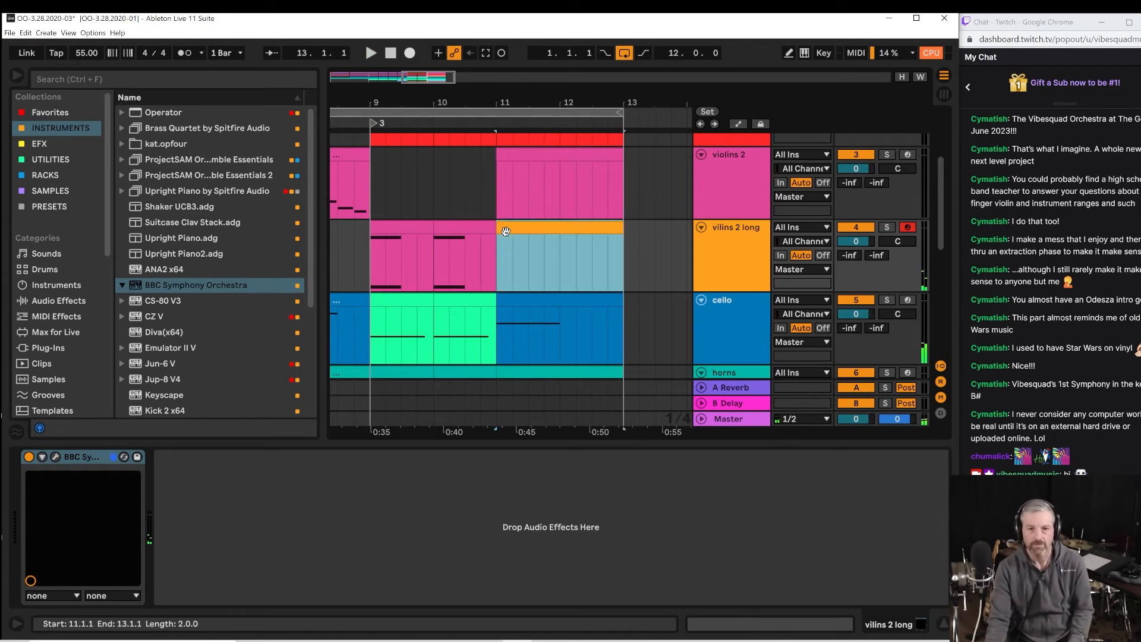
Step-record a one-bar F3 note at the start of the bar 11 clip on the vilins 2 long track and play it.
double_click(505, 231)
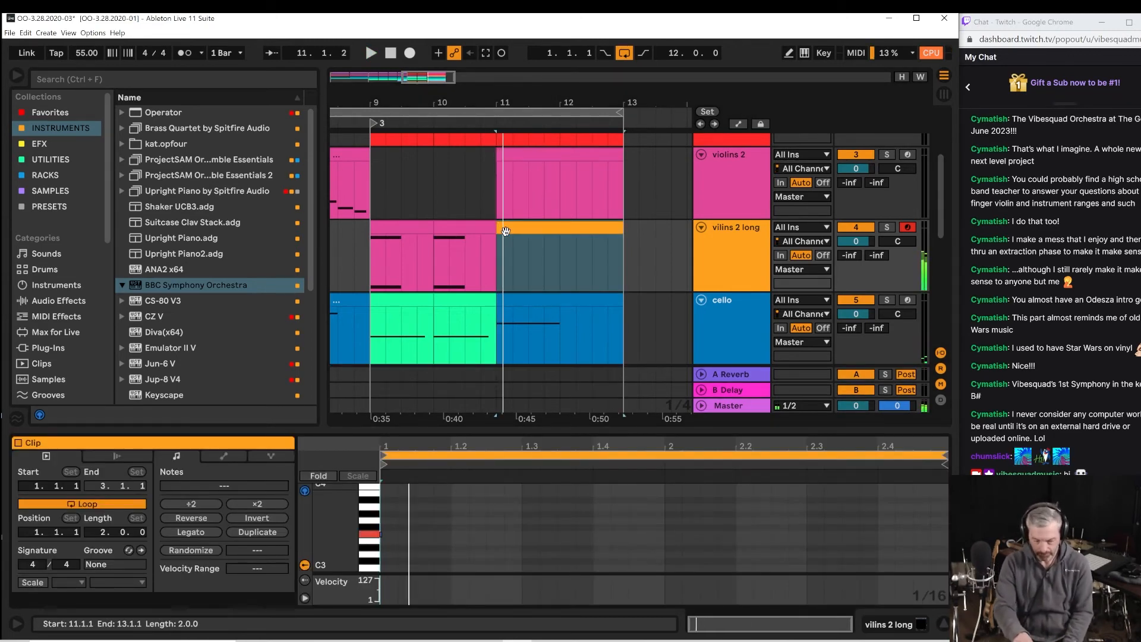
key("Right")
key("Right")
key("Right")
key("Right")
key("Right")
key("Right")
key("Right")
key("Right")
key("Right")
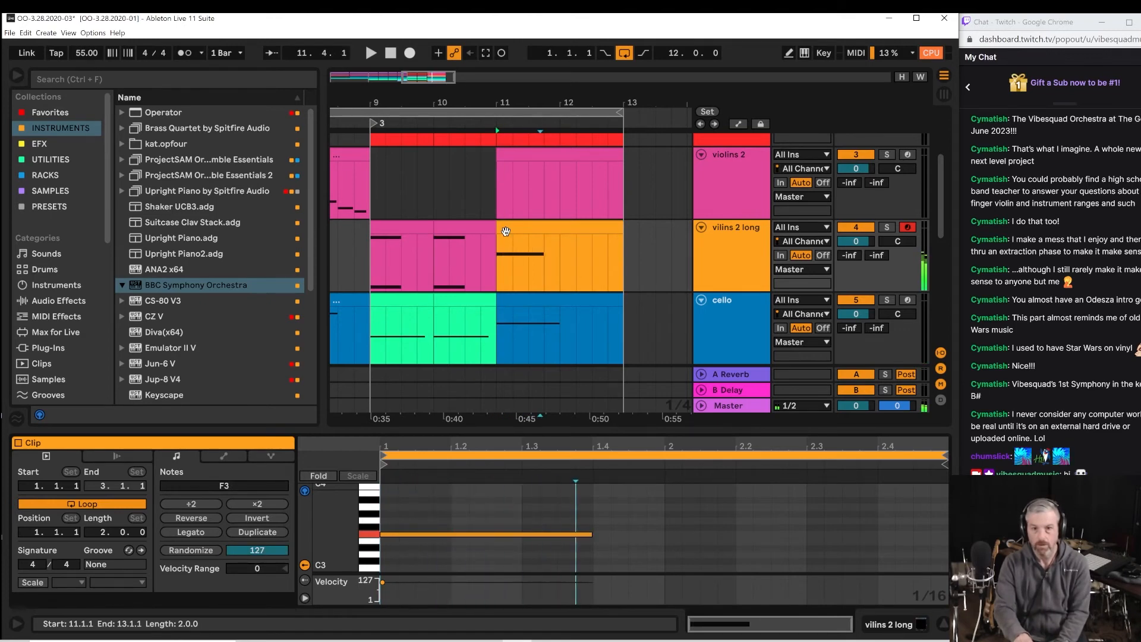
key("space")
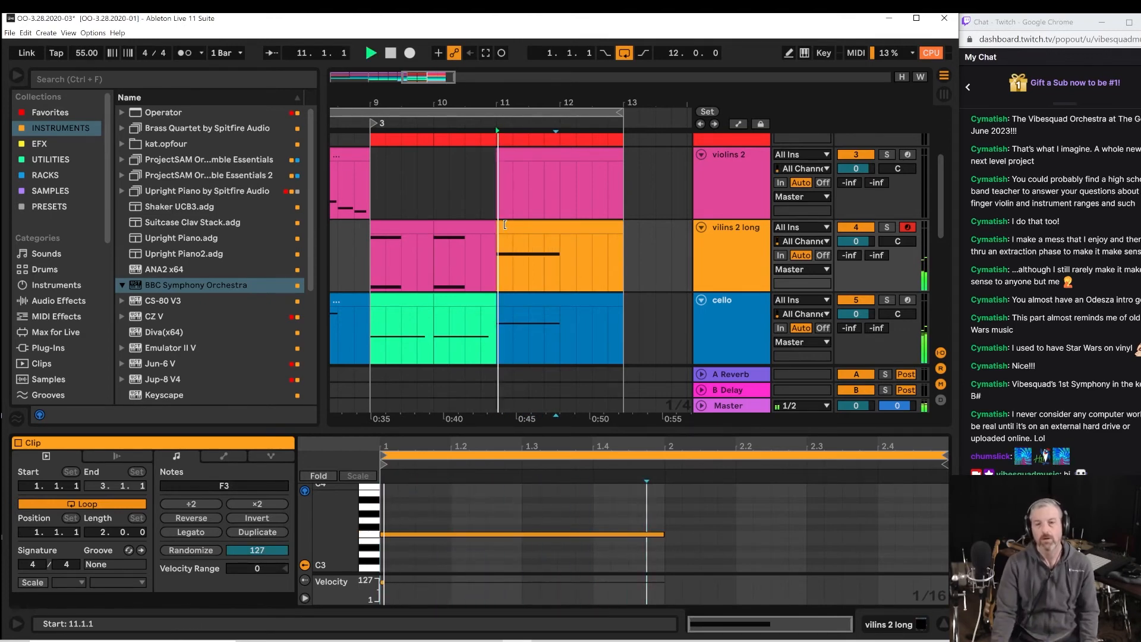
Open the bar 11 clip on the violins 1 track and arm that track for recording.
scroll(586, 222, "up", 4)
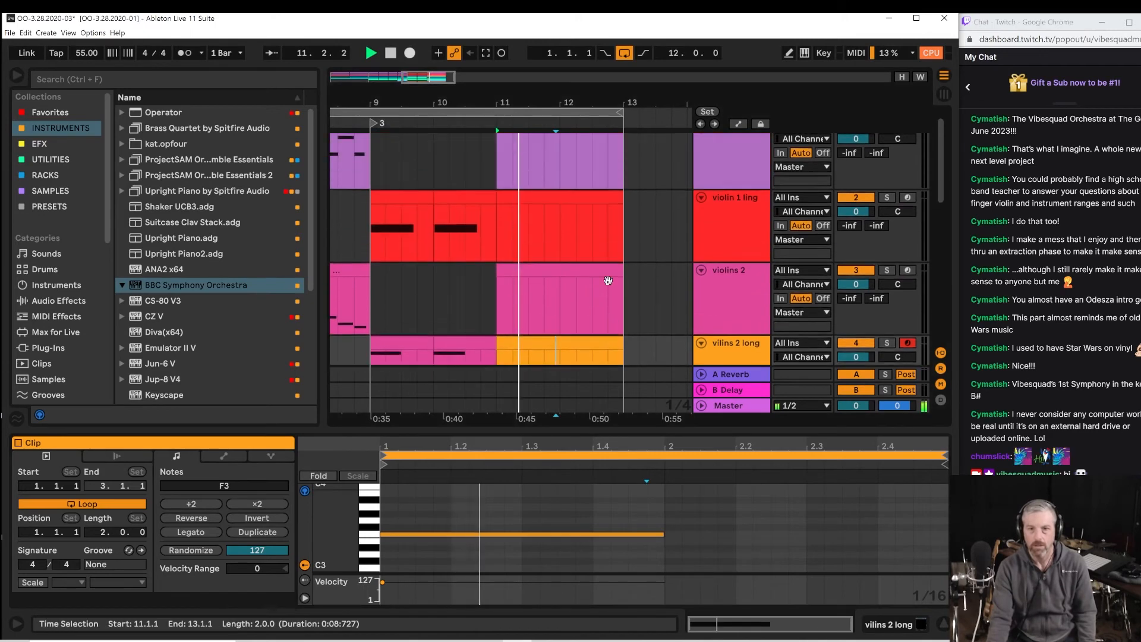
key("space")
left_click(726, 176)
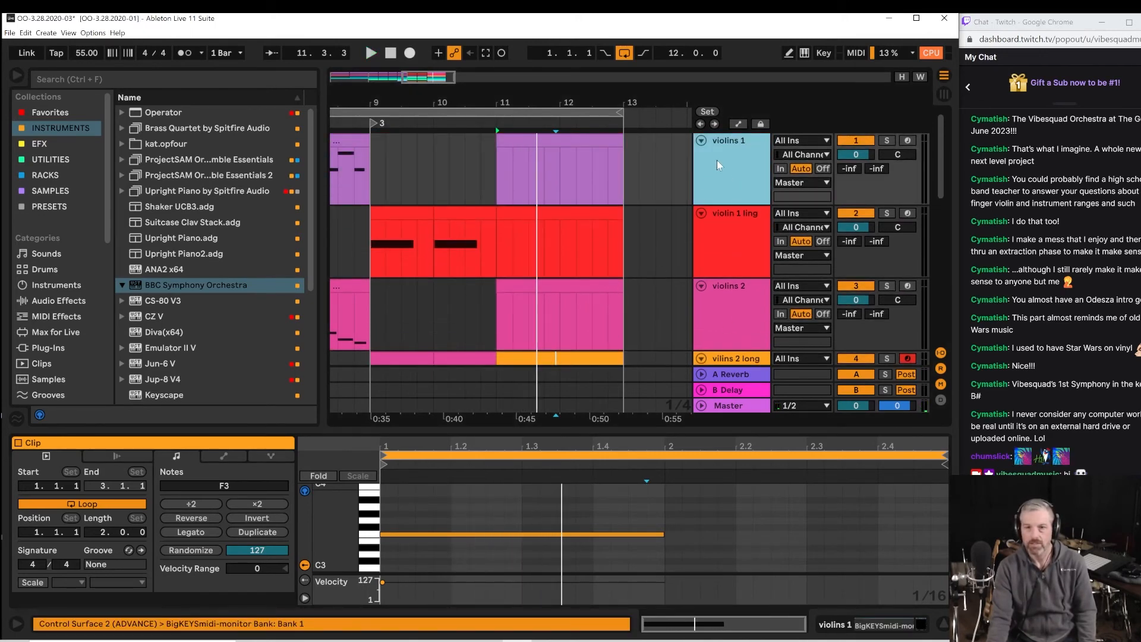
left_click(499, 175)
key("space")
left_click(506, 141)
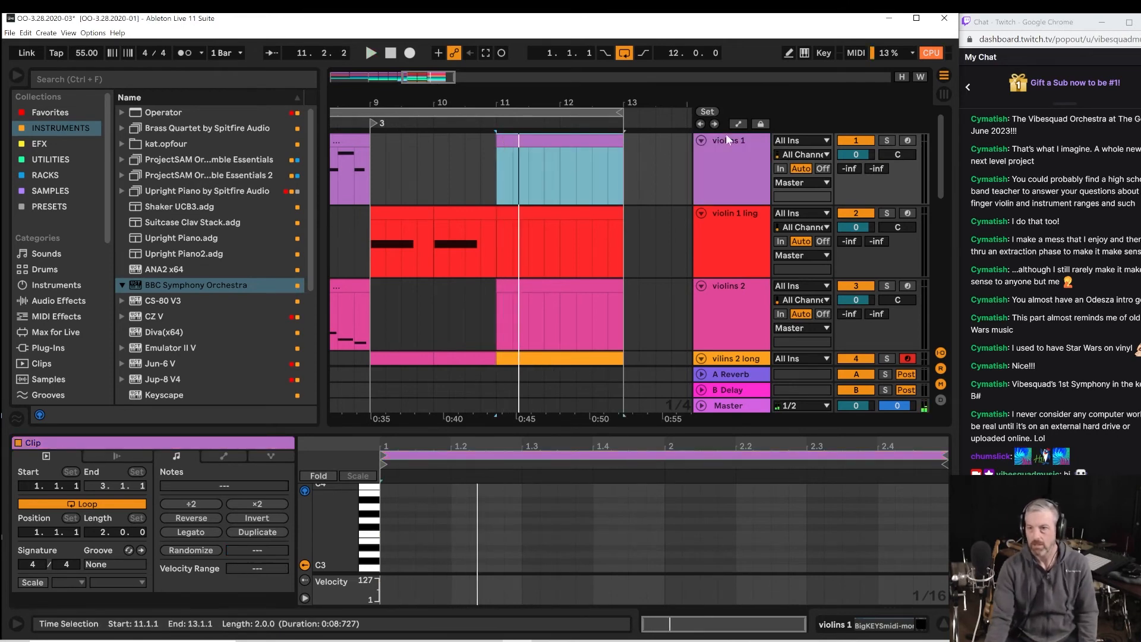
left_click(908, 140)
Play the start of bar 11 repeatedly to rehearse a violins 1 part against the arrangement.
key("space")
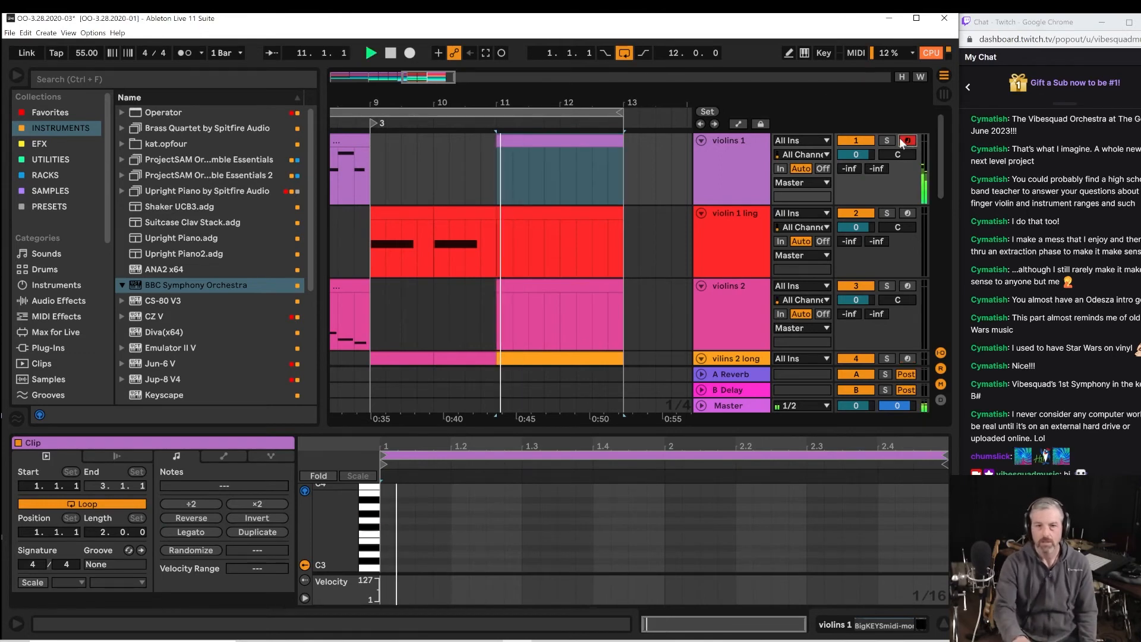
key("space")
key("space")
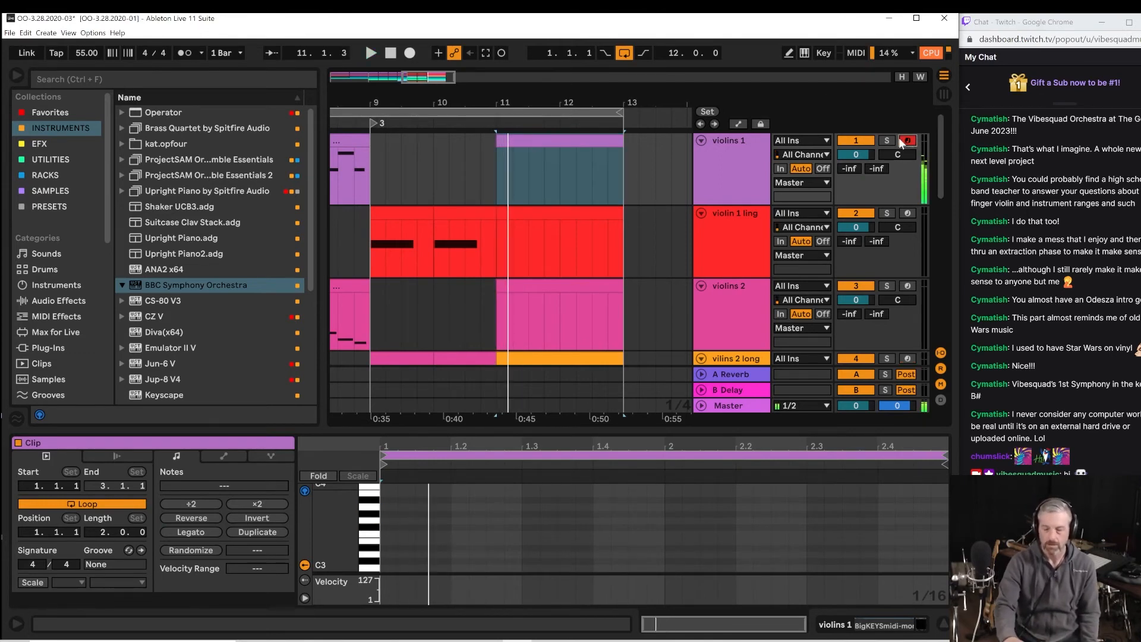
key("space")
key("space")
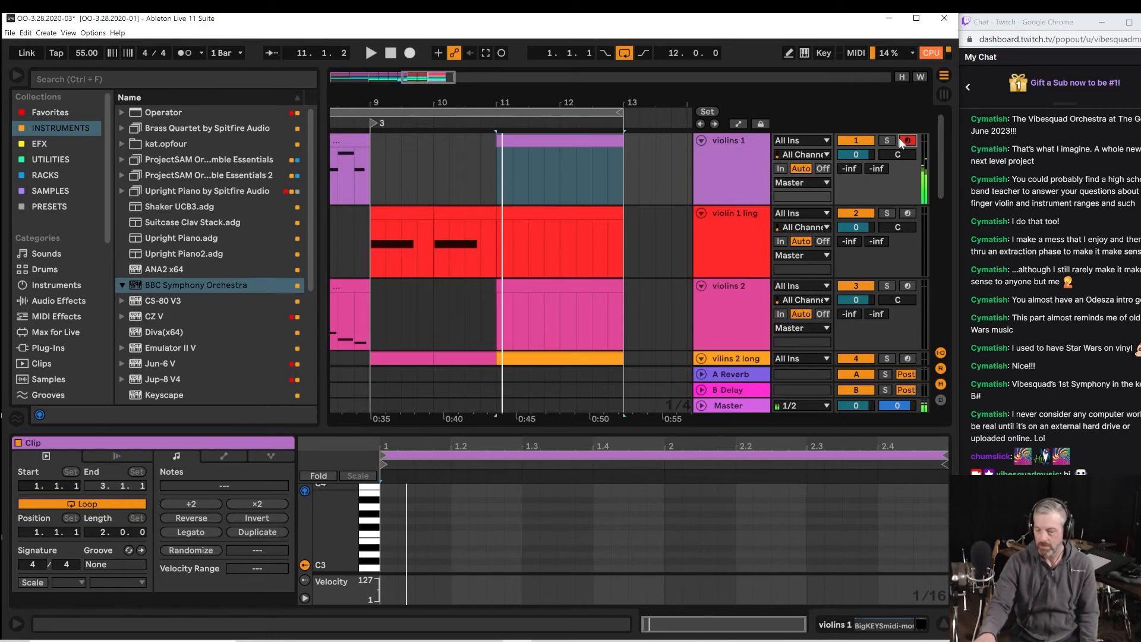
key("space")
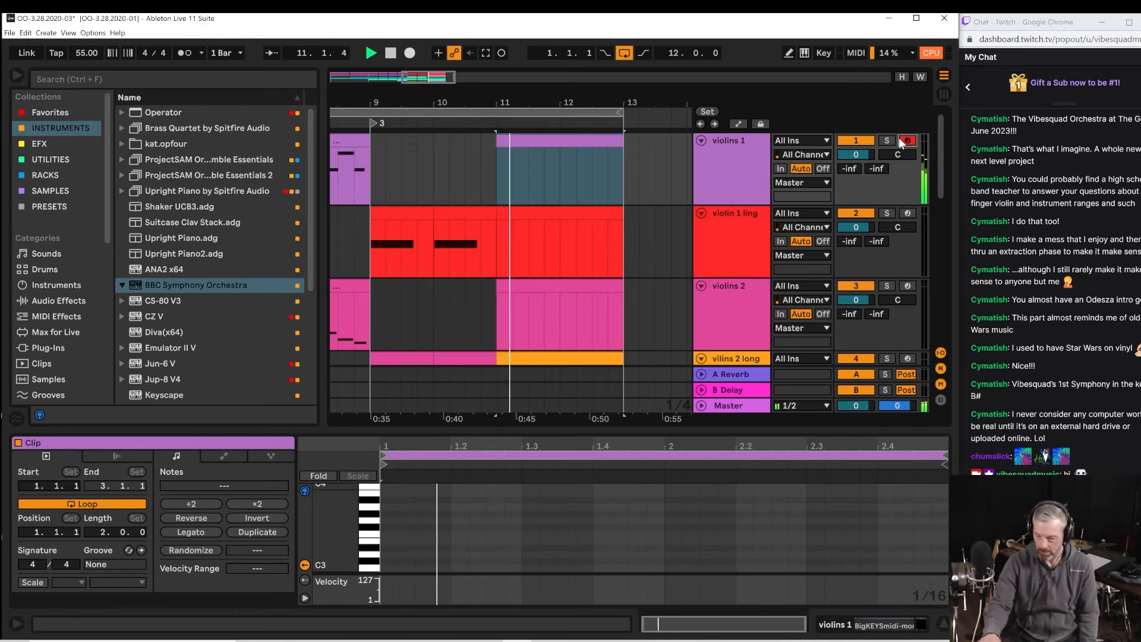
key("space")
key("space")
key("space")
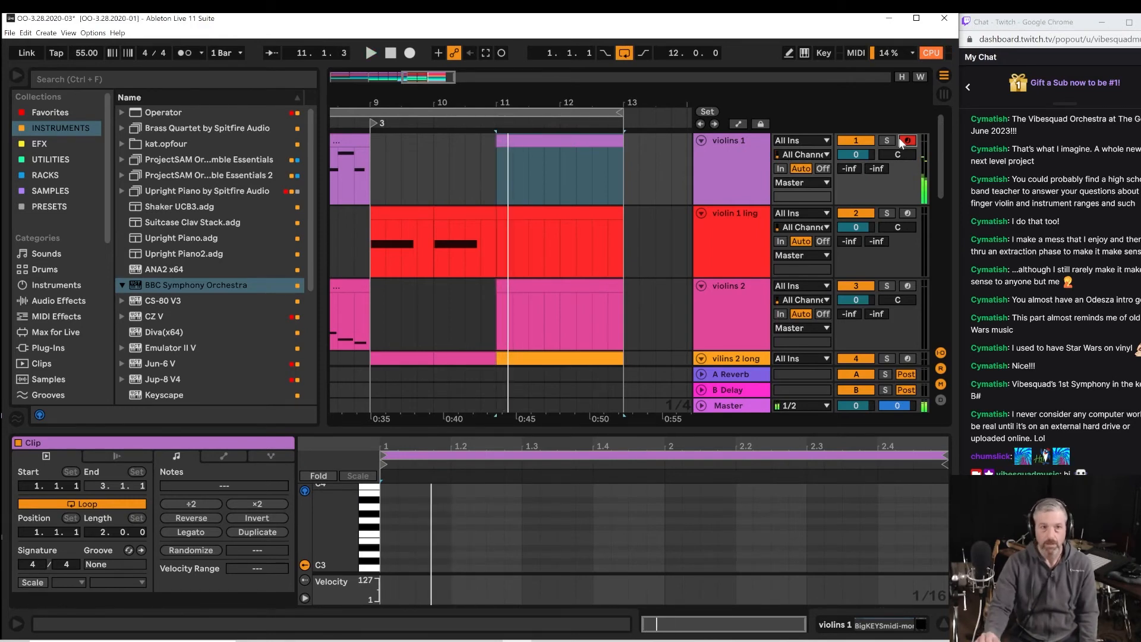
Turn on the metronome, perform a D4 to A4 melody from bar 11 and capture the played MIDI on violins 1.
left_click(185, 53)
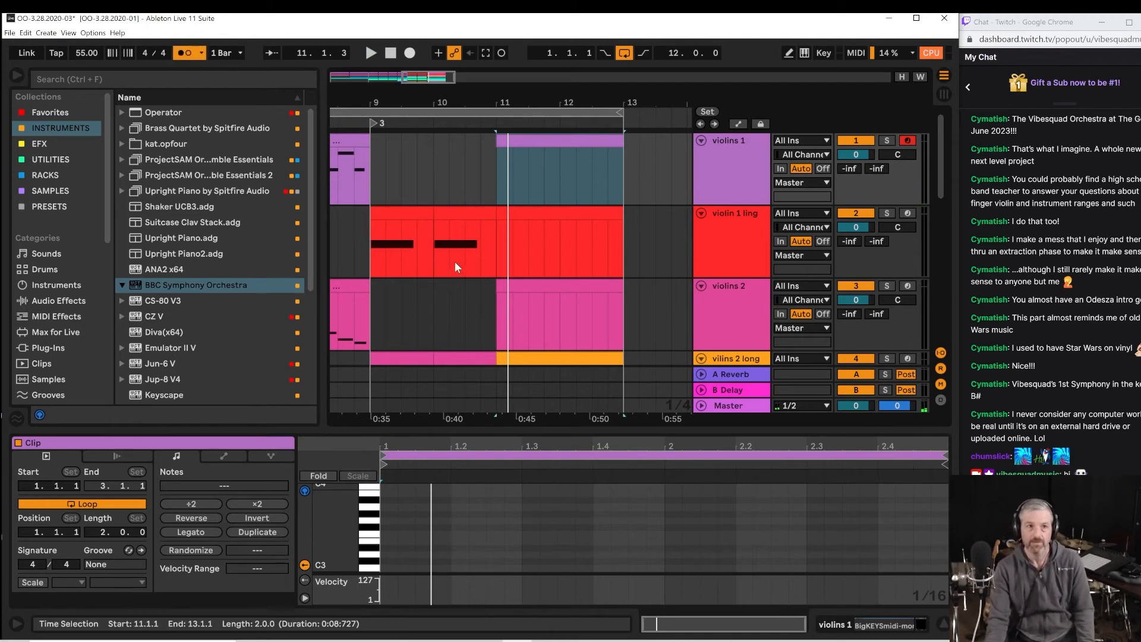
key("space")
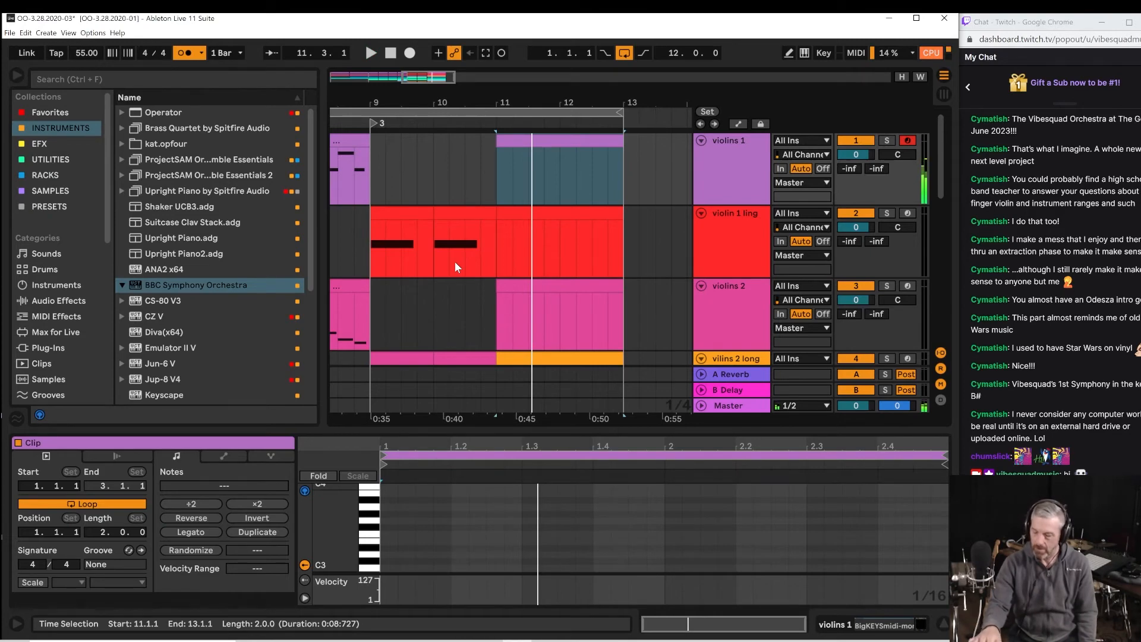
key("space")
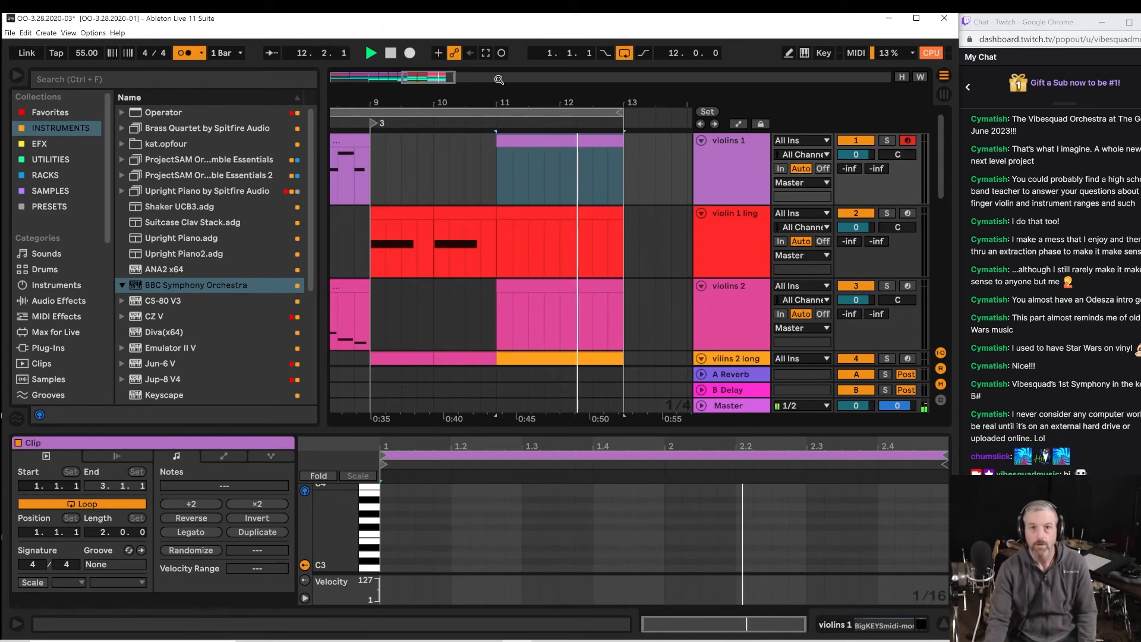
left_click(488, 55)
key("space")
key("space")
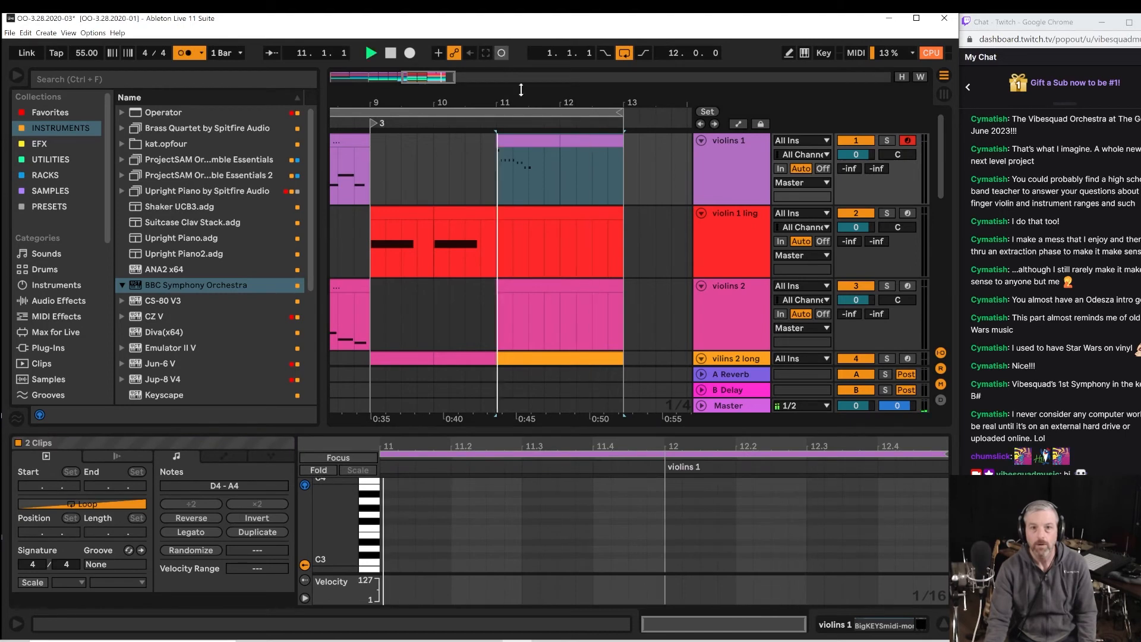
Quantize all the captured notes in the violins 1 clip at bar 11 and play back the result.
left_click(521, 142)
key("space")
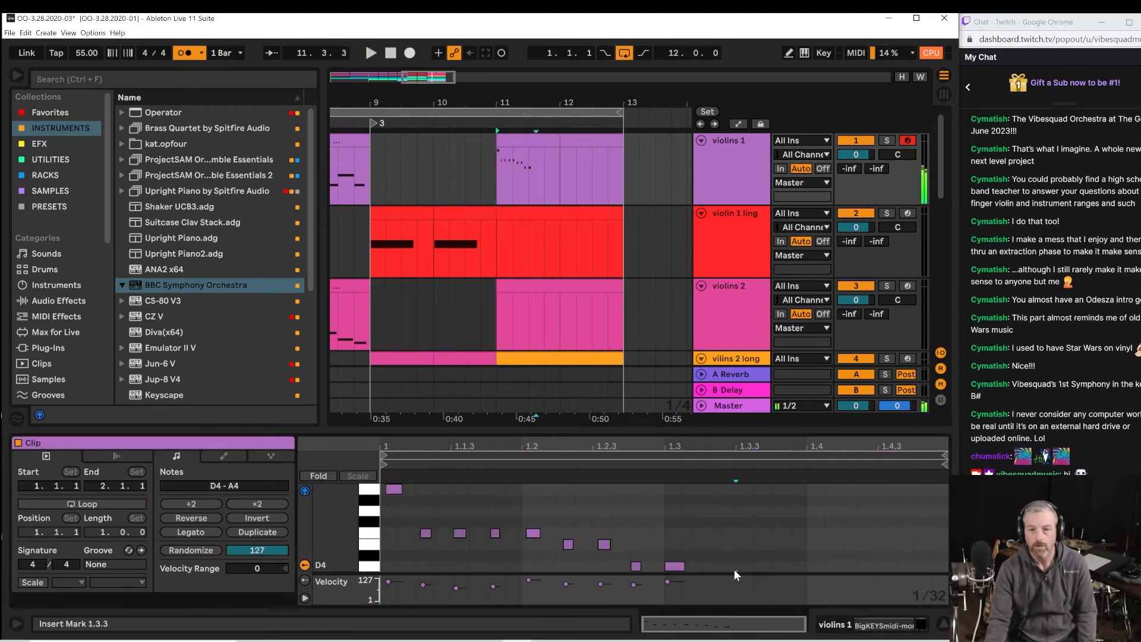
left_click_drag(735, 569, 340, 433)
key("ctrl+u")
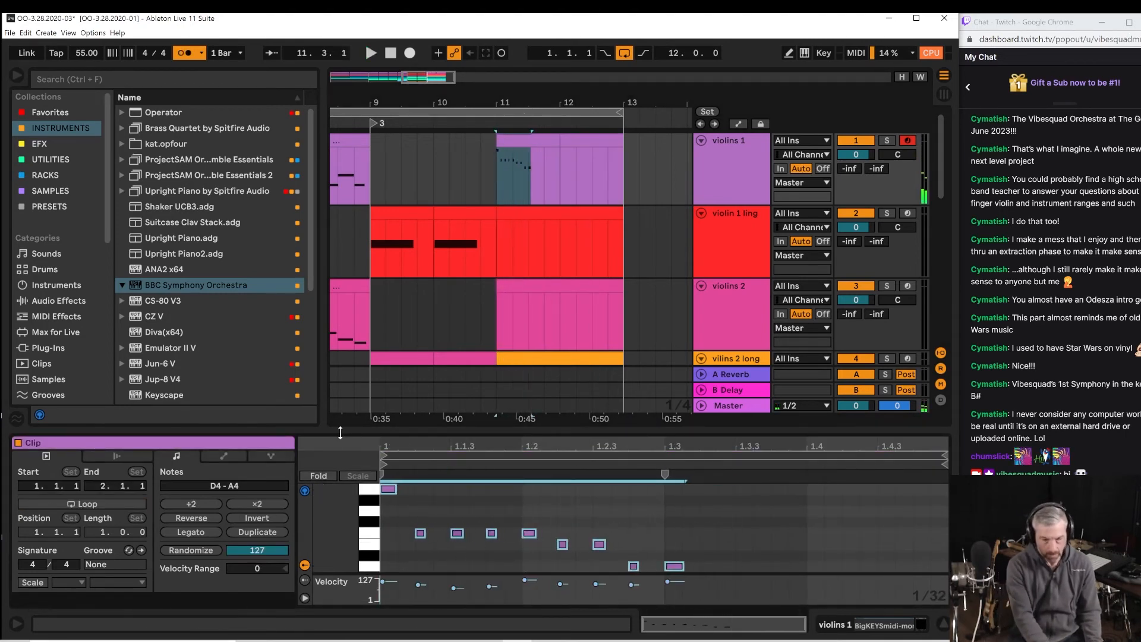
key("space")
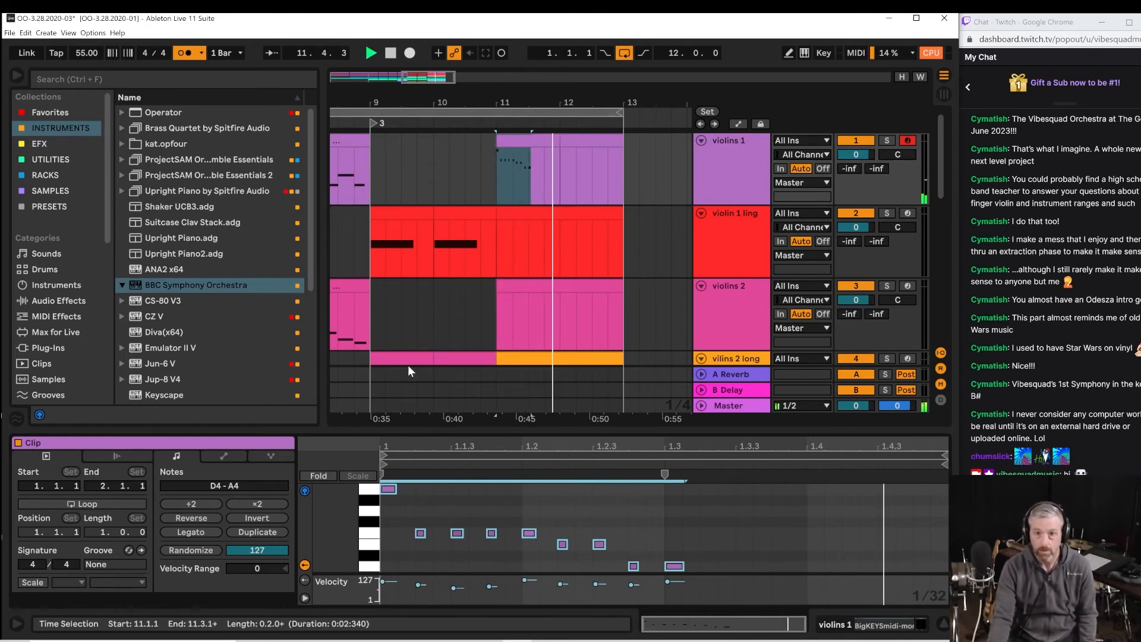
key("space")
Play the quantized violins 1 melody again from bar 11.
left_click(574, 139)
key("ctrl+e")
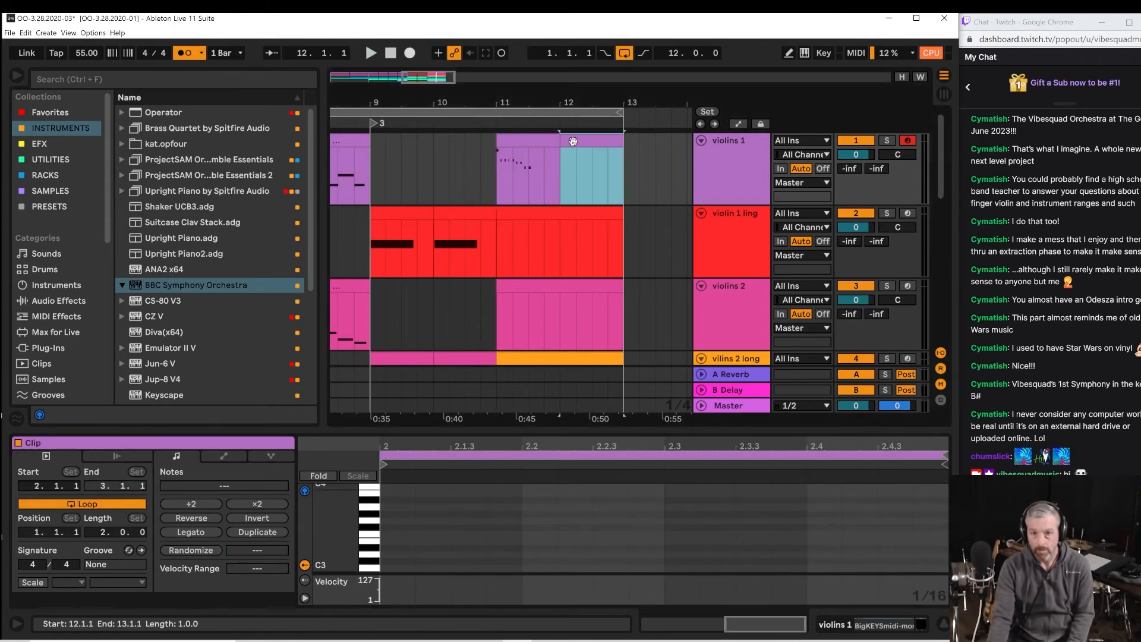
key("End")
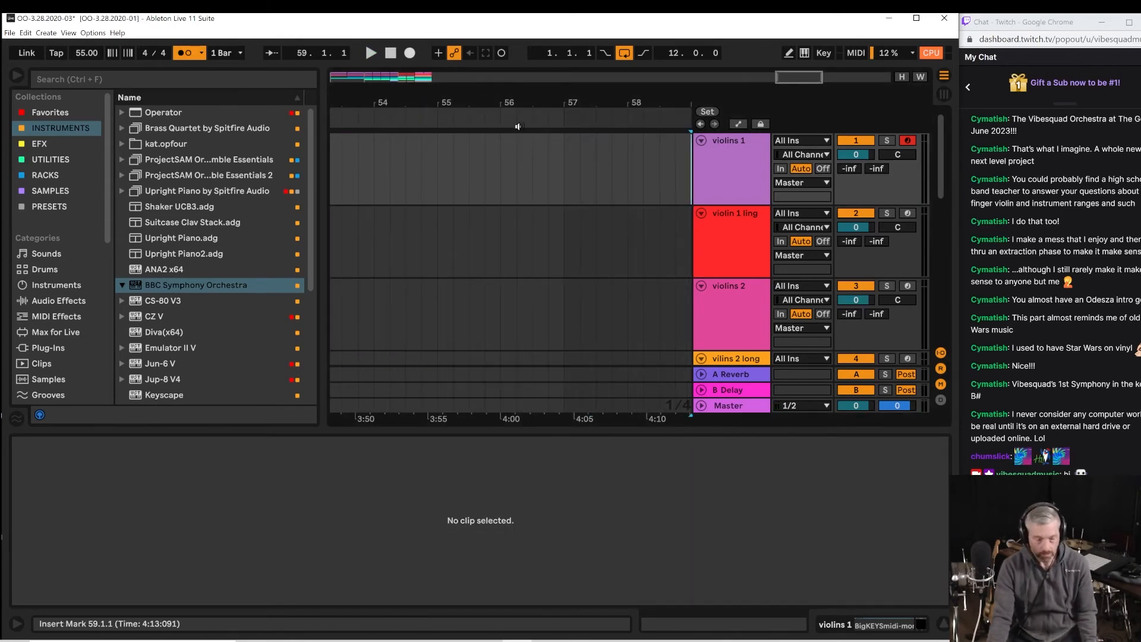
left_click_drag(411, 102, 422, 48)
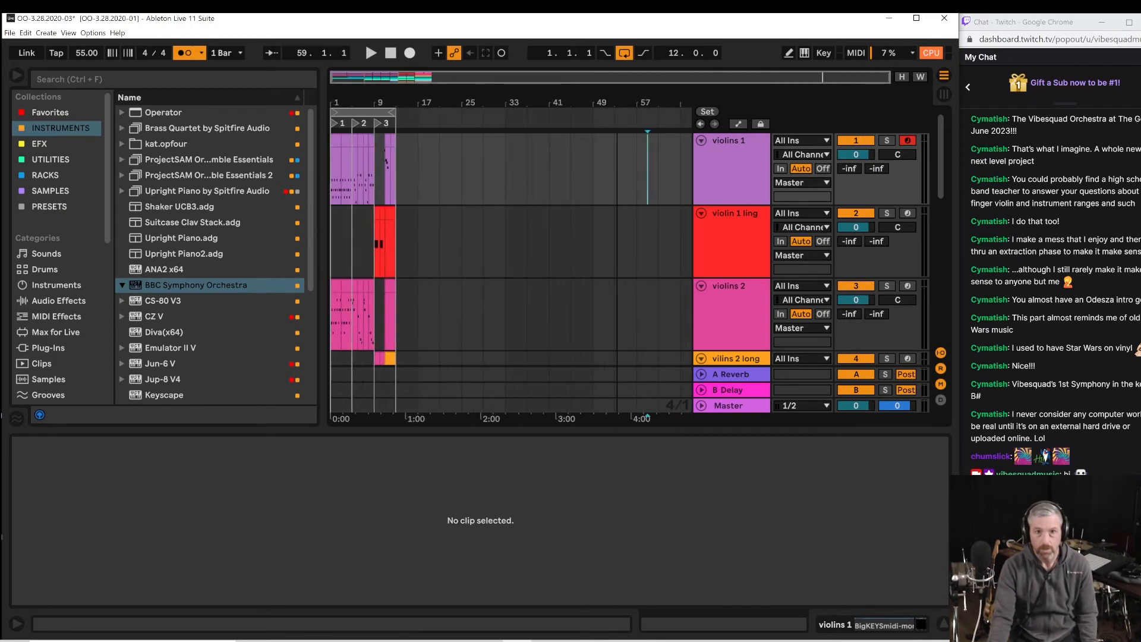
left_click_drag(394, 101, 485, 142)
left_click(469, 180)
key("space")
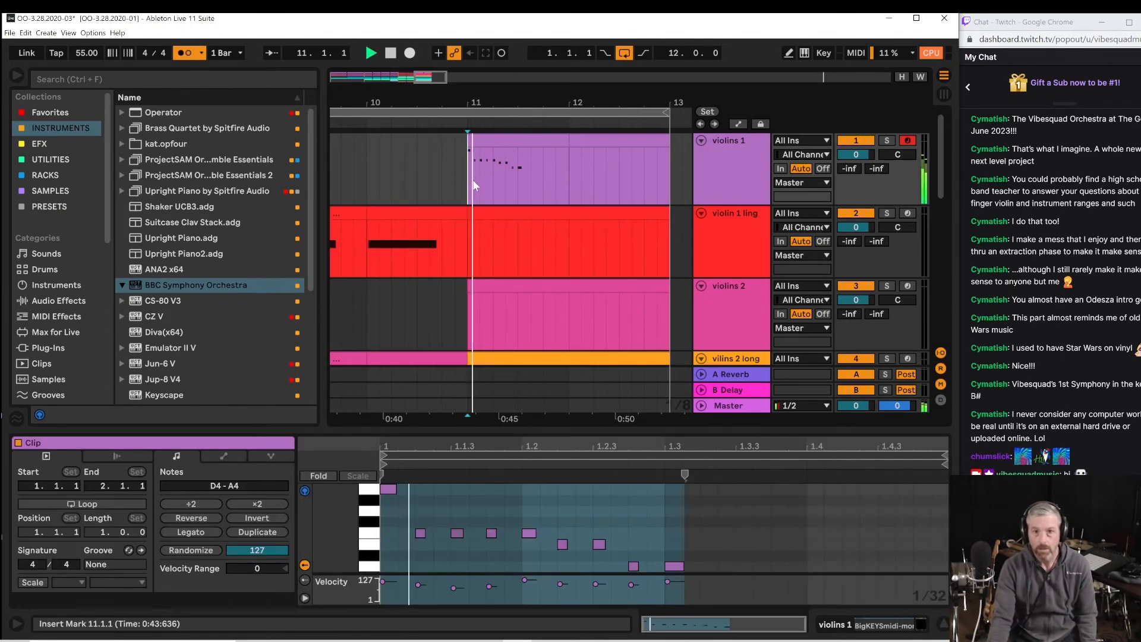
Delete the empty violins 1 clip in bar 12 and duplicate the bar 11 clip into its place.
left_click(595, 141)
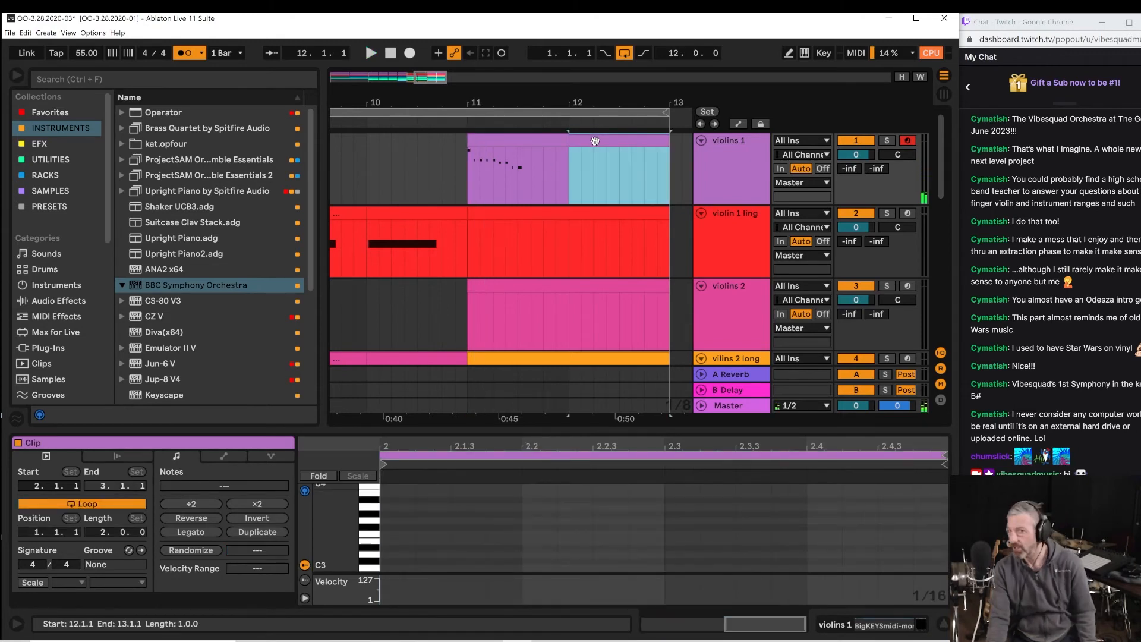
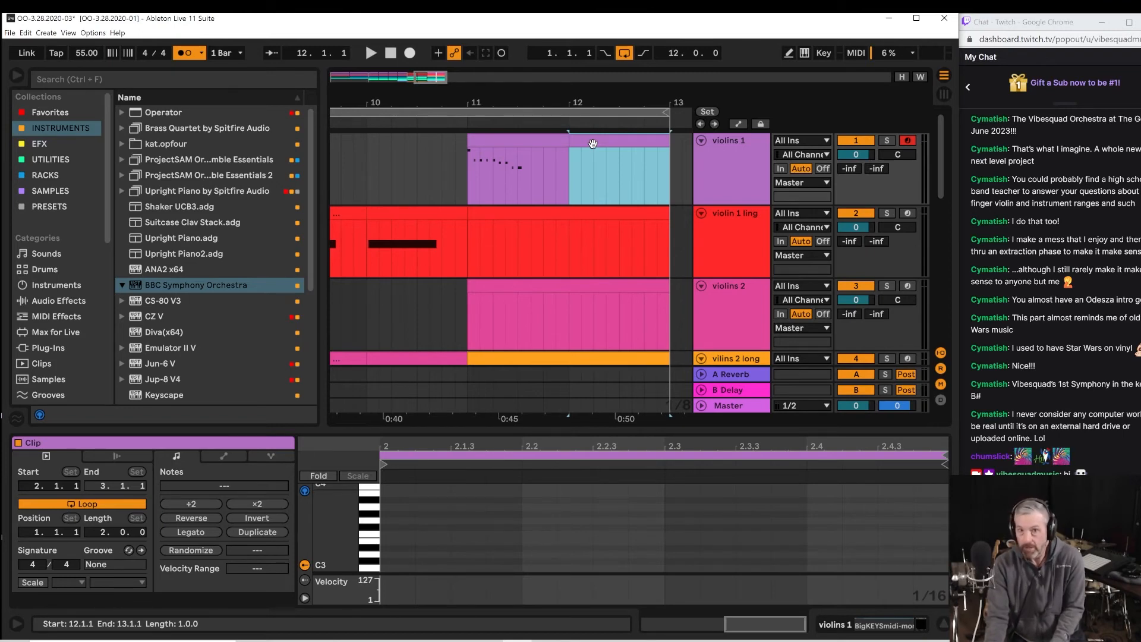
left_click(593, 144)
left_click(494, 141)
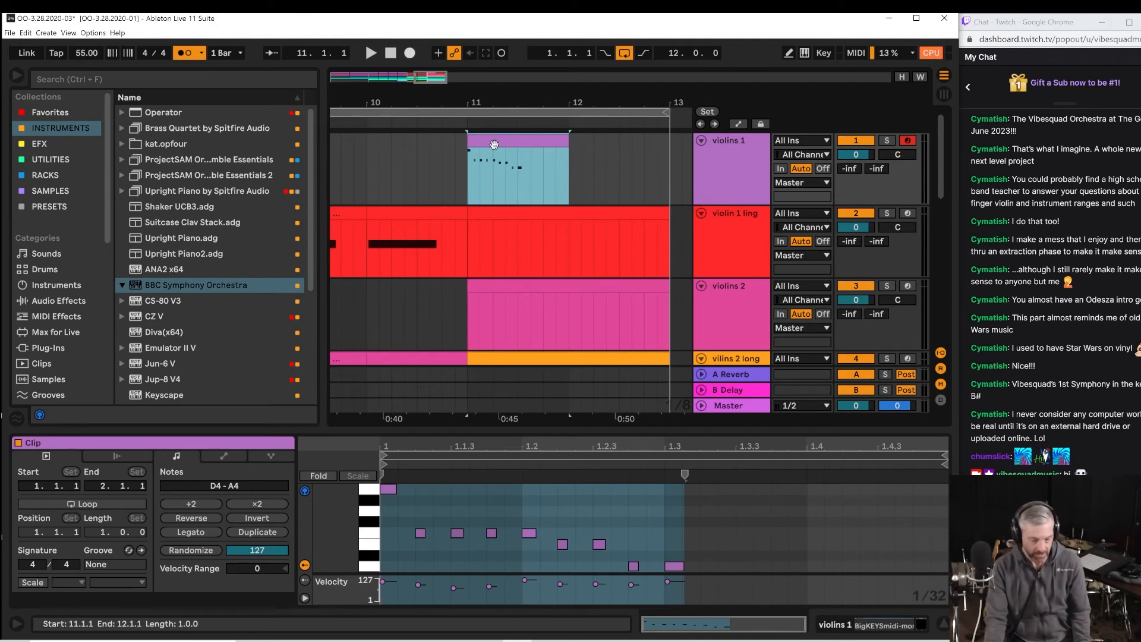
key("space")
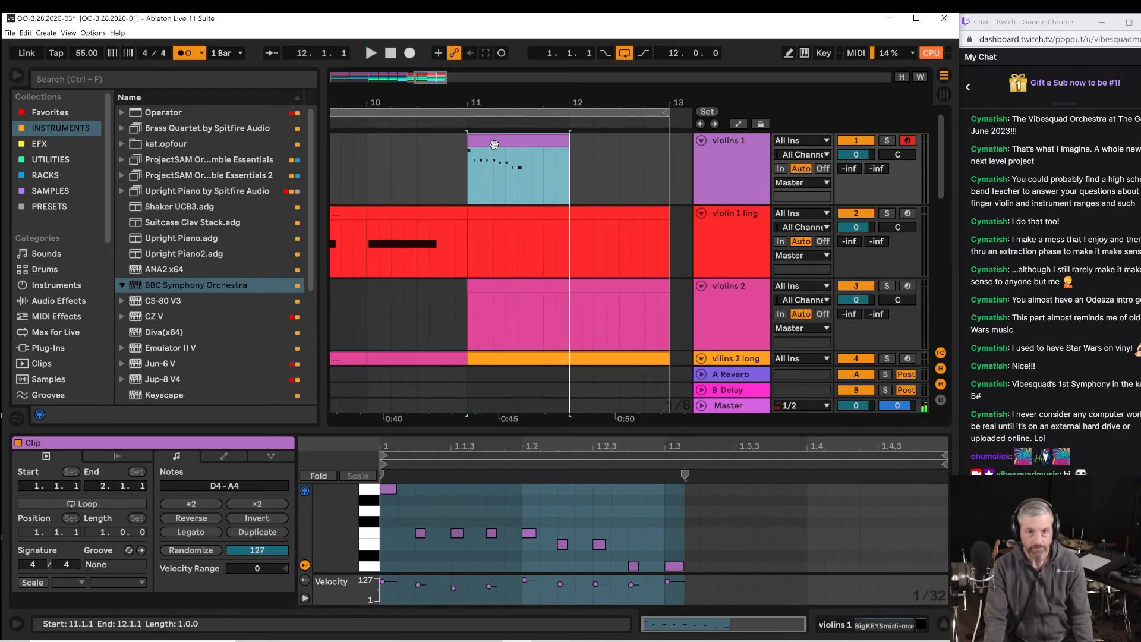
left_click_drag(494, 145, 605, 144)
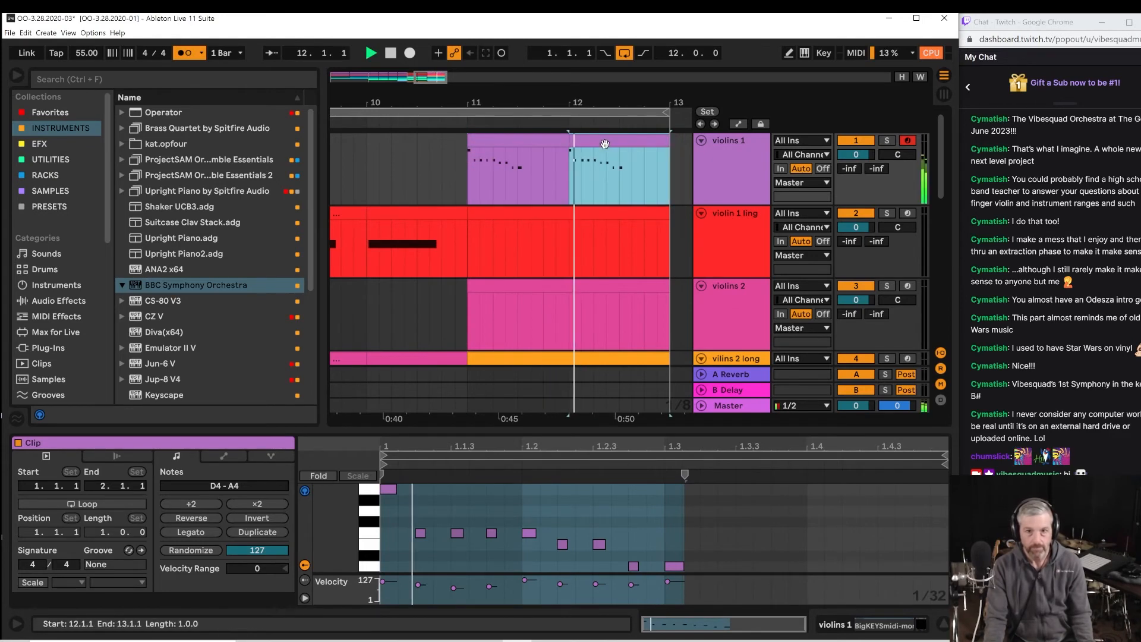
Transpose all notes in the duplicated violins 1 clip at bar 12 up one semitone and play it.
key("space")
double_click(605, 144)
key("space")
key("space")
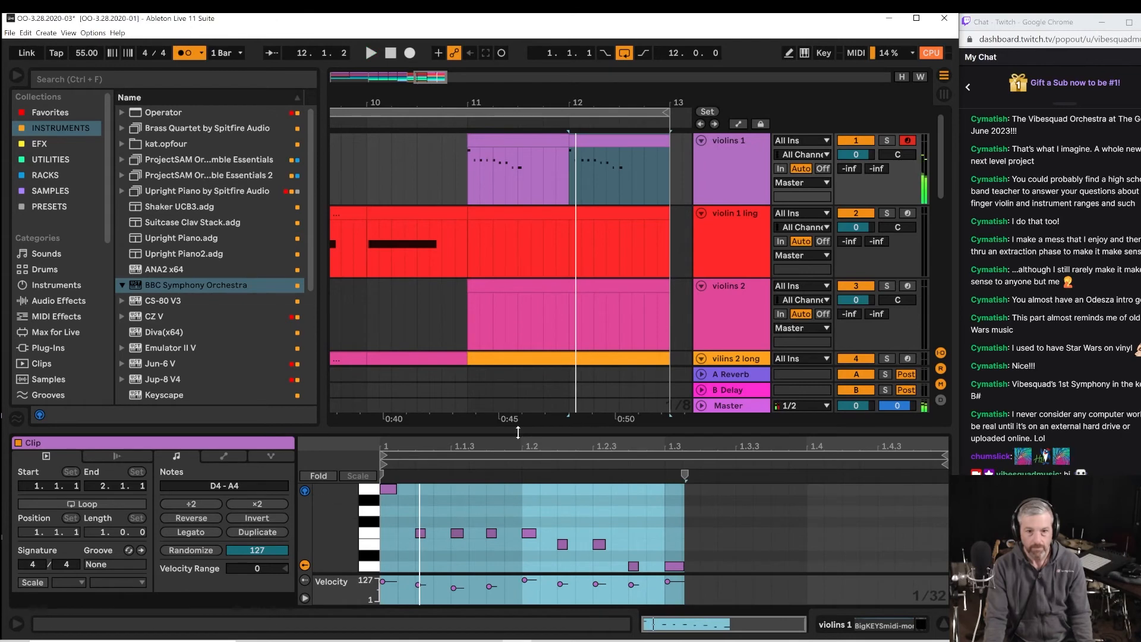
left_click_drag(518, 433, 518, 254)
left_click_drag(720, 424, 270, 265)
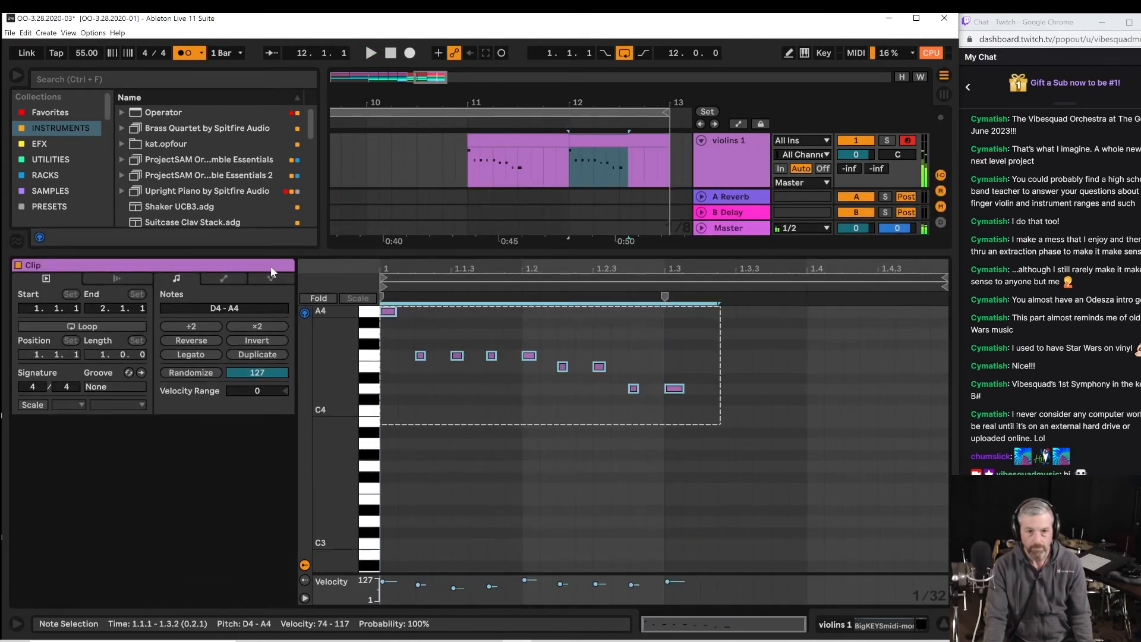
key("Up")
key("space")
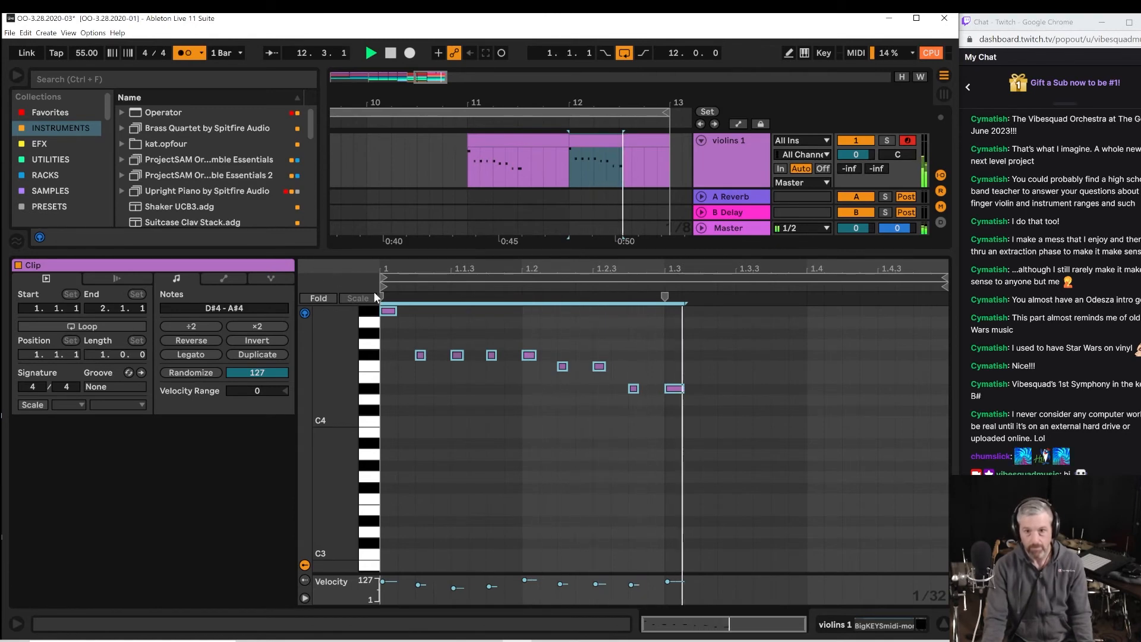
Replay the transposed violins 1 clip from the start of bar 12.
key("space")
key("space")
key("space")
key("space")
key("space")
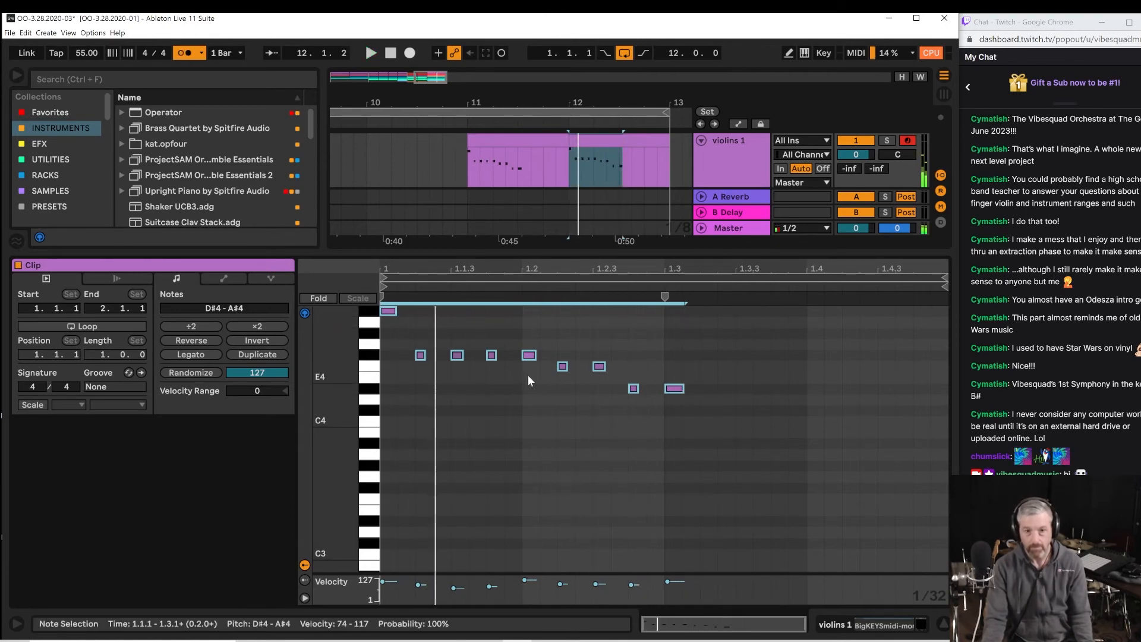
Try the four repeated F#4 notes in the bar 12 violins 1 clip at G4, return them to F#4 and play the clip.
left_click_drag(528, 376, 426, 326)
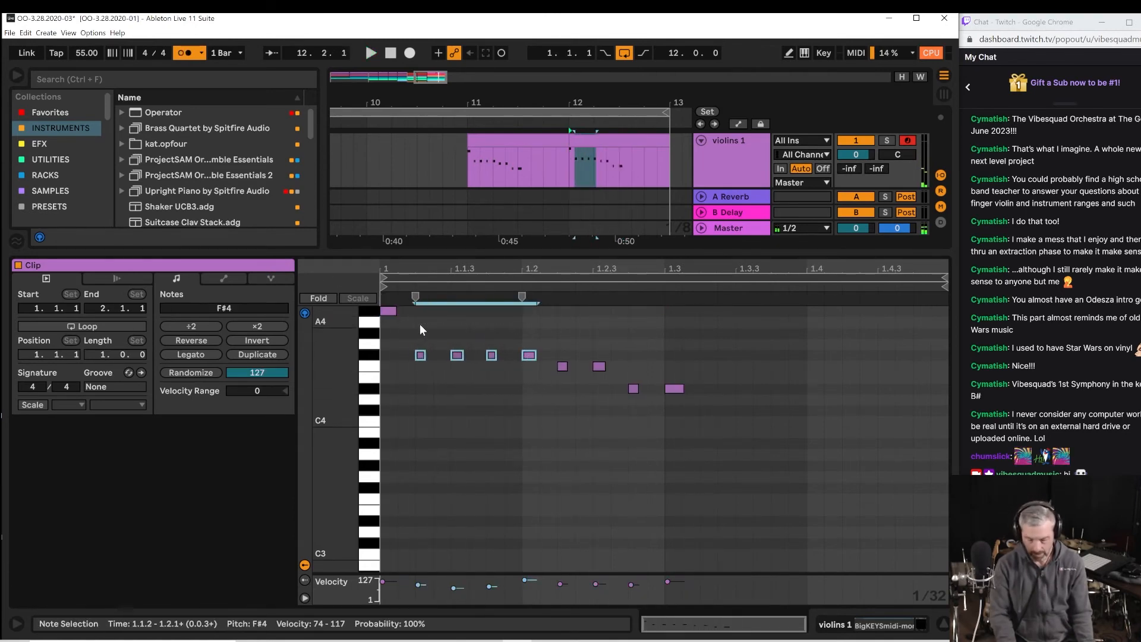
key("Up")
key("space")
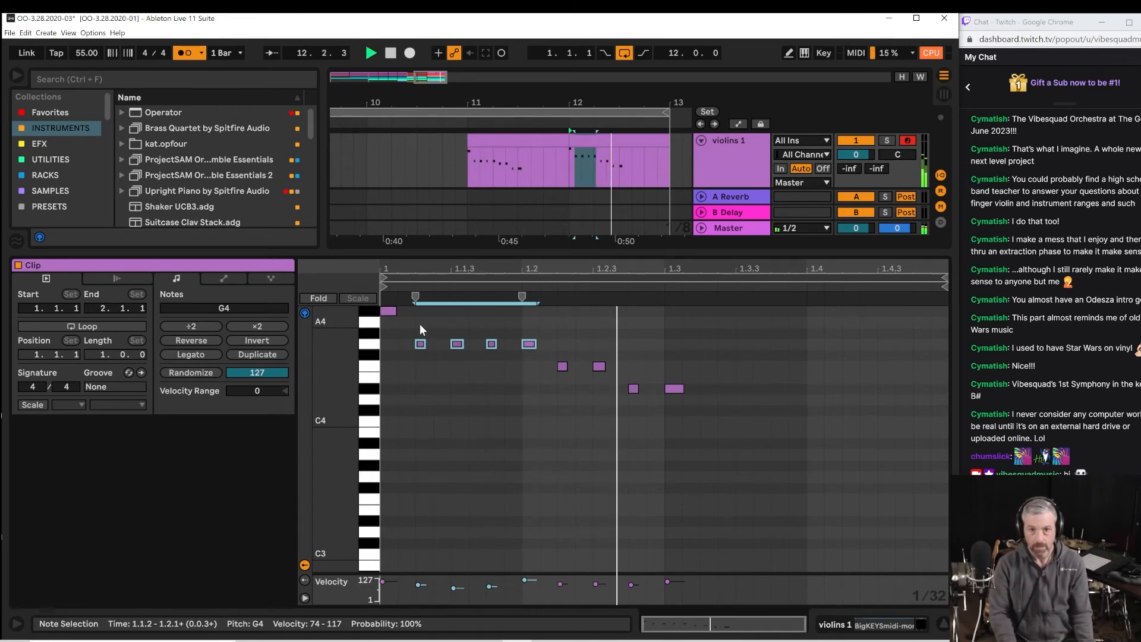
key("space")
key("Down")
key("space")
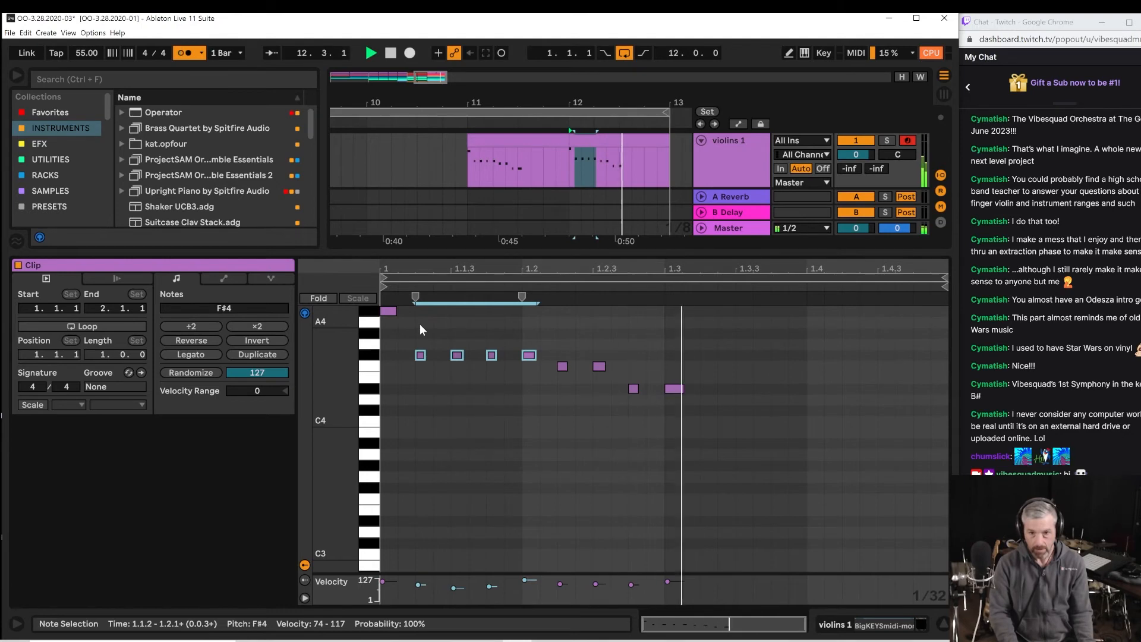
key("space")
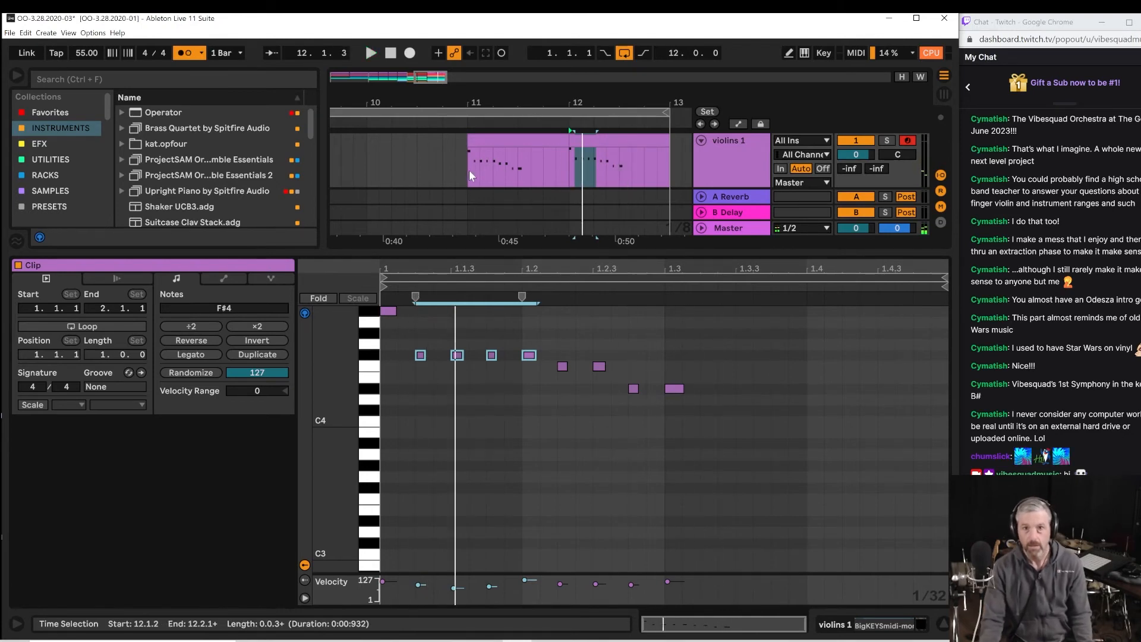
Play the two violins 1 clips in sequence from bar 11 and enlarge the arrangement area.
left_click(469, 170)
key("space")
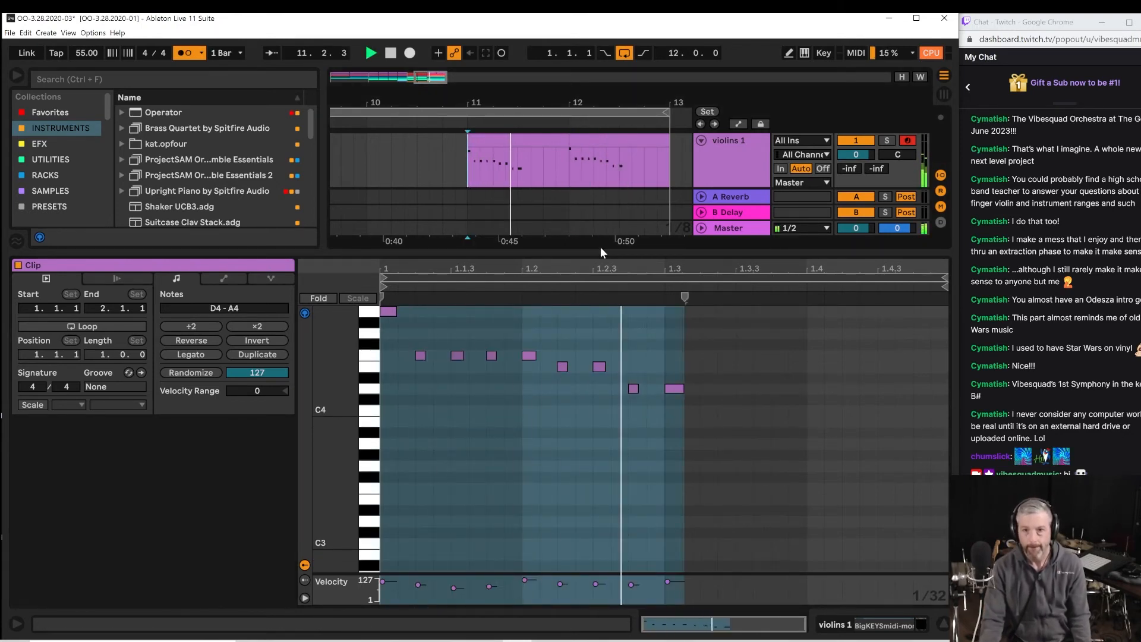
left_click_drag(601, 247, 594, 365)
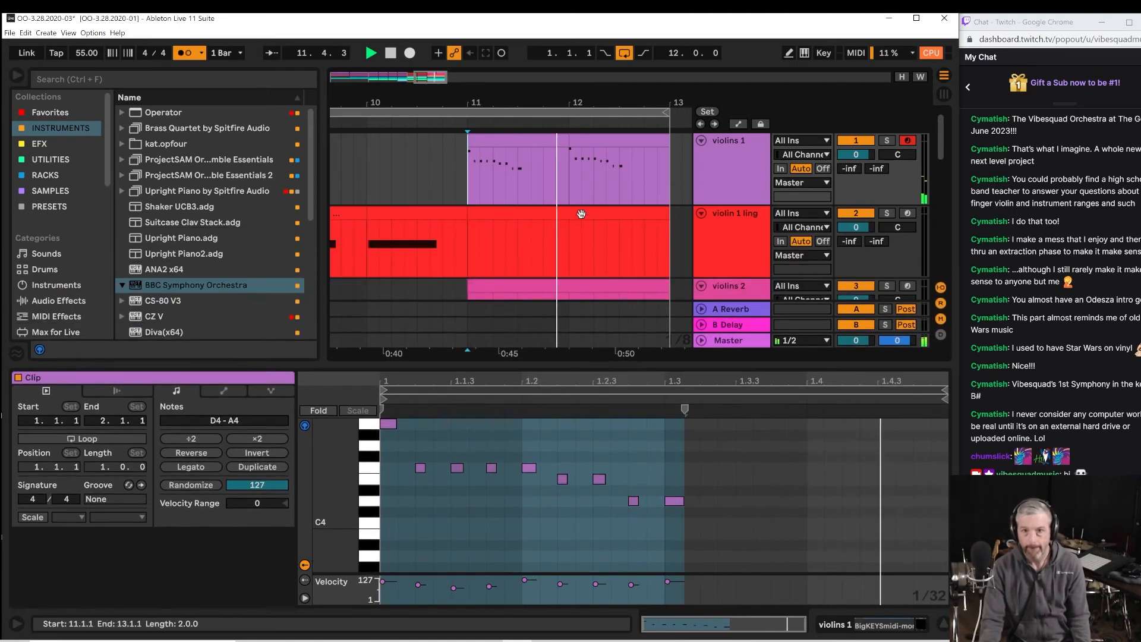
key("space")
Transpose all notes in the violins 1 clip at bar 12 down one semitone and play it.
left_click(585, 142)
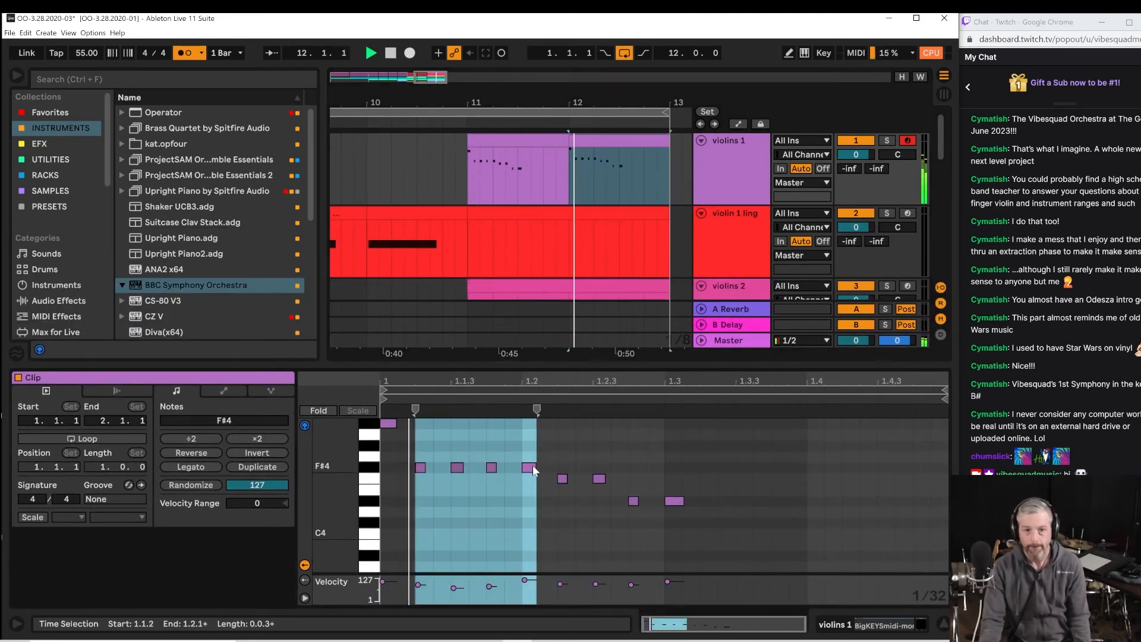
left_click_drag(750, 551, 342, 391)
key("Down")
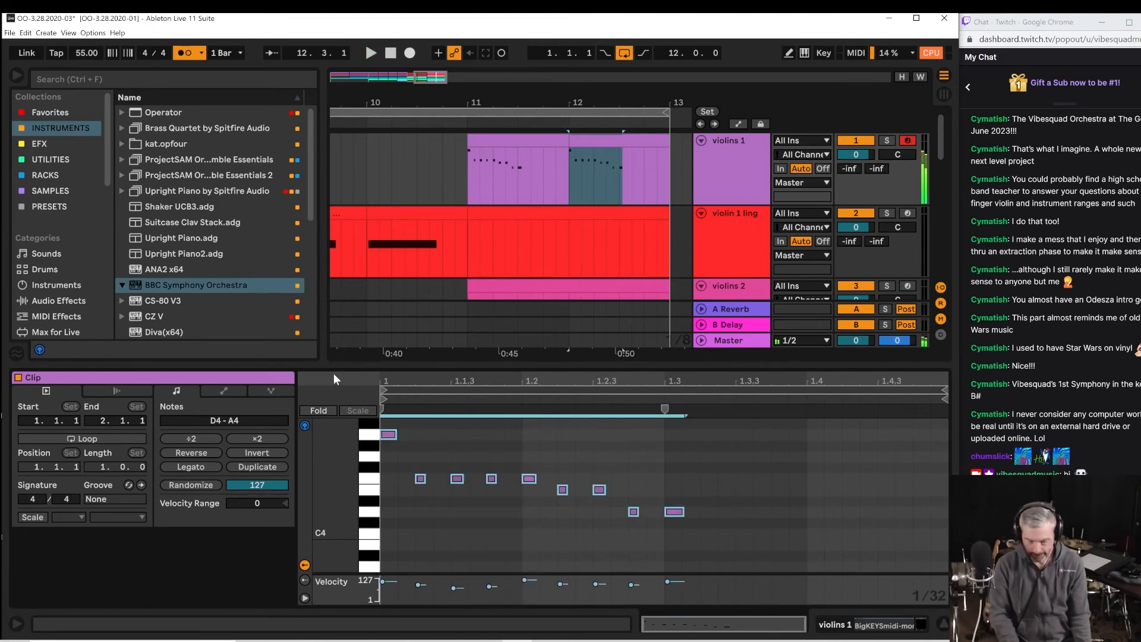
key("space")
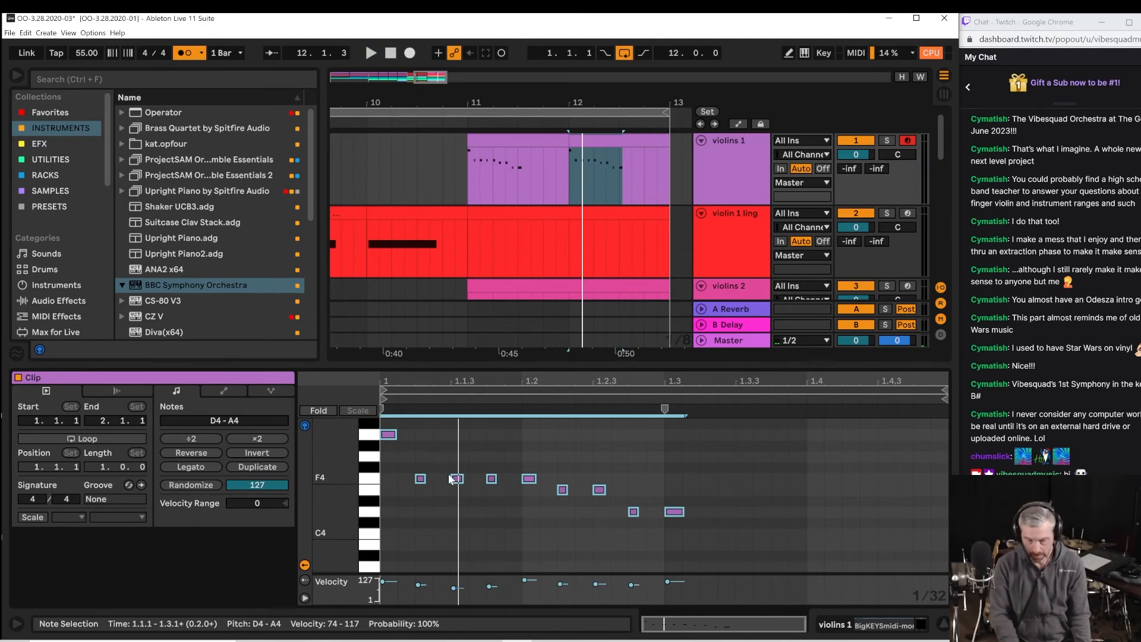
Lower the bar 12 violins 1 clip's notes at 1.1.3, 1.2.1 and 1.2.4 to E4, D4 and C#4, playing the result.
left_click_drag(457, 479, 464, 493)
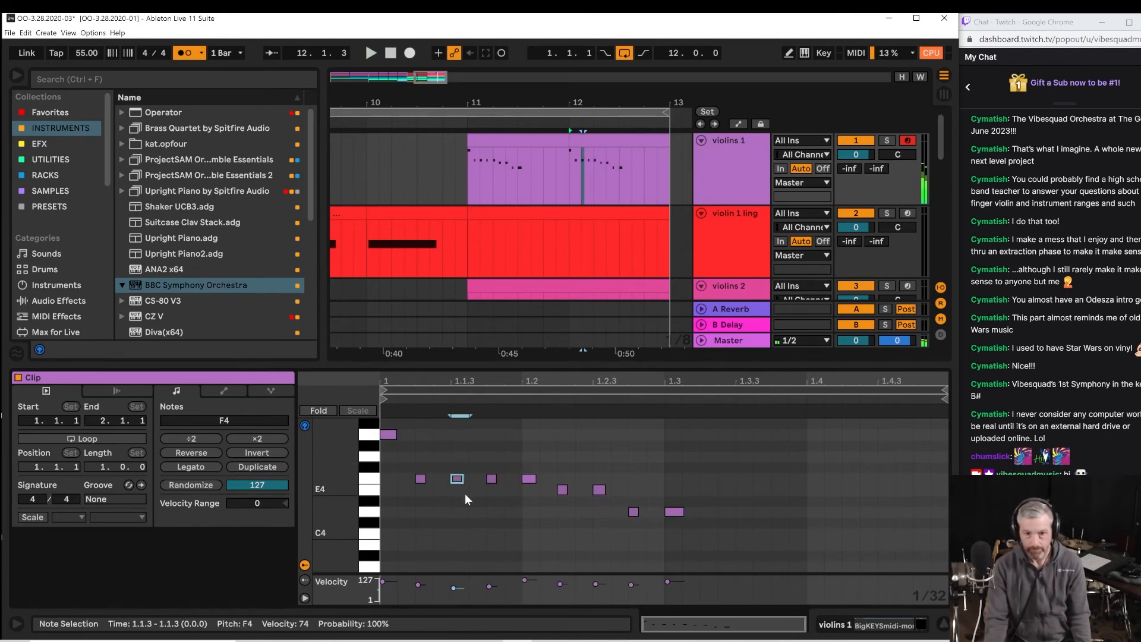
left_click(529, 478)
key("Down")
key("Down")
key("Down")
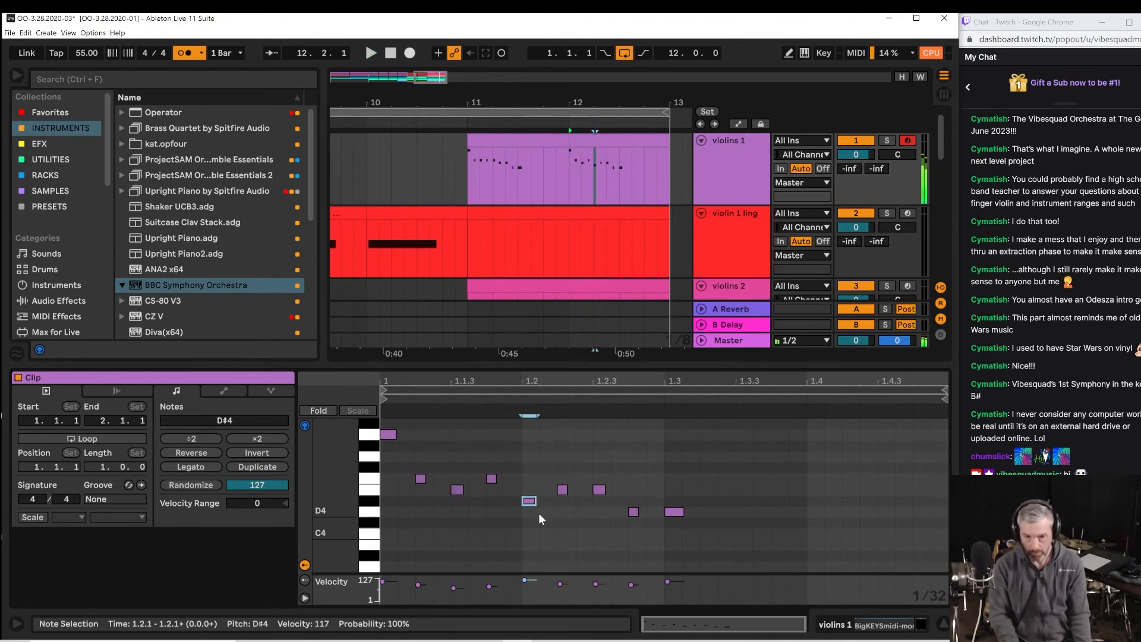
key("space")
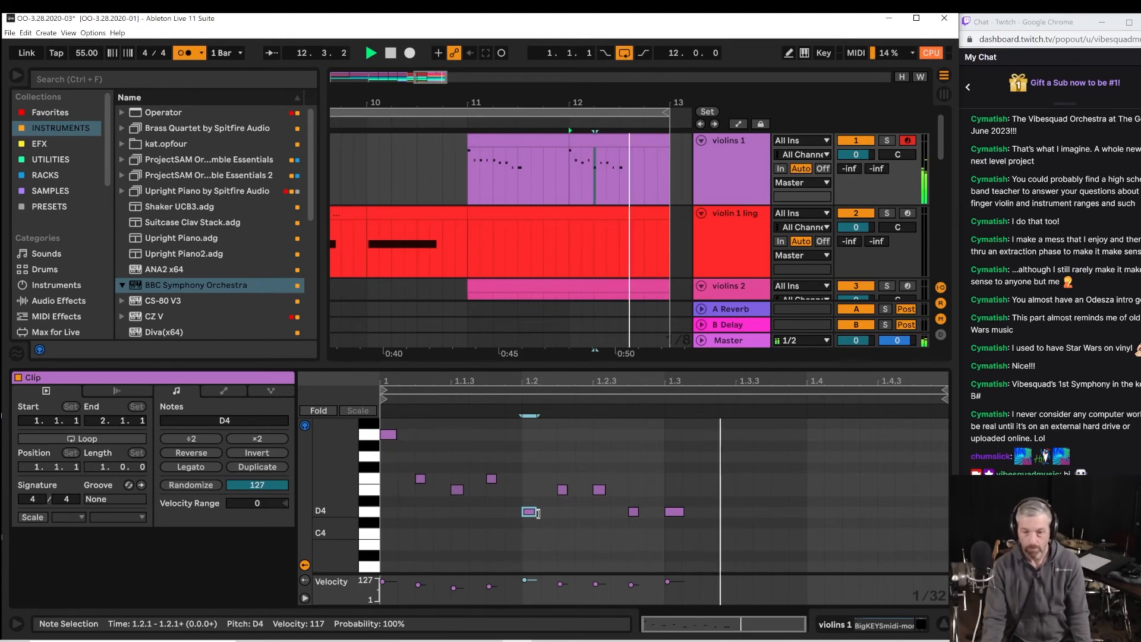
left_click(634, 512)
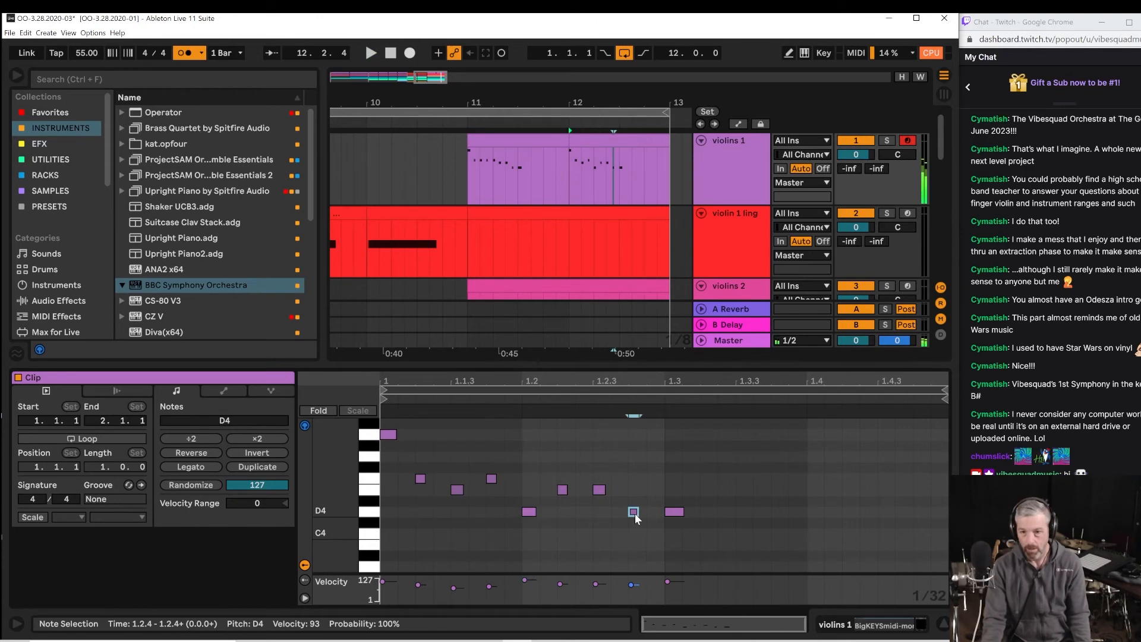
key("Down")
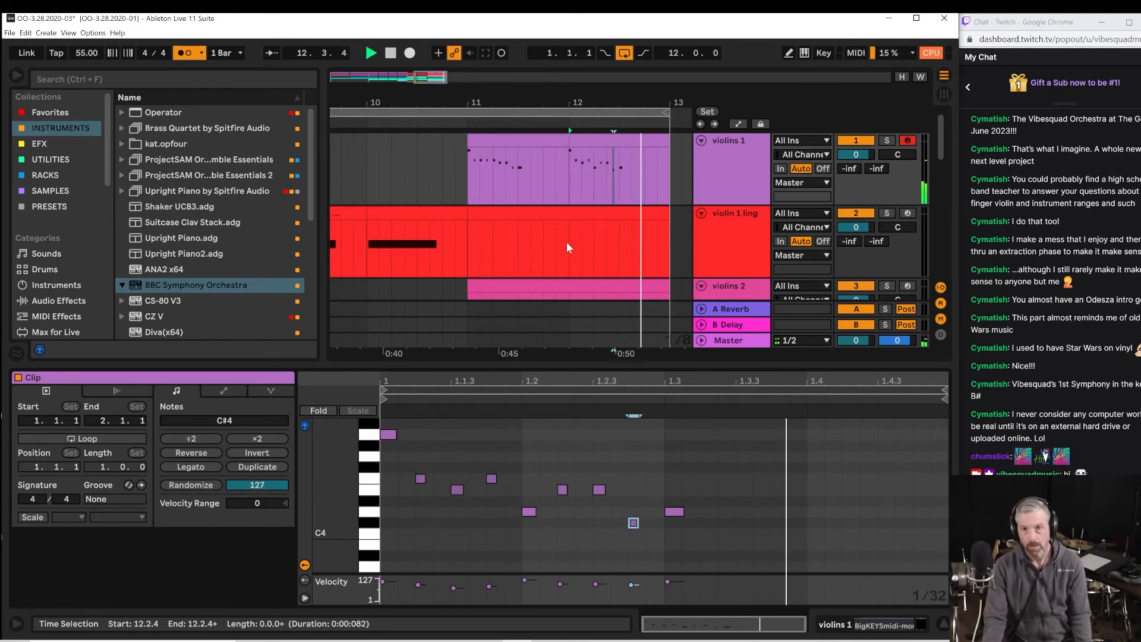
Play the arrangement from the second half of bar 10 through bar 12 with more tracks in view.
left_click(431, 230)
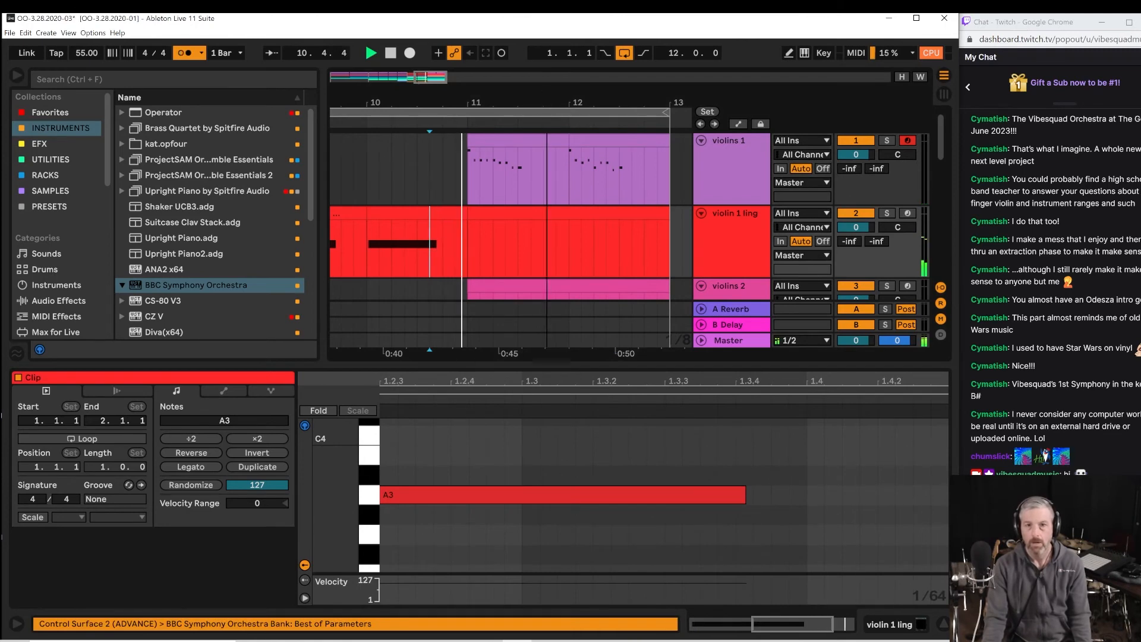
scroll(523, 238, "down", 2)
left_click_drag(518, 364, 518, 443)
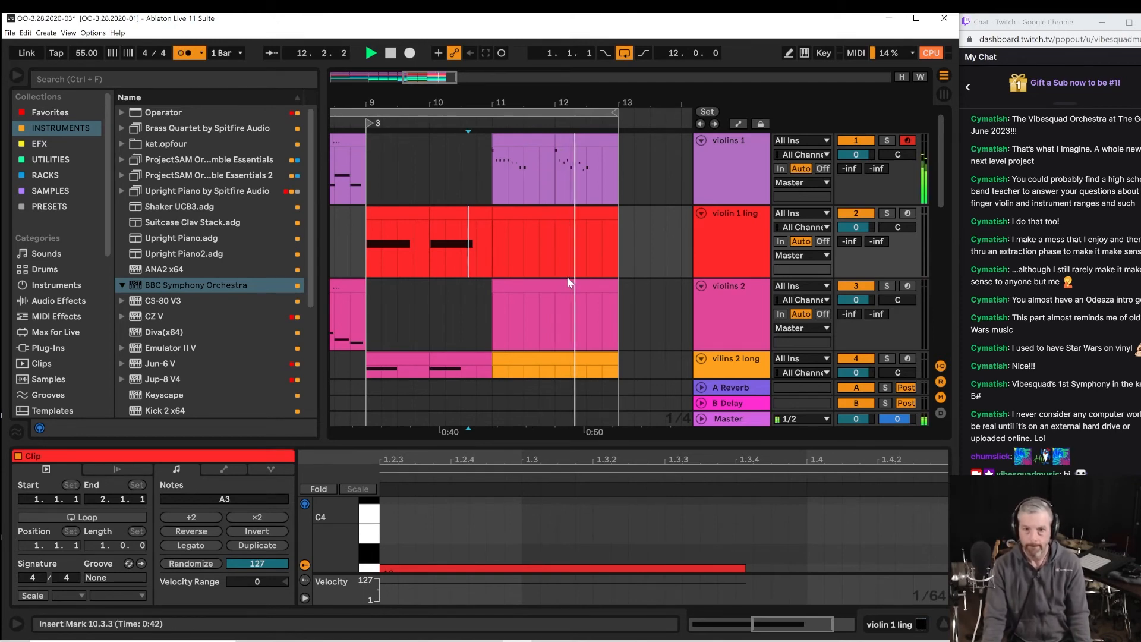
key("space")
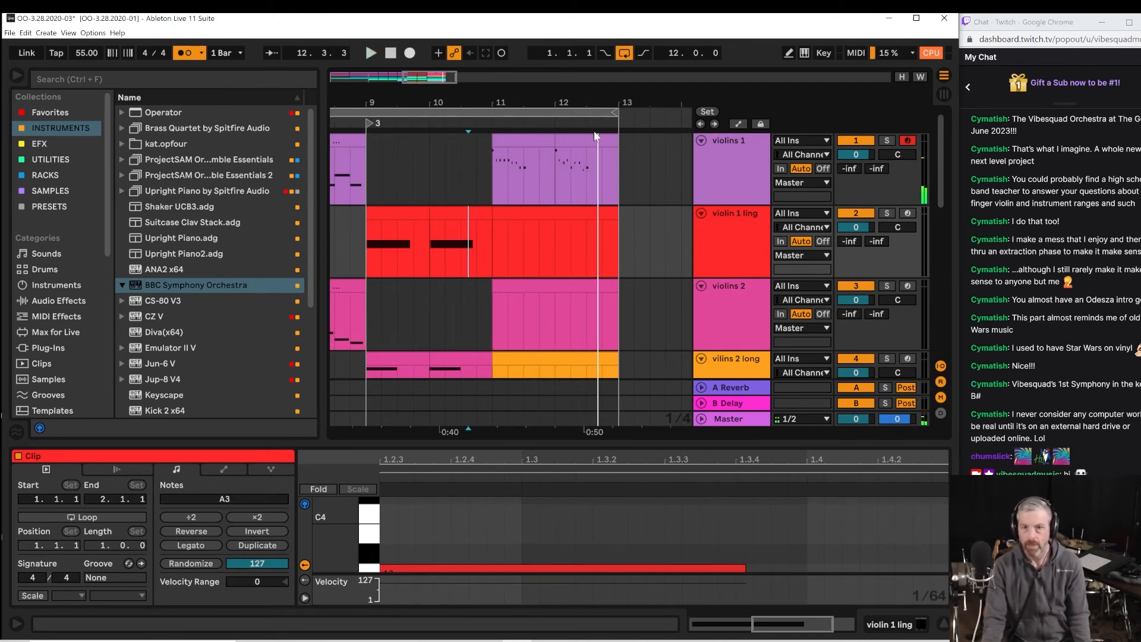
Delete the edited violins 1 clip at bar 12, copy the bar 11 clip into its place and play it.
left_click(592, 139)
key("Delete")
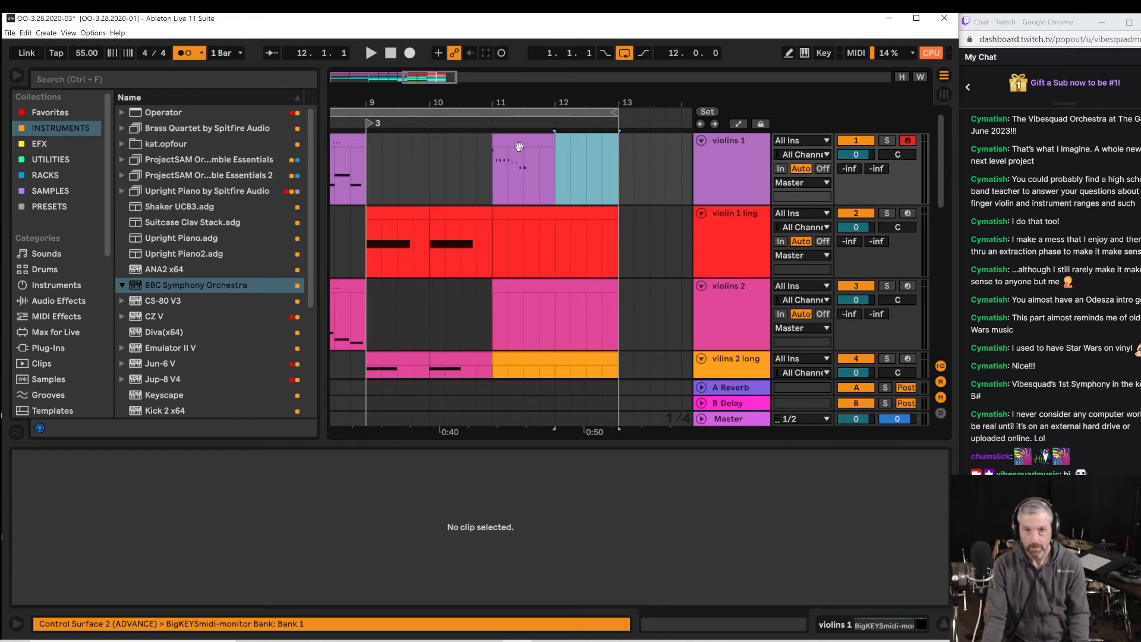
key("space")
left_click(499, 152)
left_click(491, 162)
key("space")
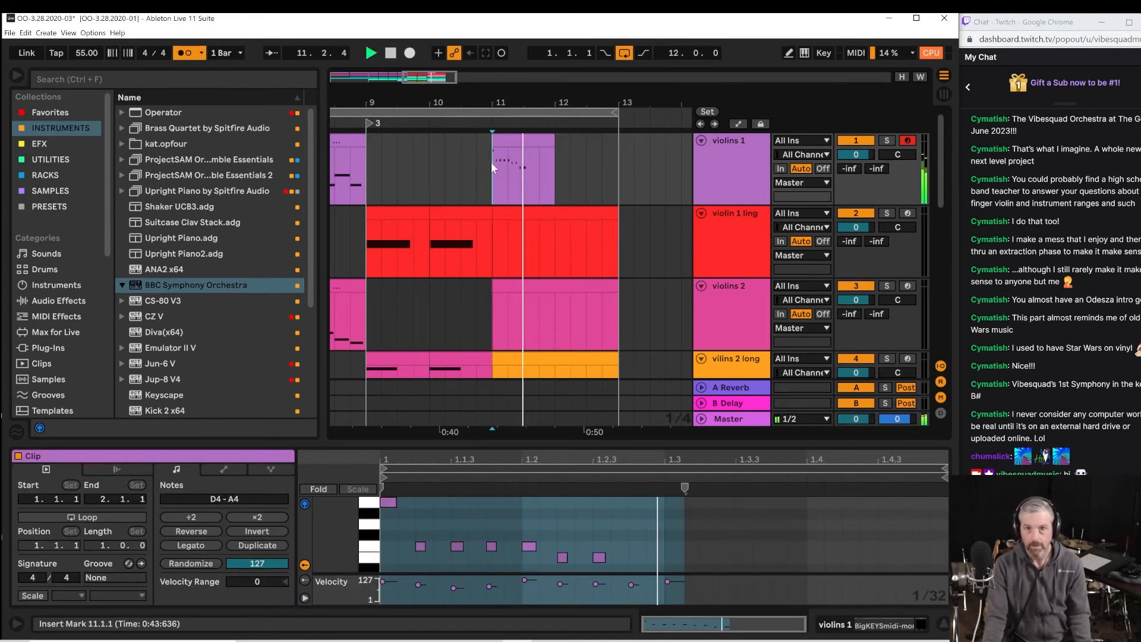
left_click(518, 144)
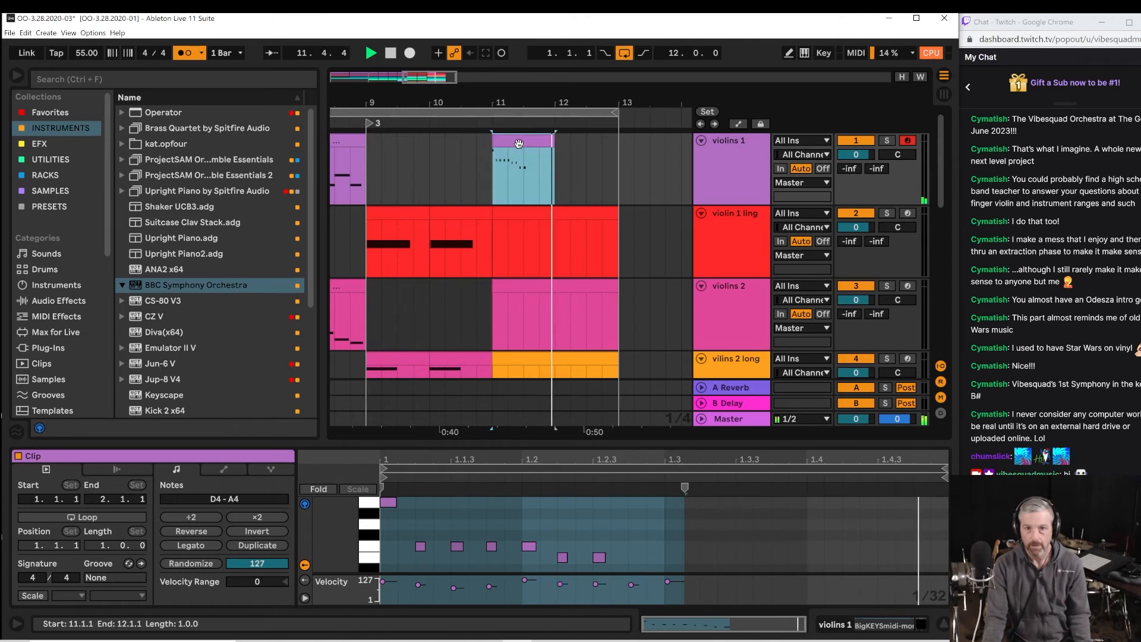
key("space")
left_click_drag(519, 144, 580, 145)
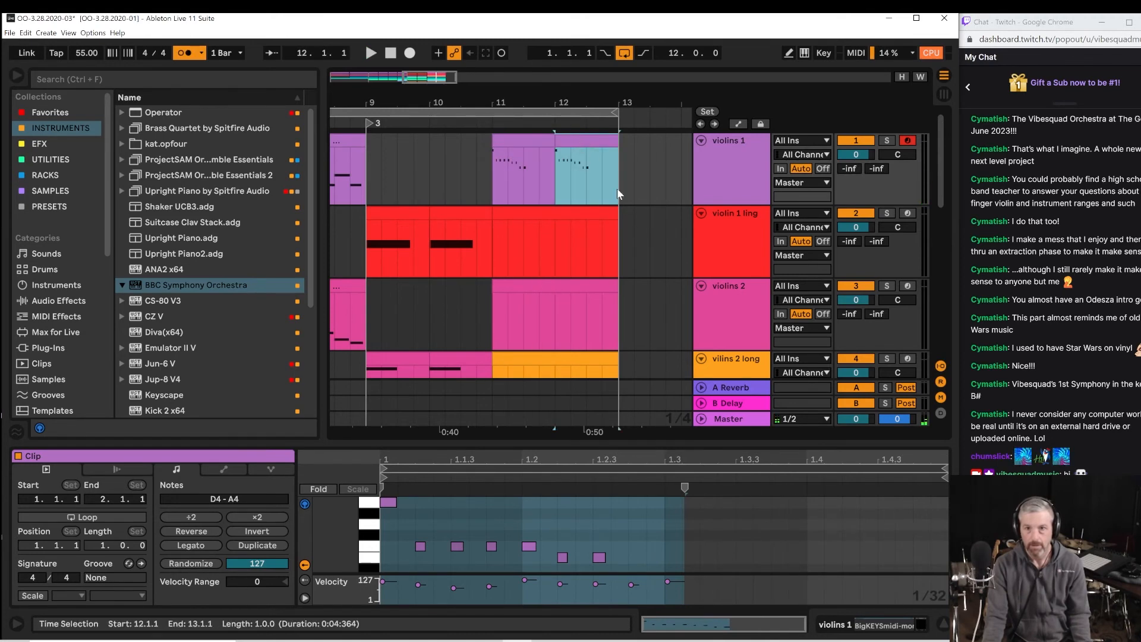
key("space")
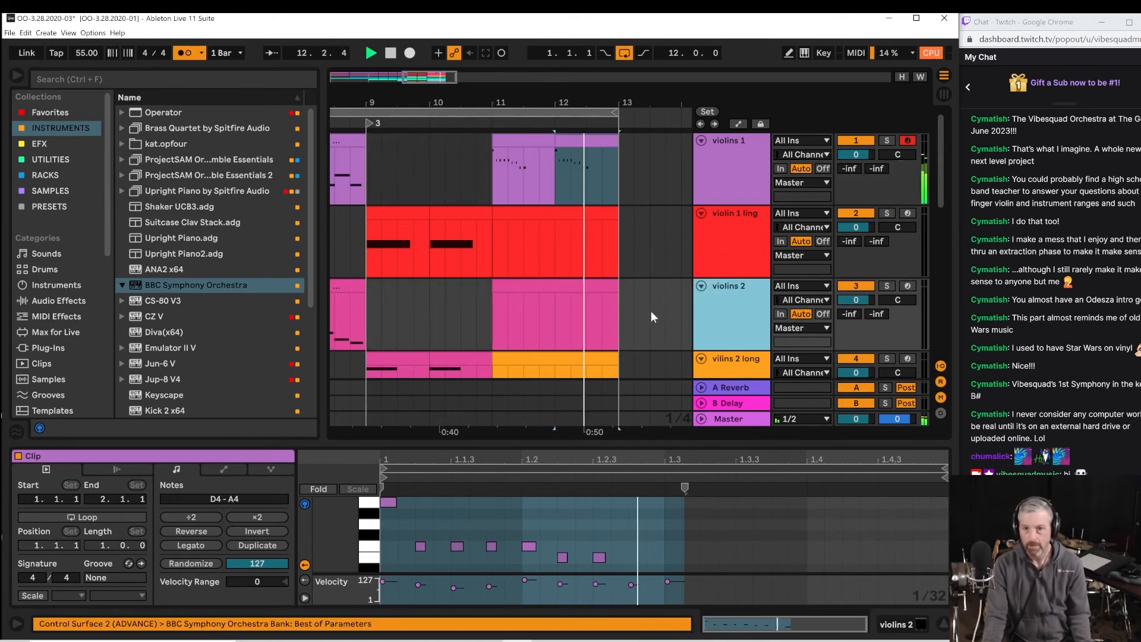
Arm the violins 2 track, play along from bar 12 and capture the performed notes as a MIDI clip there.
left_click(552, 317)
key("space")
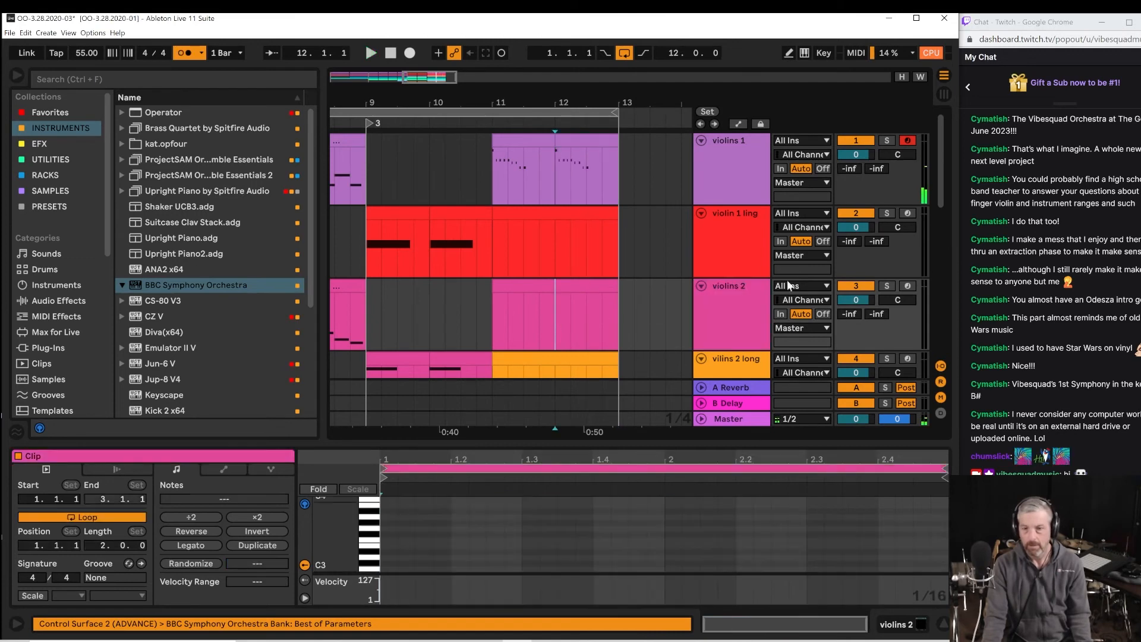
left_click(907, 286)
key("space")
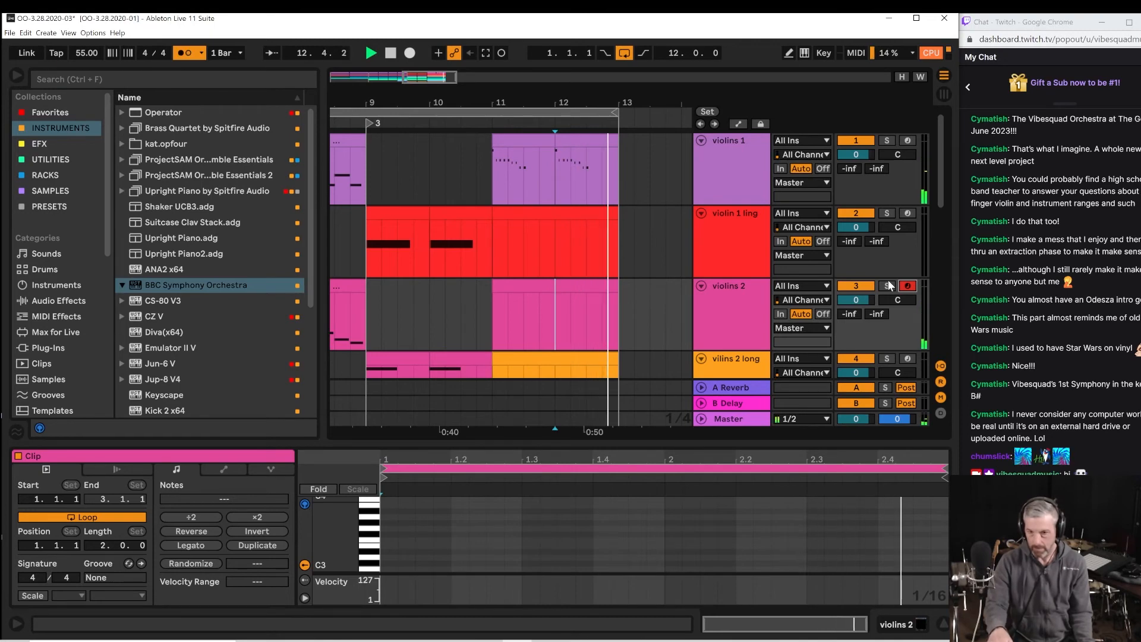
left_click(488, 52)
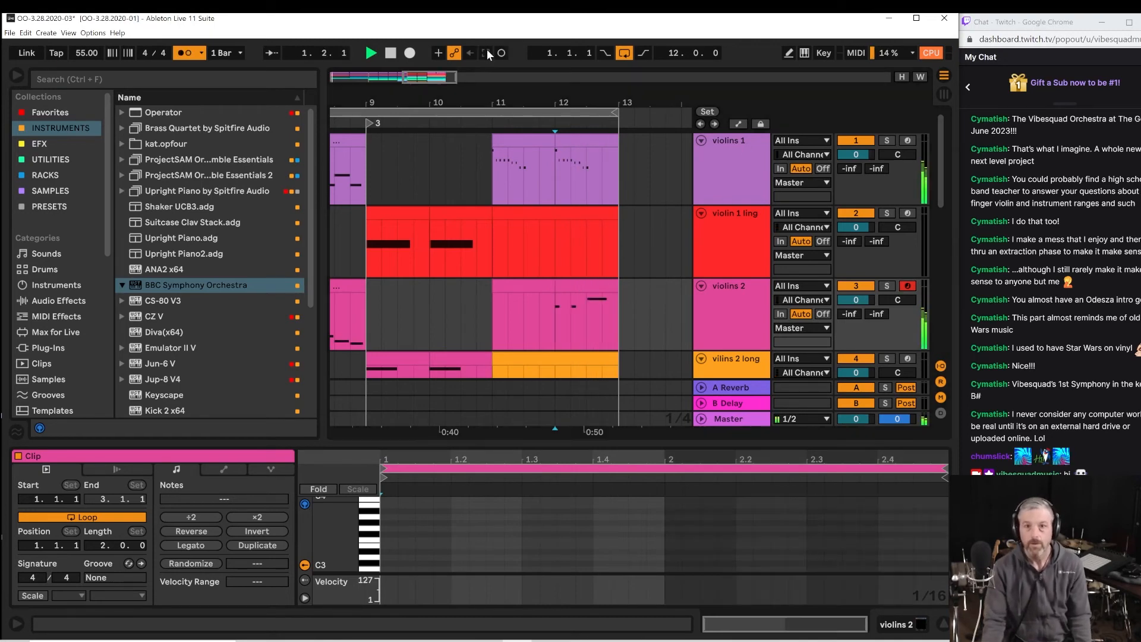
key("space")
key("space")
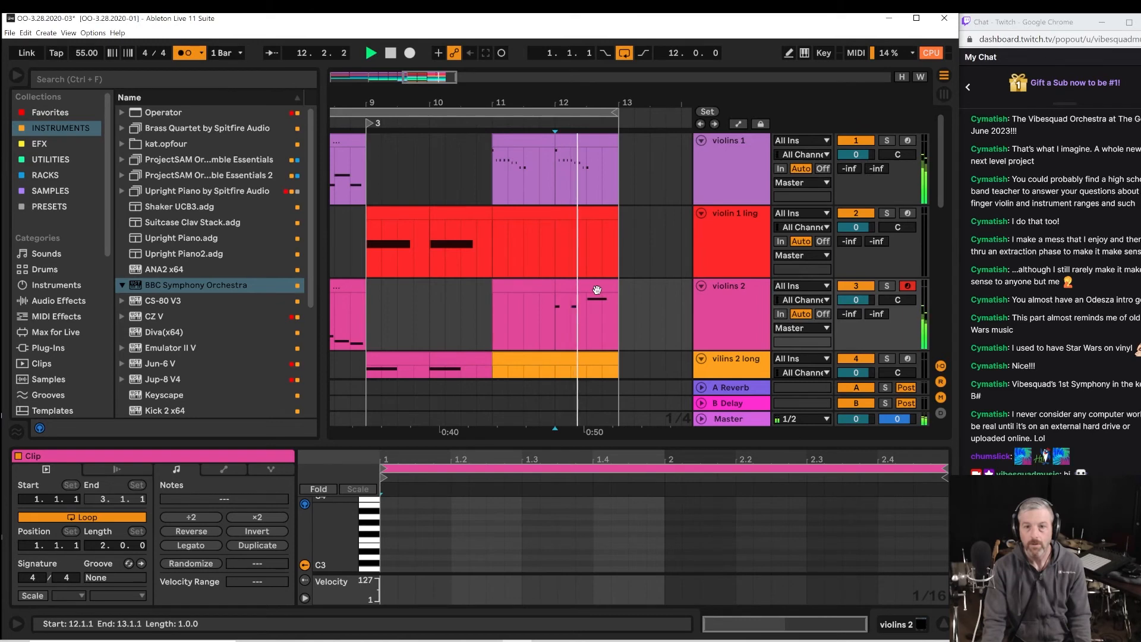
Quantize all the captured notes in the violins 2 clip at bar 12 and play back the result.
left_click(593, 286)
left_click(705, 519)
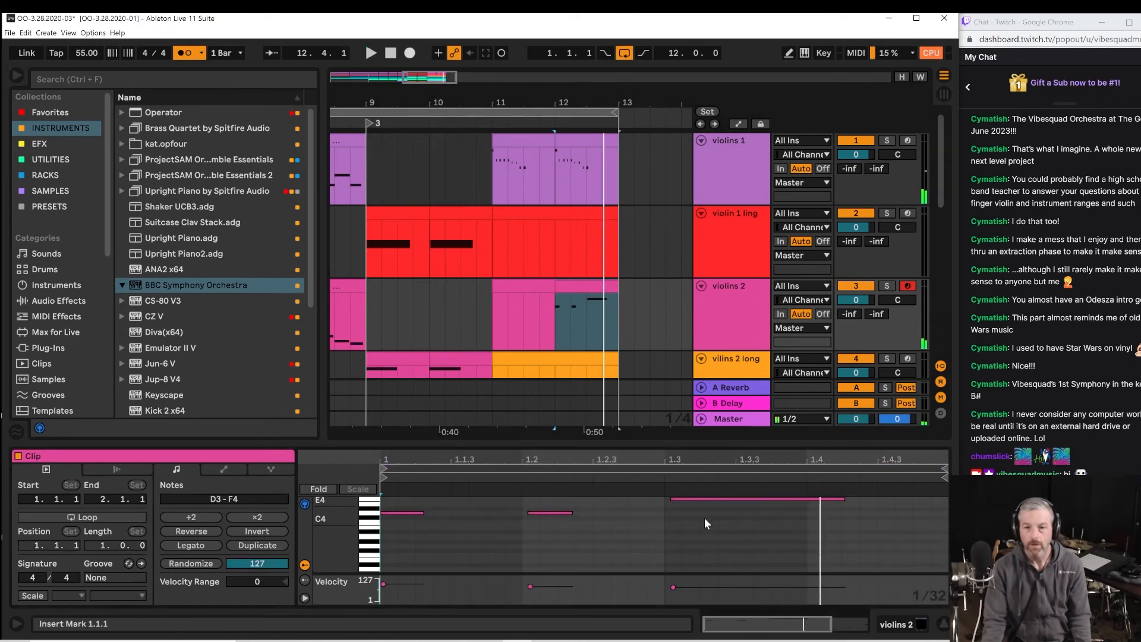
key("space")
left_click_drag(724, 534, 337, 440)
key("ctrl+u")
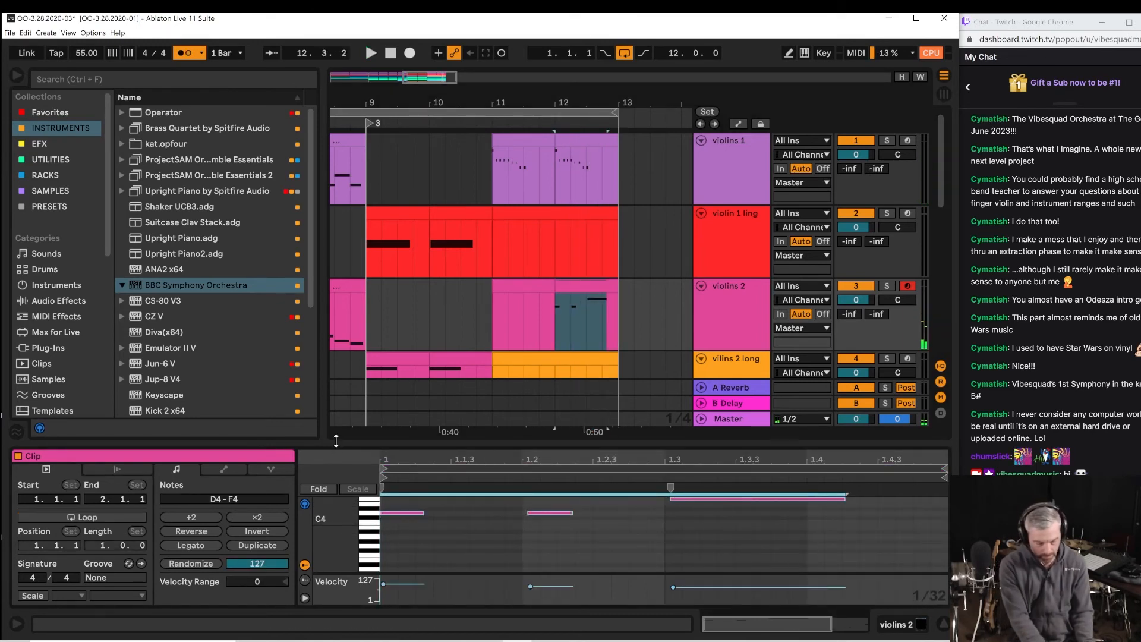
key("space")
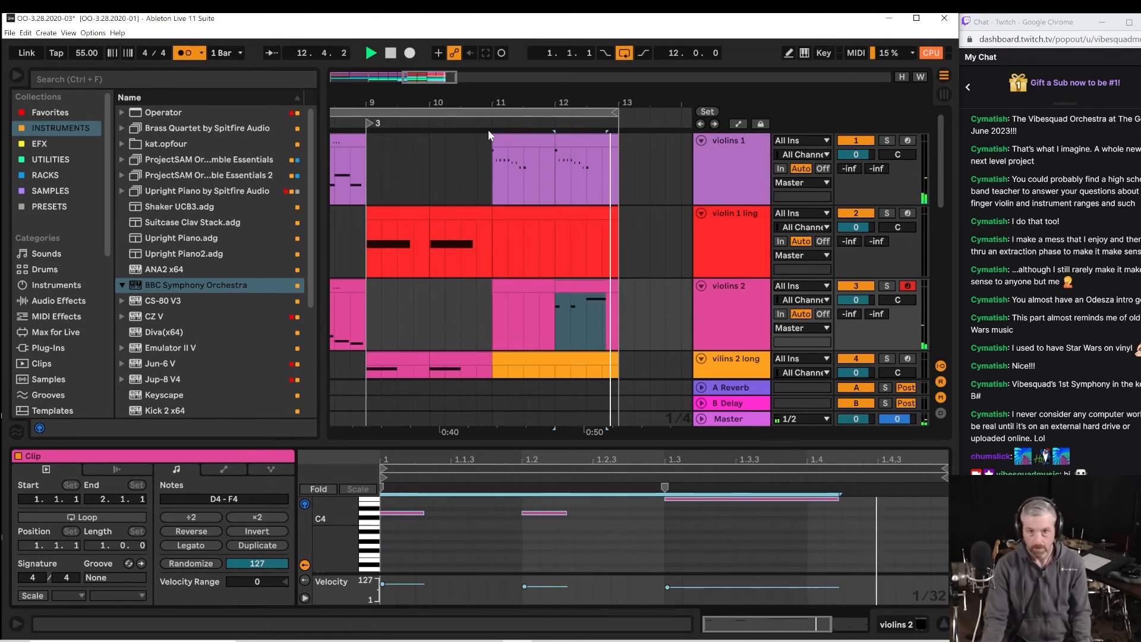
Select the entire arrangement and play it from bar 1.
left_click_drag(490, 103, 416, 54)
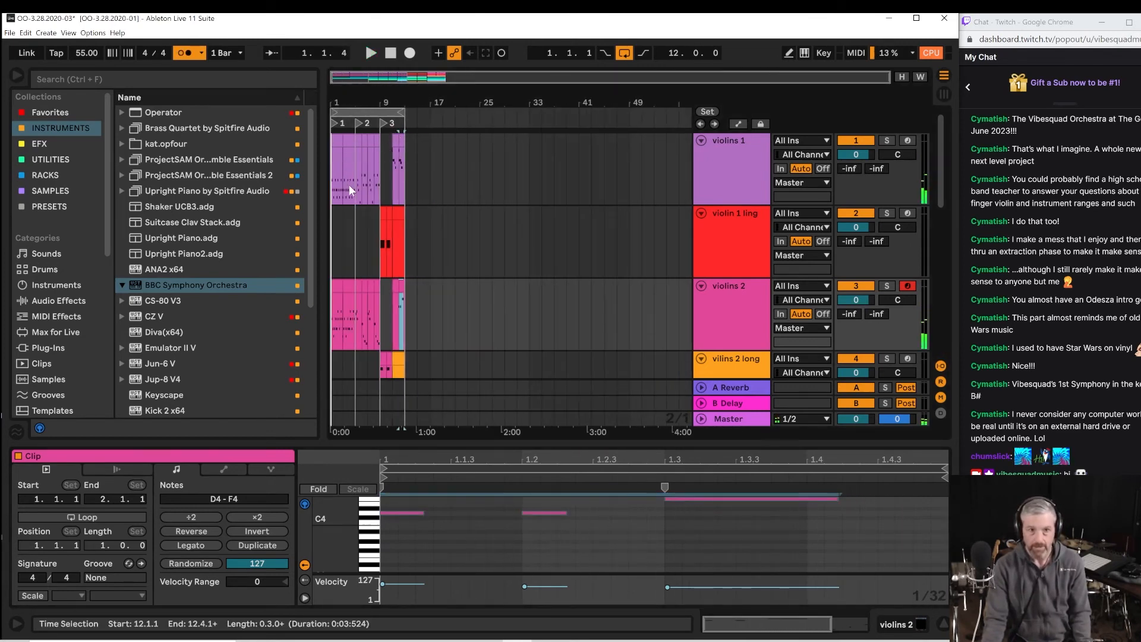
left_click(355, 227)
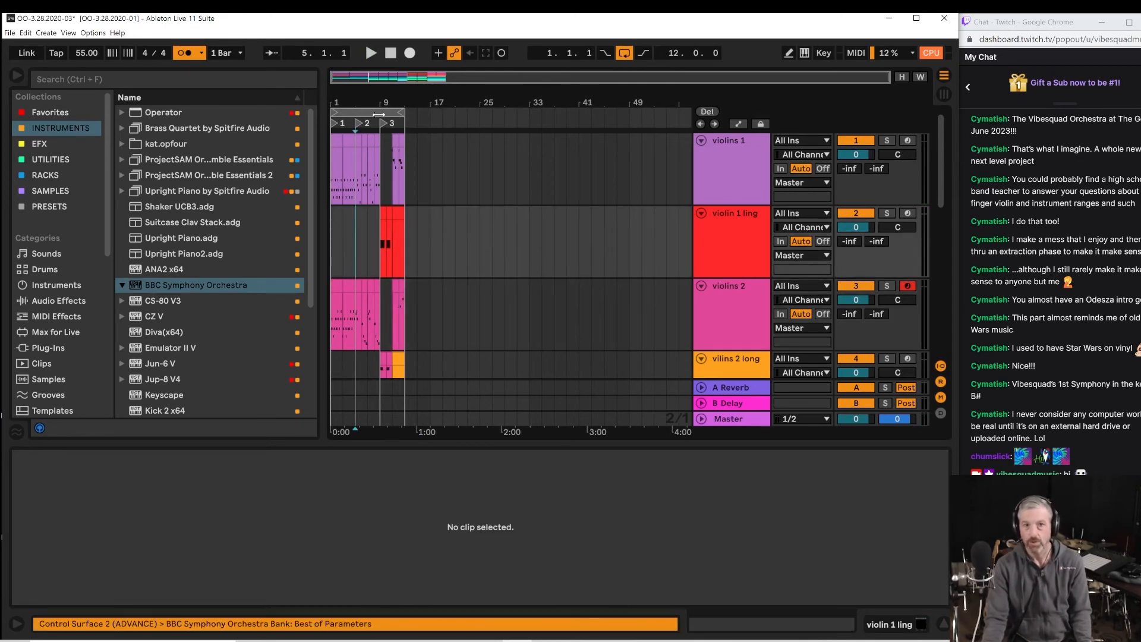
key("ctrl+a")
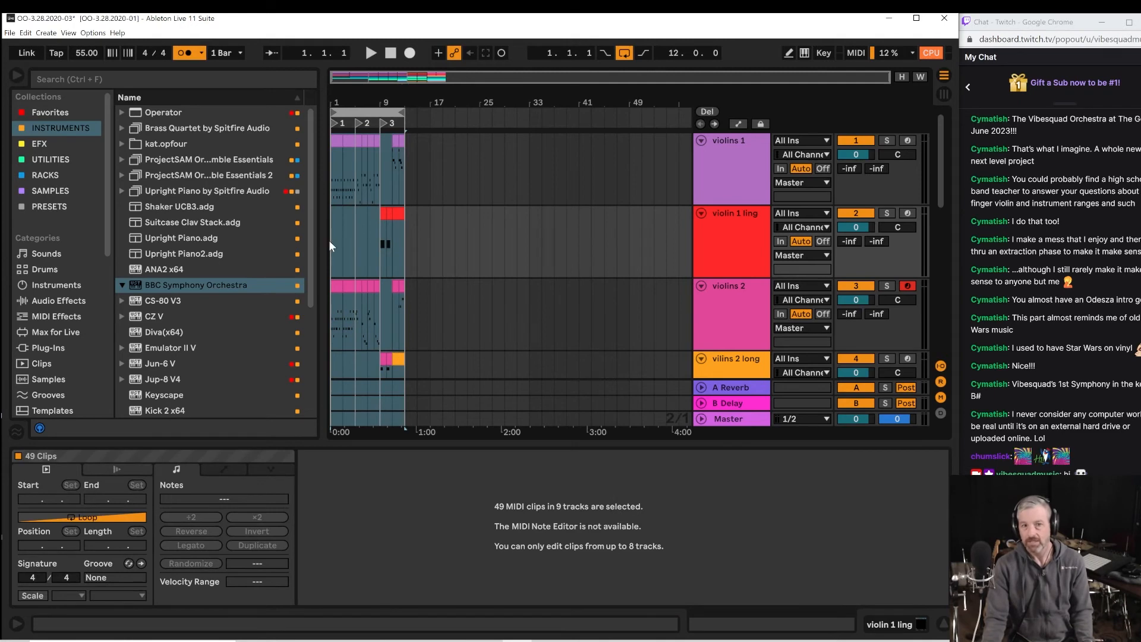
key("space")
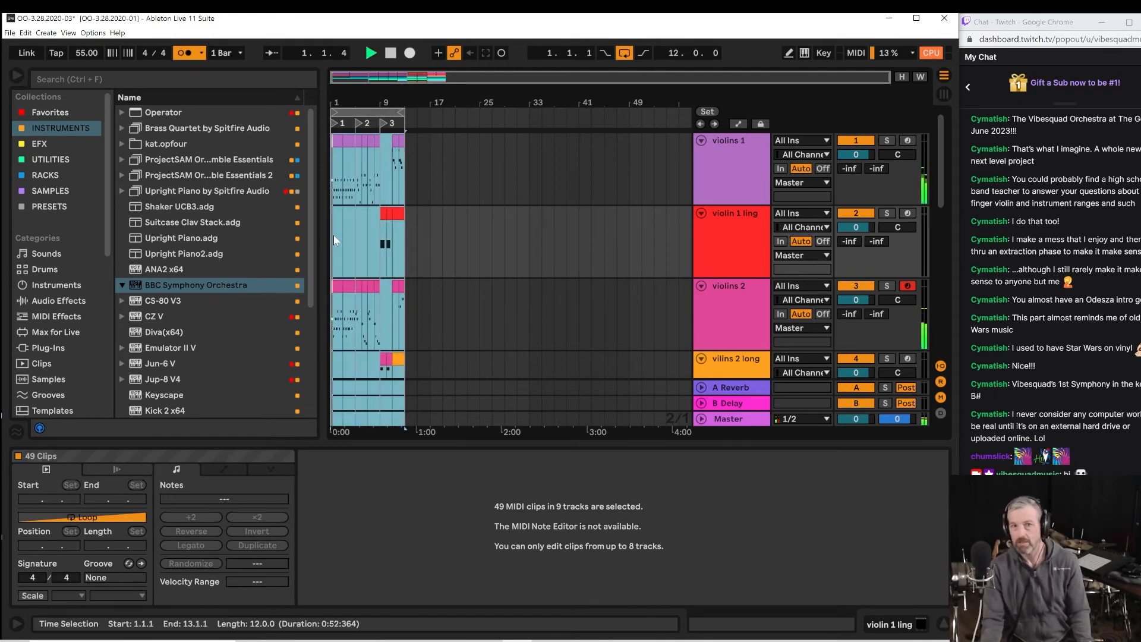
left_click(373, 51)
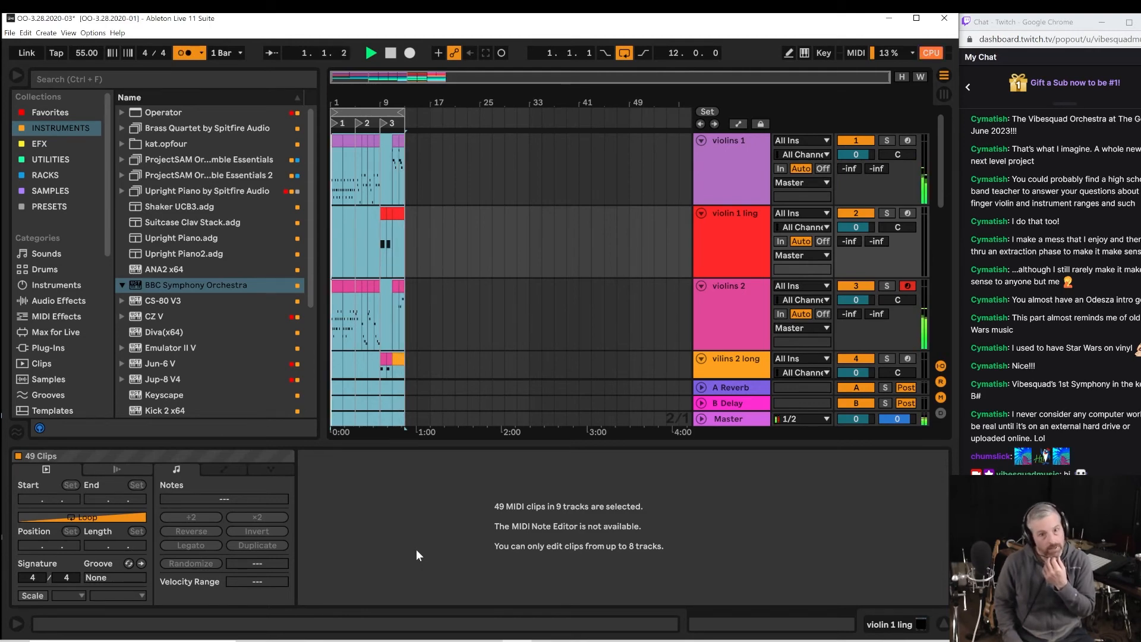
Stop playback and play the arrangement from bar 9 to review the last four bars.
key("space")
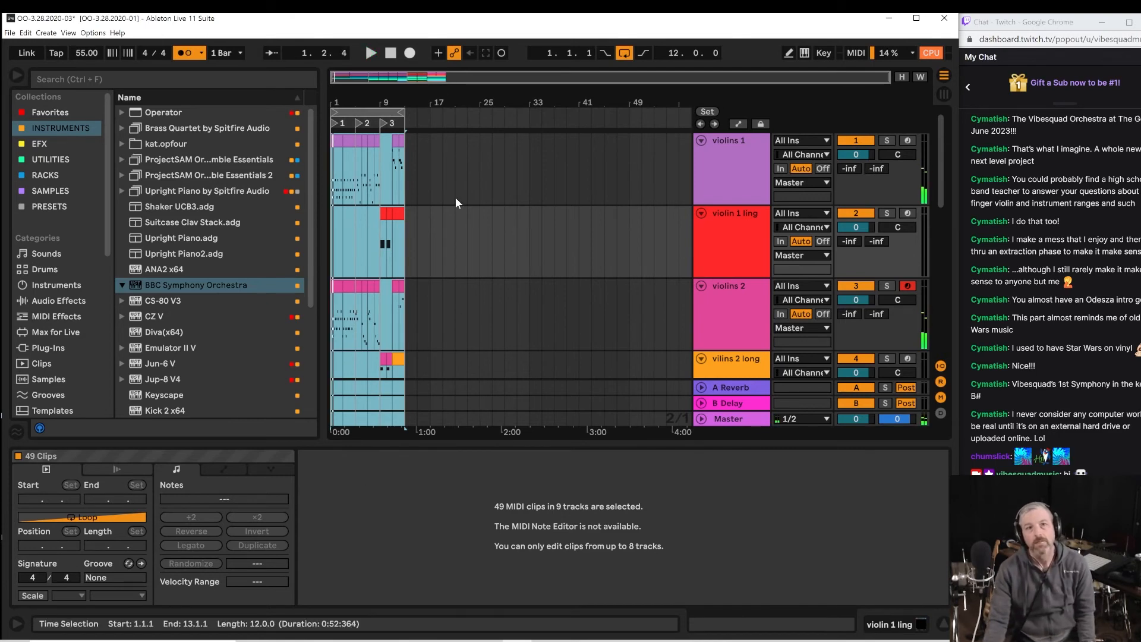
left_click_drag(400, 104, 482, 189)
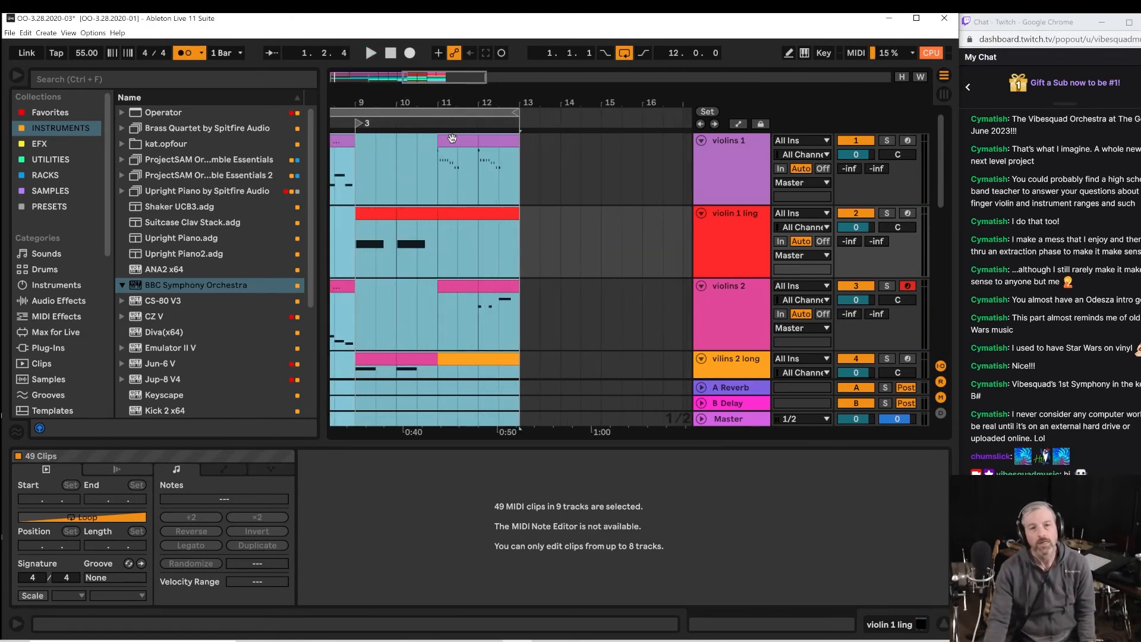
left_click(351, 177)
key("space")
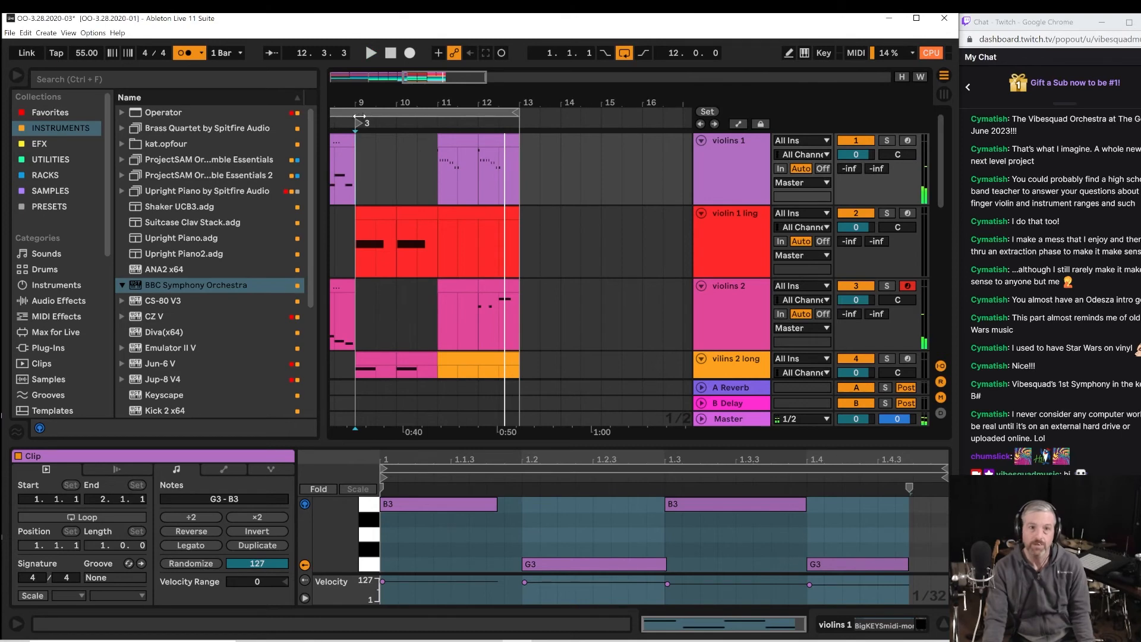
Loop bars 9 to 12, duplicate them across all tracks to bar 13, and play with the loop extended to eight bars.
left_click(382, 113)
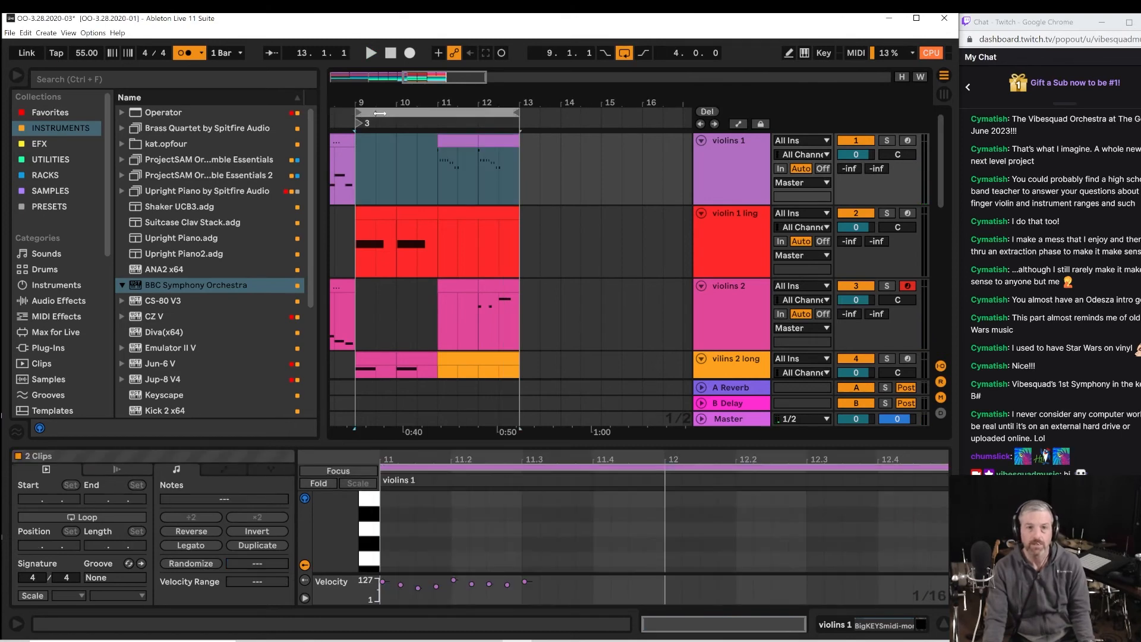
key("ctrl+d")
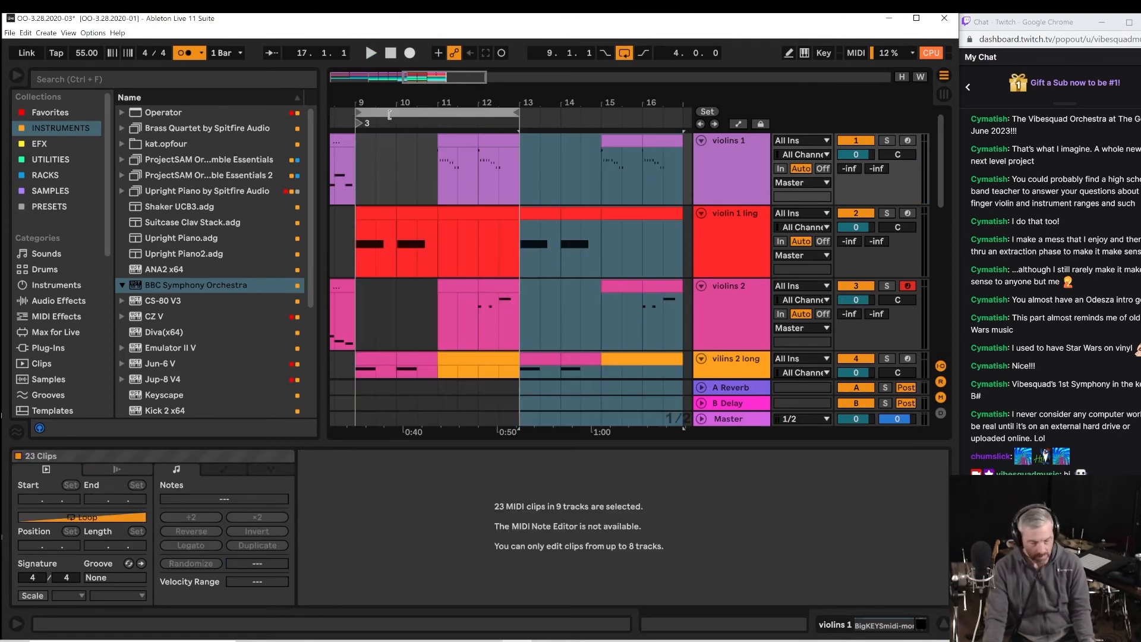
left_click(523, 119)
left_click_drag(519, 113, 565, 54)
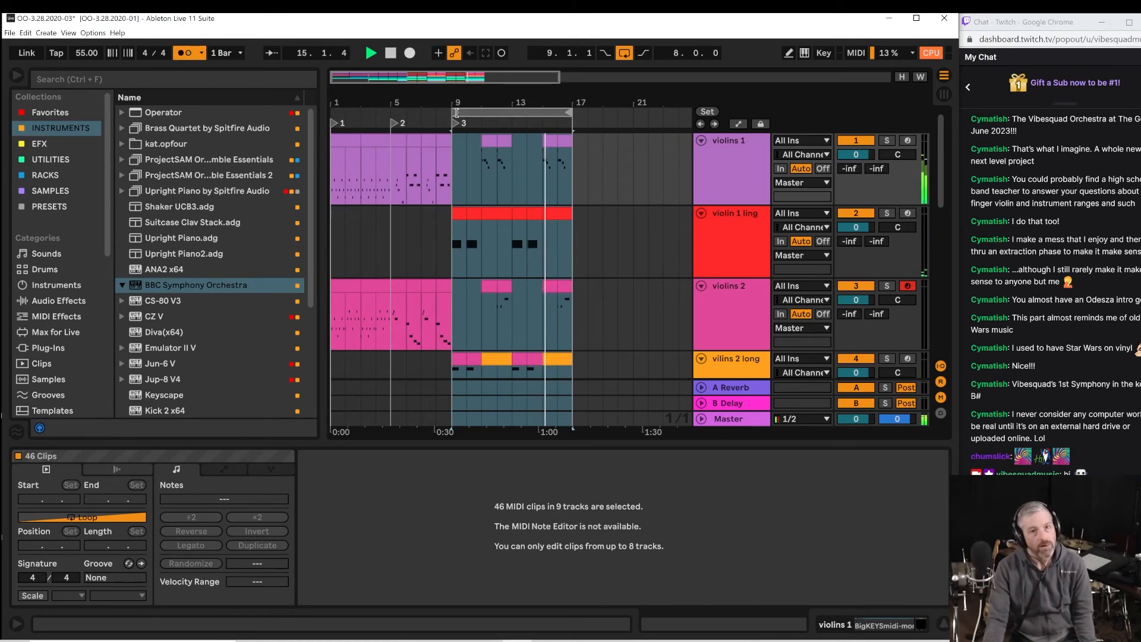
Set the loop region to the two empty bars starting at bar 17.
left_click_drag(456, 112, 331, 112)
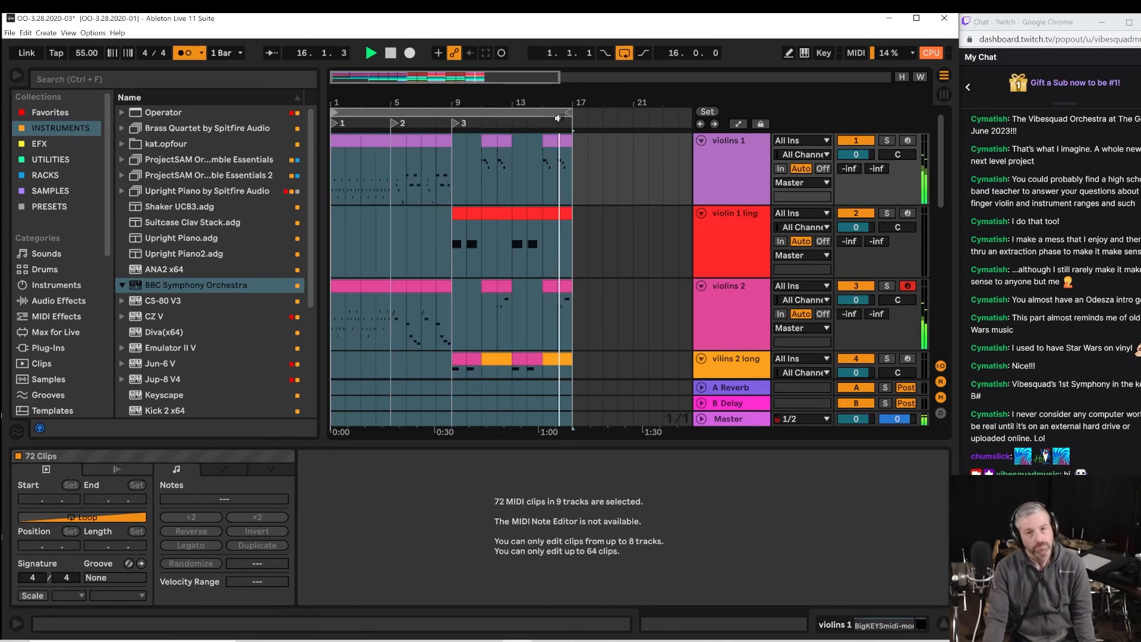
left_click_drag(572, 113, 603, 113)
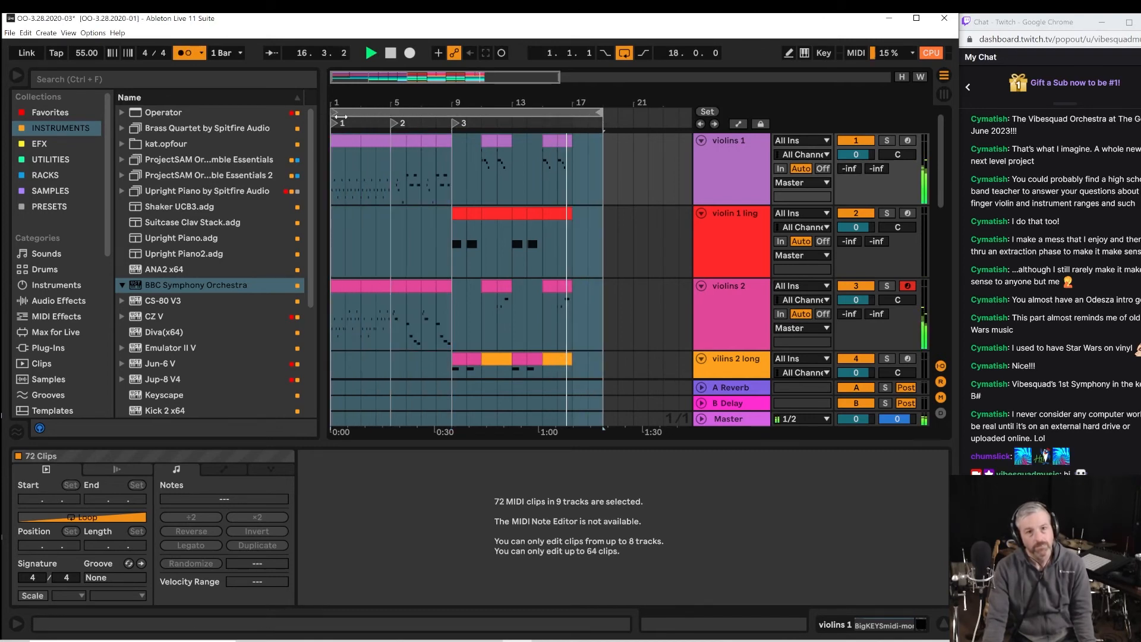
left_click_drag(336, 112, 574, 122)
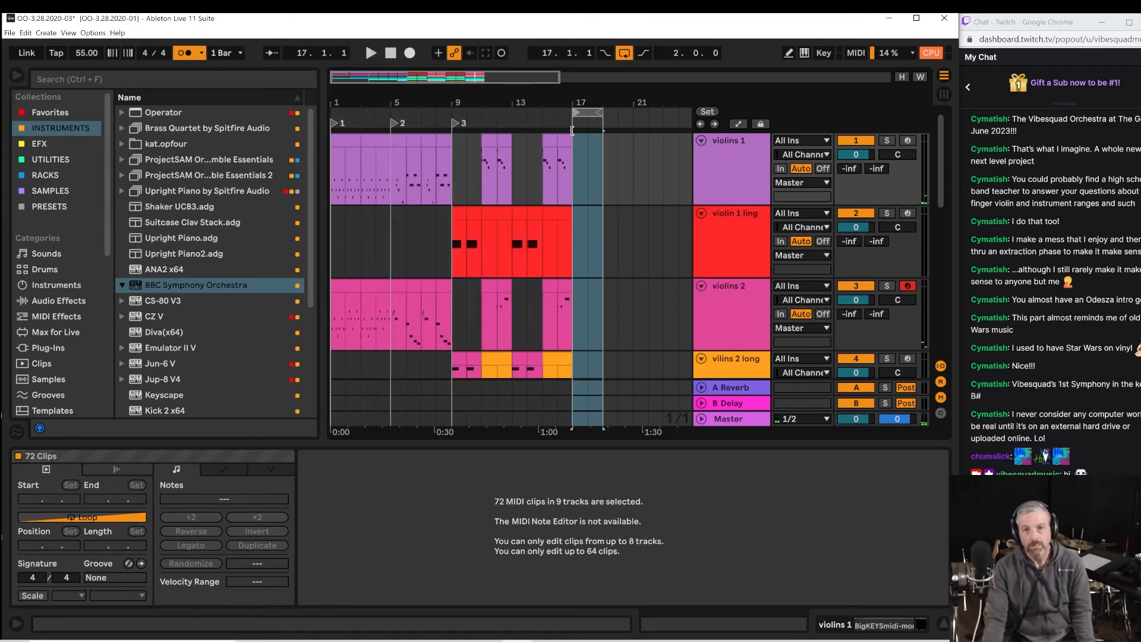
Insert an empty two-bar MIDI clip at bar 17 on the bass track and arm the track.
scroll(566, 410, "down", 2)
scroll(567, 414, "down", 7)
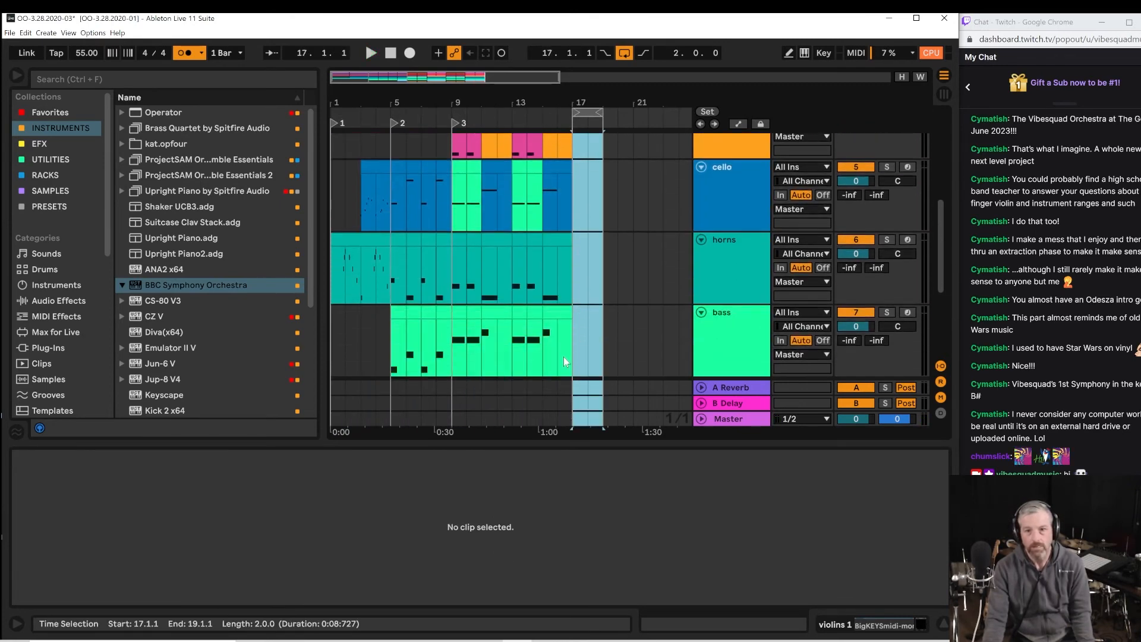
left_click_drag(576, 356, 604, 359)
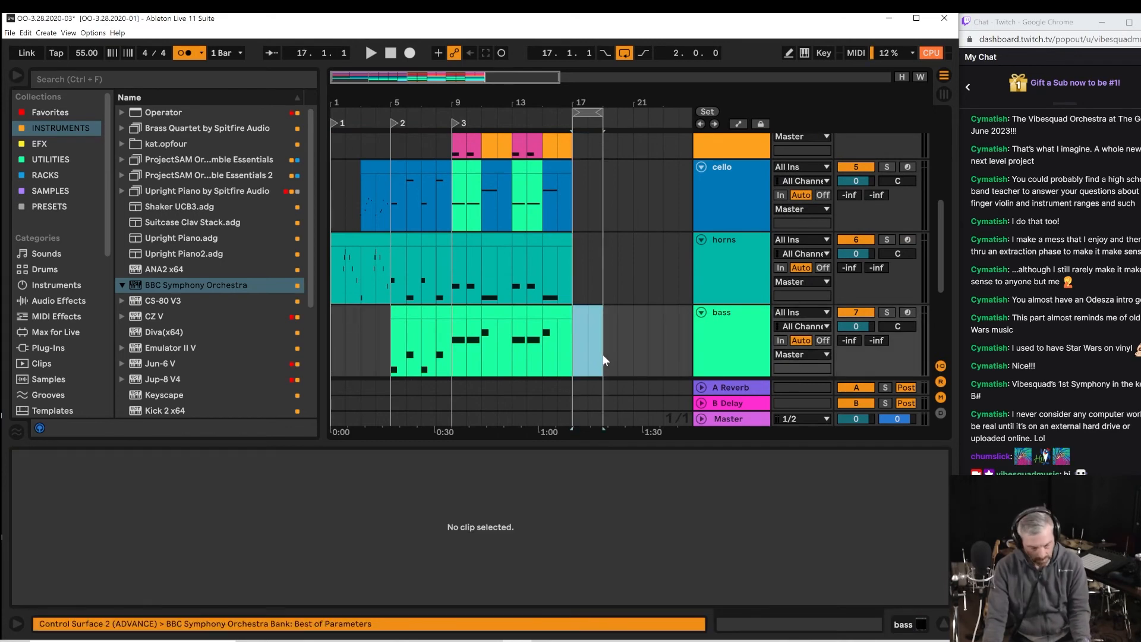
key("ctrl+shift+m")
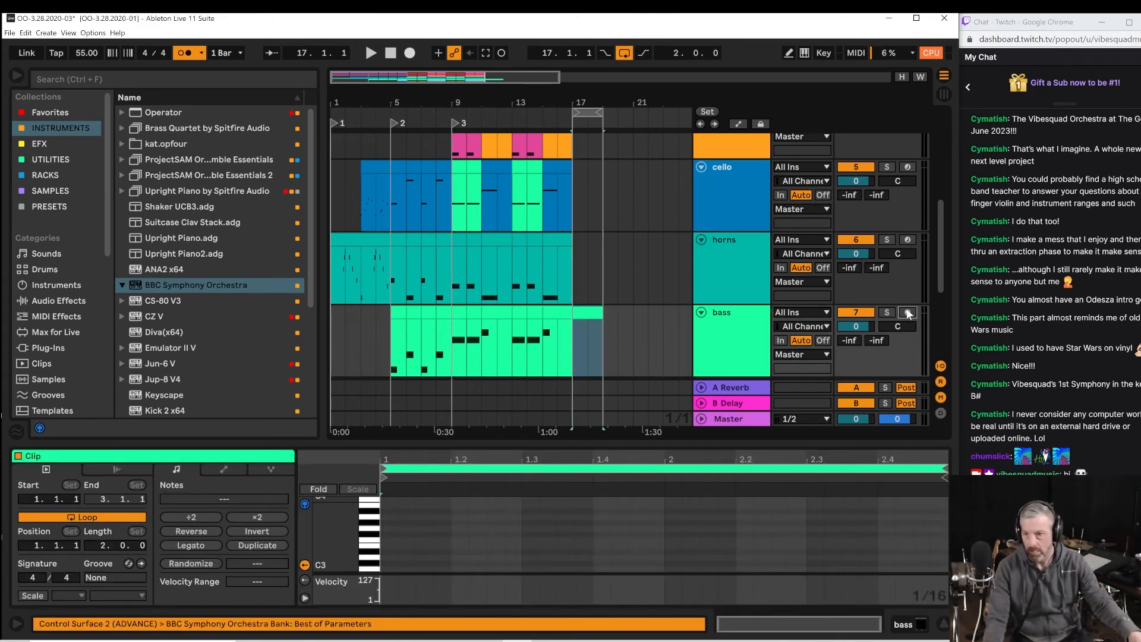
left_click(906, 312)
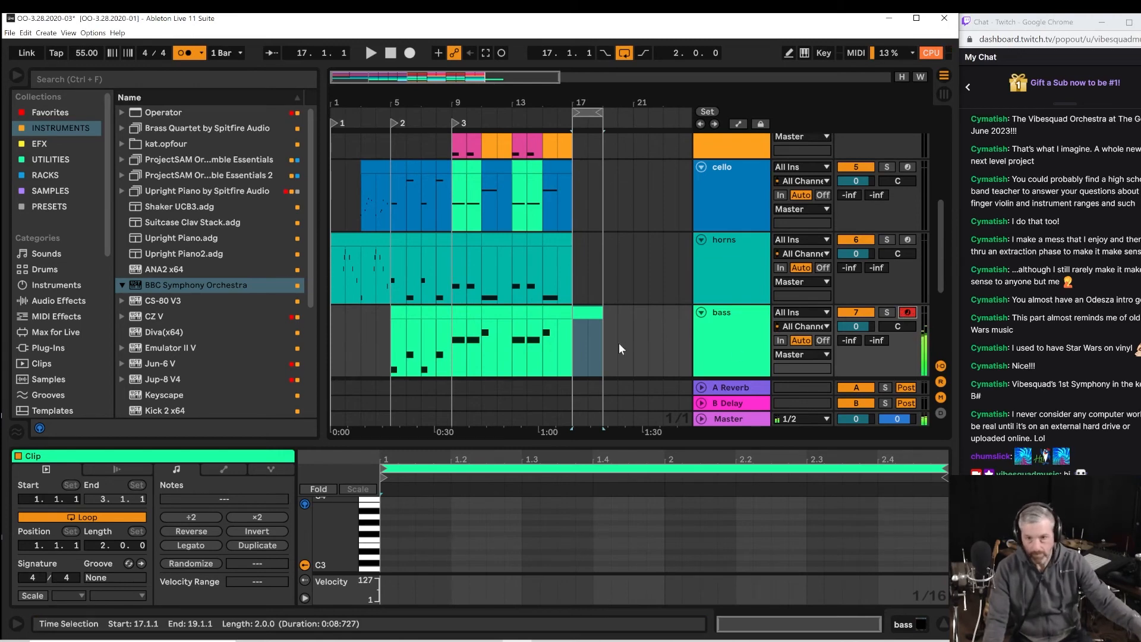
Enlarge the note editor and step-record a long D0 note from the start of the new bass clip.
left_click(588, 317)
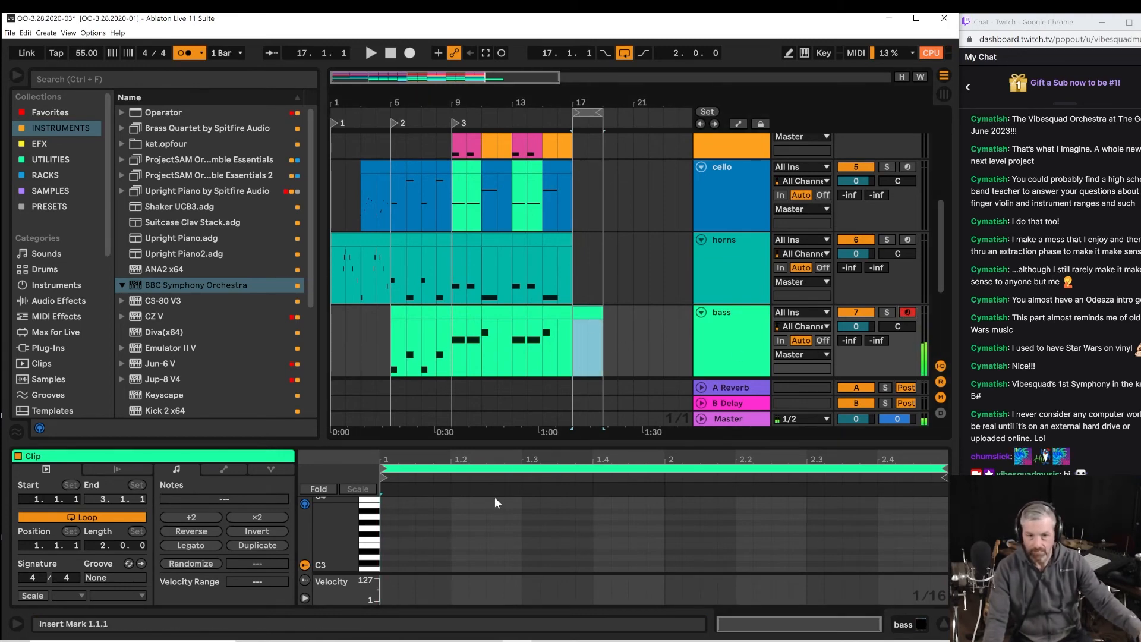
left_click_drag(434, 446, 434, 244)
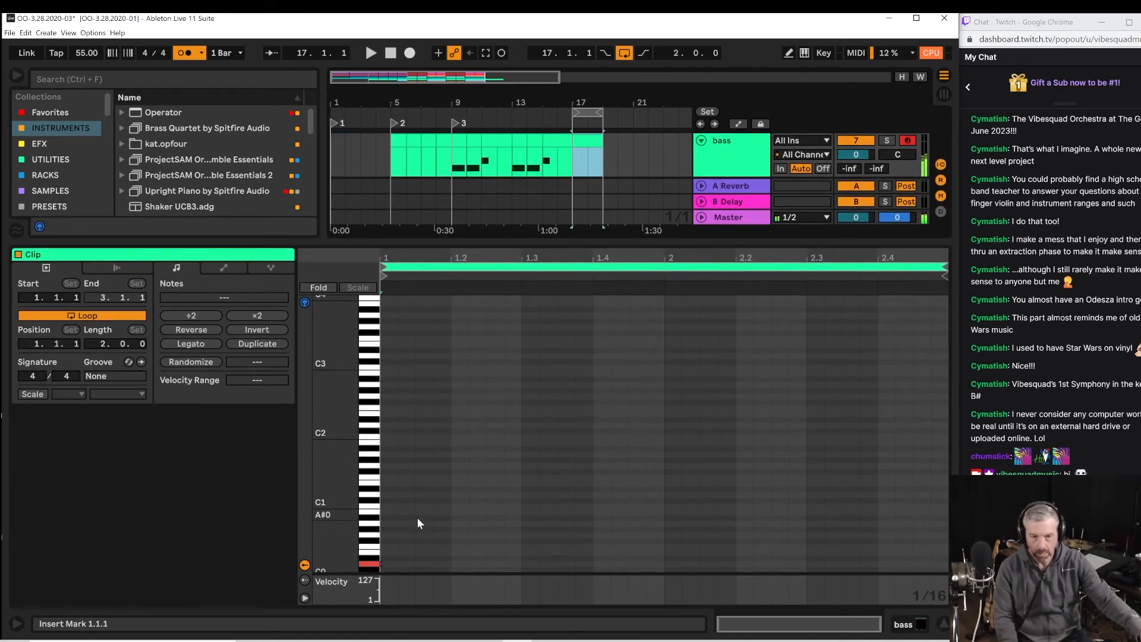
key("Right")
key("Right")
key("Left")
key("Left")
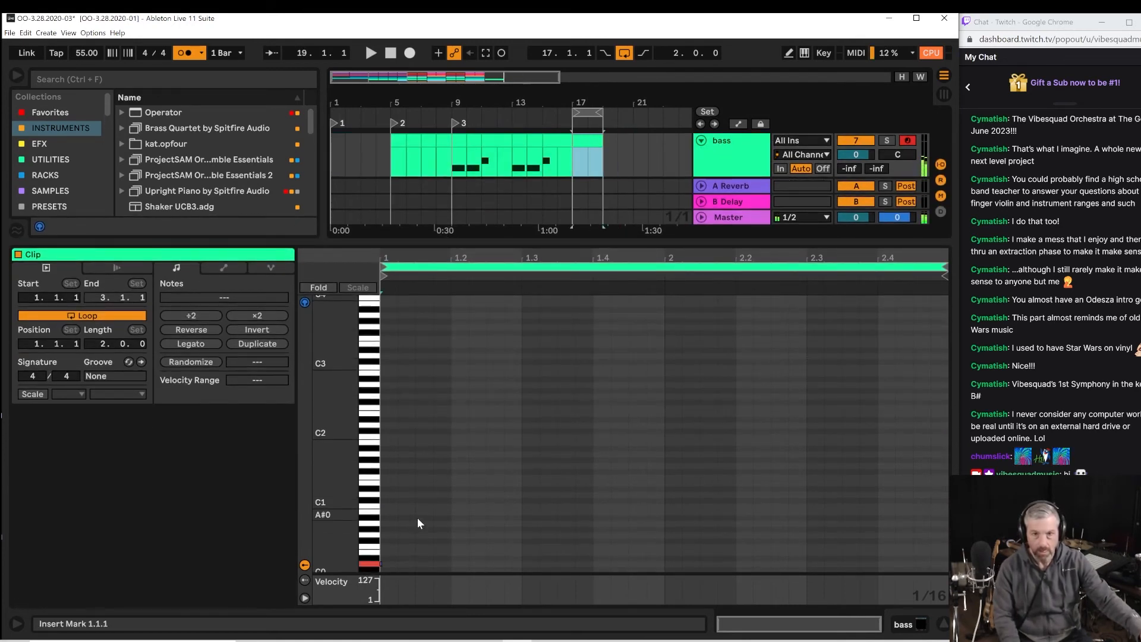
left_click(381, 565)
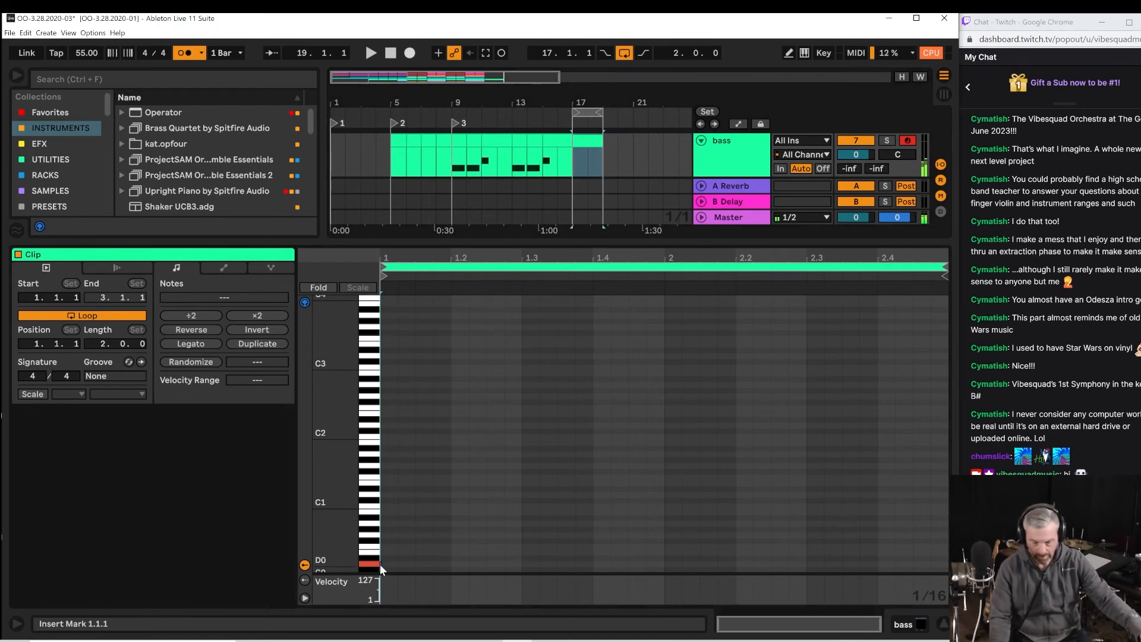
key("Right")
key("Right")
key("Right")
key("Right")
key("Right")
key("Right")
key("Right")
key("Right")
key("Right")
key("Right")
key("Right")
key("Right")
key("Right")
key("Right")
key("Right")
key("Right")
key("Right")
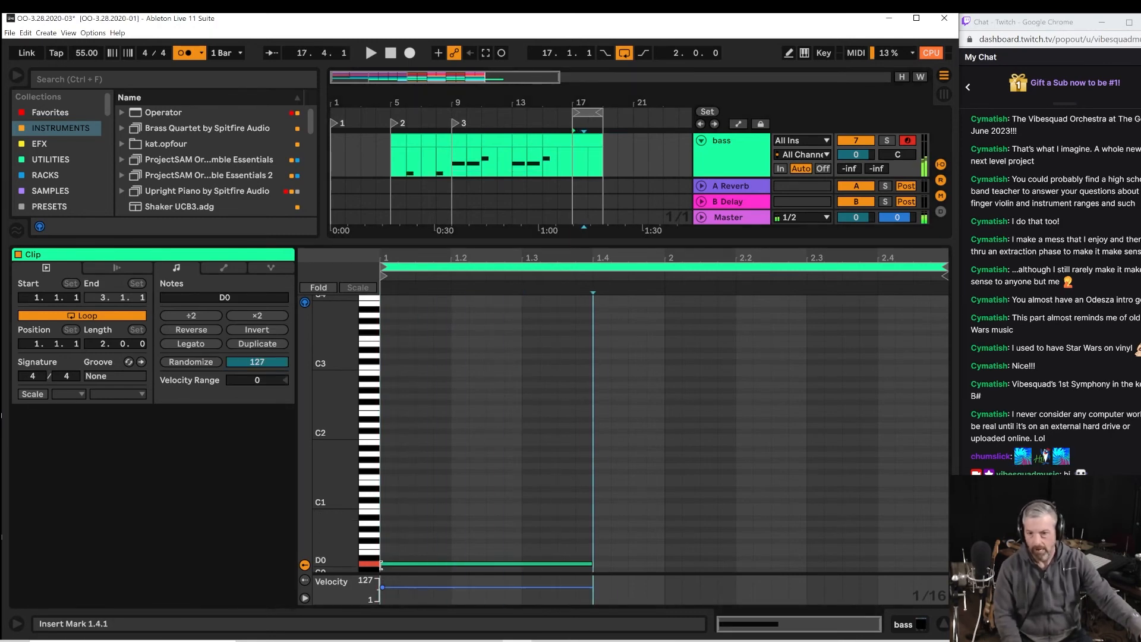
Shorten the D0 bass note so it lasts exactly one bar.
key("space")
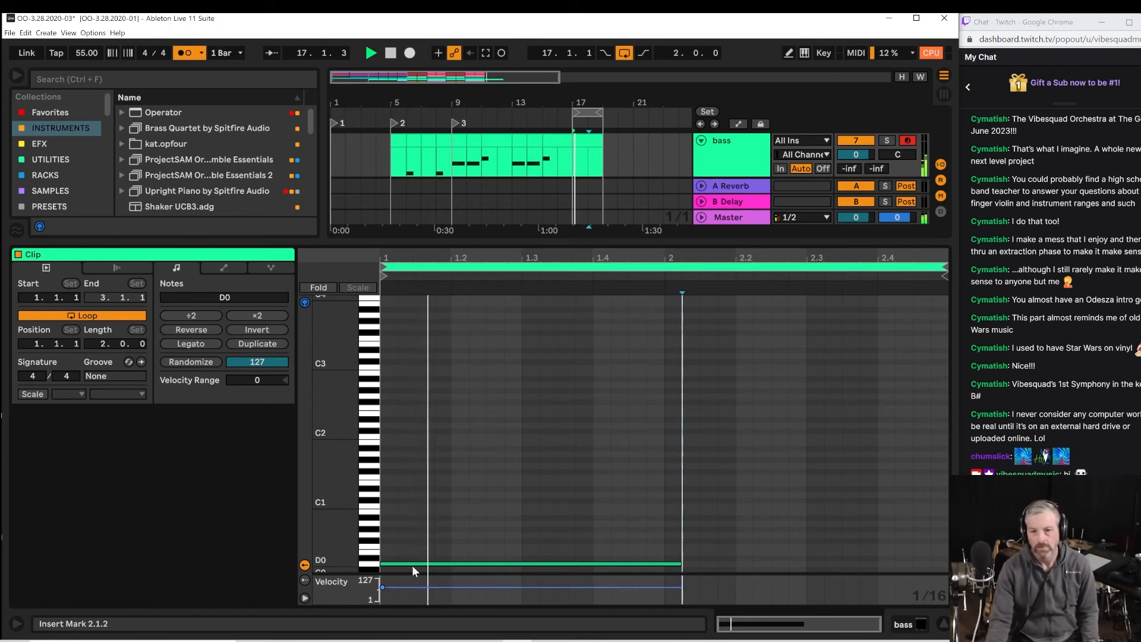
left_click_drag(681, 564, 666, 563)
key("space")
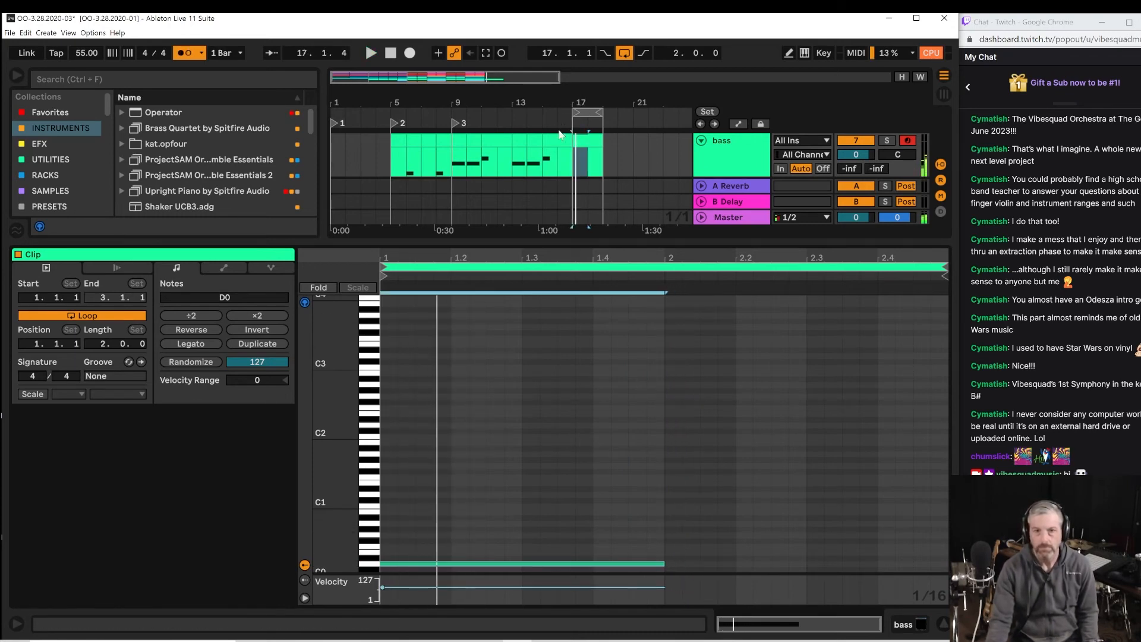
Play the parts from bar 15, extend the loop start back to bar 15, and shrink the note editor.
key("space")
left_click(545, 157)
key("space")
left_click_drag(574, 112, 546, 111)
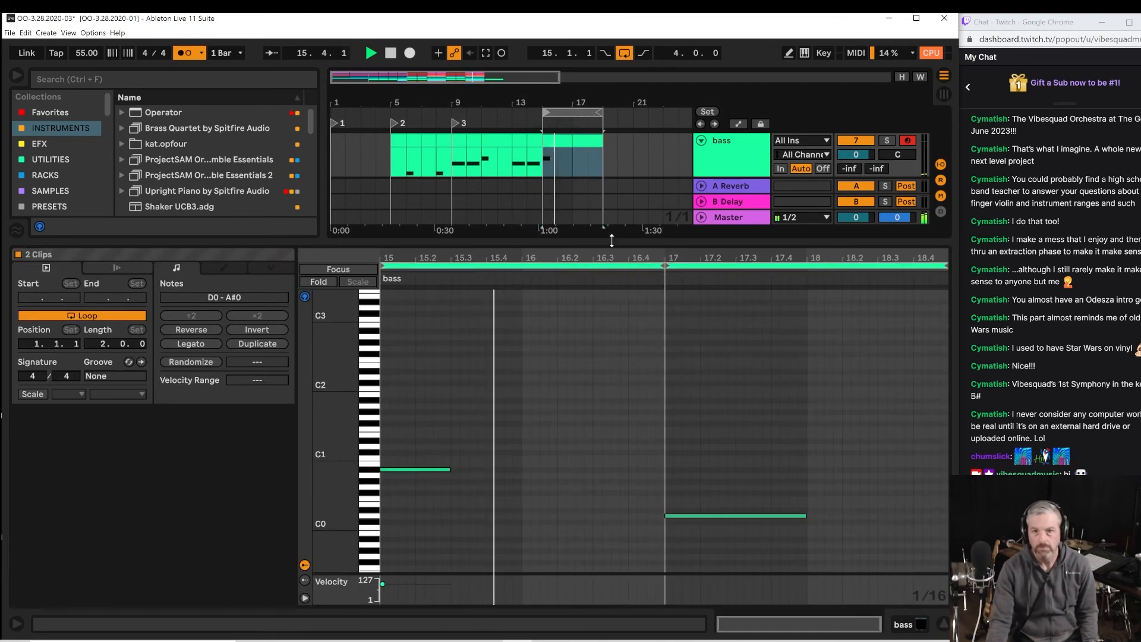
left_click_drag(610, 242, 610, 446)
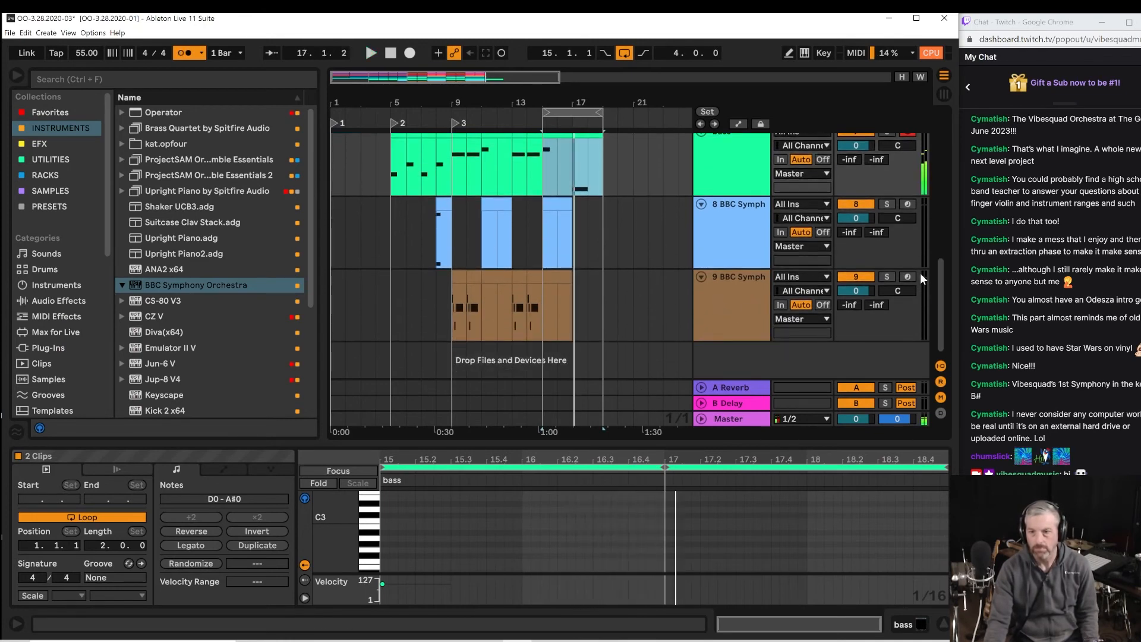
Arm track 9 and check which instrument is loaded in its BBC Symphony Orchestra plugin.
left_click(908, 277)
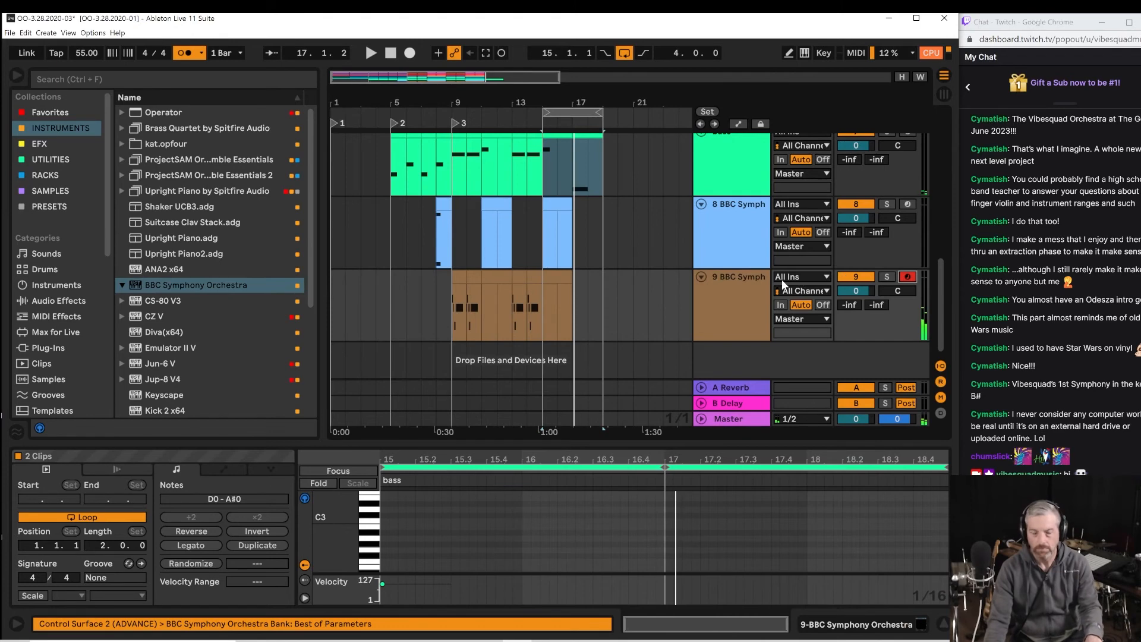
left_click(726, 301)
double_click(727, 301)
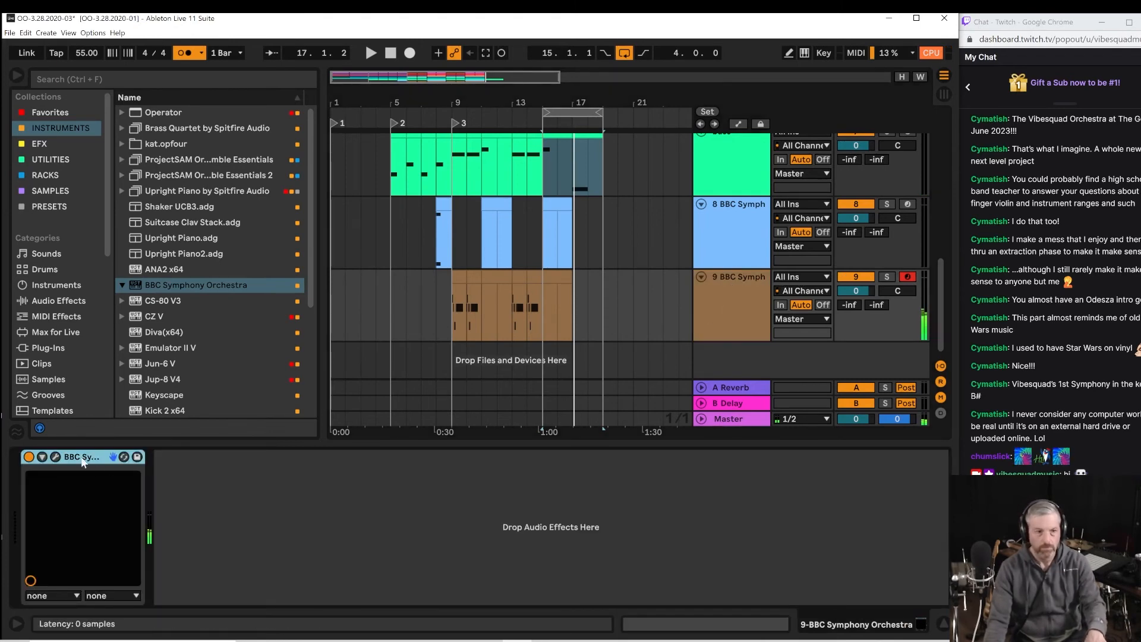
left_click(57, 457)
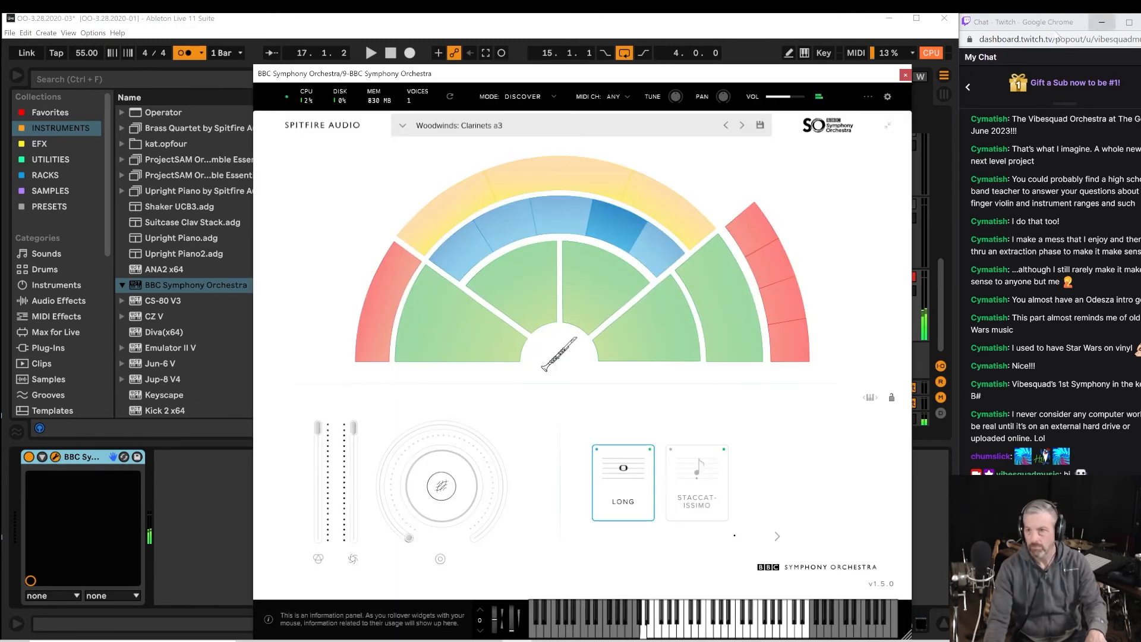
left_click(905, 76)
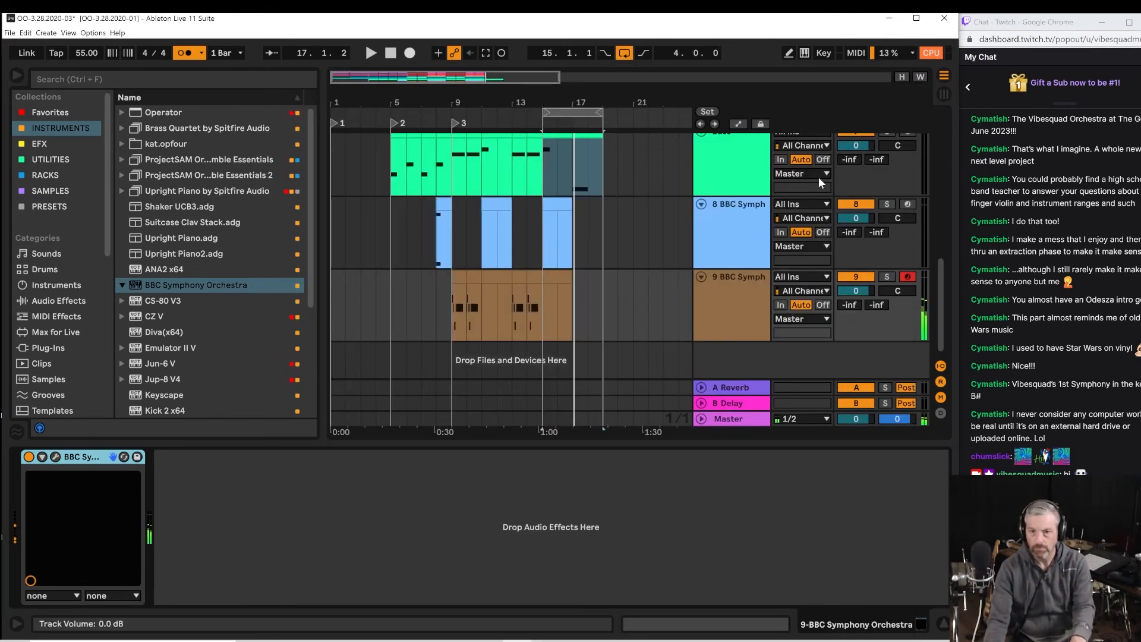
Insert an empty two-bar MIDI clip at bar 17 on track 9.
left_click(551, 291)
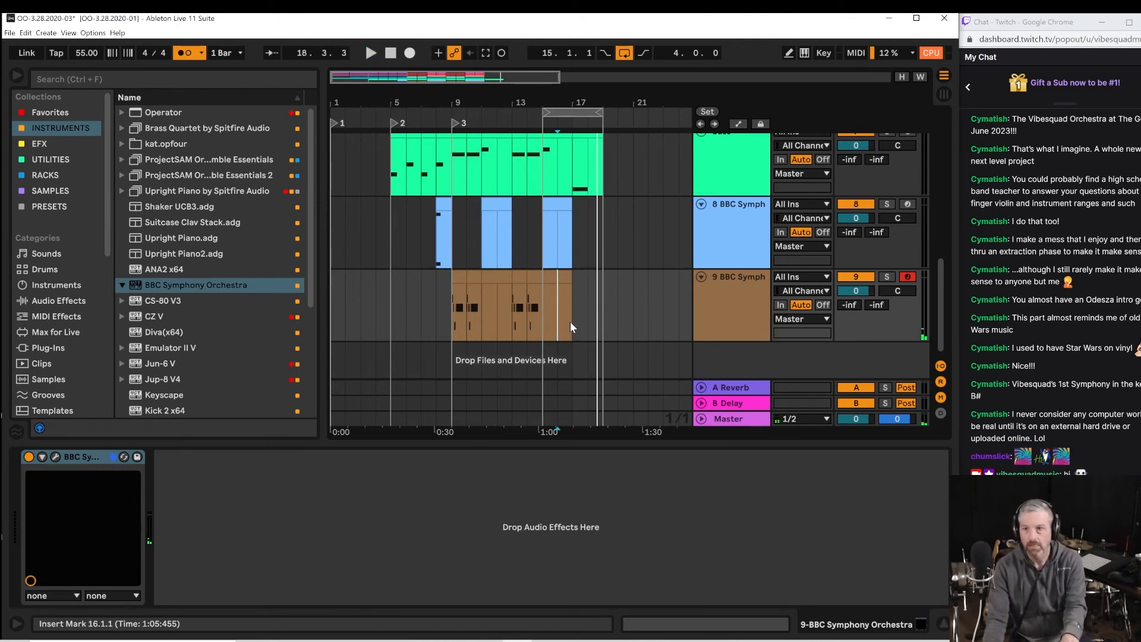
left_click_drag(574, 321, 598, 326)
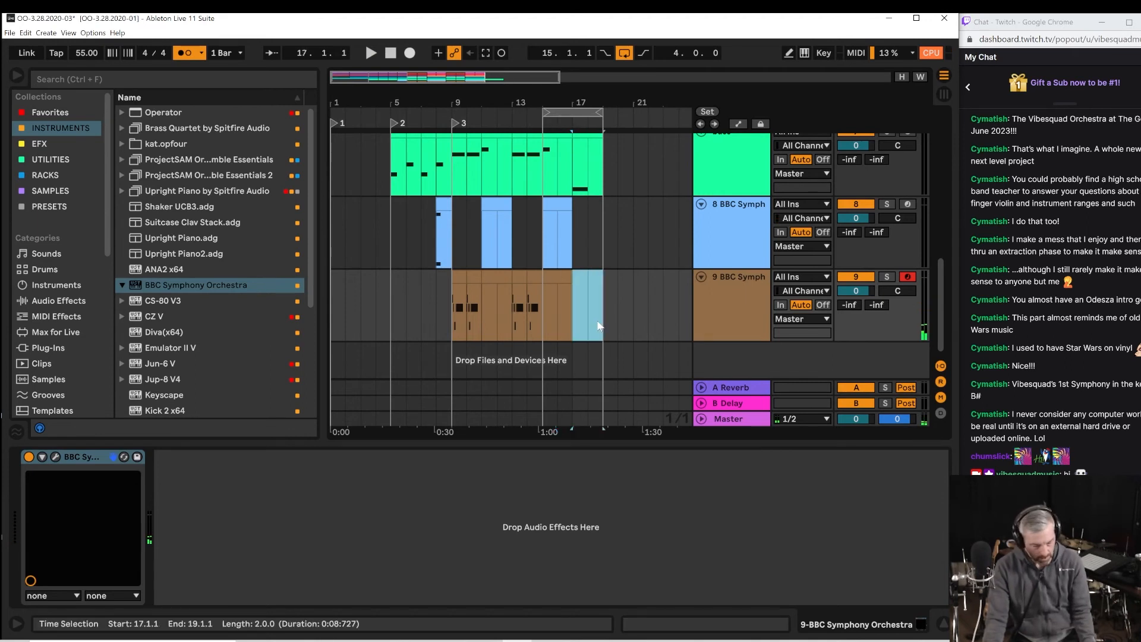
key("ctrl+shift+m")
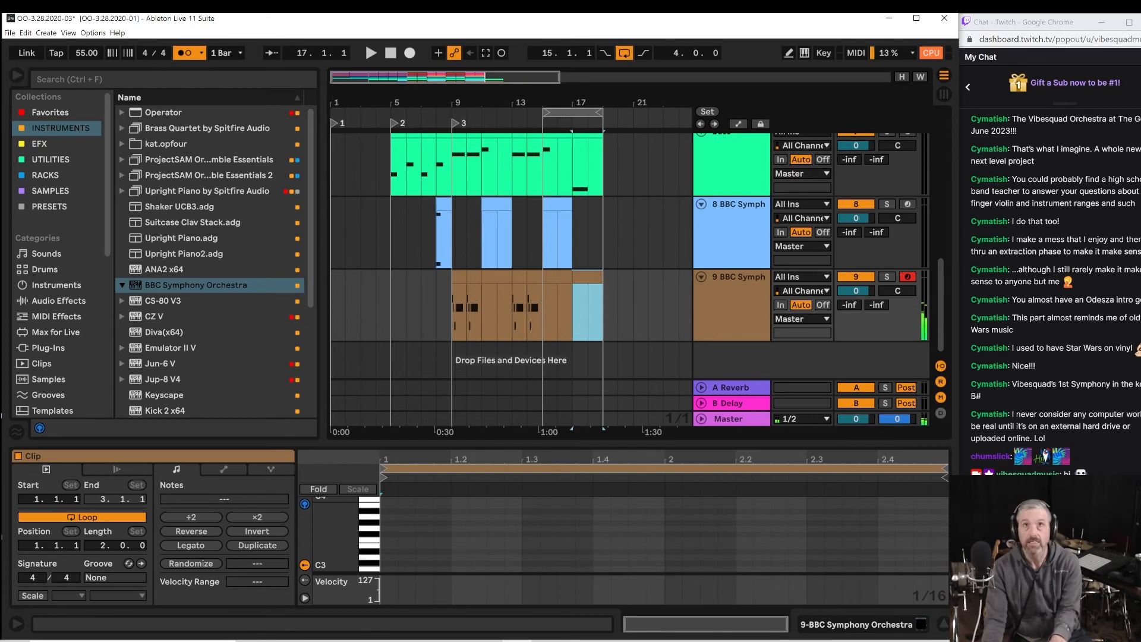
Check the instruments loaded in the BBC Symphony Orchestra plugins of tracks 8 and 9, closing each plugin window.
left_click_drag(547, 0, 551, 34)
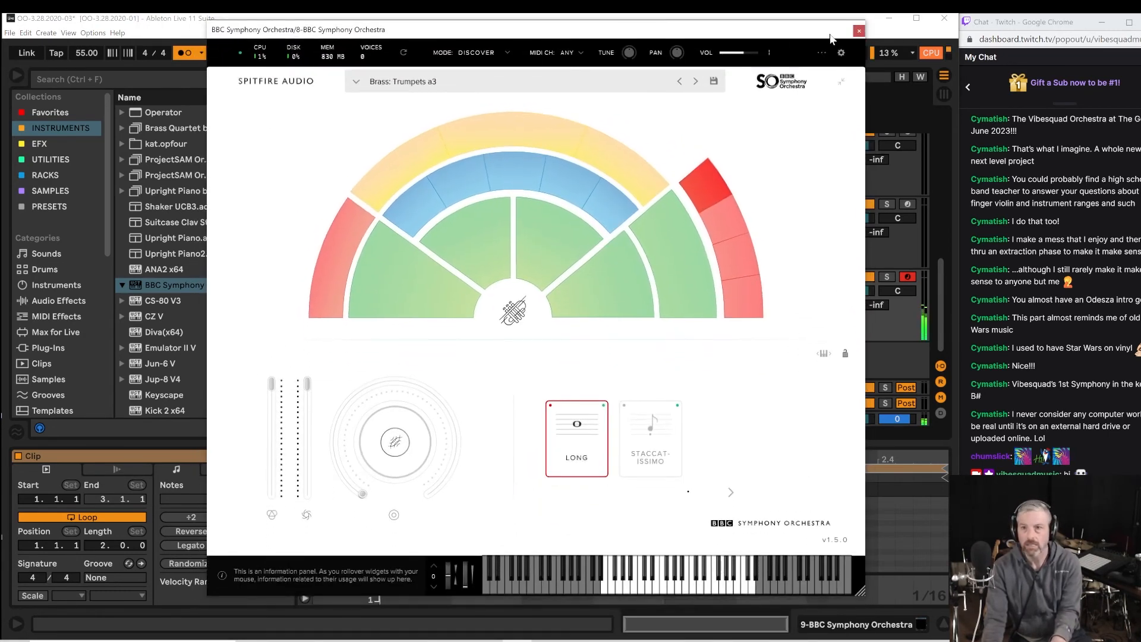
left_click(858, 31)
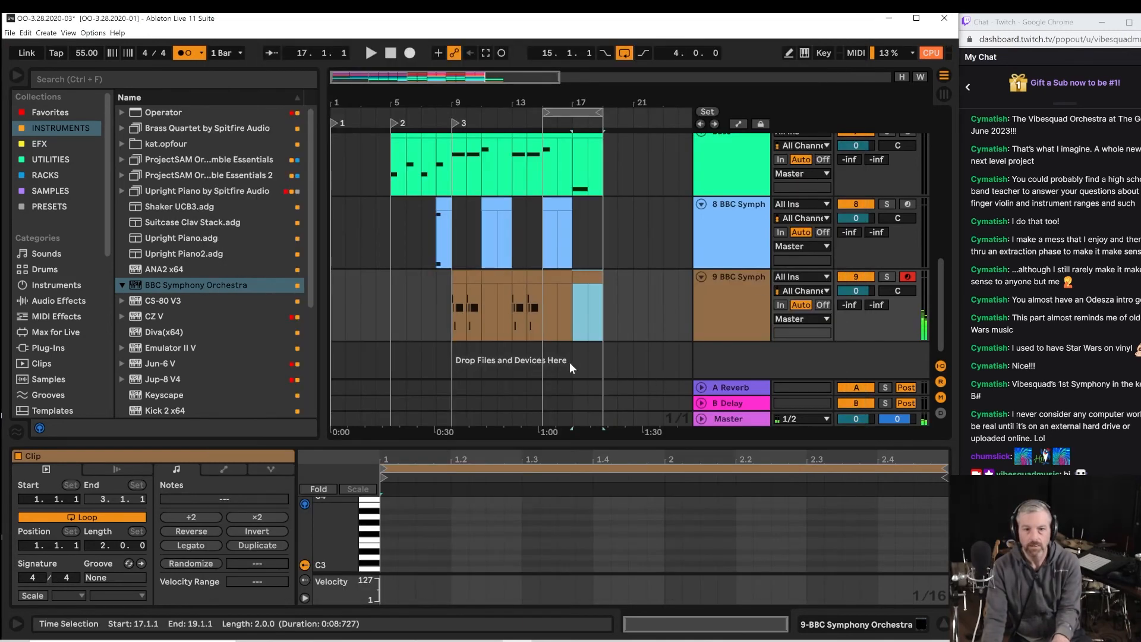
left_click(740, 299)
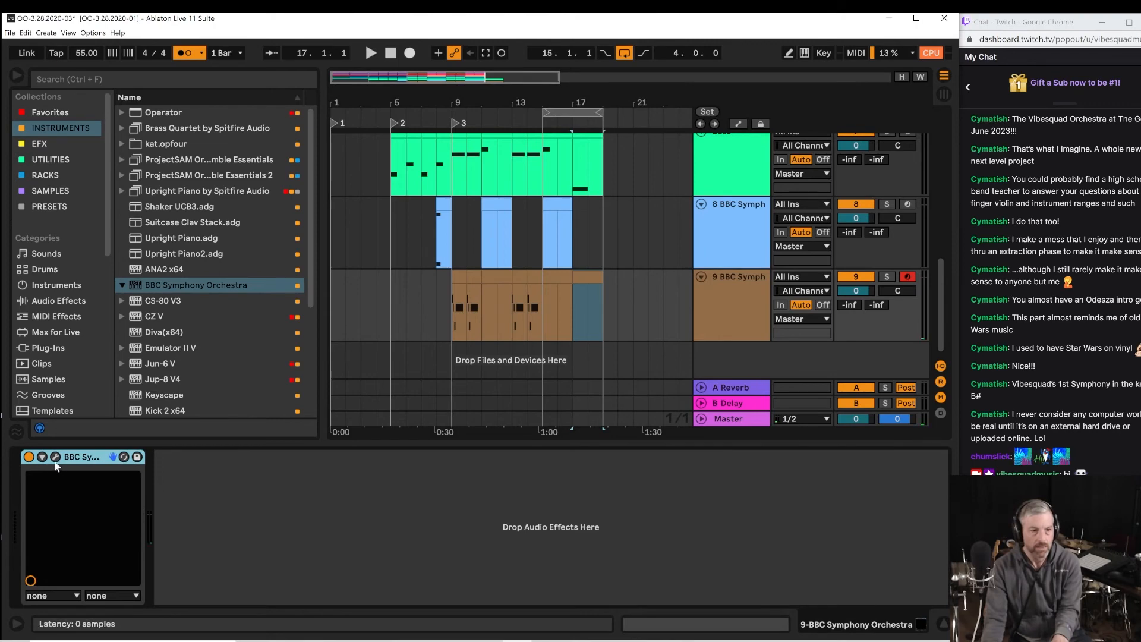
left_click(55, 457)
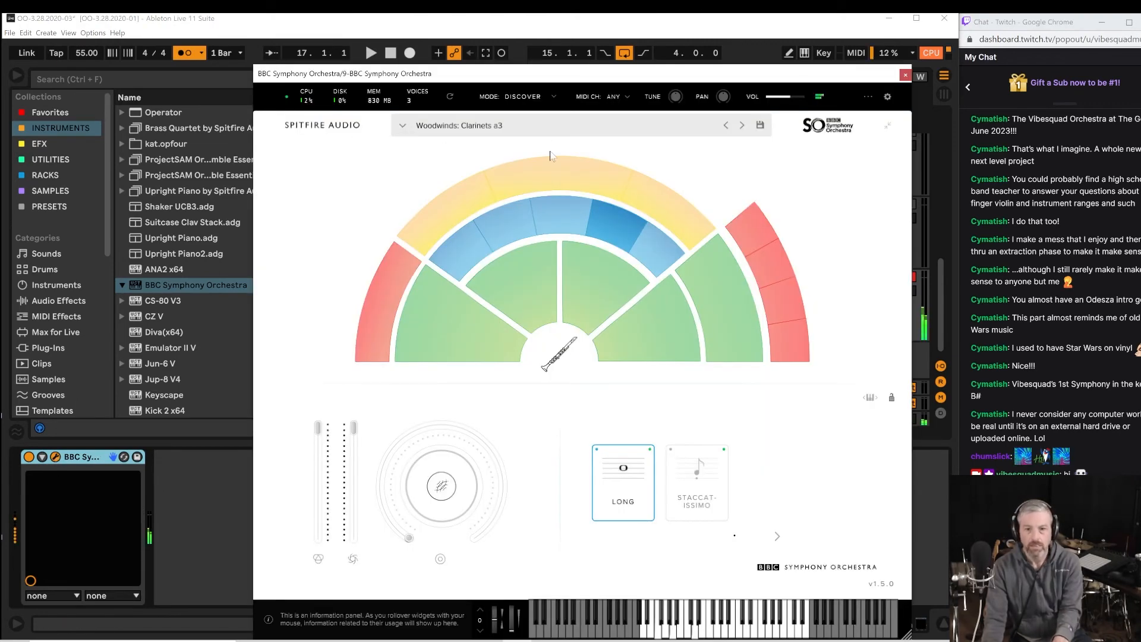
left_click_drag(634, 74, 598, 45)
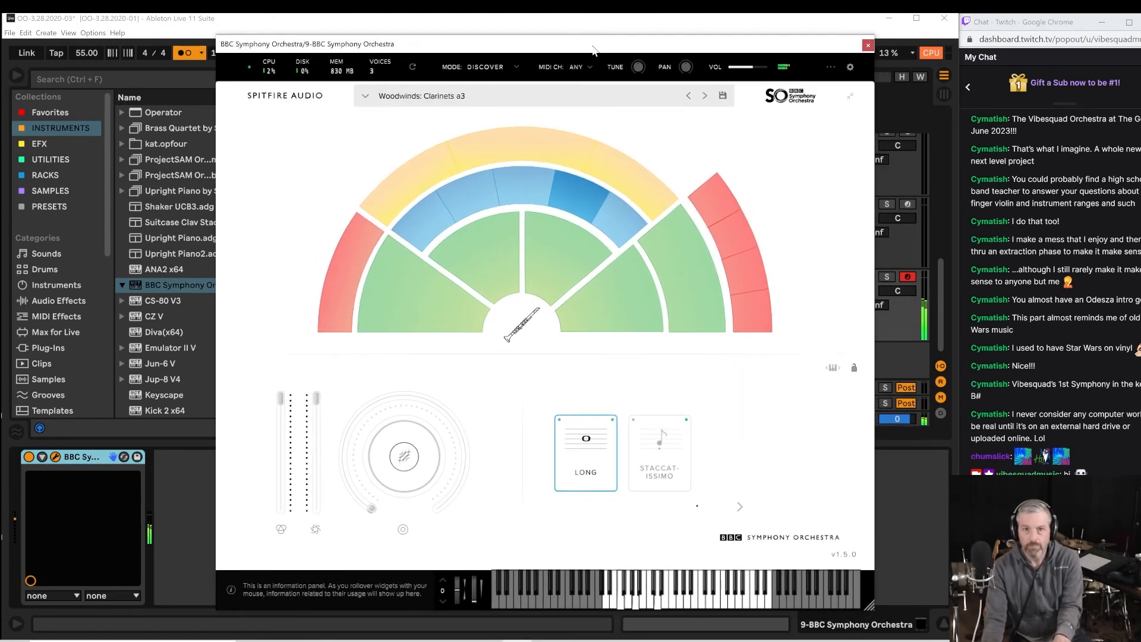
left_click(869, 46)
Rename track 9 to "clarinets".
right_click(737, 287)
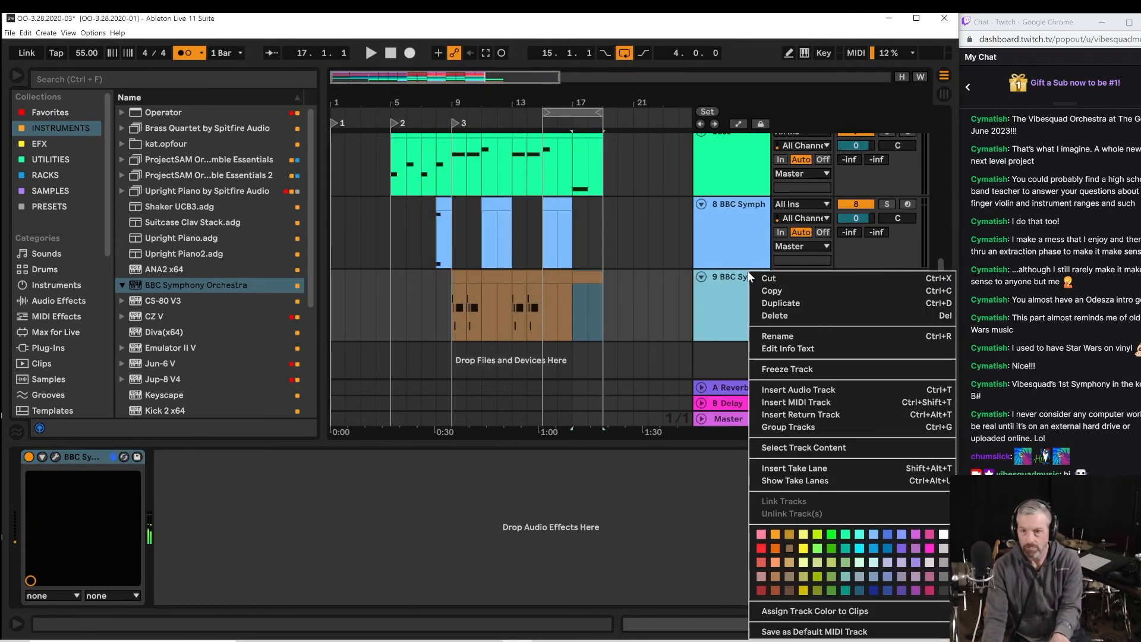
left_click(779, 336)
type("clar")
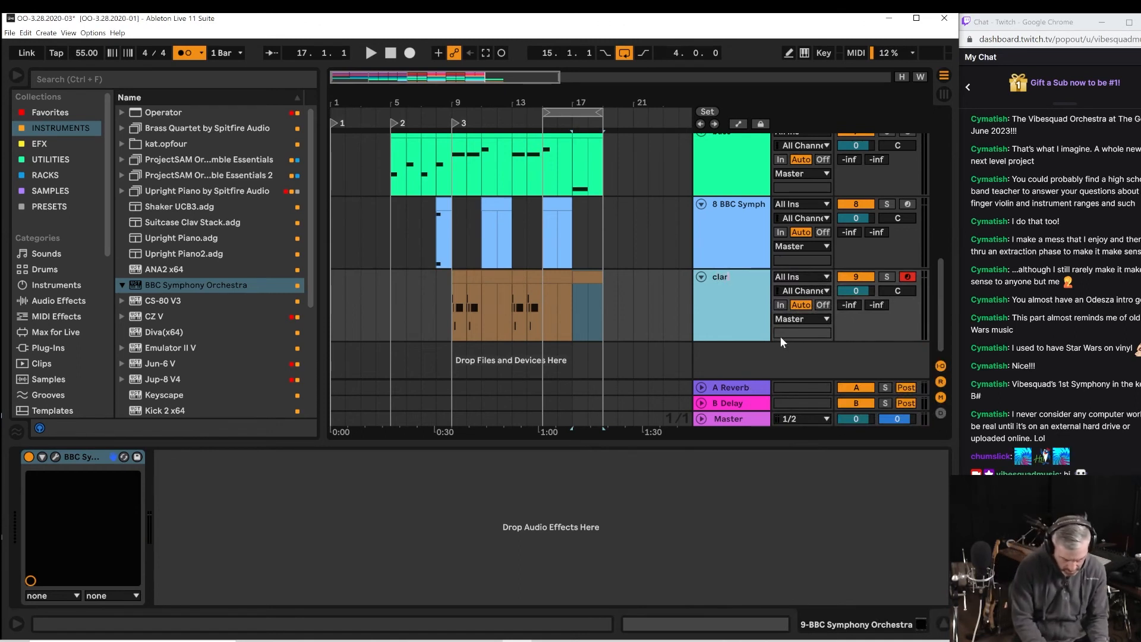
type("inets")
key("Return")
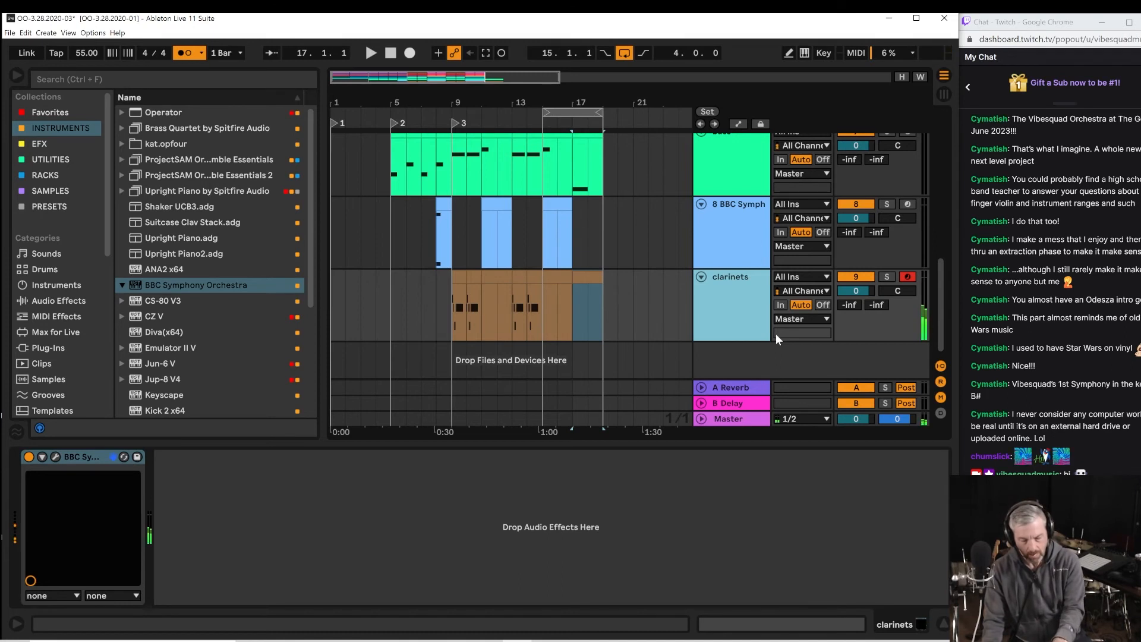
Play the arrangement from bar 15, stop it, and place the insert marker at bar 17 on the clarinets track.
left_click(587, 324)
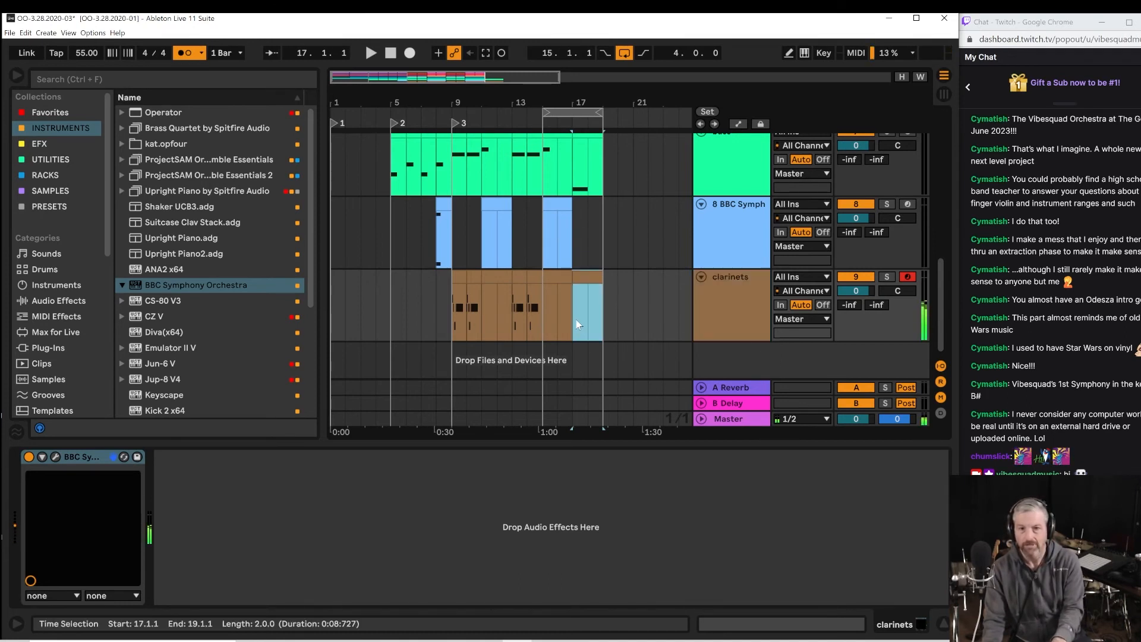
left_click_drag(559, 100, 566, 200)
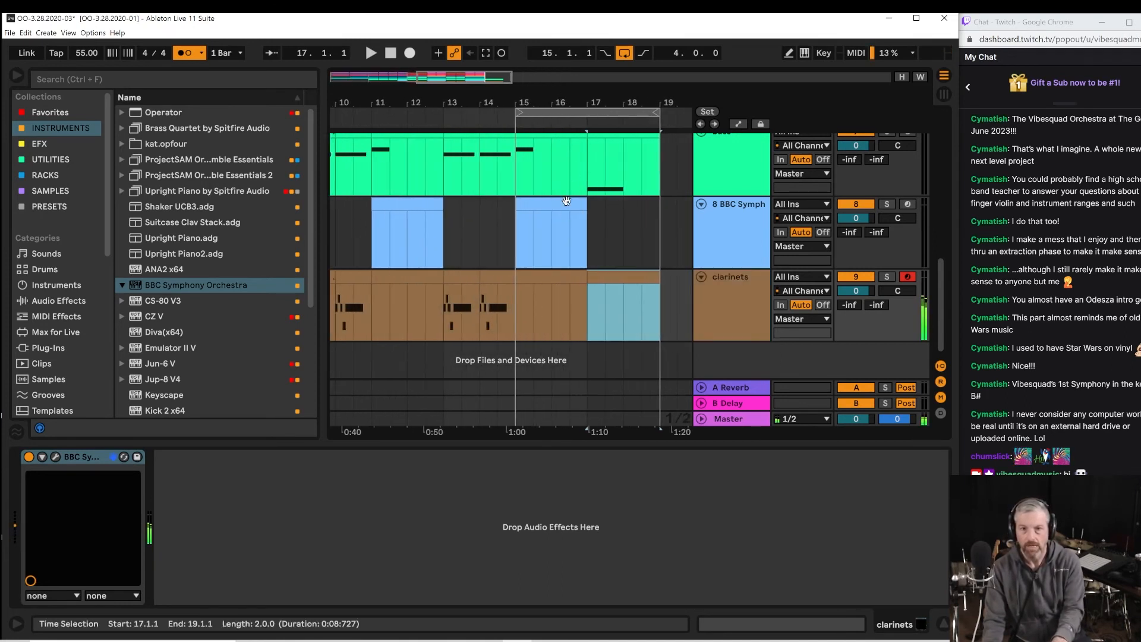
left_click(513, 330)
key("space")
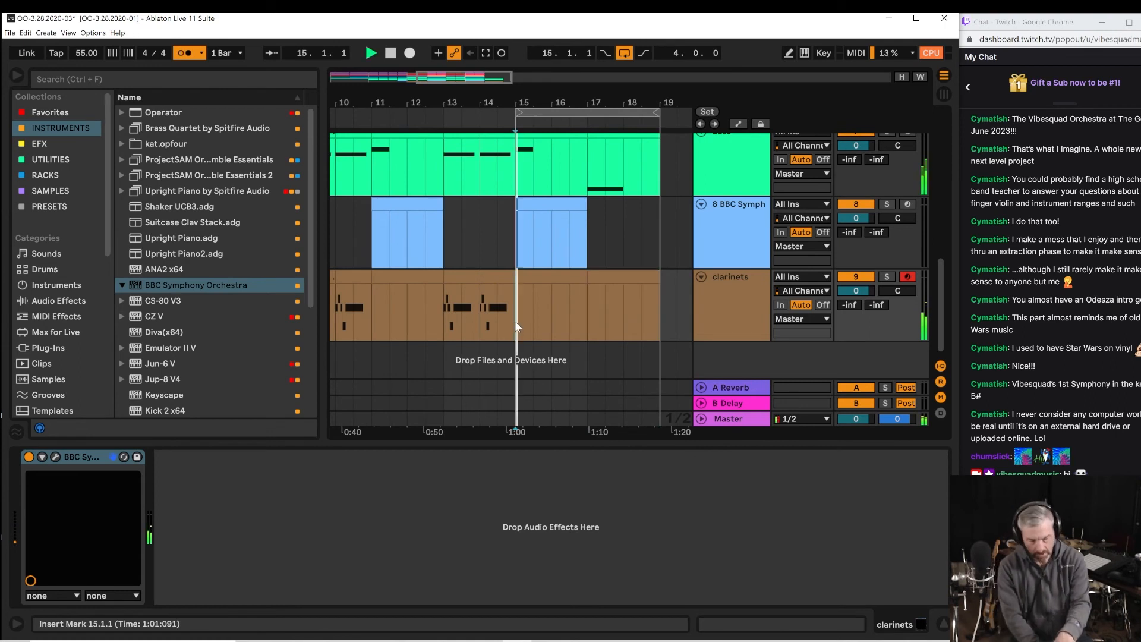
left_click(616, 282)
key("space")
left_click(586, 321)
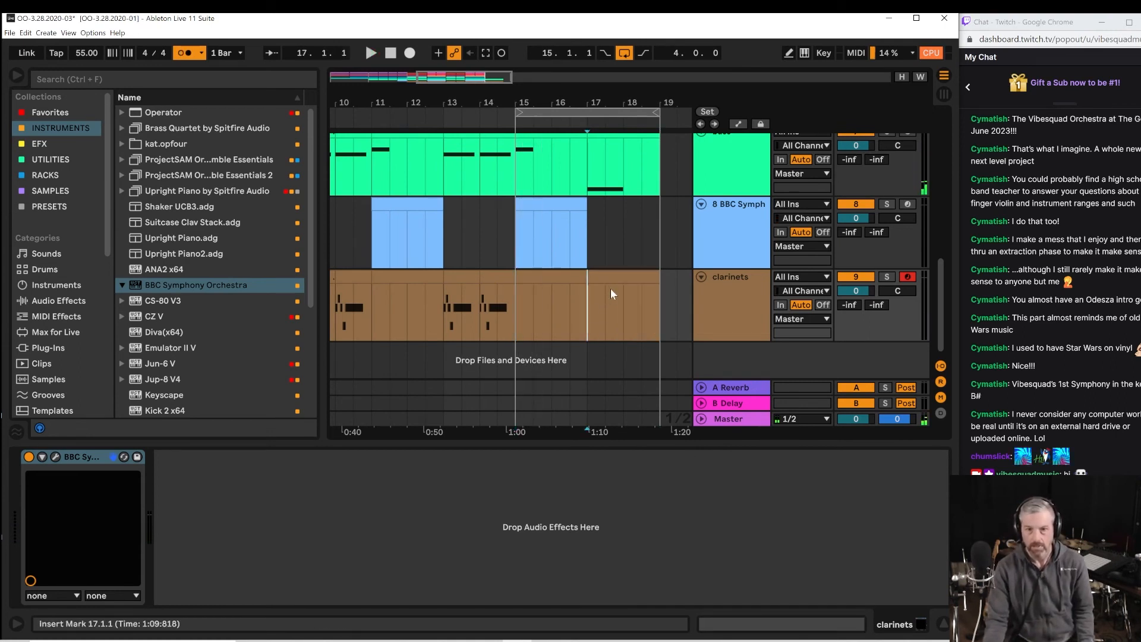
Enter a held chord spanning F2 to D3 at the start of the bar 17 clarinets clip, lasting just past beat 3.
double_click(613, 274)
left_click(590, 308)
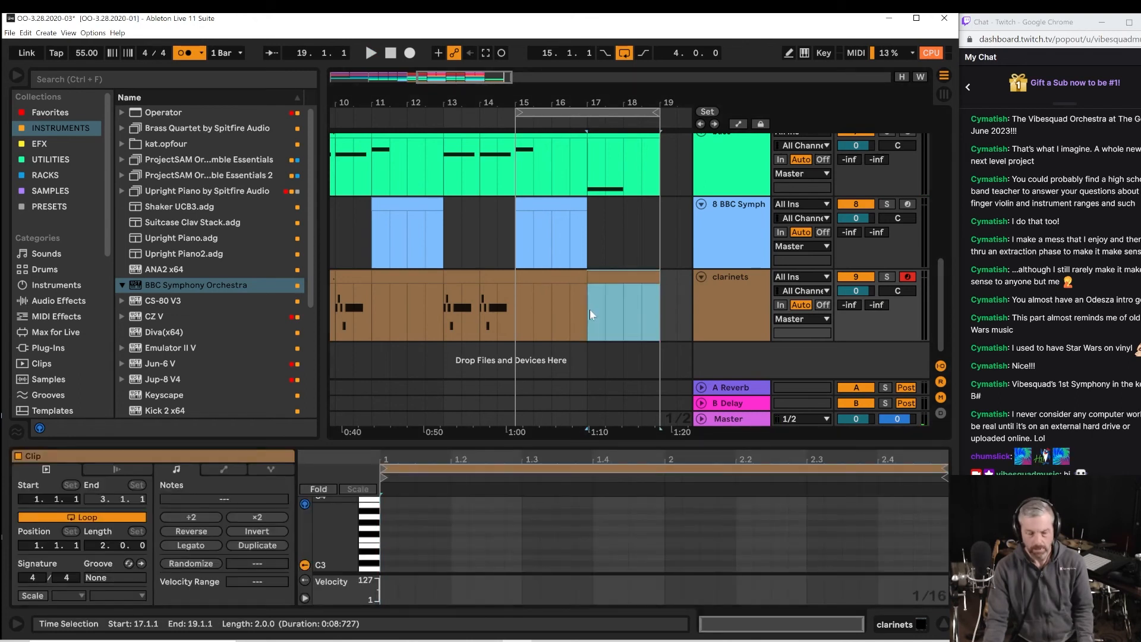
left_click(390, 536)
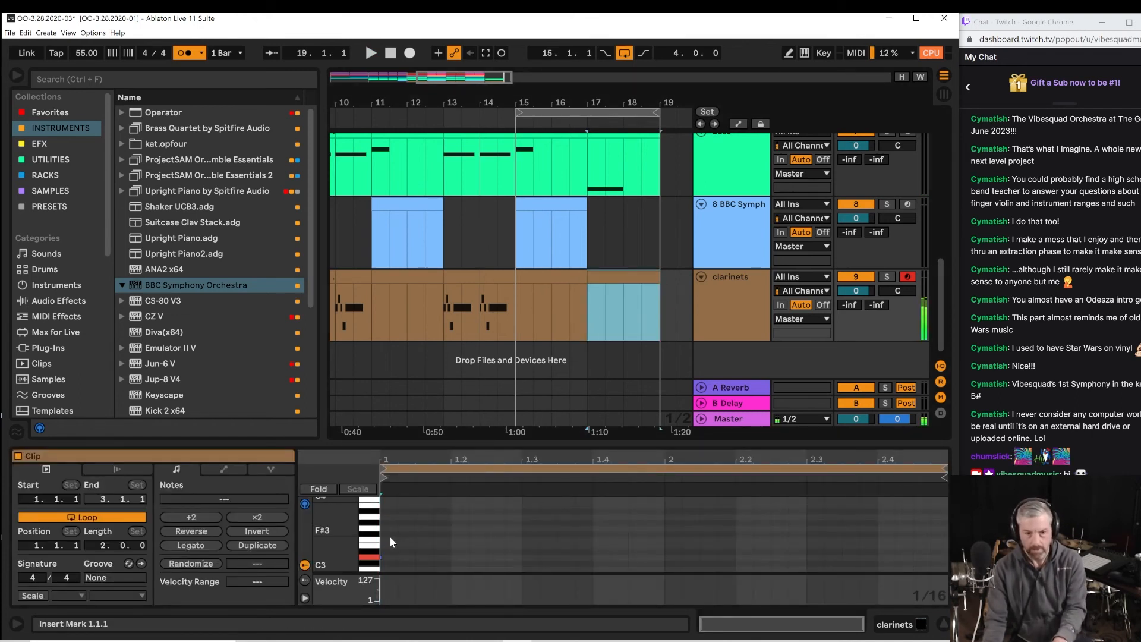
key("Right")
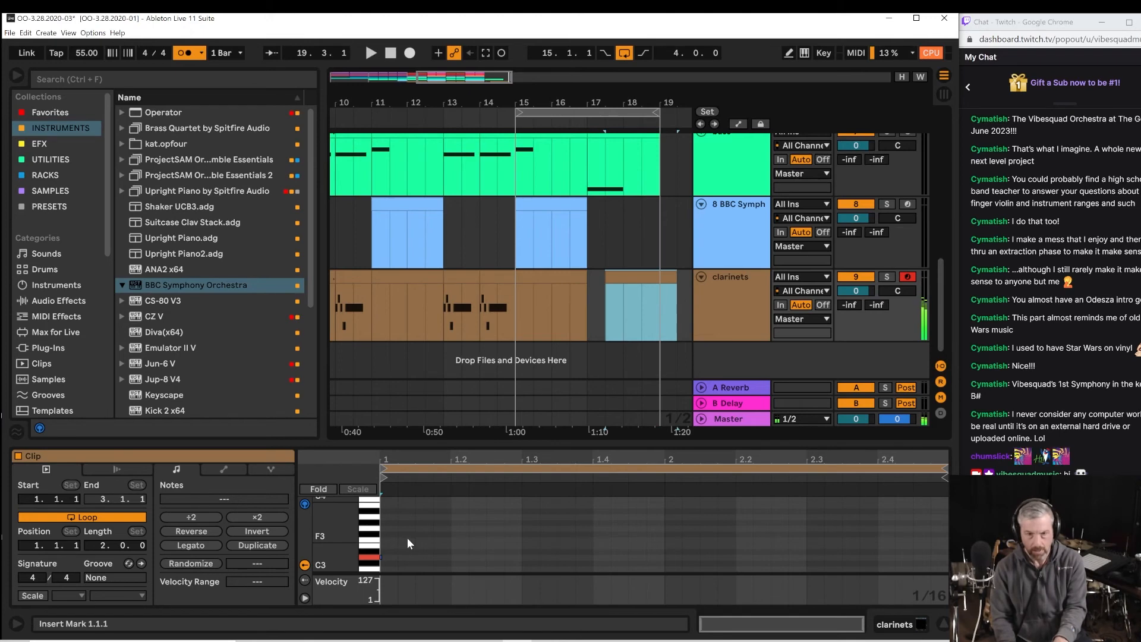
key("Left")
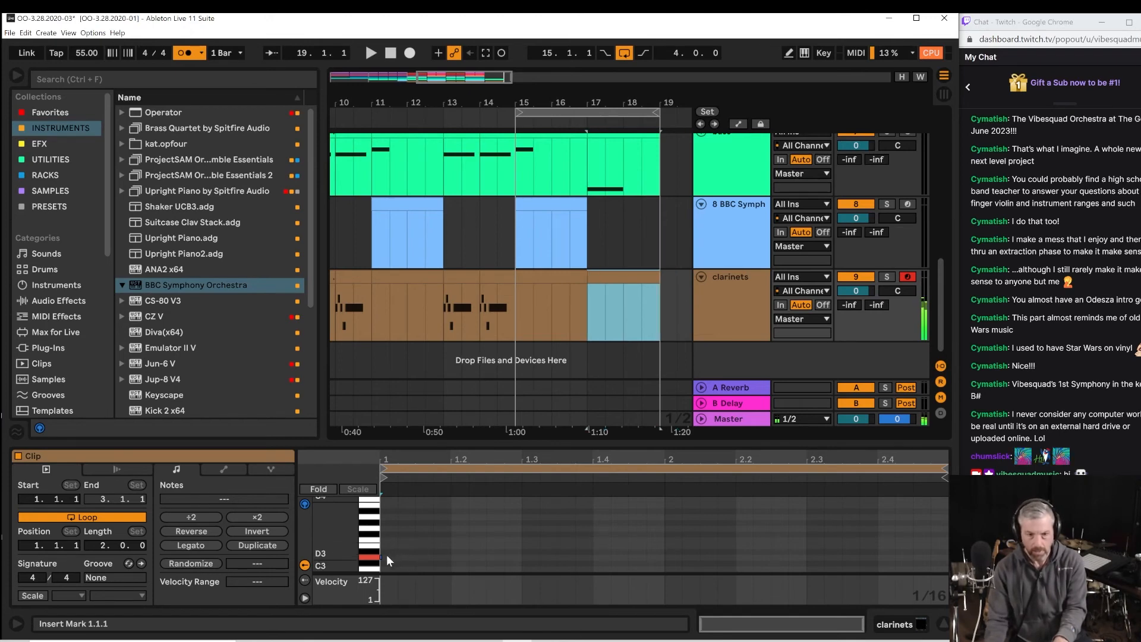
left_click(385, 555)
key("ctrl+v")
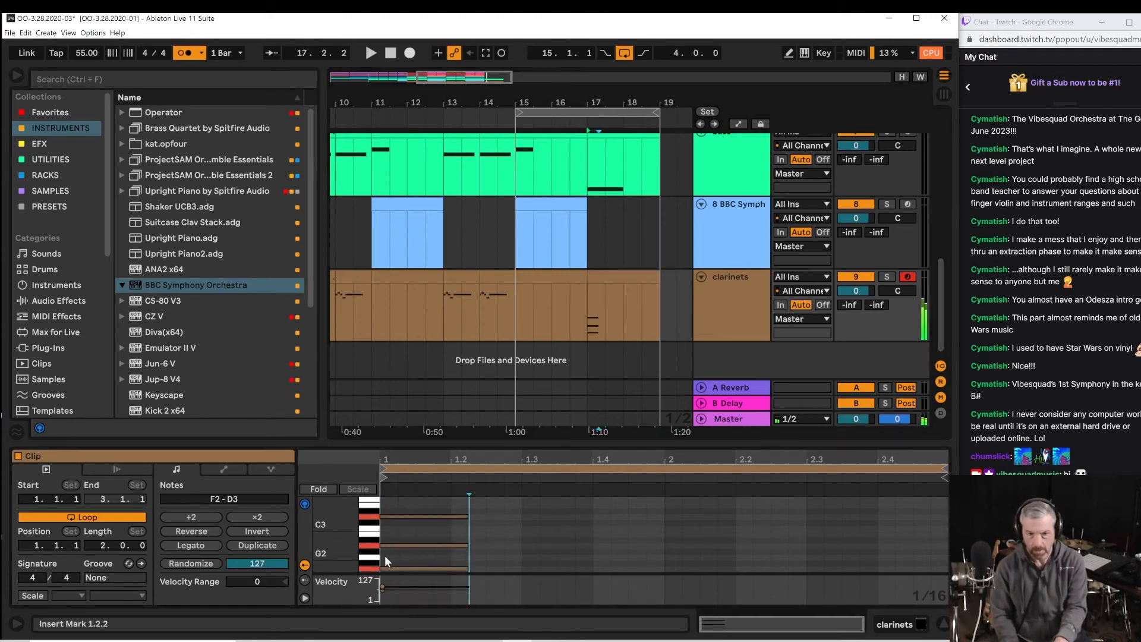
key("shift+Right")
Lengthen all notes of the clarinet chord to fill the whole first bar of the clip and play the result.
key("space")
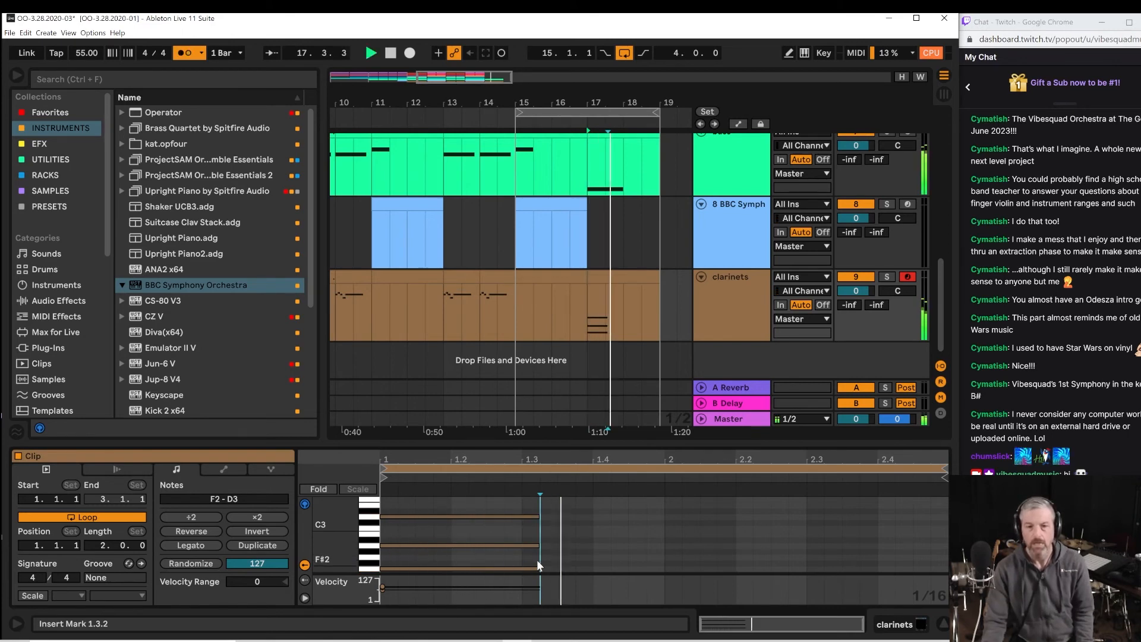
key("space")
key("ctrl+a")
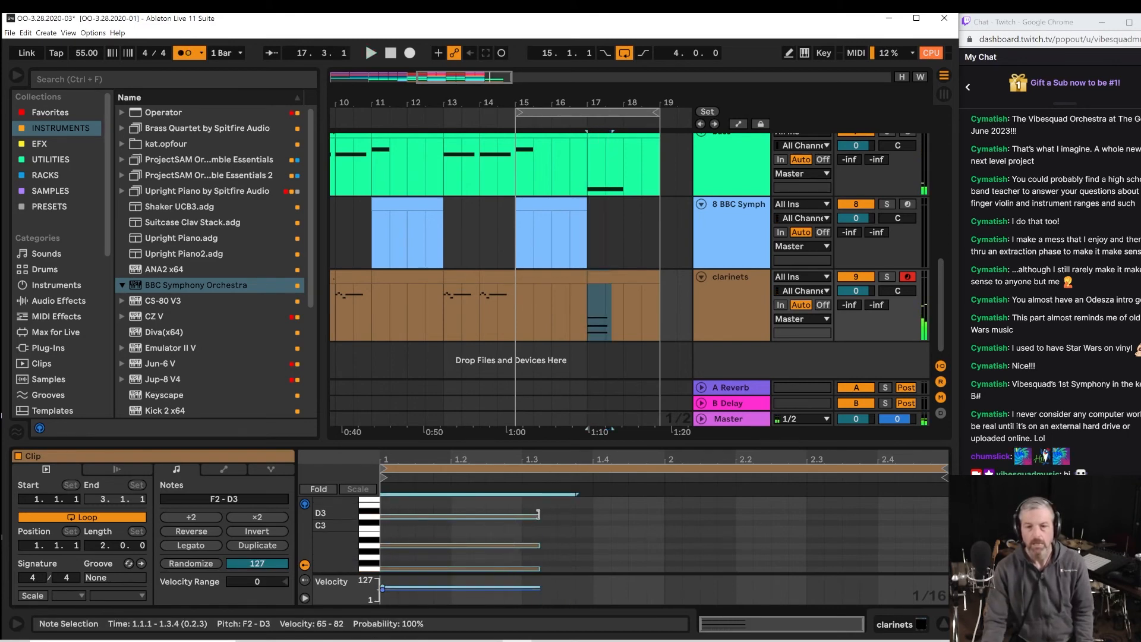
left_click_drag(538, 516, 664, 520)
key("space")
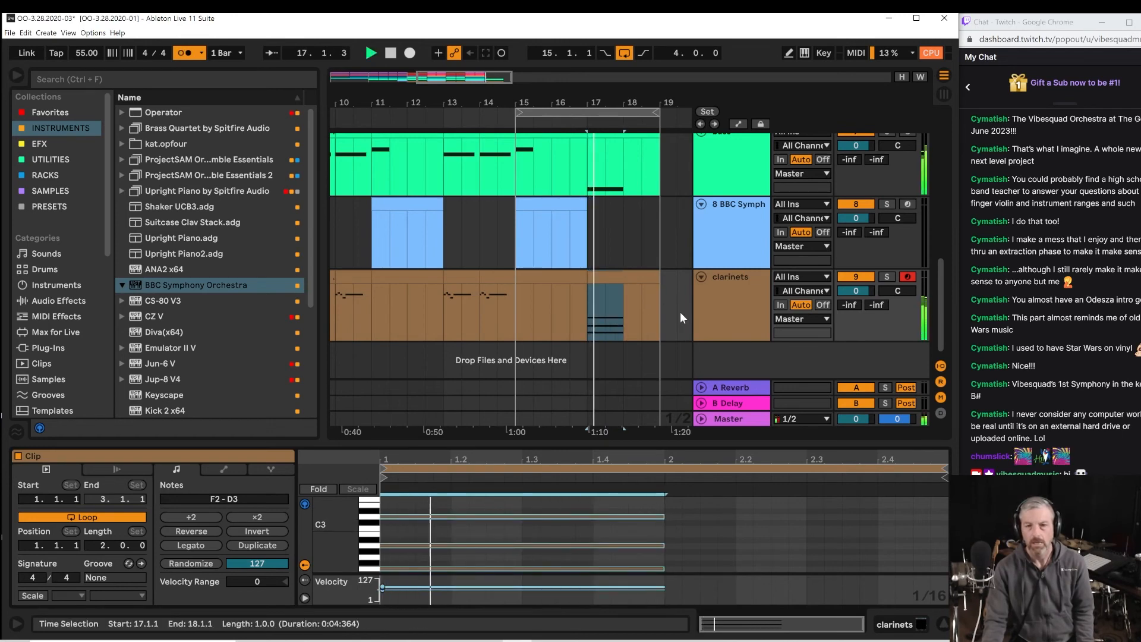
scroll(682, 308, "up", 5)
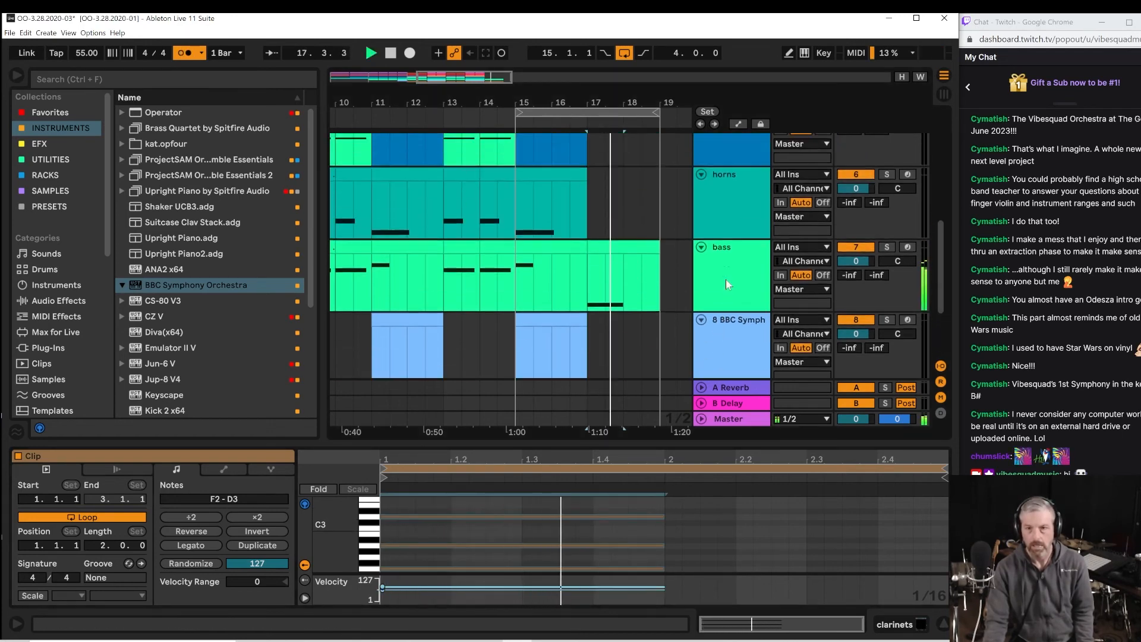
scroll(727, 283, "up", 1)
key("space")
Insert an empty two-bar MIDI clip at bar 17 on the horns track and arm the track during playback.
left_click(749, 347)
scroll(746, 341, "down", 1)
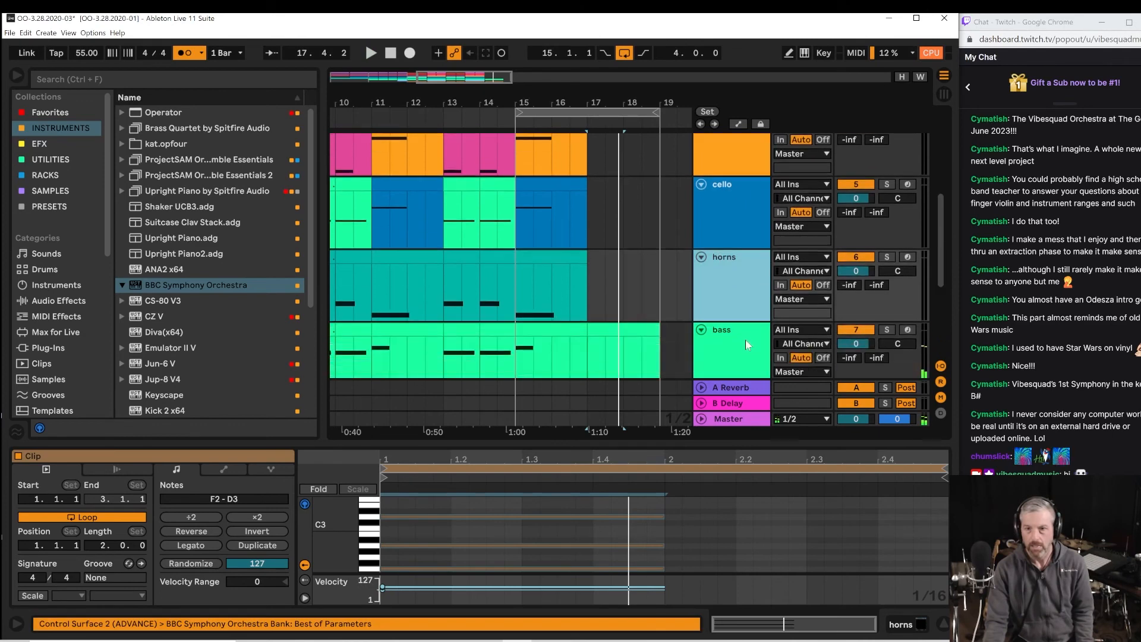
left_click_drag(590, 291, 658, 296)
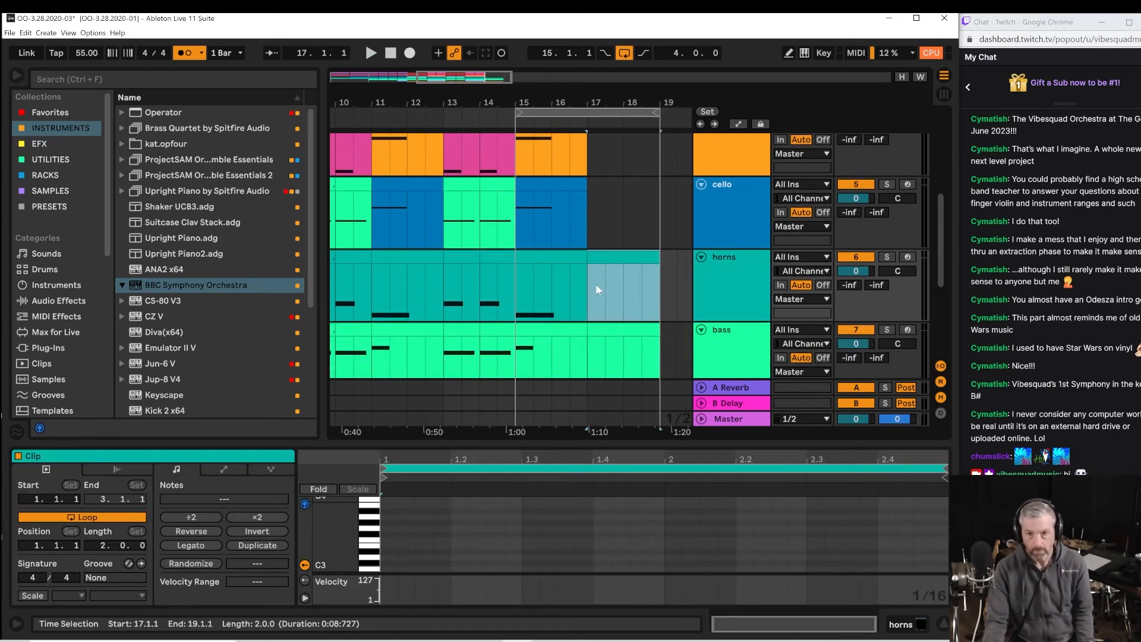
key("space")
left_click(907, 258)
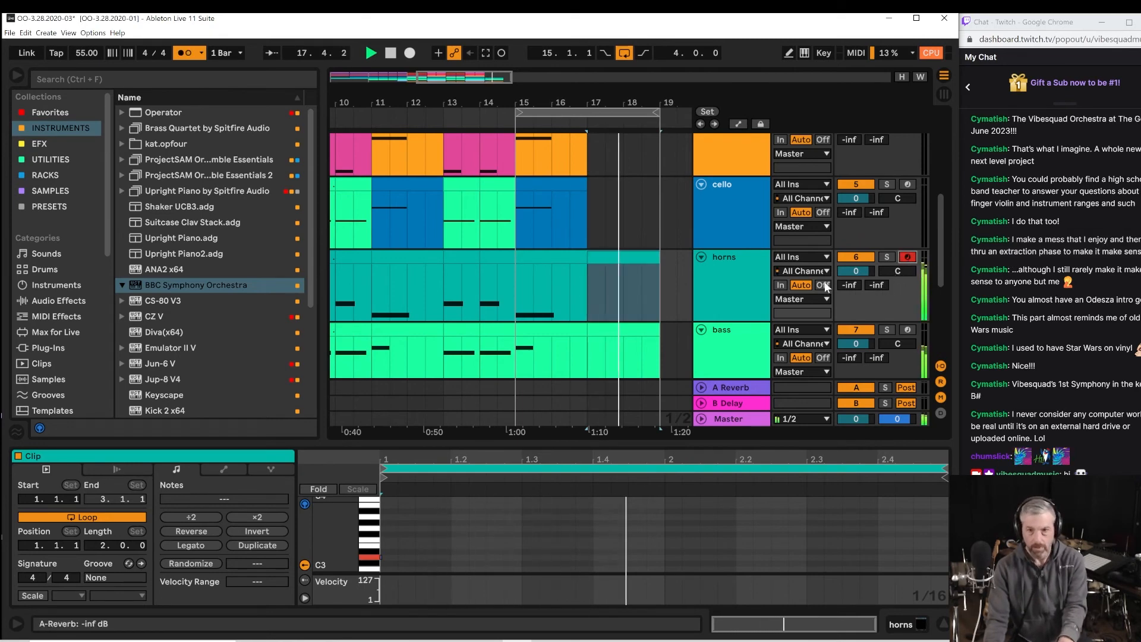
Capture the played horn chord spanning D2 to D3, move its notes to the start of the bar 17 clip, and play it.
left_click(485, 53)
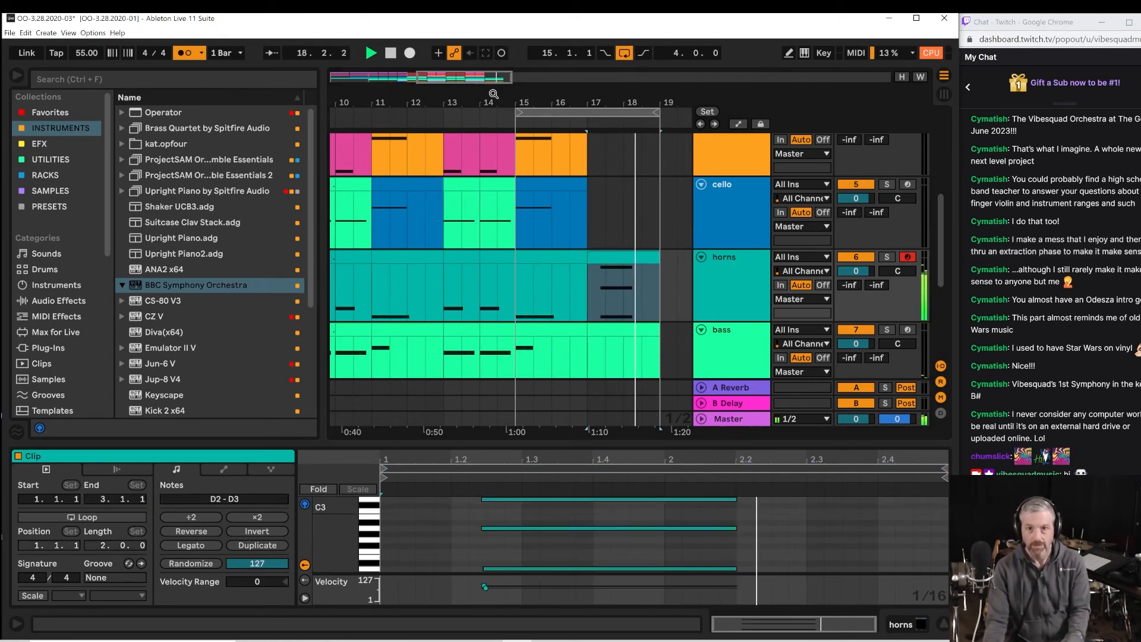
double_click(611, 257)
key("space")
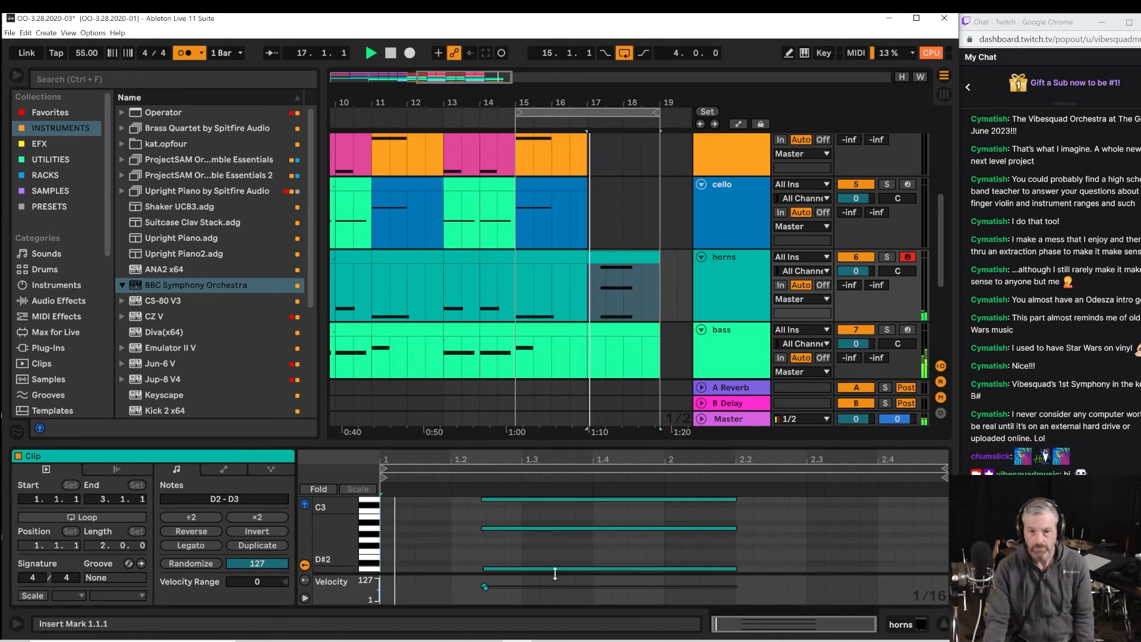
left_click_drag(757, 570, 524, 506)
key("space")
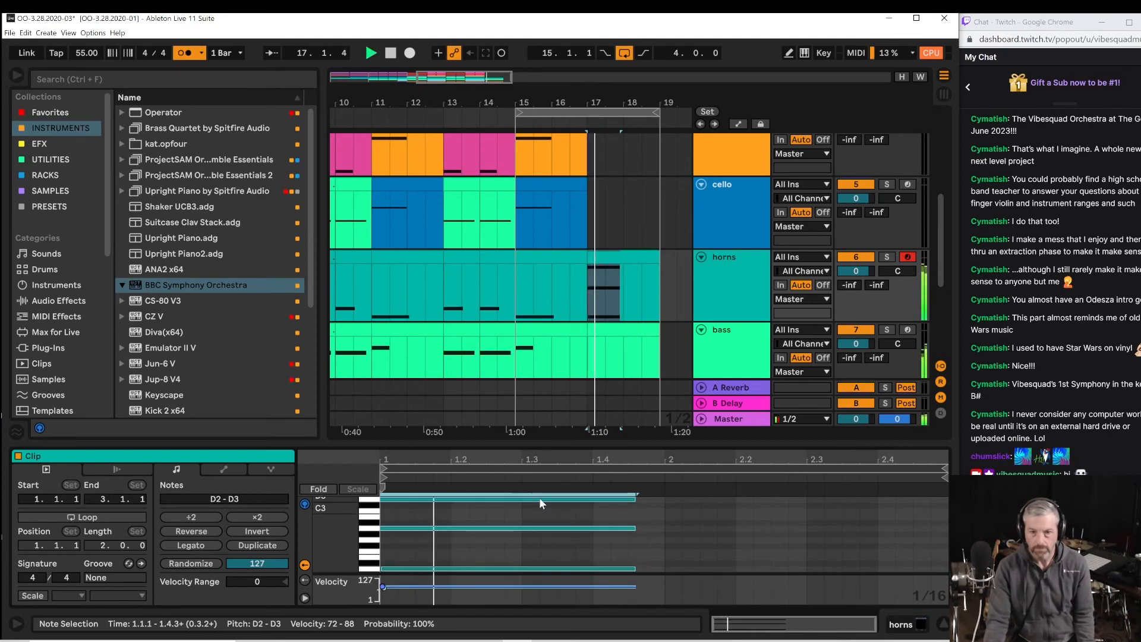
key("space")
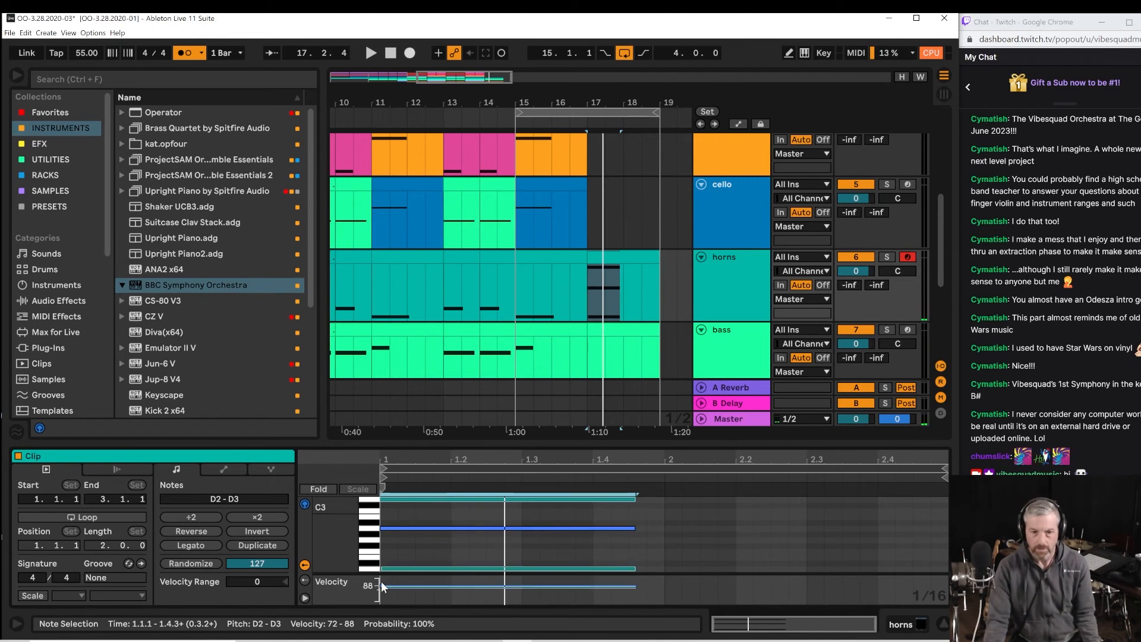
Lower the horn chord's velocities to between 40 and 50, reduce the A2 note to 35, and play it.
left_click_drag(386, 582, 386, 593)
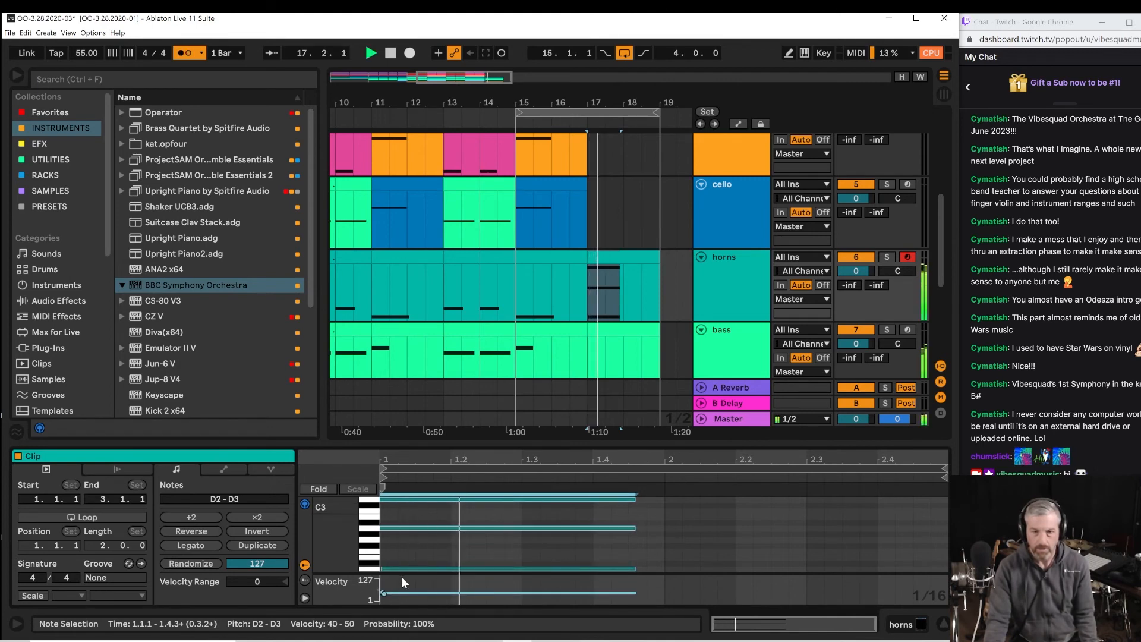
left_click(410, 591)
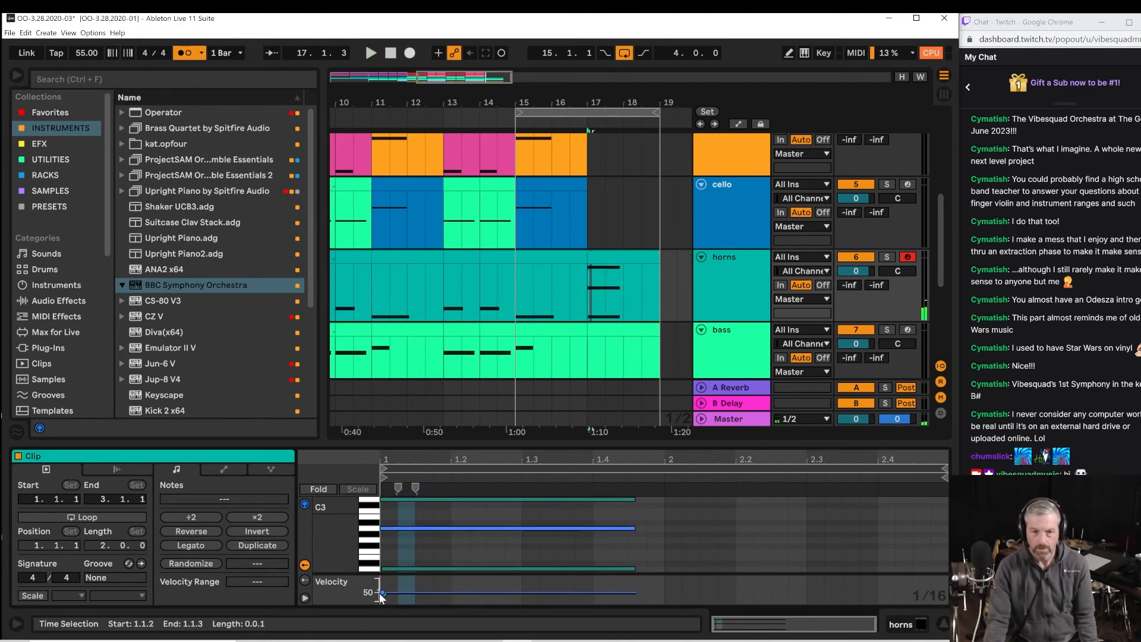
key("ctrl+a")
key("space")
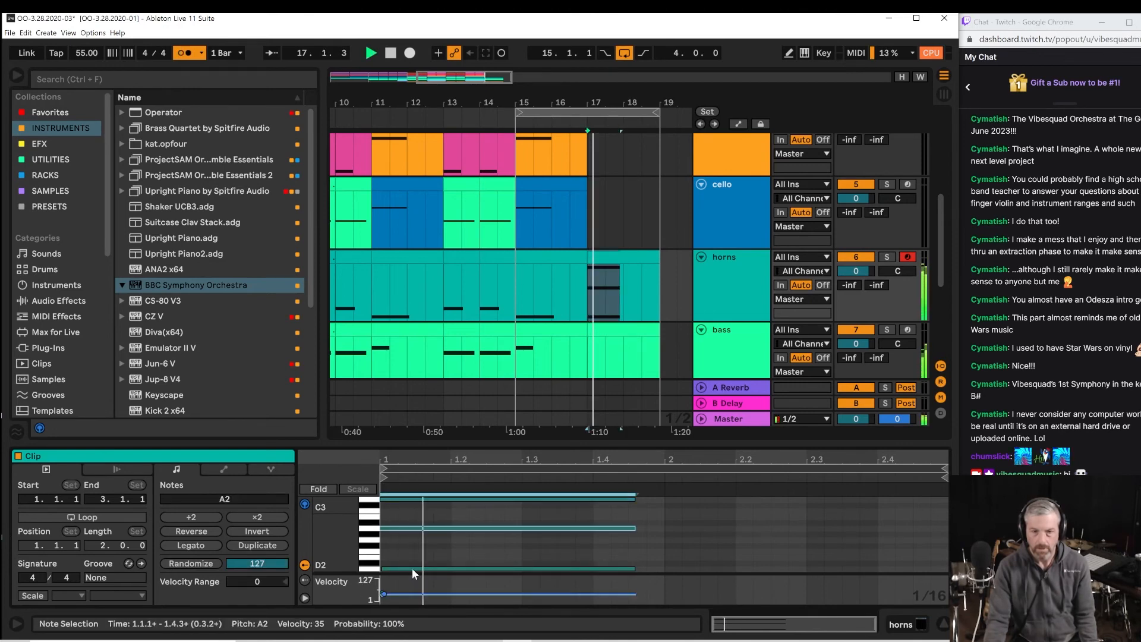
Arm the cello track, insert an empty two-bar MIDI clip at bar 17, and play from bar 15.
left_click(908, 184)
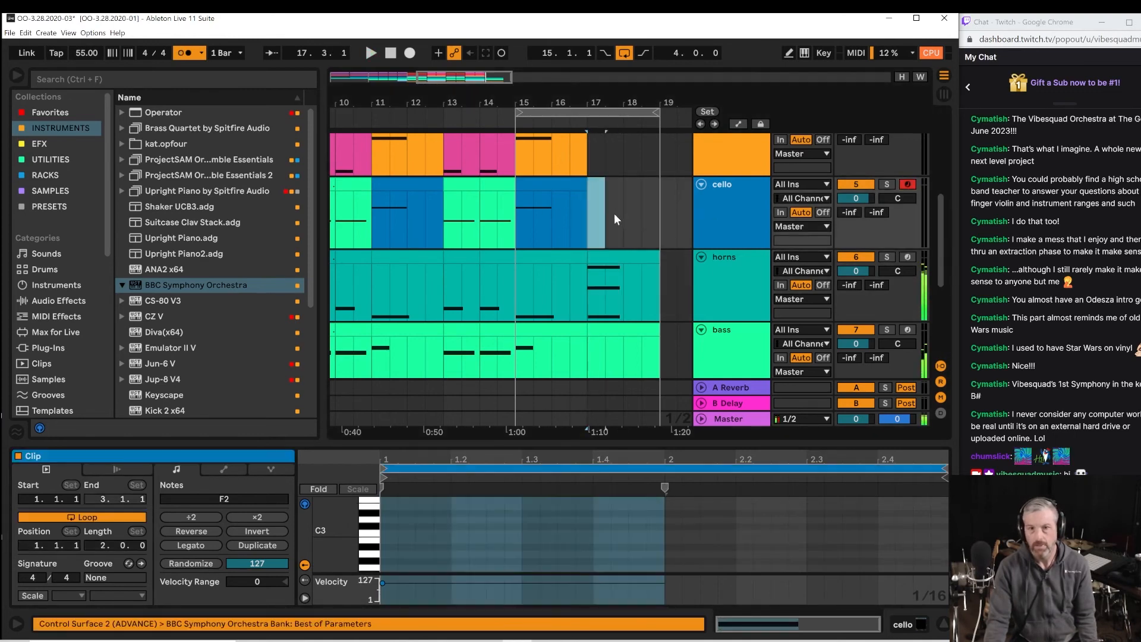
left_click(658, 218)
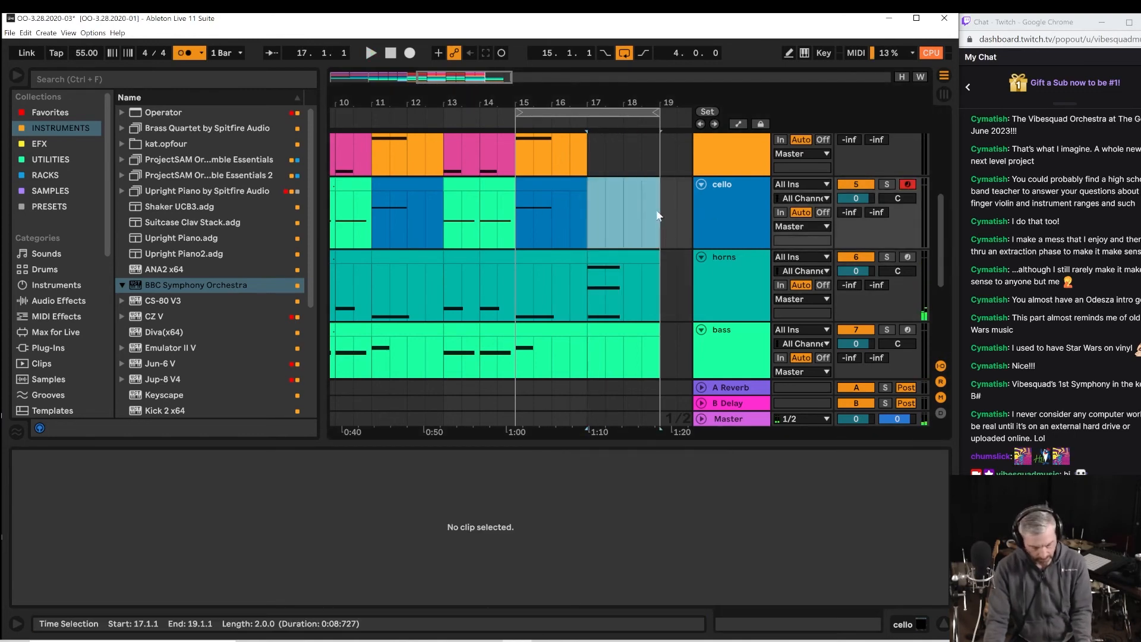
left_click(515, 219)
key("space")
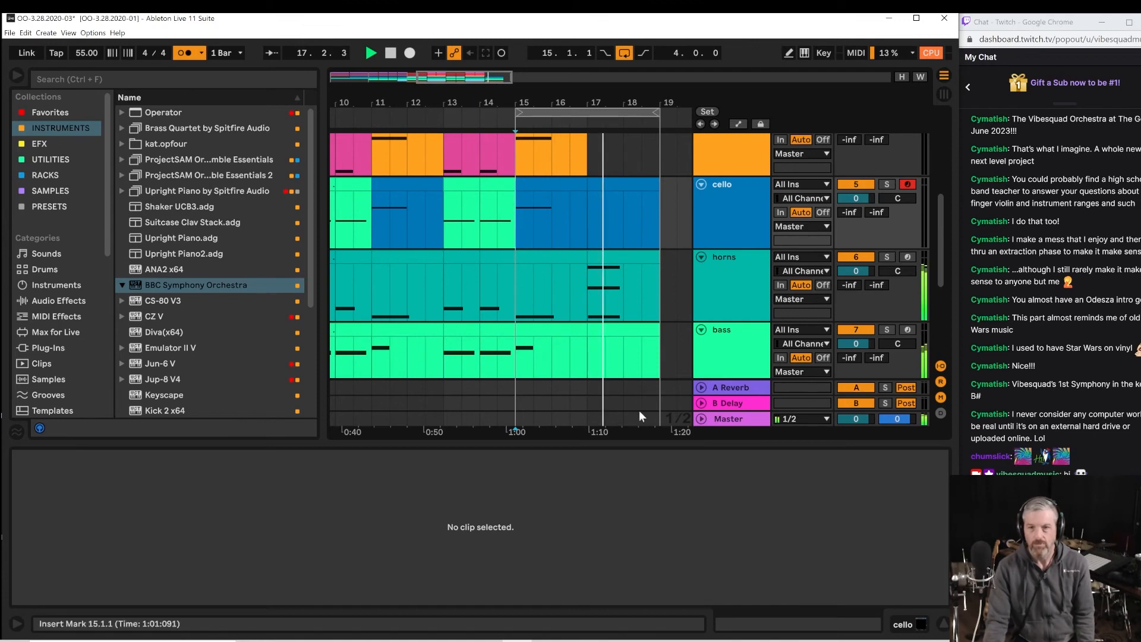
Play the section from bar 17 on the cello track to rehearse a part against the horns and bass.
left_click_drag(627, 95, 596, 78)
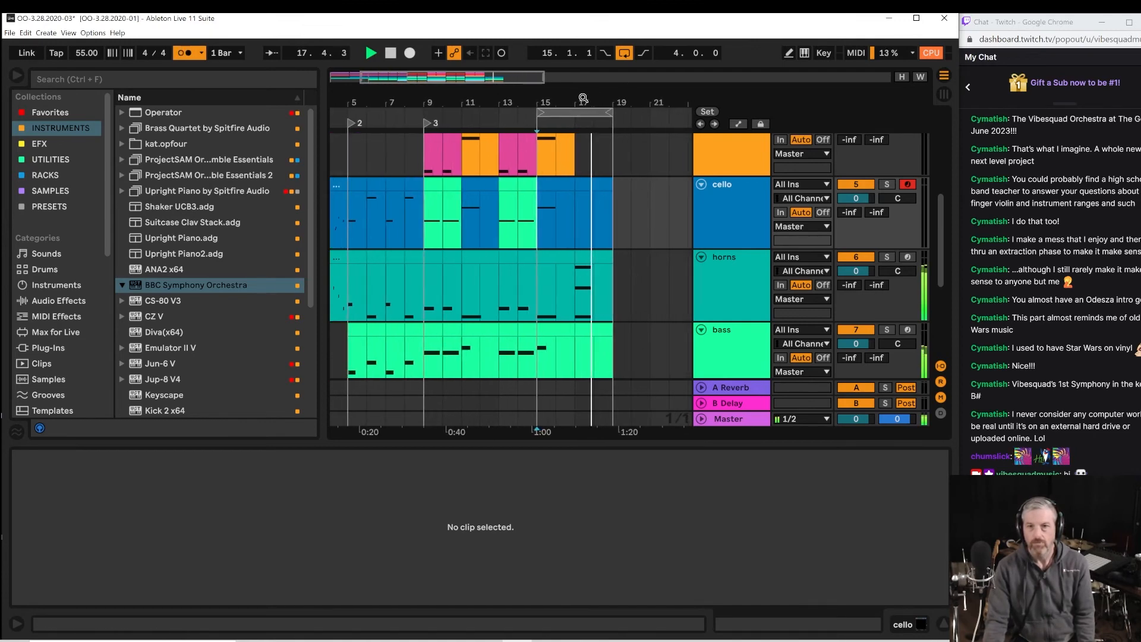
left_click(736, 242)
left_click(577, 223)
key("space")
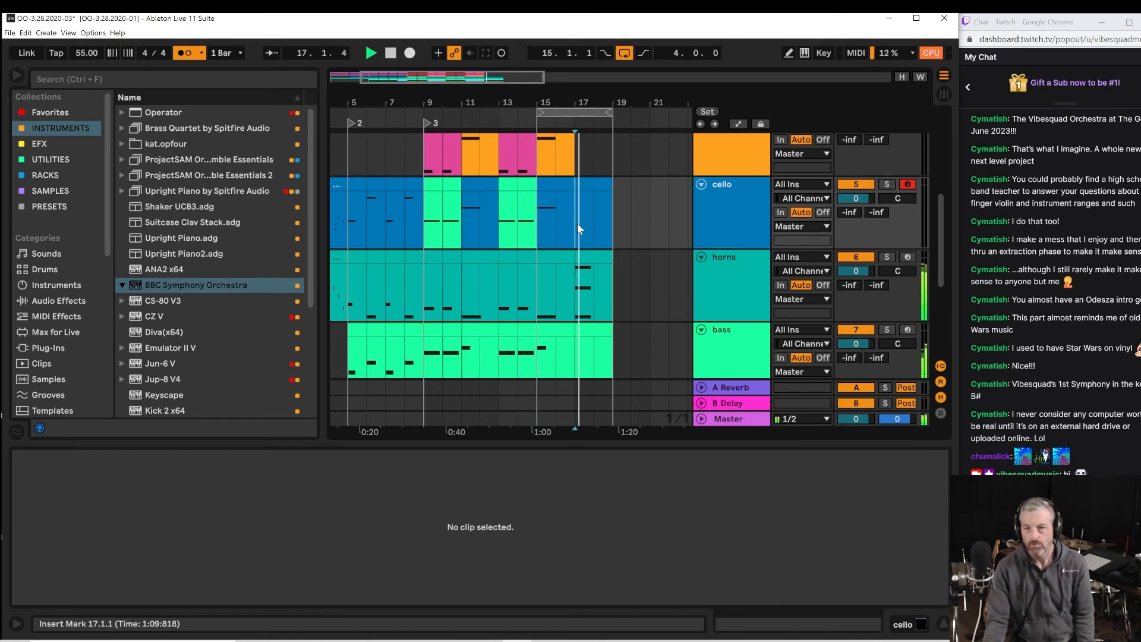
key("space")
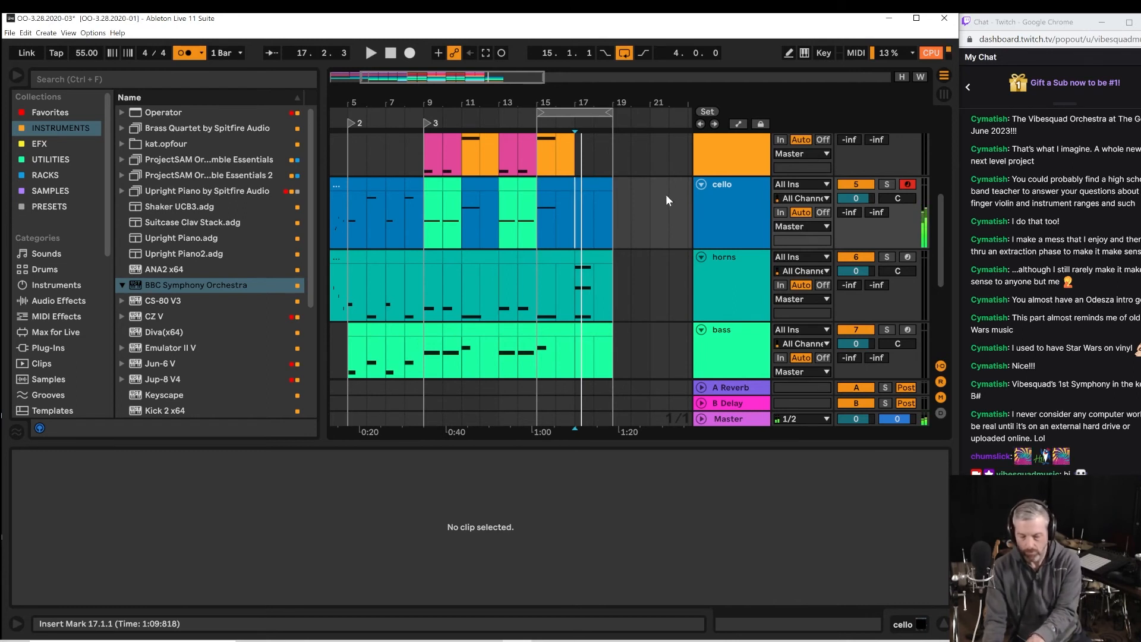
Capture the played D3 and F3 cello notes into the bar 17 clip and delete the extra short pair at its second bar.
key("space")
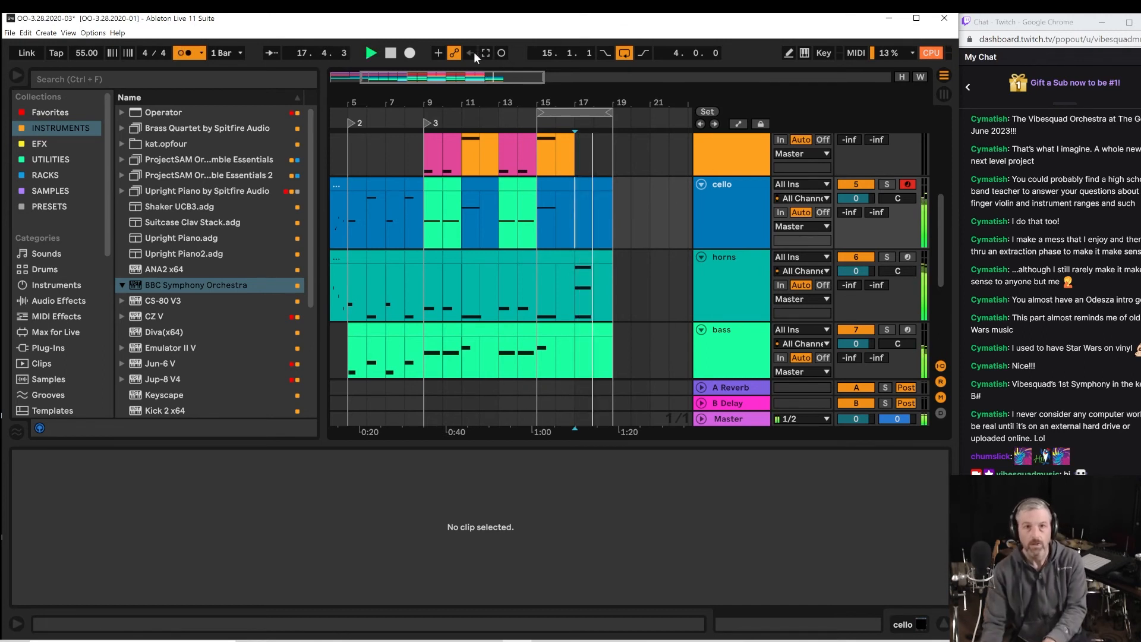
left_click(601, 205)
left_click_drag(735, 569, 673, 491)
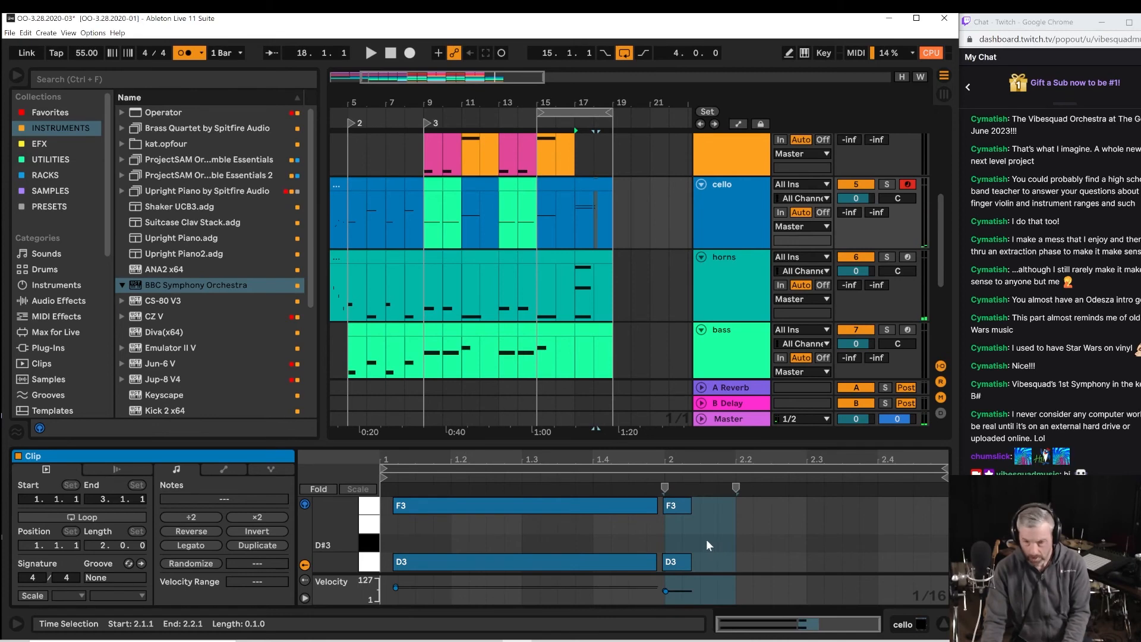
left_click_drag(708, 559, 662, 484)
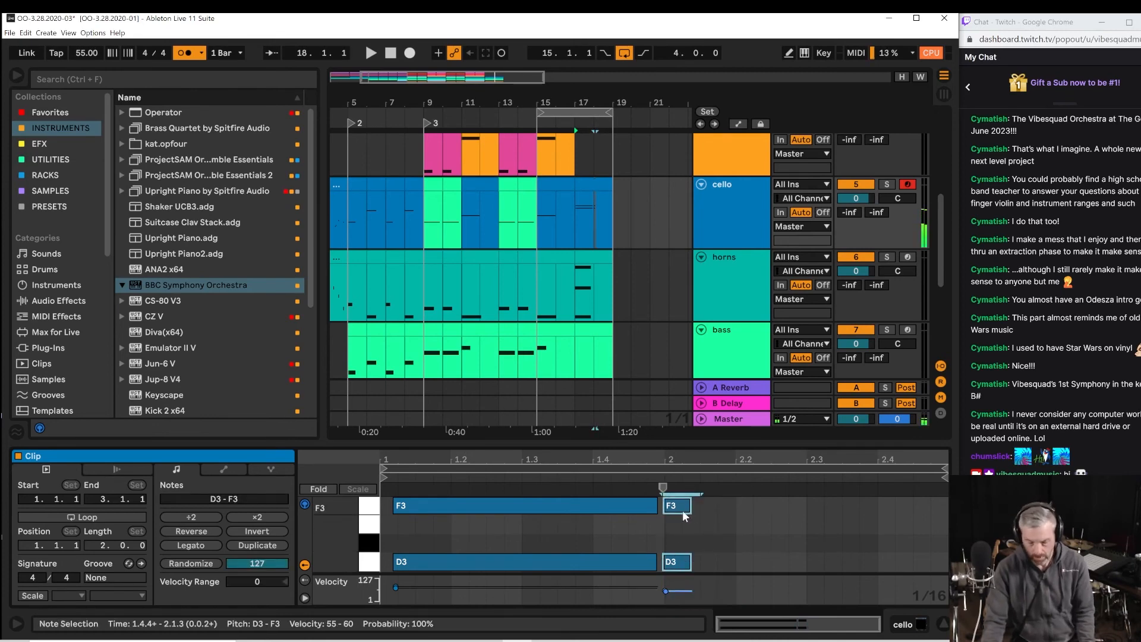
key("Delete")
Move the remaining D3 and F3 cello notes to the start of the bar 17 clip and play it.
key("space")
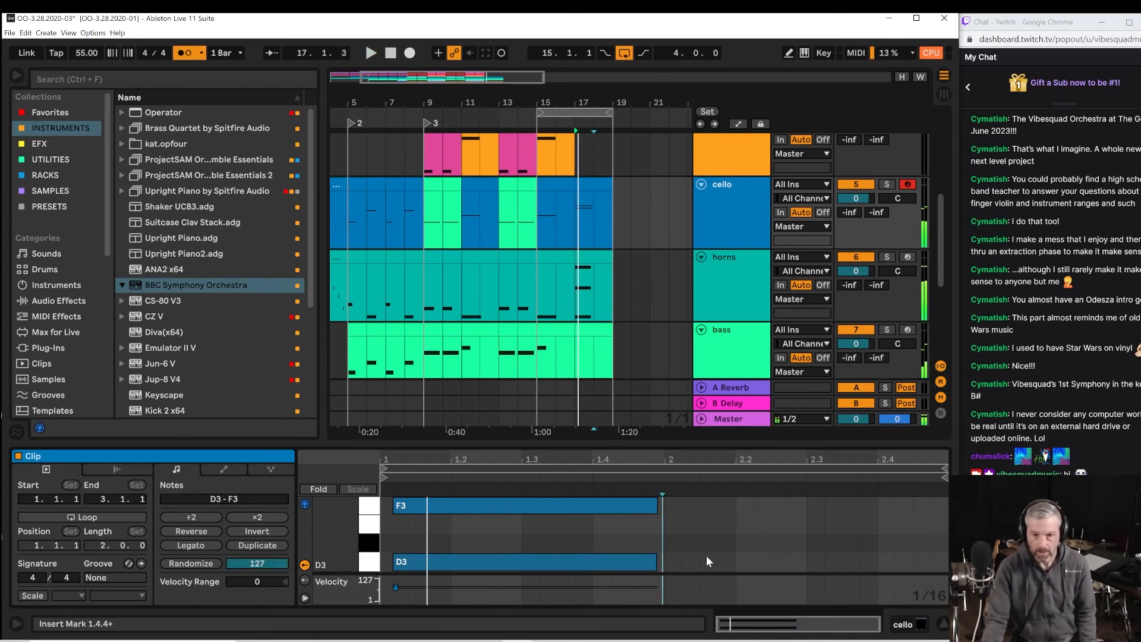
key("space")
left_click_drag(583, 500, 575, 501)
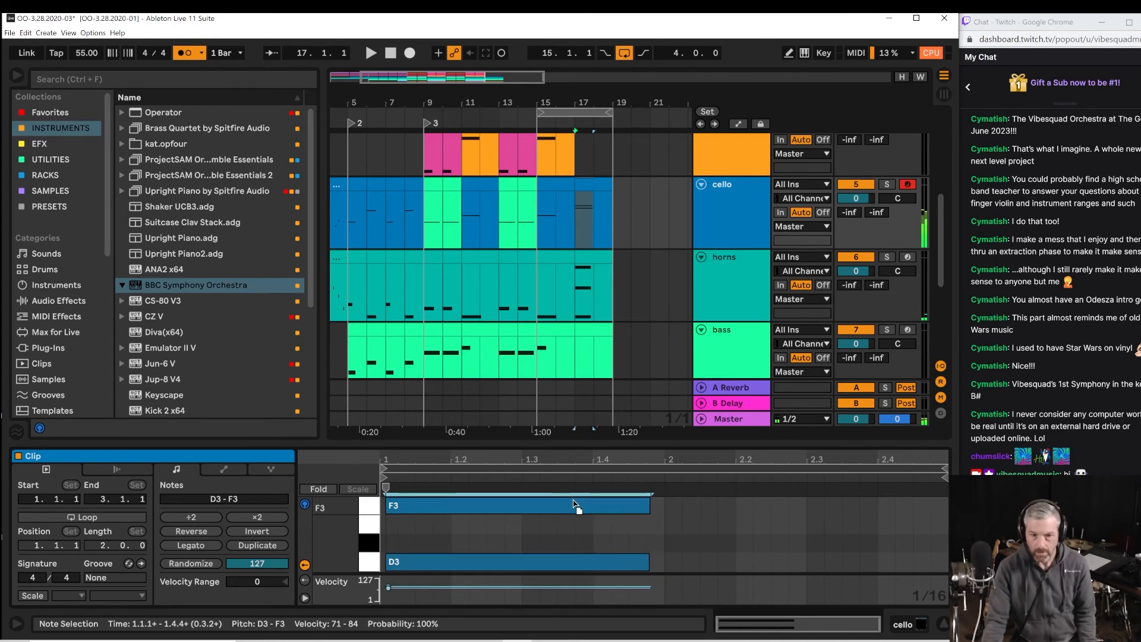
key("space")
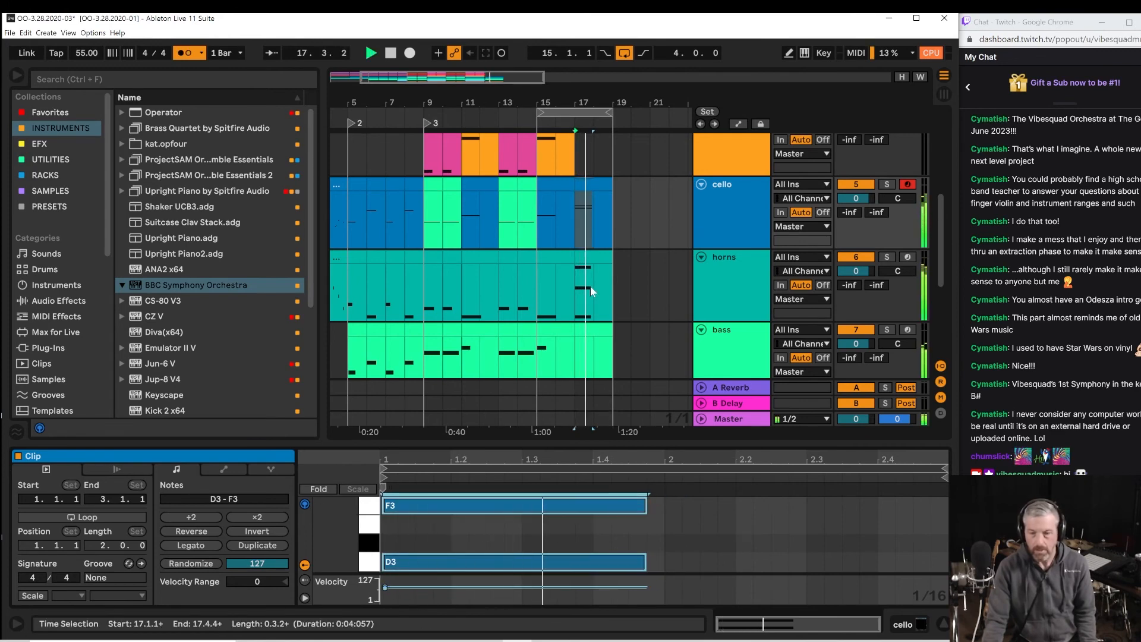
Arm the violins 1 track for playing a new part from bar 17.
left_click_drag(607, 100, 609, 159)
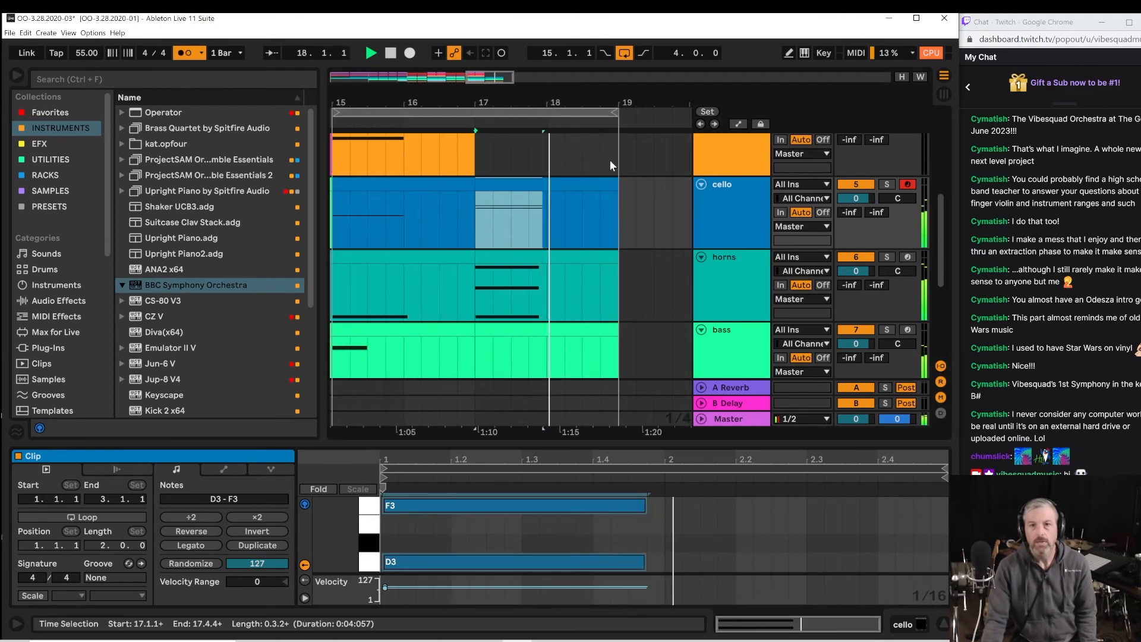
scroll(653, 246, "up", 2)
scroll(664, 231, "up", 3)
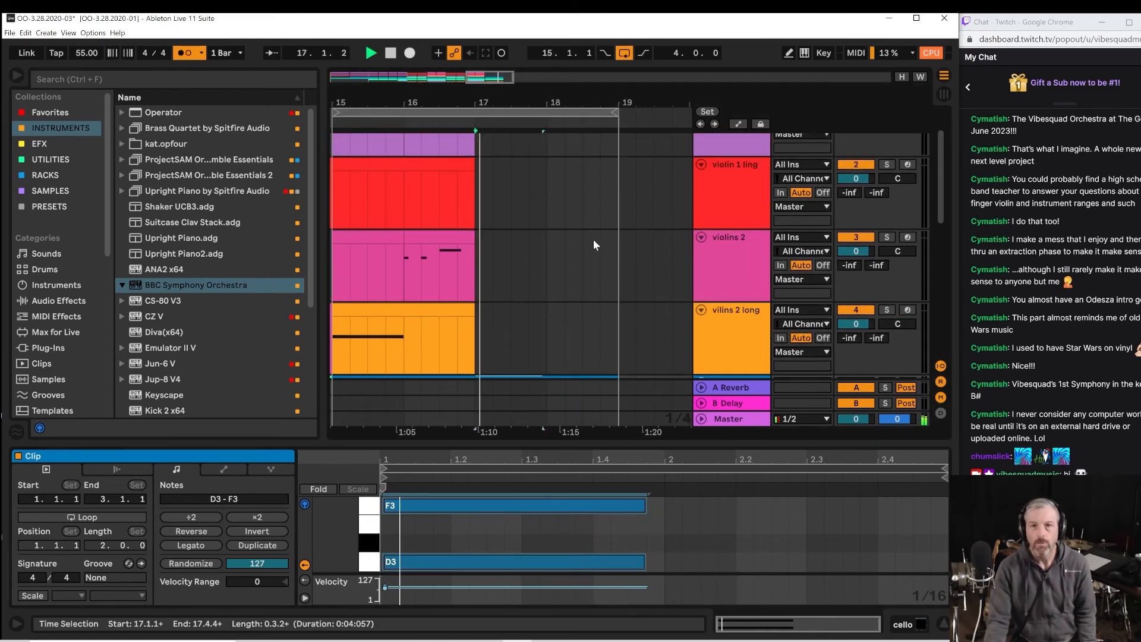
scroll(594, 239, "up", 2)
left_click(724, 166)
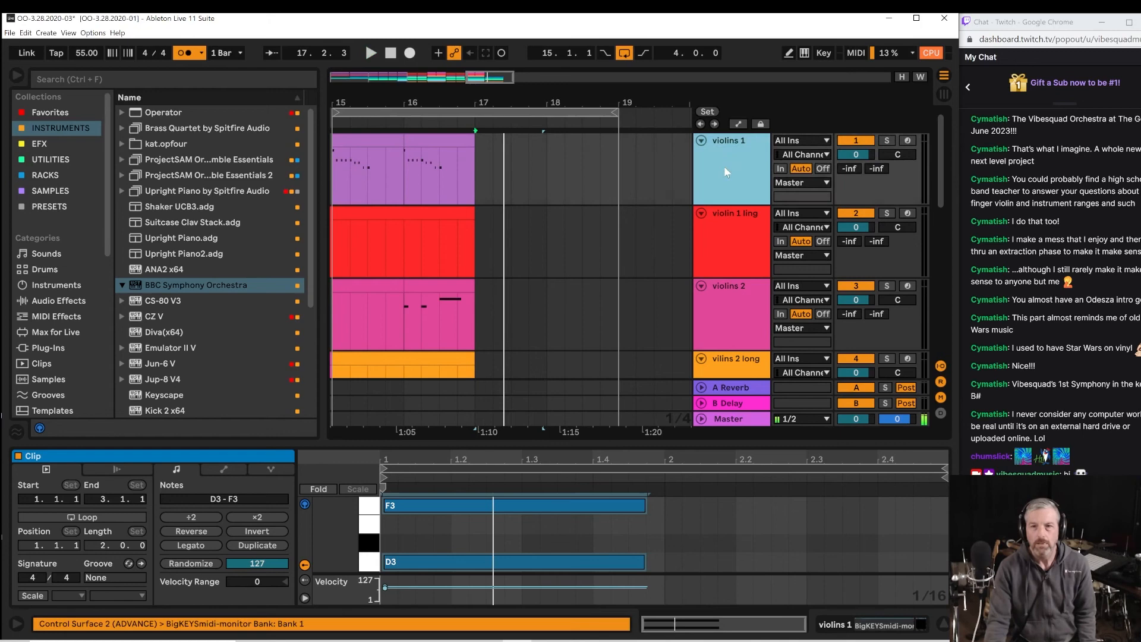
left_click(908, 141)
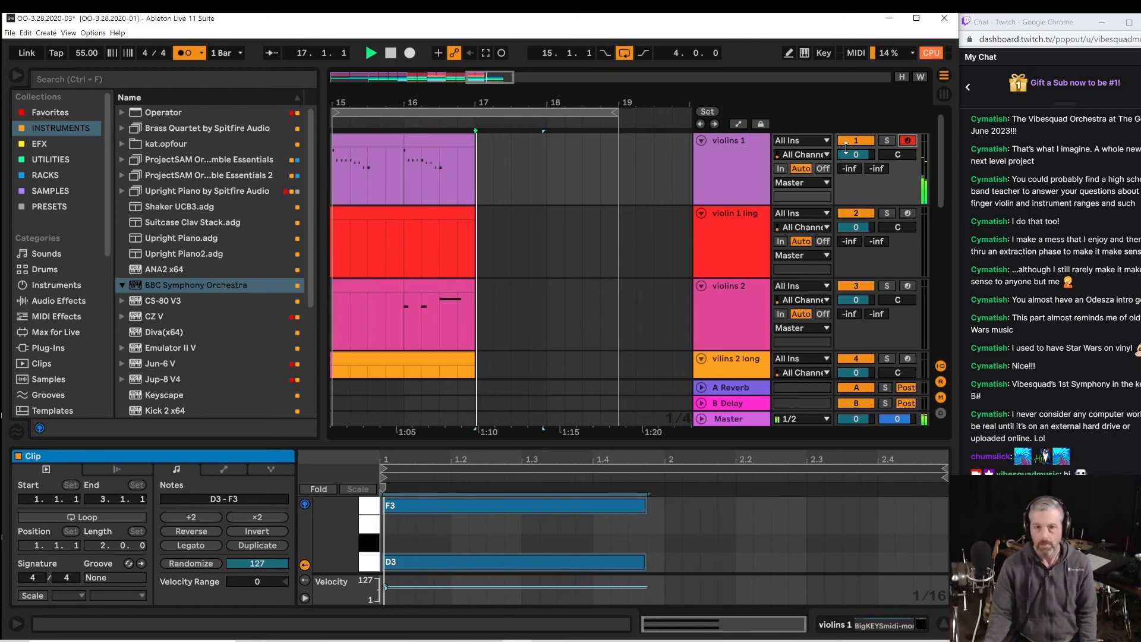
Rehearse a violins 1 part from bar 16, capture it as a two-bar clip at bar 17, and play the clip.
left_click(404, 181)
key("space")
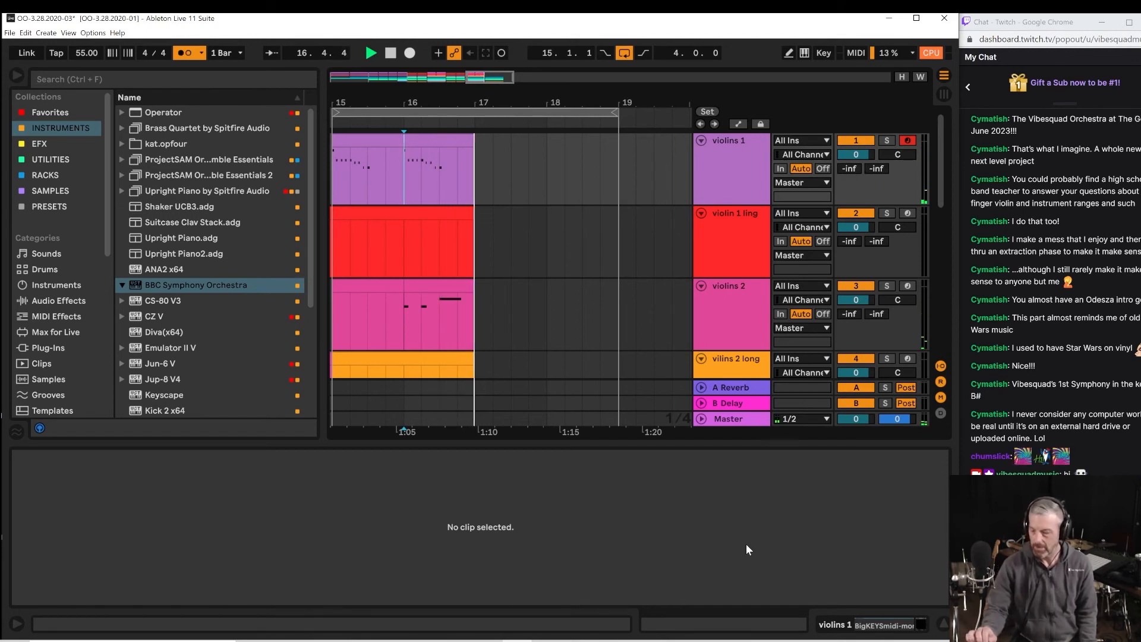
key("space")
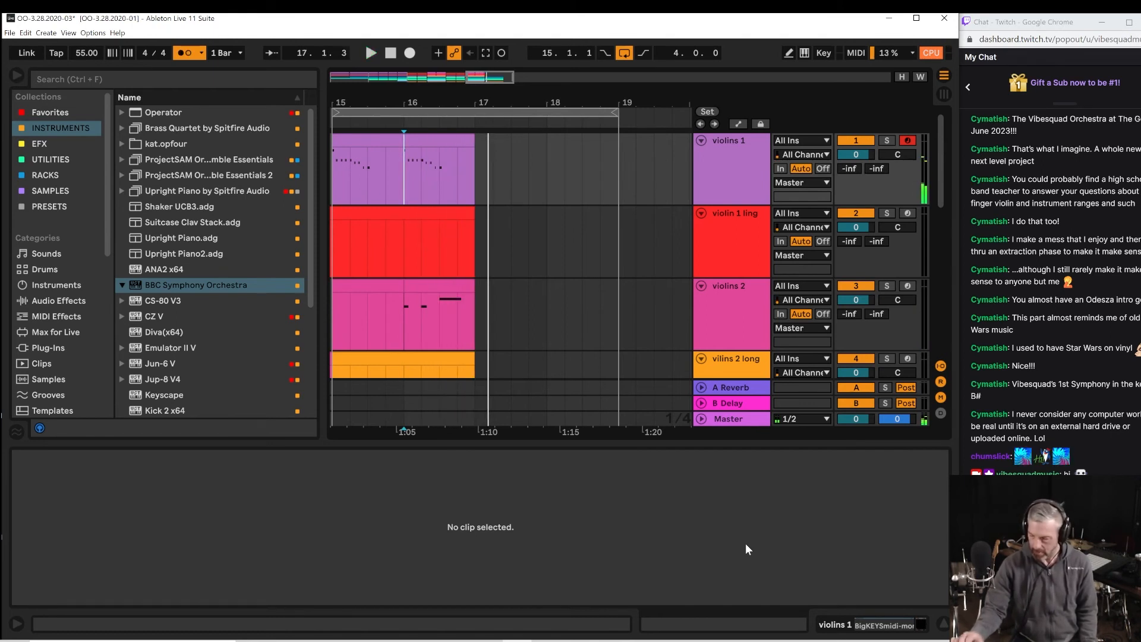
key("space")
key("space")
key("space")
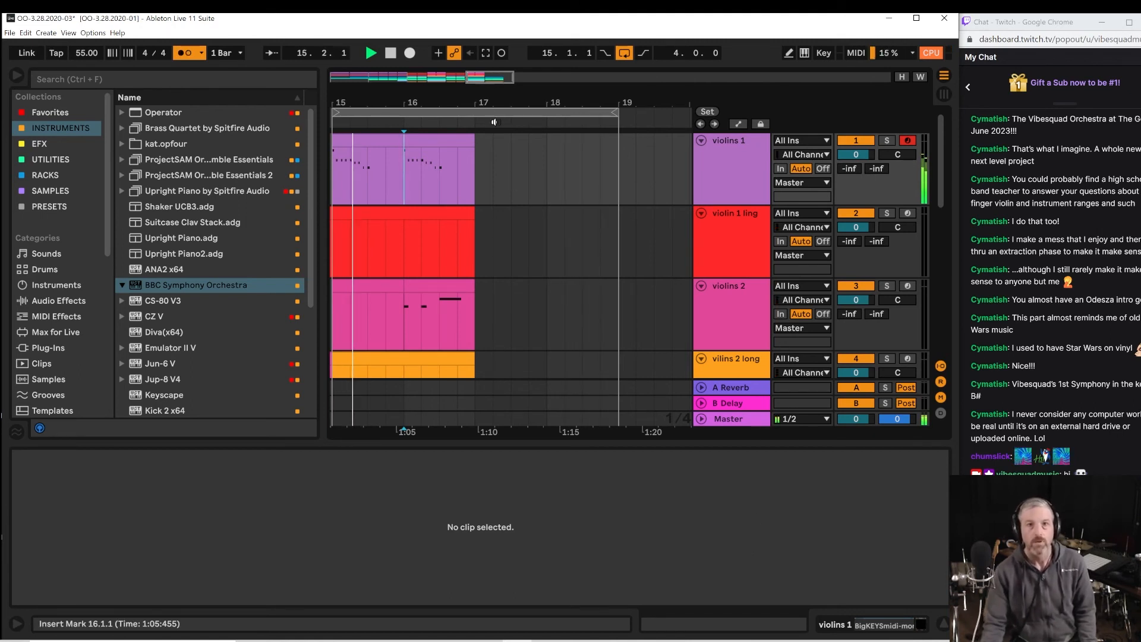
left_click(483, 53)
left_click(473, 174)
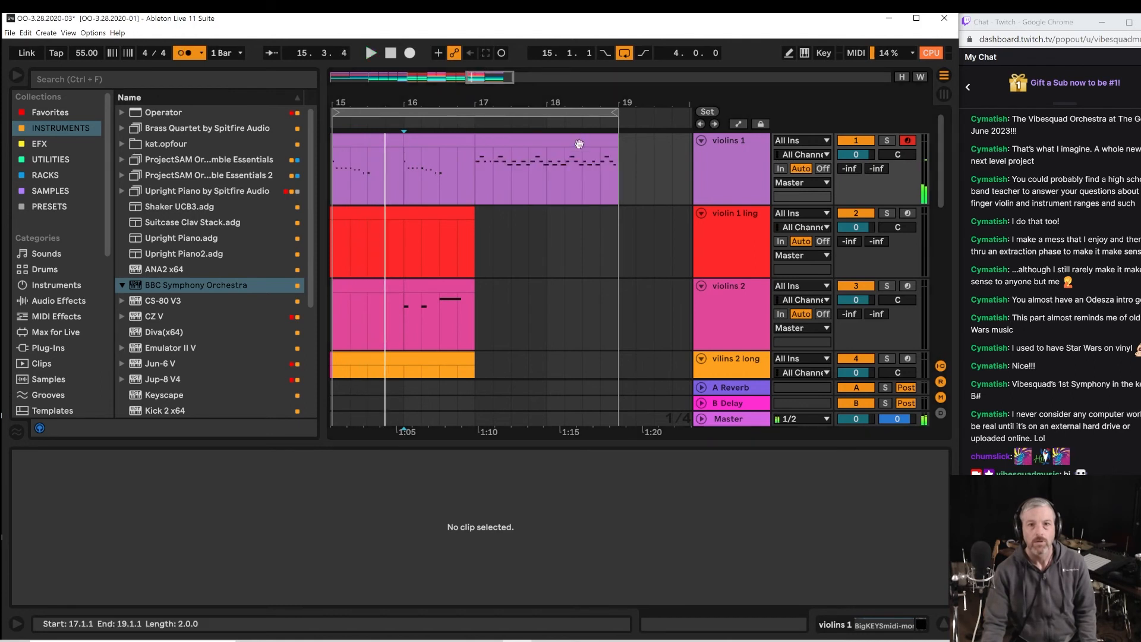
left_click(522, 149)
key("space")
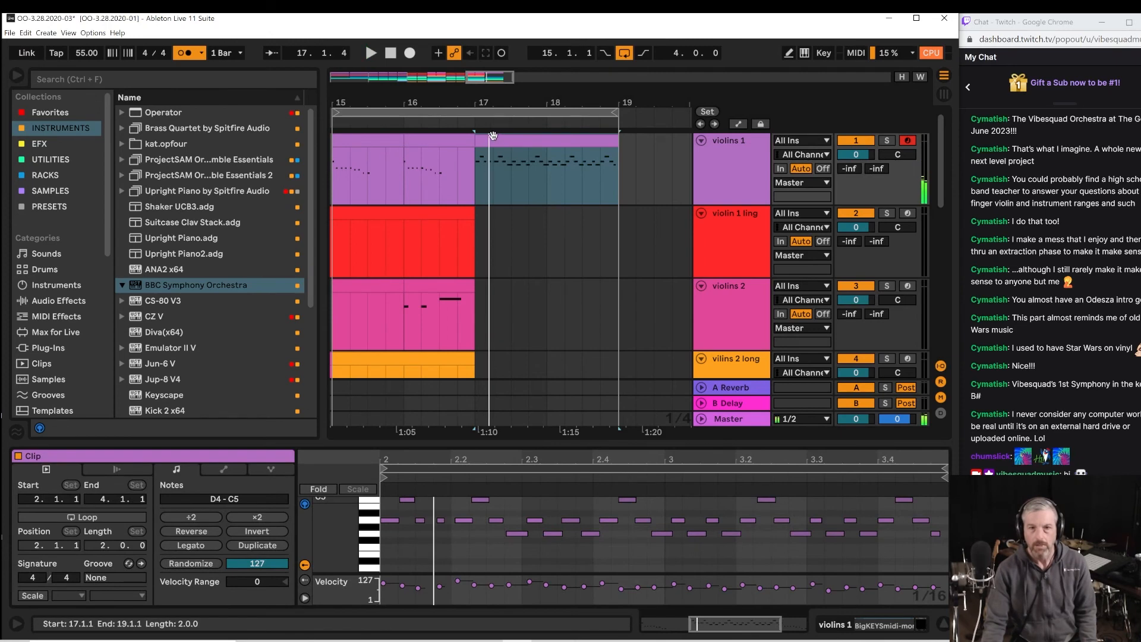
Keep only the second bar of the captured violins 1 clip, place it at bar 17, and play it.
mouse_move(483, 145)
left_mouse_down()
mouse_move(545, 145)
mouse_move(491, 149)
left_mouse_up()
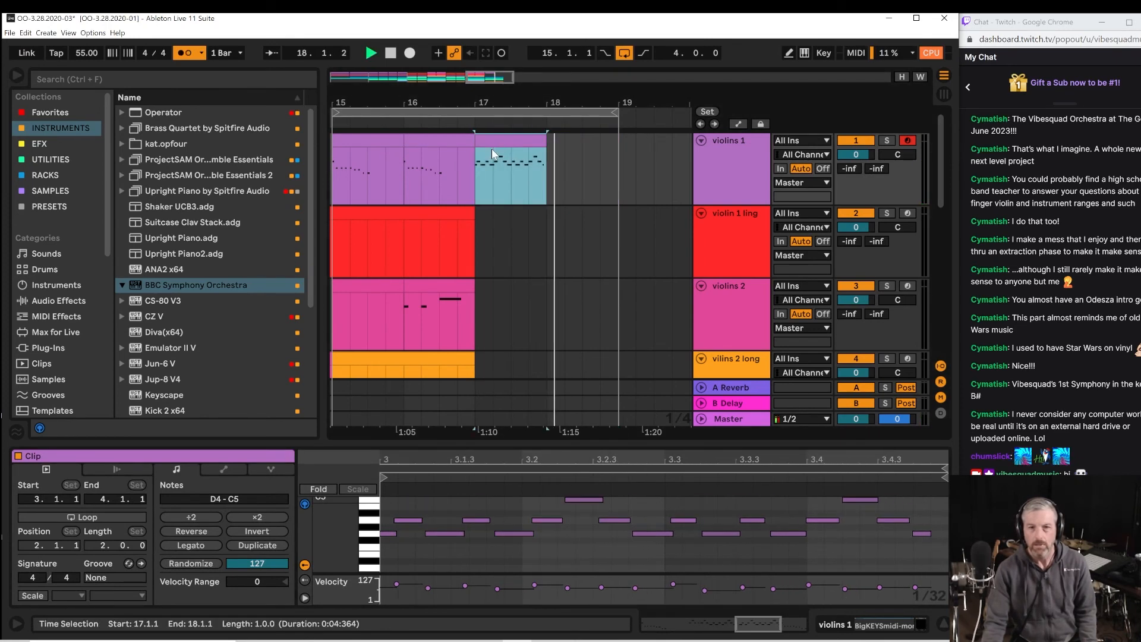
left_click(472, 173)
key("space")
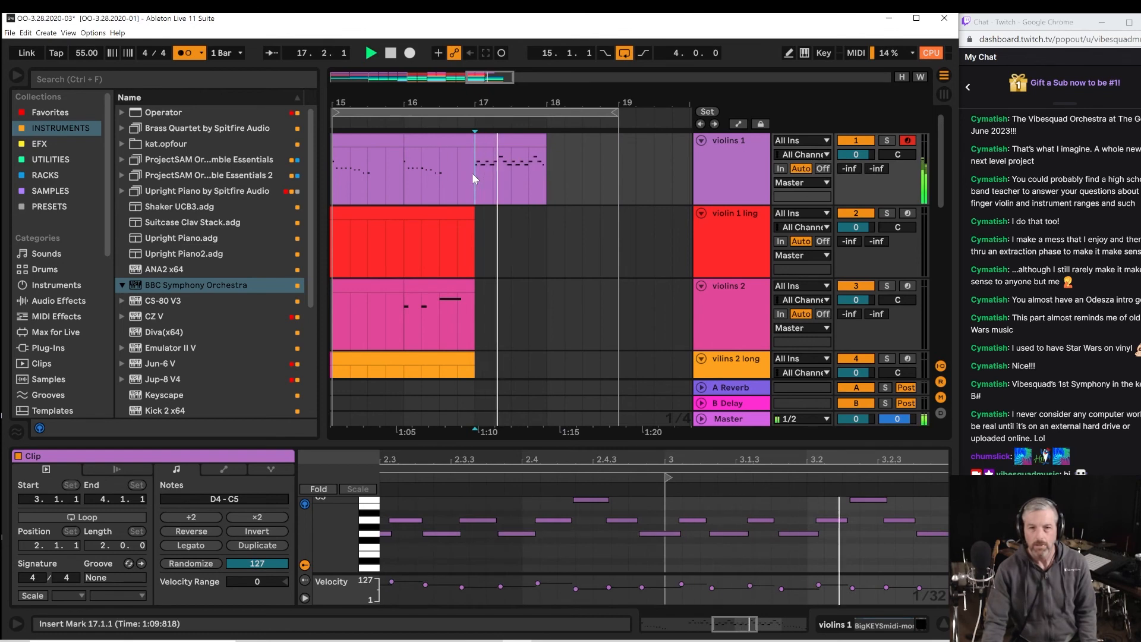
Quantize all the notes in the one-bar violins 1 clip at bar 17 and play it.
left_click(511, 144)
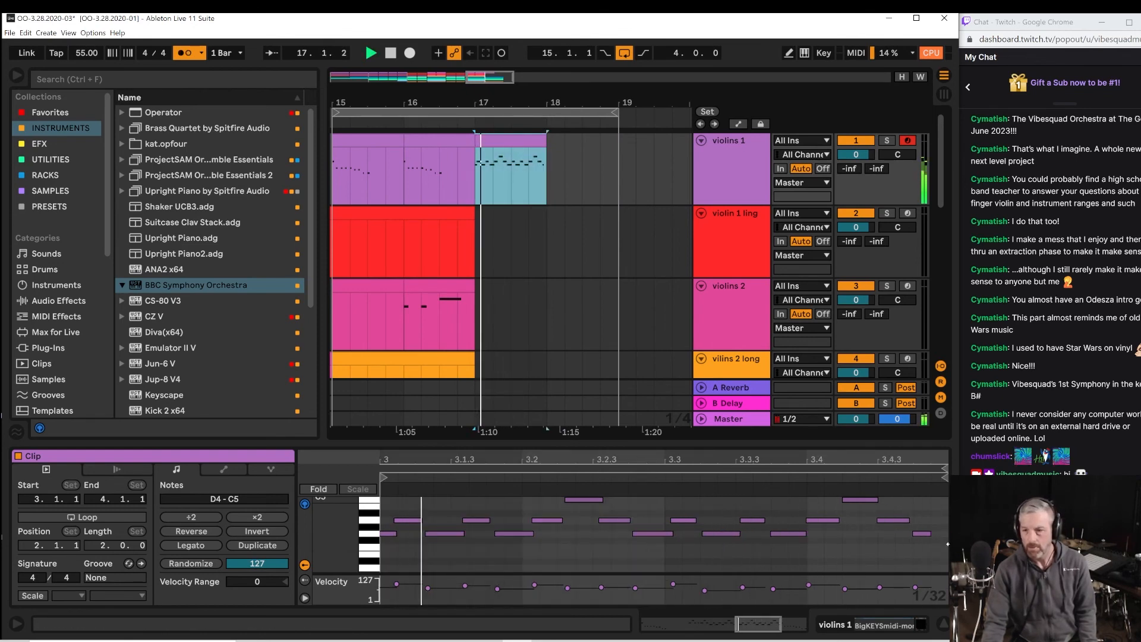
left_click_drag(936, 550, 284, 455)
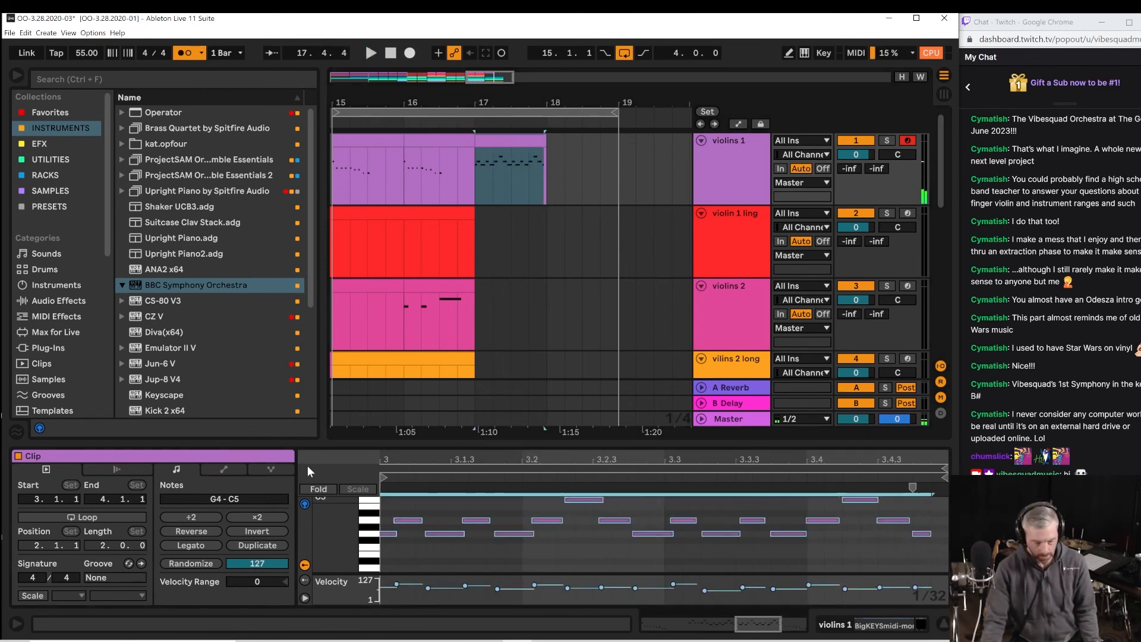
key("ctrl+u")
key("space")
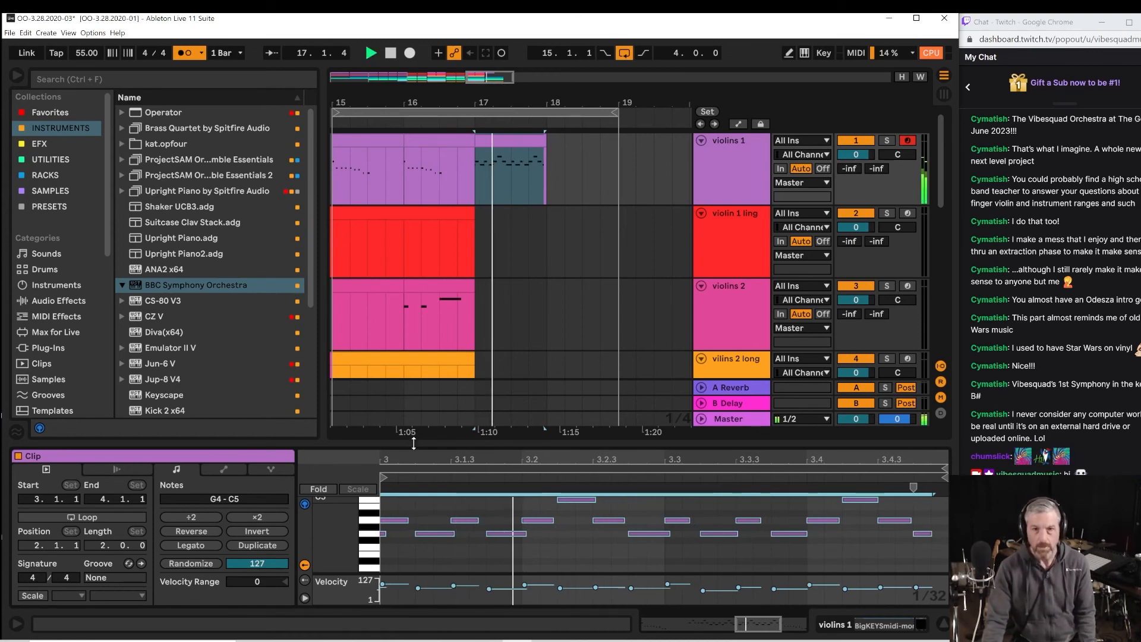
Duplicate the quantized violins 1 clip to bar 18 and play the copy.
left_click(537, 141)
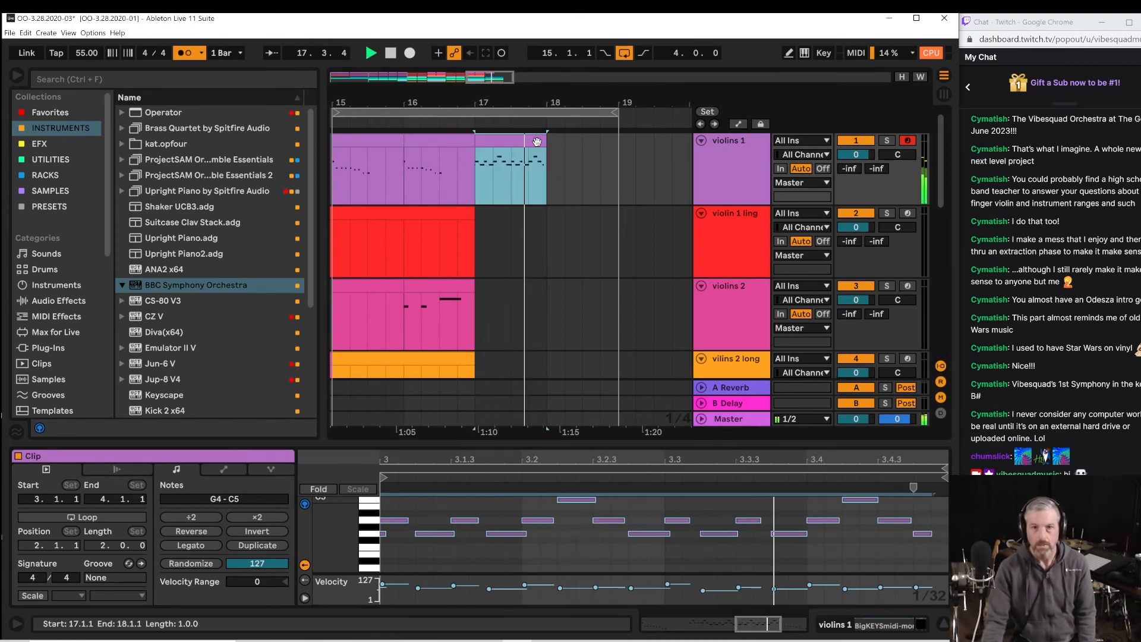
key("space")
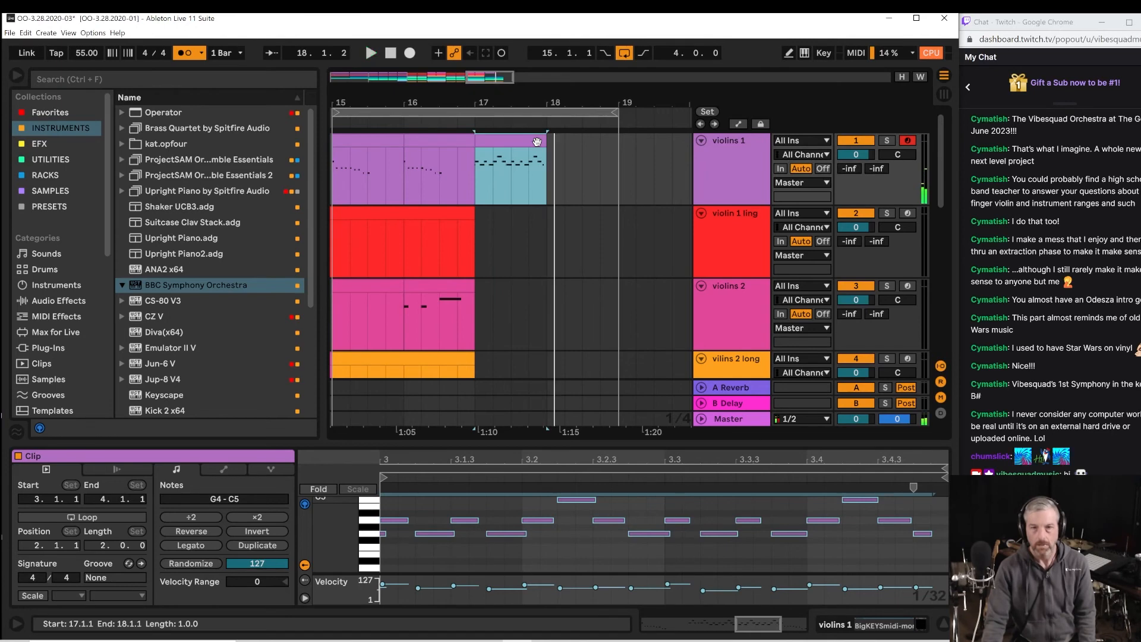
key("ctrl+d")
key("space")
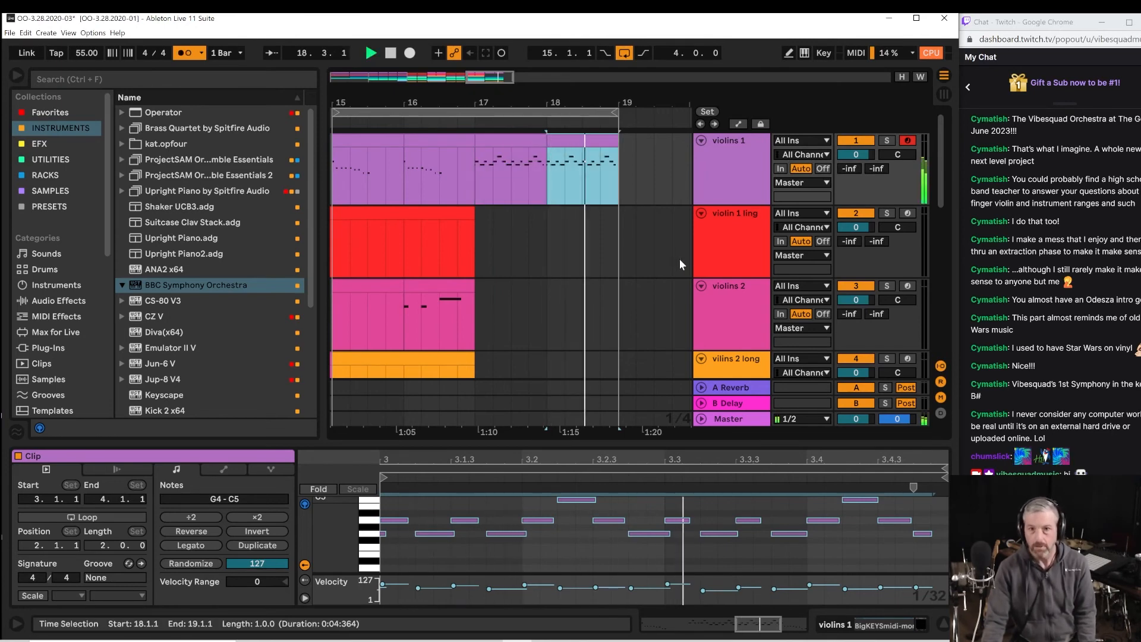
Insert an empty two-bar MIDI clip at bar 17 on the violins 2 track and arm the track.
left_click(474, 325)
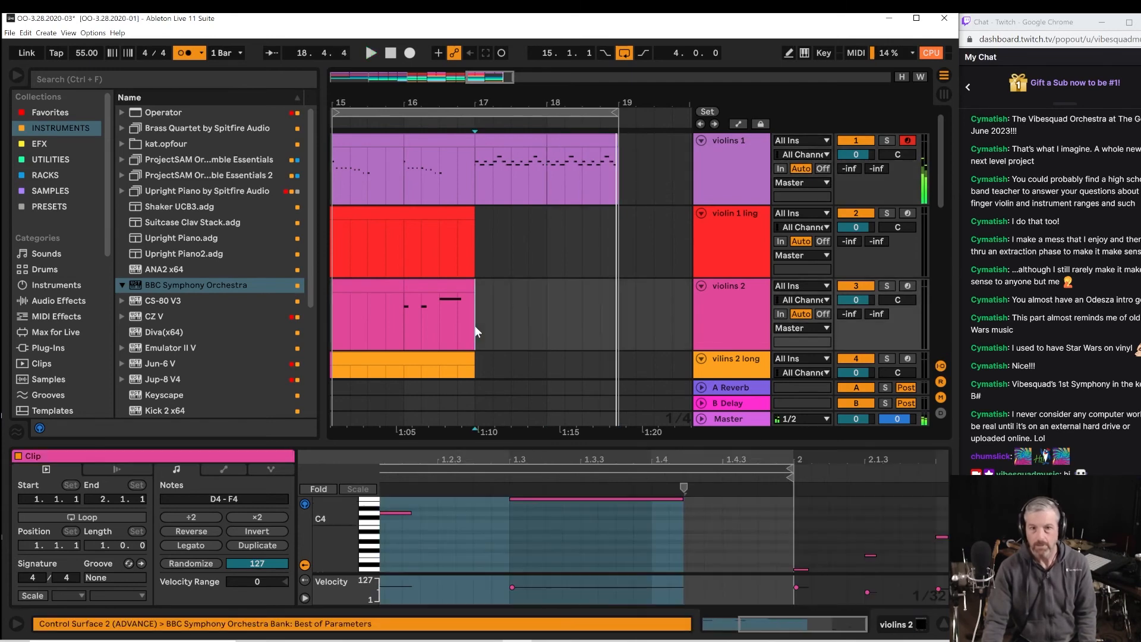
left_click_drag(475, 326, 614, 324)
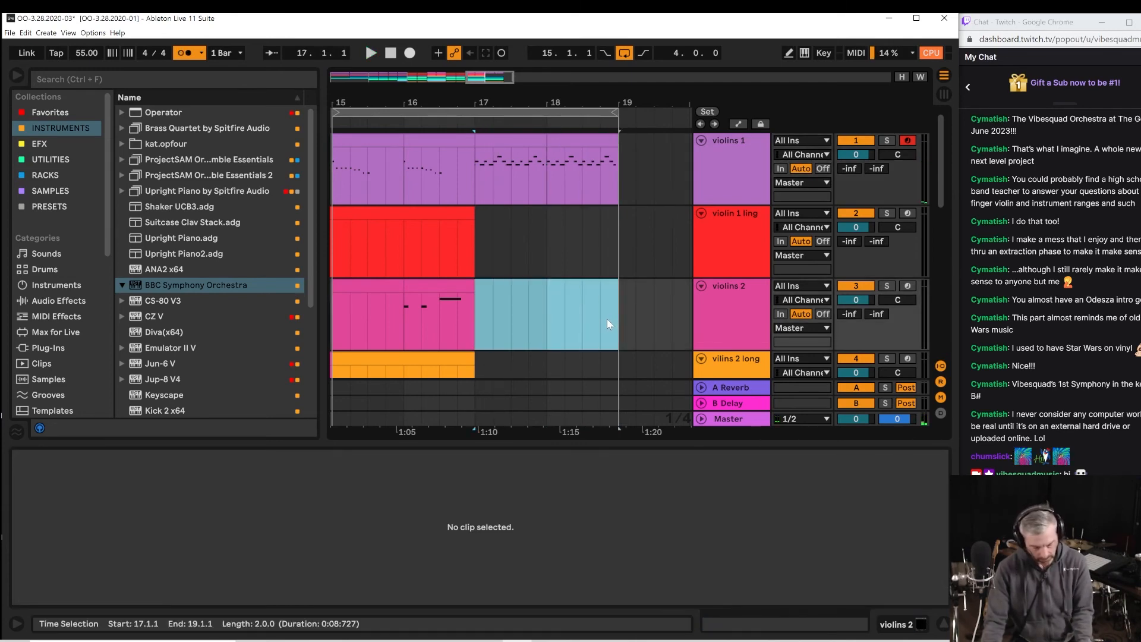
key("ctrl+shift+m")
key("space")
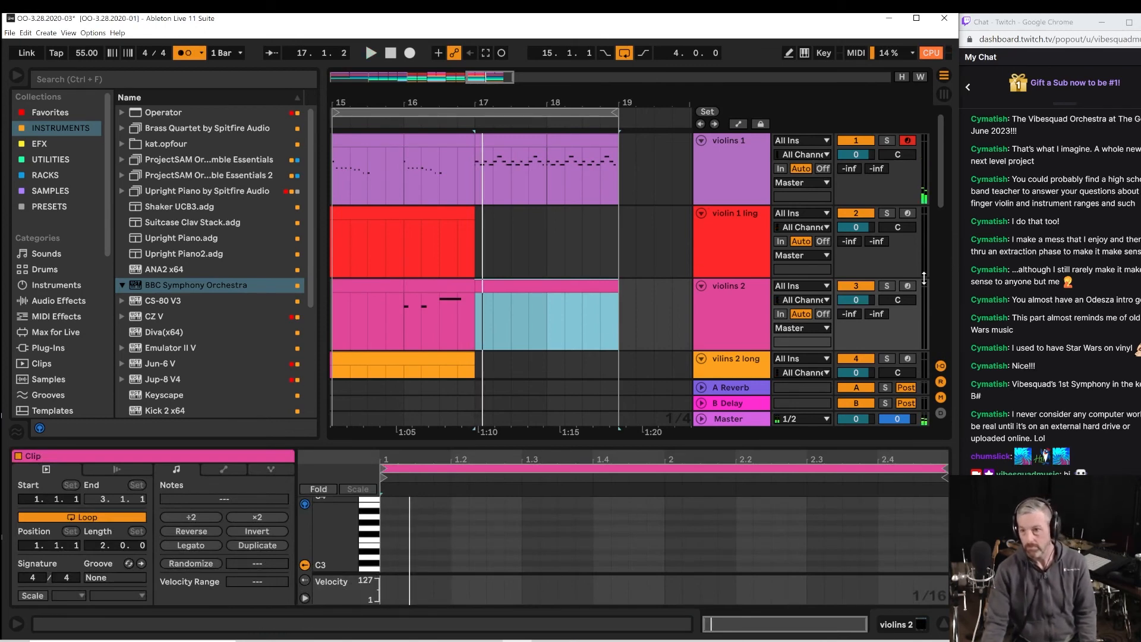
left_click(910, 286)
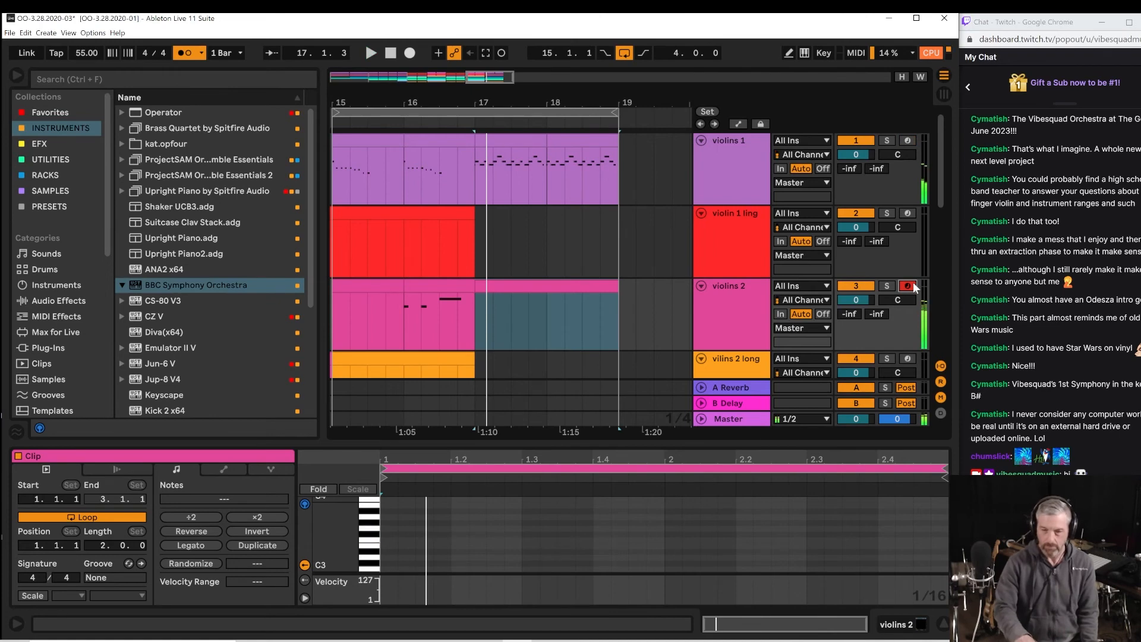
Play along from bar 17 on violins 2 and capture the D3 to F3 pattern into the new clip.
key("space")
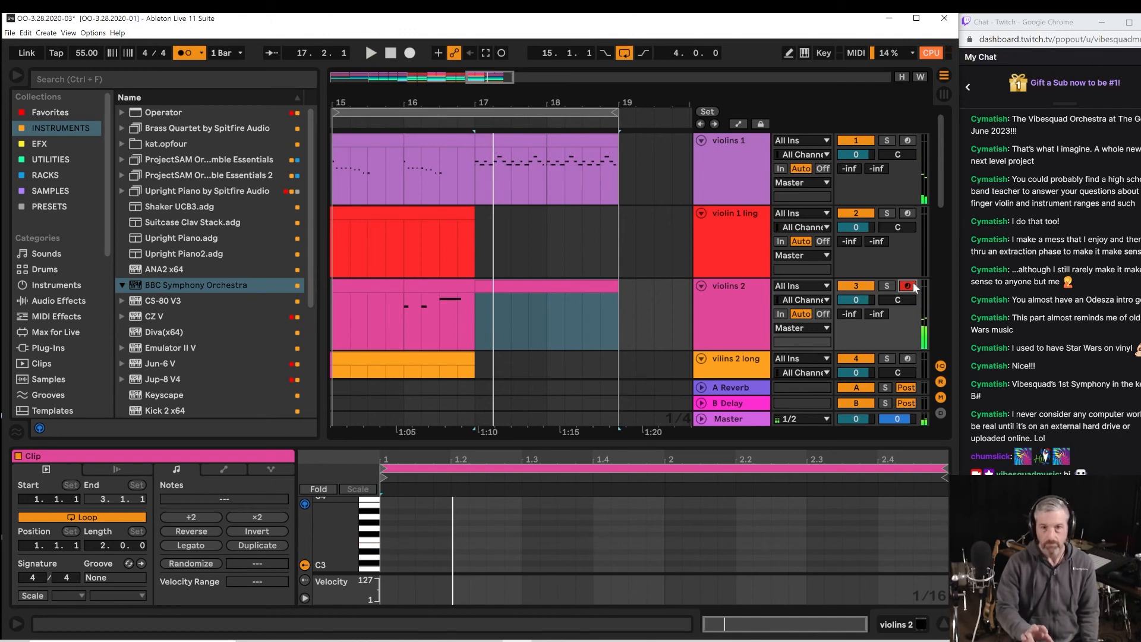
key("space")
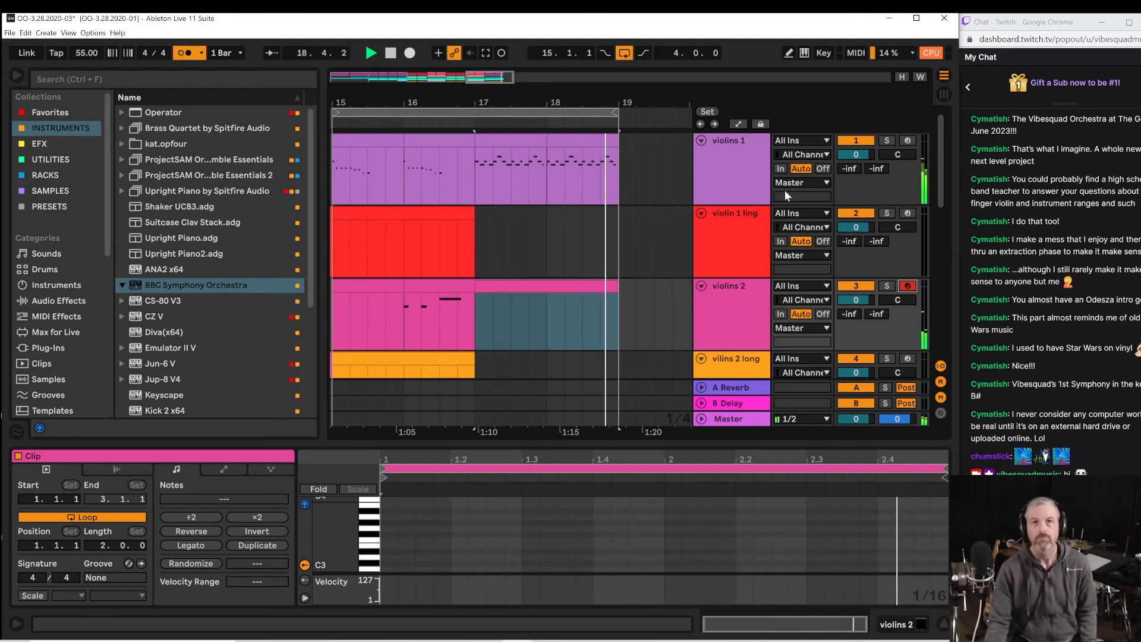
left_click(486, 53)
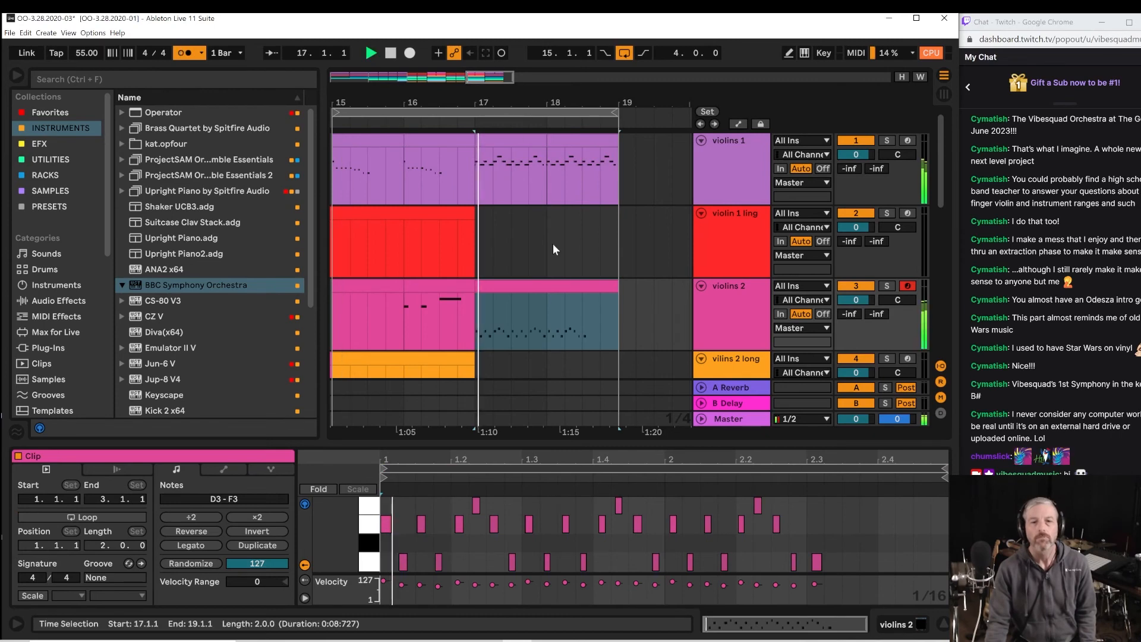
key("space")
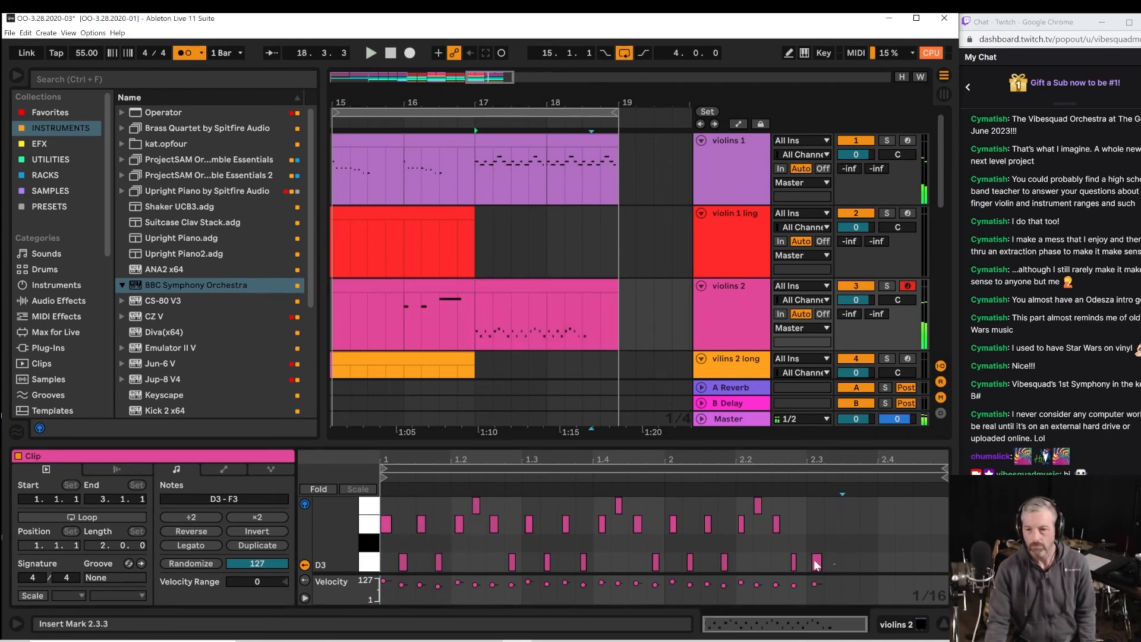
Quantize all the captured violins 2 notes in the bar 17 clip and play the section from bar 15.
key("ctrl+a")
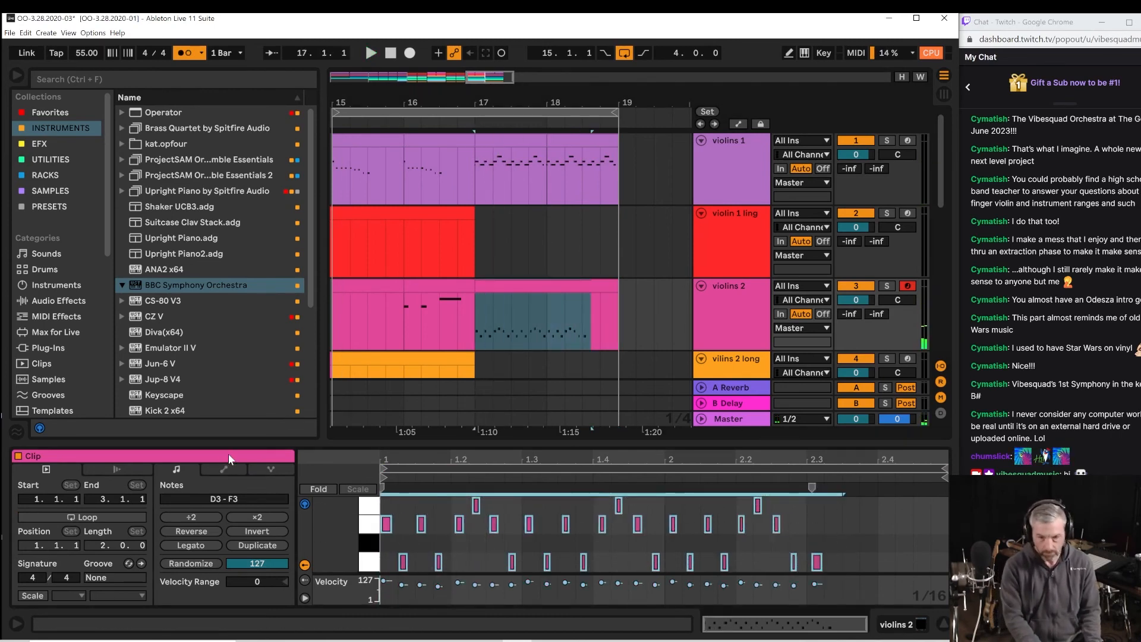
key("space")
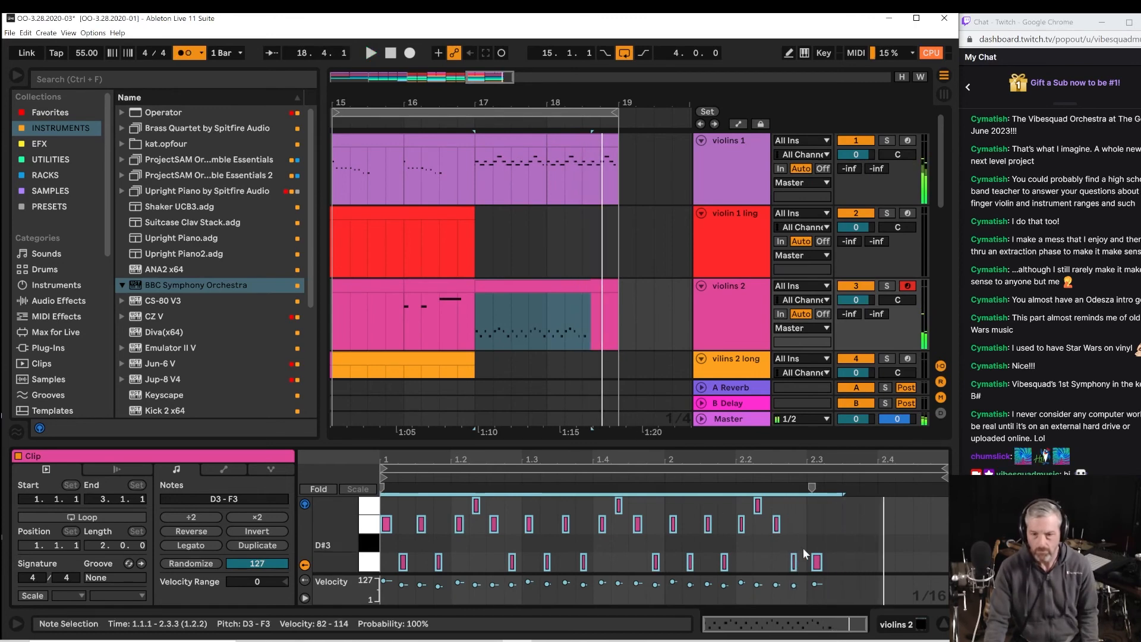
key("space")
left_click_drag(850, 565, 241, 458)
key("ctrl+u")
key("space")
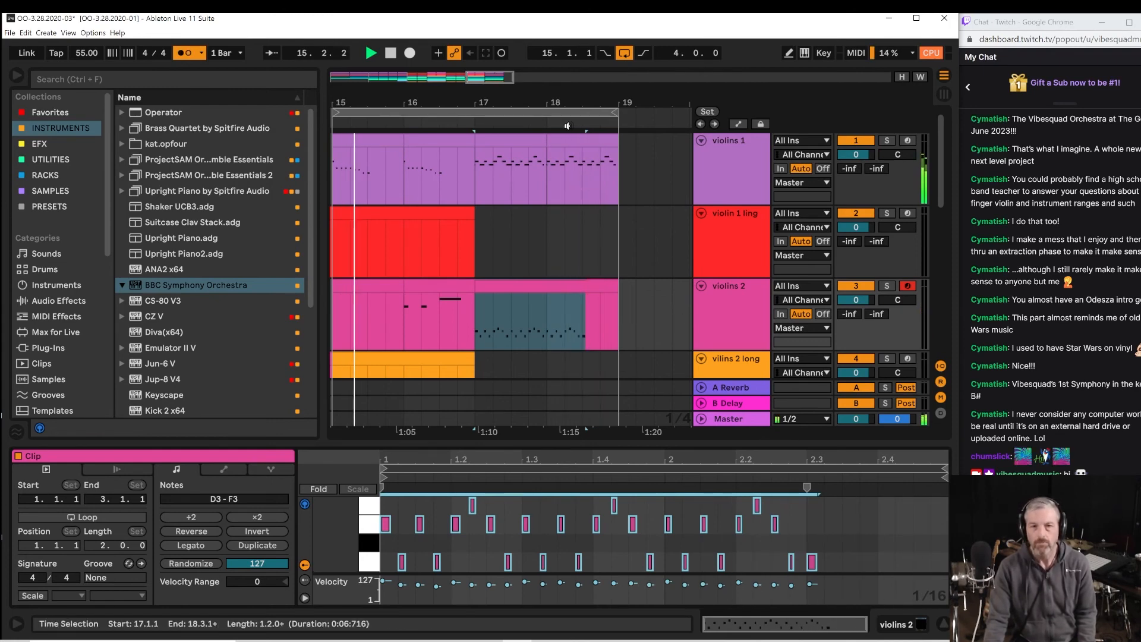
mouse_move(548, 95)
left_mouse_down()
mouse_move(548, 68)
mouse_move(555, 95)
left_mouse_up()
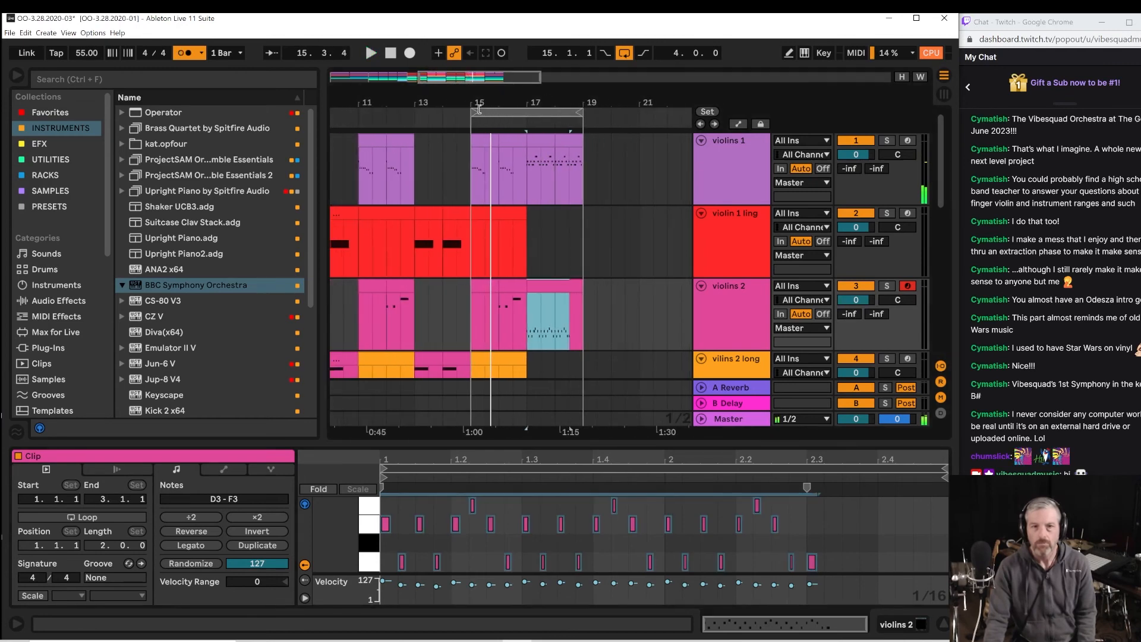
Extend the arrangement loop back to bar 1 so it spans 18 bars, and save the Live set.
left_click_drag(479, 100, 479, 62)
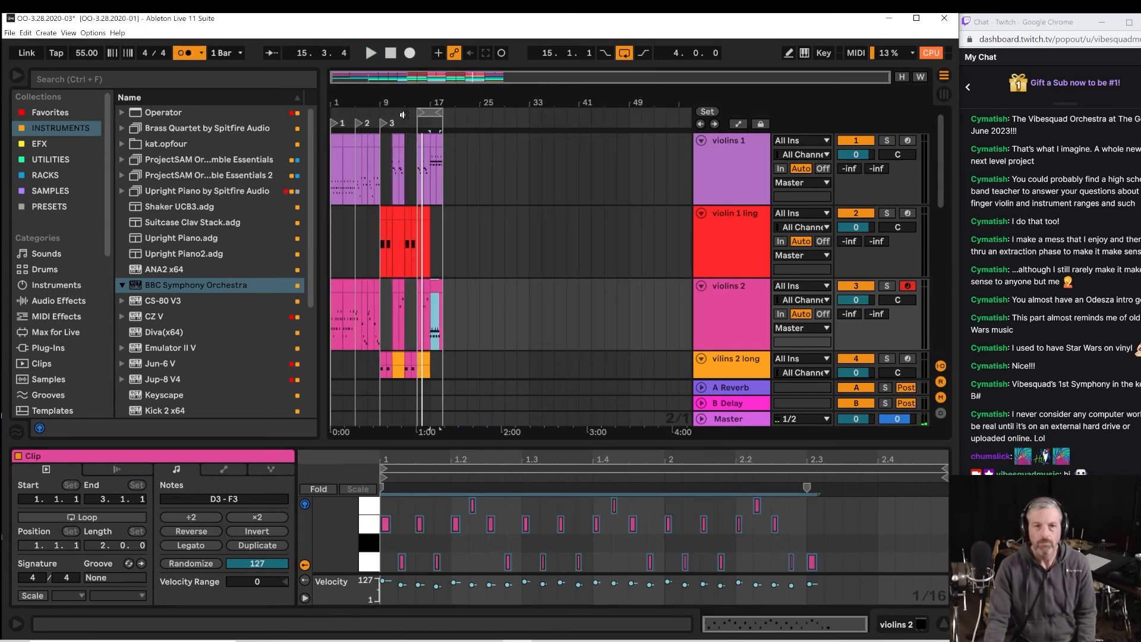
left_click_drag(419, 113, 331, 113)
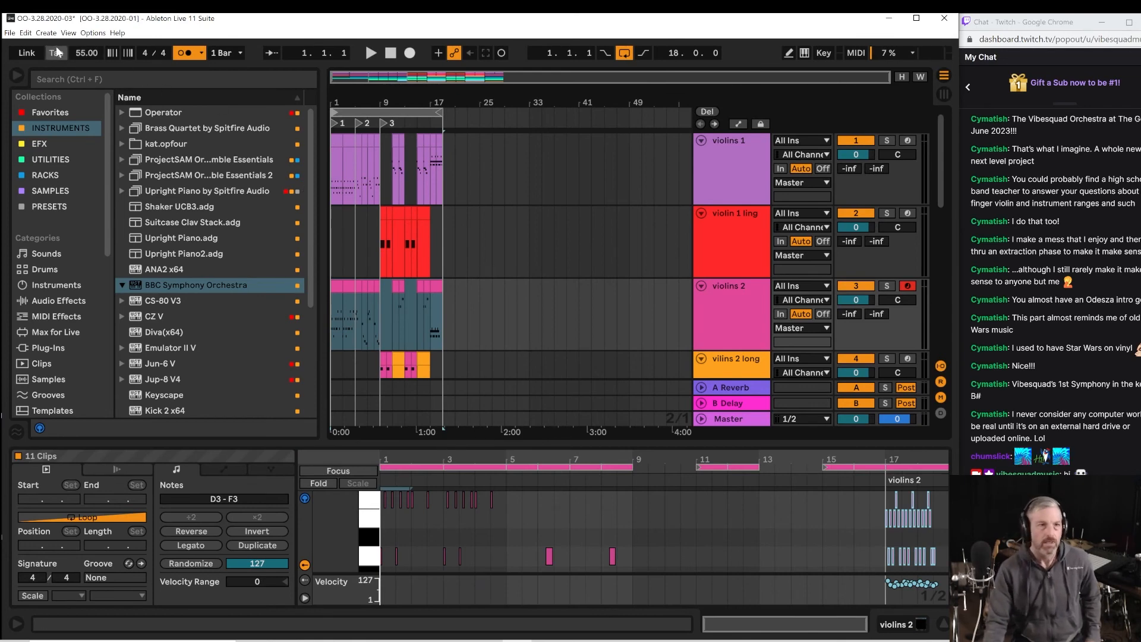
left_click(6, 33)
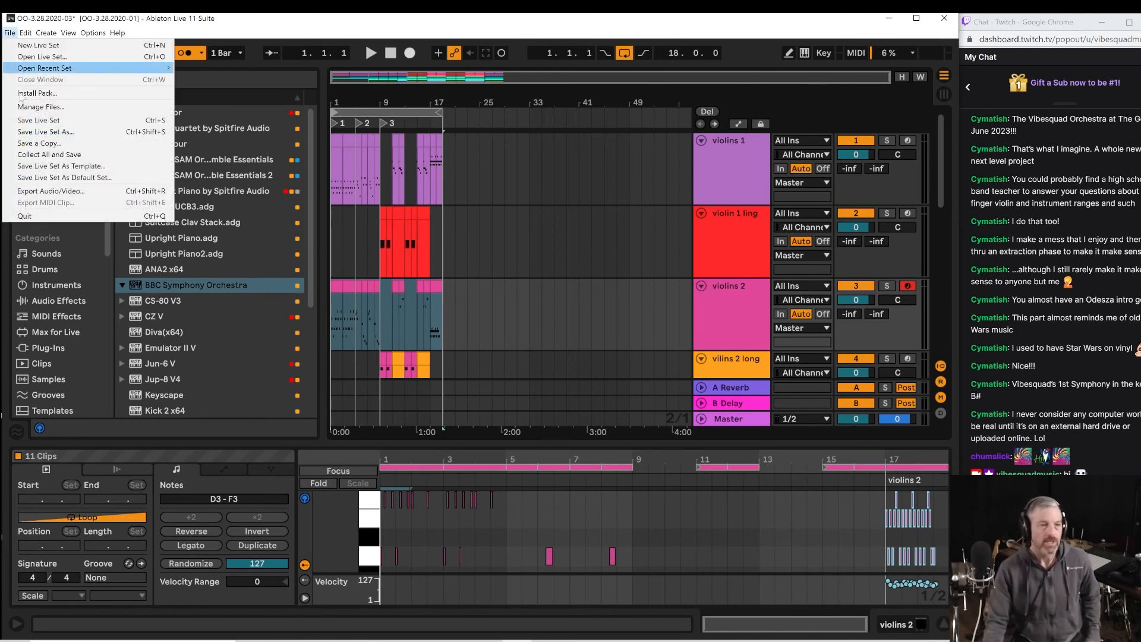
left_click(45, 120)
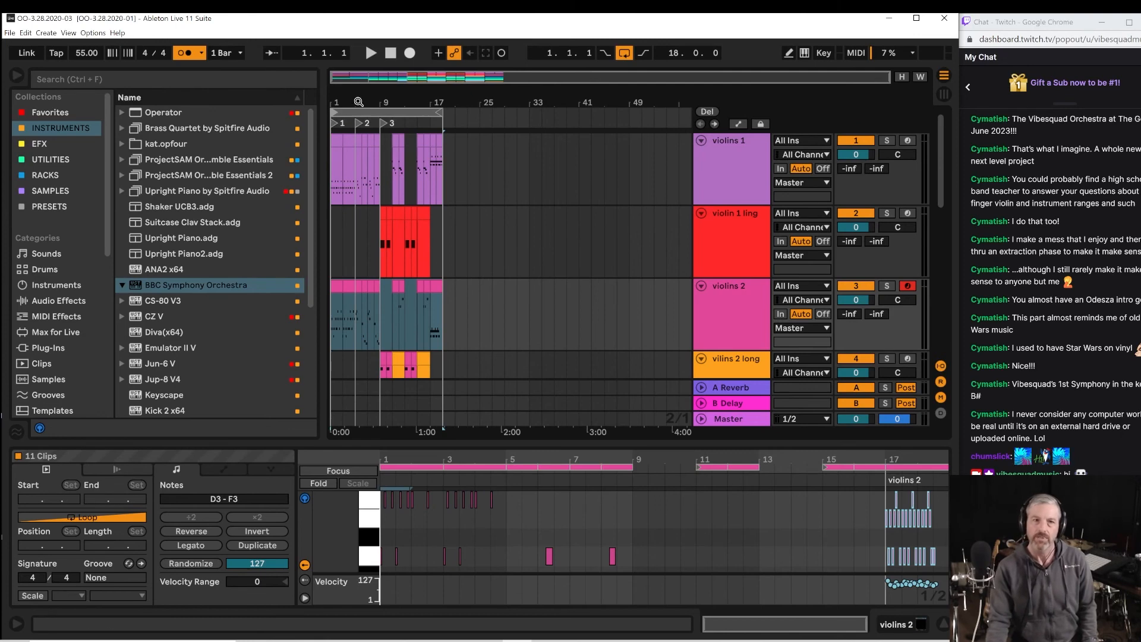
Turn off the metronome, set the tempo to 65.00 BPM and play the arrangement from the start.
left_click_drag(359, 101, 447, 102)
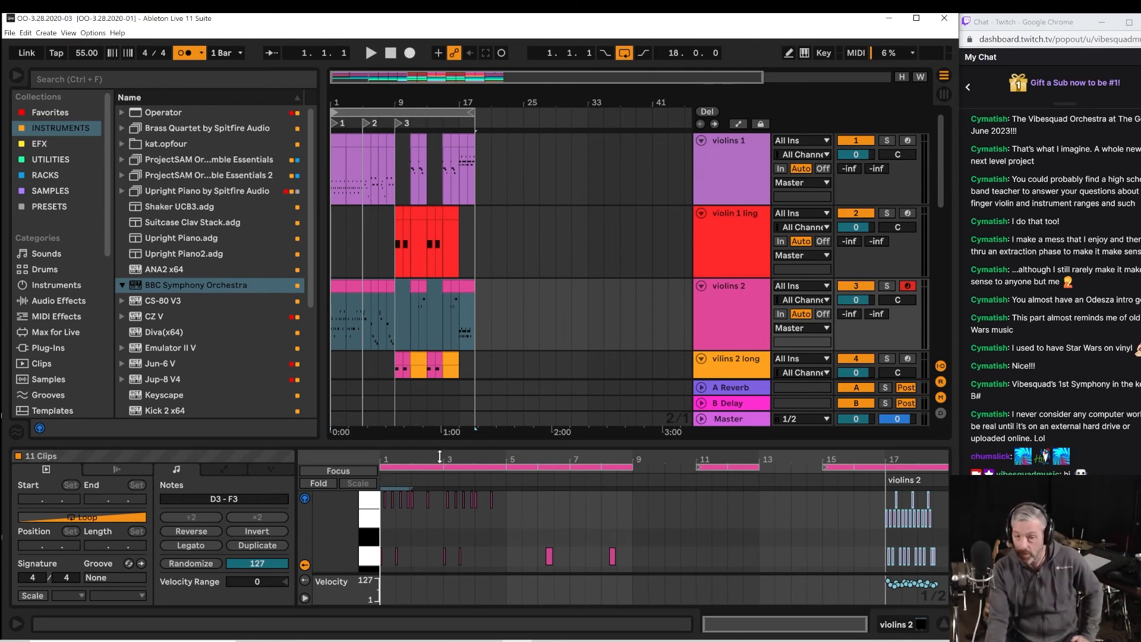
left_click_drag(389, 105, 389, 121)
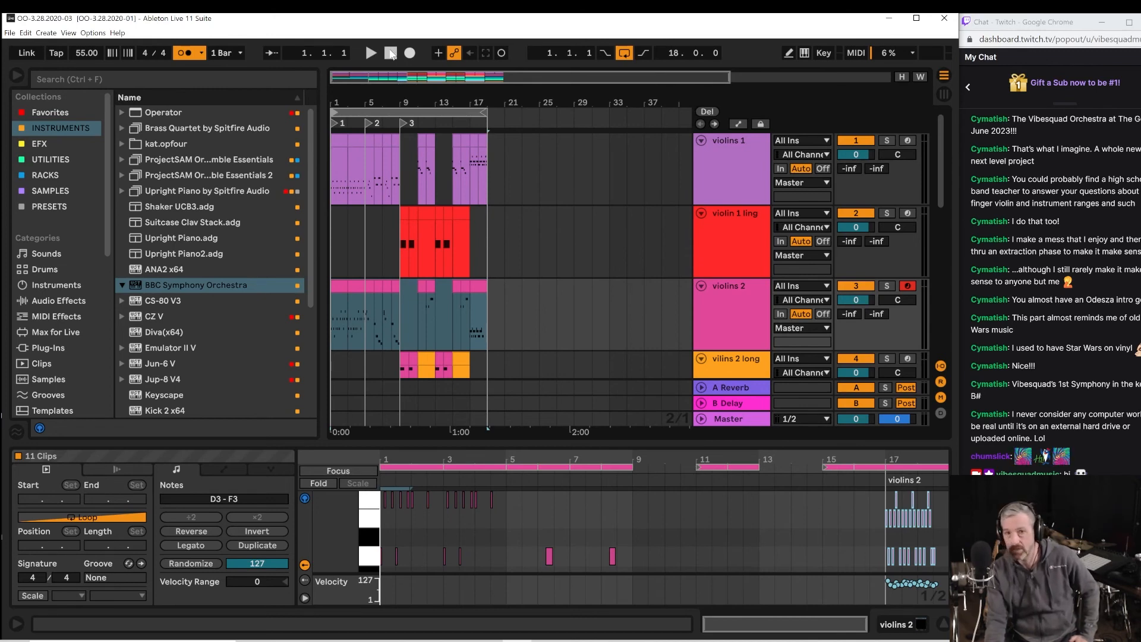
left_click(372, 52)
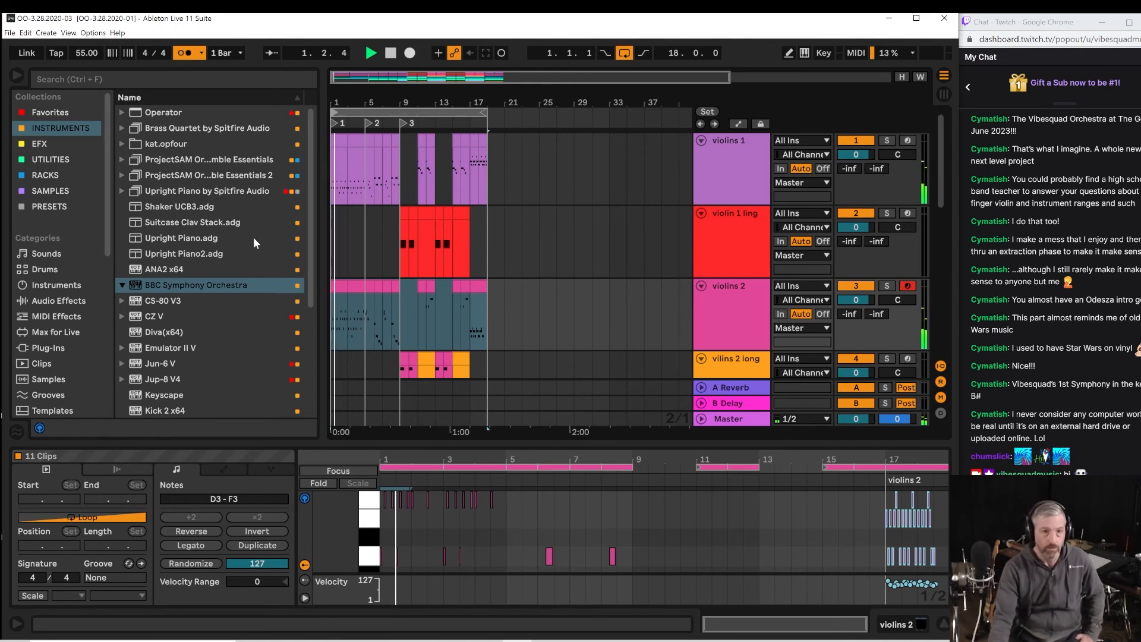
left_click(385, 53)
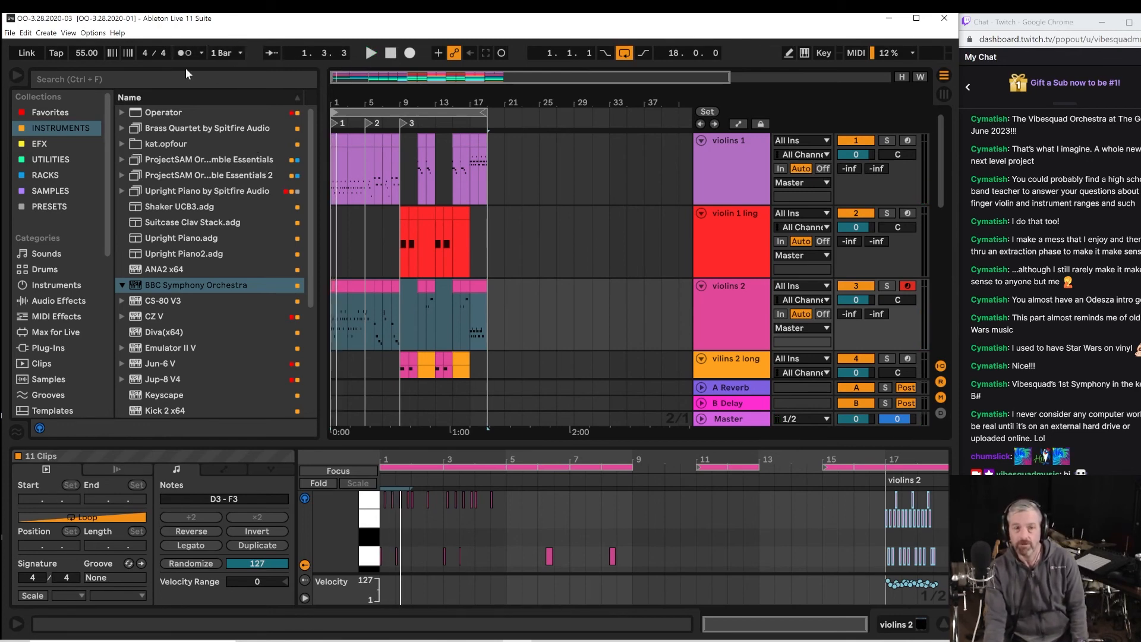
left_click_drag(97, 56, 97, 52)
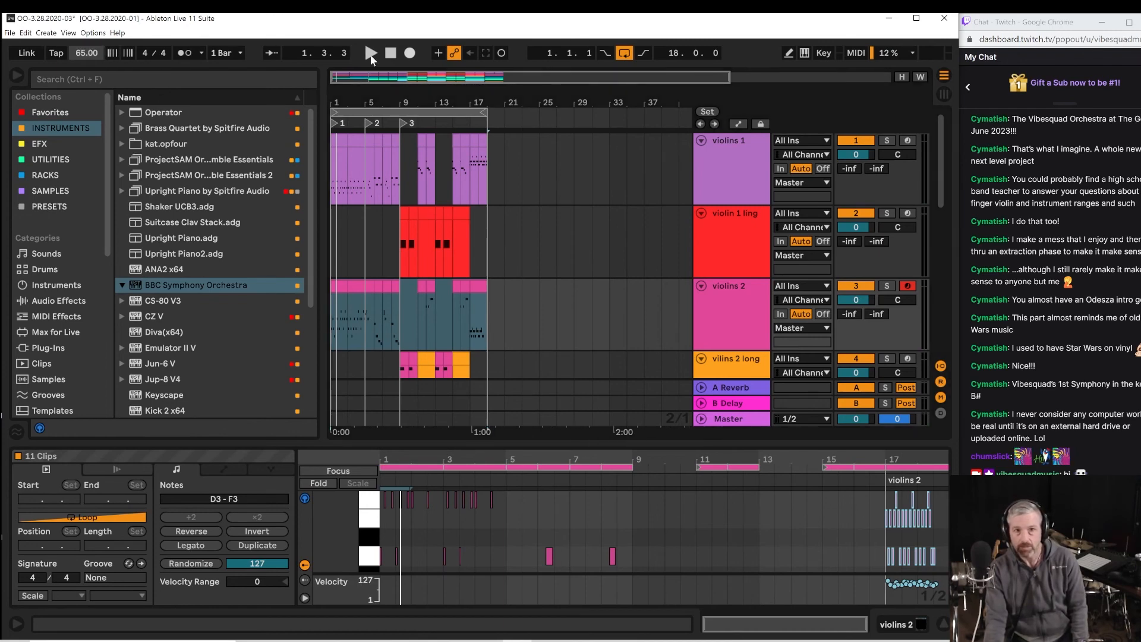
left_click(371, 53)
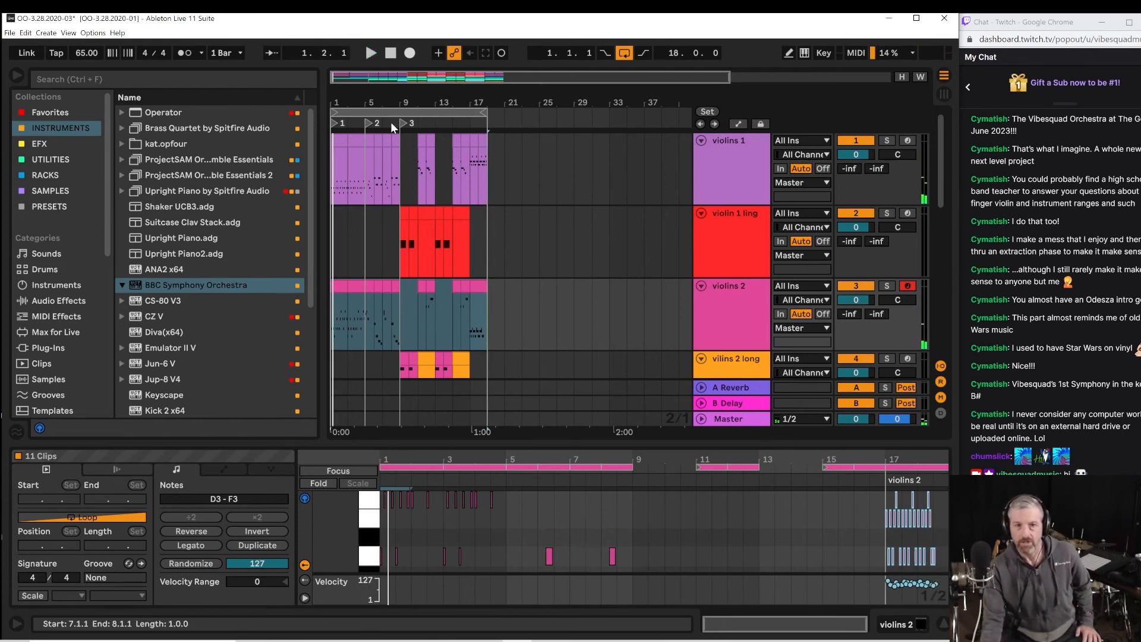
Play the arrangement from bar 9 to check the start of the violin 1 ling part.
left_click_drag(400, 97, 498, 322)
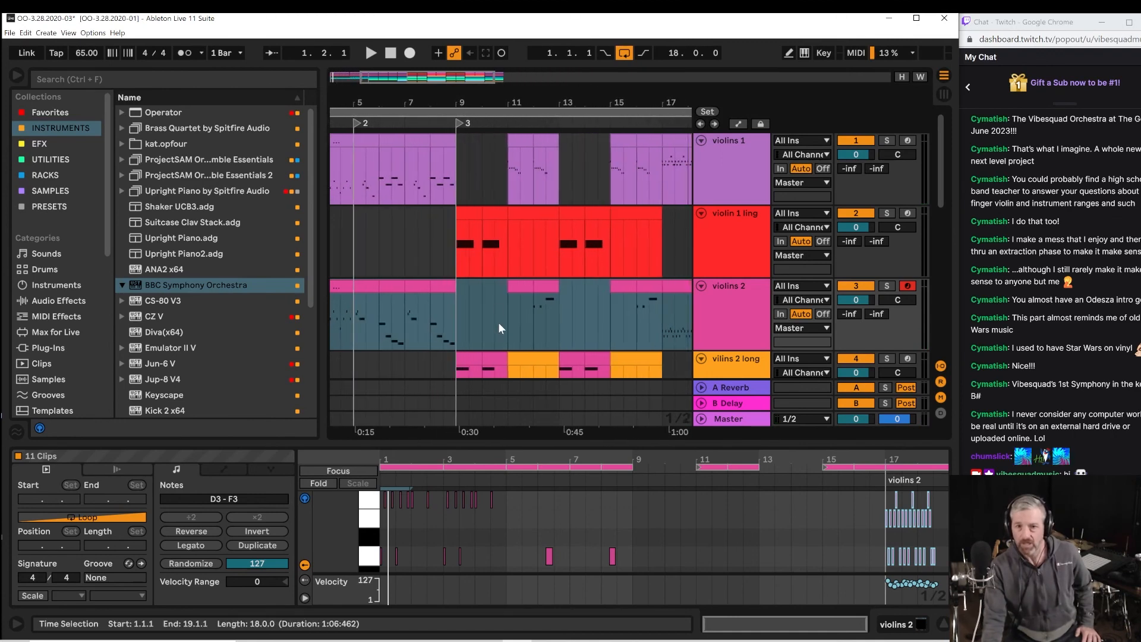
left_click(459, 259)
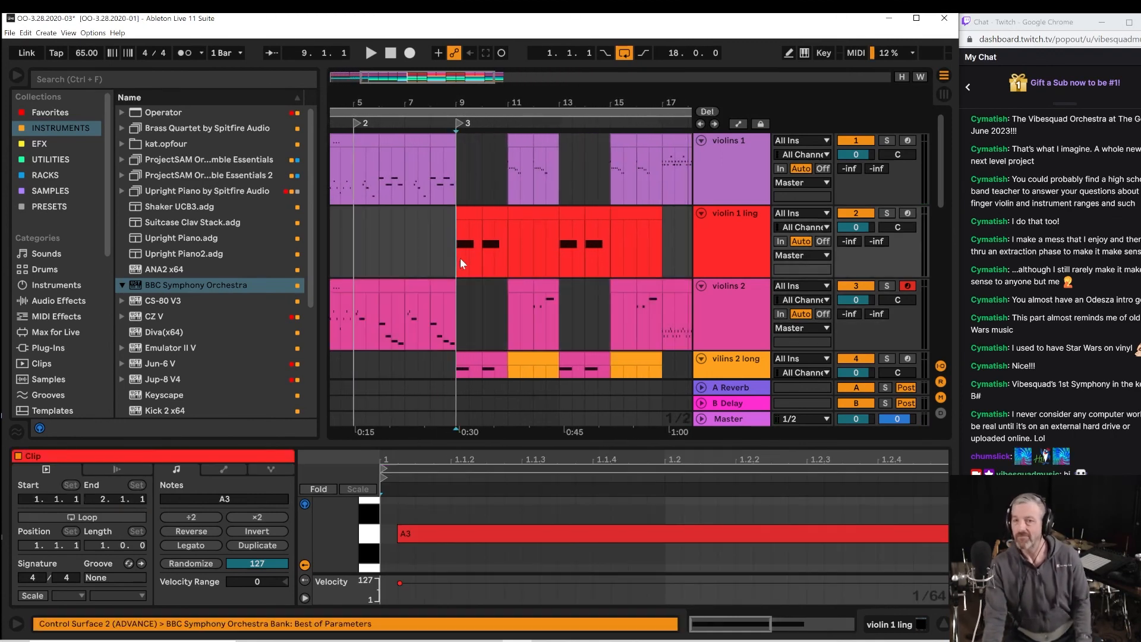
left_click(463, 315)
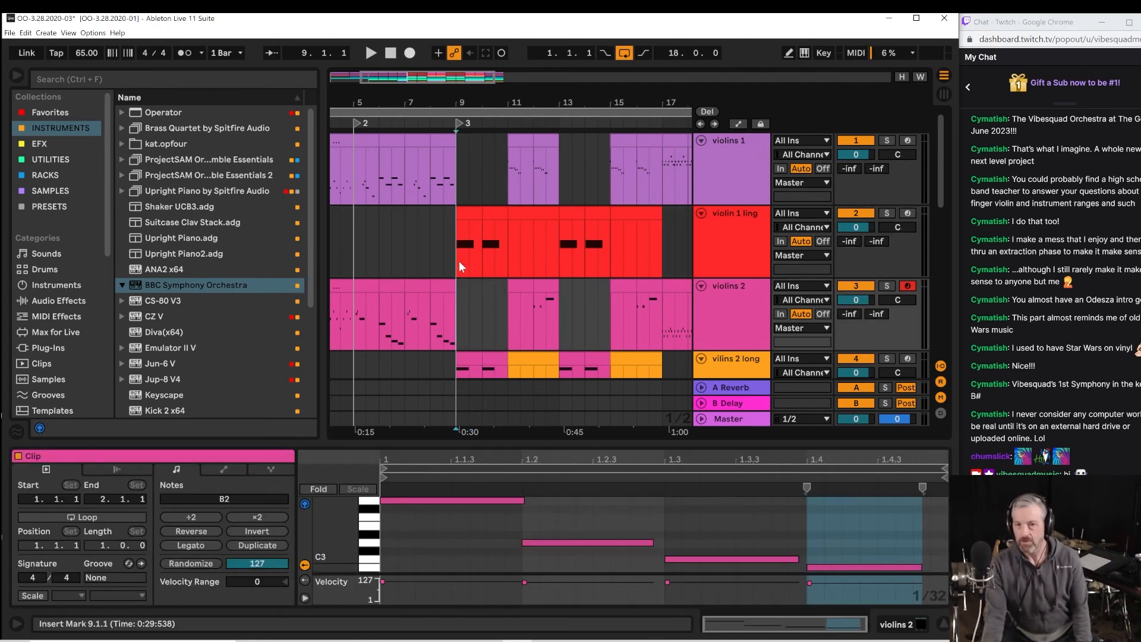
left_click(463, 262)
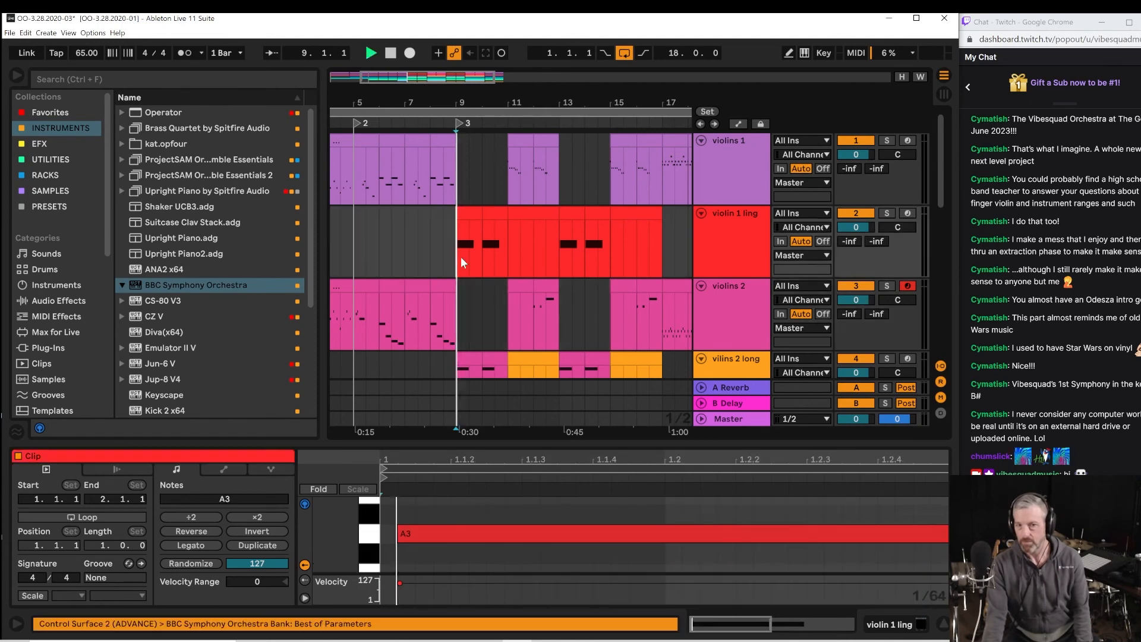
key("space")
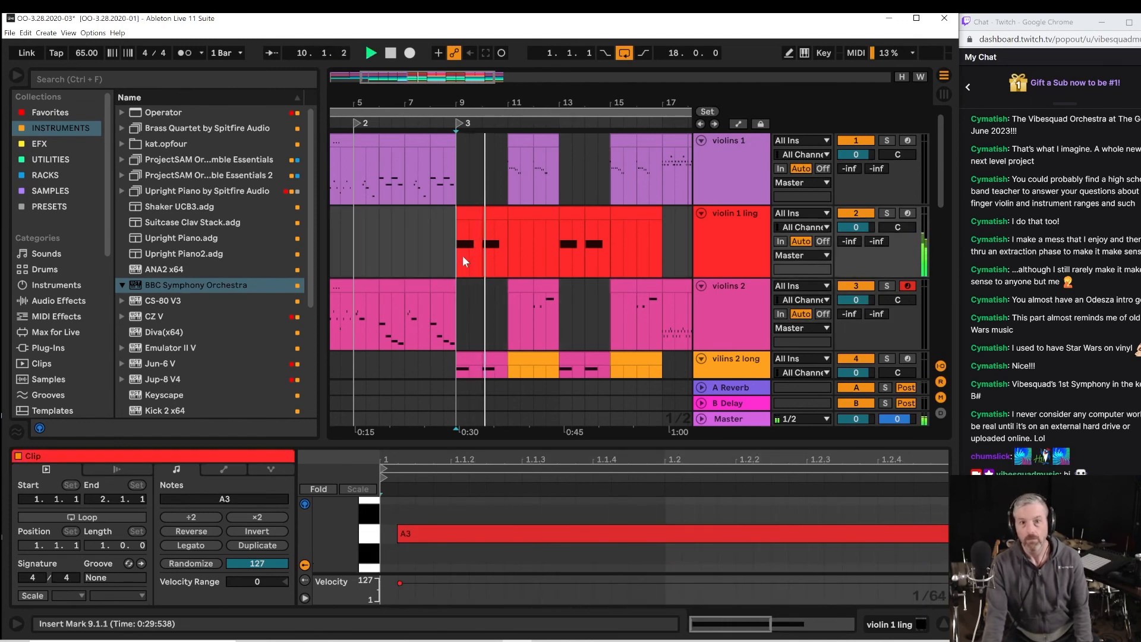
key("space")
Quantize the A3 note in the violin 1 ling clip at bar 10 and replay the passage from bar 9.
left_click_drag(500, 107, 513, 233)
left_click(513, 233)
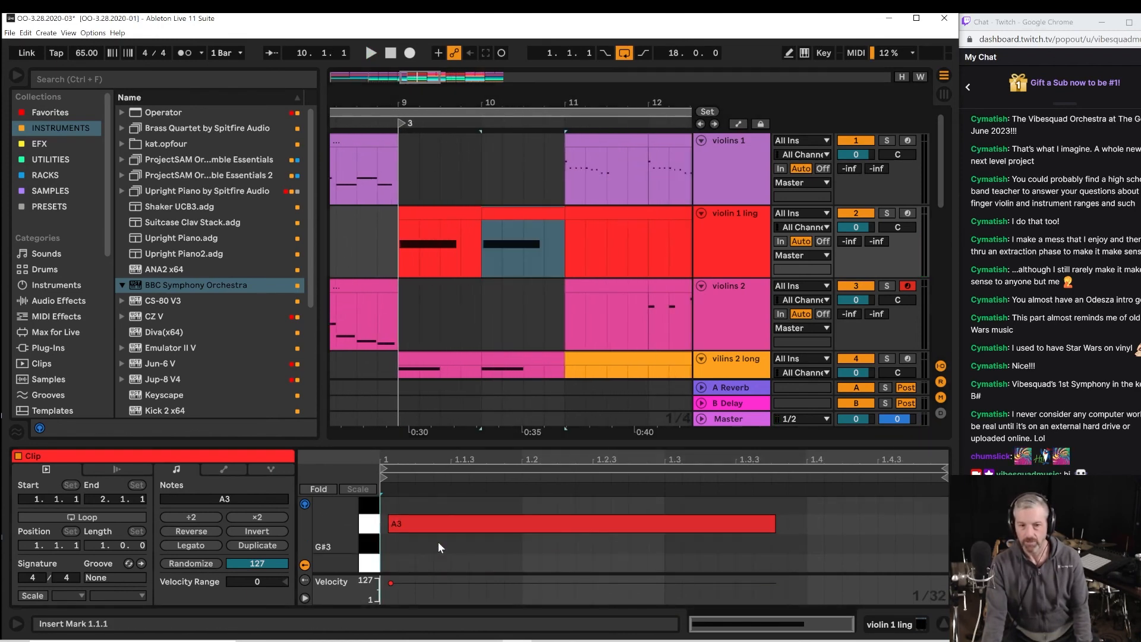
left_click(431, 523)
key("space")
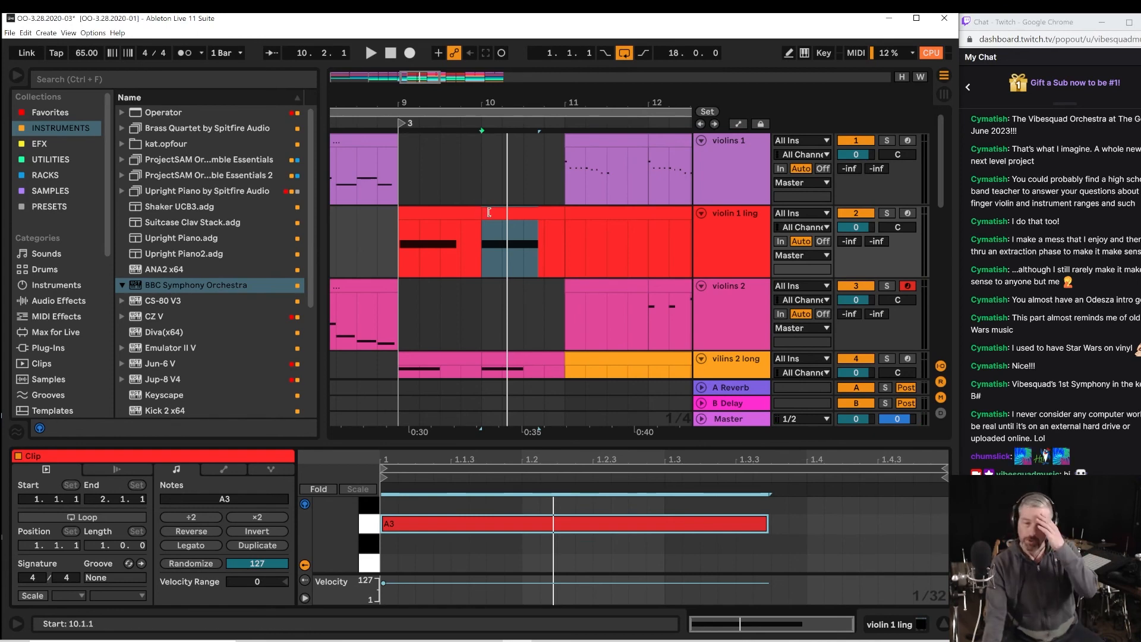
left_click(411, 248)
key("space")
left_click(398, 258)
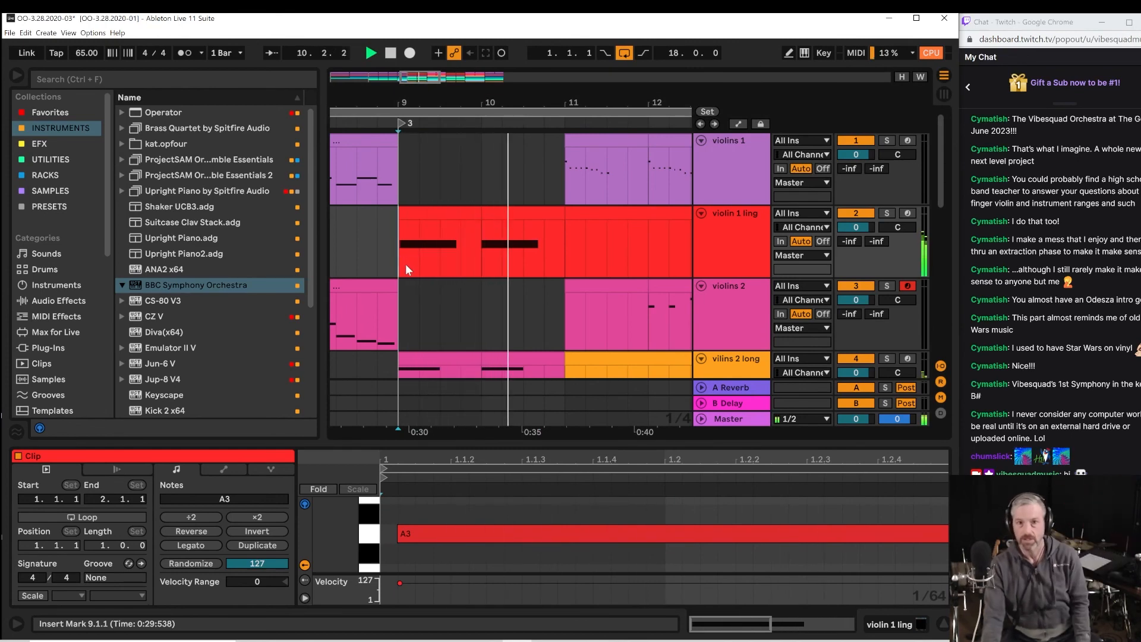
key("space")
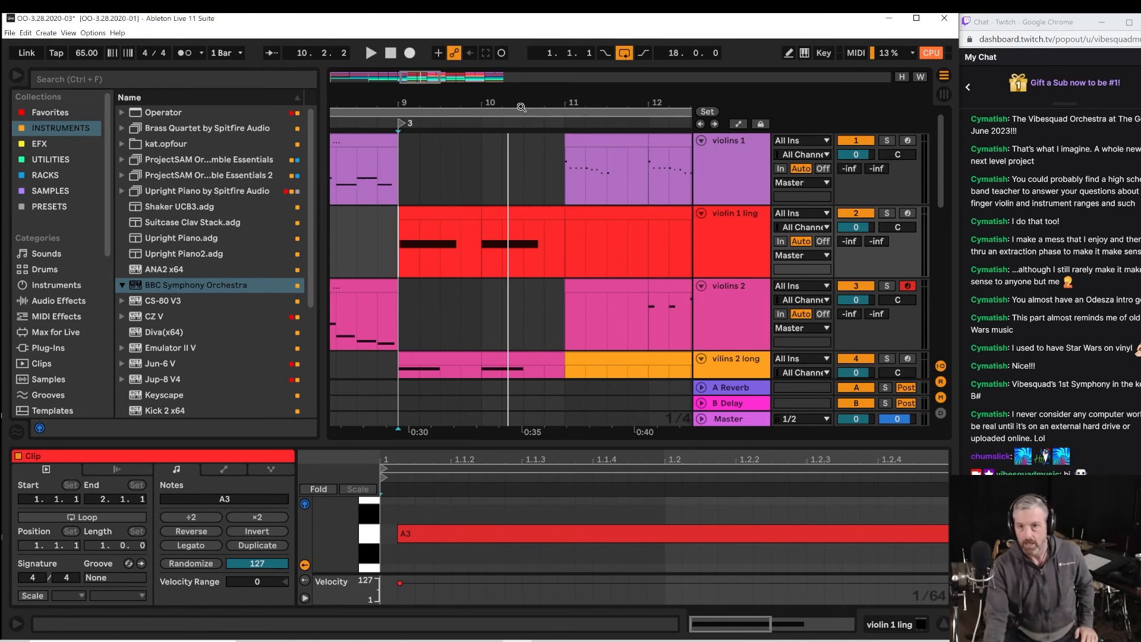
Play the section from bar 13 to check the repeated long violin notes.
left_click_drag(528, 101, 528, 77)
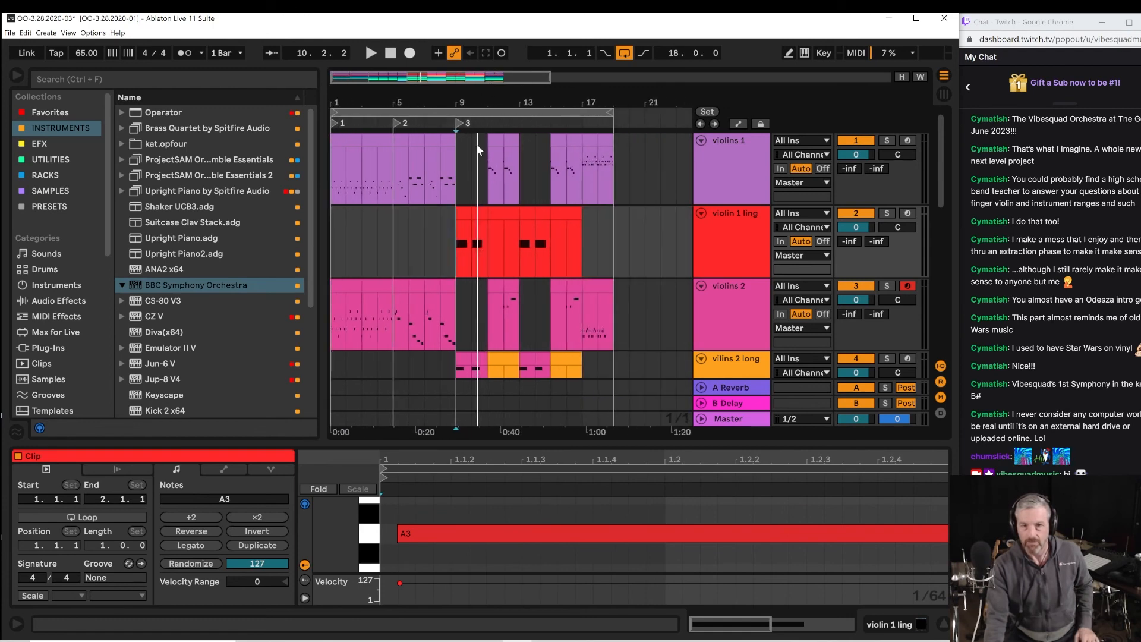
left_click(522, 249)
key("space")
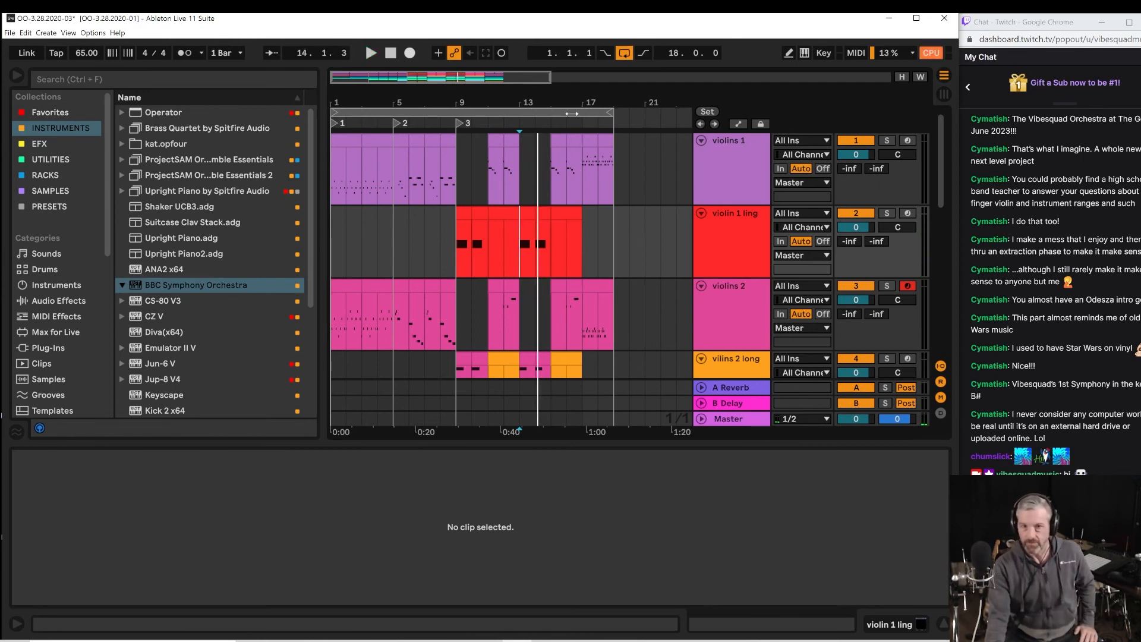
Arm the 8 BBC Symphony Orchestra track and check which instrument preset its plug-in has loaded.
left_click_drag(575, 104, 577, 142)
scroll(524, 297, "down", 3)
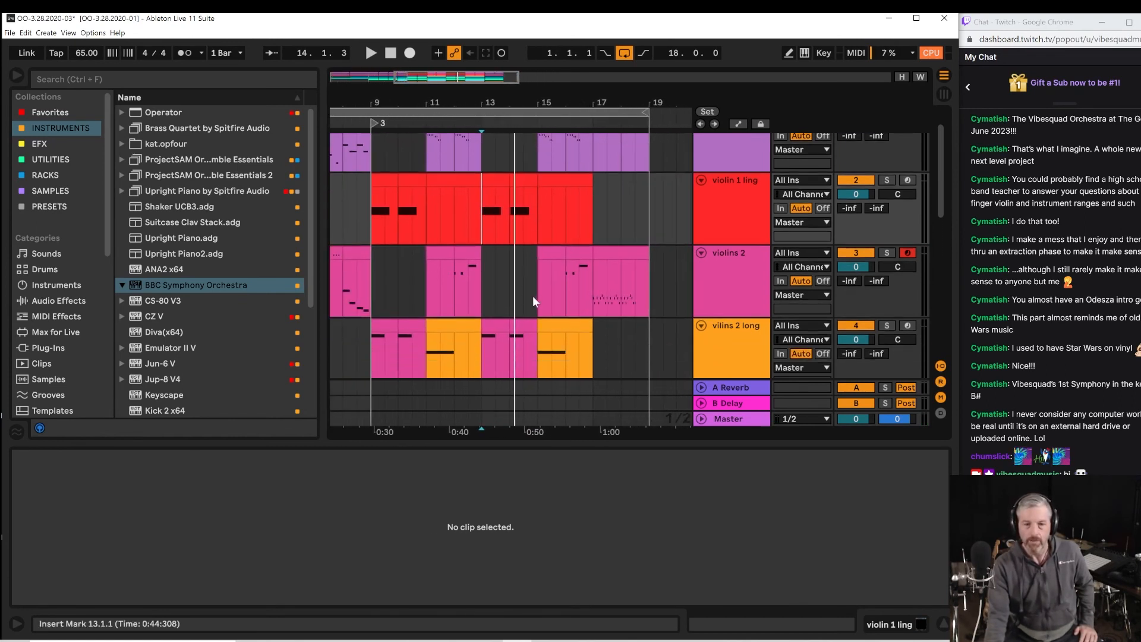
key("ctrl+alt+l")
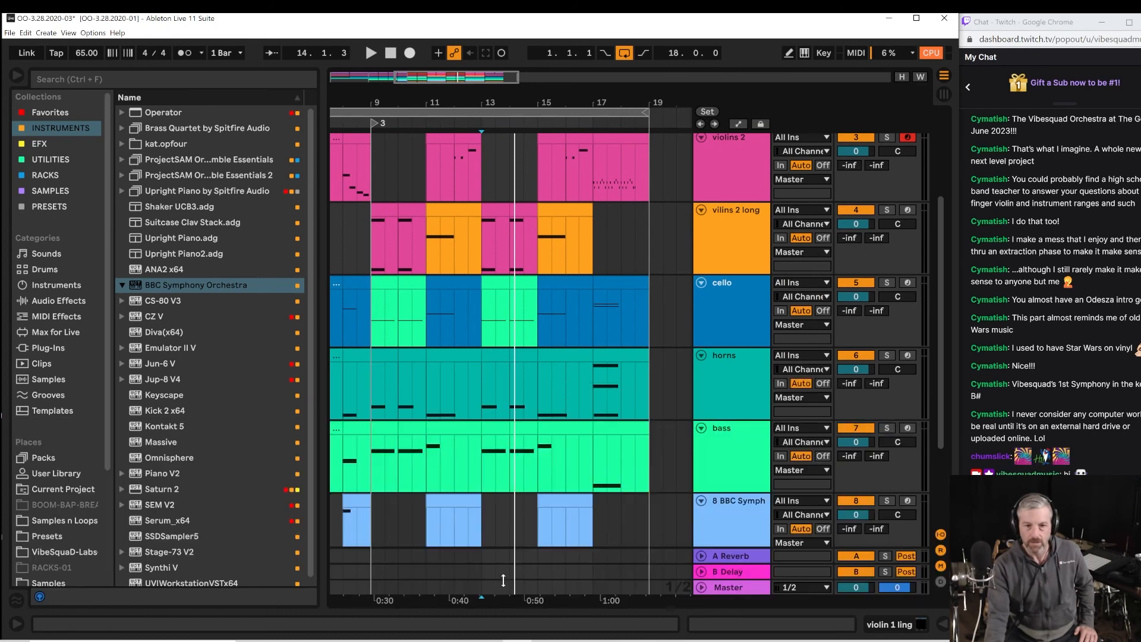
scroll(492, 354, "up", 1)
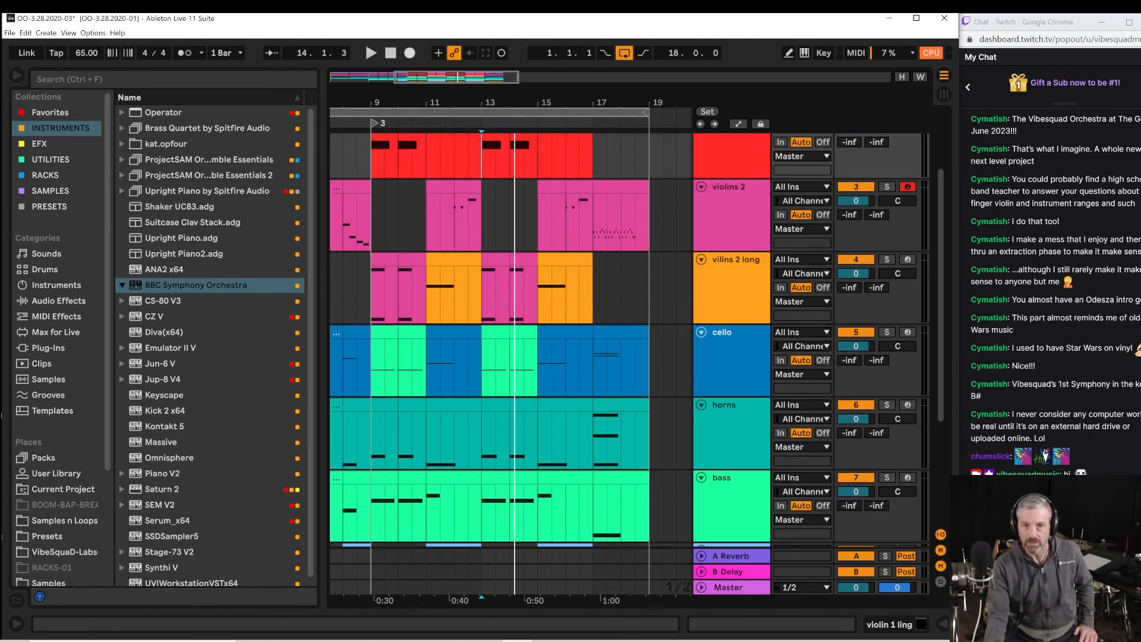
left_click_drag(527, 100, 527, 65)
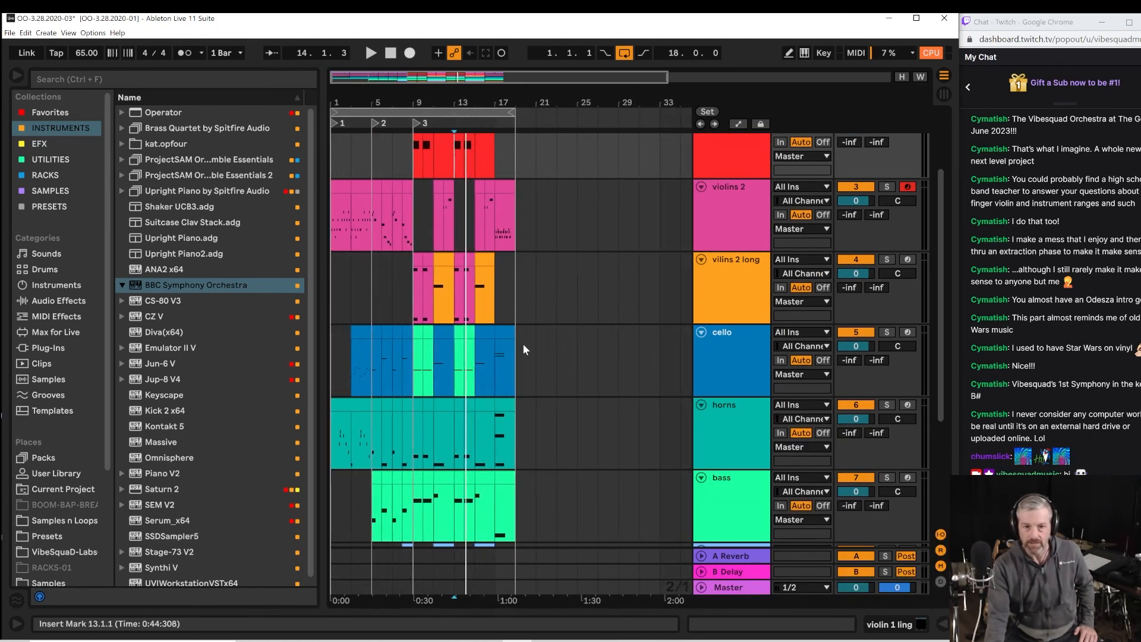
scroll(517, 354, "down", 5)
scroll(496, 415, "down", 1)
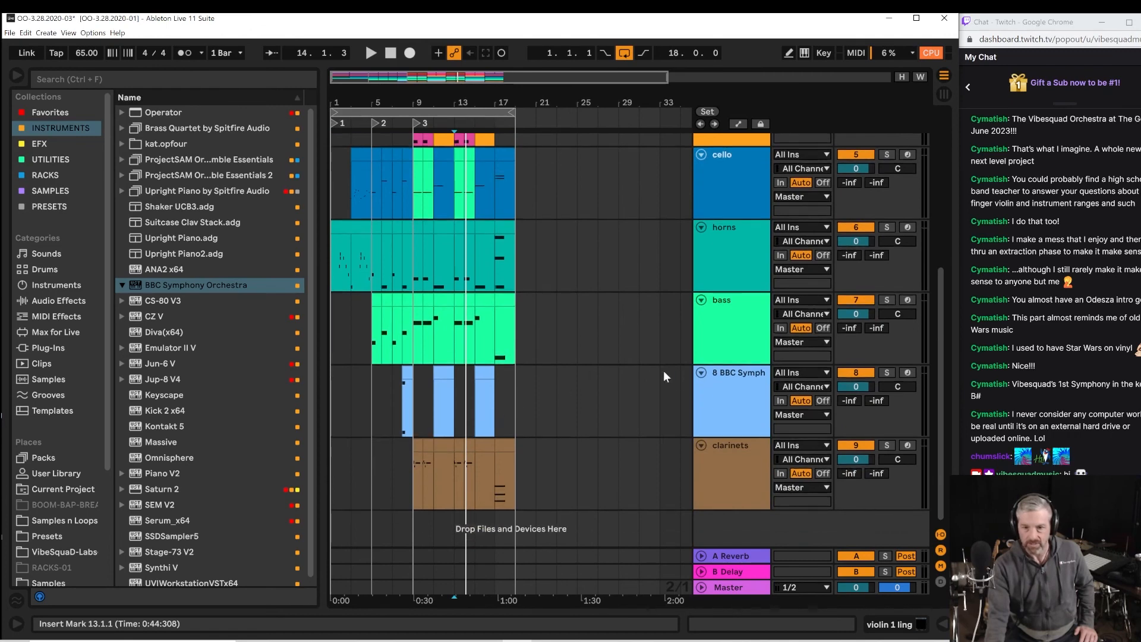
left_click(741, 405)
left_click(907, 372)
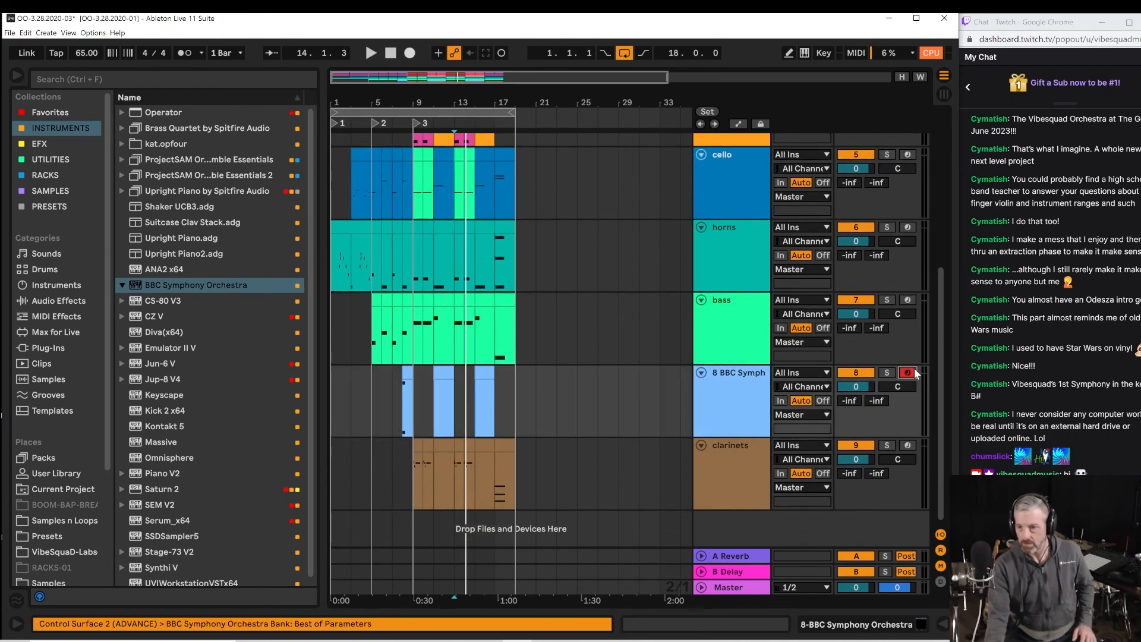
double_click(716, 411)
left_click(55, 458)
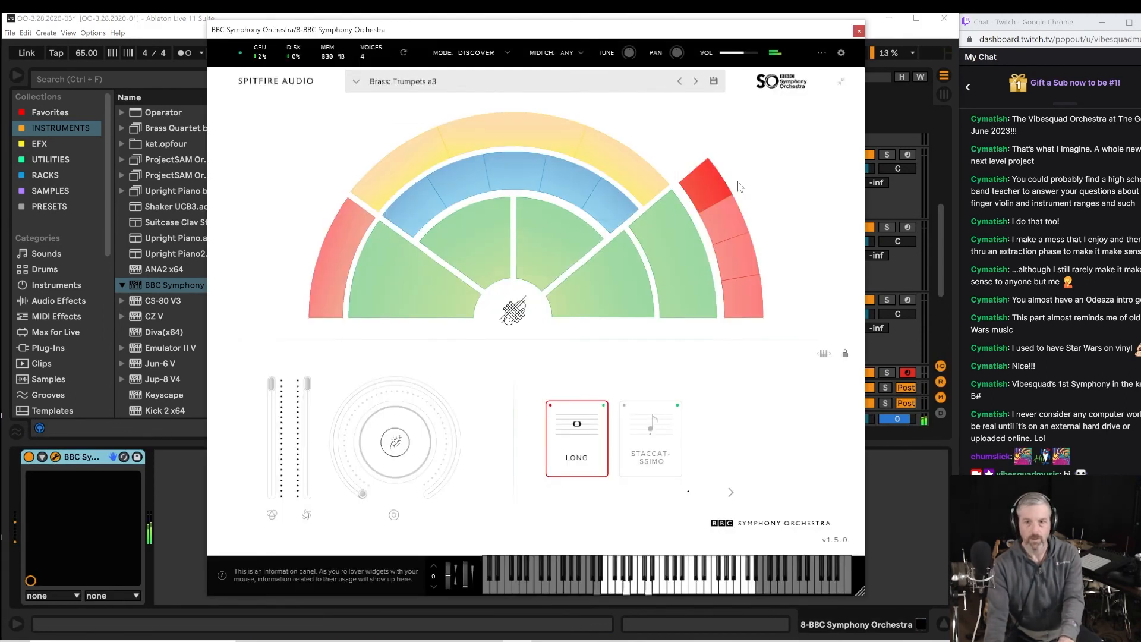
left_click(857, 31)
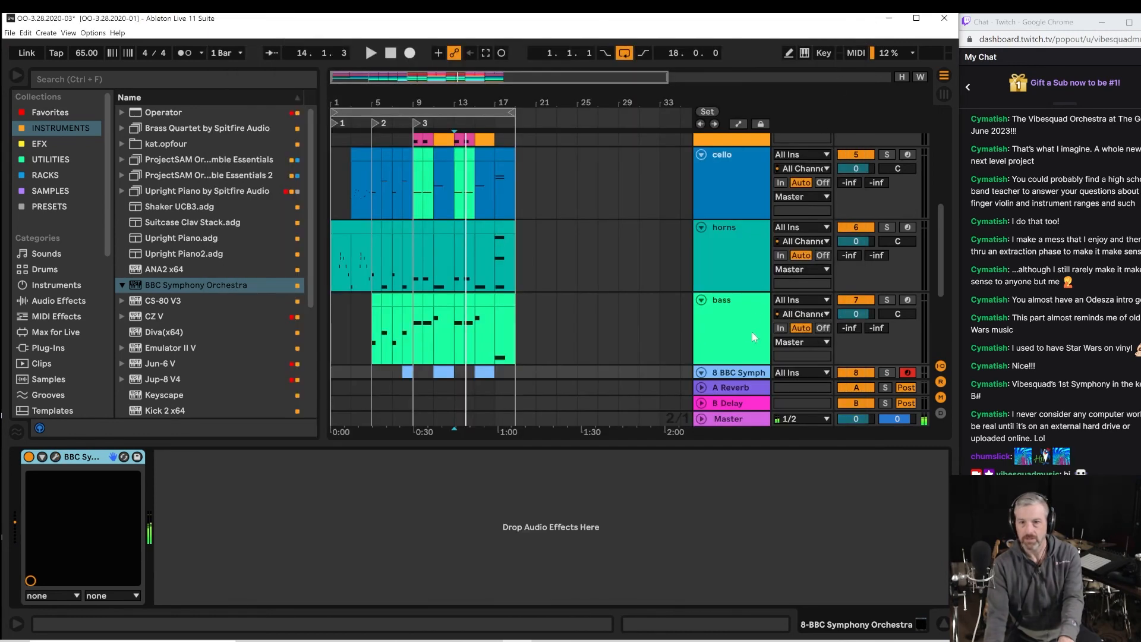
Rename the 8 BBC Symphony Orchestra track as trumpets.
left_click(729, 374)
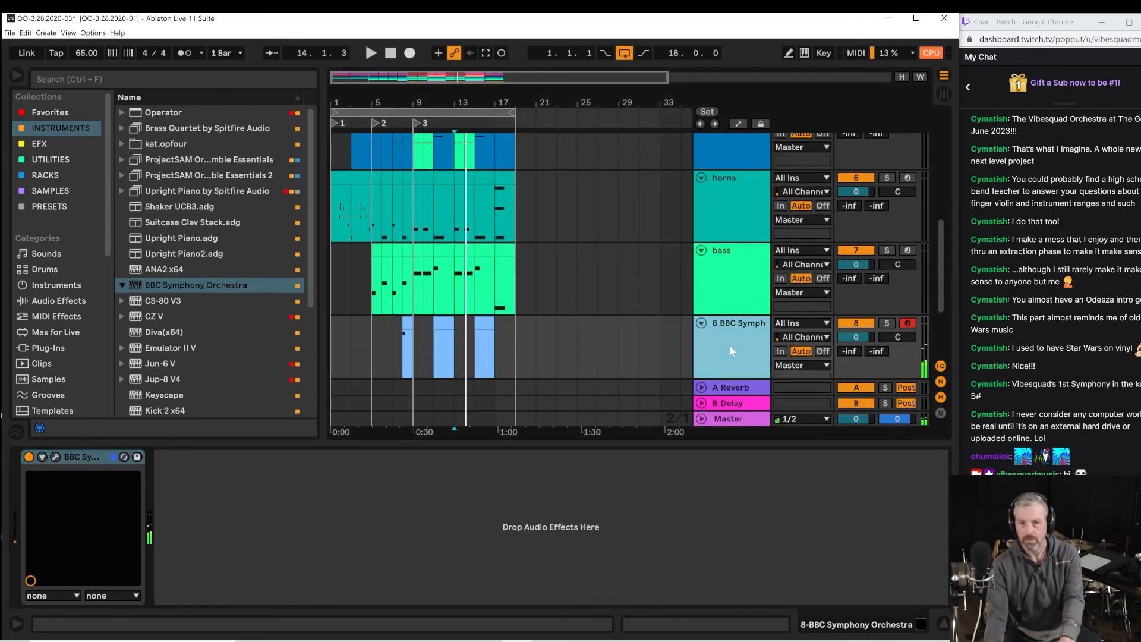
right_click(730, 348)
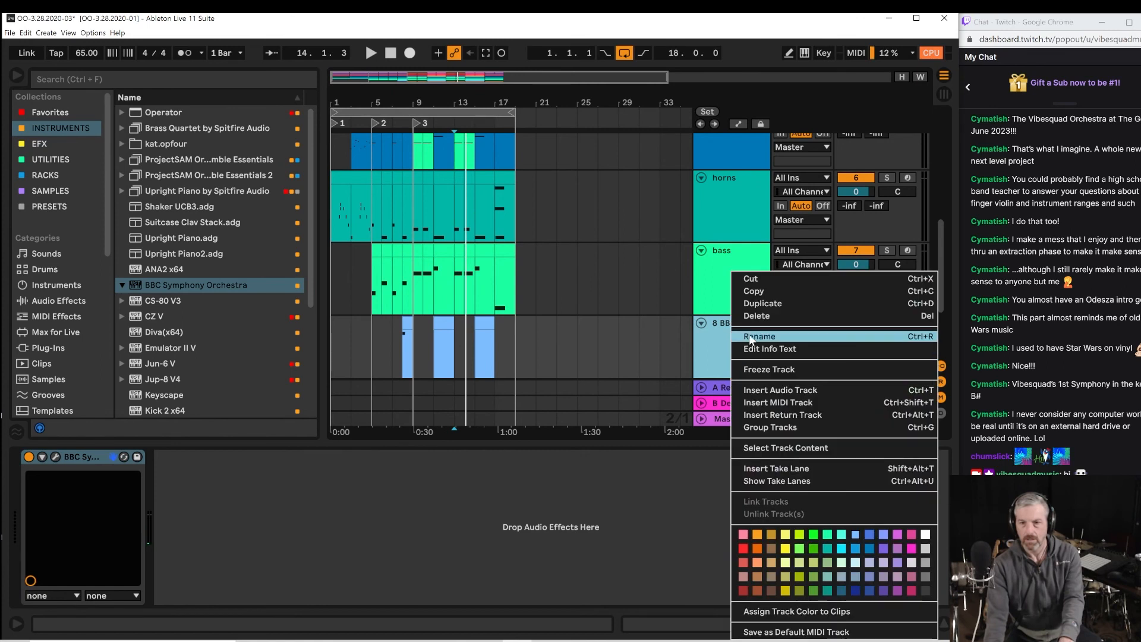
left_click(752, 337)
type("trum")
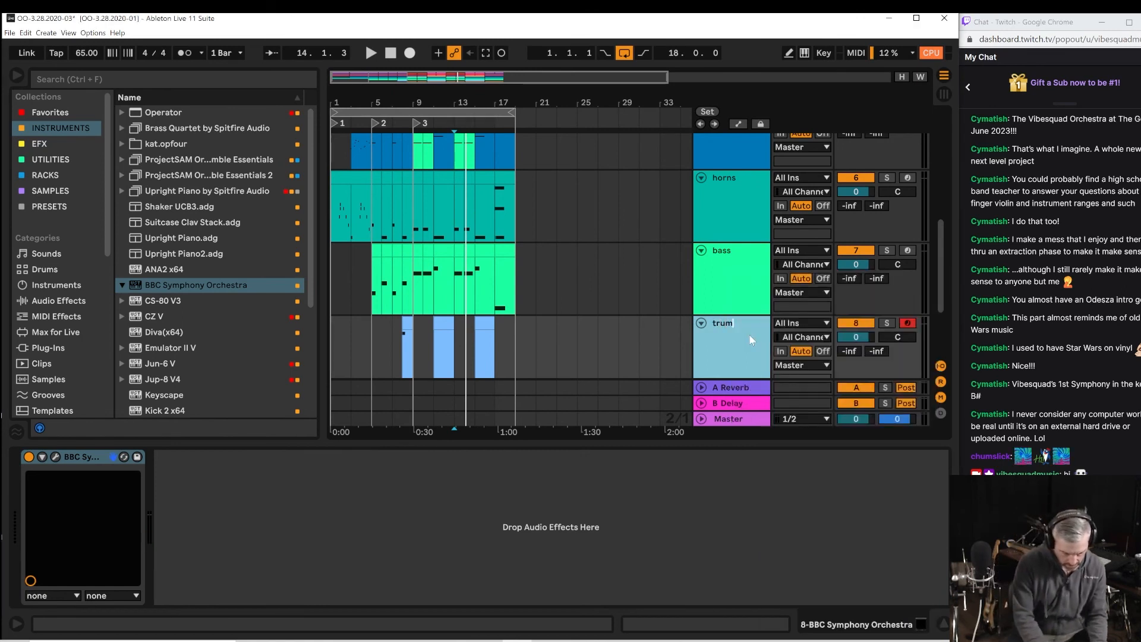
type("pets")
key("Return")
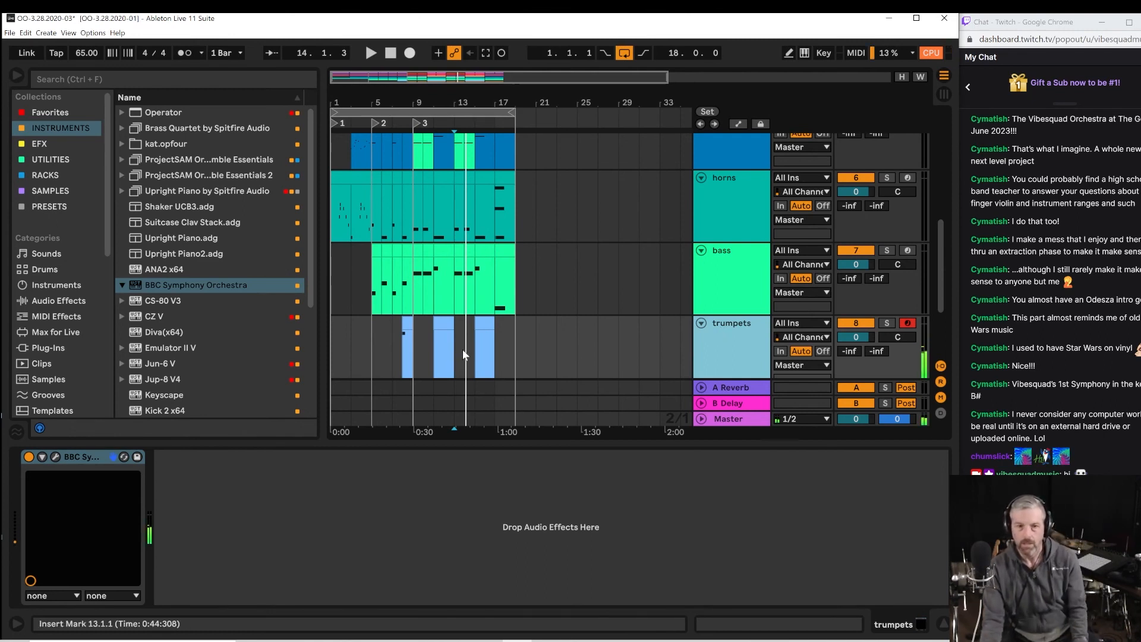
Play along from bar 15 on the trumpets track and capture the performance into a clip through bar 18.
key("space")
left_click(479, 348)
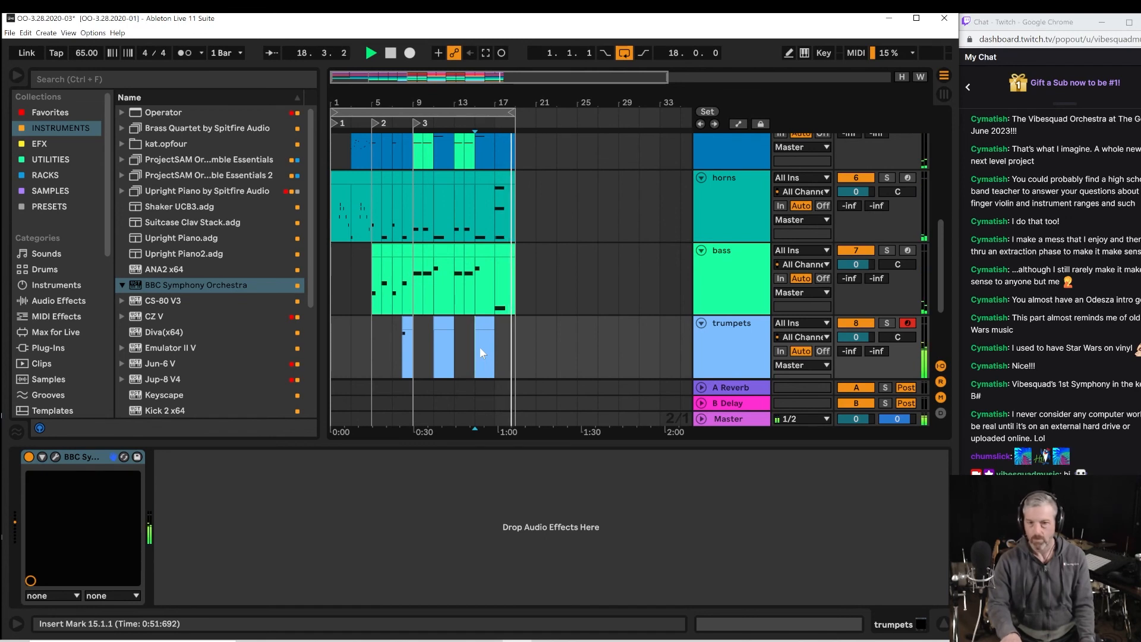
left_click(481, 52)
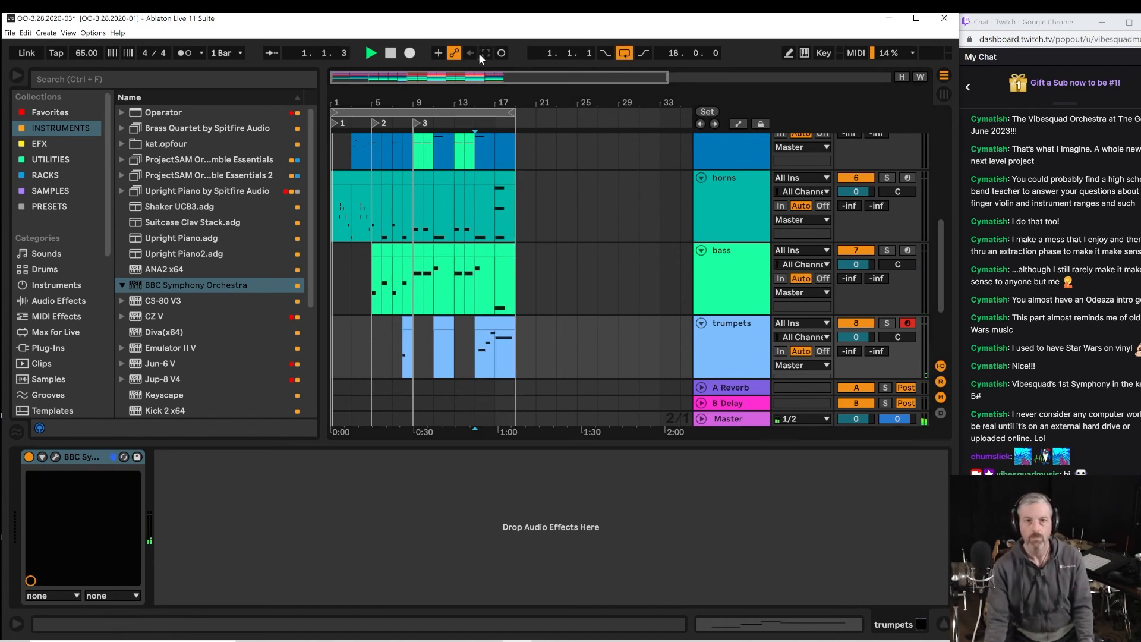
Open the trumpets clip starting at bar 15, enlarge the note editor and play the part back.
left_click(497, 322)
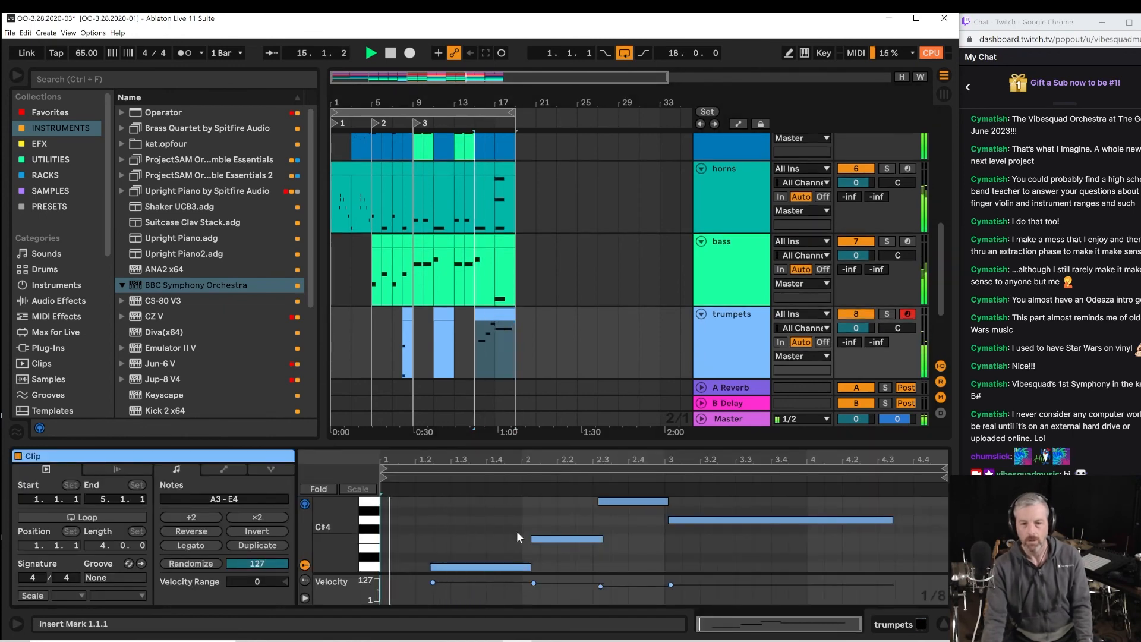
left_click_drag(541, 448, 544, 384)
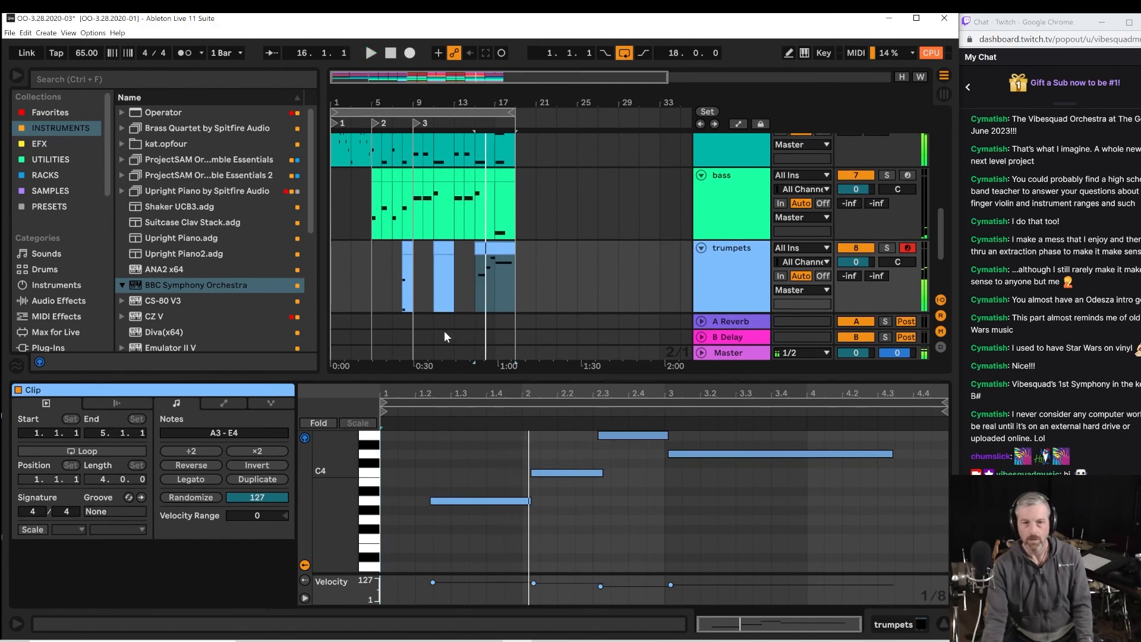
left_click(482, 249)
left_click_drag(477, 249, 472, 249)
left_click(465, 293)
key("space")
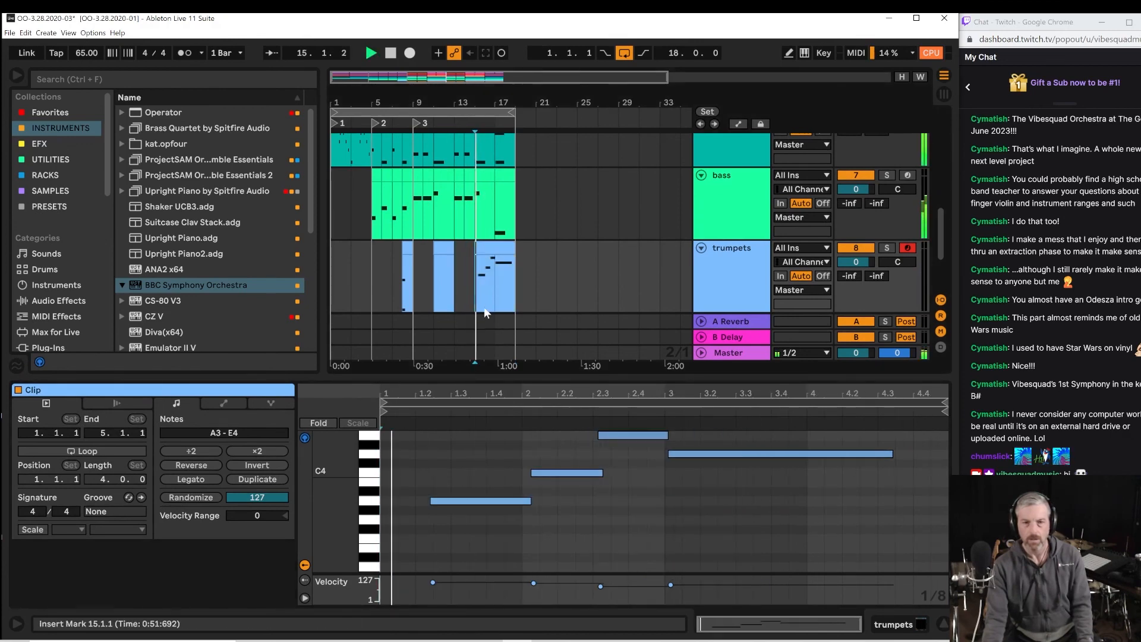
left_click(776, 529)
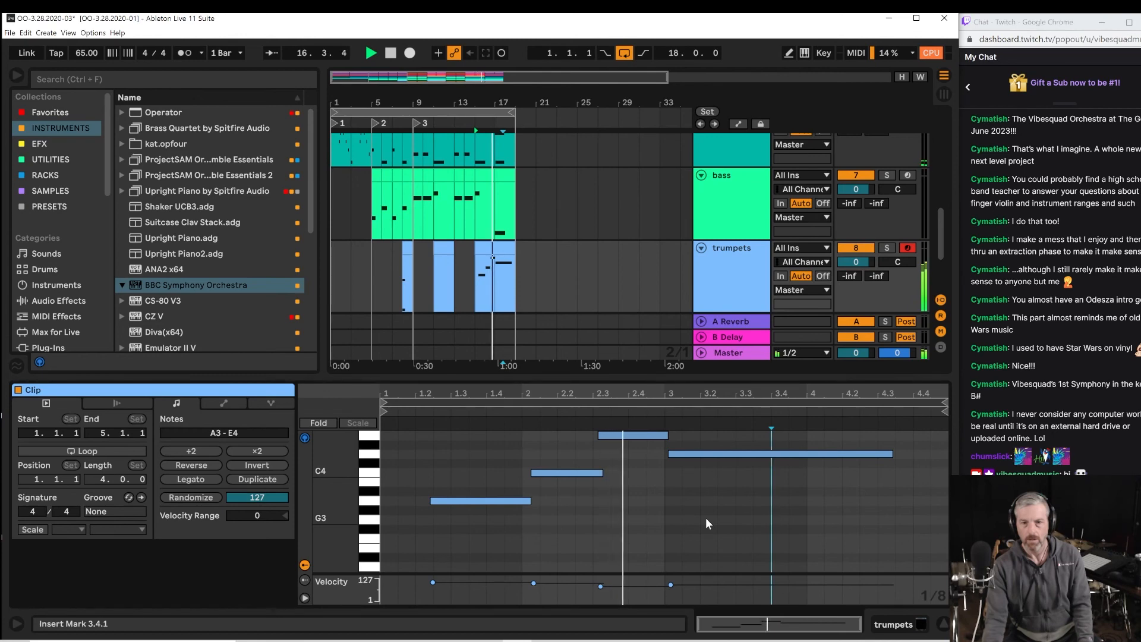
key("space")
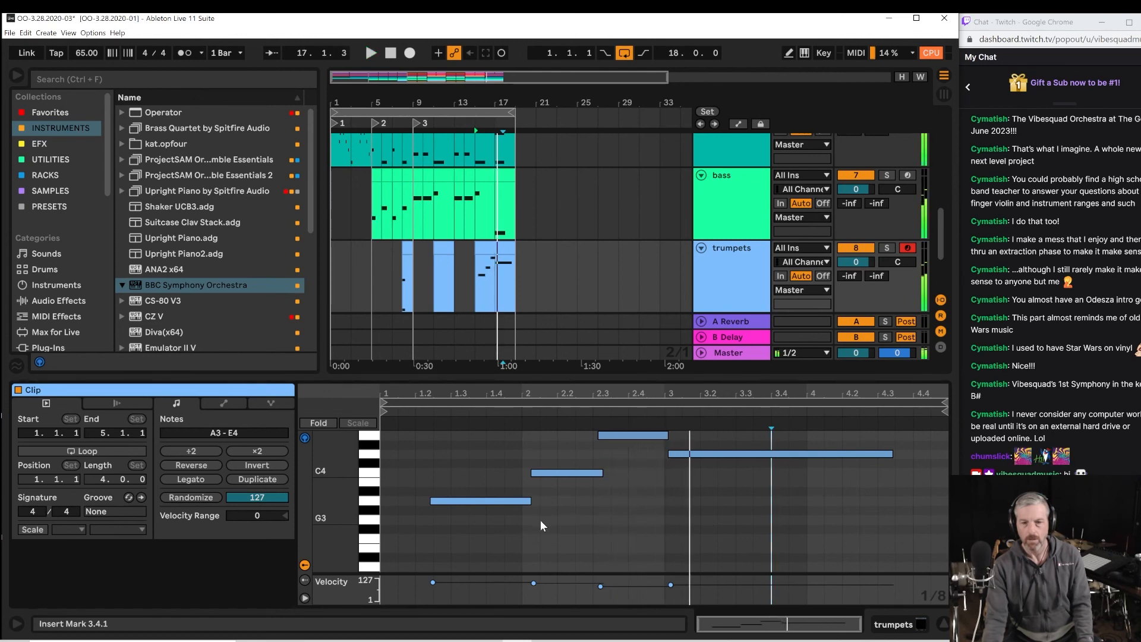
Move the trumpets' first A3 note to the clip start and the C4 note to beat 1.3, shortening the A3 and playing the result.
left_click_drag(440, 460, 414, 501)
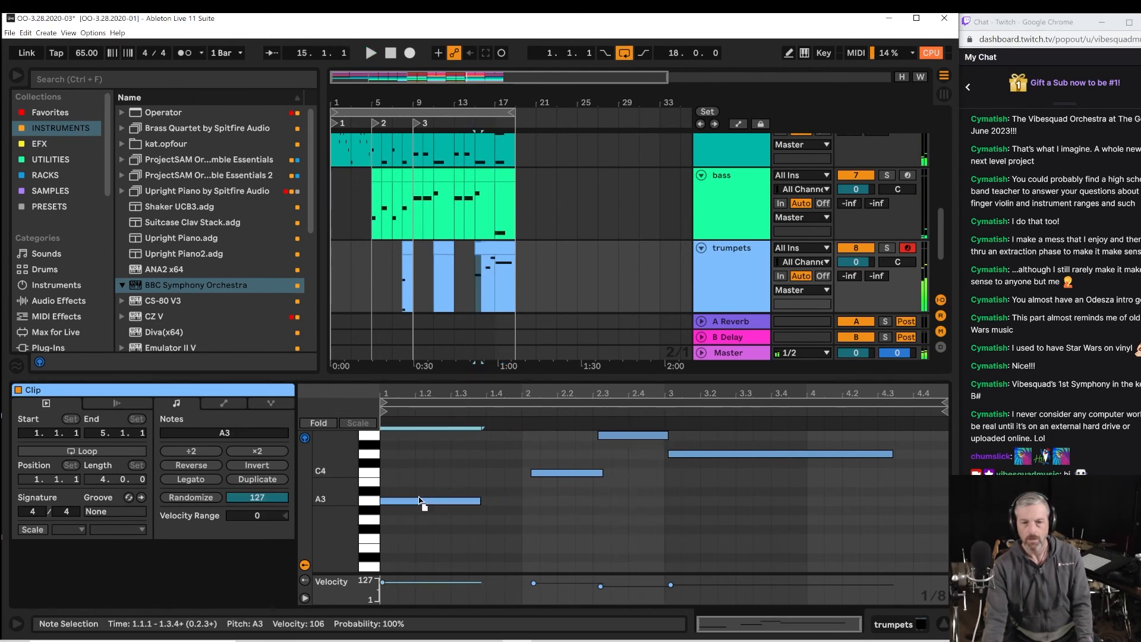
key("space")
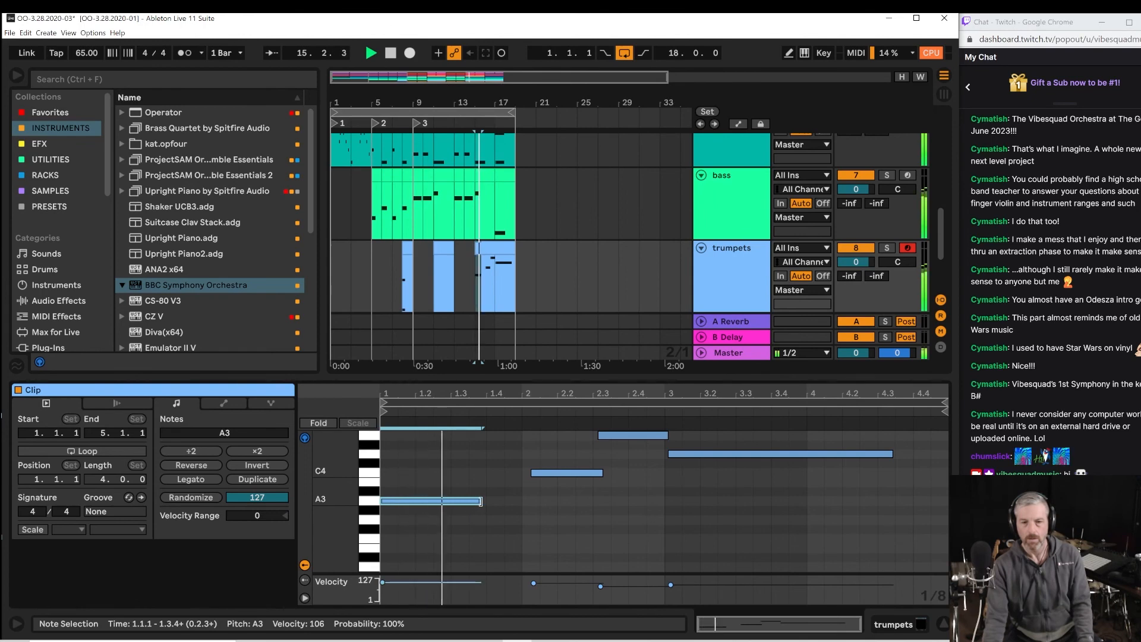
key("space")
left_click_drag(575, 472, 462, 502)
key("space")
key("space")
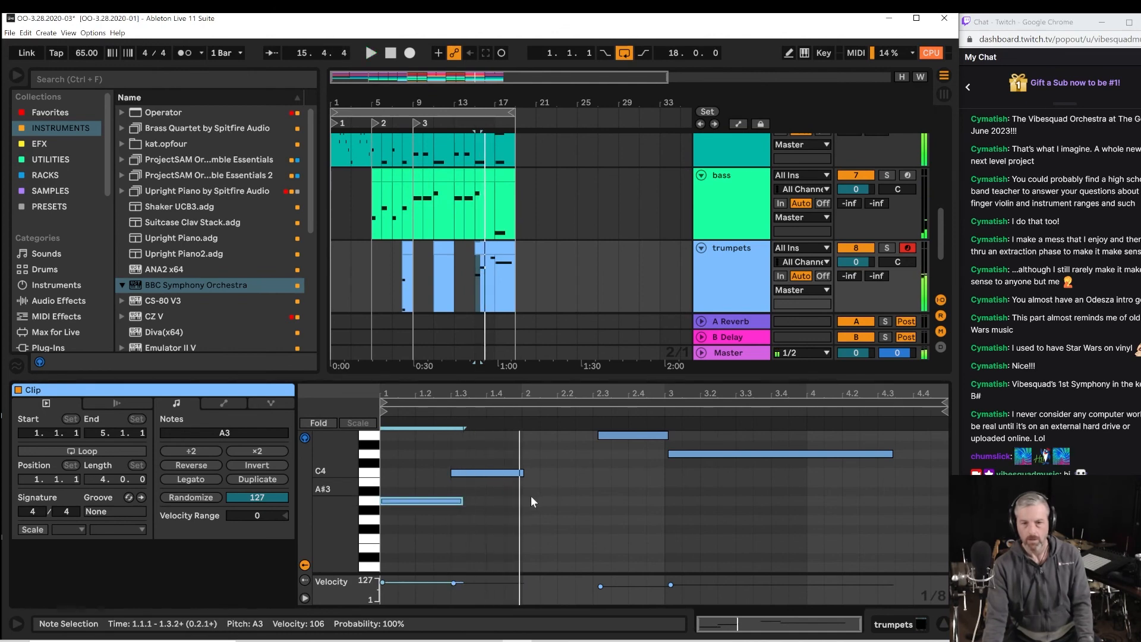
Add an A3 note to the trumpets clip from 2.1 to 2.3 and play the phrase.
double_click(530, 501)
left_click_drag(539, 501, 591, 501)
key("space")
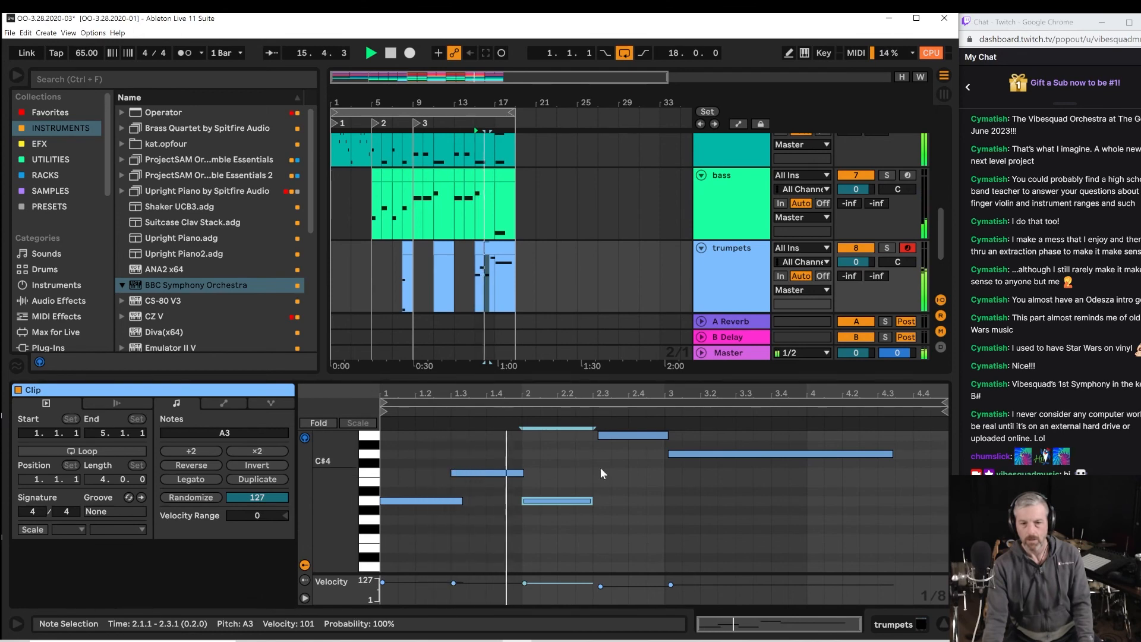
scroll(648, 508, "up", 1)
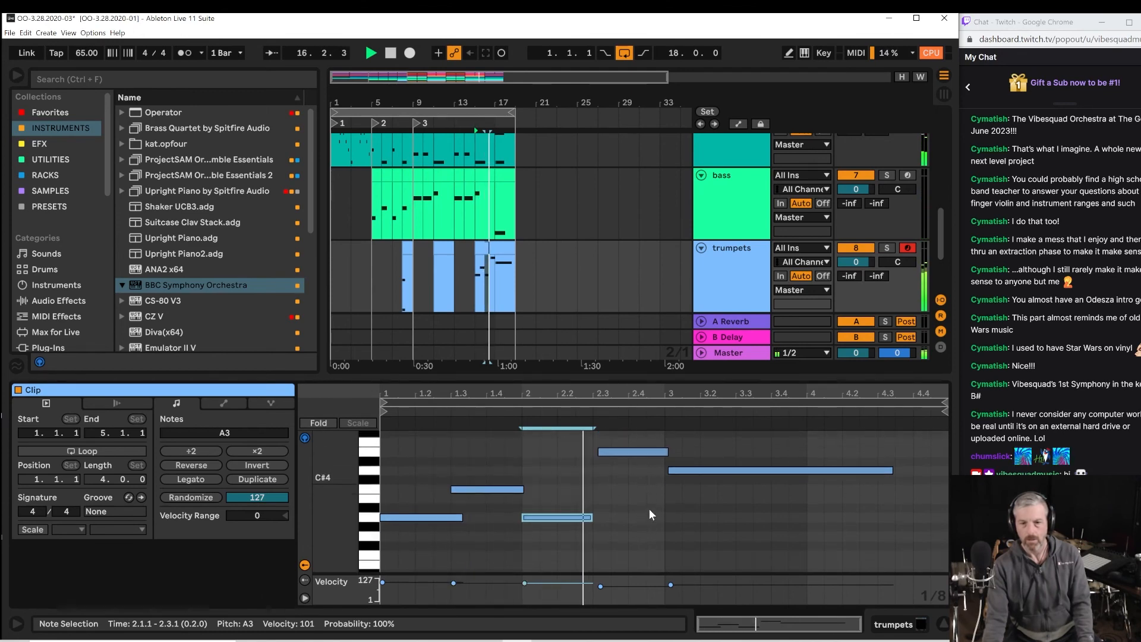
Align the trumpets' E4 note to 2.3 and the long D4 note to 3.1, then listen through bar 18 alongside the other tracks.
left_click(701, 469)
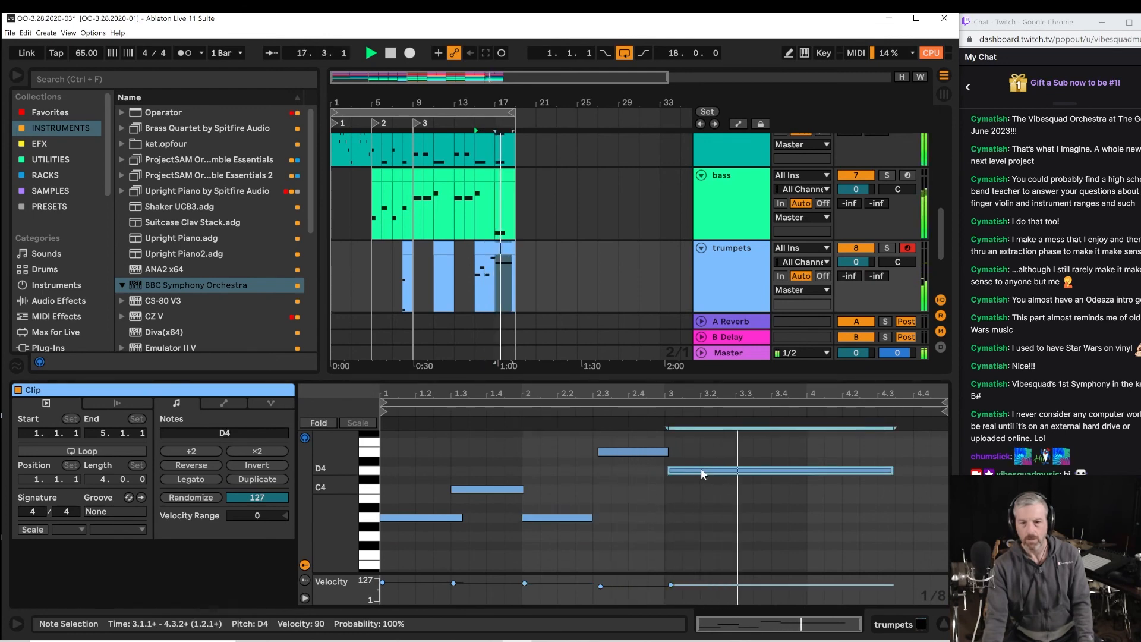
left_click_drag(701, 469, 640, 453)
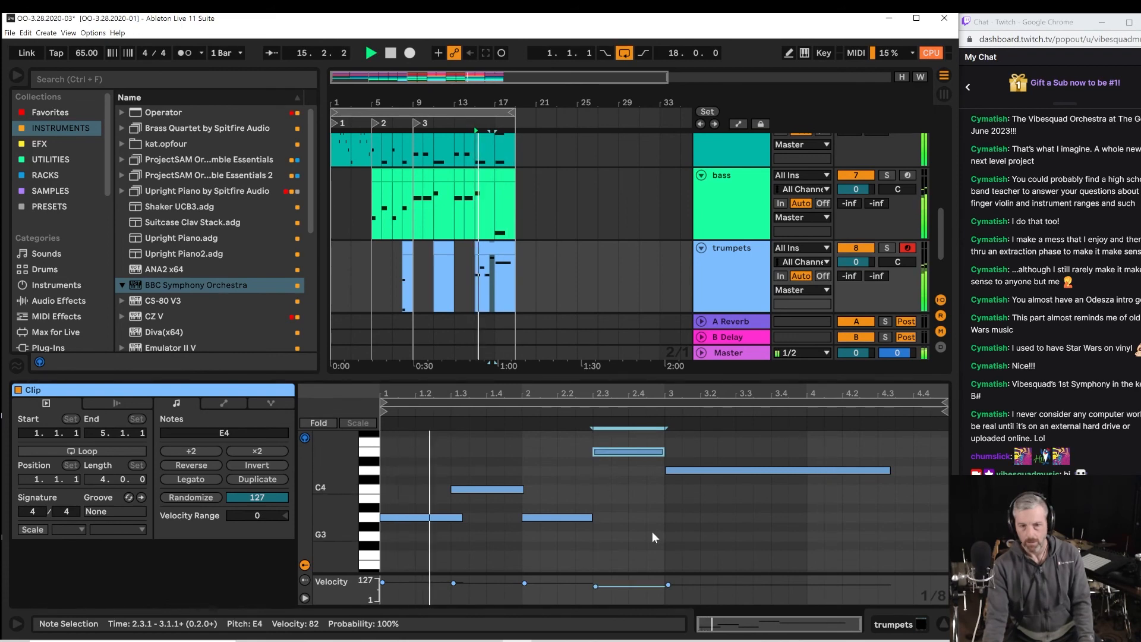
scroll(676, 331, "down", 2)
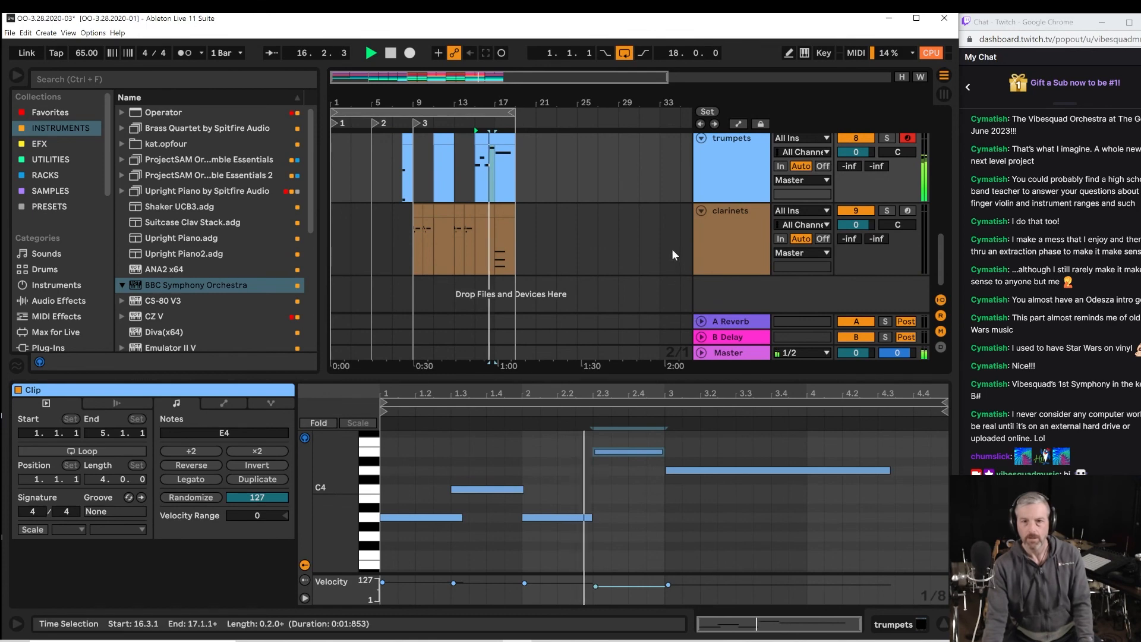
scroll(704, 226, "up", 2)
scroll(701, 224, "up", 5)
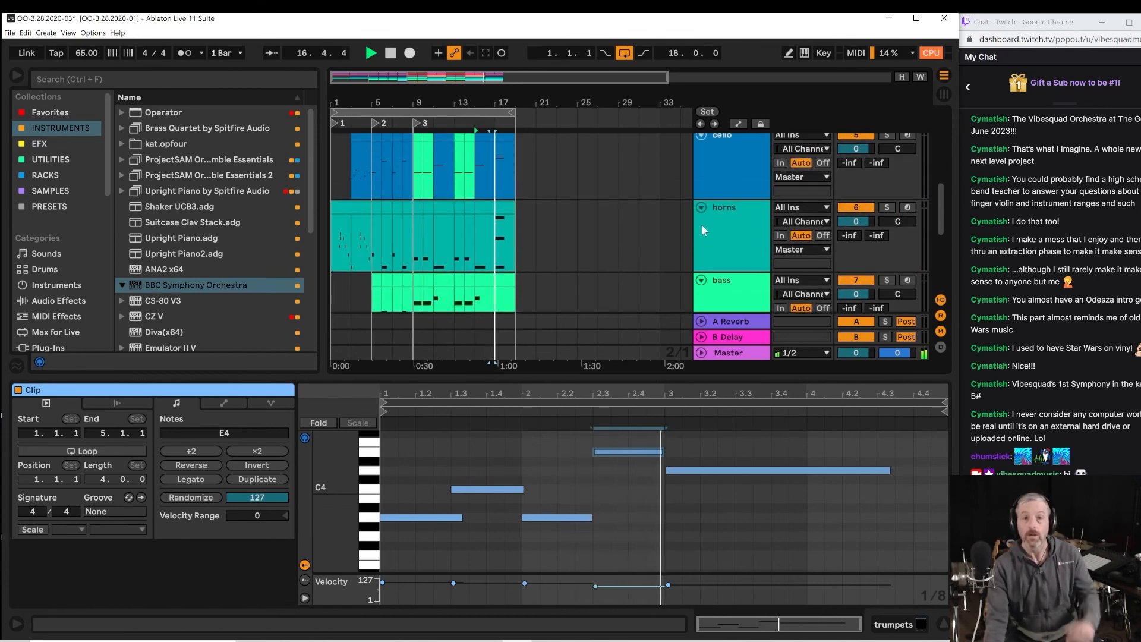
scroll(689, 235, "up", 2)
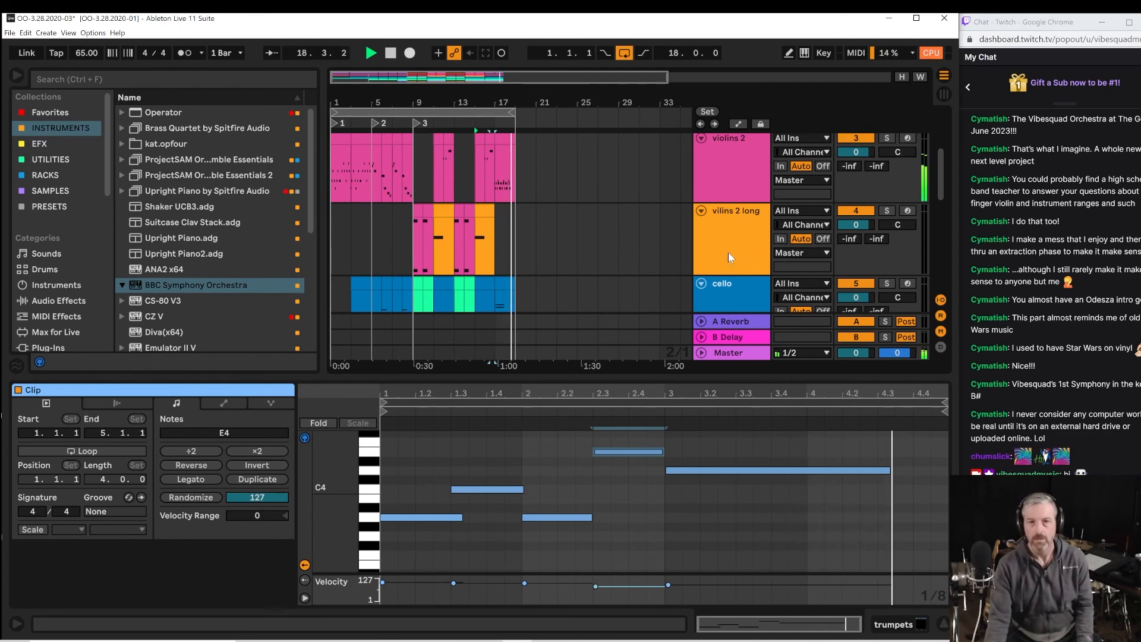
Play violins 1 from bar 17 and trim its bar 18 clip to end at 18.3.
key("space")
scroll(541, 233, "up", 3)
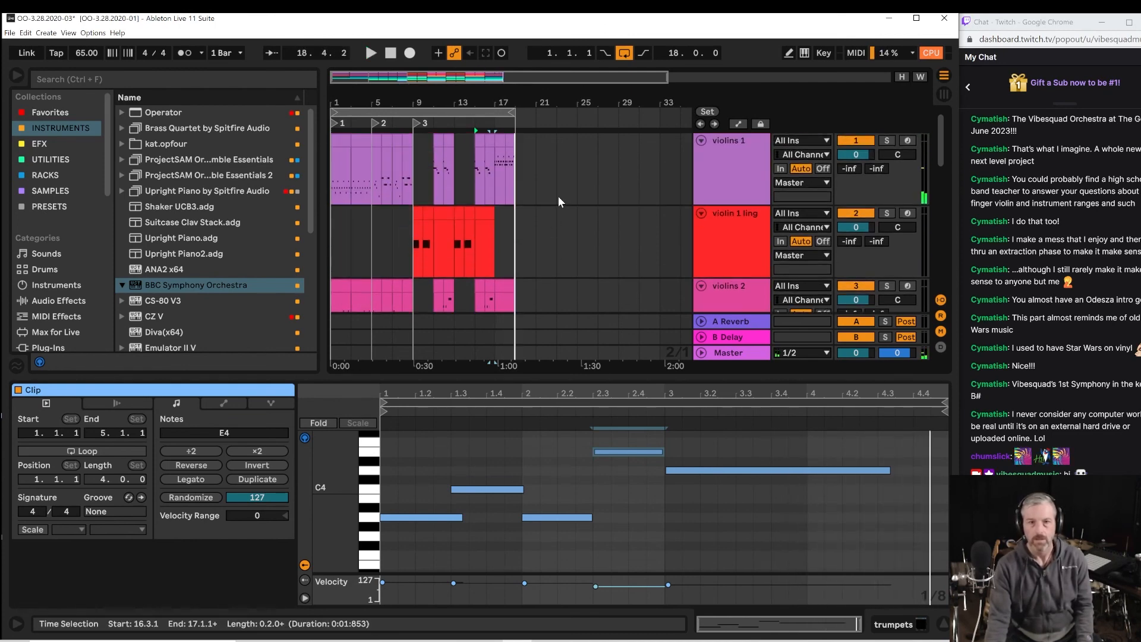
left_click_drag(510, 101, 510, 172)
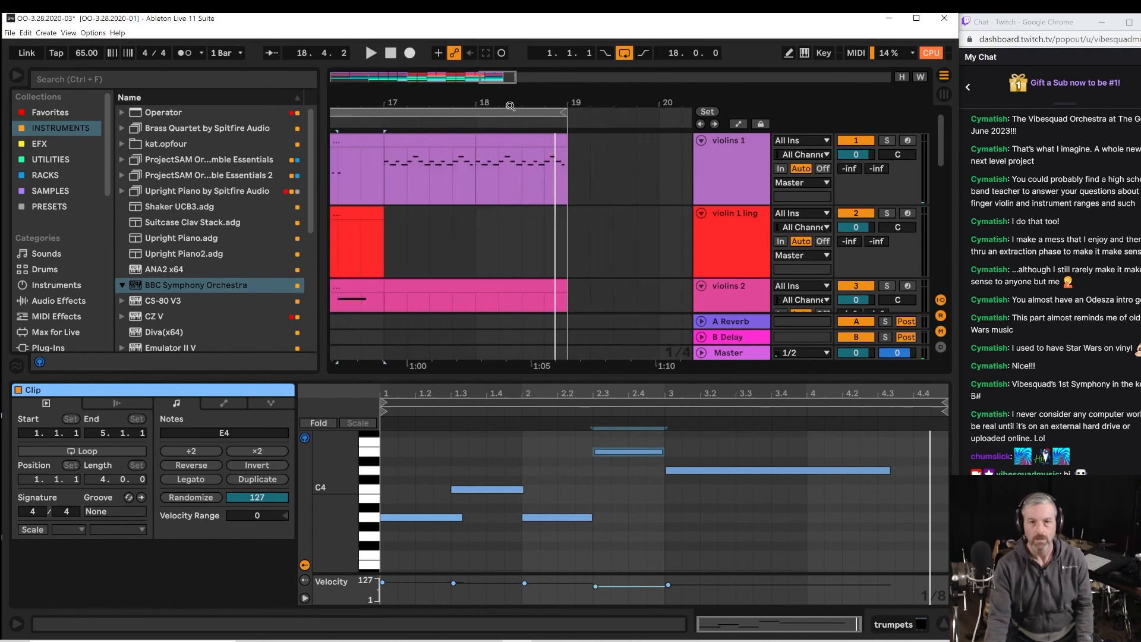
left_click(382, 183)
key("space")
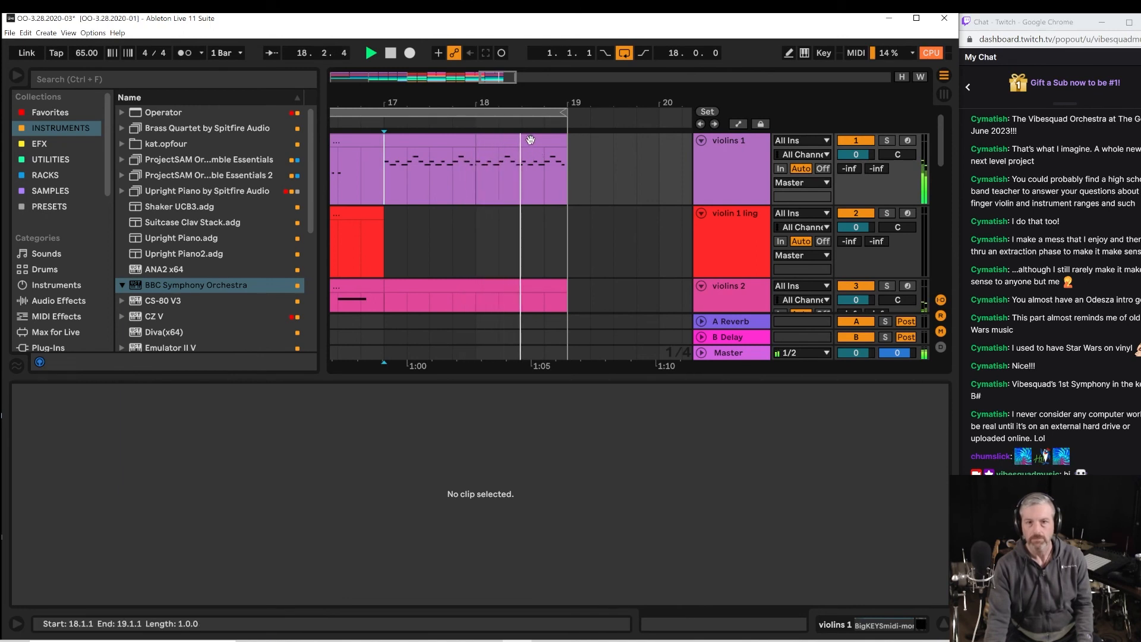
left_click_drag(566, 144, 521, 145)
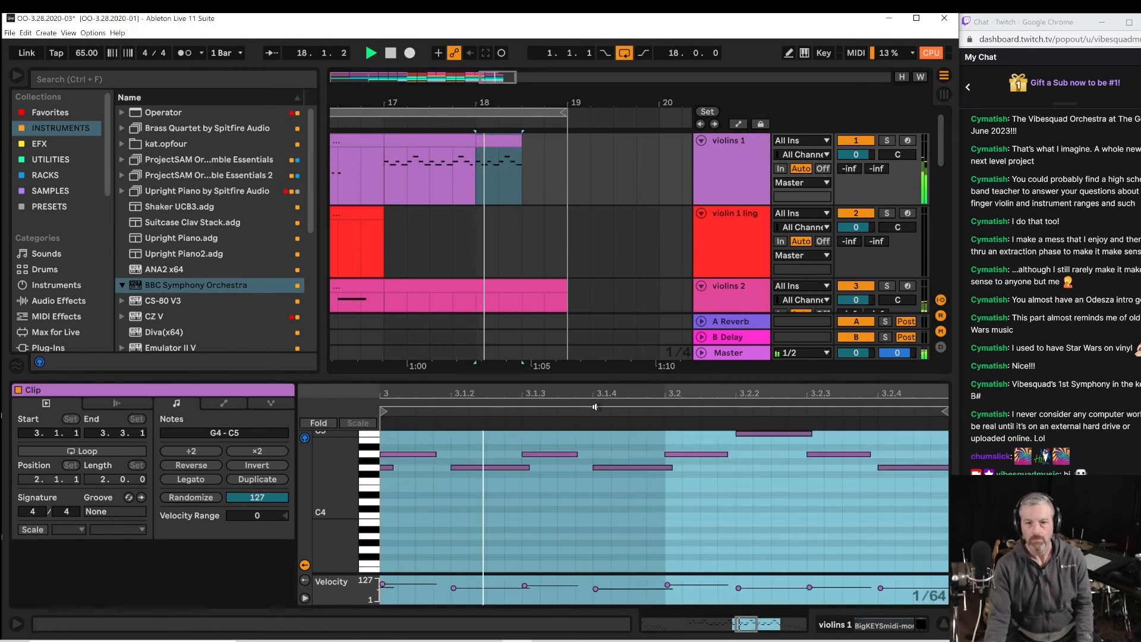
Delete the leftover G4 fragment at the start of the violins 1 bar 18 clip, transpose its remaining notes down an octave and replay from bar 17.
left_click_drag(642, 432, 920, 511)
left_click_drag(629, 373, 378, 410)
left_click(387, 467)
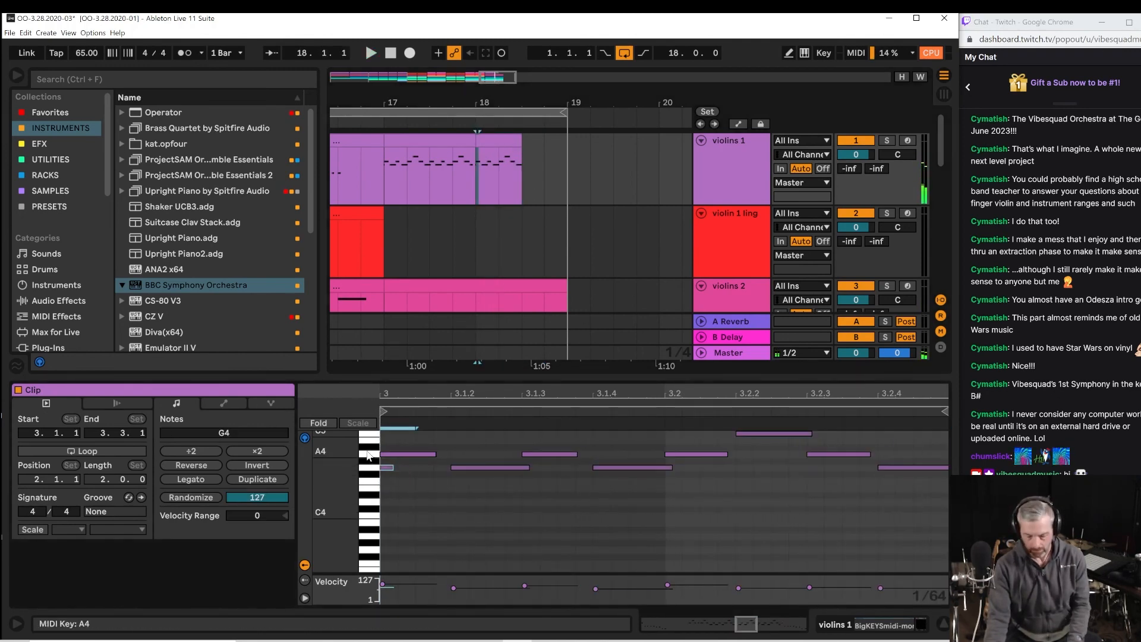
left_click_drag(923, 498, 383, 416)
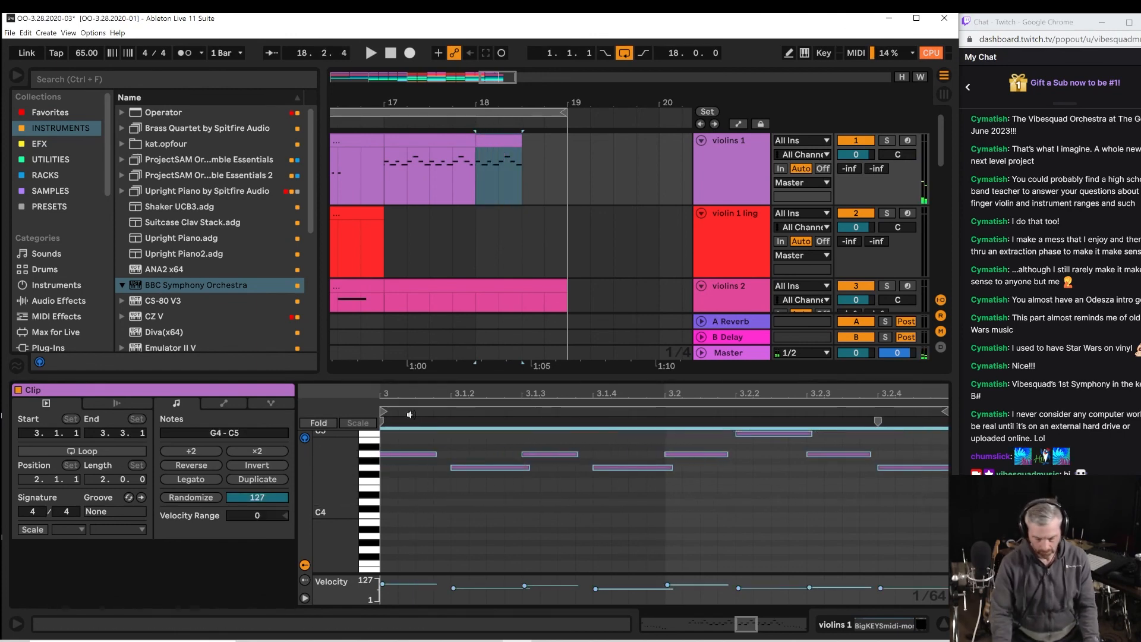
key("shift+Down")
key("space")
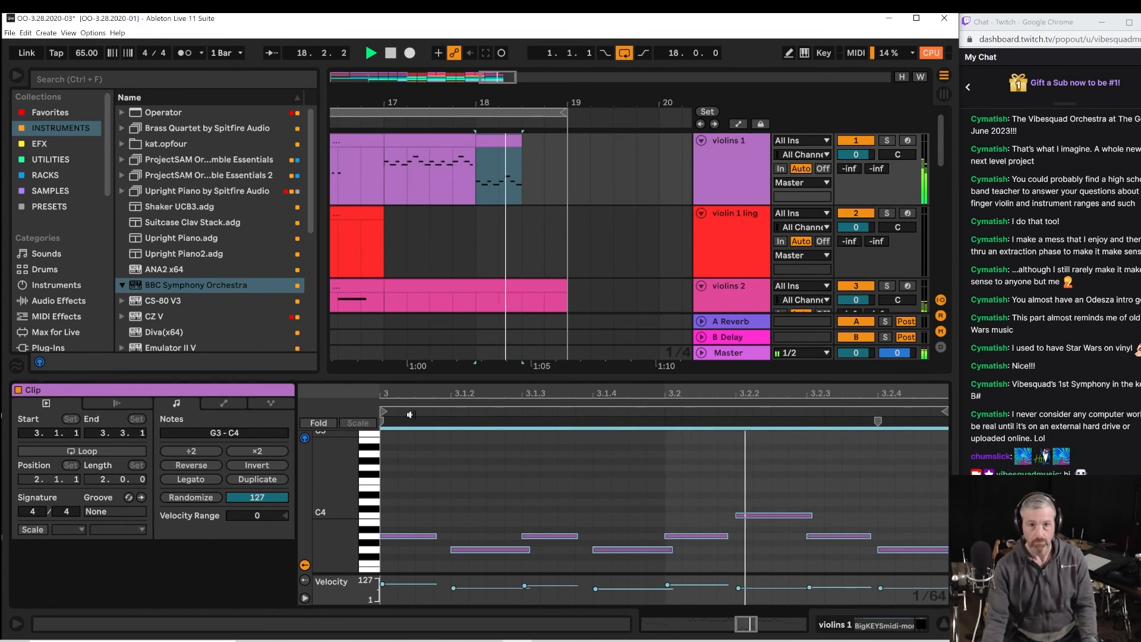
left_click(385, 173)
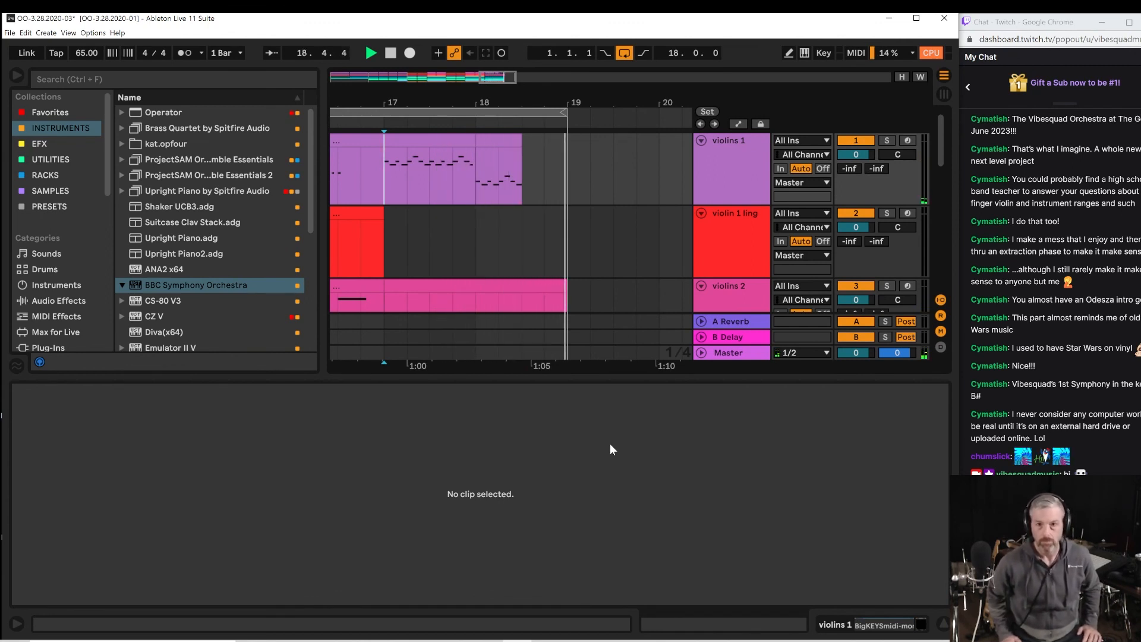
Play the arrangement from bar 5 and review the parts on all tracks from violins 1 down to clarinets.
left_click_drag(469, 102, 440, 36)
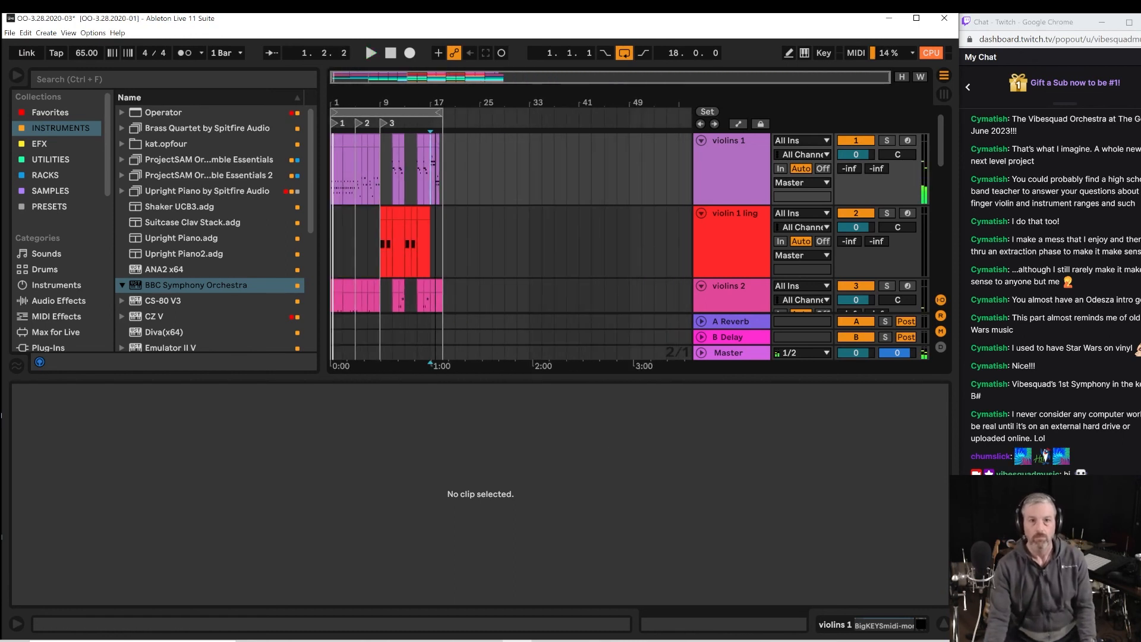
left_click(384, 173)
key("space")
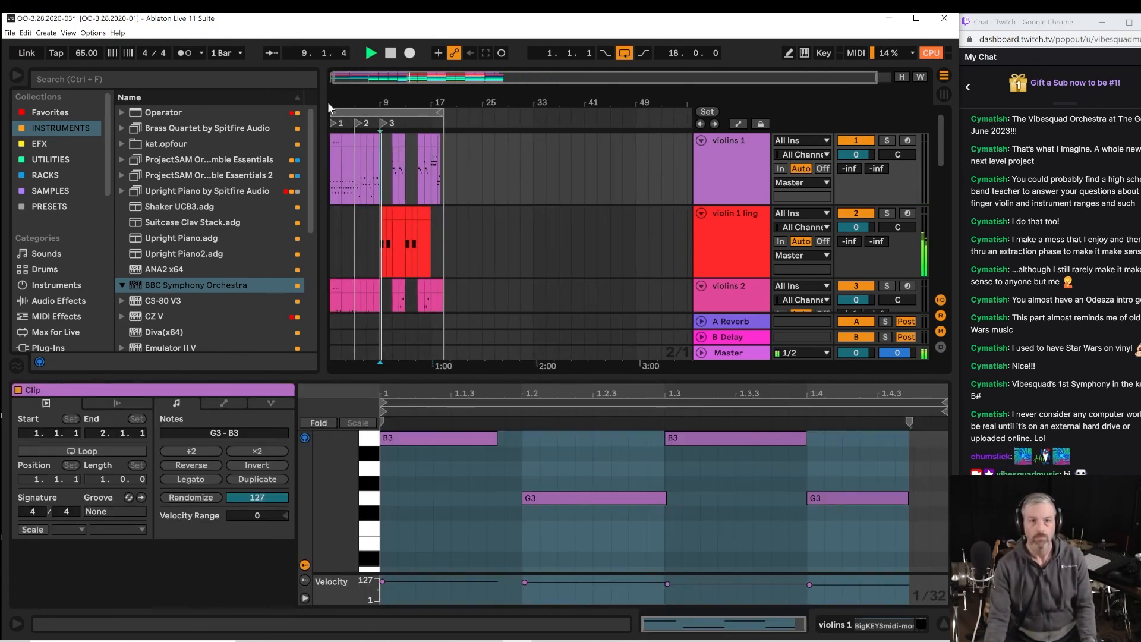
left_click(354, 191)
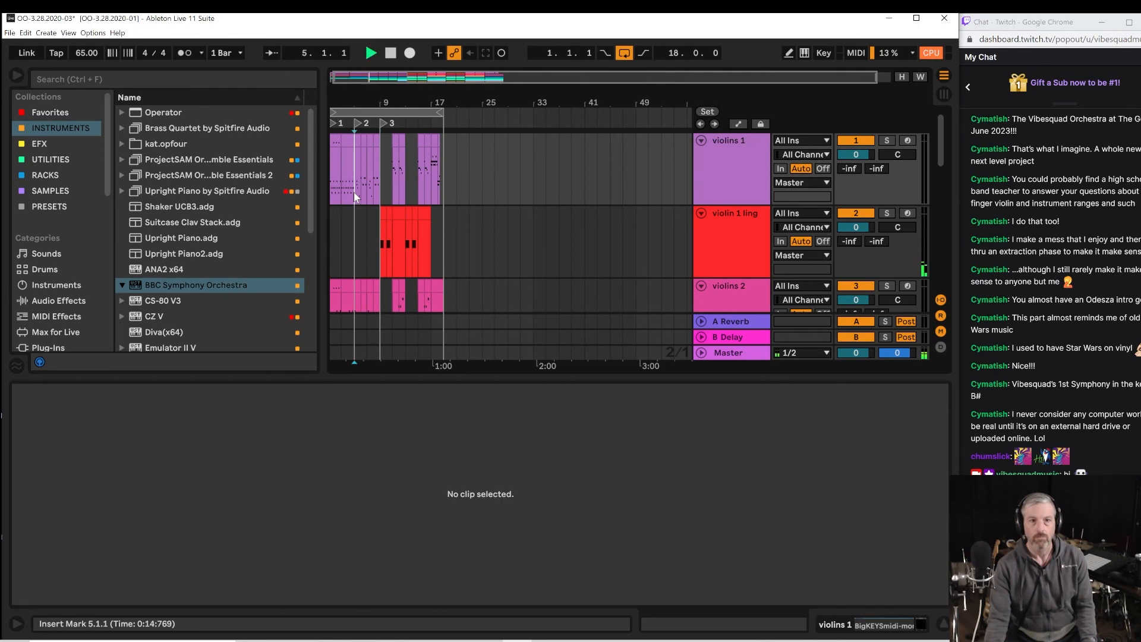
key("space")
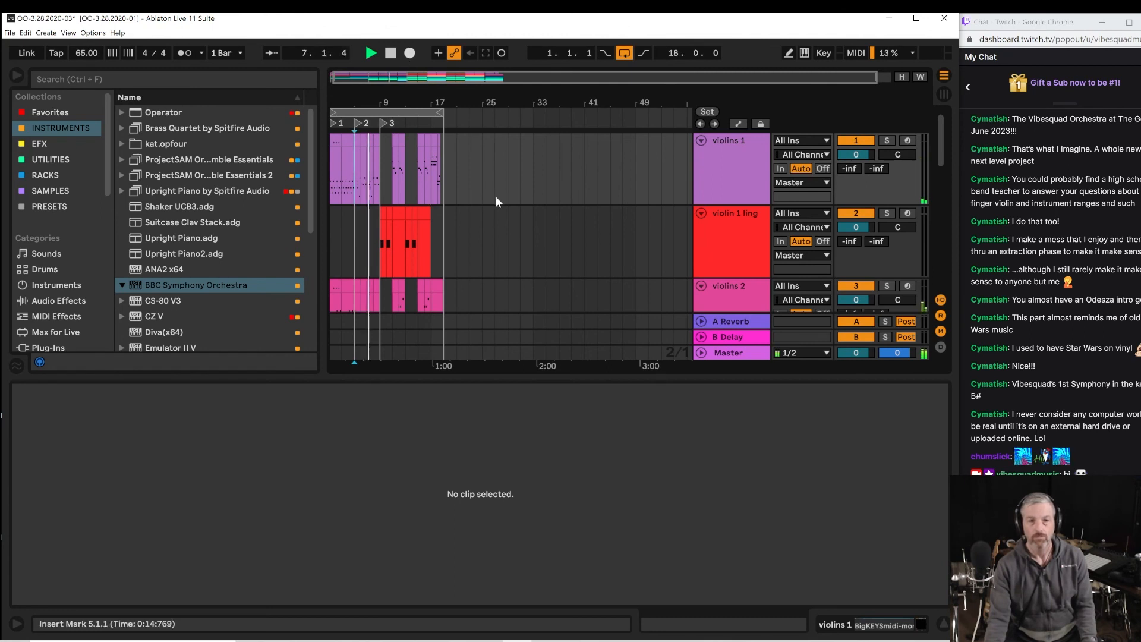
scroll(737, 238, "down", 3)
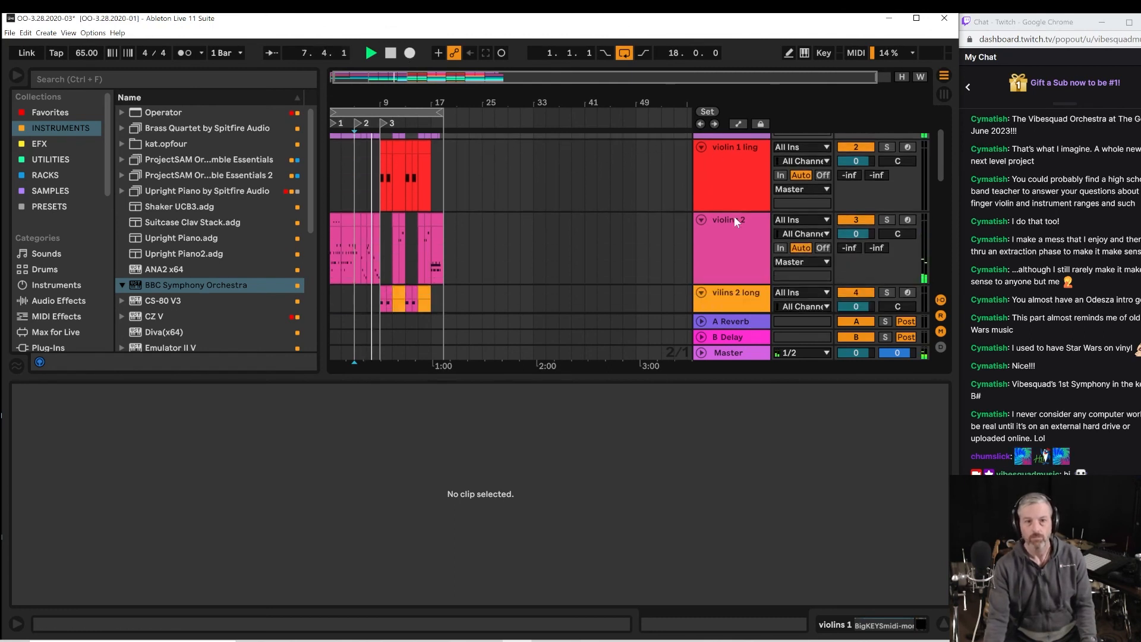
scroll(734, 216, "down", 1)
scroll(733, 211, "down", 5)
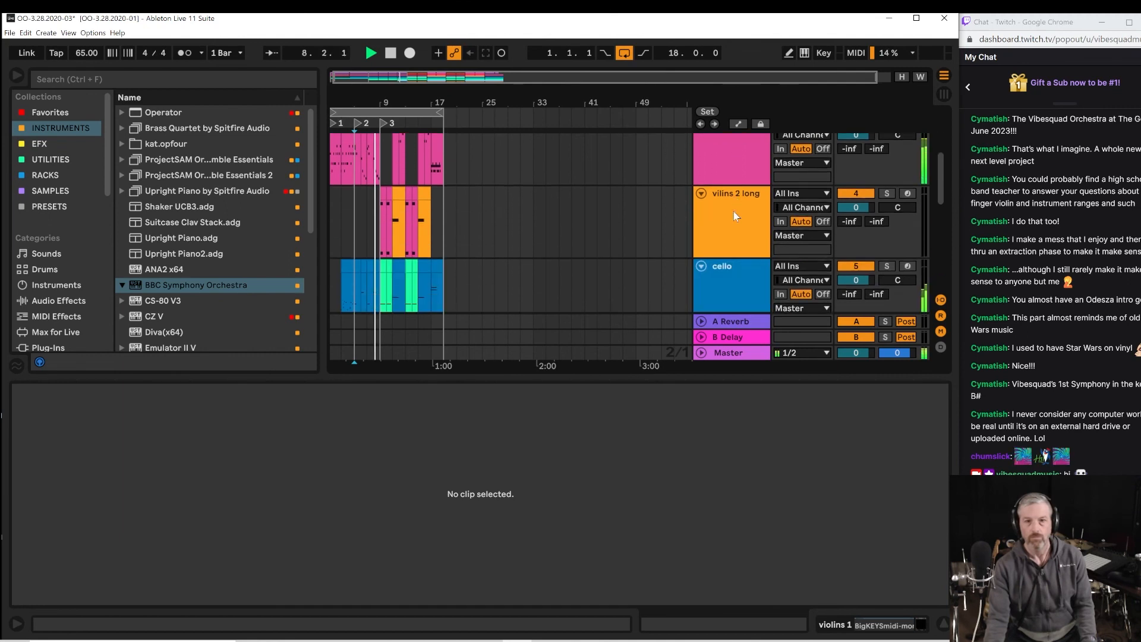
scroll(732, 215, "down", 5)
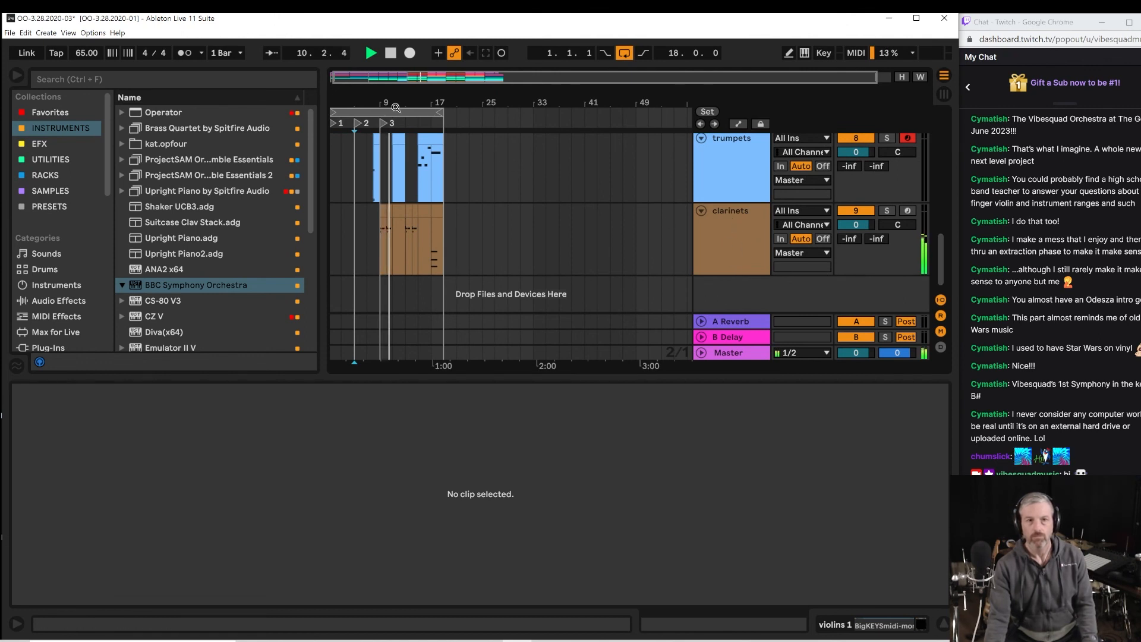
left_click_drag(388, 102, 400, 102)
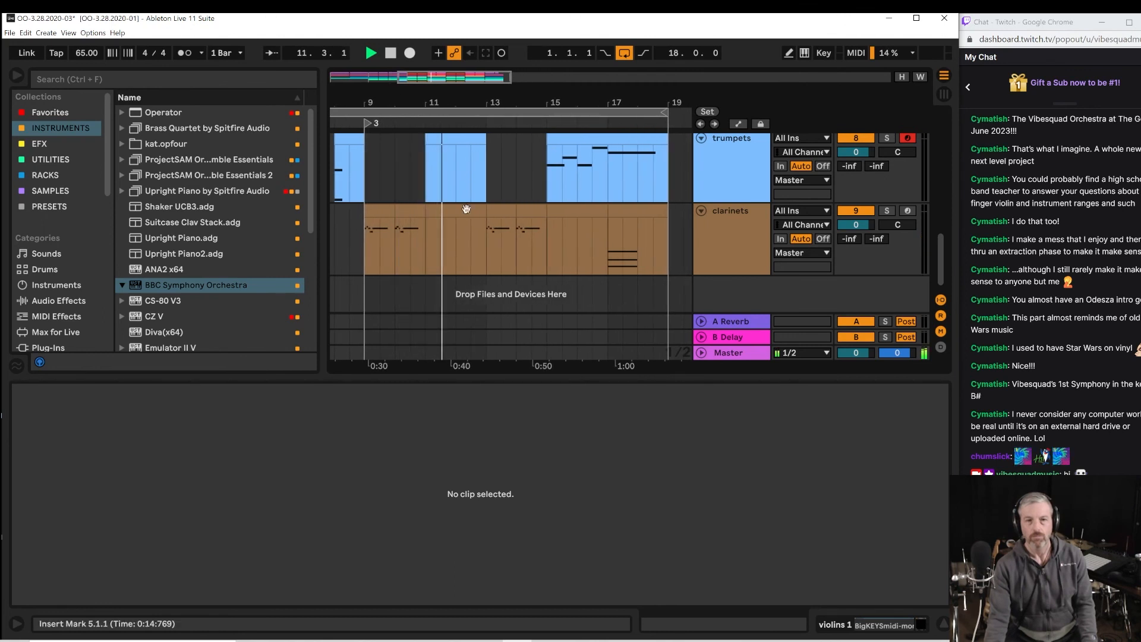
scroll(700, 242, "up", 4)
scroll(588, 228, "up", 1)
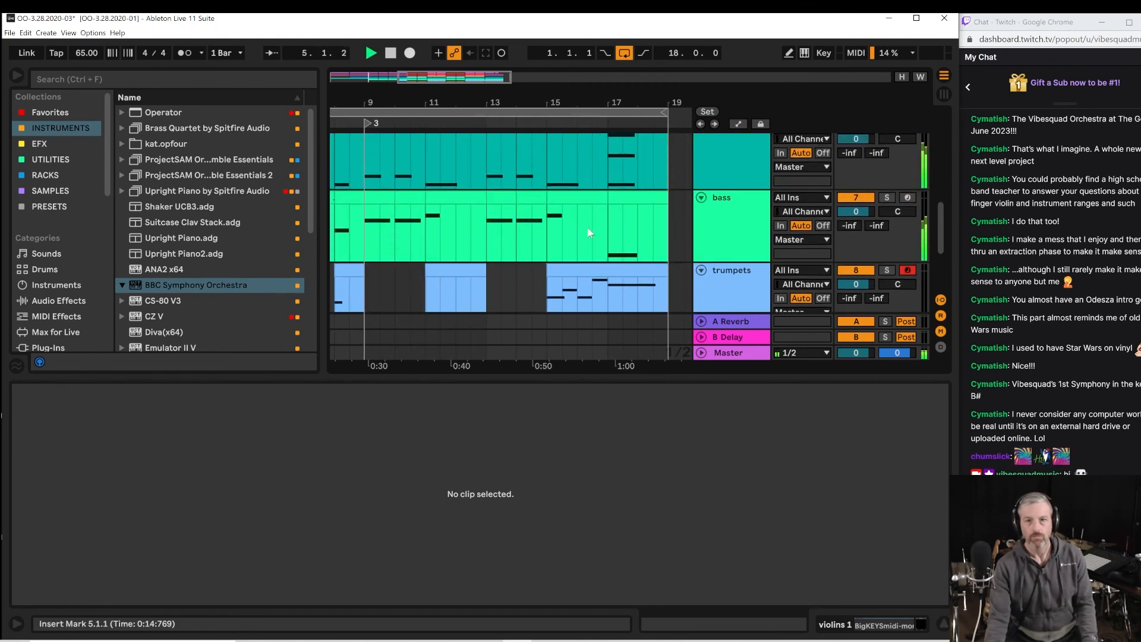
Play from bar 9 and shorten the A0 note in the bass part's bar 9 clip to end at 2.3.4.
key("space")
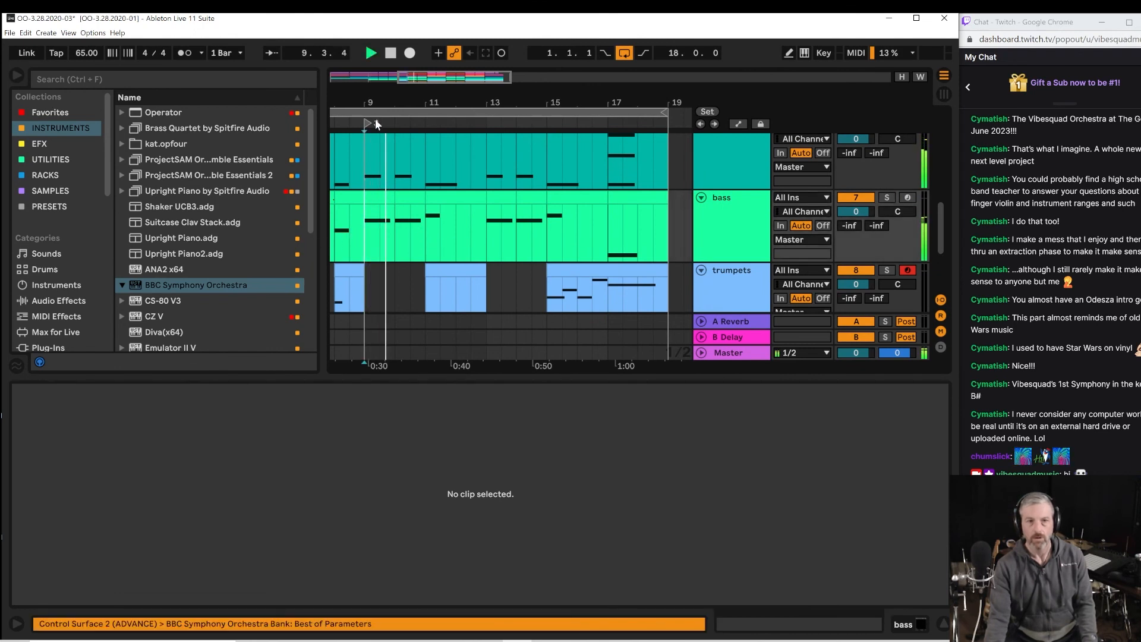
left_click_drag(384, 99, 507, 98)
key("space")
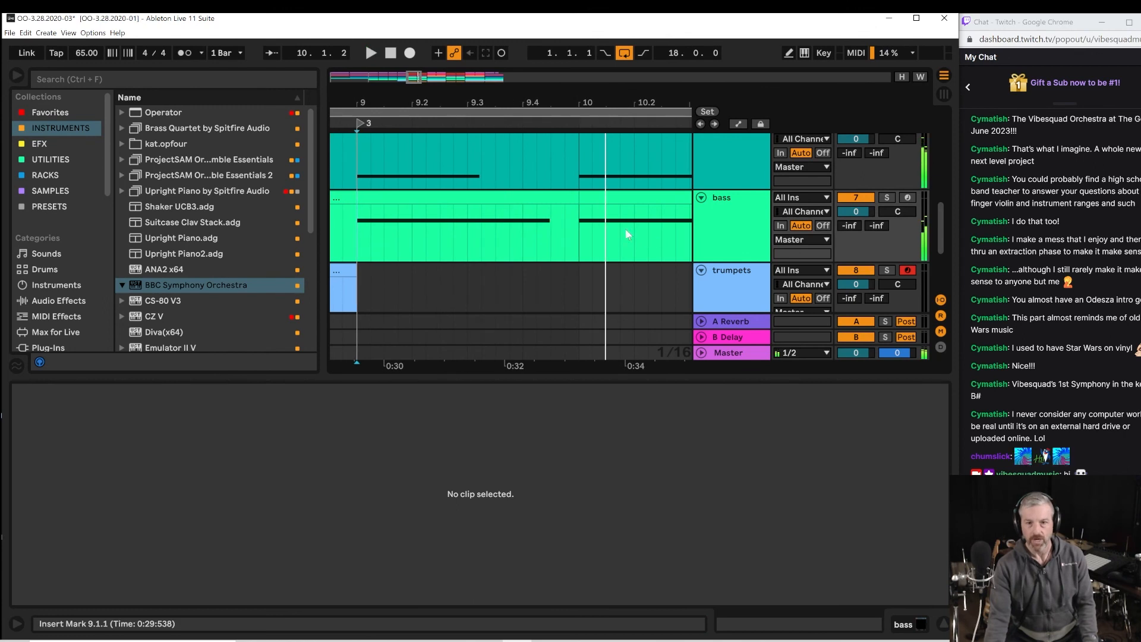
left_click(554, 202)
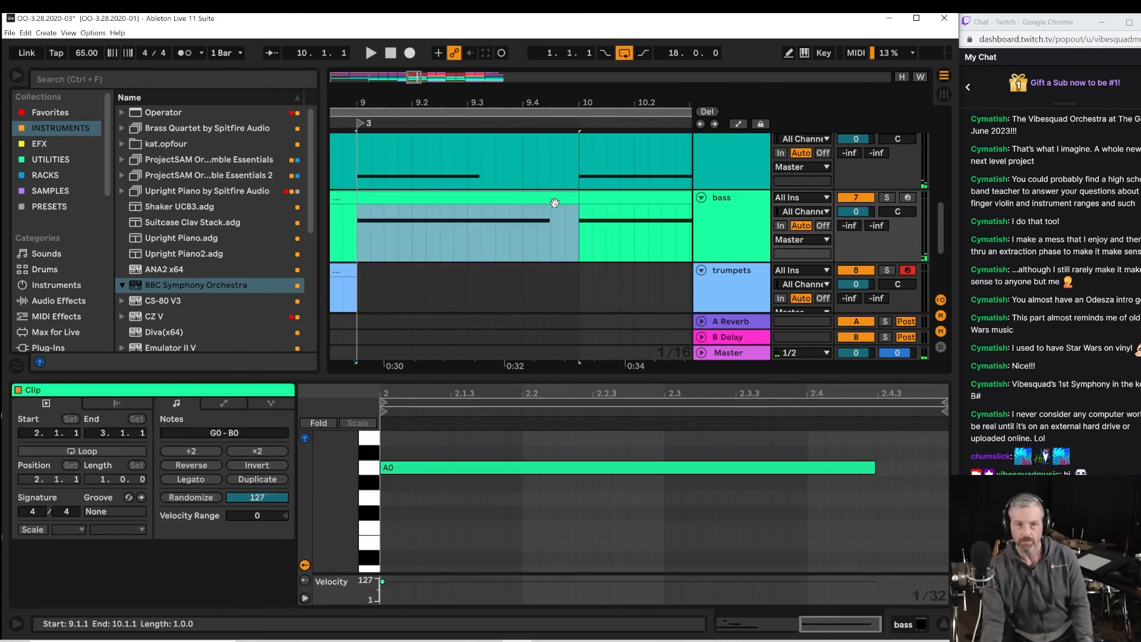
left_click_drag(874, 467, 788, 467)
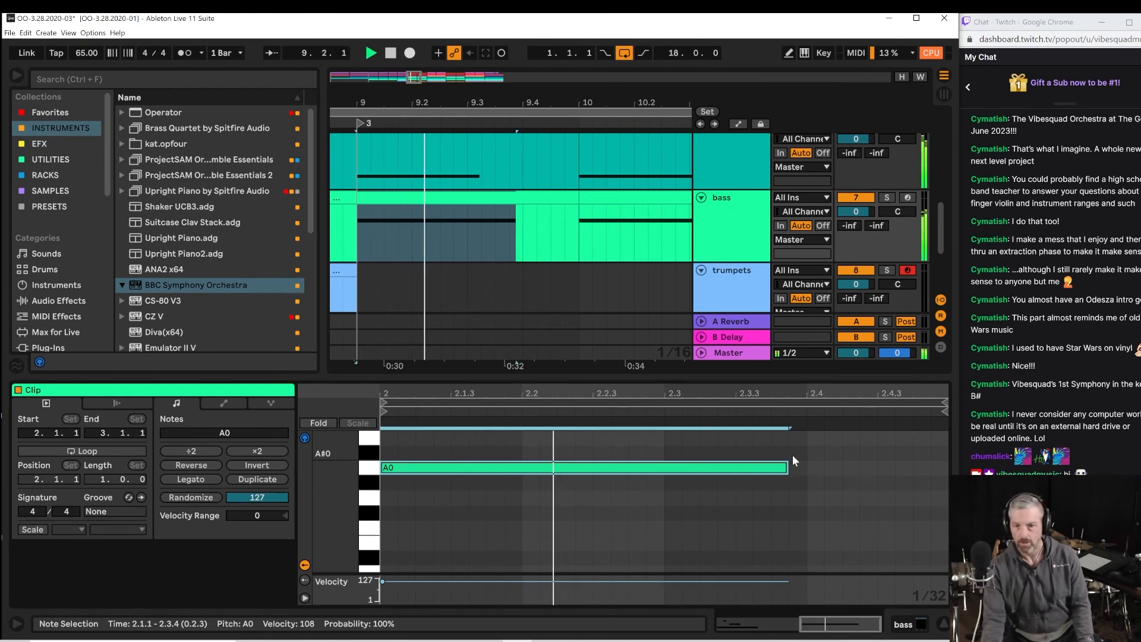
key("space")
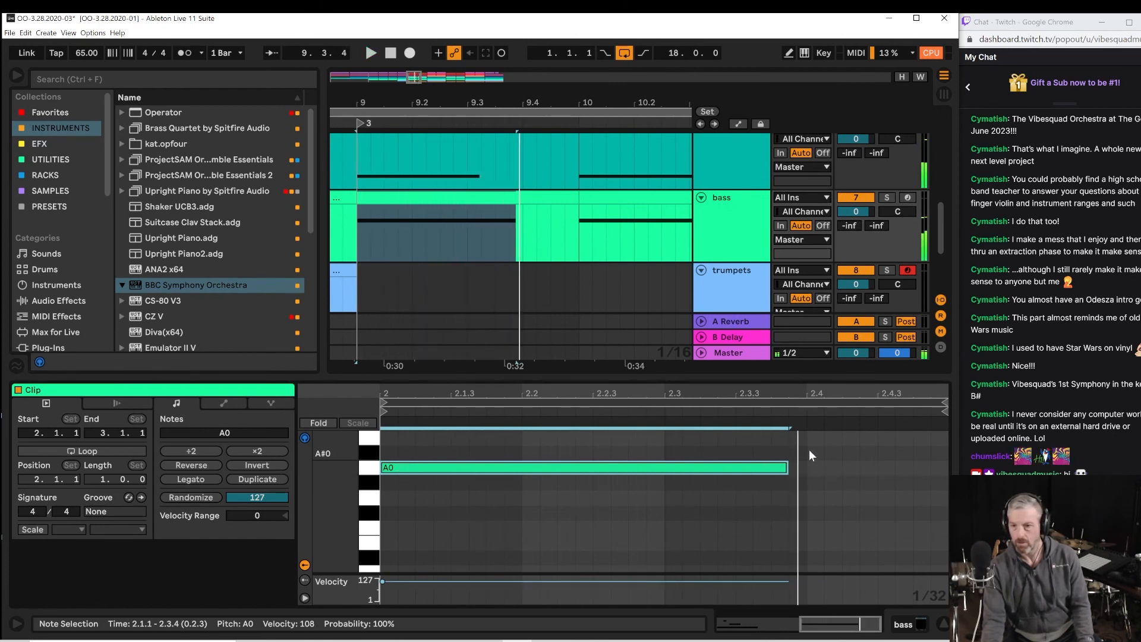
Add an A#0 note at 2.4.1 in the bass part's bar 9 clip and adjust its length to 0.0.3 with playback.
double_click(812, 453)
scroll(823, 451, "up", 1)
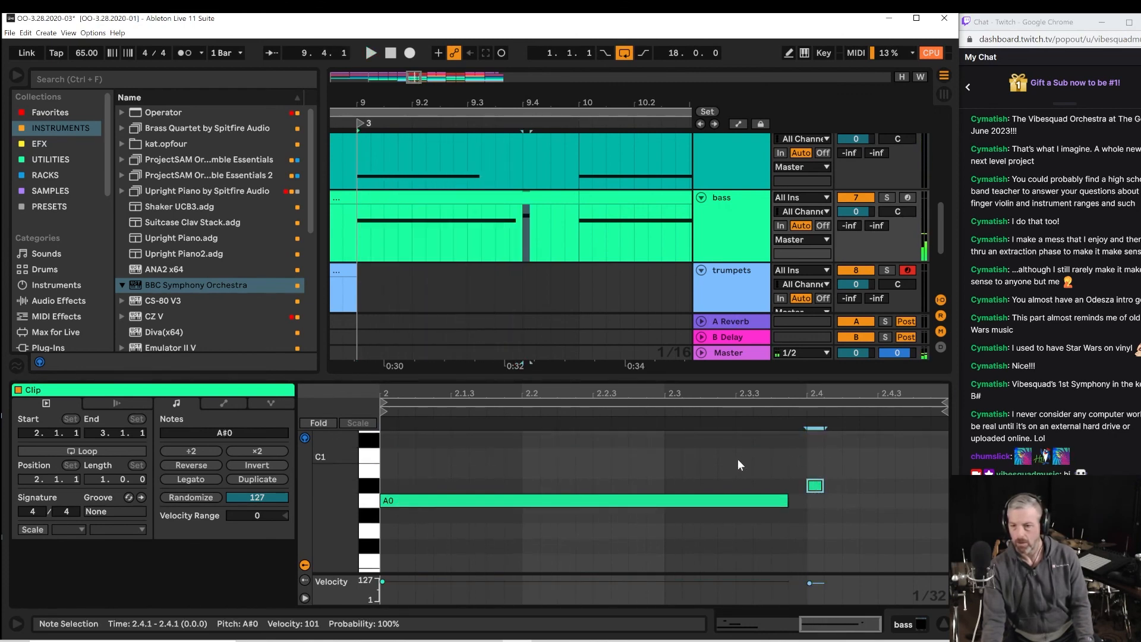
key("space")
left_click_drag(823, 485, 929, 484)
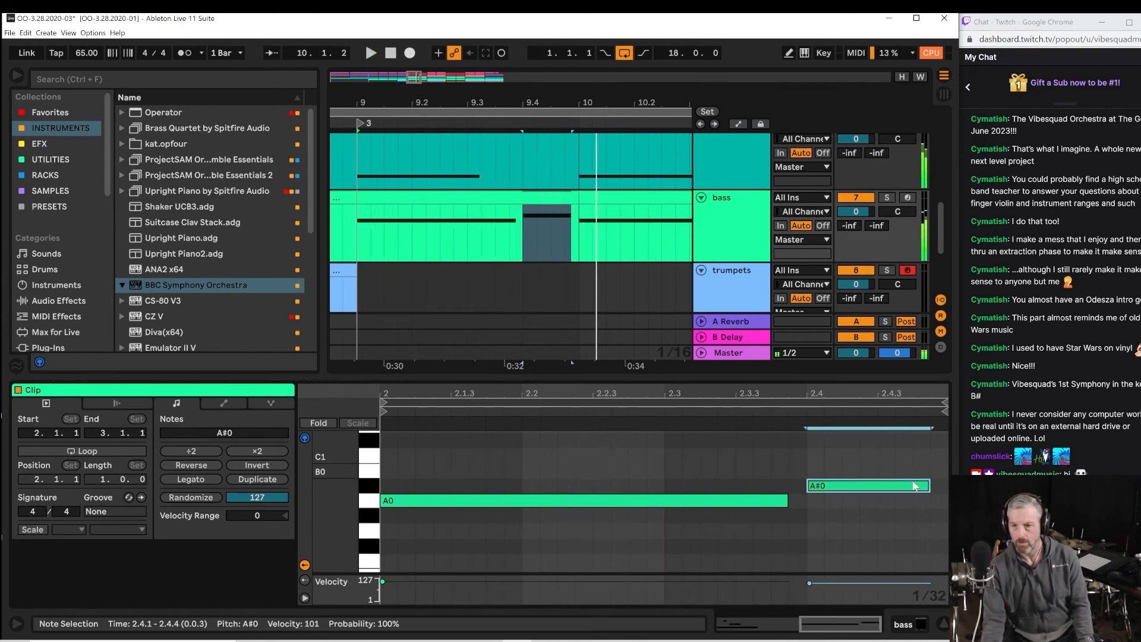
left_click_drag(929, 485, 859, 486)
key("space")
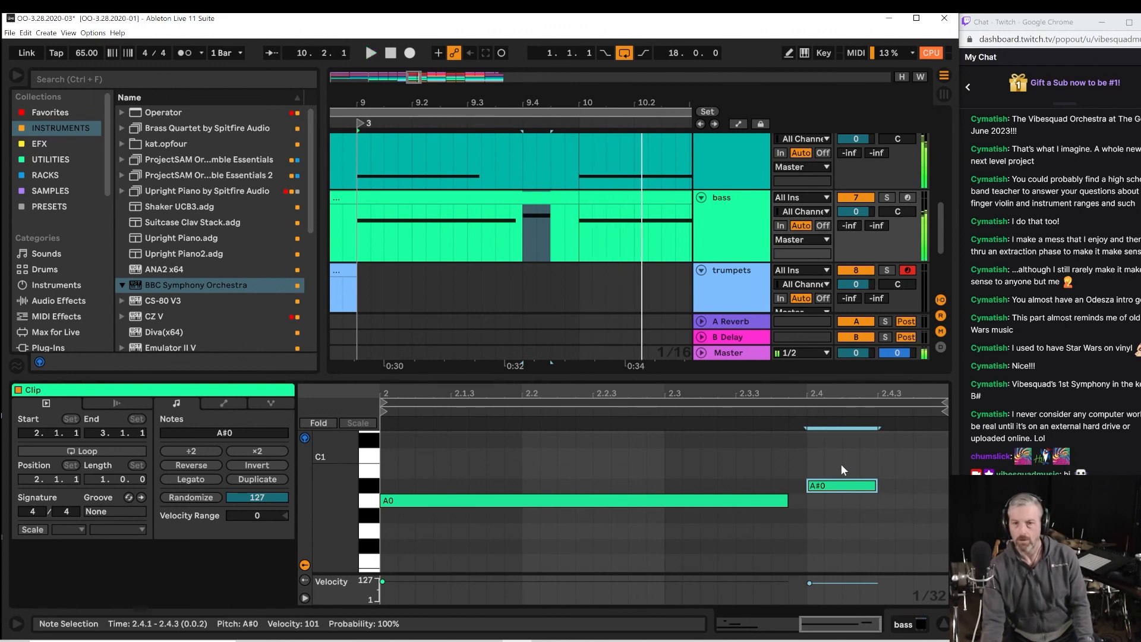
left_click_drag(882, 483, 913, 486)
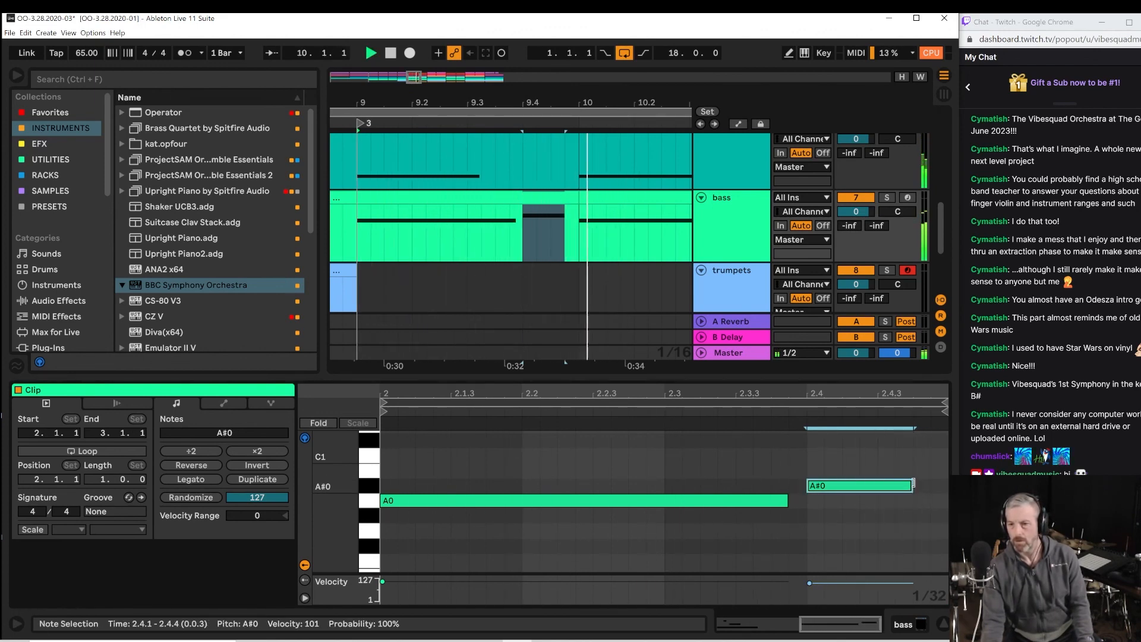
Listen into bar 10 of the bass part and add an E1 note from 2.4.1 to 2.4.3 in its clip.
left_click_drag(586, 104, 466, 107)
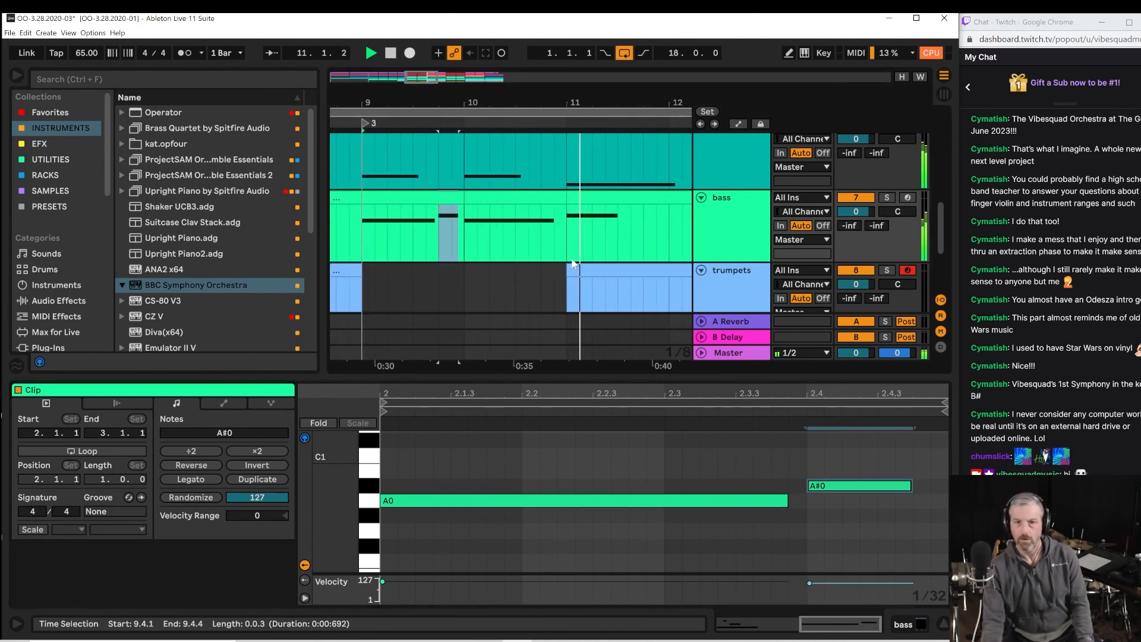
left_click(547, 219)
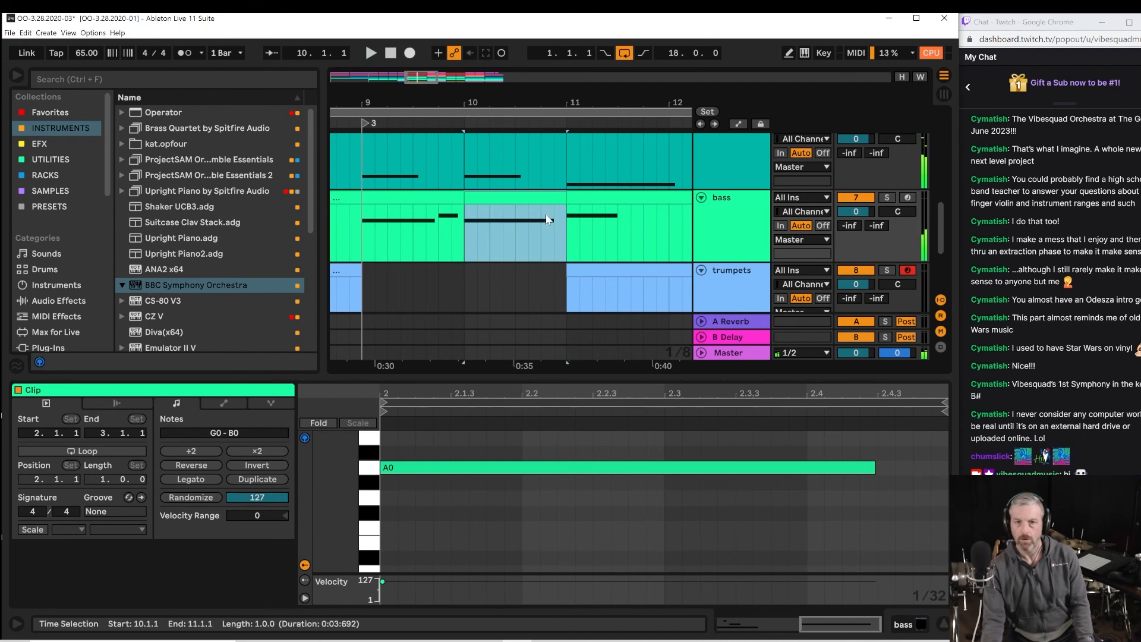
left_click(547, 228)
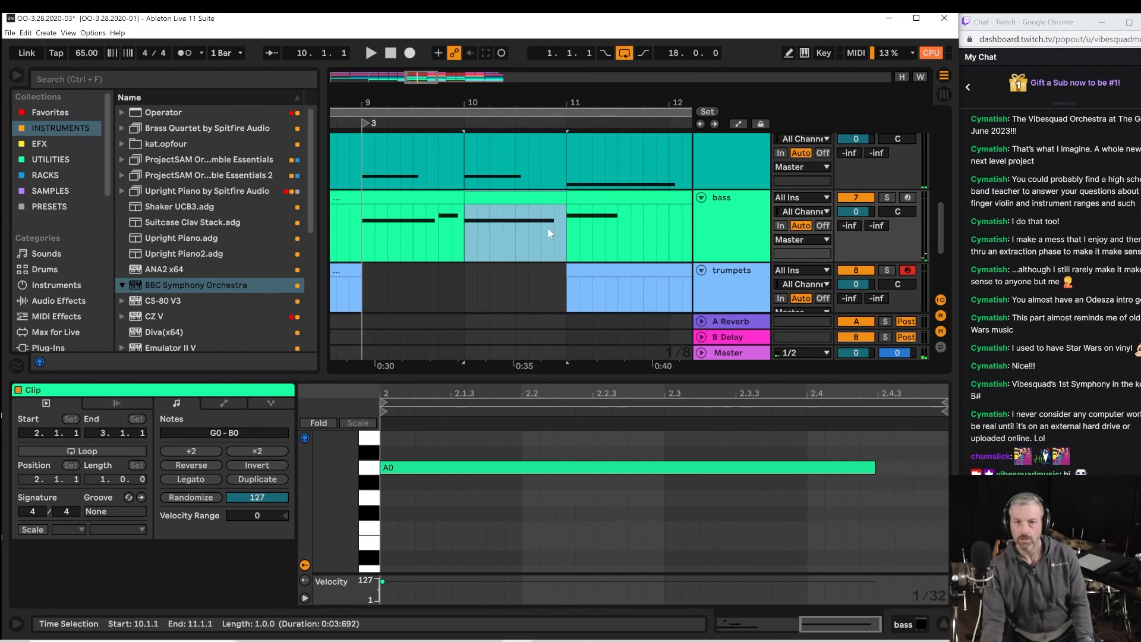
key("space")
key("space")
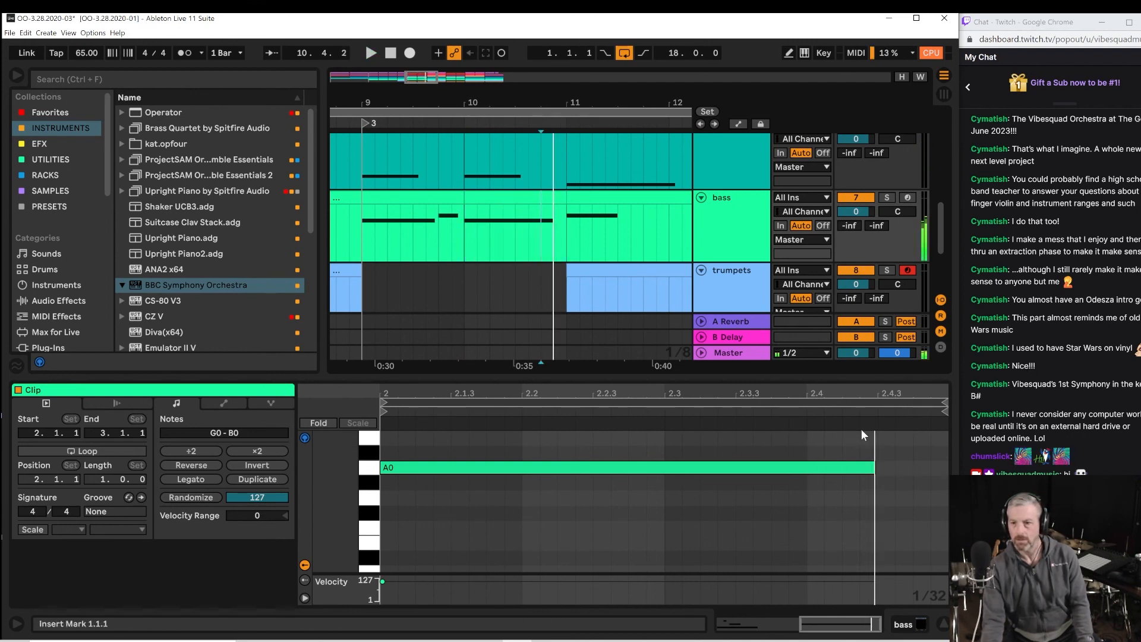
scroll(865, 443, "up", 3)
double_click(884, 460)
left_click_drag(885, 463, 878, 438)
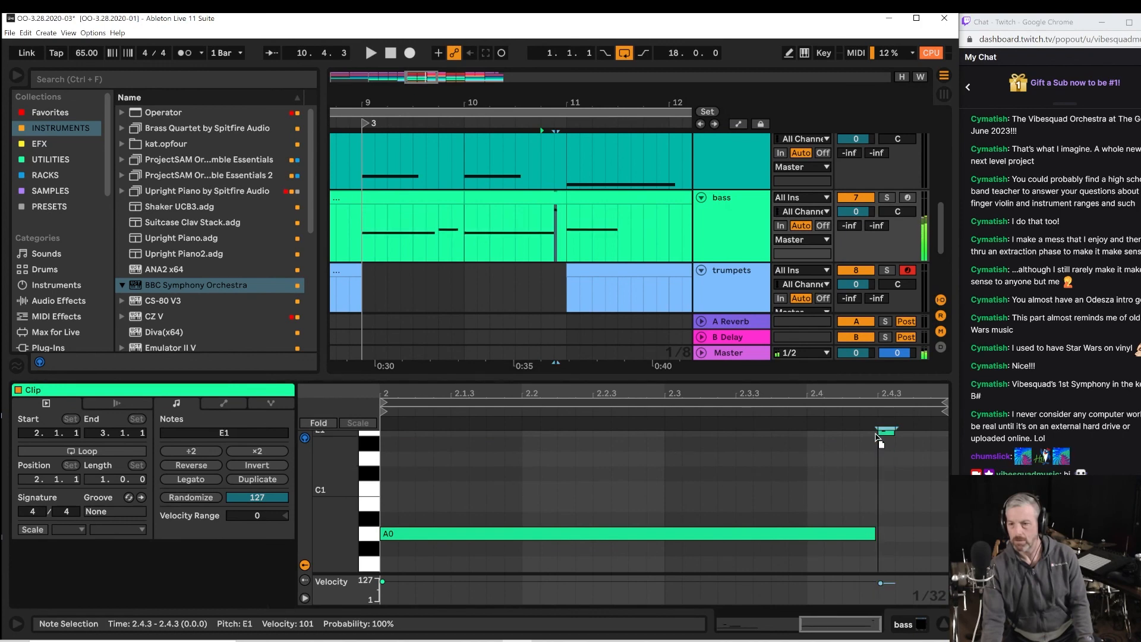
scroll(879, 481, "up", 2)
key("space")
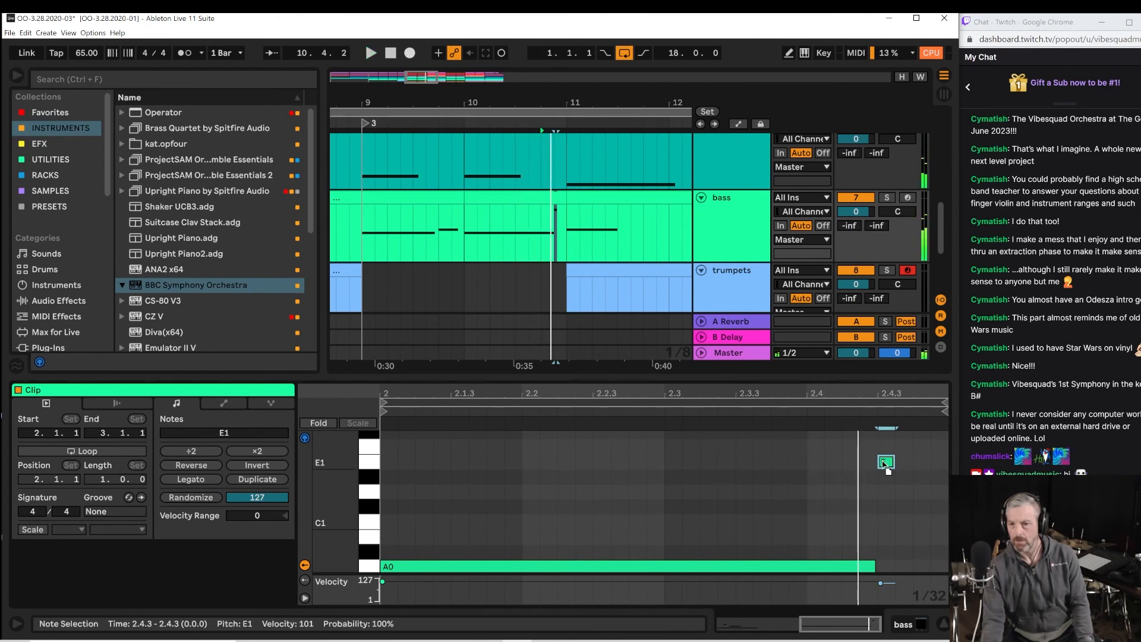
left_click_drag(884, 462, 889, 489)
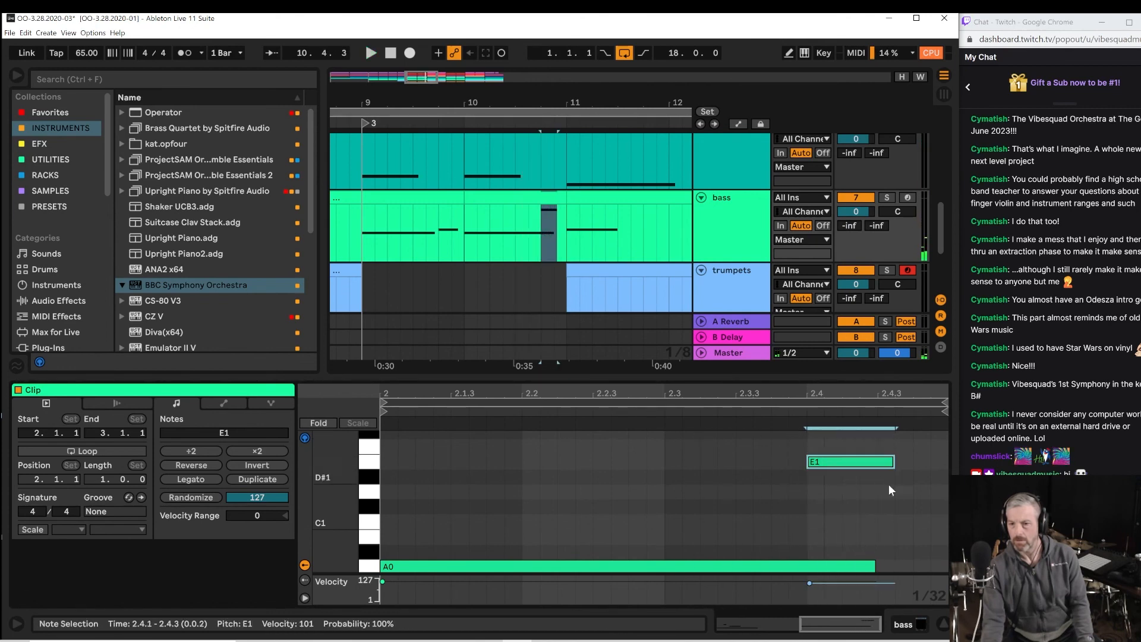
Try shifting the bar 10 bass A0 note earlier to end at 2.4, and replay it against the bar 9 notes.
left_click_drag(877, 560, 806, 567)
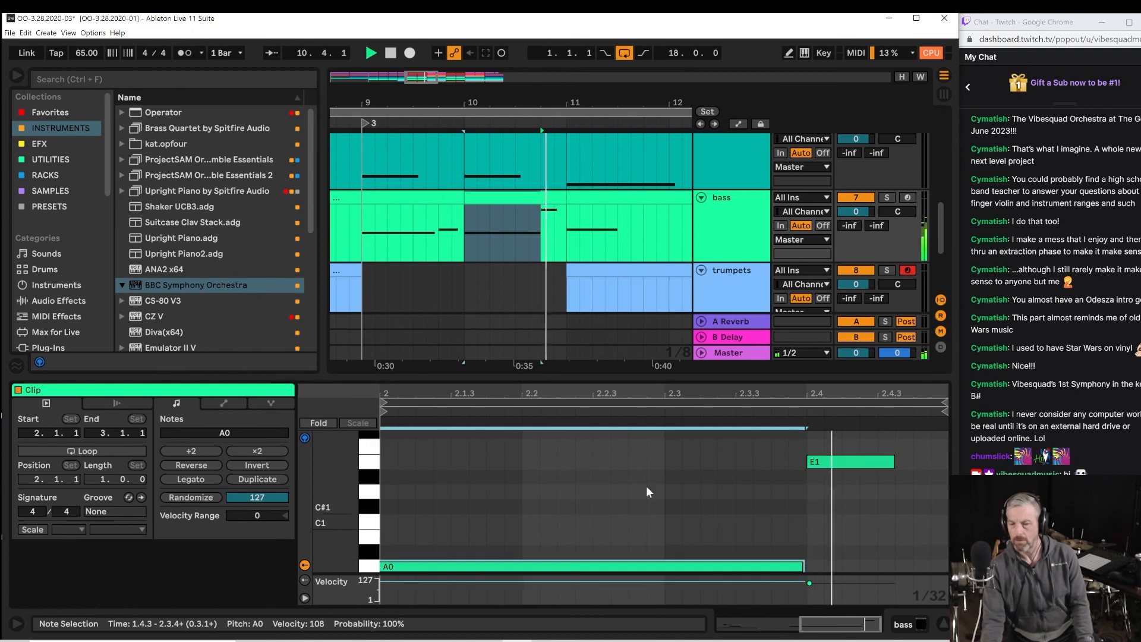
left_click(564, 447)
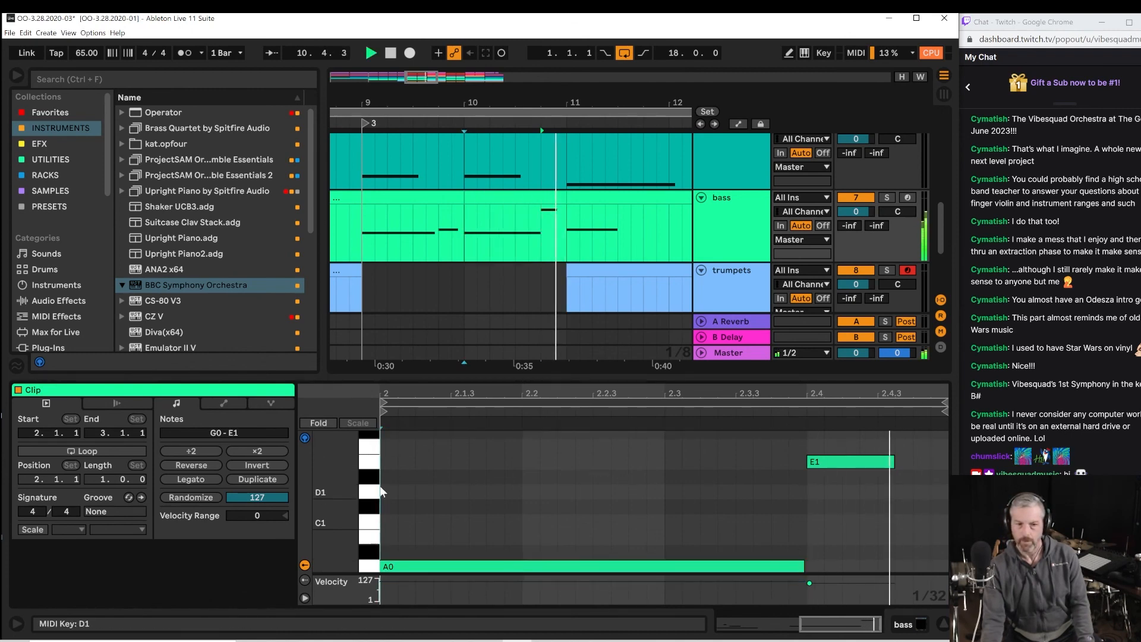
left_click(449, 242)
key("space")
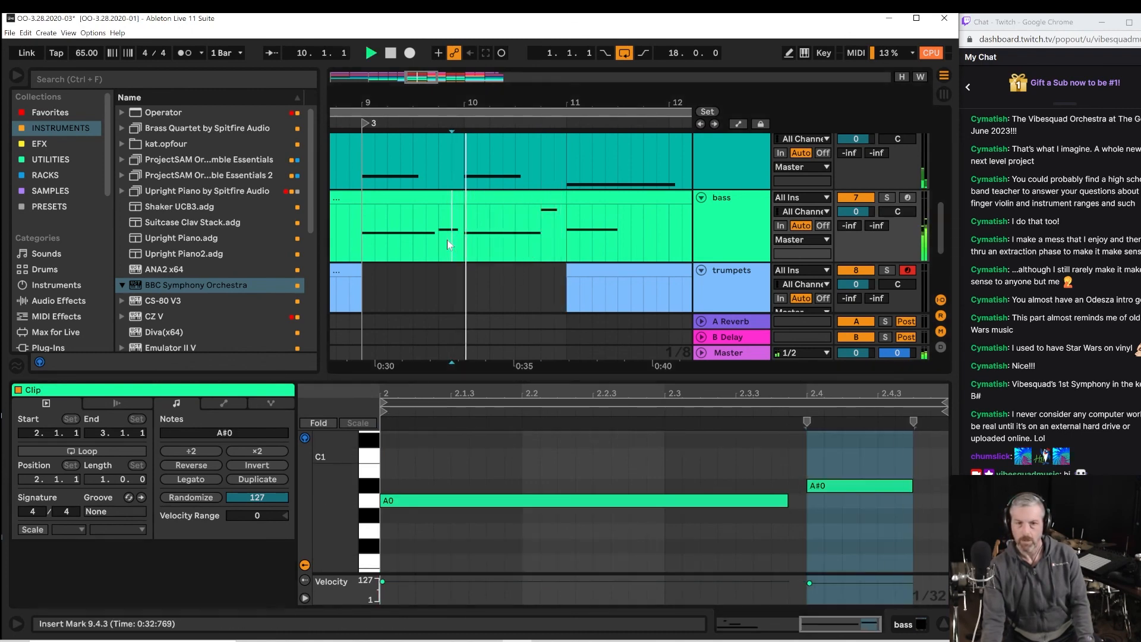
key("space")
left_click(434, 502)
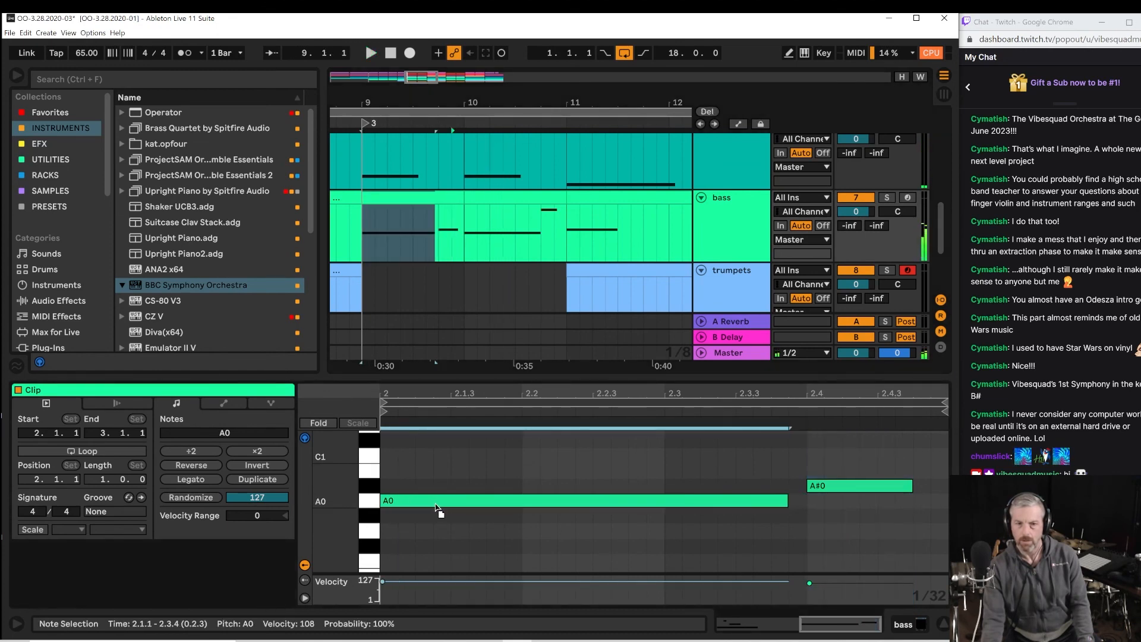
key("space")
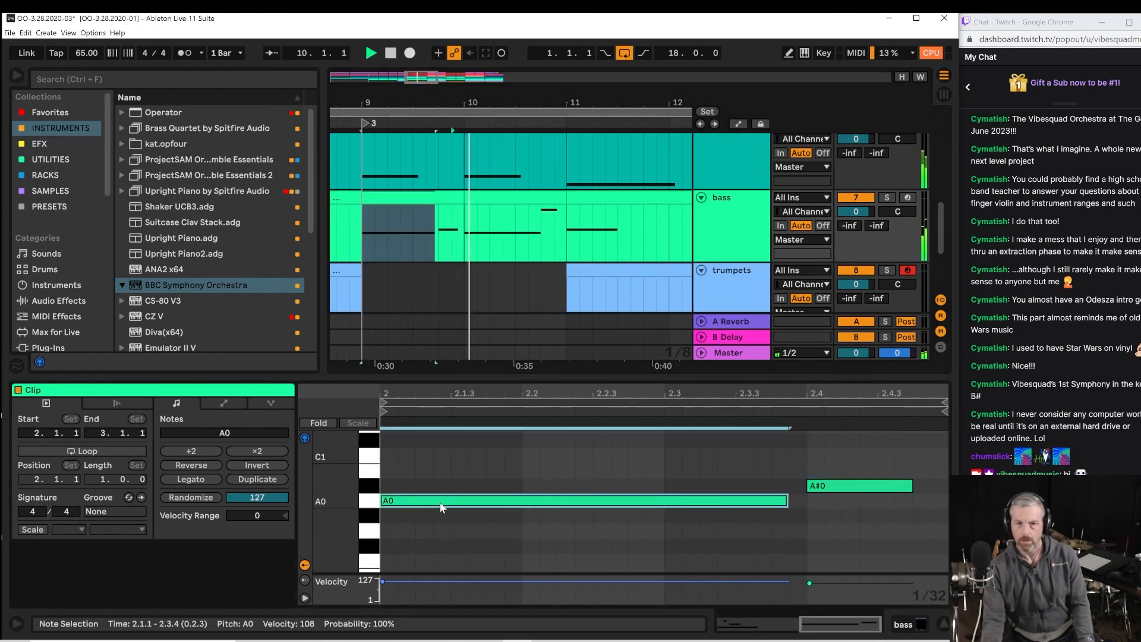
Restore the bar 10 bass A0 note's start to 2.1.1, trim its end to 2.4 and replay the bar.
left_click(465, 238)
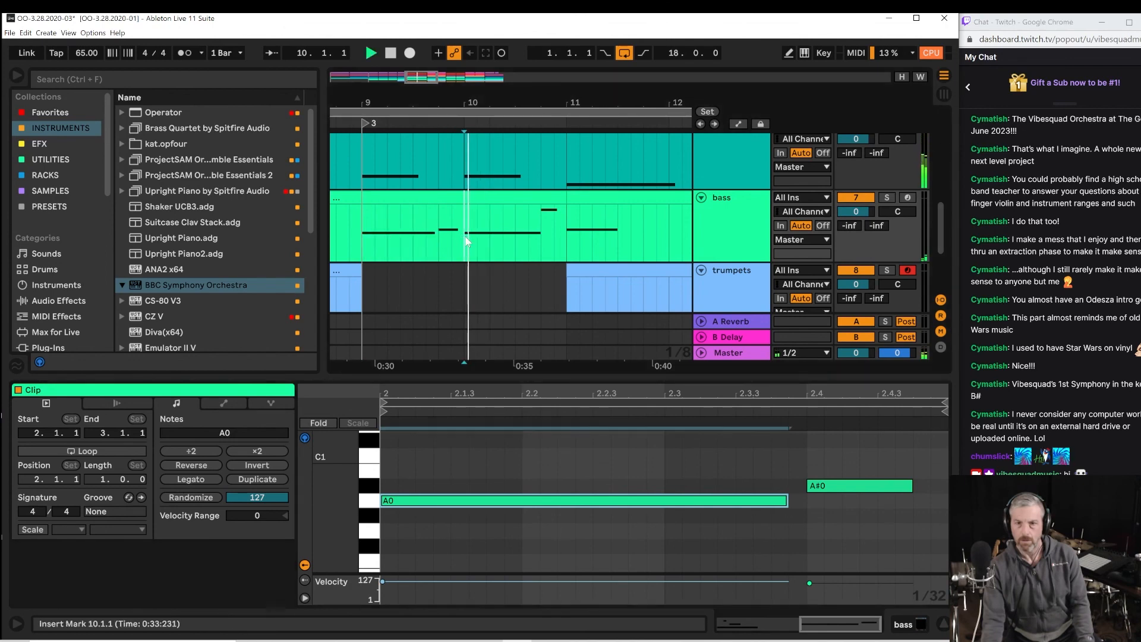
left_click(486, 201)
left_click_drag(428, 507, 507, 569)
key("space")
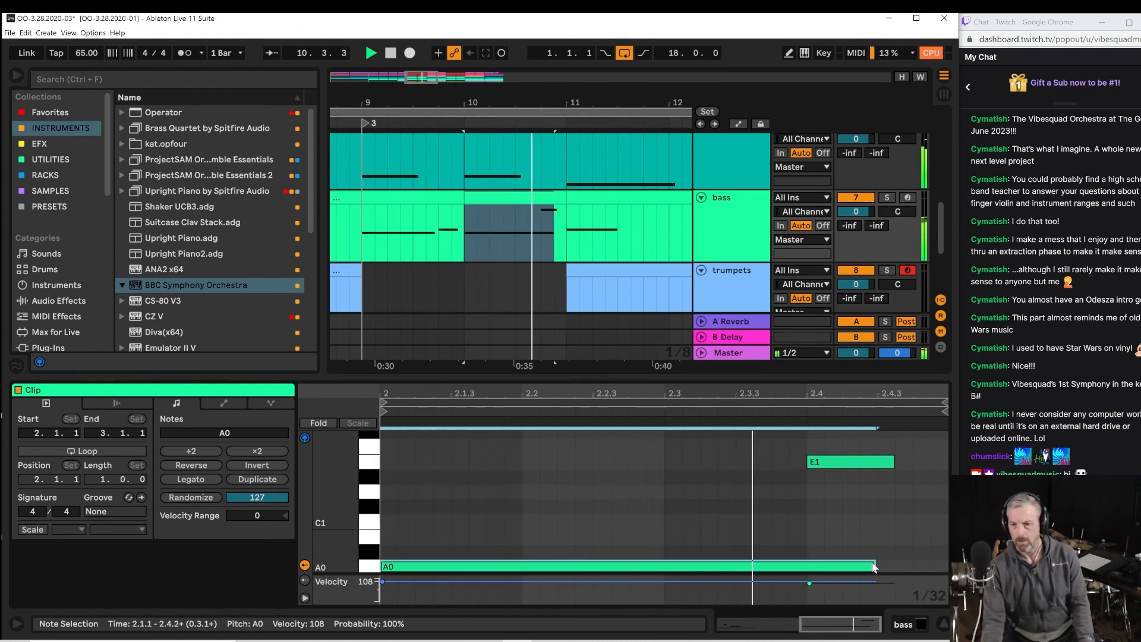
left_click_drag(873, 566, 803, 566)
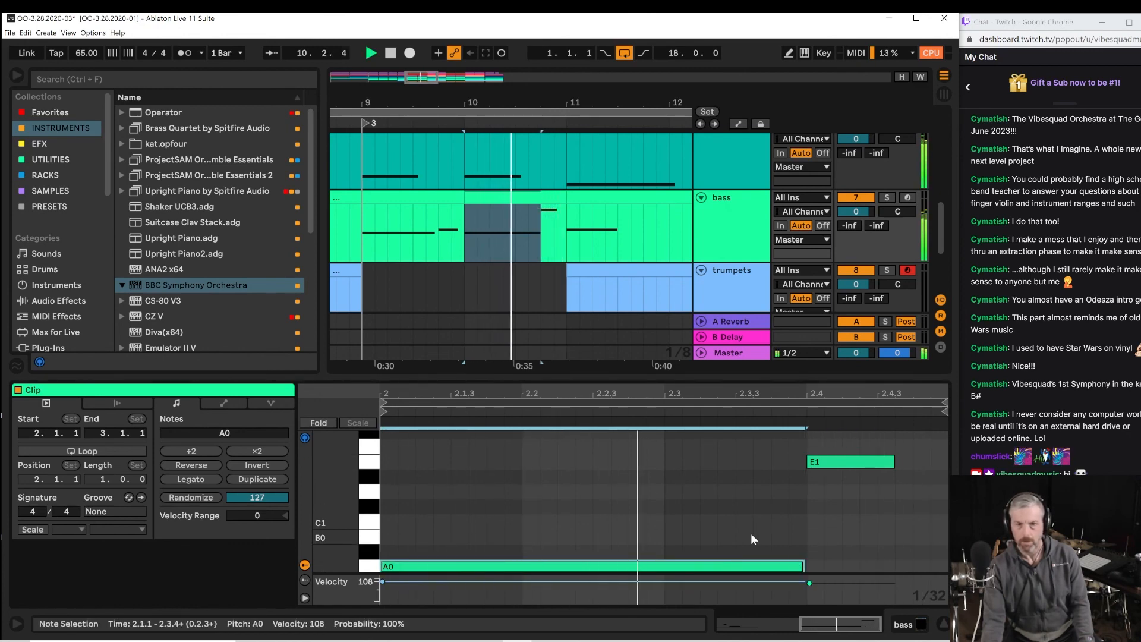
key("space")
left_click_drag(804, 572, 759, 576)
key("space")
key("space")
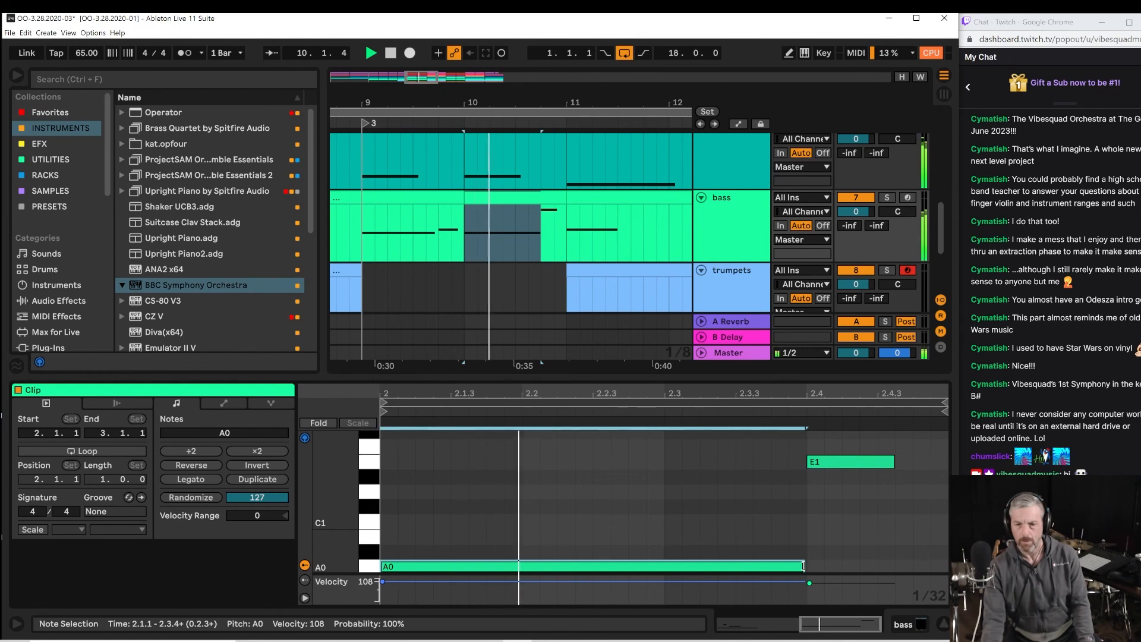
Try ending the bar 10 bass A0 note at 2.3, extend it to about 2.3.3 and replay the bar.
left_click_drag(801, 566, 663, 568)
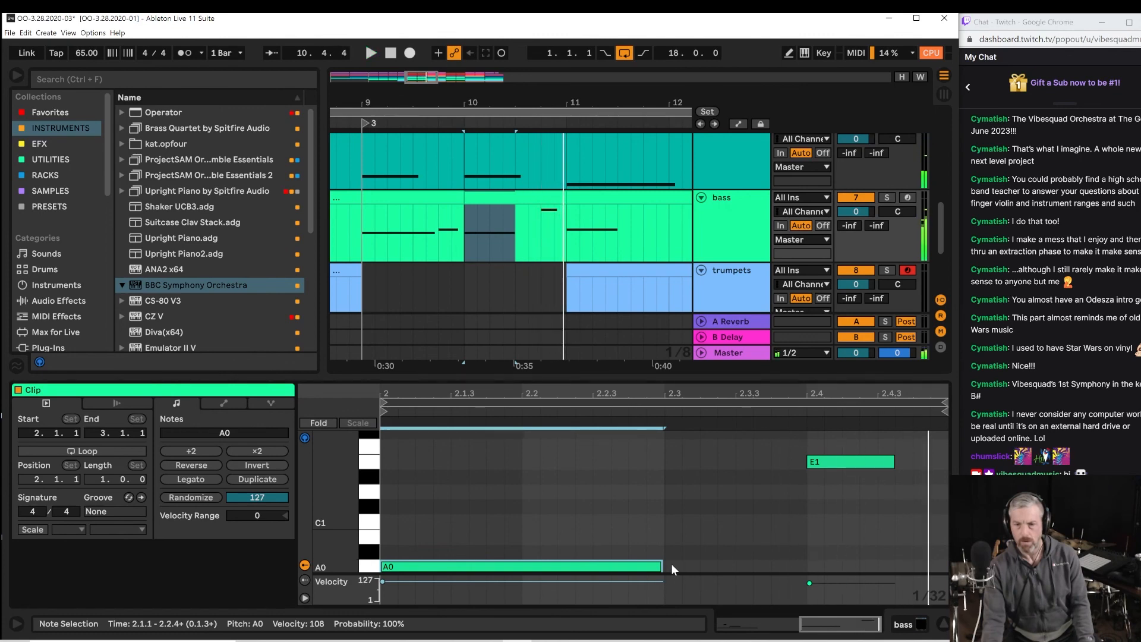
key("space")
left_click_drag(662, 567, 751, 571)
key("space")
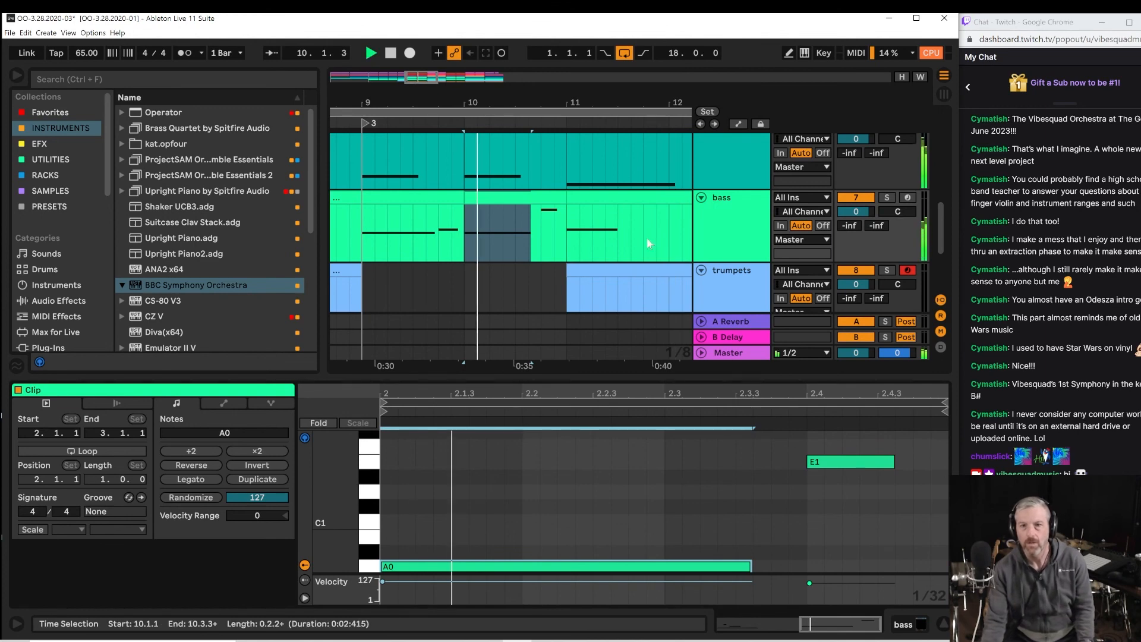
Enlarge the note editor for the bass clip at bar 11 and add an F1 note at 1.4.1 lasting 0.0.2.
left_click(577, 231)
left_click(562, 241)
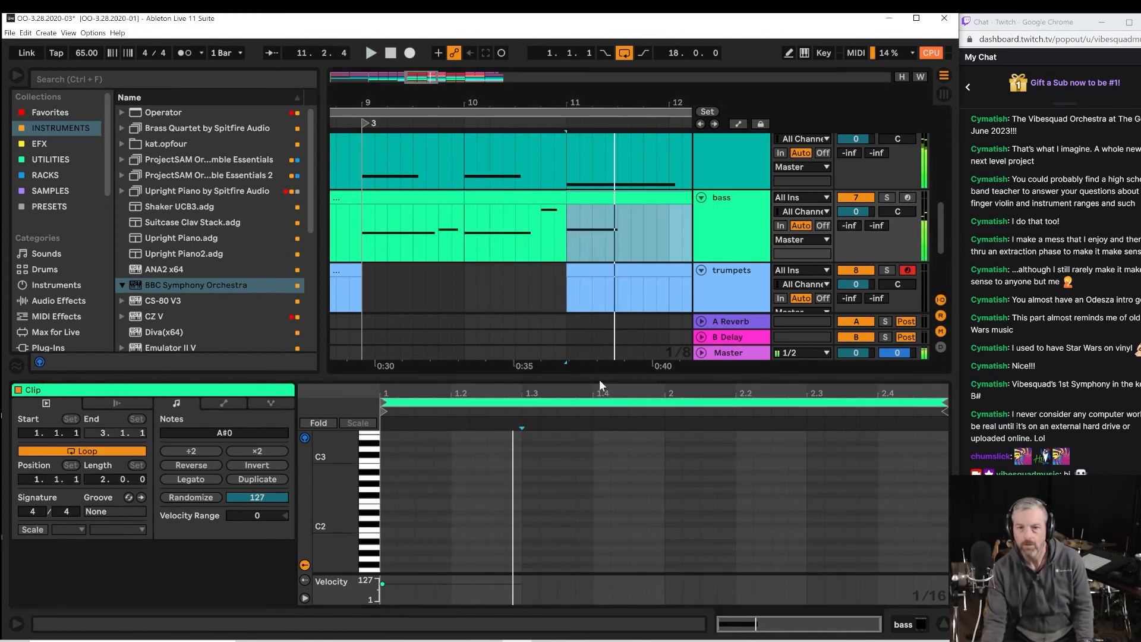
left_click_drag(599, 380, 601, 276)
key("space")
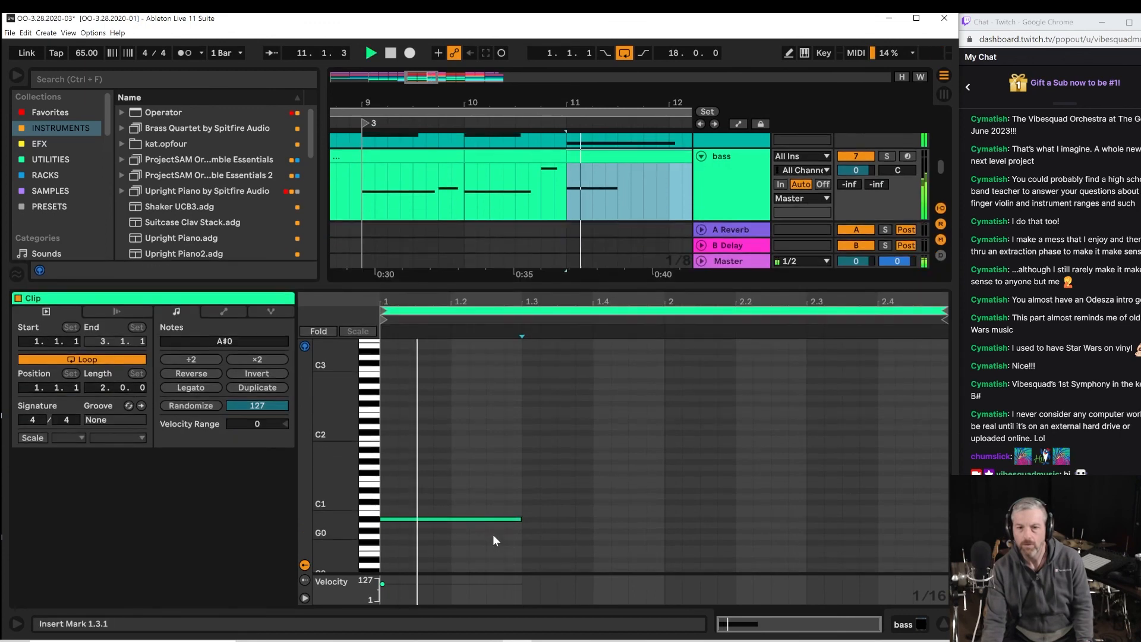
key("space")
double_click(585, 497)
left_click_drag(584, 498, 665, 479)
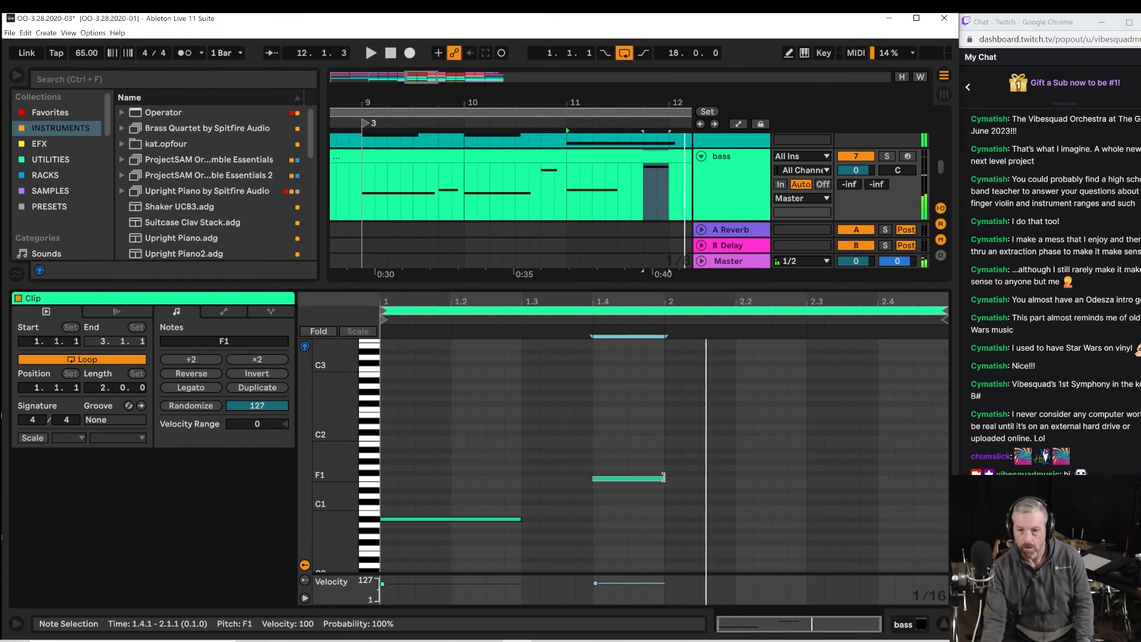
left_click_drag(660, 480, 629, 479)
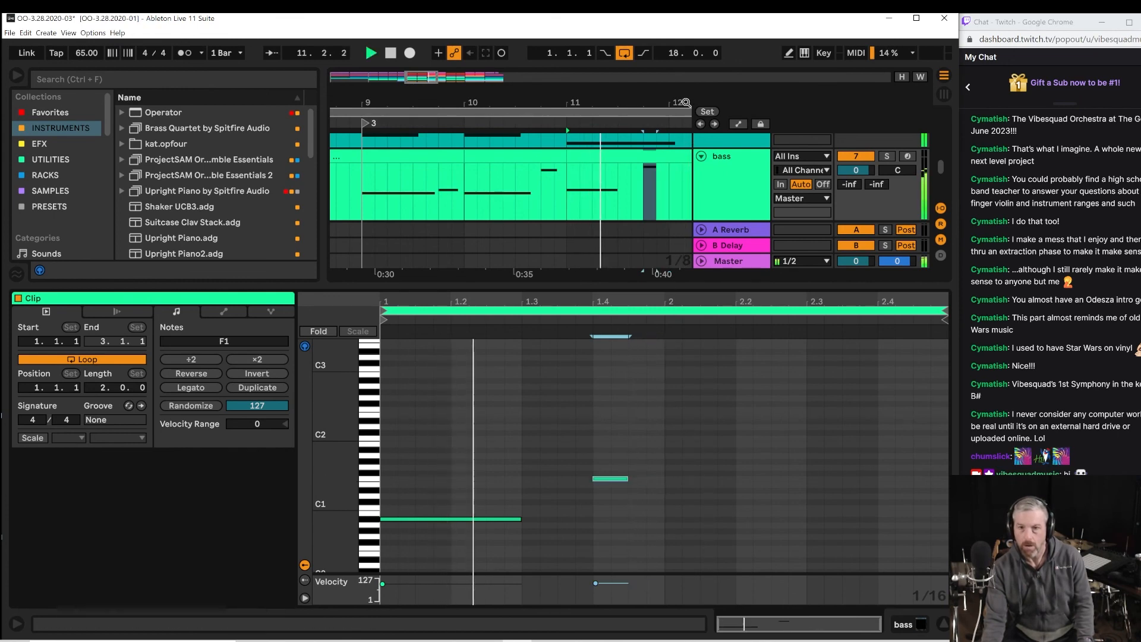
Add an A#0 note from 2.1.1 to 2.3.1 and a short E1 note at 2.3.3 in the bass part's bar 12.
left_click_drag(685, 104, 596, 104)
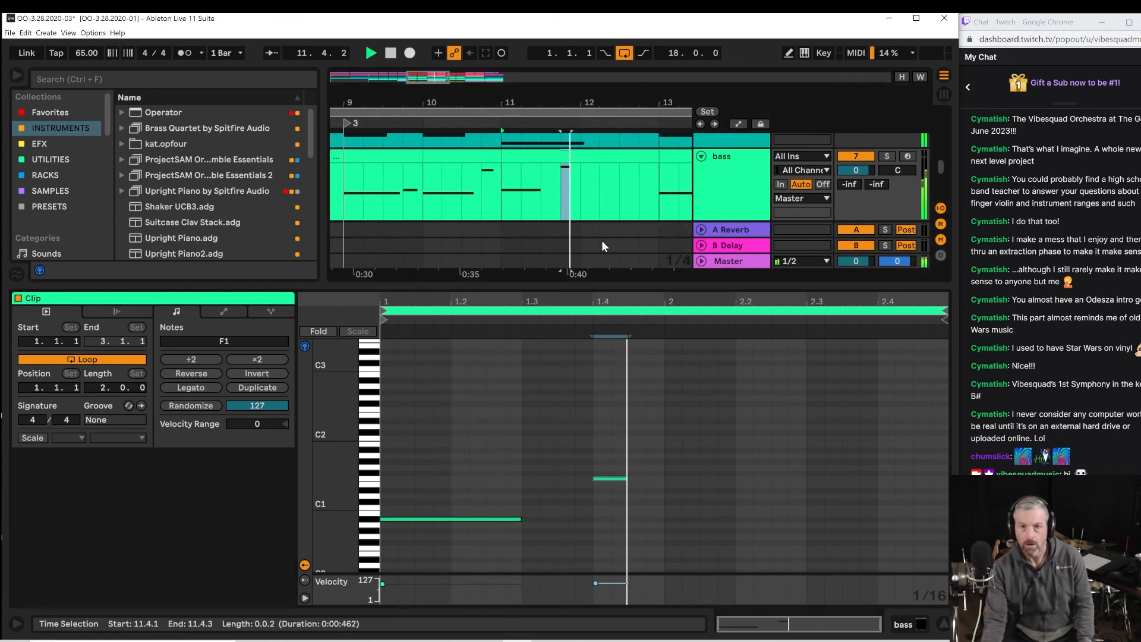
left_click(584, 194)
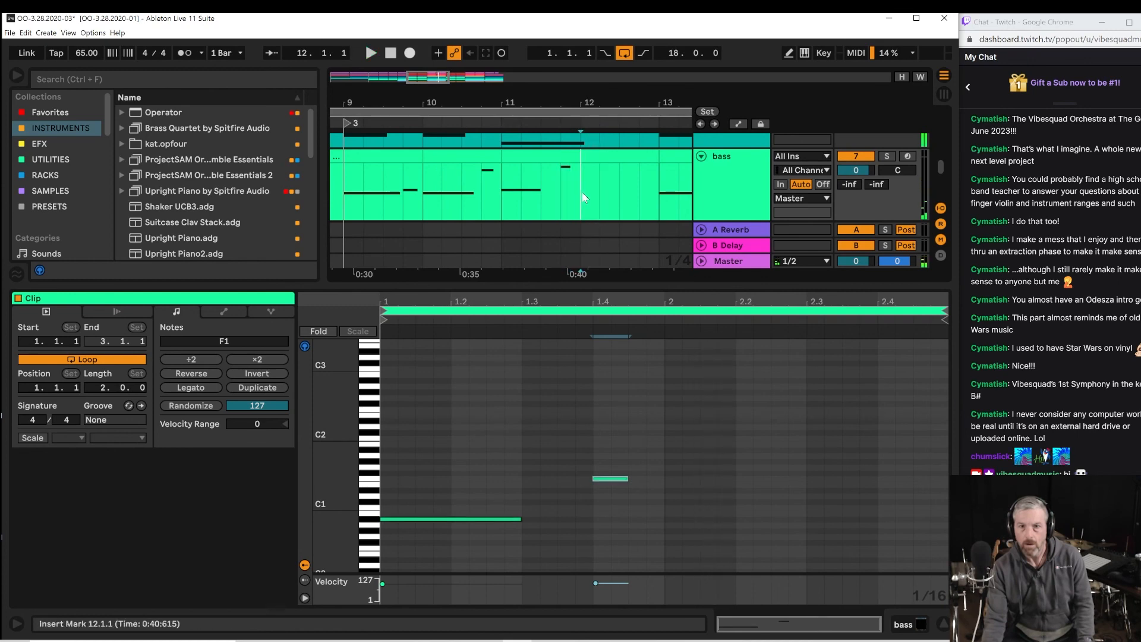
double_click(669, 518)
left_click_drag(681, 519, 806, 518)
key("space")
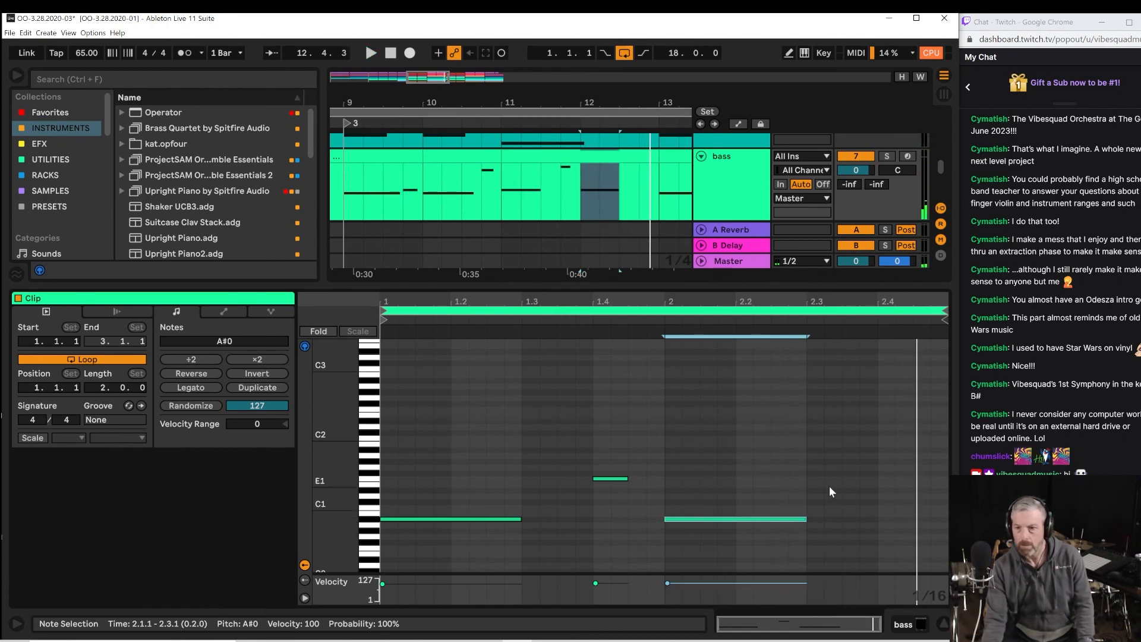
double_click(852, 484)
left_click(863, 488)
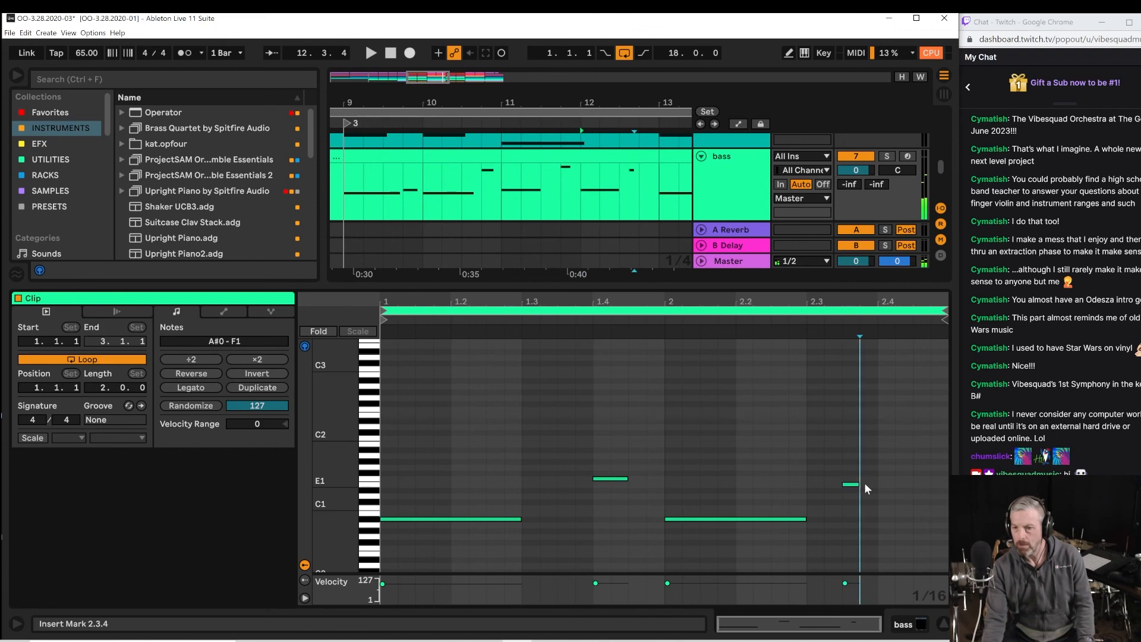
Lengthen the bass part's bar 12 E1 note to 0.0.2, shift its start to 2.4.1 and replay the passage.
left_click(855, 485)
key("shift+Right")
key("space")
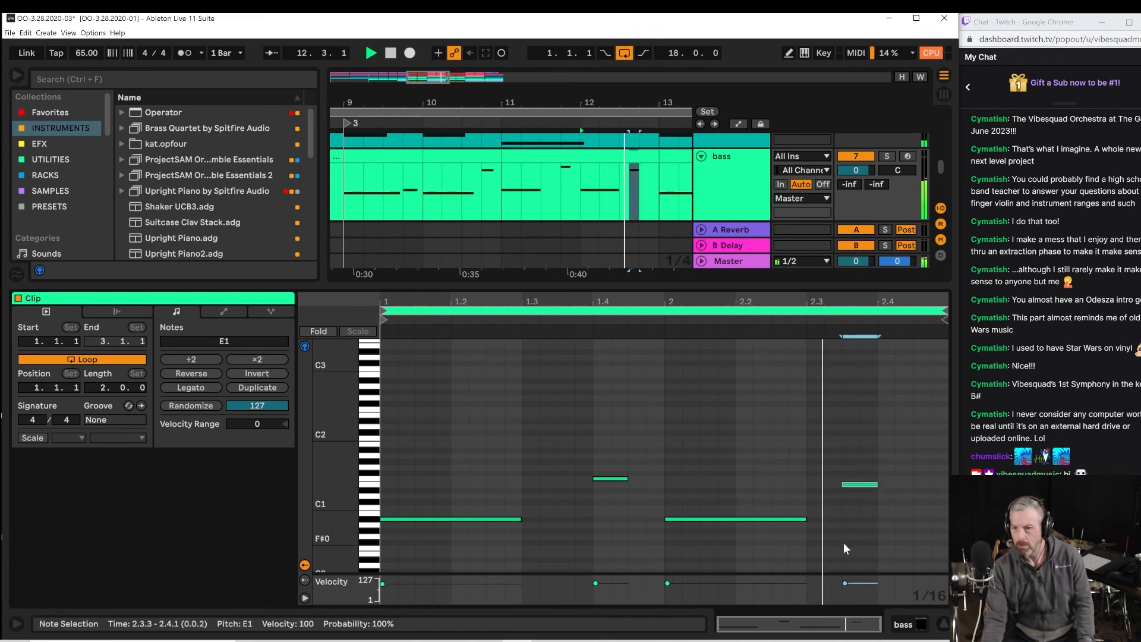
key("space")
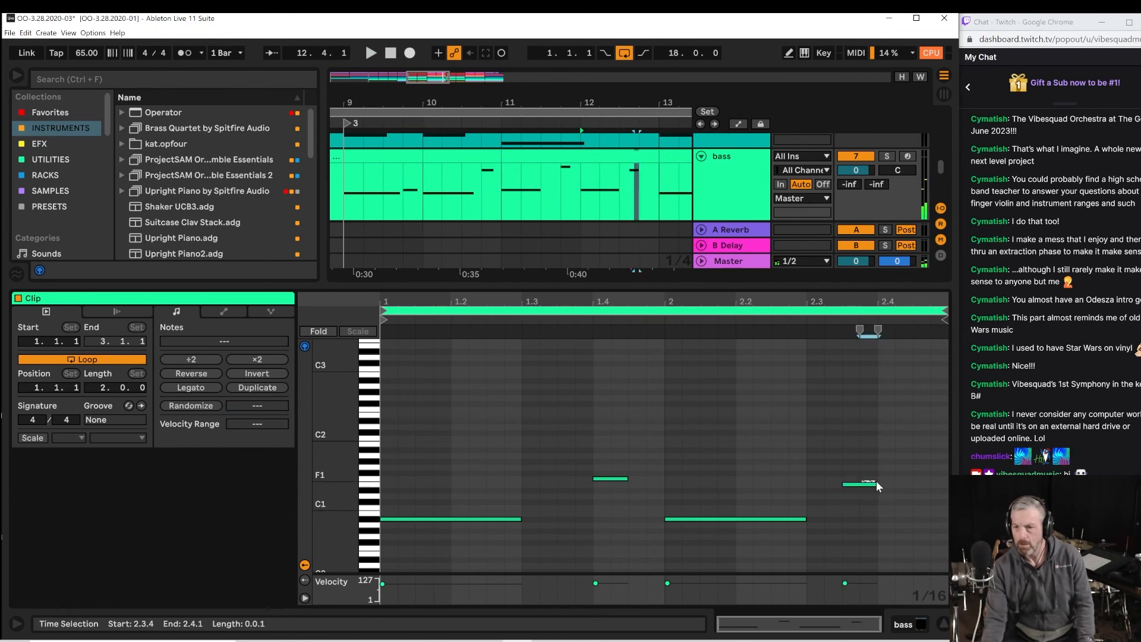
left_click_drag(854, 485, 898, 488)
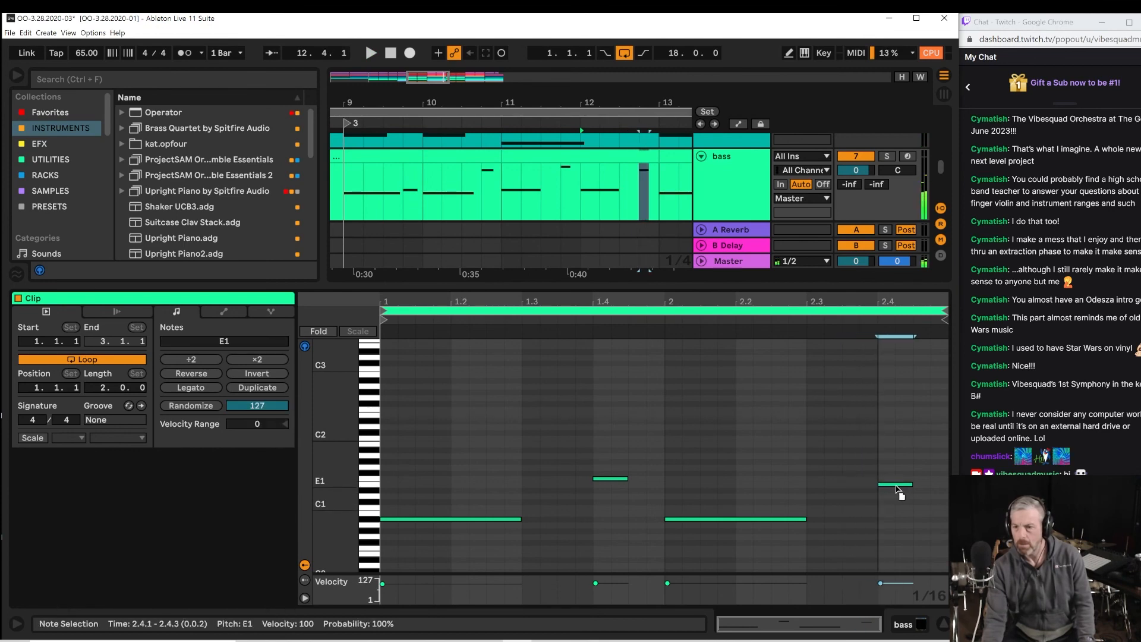
key("space")
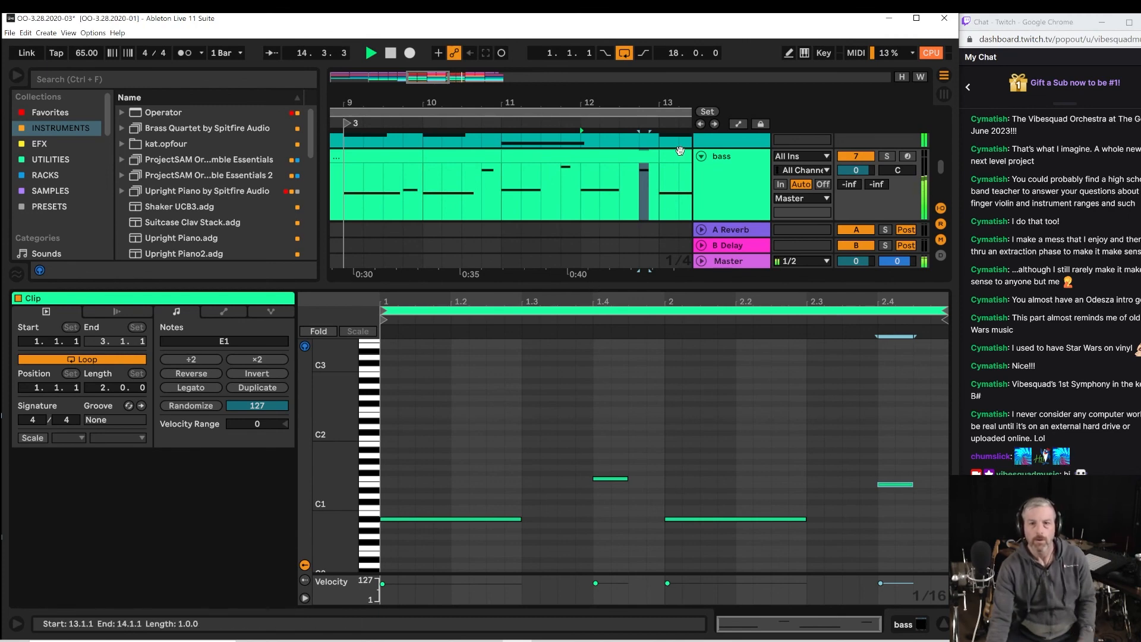
key("space")
Audition the bass line from bar 15 and again from 12.3.1.
left_click_drag(678, 97, 391, 101)
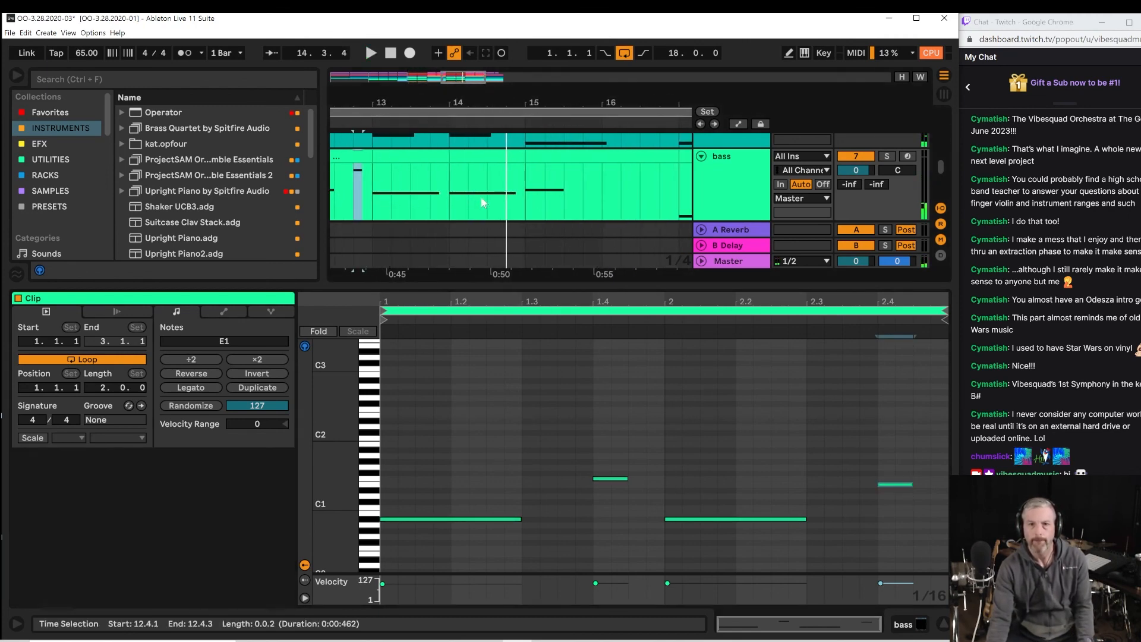
left_click(527, 200)
key("space")
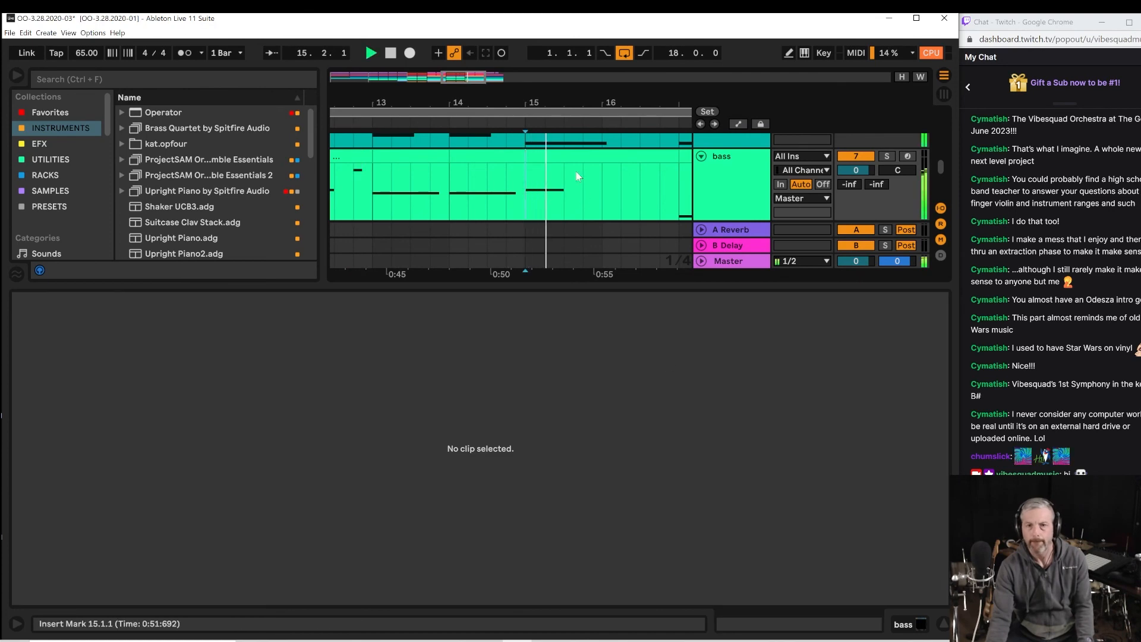
left_click_drag(557, 96, 500, 97)
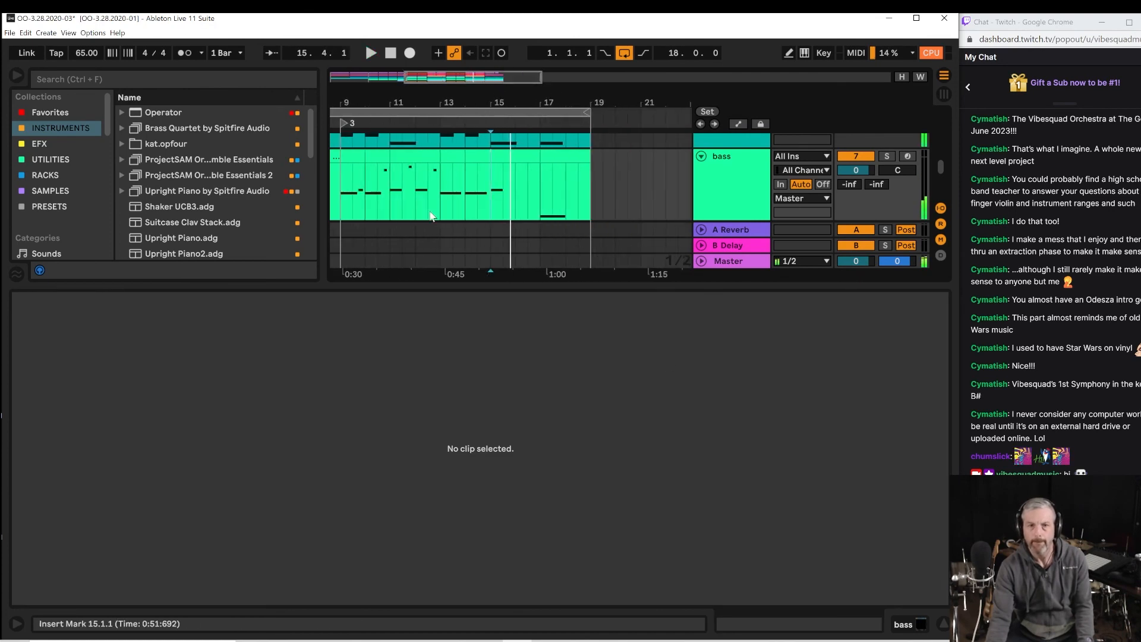
left_click(434, 204)
key("space")
key("space")
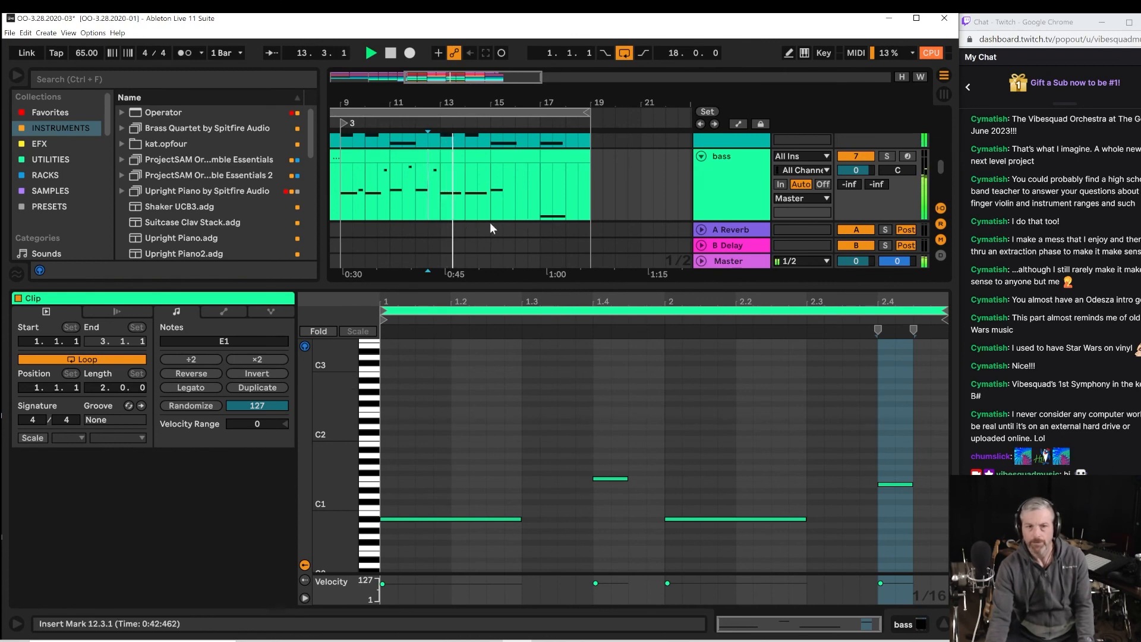
Trim the bar 13 bass A0 note to end at 2.4, add an E0 note at 2.4.1 lasting 0.0.2 and replay.
left_click(453, 178)
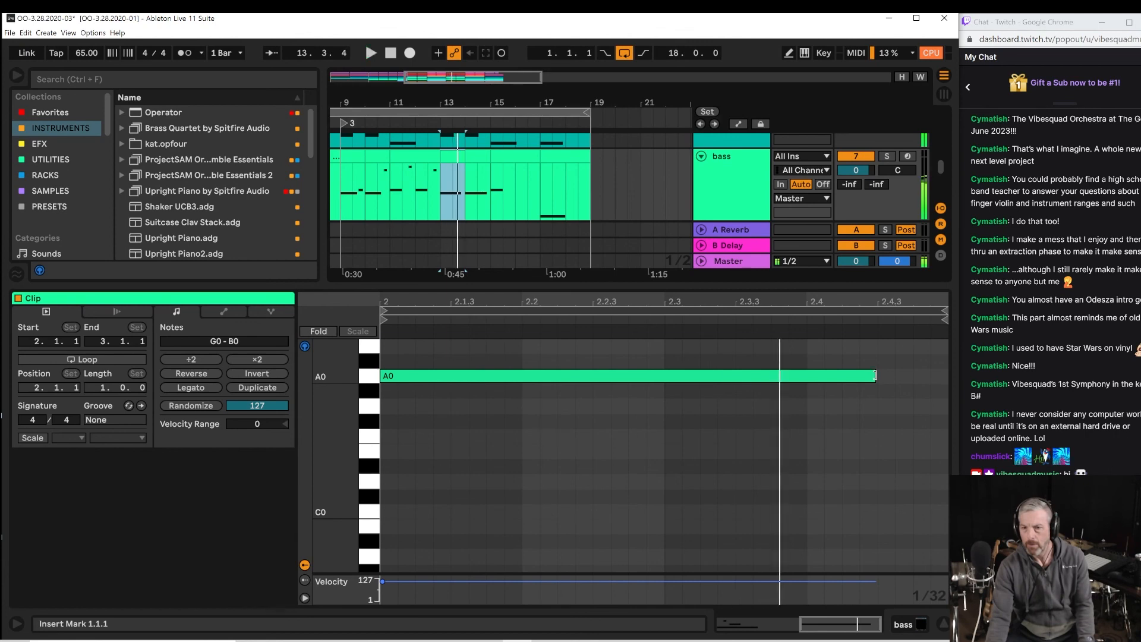
key("space")
left_click_drag(873, 376, 807, 376)
double_click(800, 454)
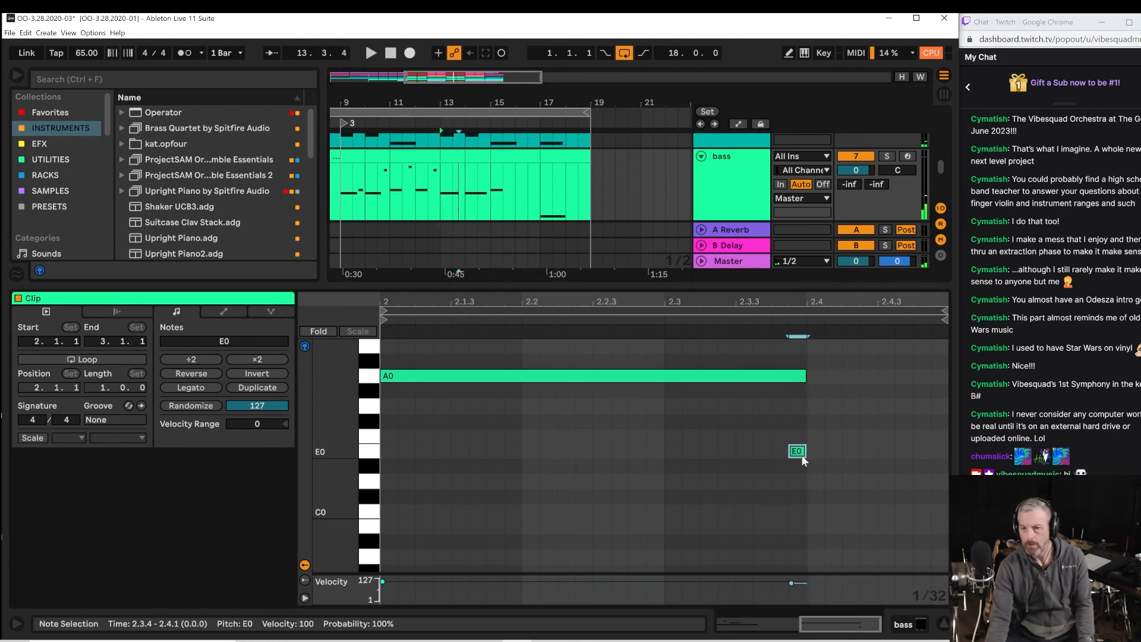
left_click_drag(800, 453, 895, 453)
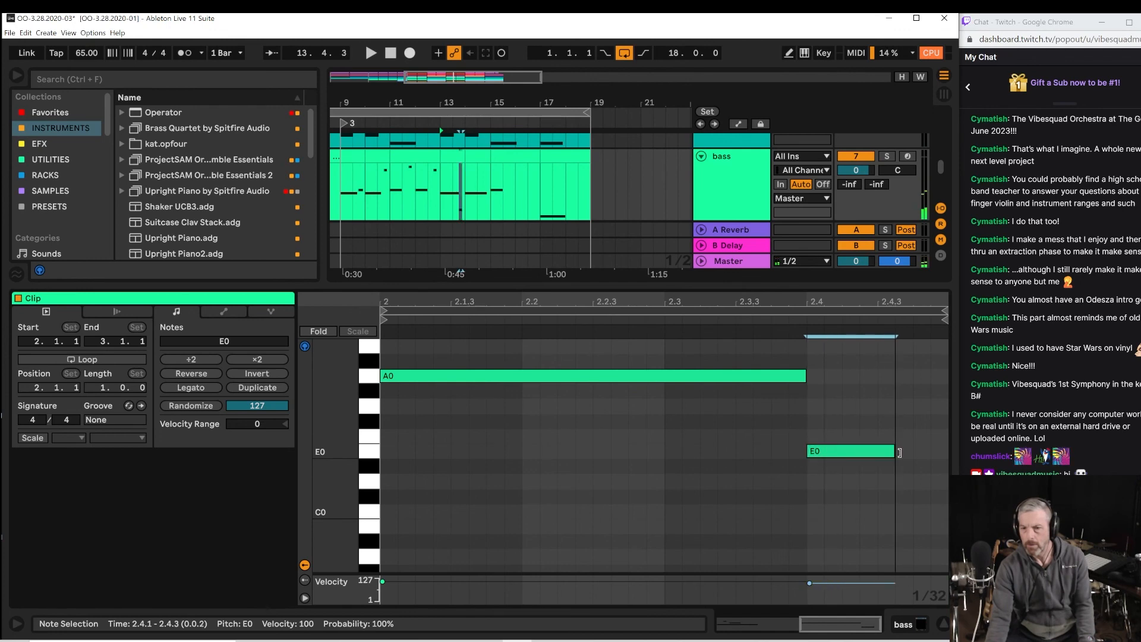
key("space")
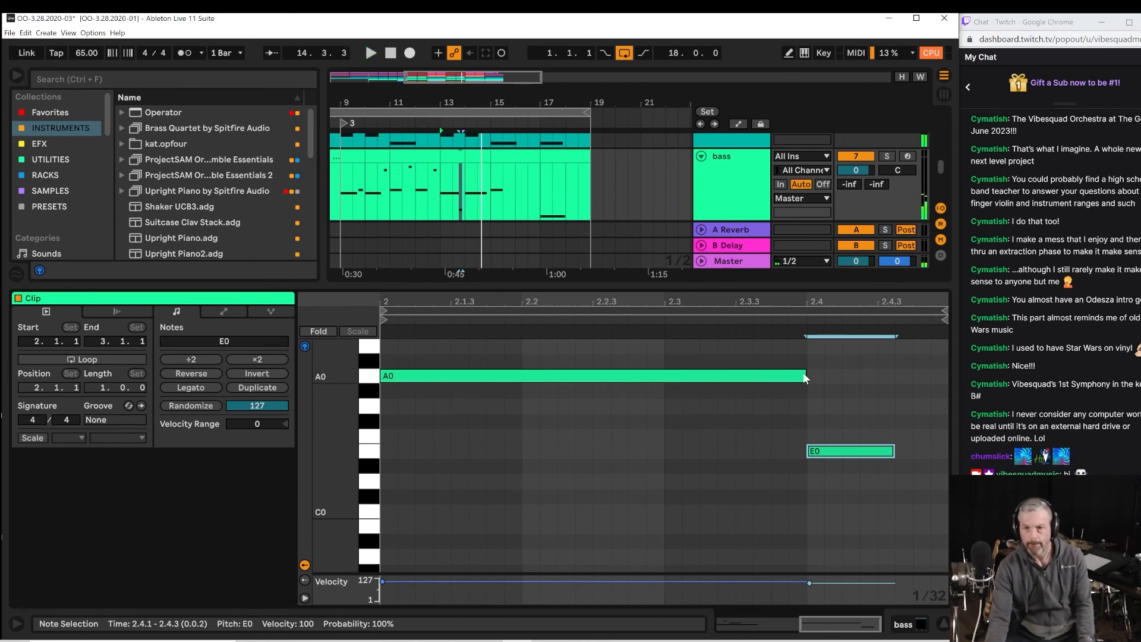
Shorten the bar 13 bass A0 note to end at 2.3 and listen to the transition.
left_click_drag(804, 375, 684, 371)
key("space")
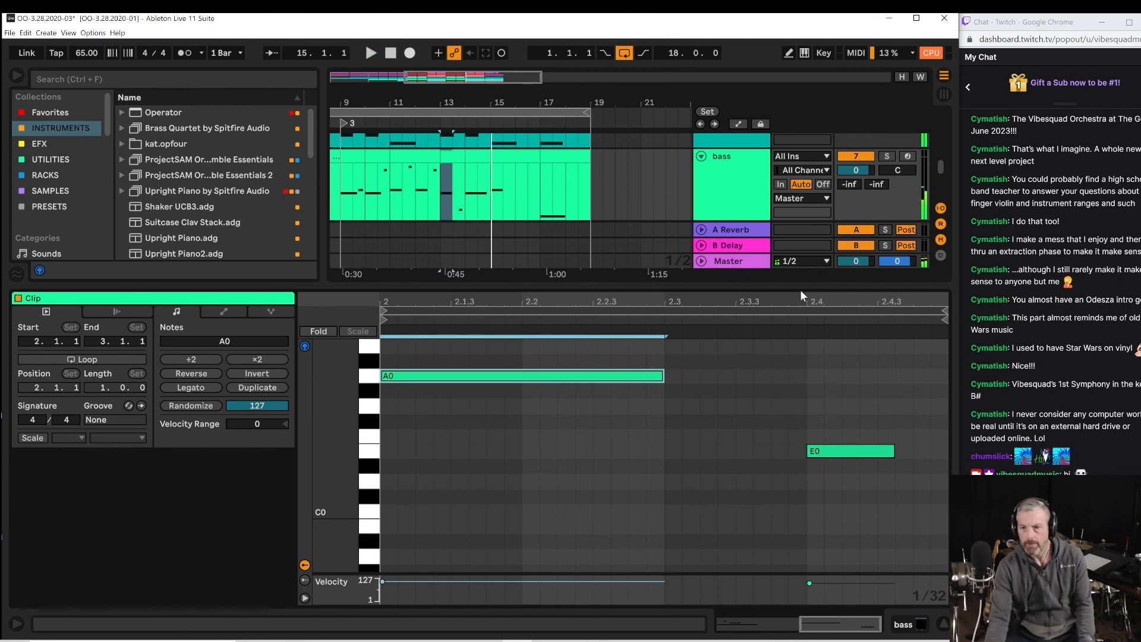
left_click_drag(801, 304, 801, 316)
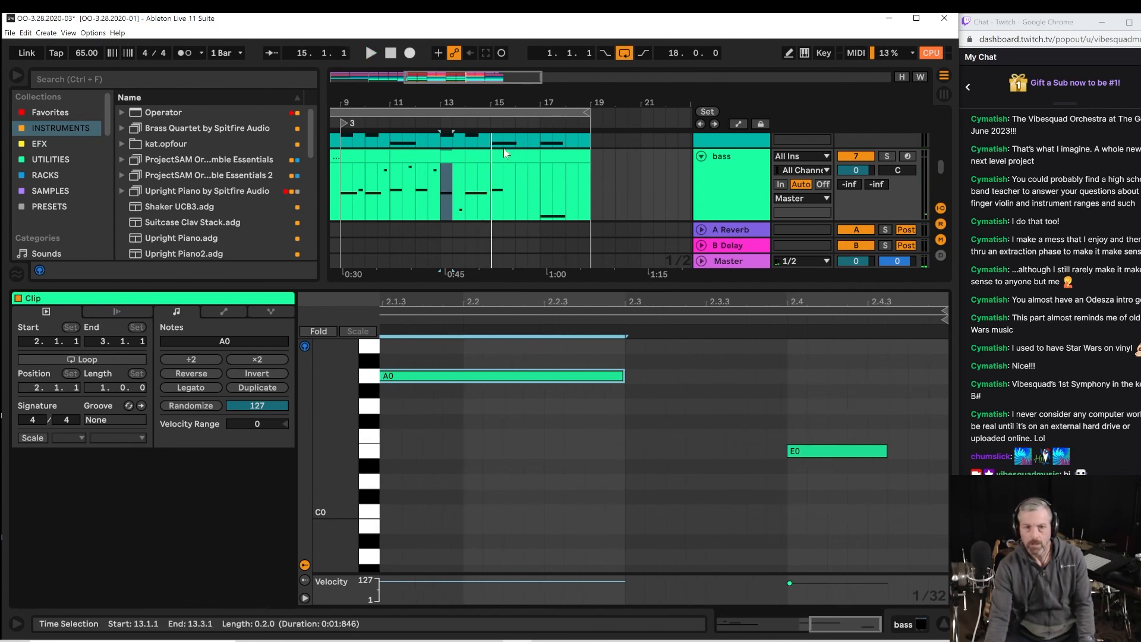
Trim the bar 14 bass A0 note to end just before 2.4, add a G0 note at 2.4.1 lasting 0.0.2 and replay.
left_click(485, 156)
key("space")
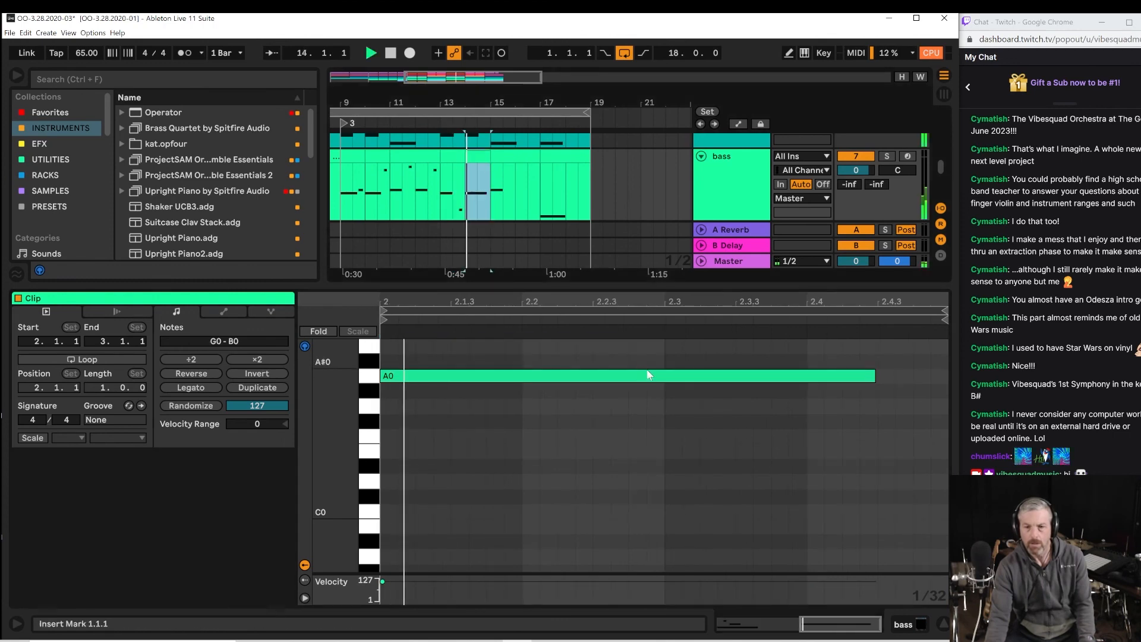
left_click_drag(868, 382, 878, 406)
key("space")
double_click(812, 407)
key("space")
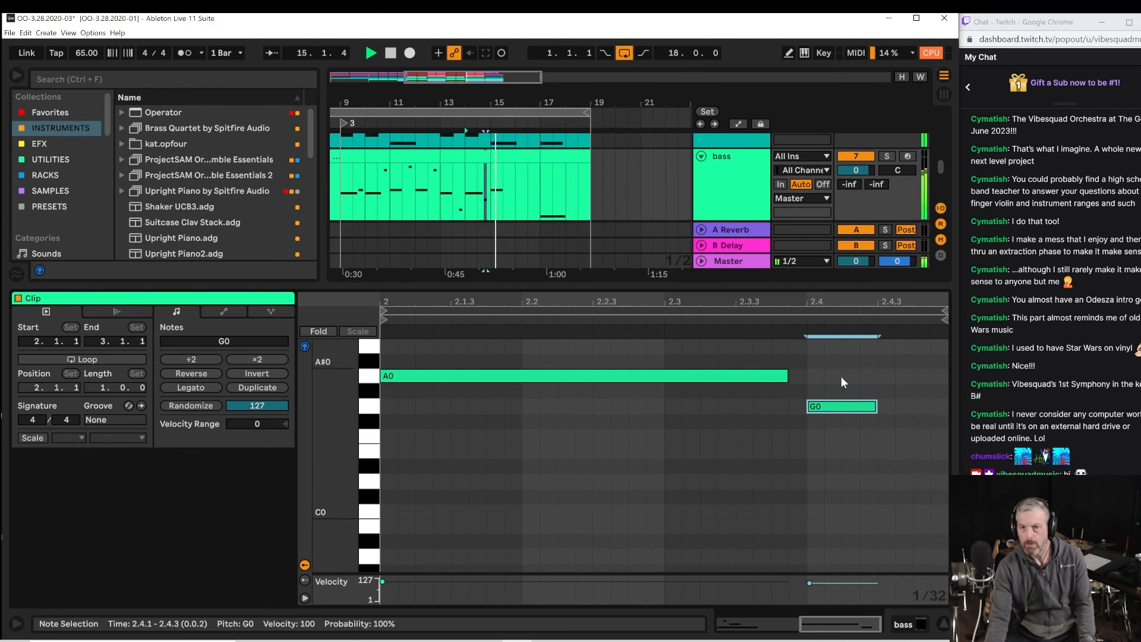
Extend the bar 14 bass G0 note to end about a 1/32 before the clip's end at 3.1.1 during playback.
left_click_drag(877, 405, 945, 406)
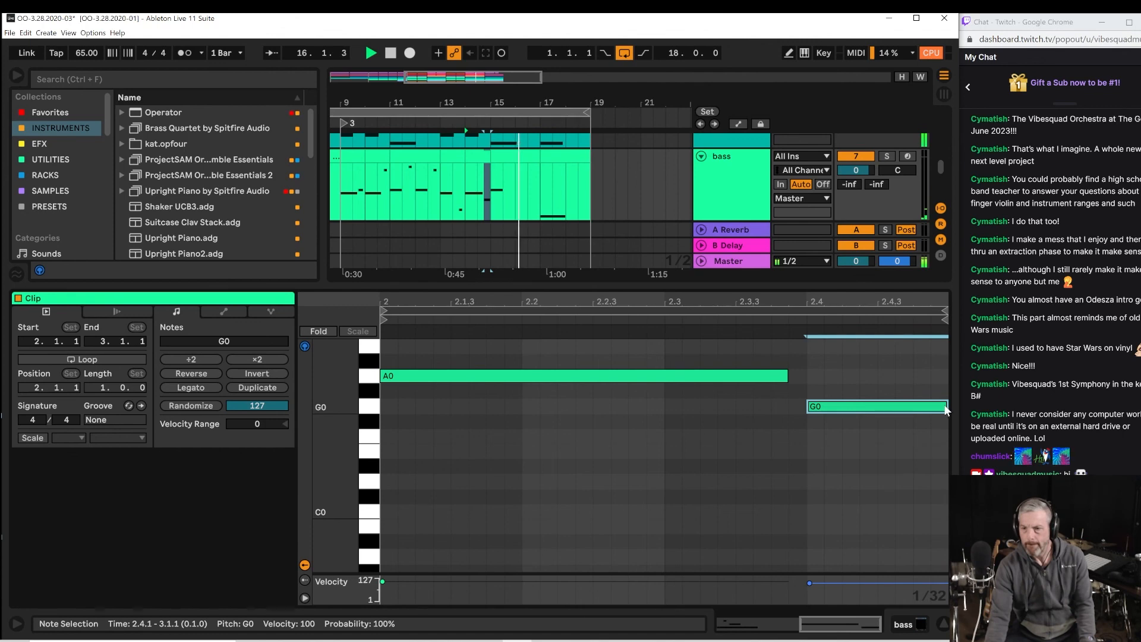
left_click_drag(947, 406, 931, 406)
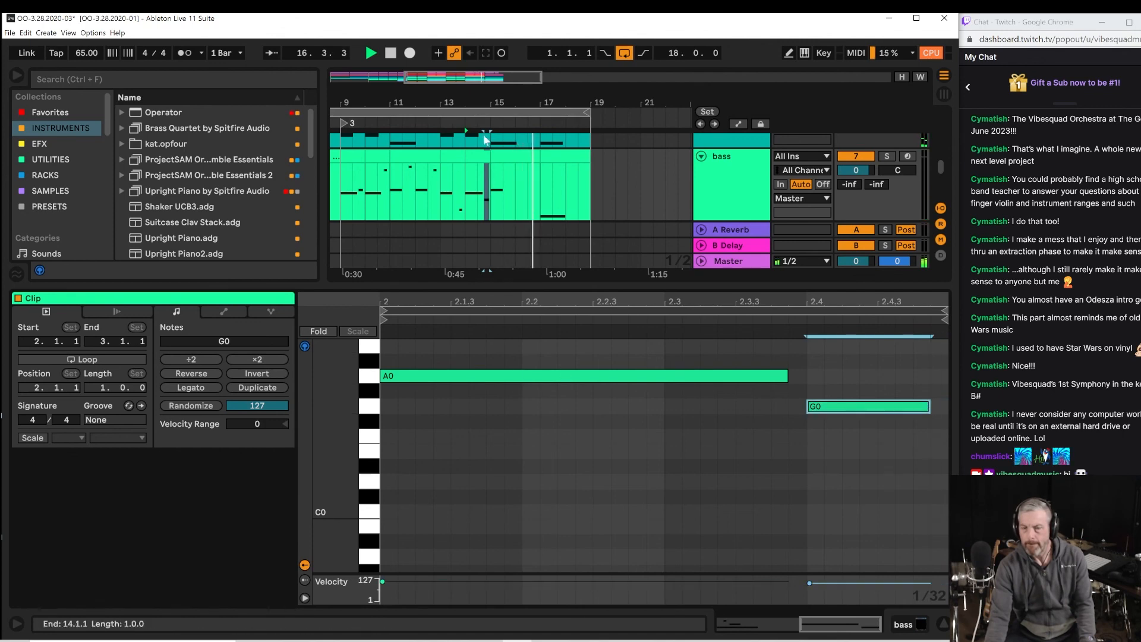
left_click_drag(534, 104, 433, 103)
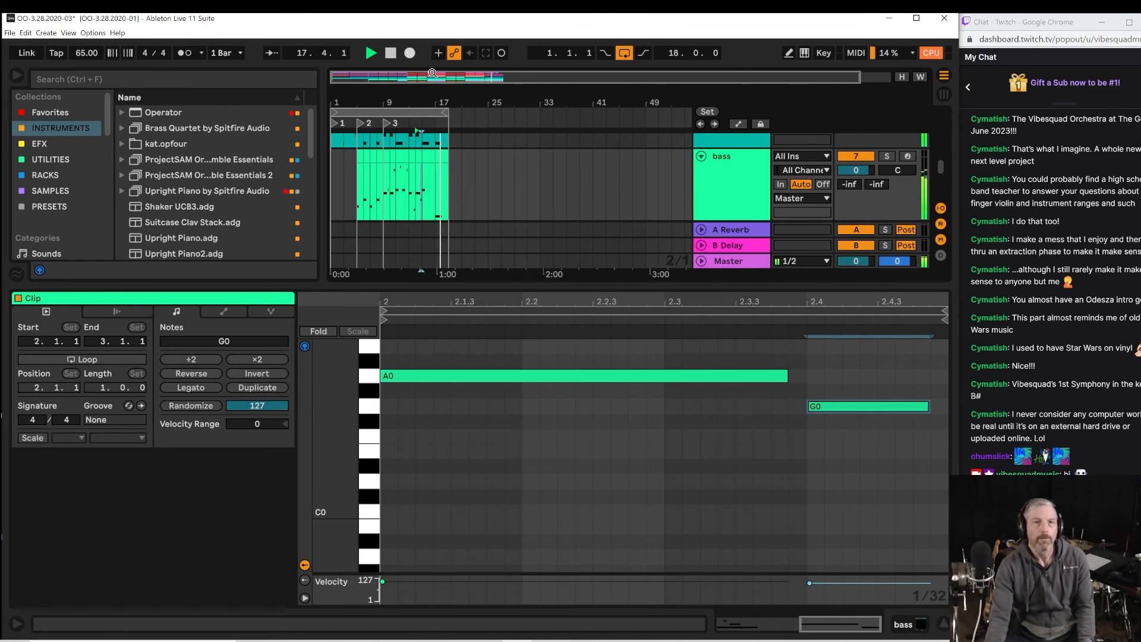
Stop playback, return to the song start and save the Live Set as OO-3.28.2020-04.als.
left_click(391, 55)
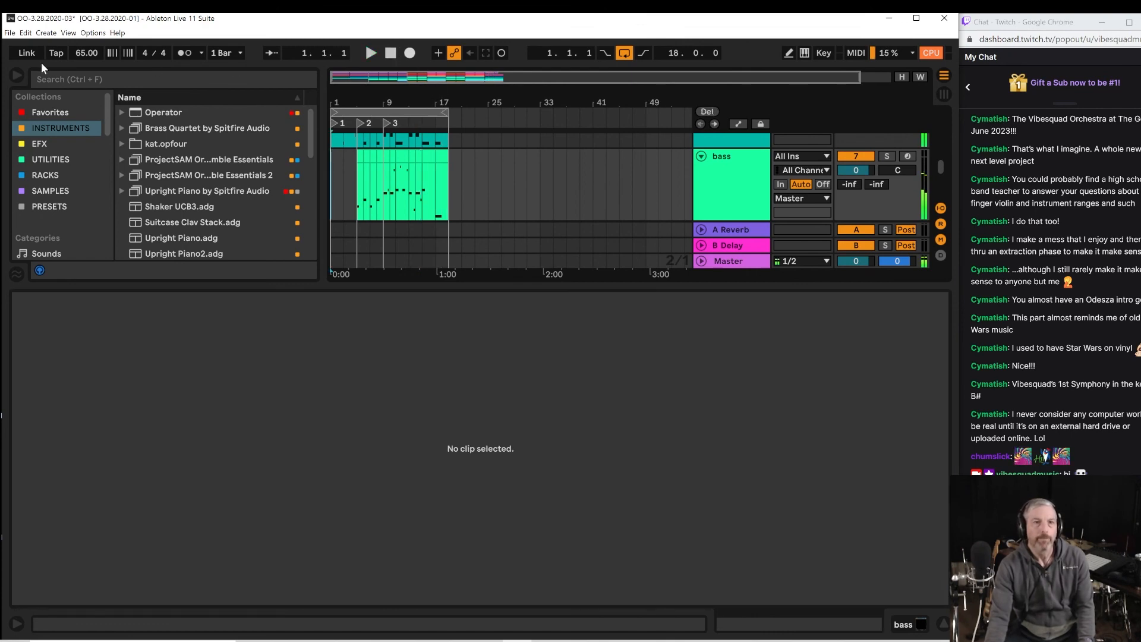
left_click(9, 33)
left_click(71, 131)
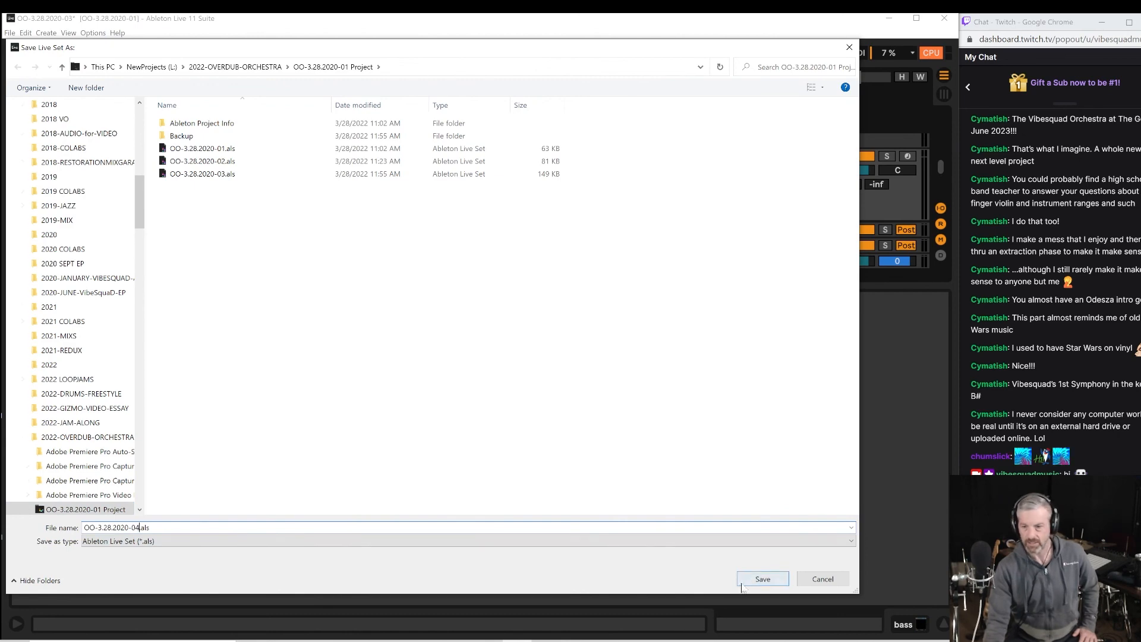
left_click(764, 580)
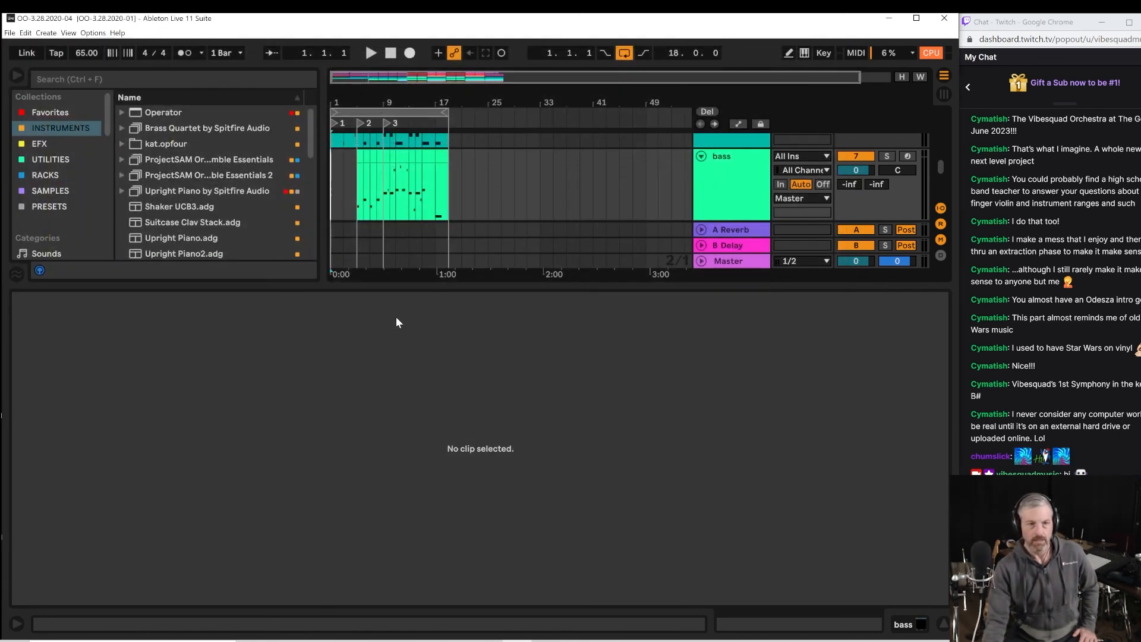
Enlarge the arrangement area over the clip editor and review the orchestral tracks while playing from the start.
left_click_drag(375, 285, 361, 544)
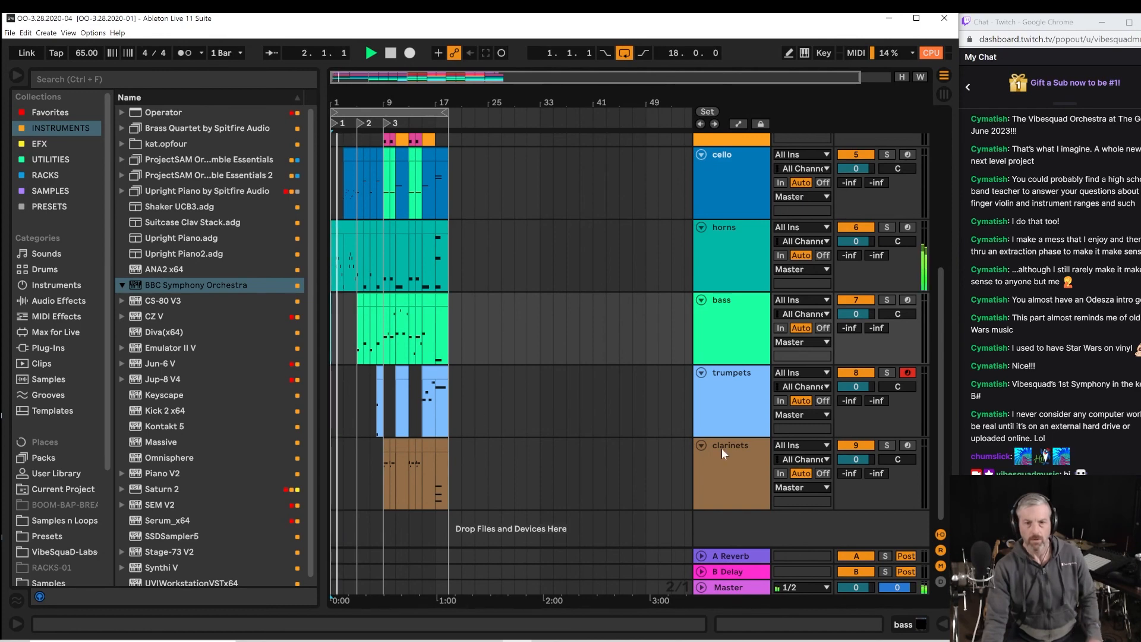
scroll(724, 446, "up", 1)
scroll(731, 438, "up", 5)
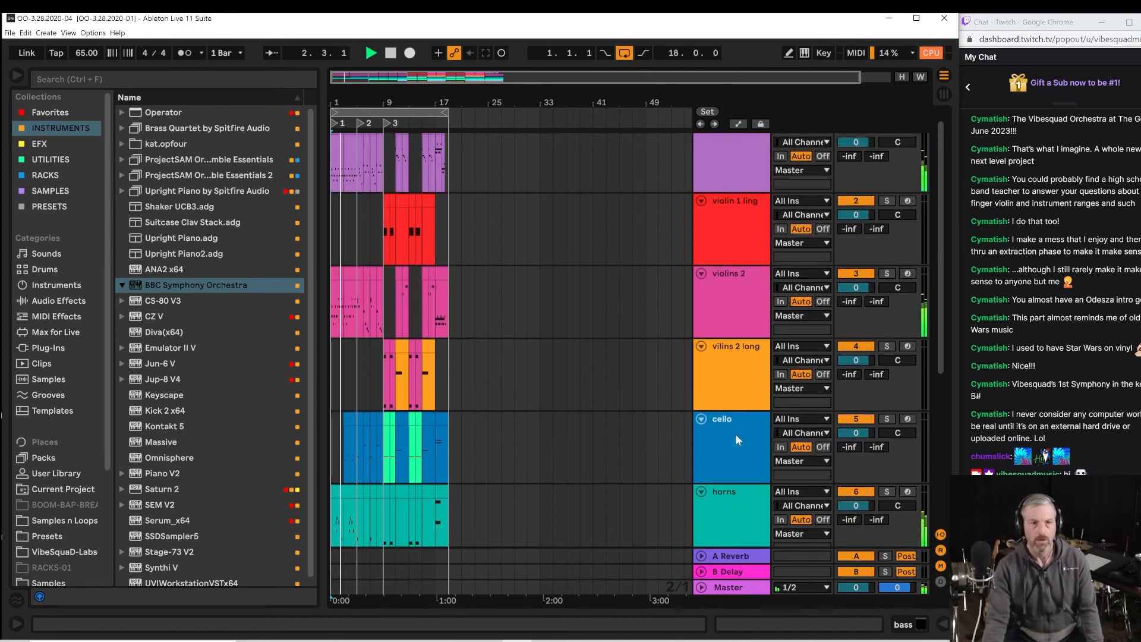